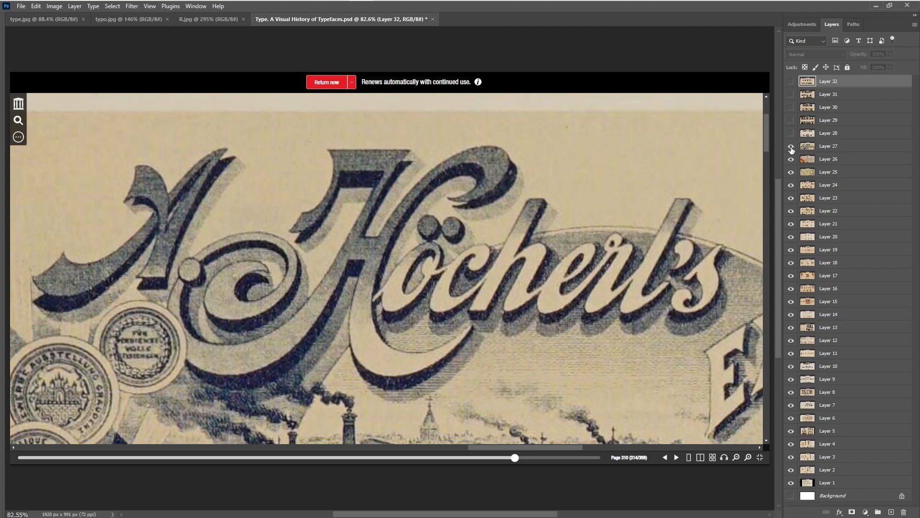
Hide Layer 27 down through Layer 9 one at a time to examine each historical lettering sample in the typeface document.
click(791, 146)
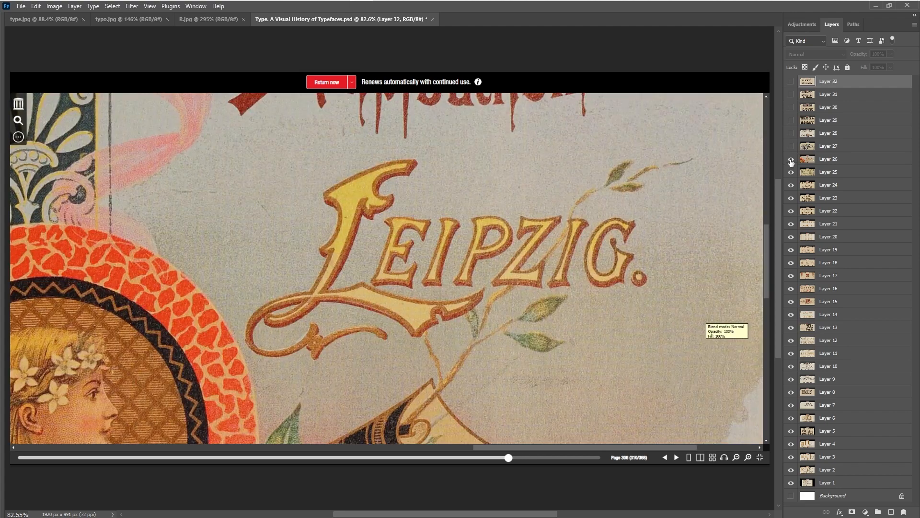
click(791, 159)
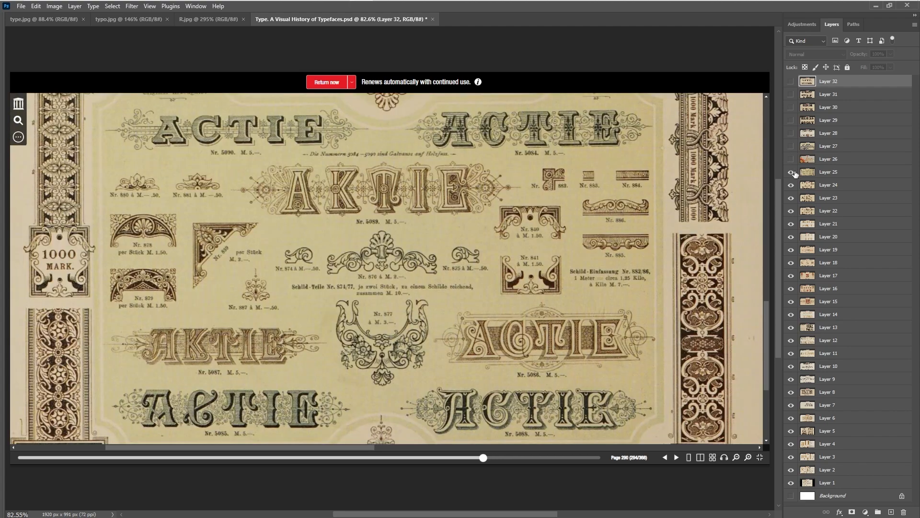
click(791, 173)
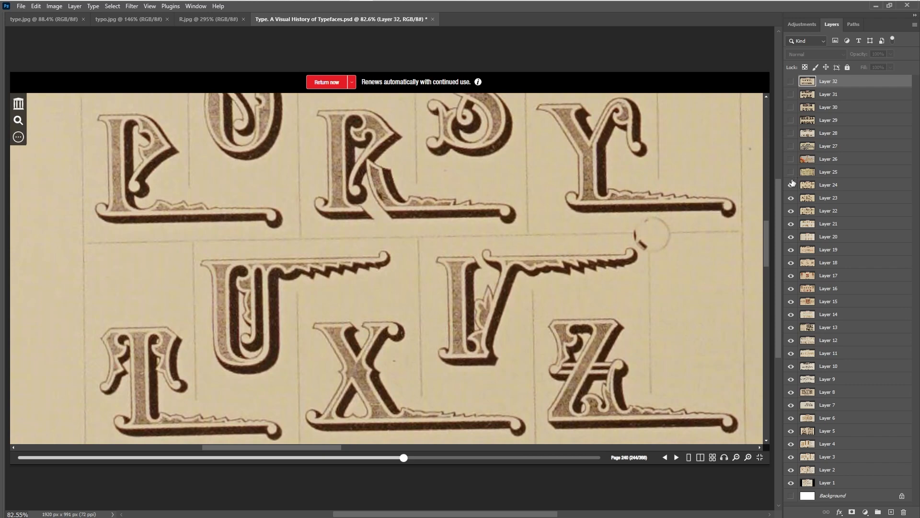
click(792, 188)
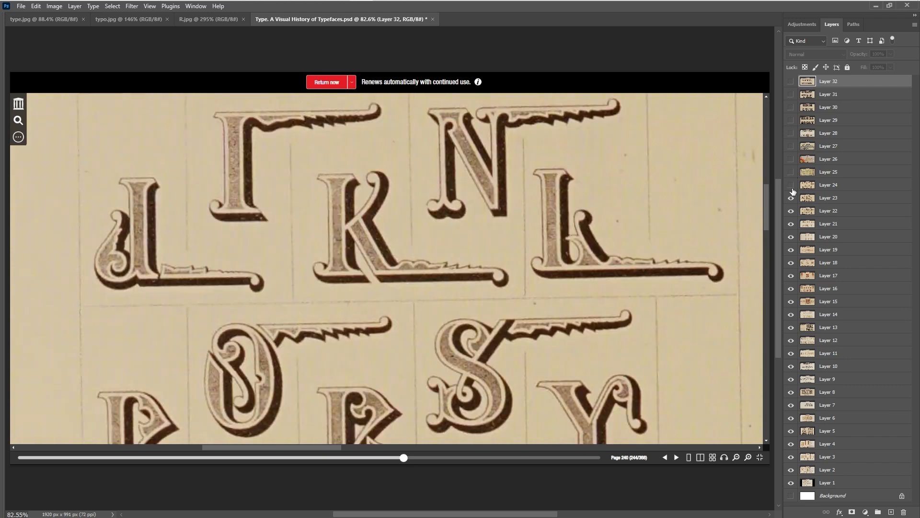
click(792, 199)
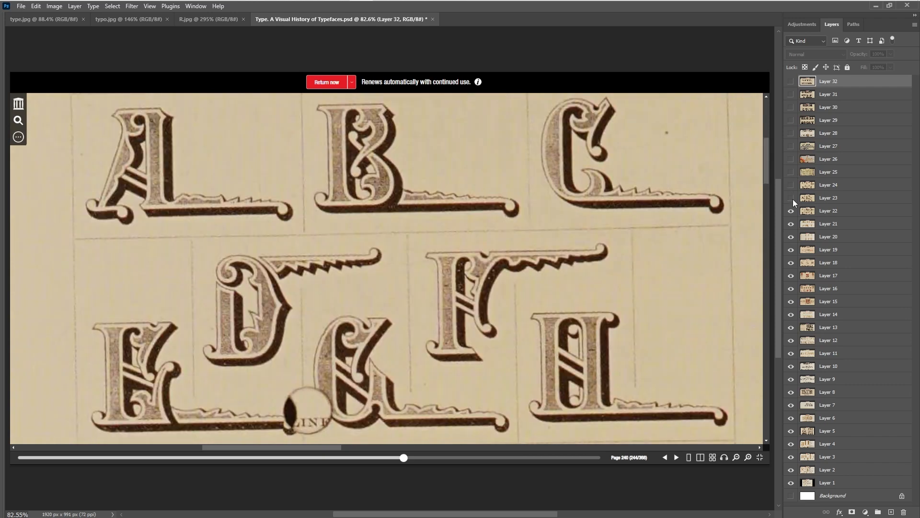
click(791, 212)
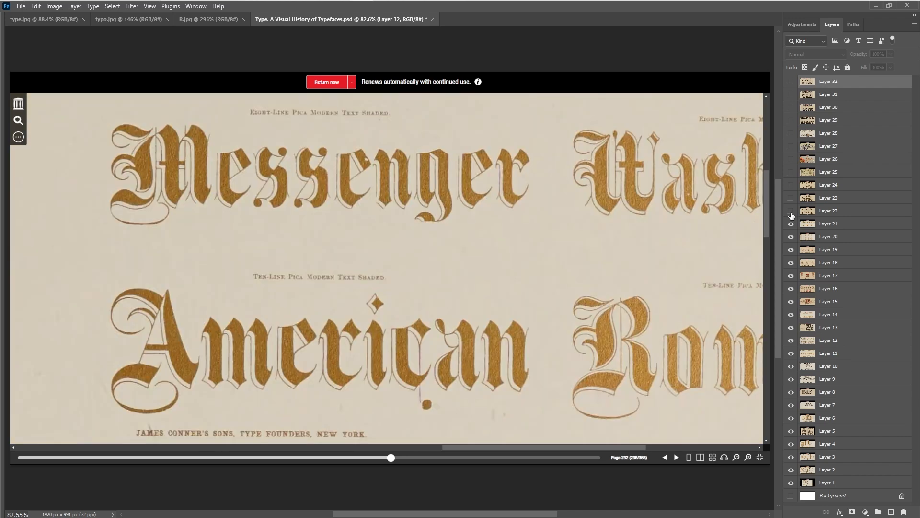
click(792, 224)
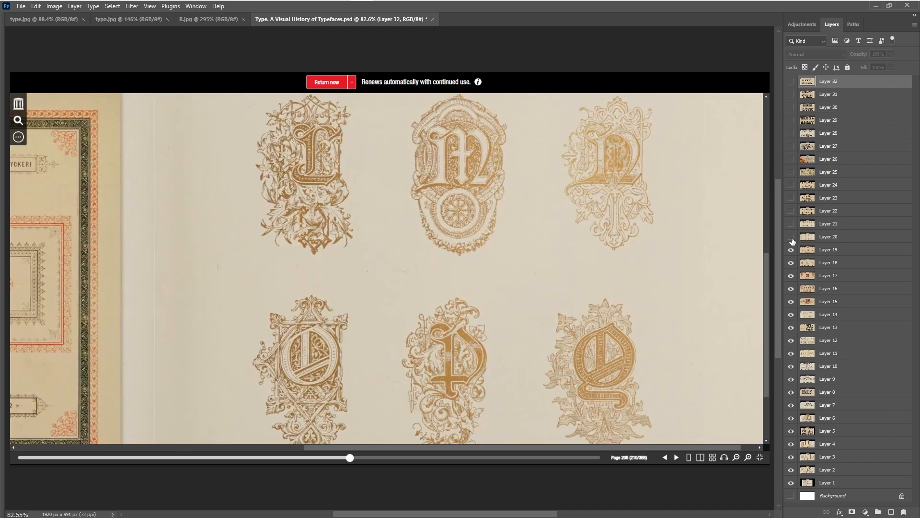
click(792, 237)
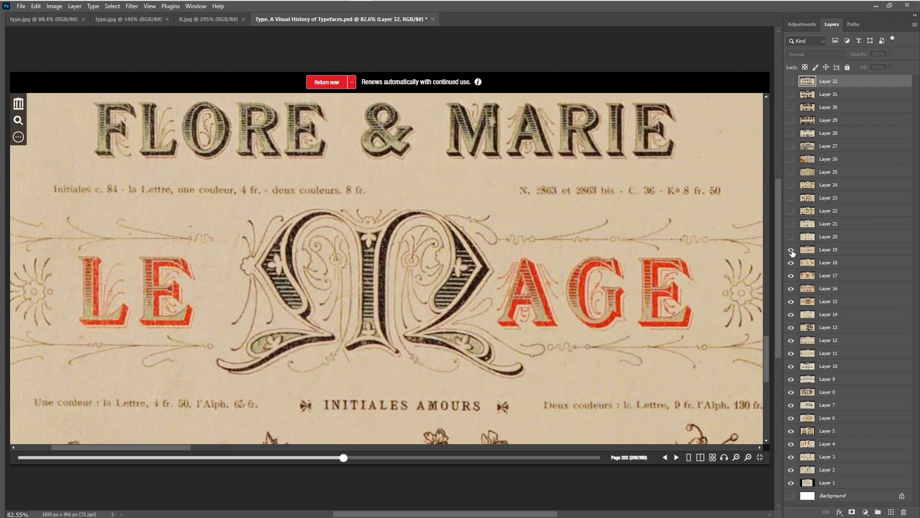
click(791, 251)
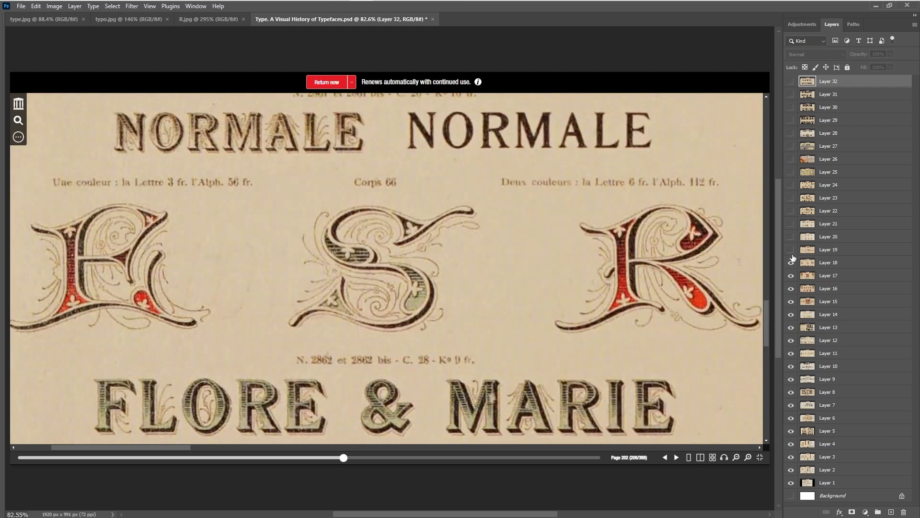
click(791, 263)
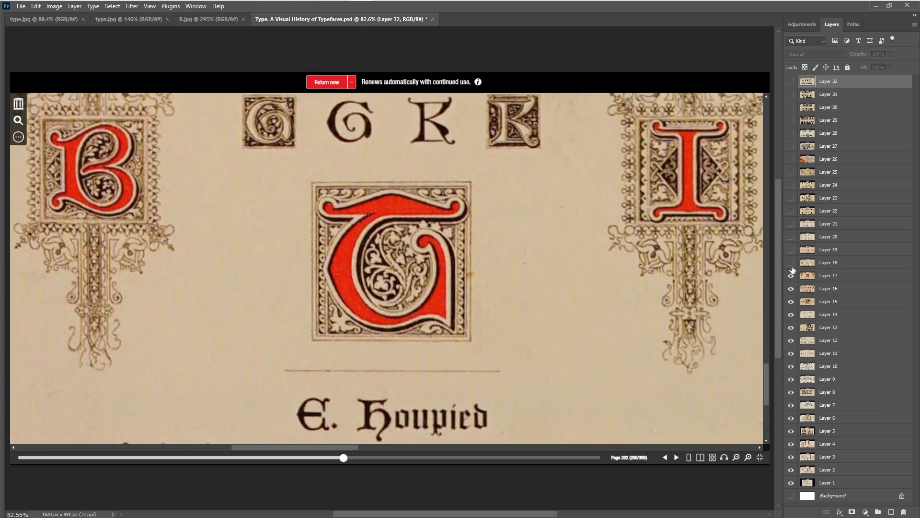
click(791, 276)
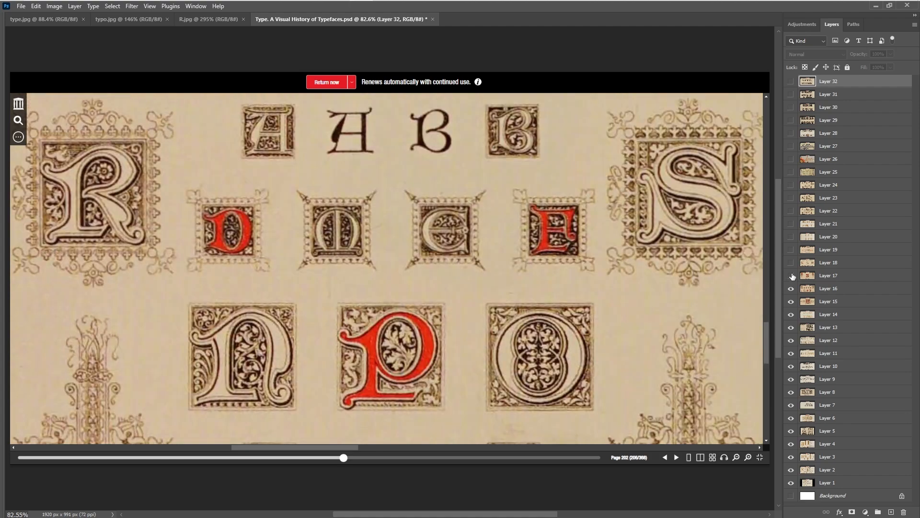
click(791, 289)
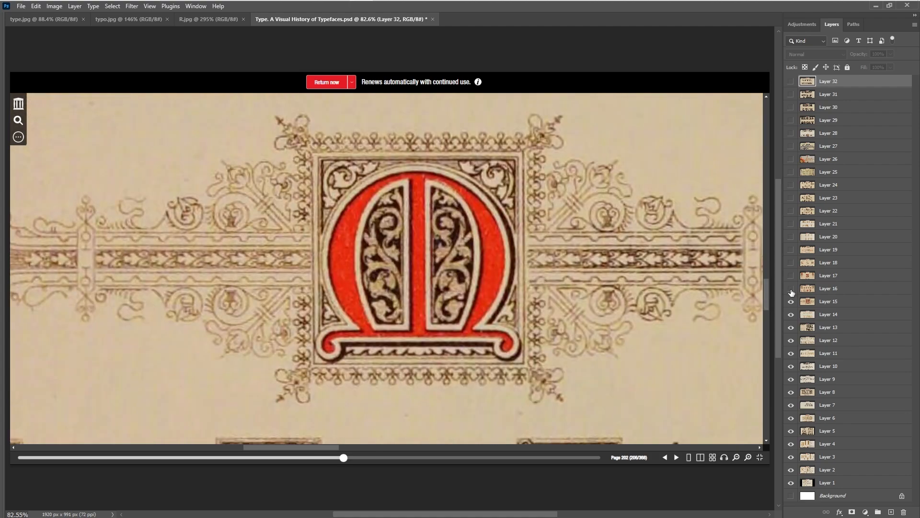
click(791, 302)
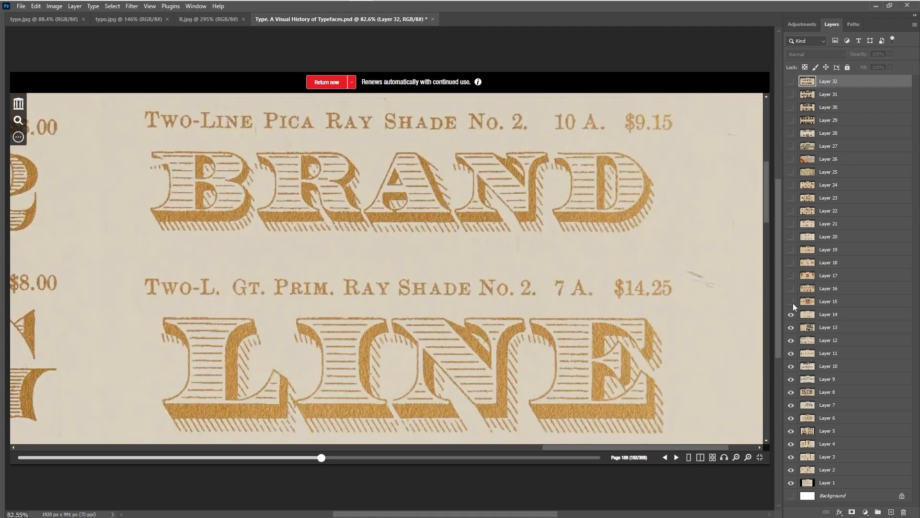
click(792, 315)
click(791, 327)
click(791, 340)
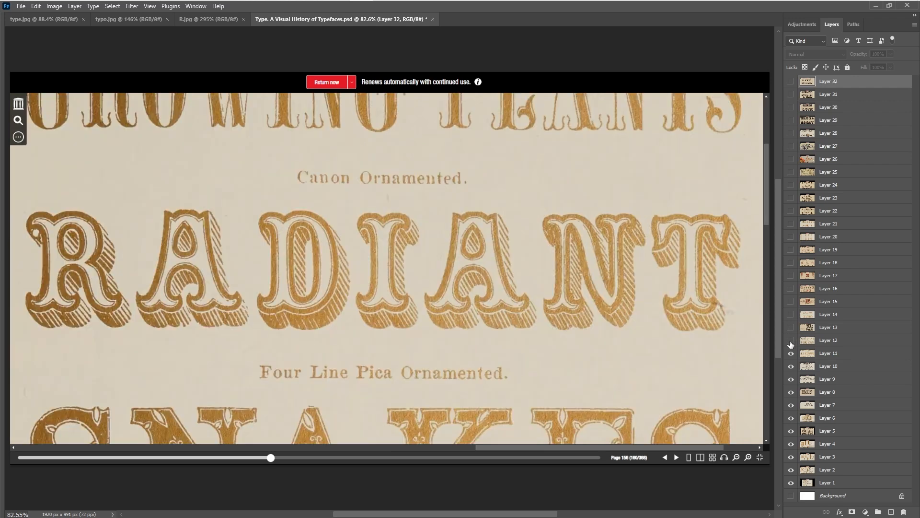
click(791, 354)
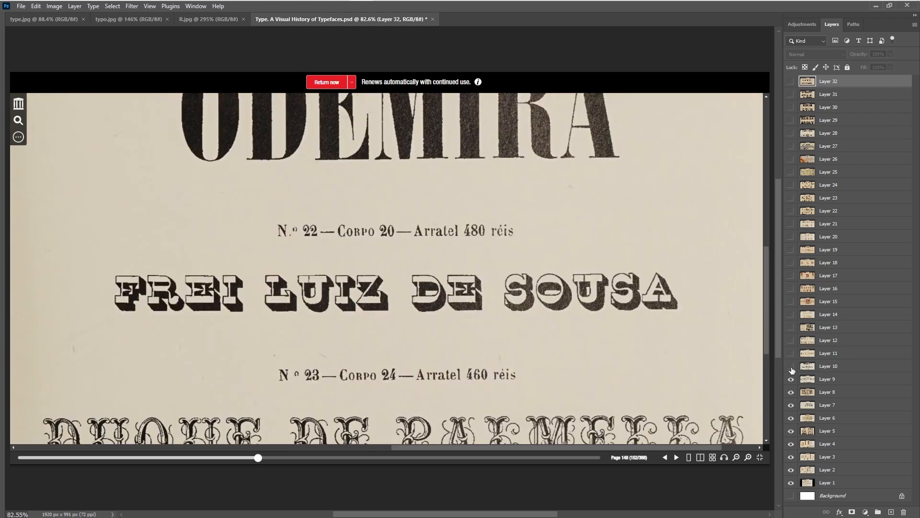
click(792, 367)
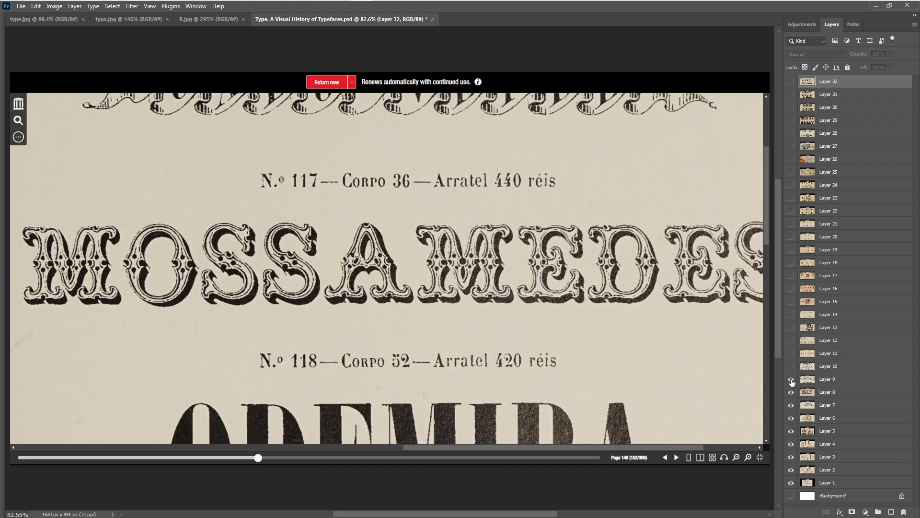
click(791, 380)
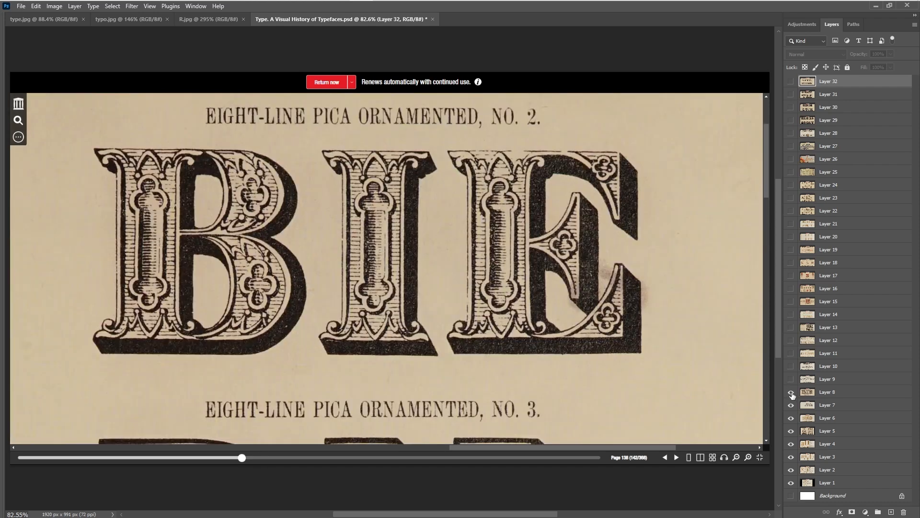
Compare the two typography book covers in type.jpg and typo.jpg.
click(37, 22)
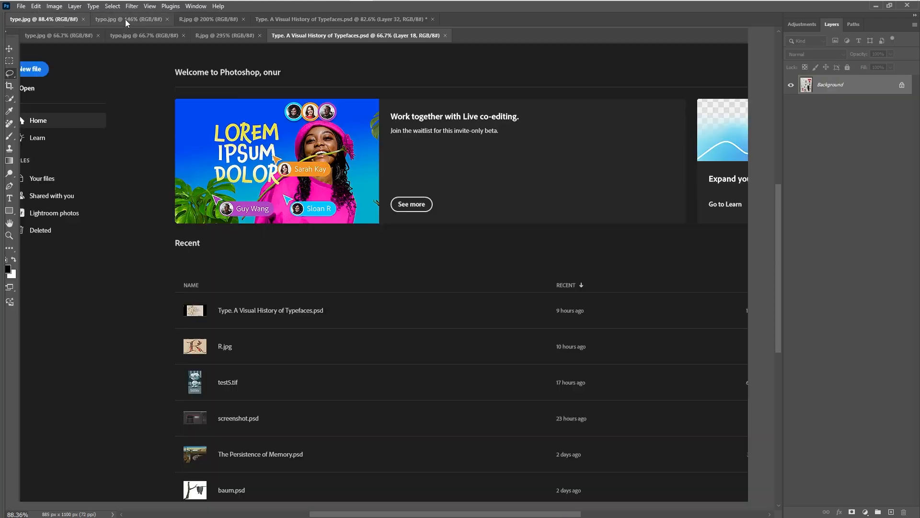
click(125, 19)
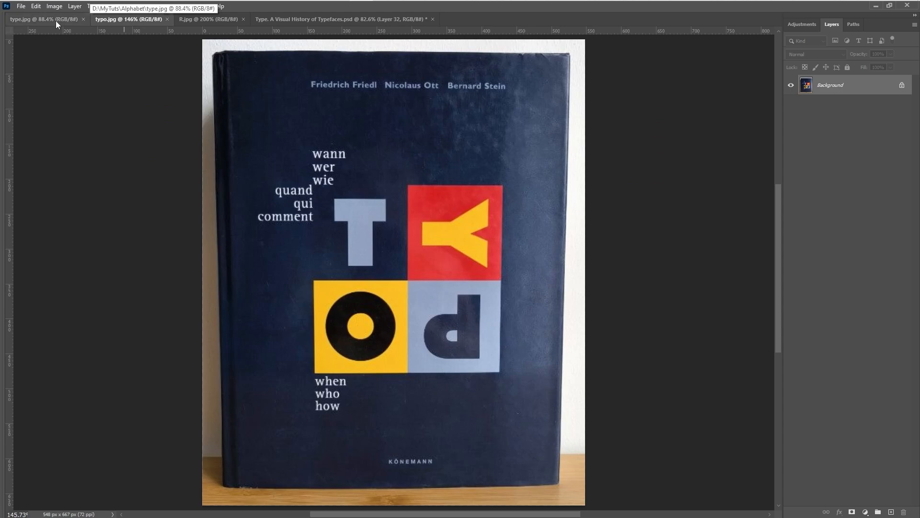
click(55, 21)
click(119, 20)
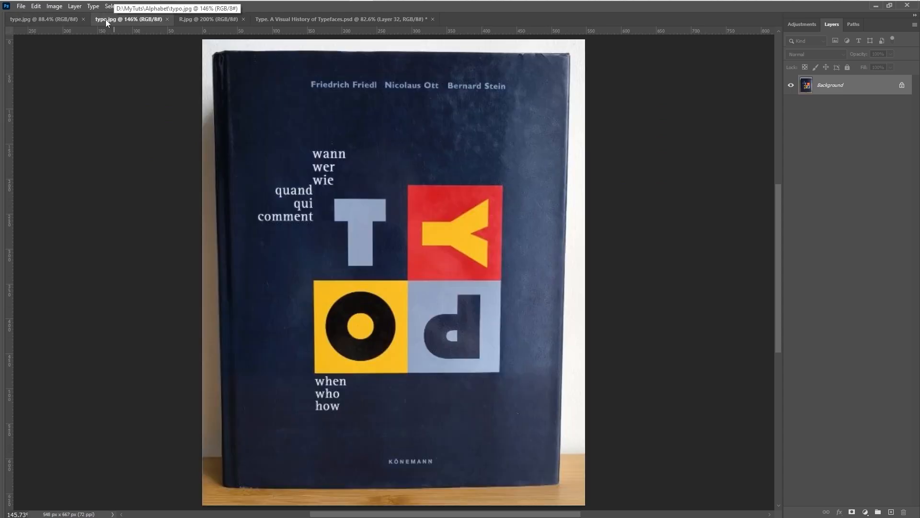
click(44, 19)
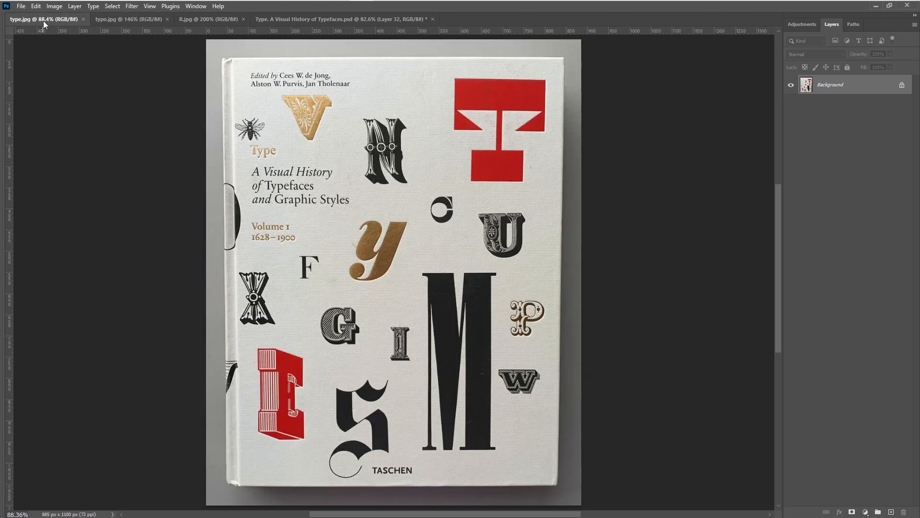
click(119, 19)
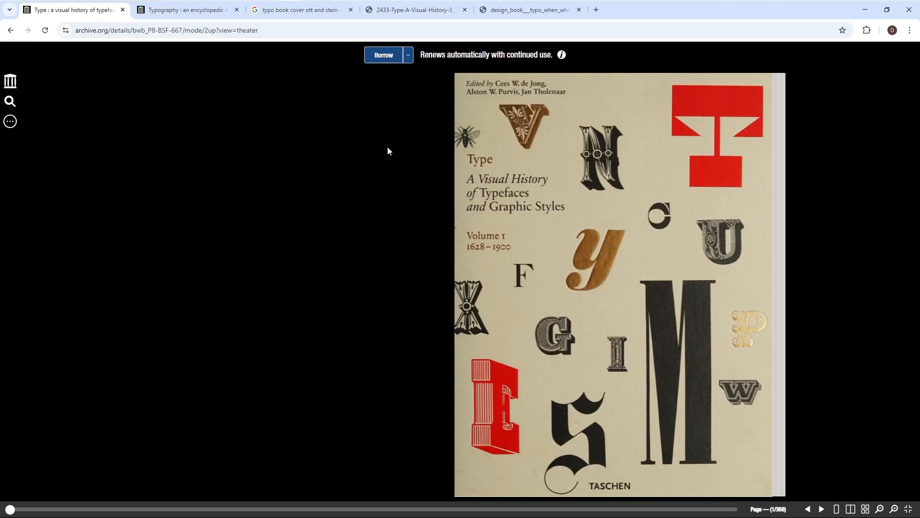
In the browser, borrow the Type: A Visual History book on archive.org and page forward to its title spread.
click(385, 56)
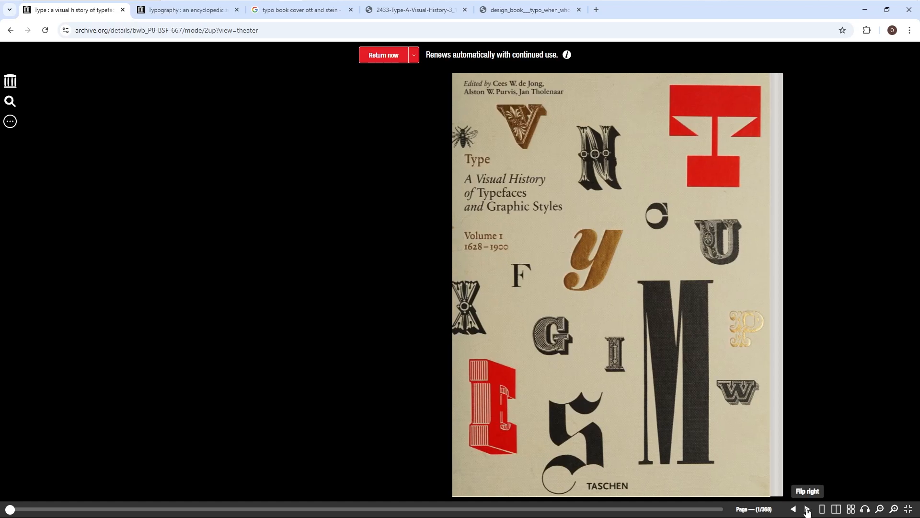
click(807, 510)
click(808, 509)
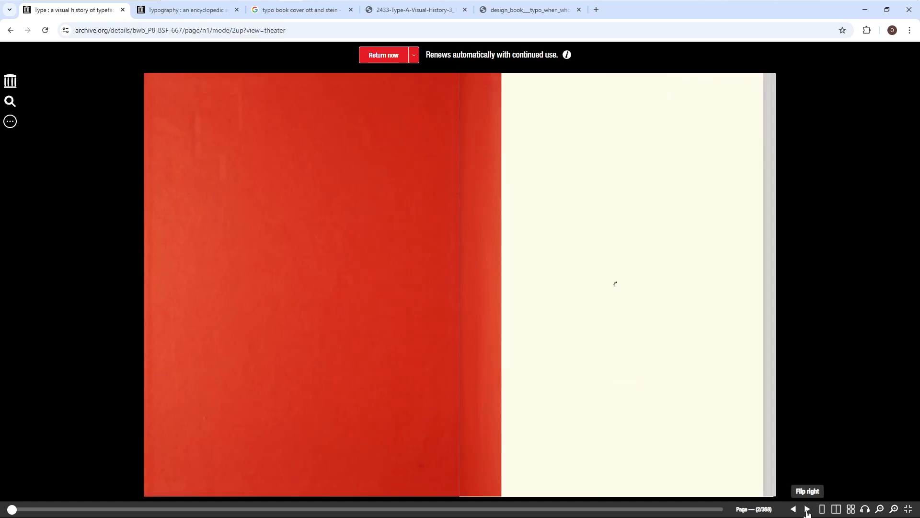
click(807, 510)
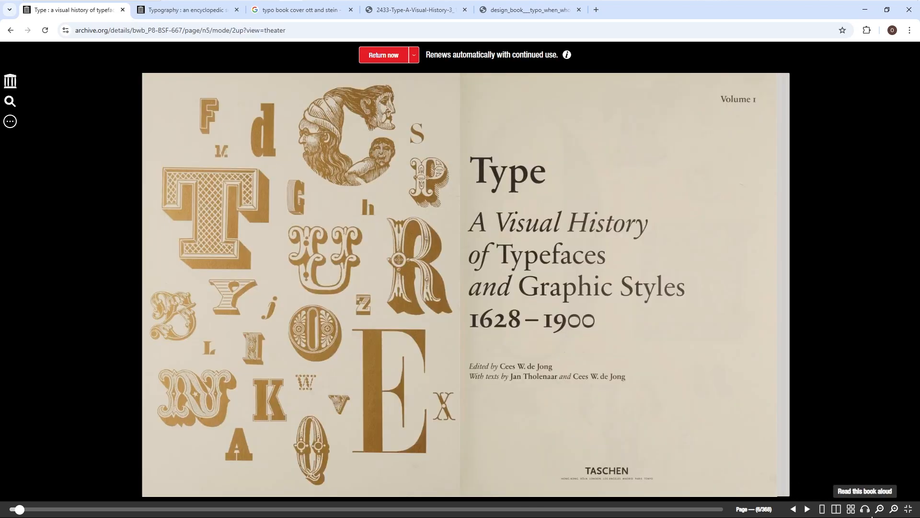
Jump to page 264 of the book and examine its ornamental type samples enlarged.
click(459, 510)
drag(460, 511, 523, 509)
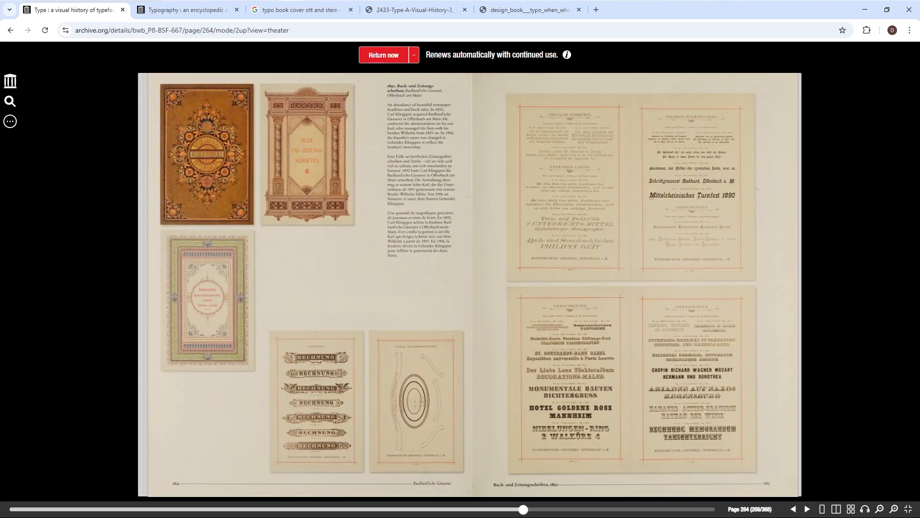
click(894, 511)
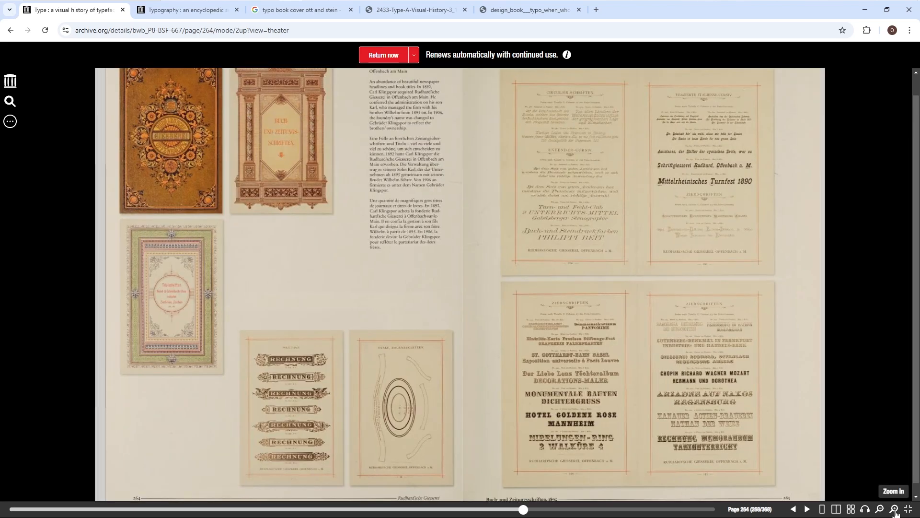
double_click(896, 511)
scroll(431, 412, down, 2)
double_click(895, 510)
double_click(894, 510)
triple_click(894, 510)
double_click(894, 510)
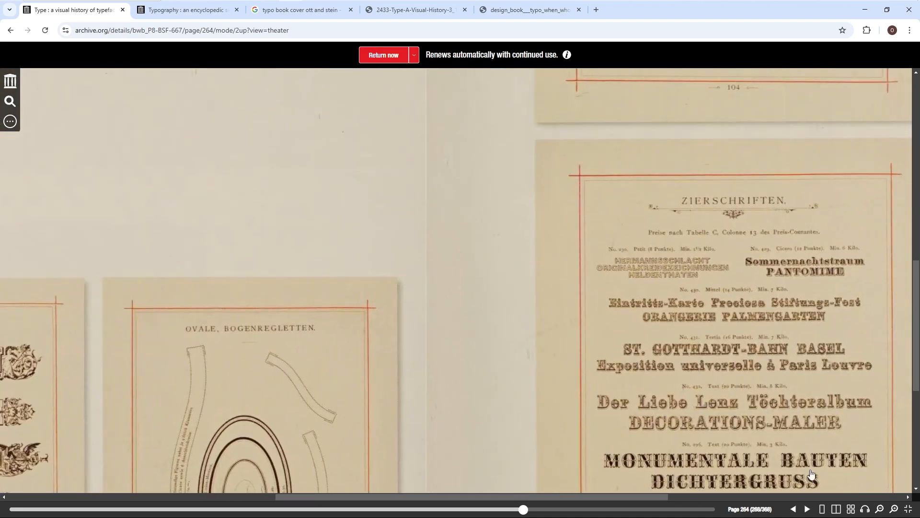
drag(623, 497, 422, 497)
drag(916, 290, 916, 354)
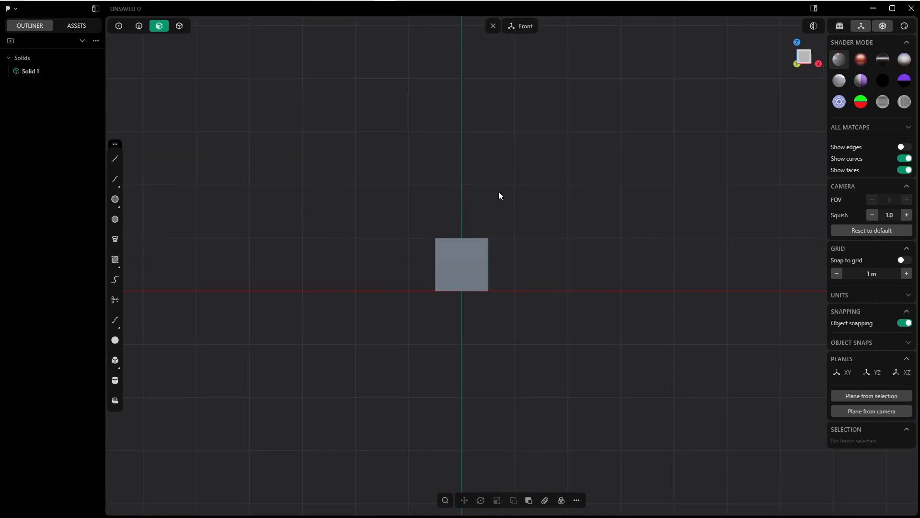
In Plasticity, delete the default solid and paste R.jpg into the front view as a reference image.
key(Tab)
key(a)
key(x)
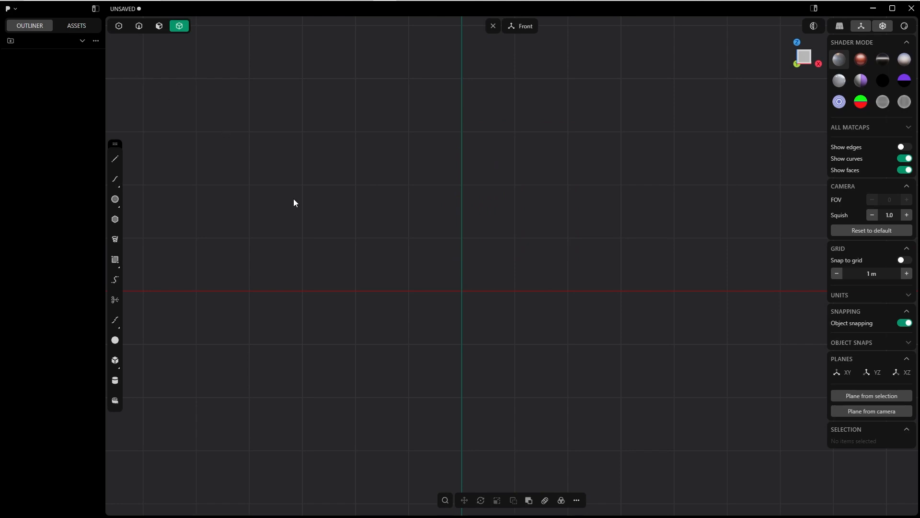
key(ctrl+v)
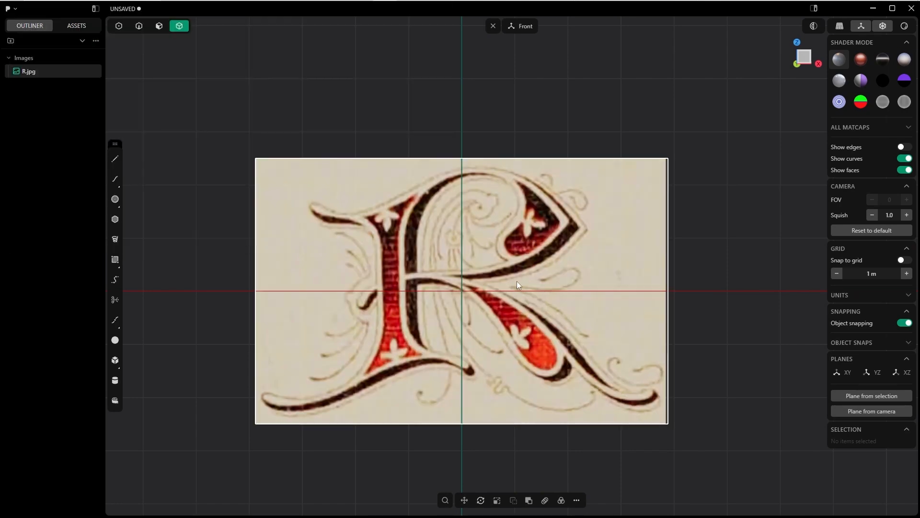
Move the R.jpg reference image back along the Y axis, behind the origin, and return to the front view.
middle_drag(490, 260, 503, 247)
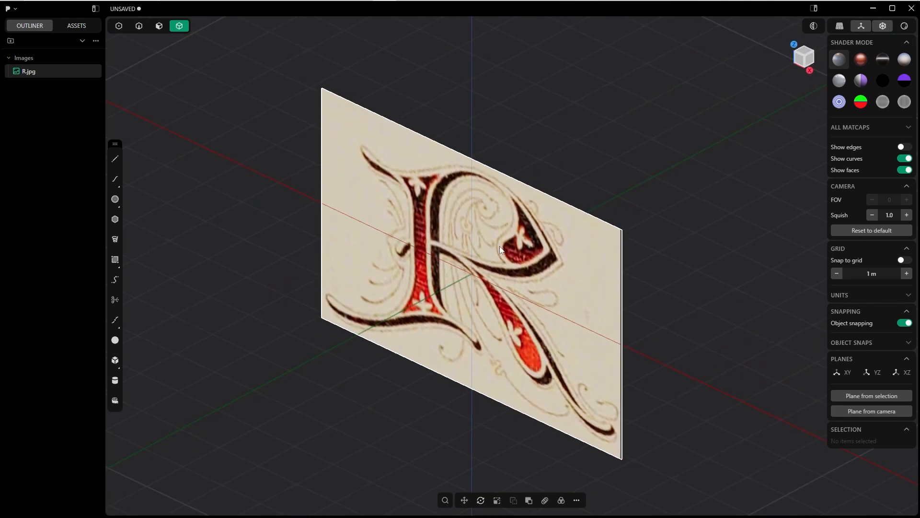
key(g)
key(Escape)
key(g)
drag(450, 286, 506, 255)
key(Return)
key(grave)
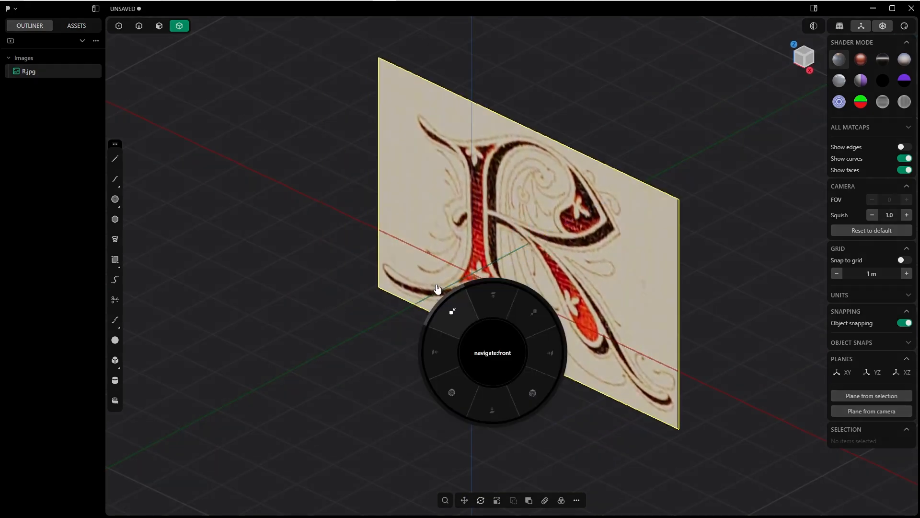
click(440, 294)
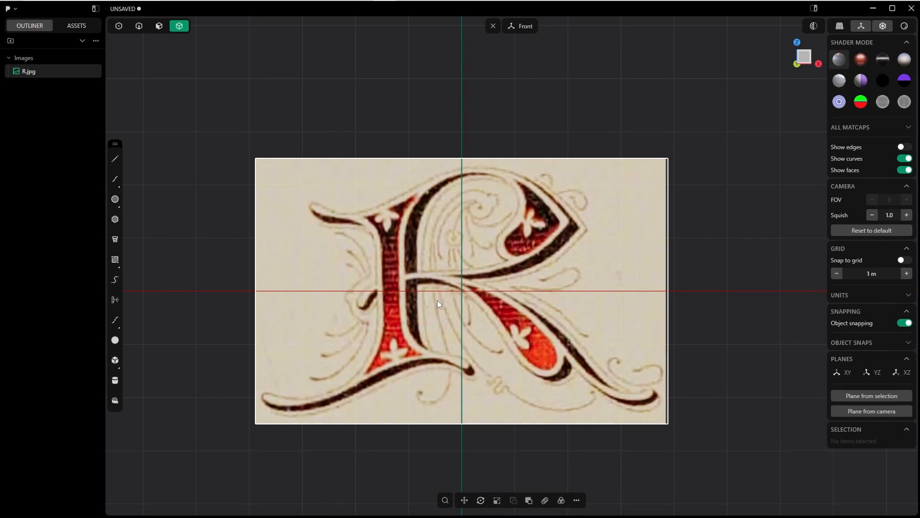
Set the R.jpg reference image's opacity to 0.2 and lock it.
key(m)
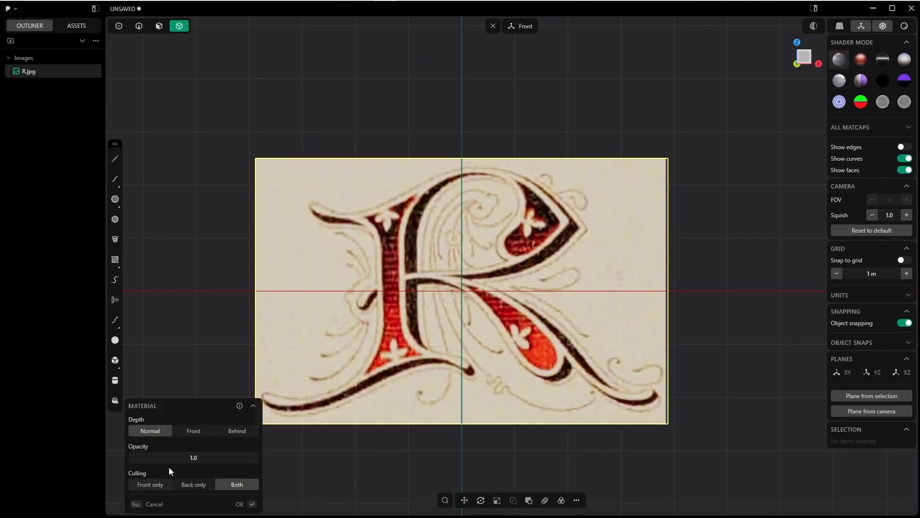
click(197, 457)
text(.2)
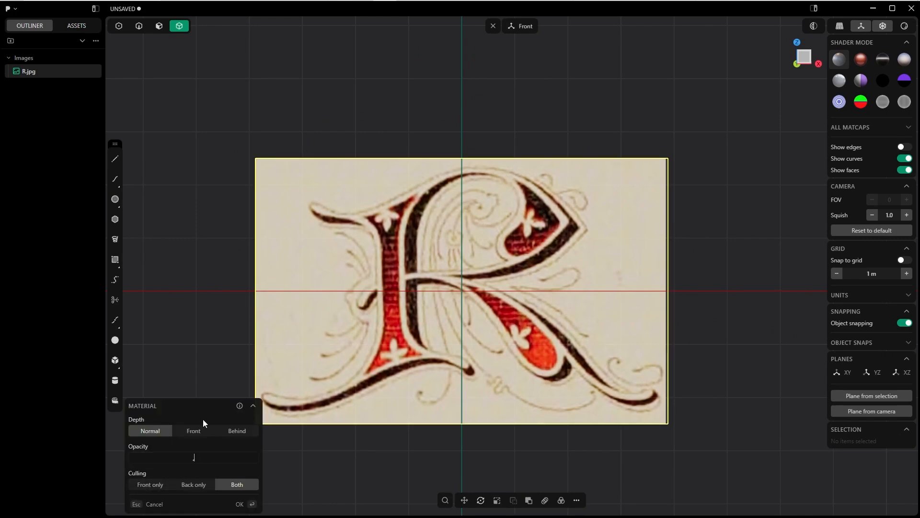
key(Return)
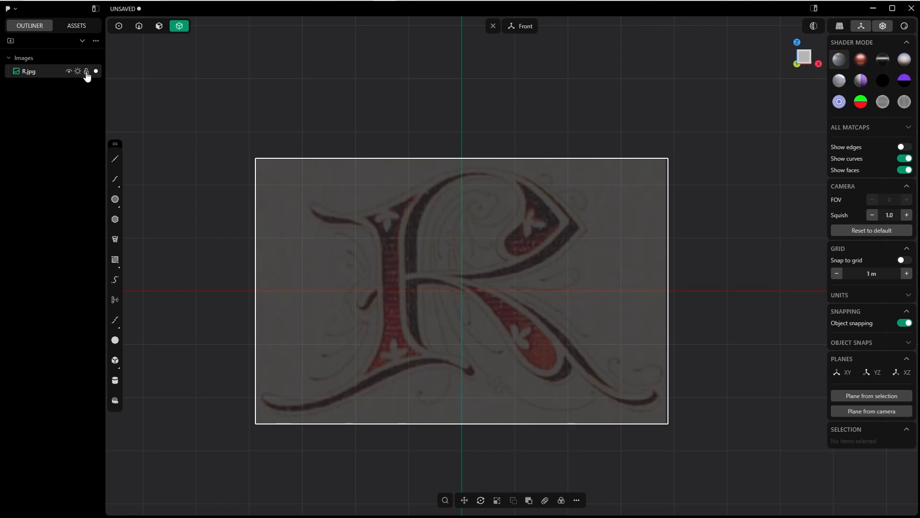
click(86, 72)
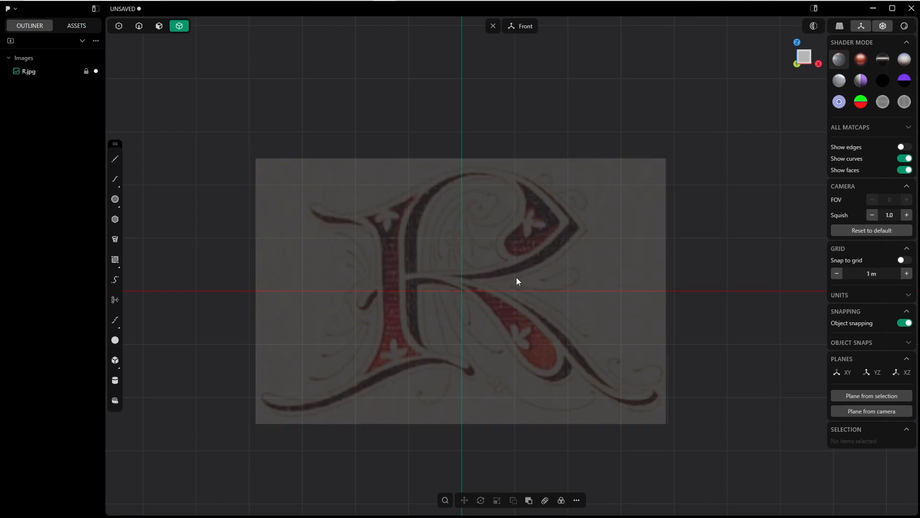
Draw a vertical line about 1.14 m long beside the outer left edge of the R's stem.
scroll(516, 281, up, 3)
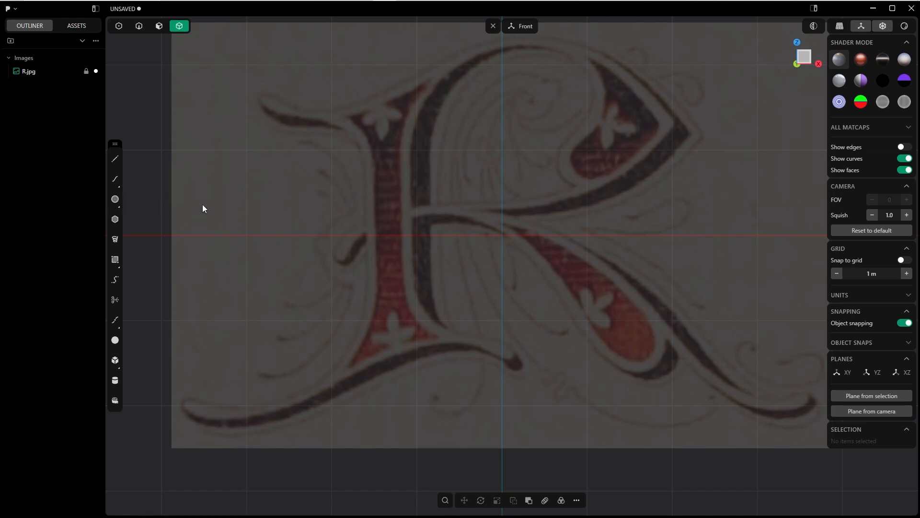
click(115, 159)
scroll(366, 163, up, 6)
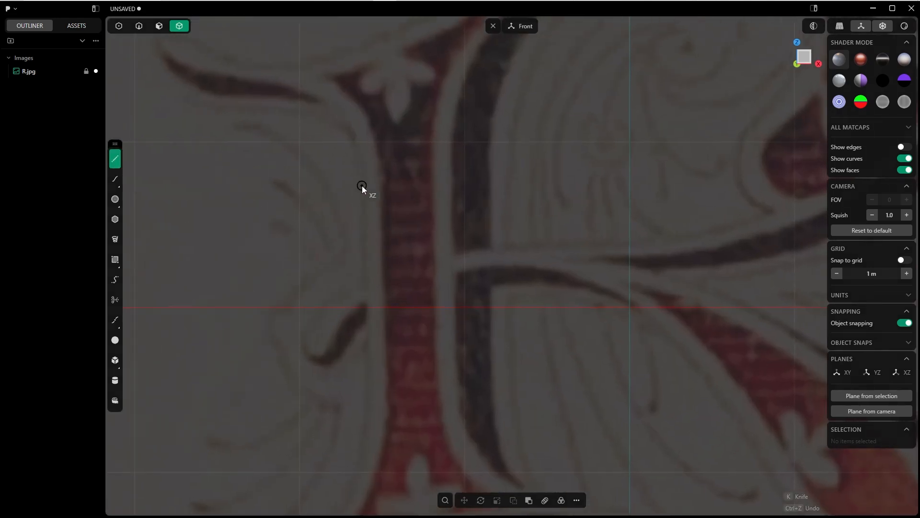
click(363, 186)
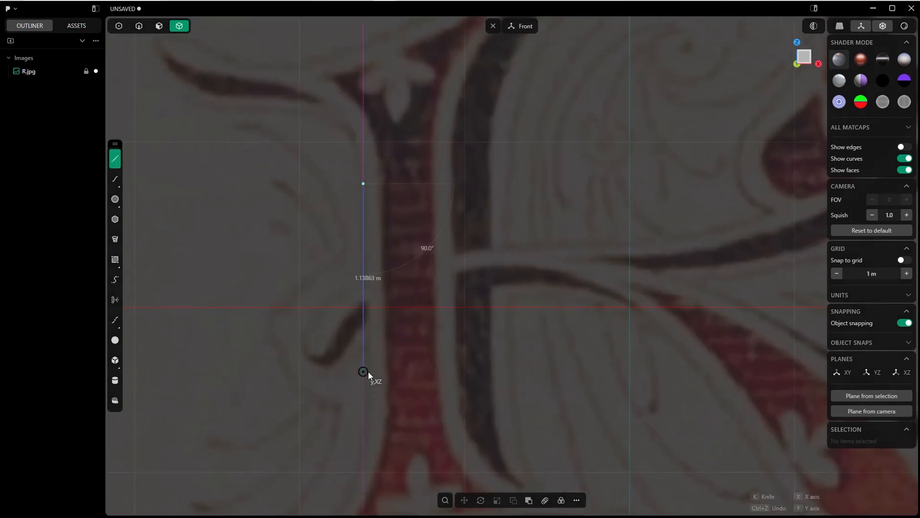
click(368, 372)
Draw a horizontal helper line along the X axis, running outward from above the stem's lower-left foot flourish.
scroll(401, 185, down, 1)
shift+middle_drag(363, 442, 377, 288)
shift+middle_drag(342, 345, 381, 323)
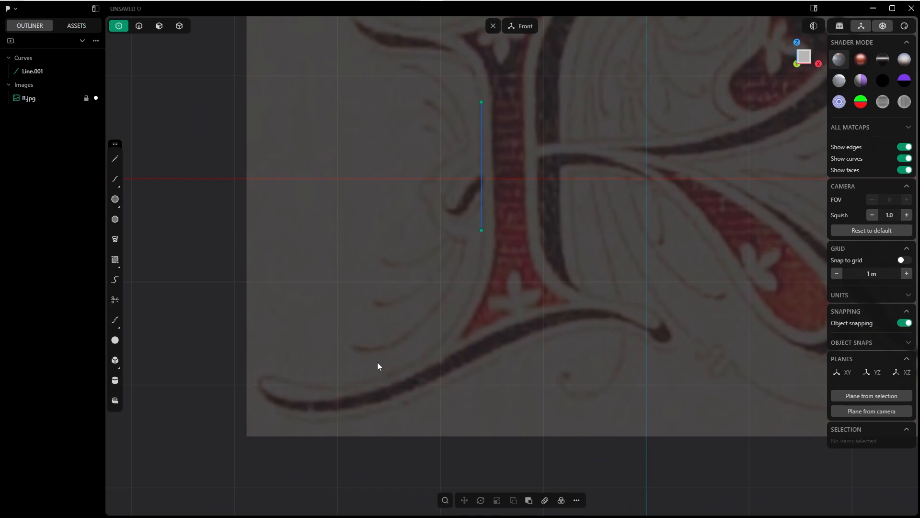
key(l)
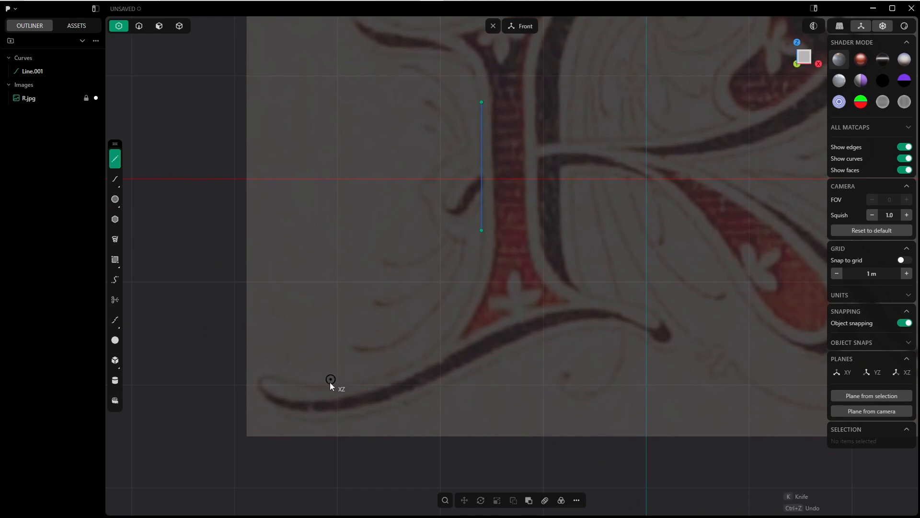
click(332, 388)
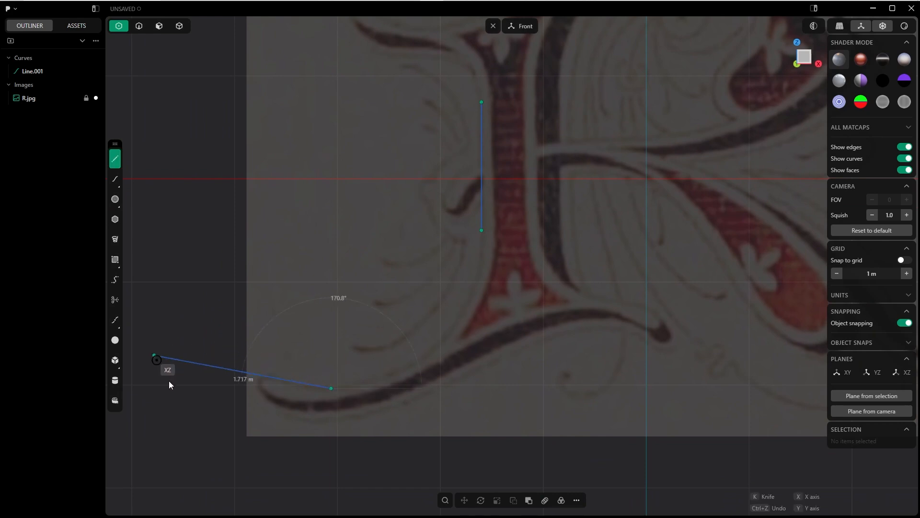
click(143, 387)
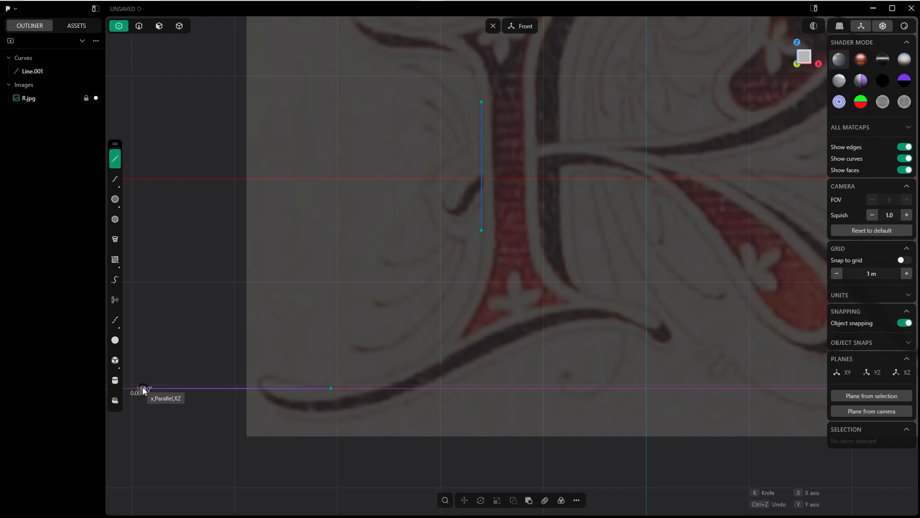
Bridge the stem line's lower end to the horizontal line with G1 curvature and tension about 1.28, and delete the horizontal line.
drag(274, 176, 544, 406)
key(b)
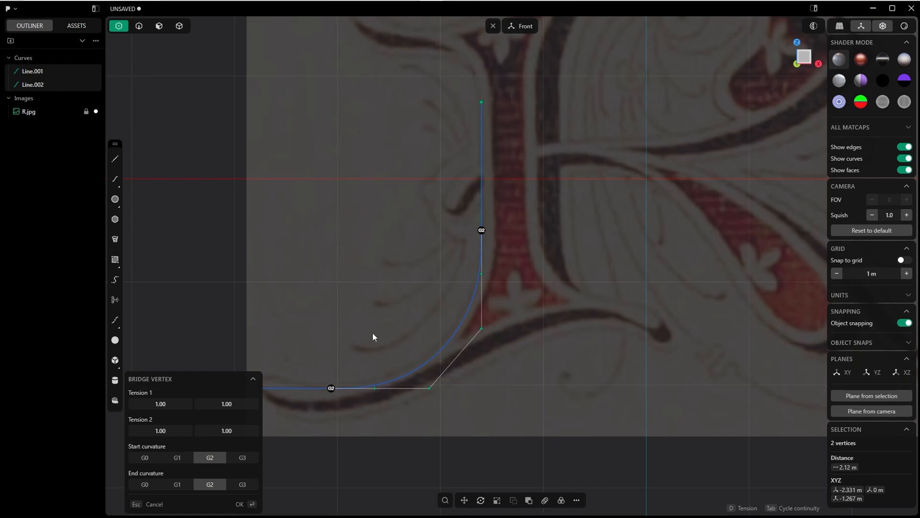
key(Tab)
key(Tab)
key(Tab)
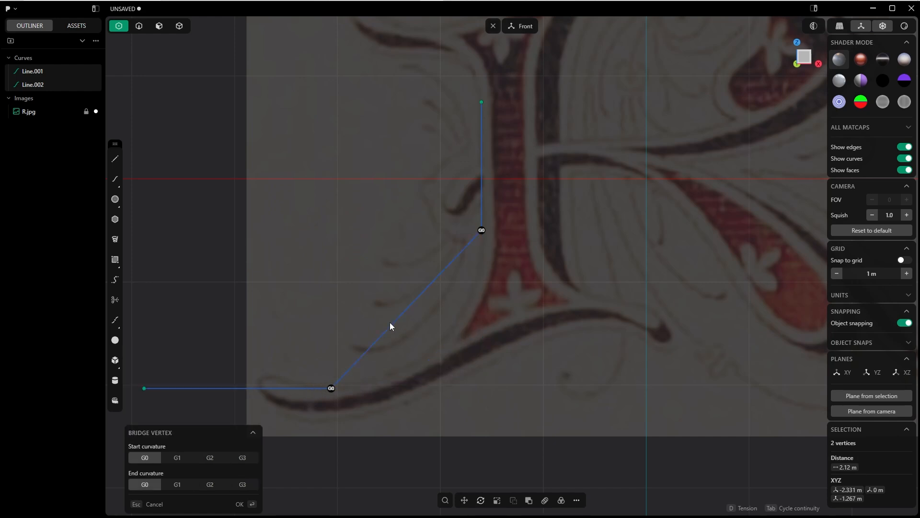
key(d)
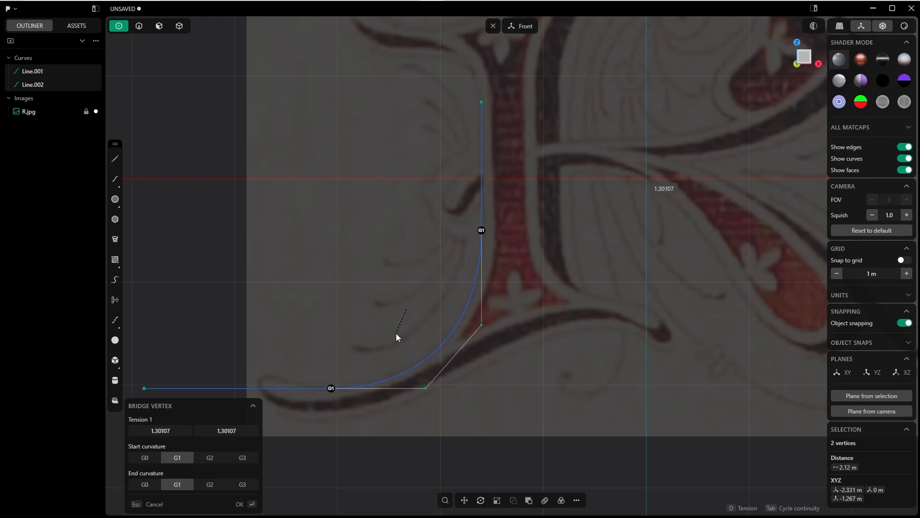
click(394, 337)
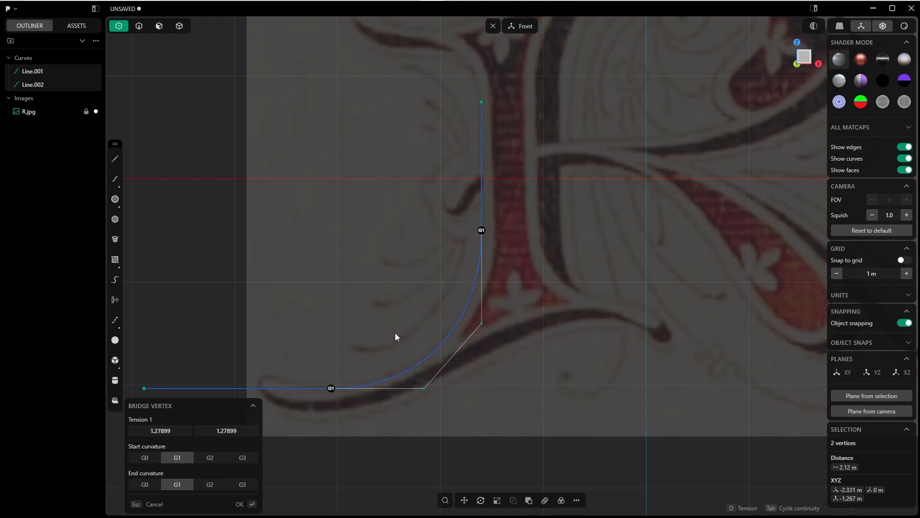
click(237, 505)
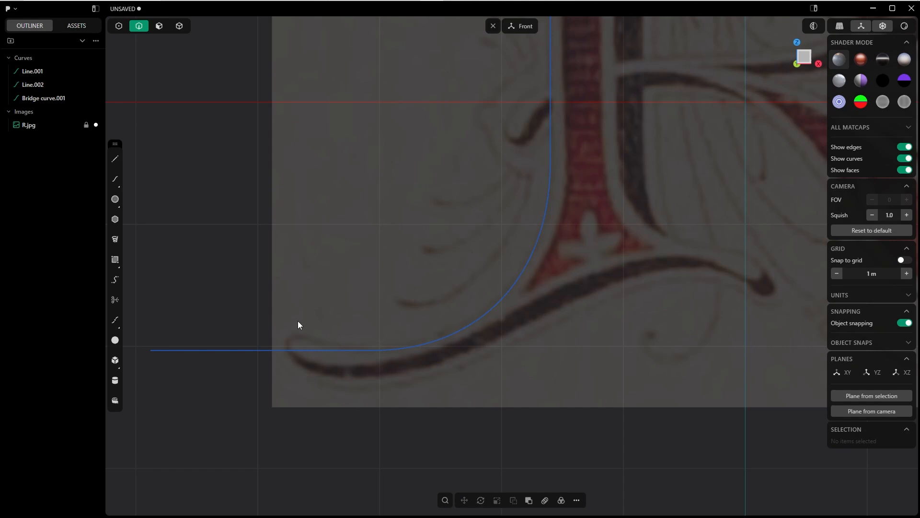
click(260, 351)
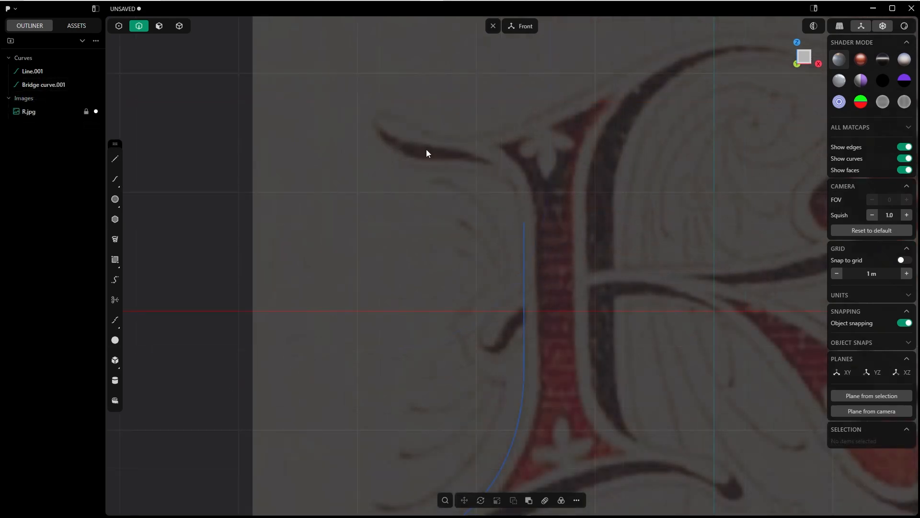
Draw a slightly sloped helper line about 1.07 m long running outward from the stem's upper-left serif.
key(l)
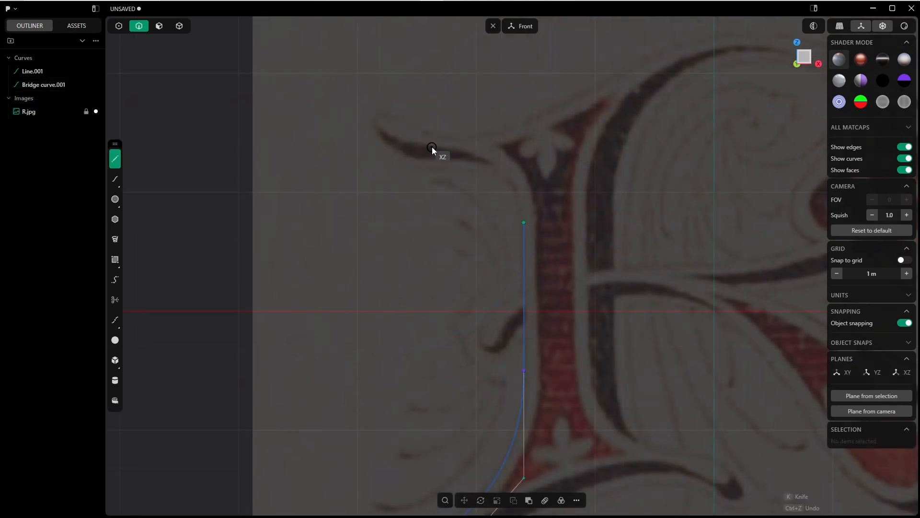
click(432, 147)
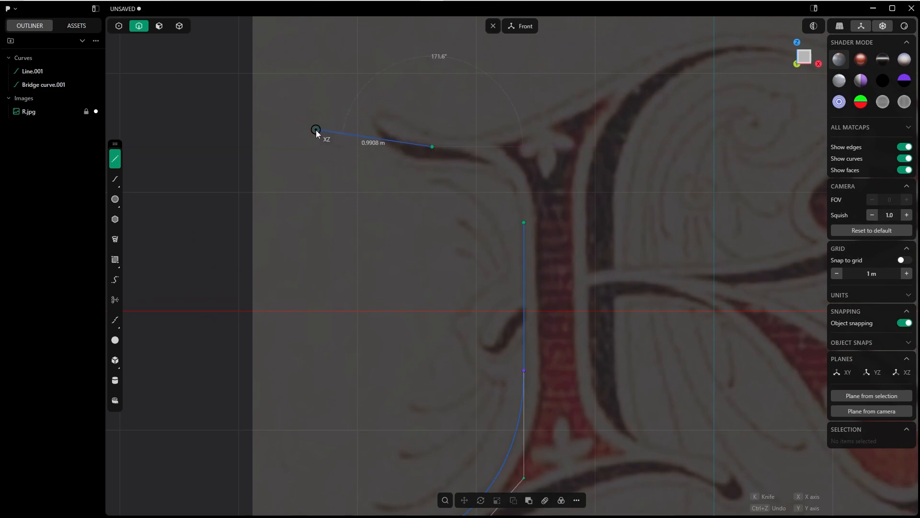
click(306, 133)
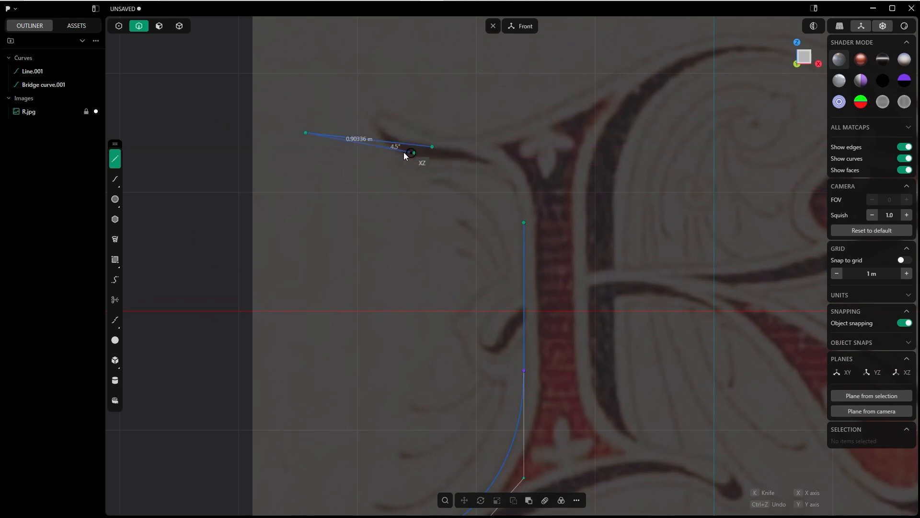
key(Escape)
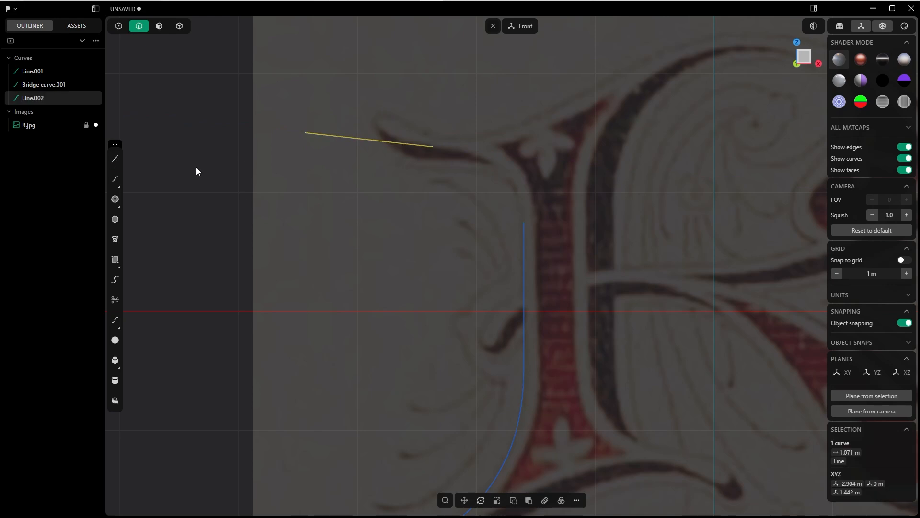
Bridge the stem line's upper end to the serif helper line with G1 curvature and tension about 1.09, and delete the helper line.
key(Tab)
drag(404, 117, 570, 248)
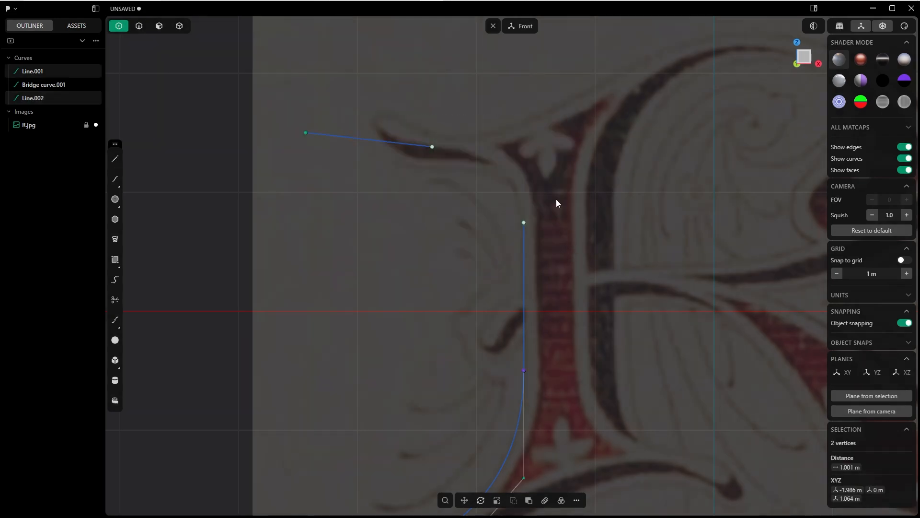
key(b)
key(Tab)
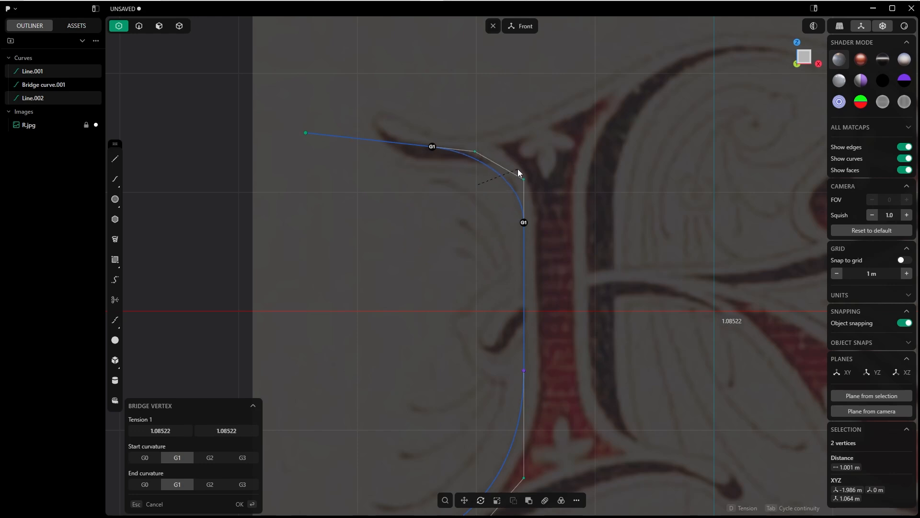
click(239, 504)
key(Tab)
scroll(445, 115, down, 3)
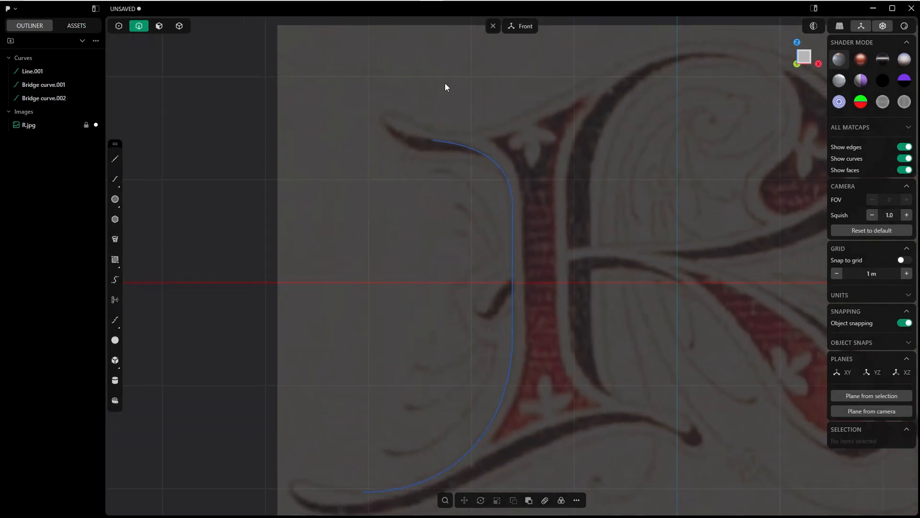
Draw a center circle about 0.15 m in diameter at the tip of the upper-left serif.
scroll(445, 82, up, 5)
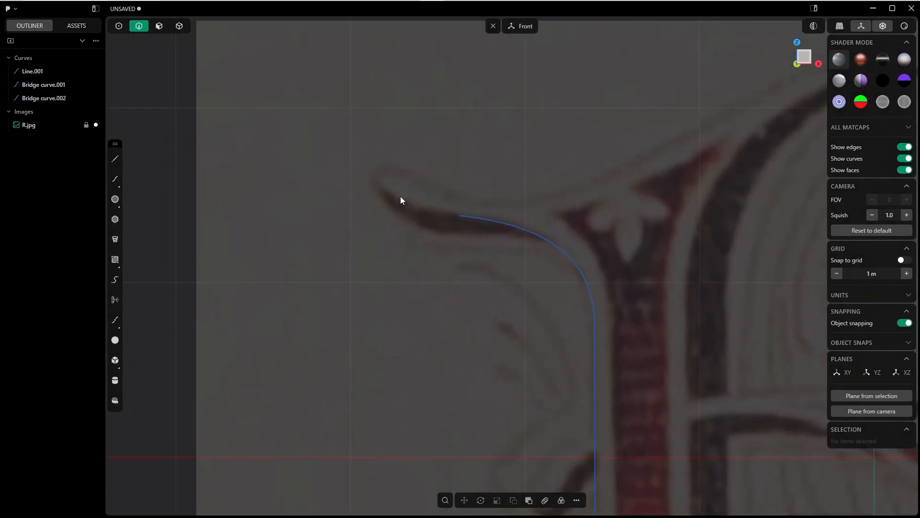
key(k)
click(389, 177)
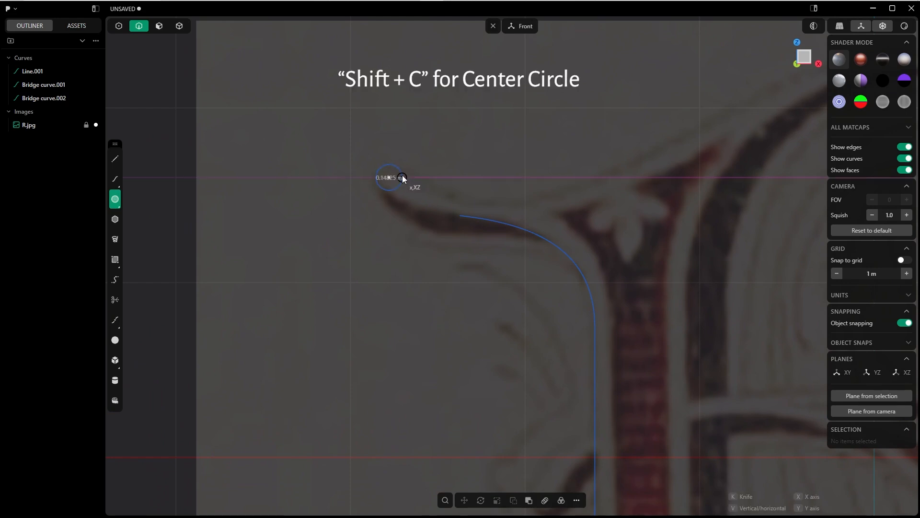
click(402, 175)
Draw two cutting lines outward from the serif-tip circle, about 0.37 m from its lowest point and about 0.52 m from its right side.
key(l)
click(389, 190)
click(418, 249)
right_click(399, 279)
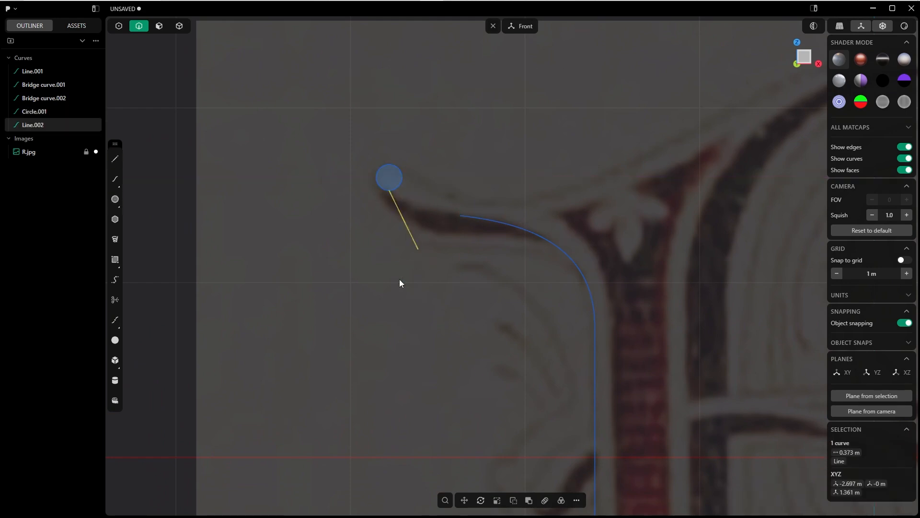
key(shift+a)
click(401, 172)
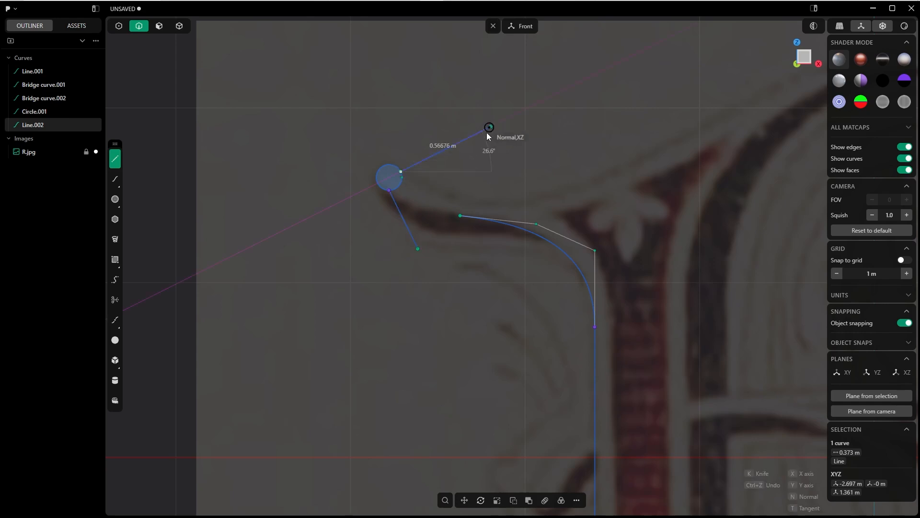
click(486, 141)
right_click(479, 143)
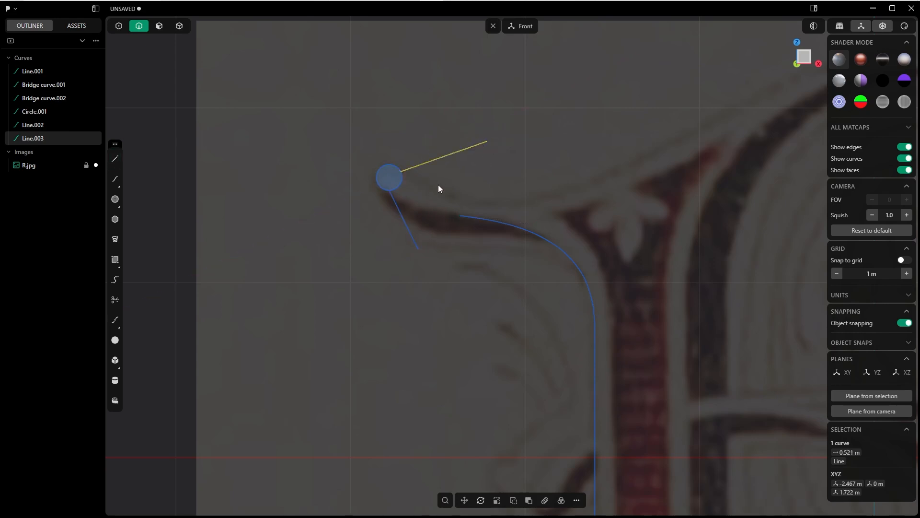
Trim away the circle segment between the two cutting lines, facing the serif, and both cutting lines.
key(Escape)
key(t)
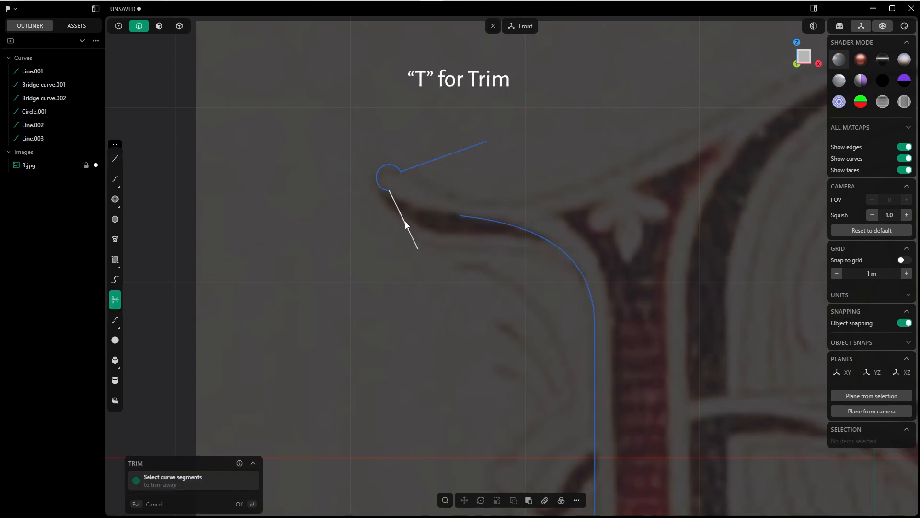
click(405, 225)
click(421, 164)
key(Escape)
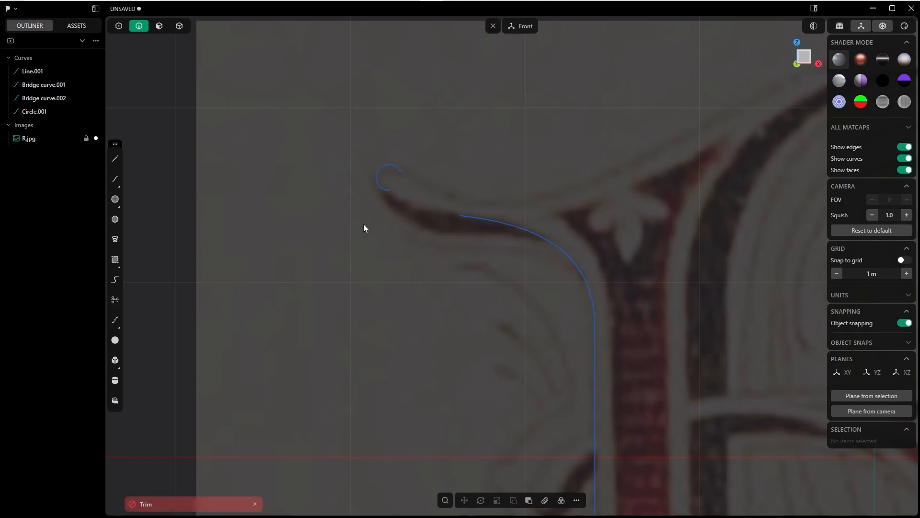
Draw a cutting line about 0.59 m long from the arc's lower-left side, and trim away the arc's lower tail and that line.
key(l)
click(378, 183)
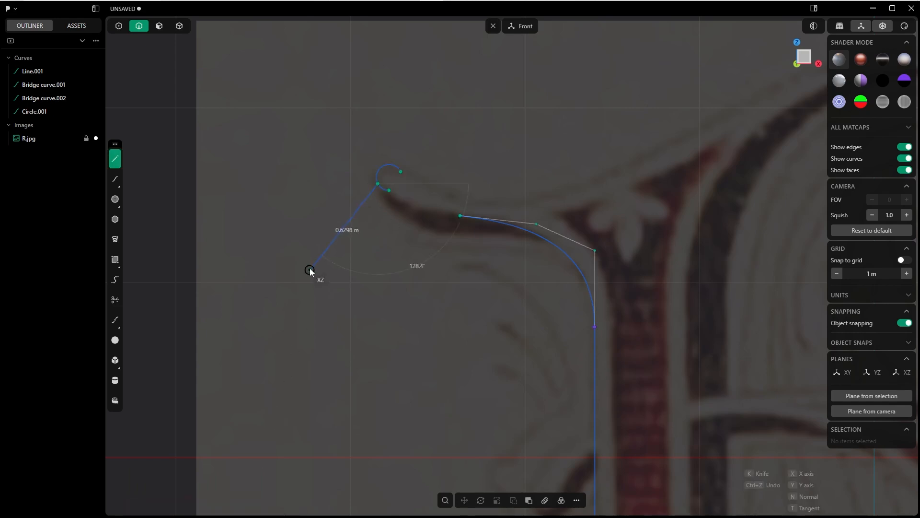
click(309, 260)
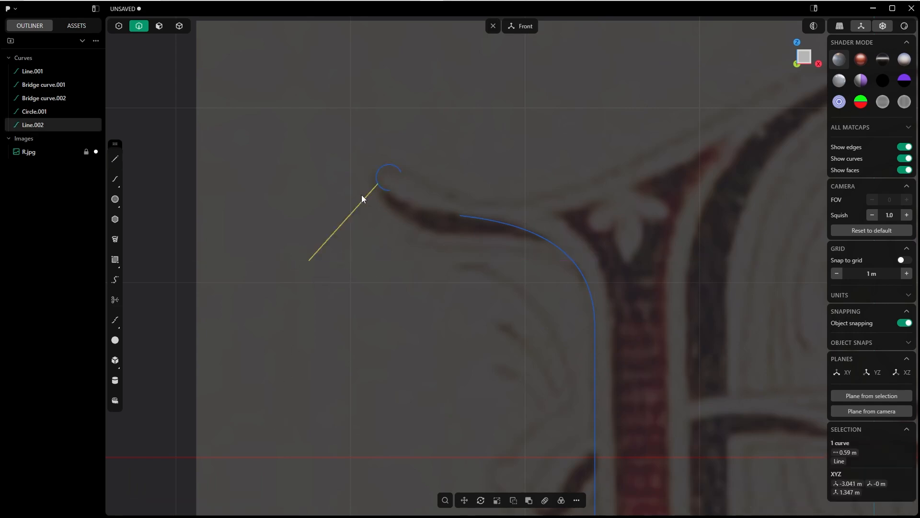
key(Escape)
key(t)
drag(357, 188, 456, 249)
key(Escape)
Bridge the tip arc's lower-left end to the free end of the curve rising from the stem, with G1 continuity at both ends.
key(Tab)
click(411, 214)
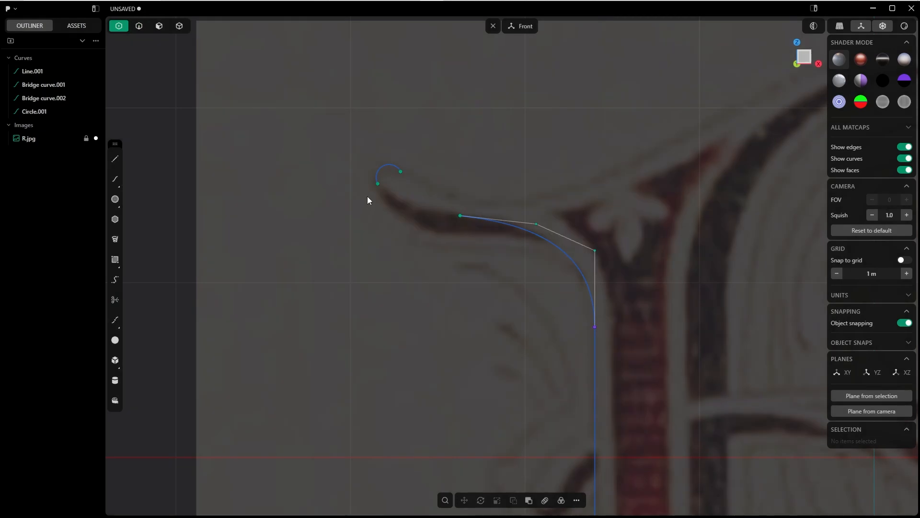
click(378, 183)
shift+click(461, 215)
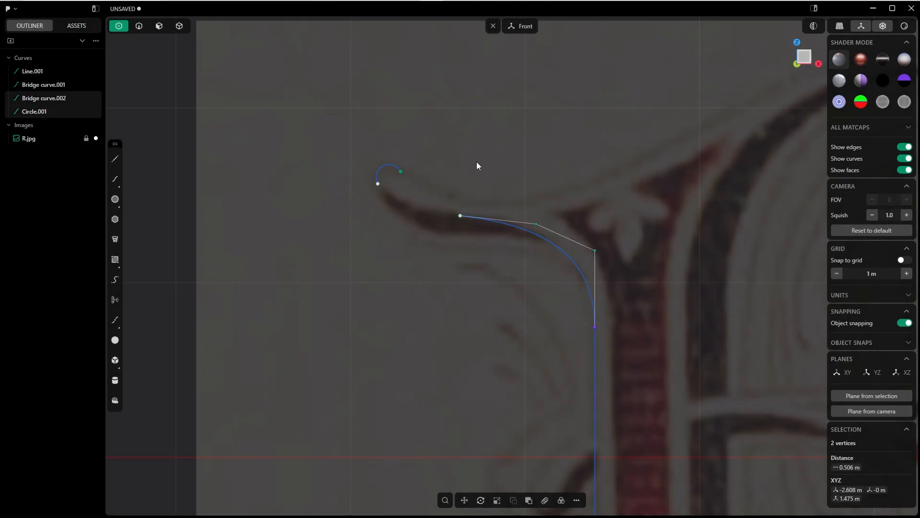
key(b)
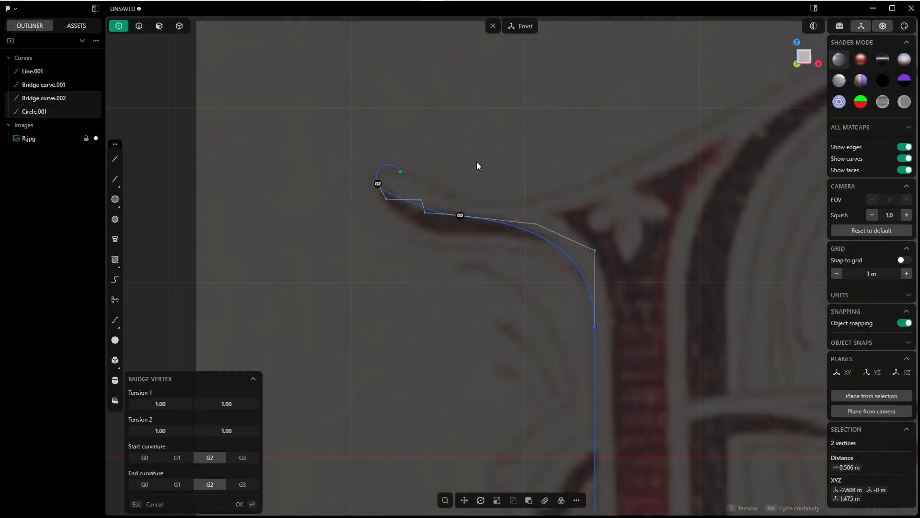
key(Tab)
key(Tab)
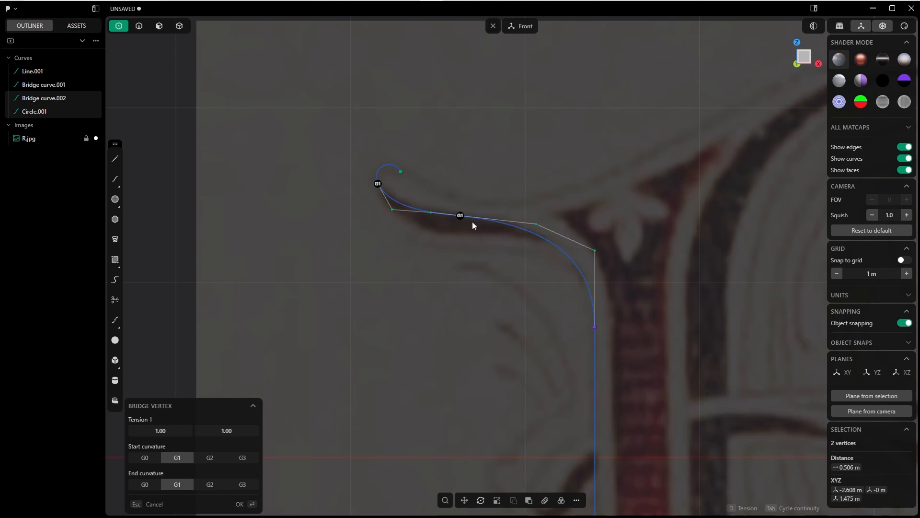
click(239, 503)
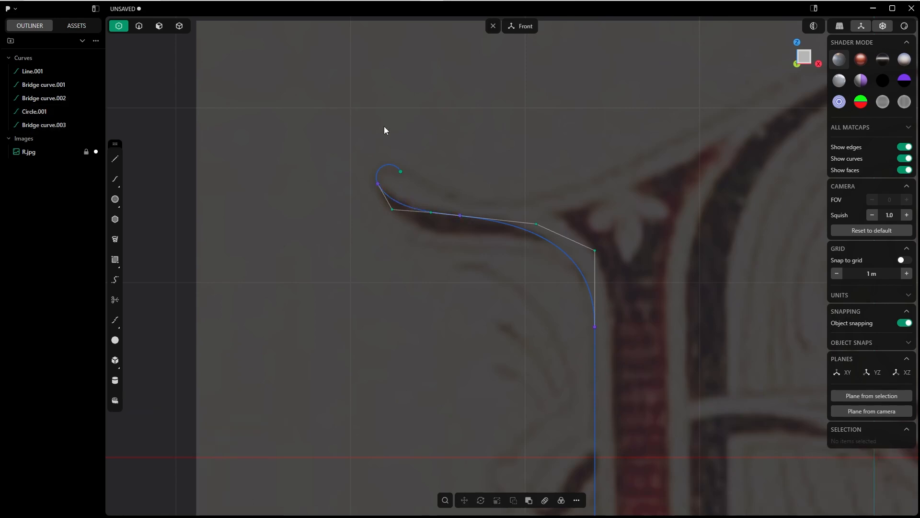
Draw a horizontal line about 1.08 m long along the serif's upper edge, extending across the top of the stem.
shift+middle_drag(500, 204, 439, 203)
key(l)
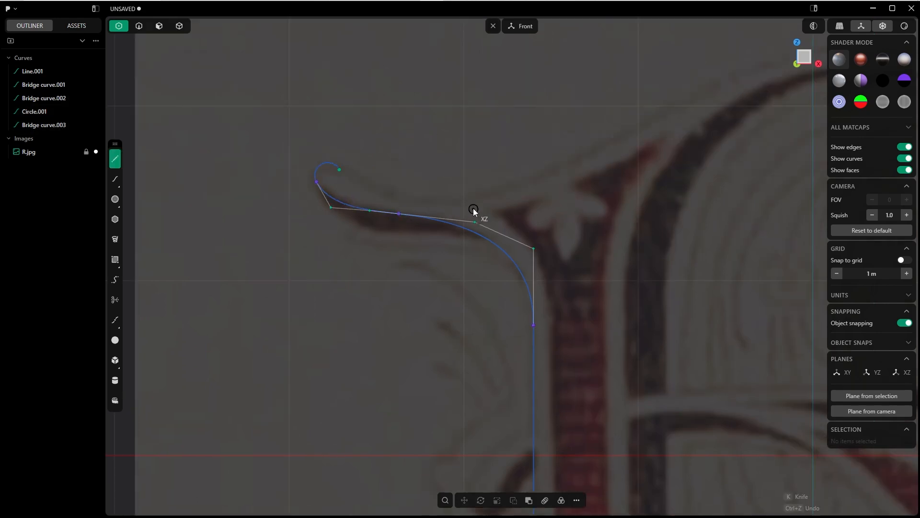
click(425, 202)
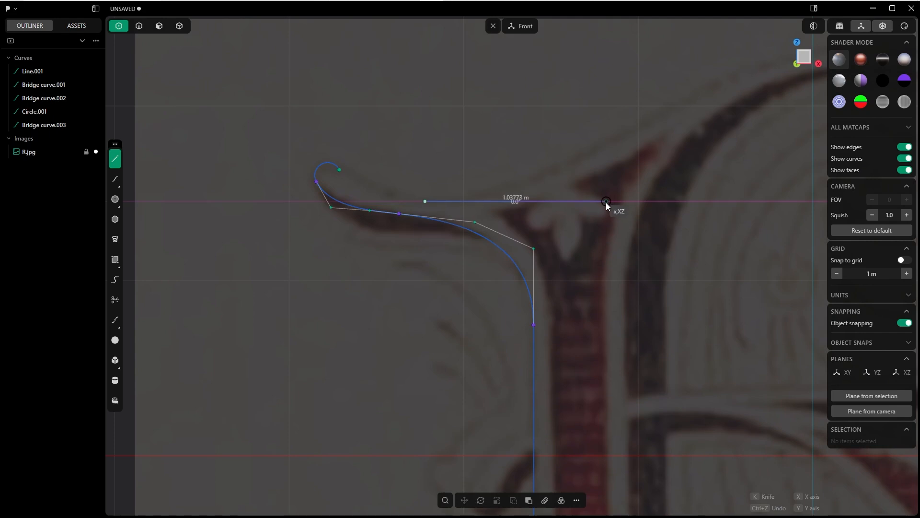
click(614, 201)
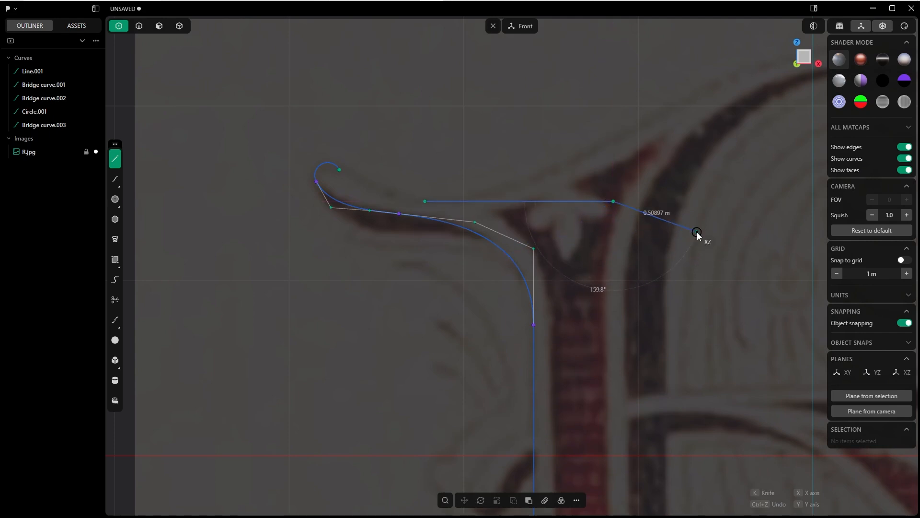
key(Escape)
key(Tab)
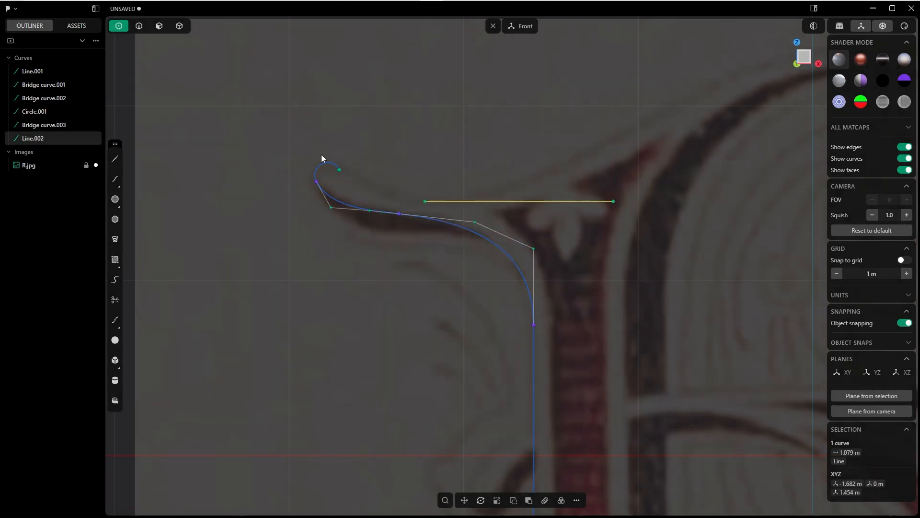
Draw a cutting line up and outward from the top of the tip arc, and trim away the arc's right end and that line.
click(340, 169)
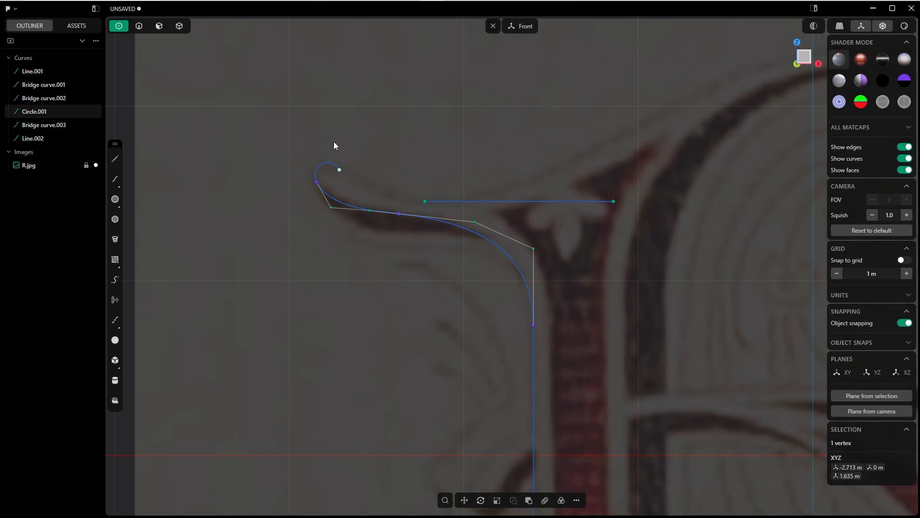
scroll(334, 145, up, 4)
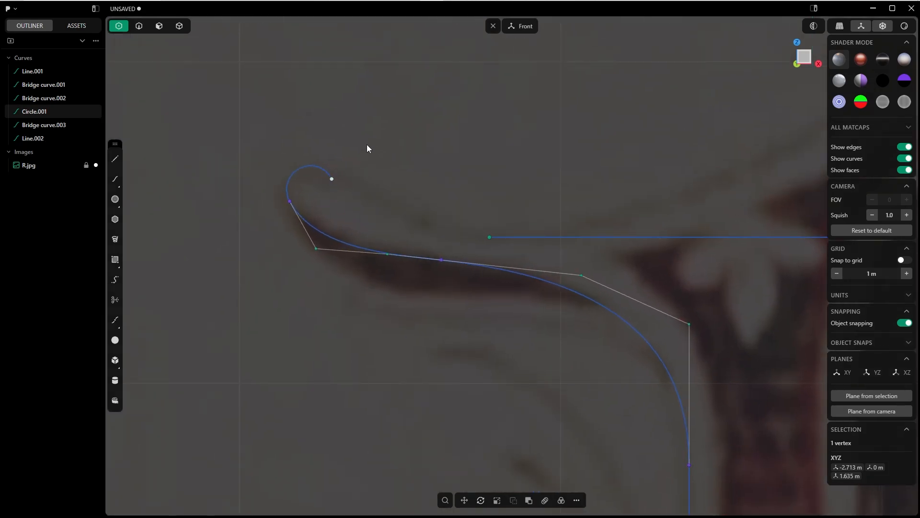
click(367, 147)
key(l)
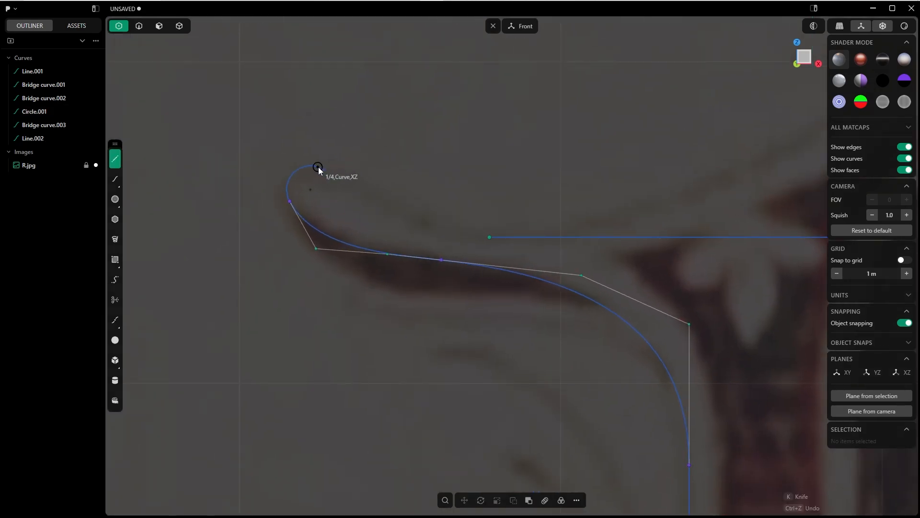
click(318, 167)
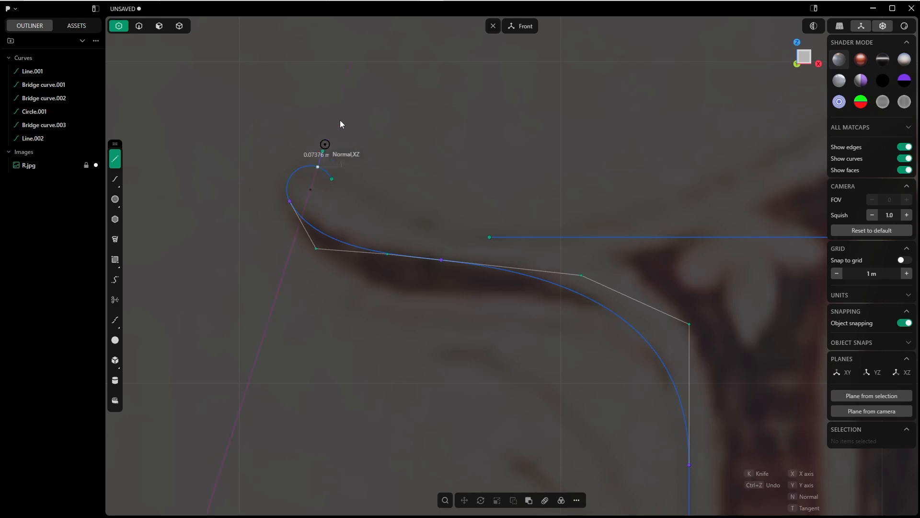
click(363, 94)
click(402, 176)
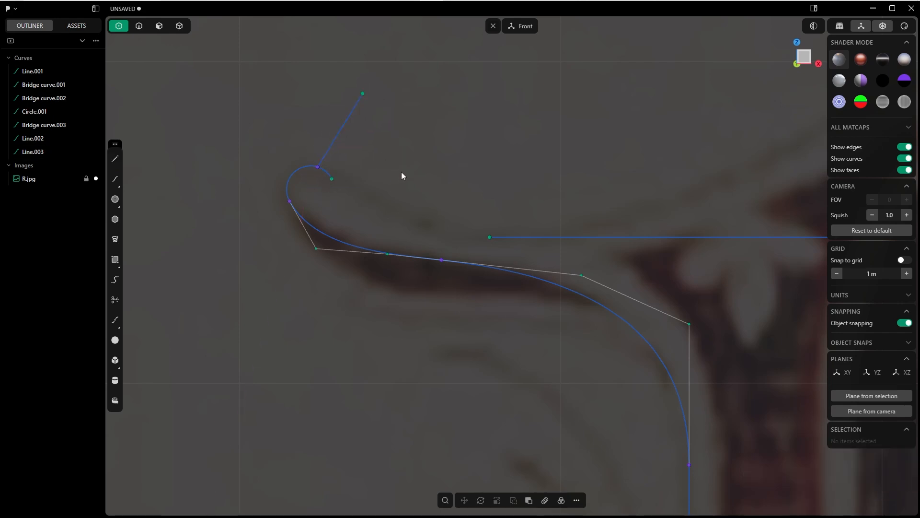
key(t)
click(340, 130)
click(327, 172)
click(242, 503)
drag(334, 186, 335, 187)
Bridge the tip arc's upper end to the horizontal line's left end, with G1 start and G2 end curvature and tension about 1.0955.
scroll(513, 154, down, 3)
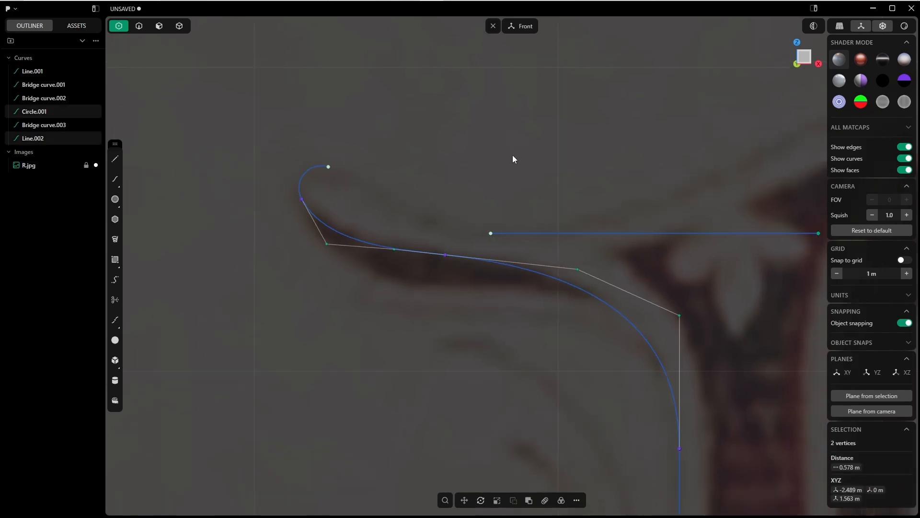
key(b)
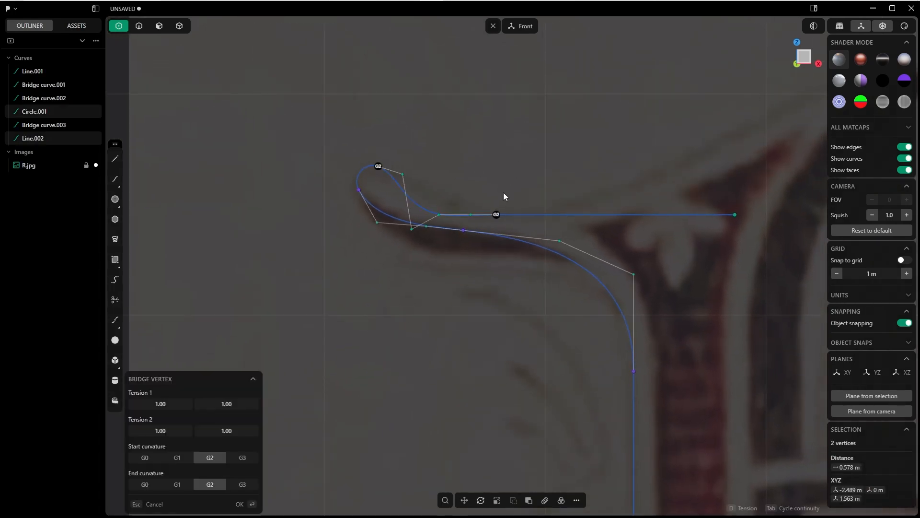
key(Tab)
key(Tab)
key(Tab)
key(d)
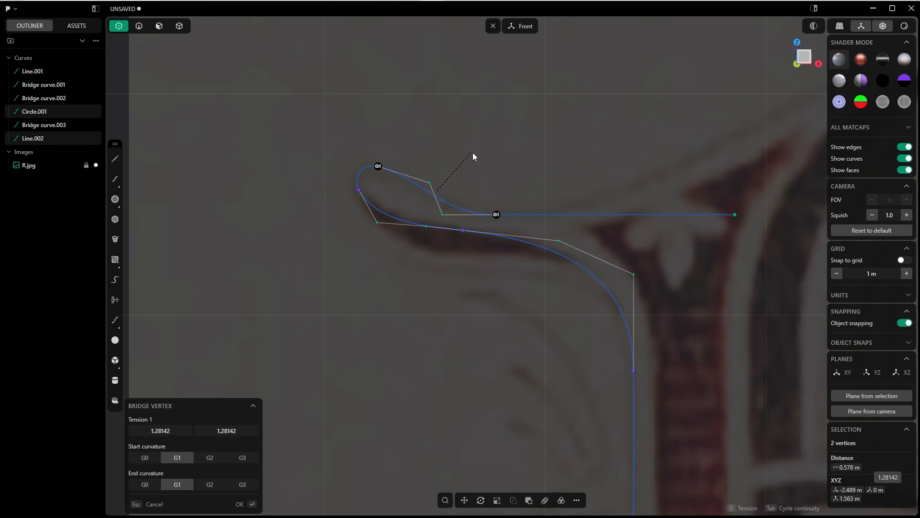
click(485, 155)
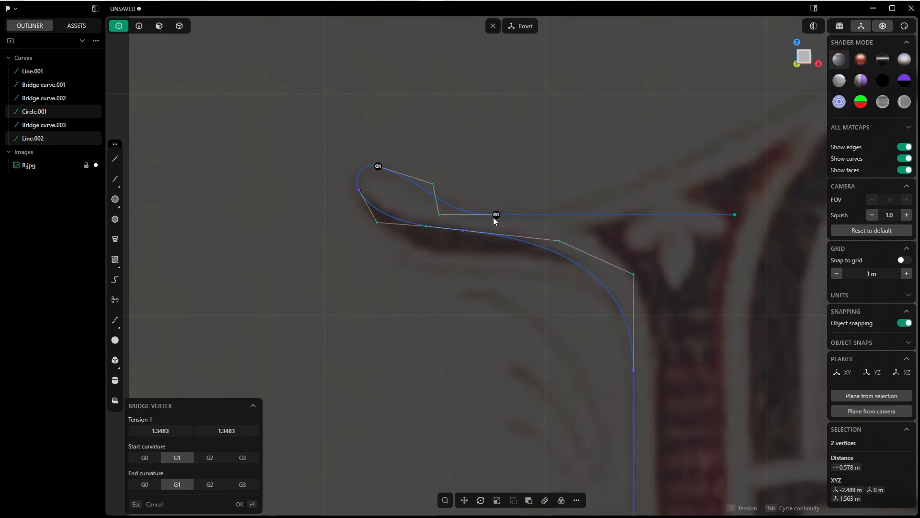
key(Tab)
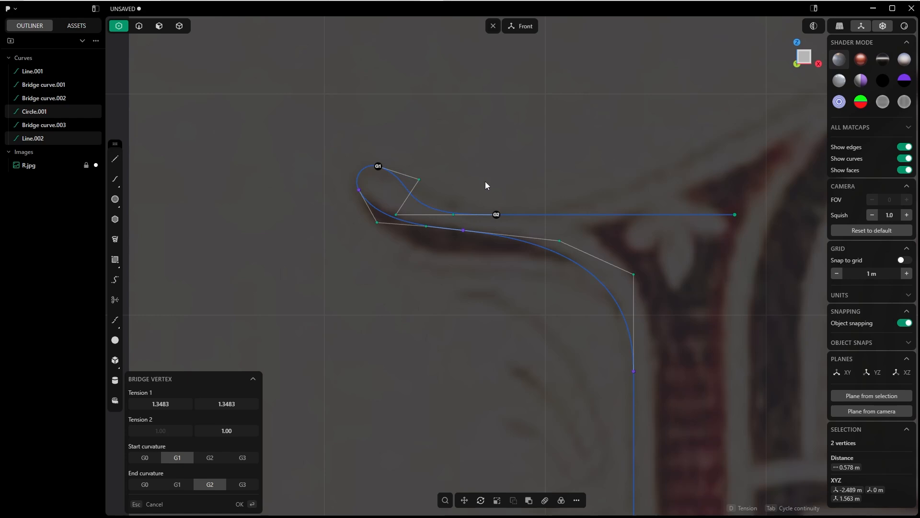
key(d)
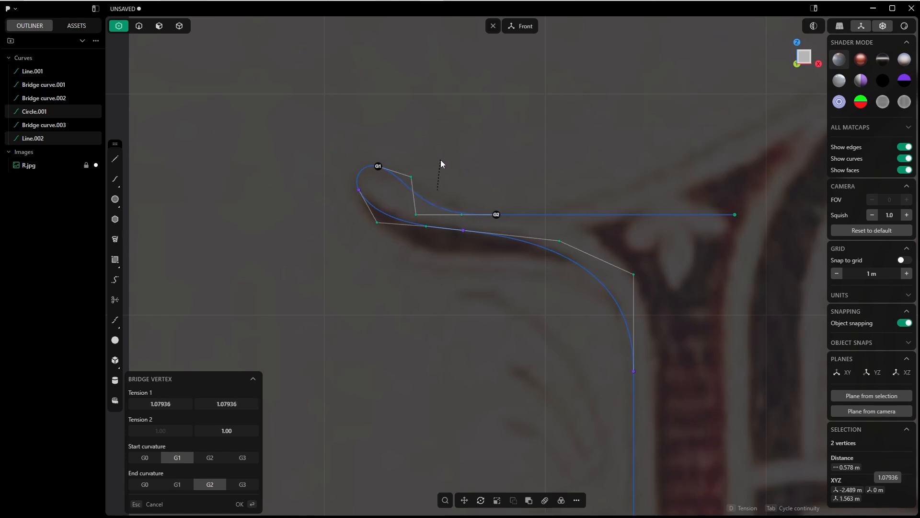
click(440, 160)
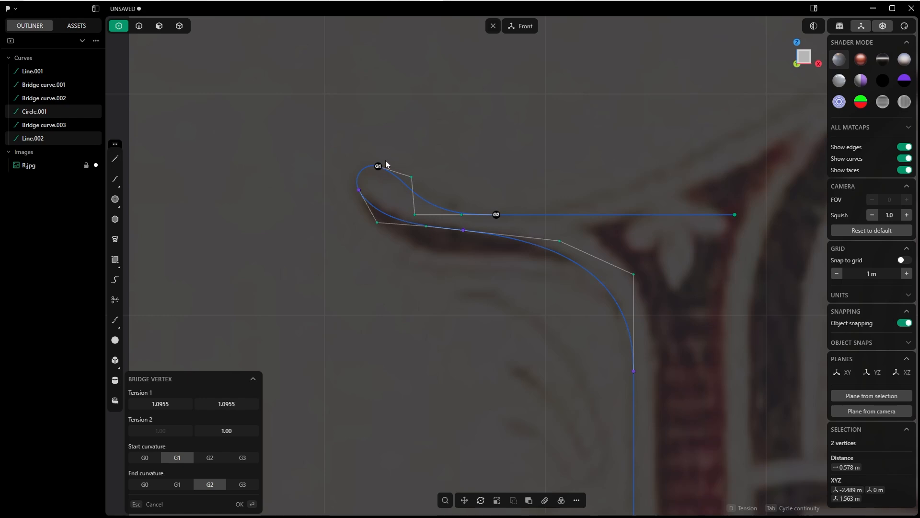
click(240, 504)
key(2)
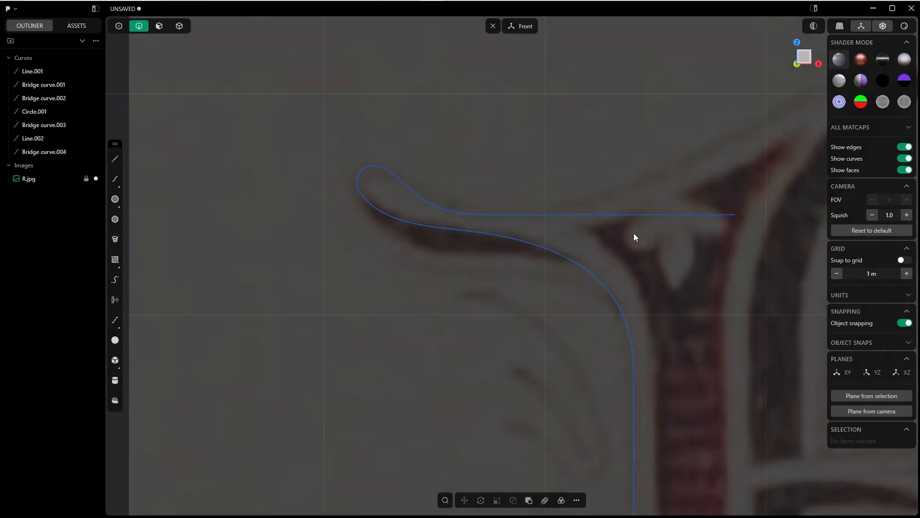
click(618, 215)
key(Delete)
scroll(561, 155, down, 10)
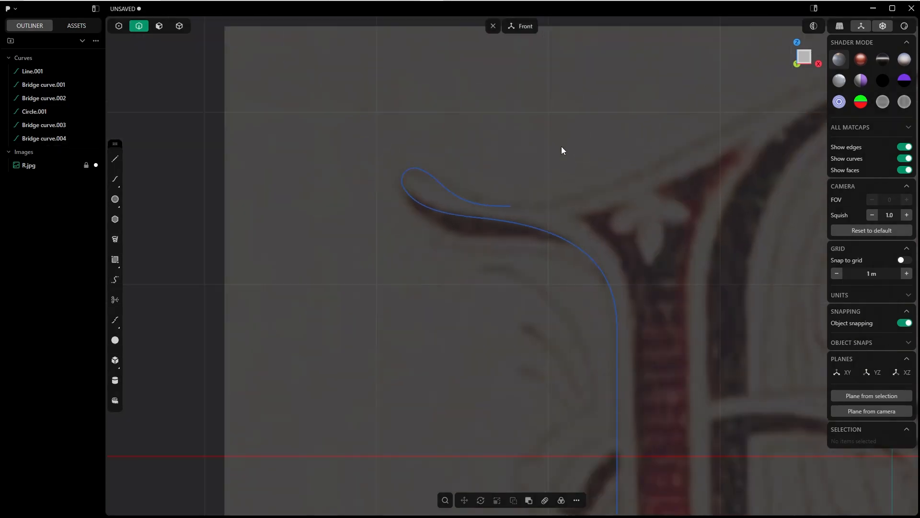
shift+middle_drag(719, 57, 433, 148)
scroll(412, 182, up, 3)
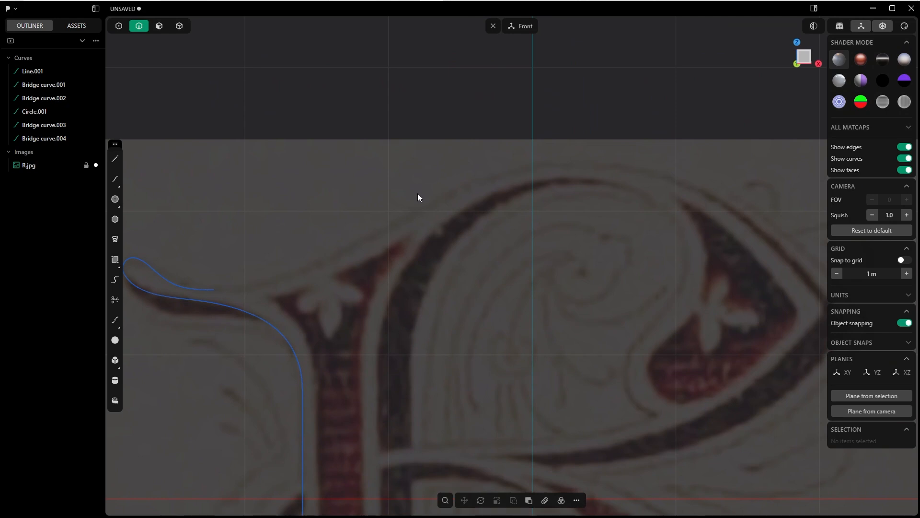
key(ctrl+z)
Move the horizontal line about 2.392 m in X and 0.877 m in Z, to the top of the letter's bowl.
key(g)
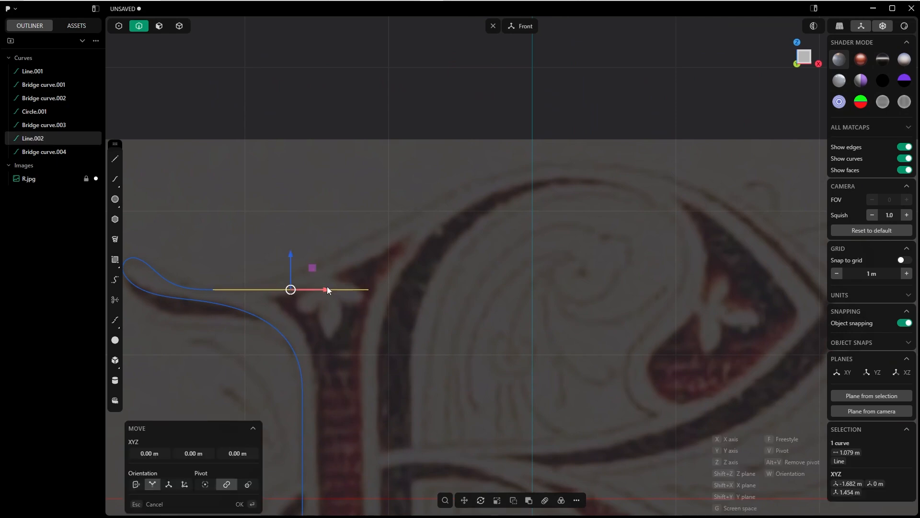
drag(651, 145, 655, 147)
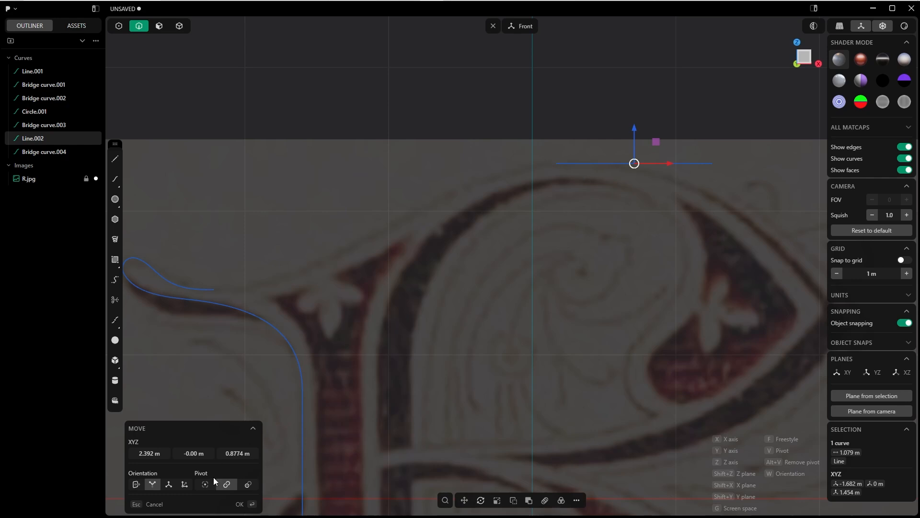
click(239, 504)
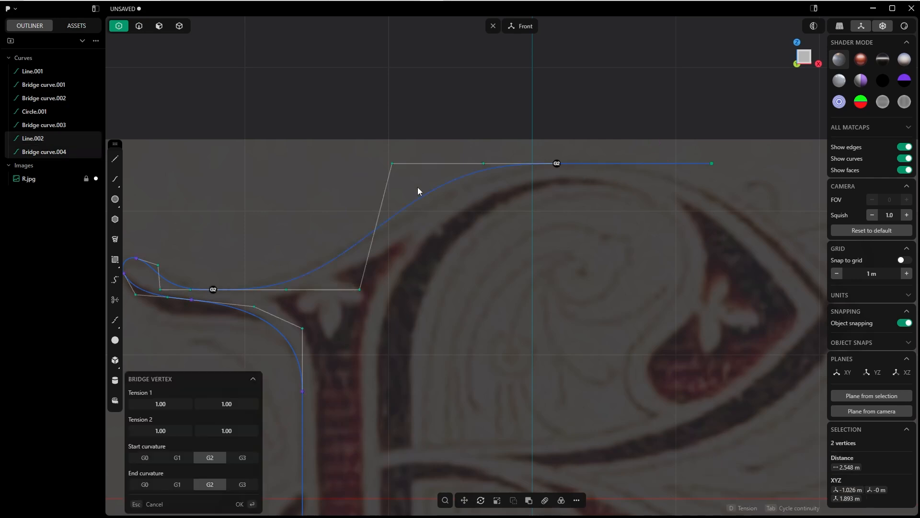
Bridge the serif's upper curve to the left end of the line above the bowl, with G1 continuity at both ends.
key(Tab)
key(Tab)
key(Tab)
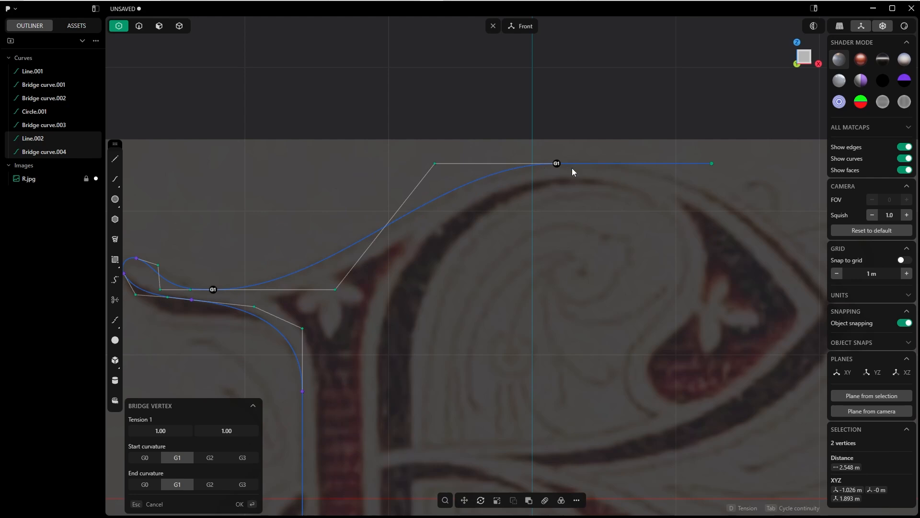
click(240, 503)
click(593, 248)
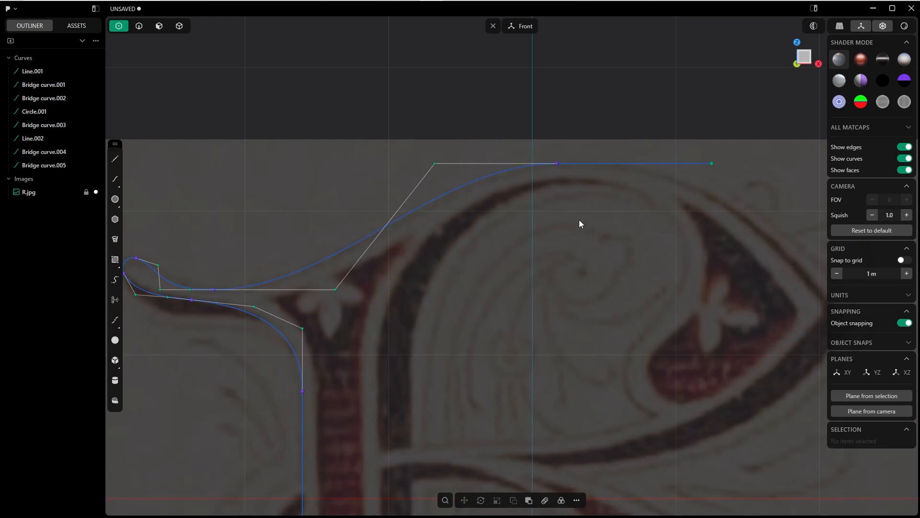
Save the file as r_2.plasticity.
scroll(579, 219, down, 2)
shift+middle_drag(549, 257, 424, 217)
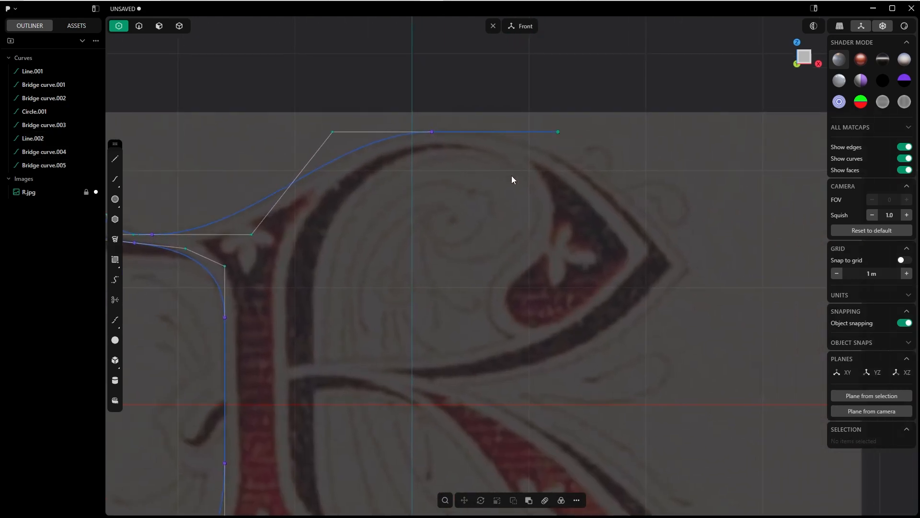
shift+middle_drag(464, 87, 456, 128)
key(ctrl+s)
Move the horizontal line above the bowl about 1.753 m in X and -0.930 m in Z, beside the bowl's pointed tip.
key(2)
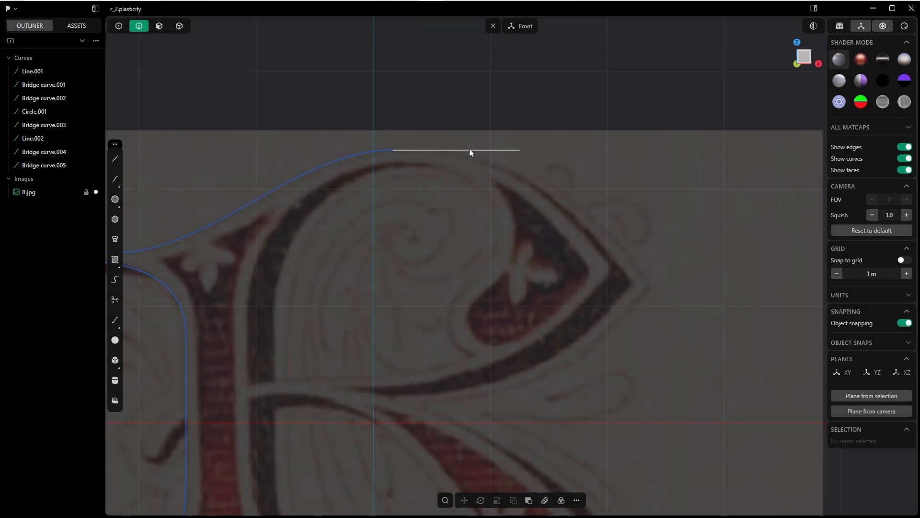
click(467, 150)
key(g)
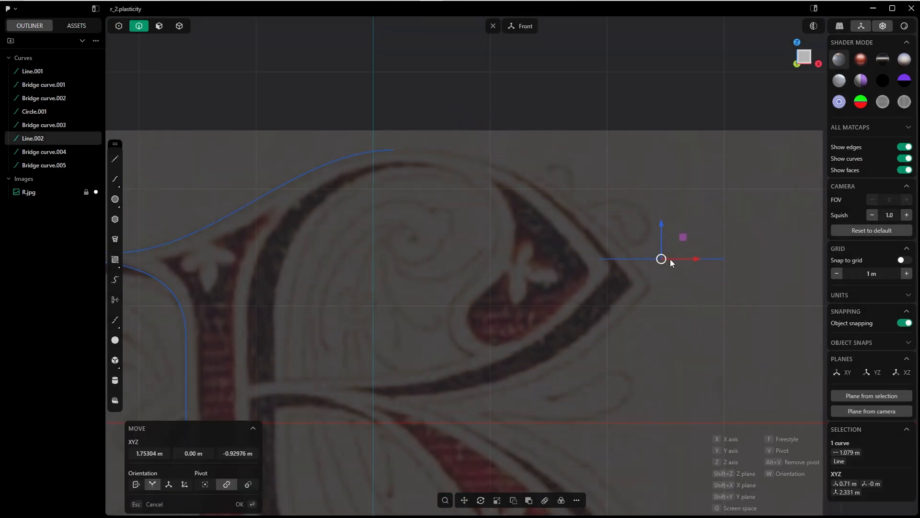
key(Return)
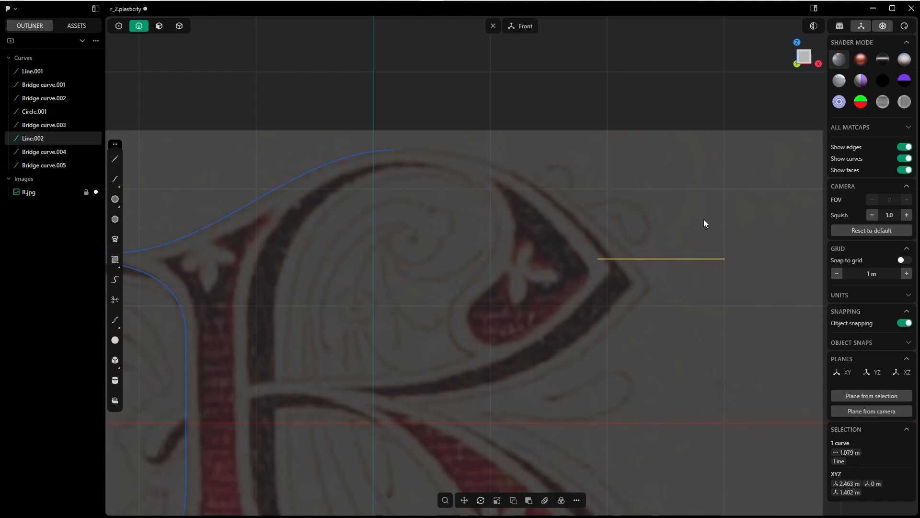
Rotate the line 45° clockwise and shift it about -0.094 m in X and -0.393 m in Z so it crosses the bowl's tip.
key(r)
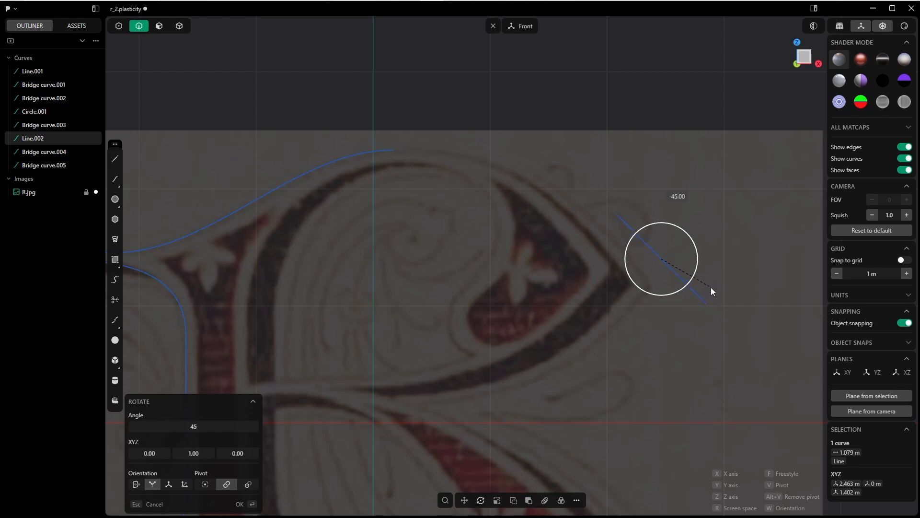
click(711, 289)
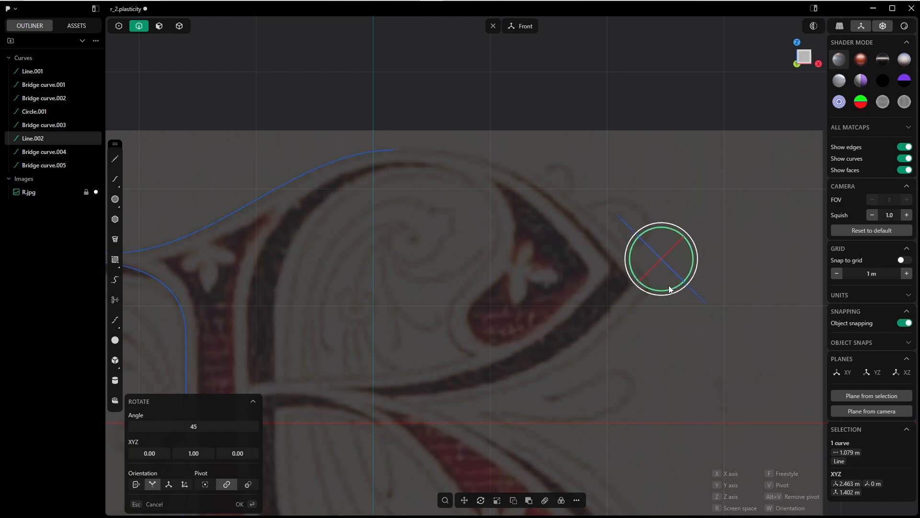
click(241, 503)
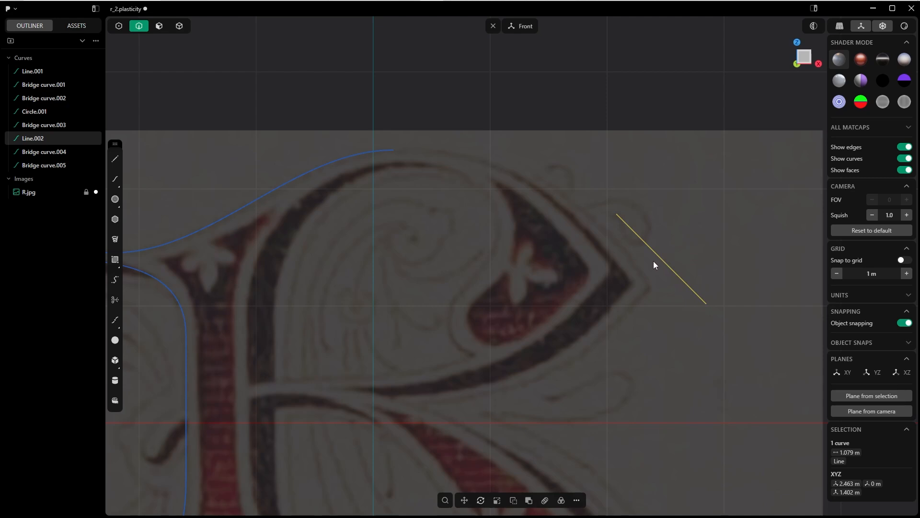
key(g)
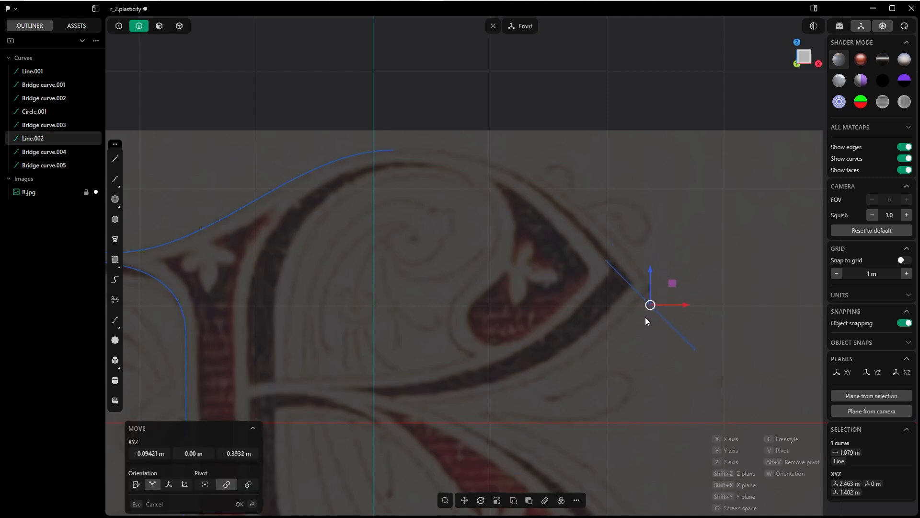
click(645, 317)
Bridge the right end of the bowl's top curve to the diagonal line's upper end, with G1 at both ends and tension about 1.329.
key(1)
drag(382, 127, 683, 267)
key(b)
key(Tab)
key(Tab)
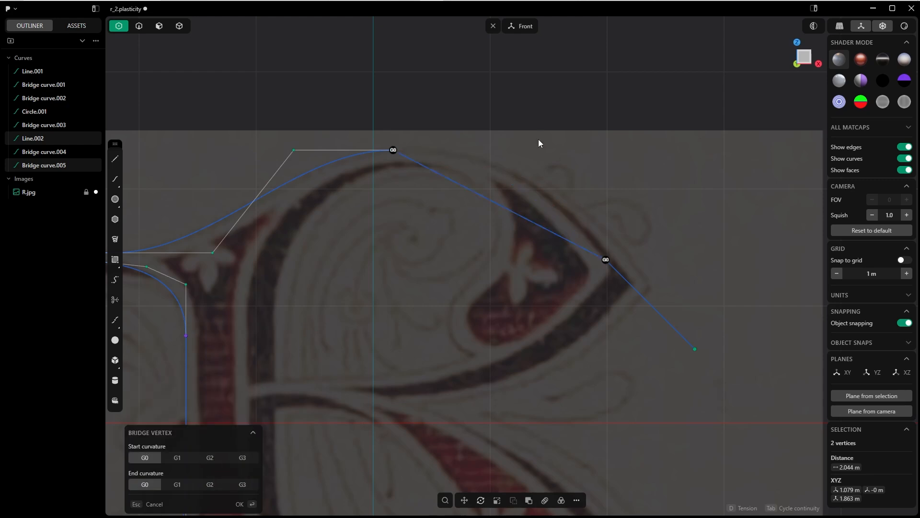
key(d)
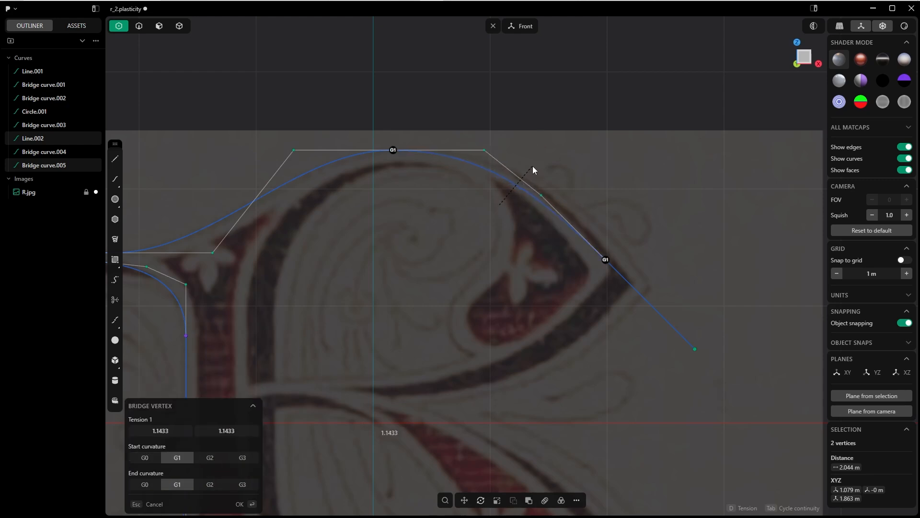
click(531, 156)
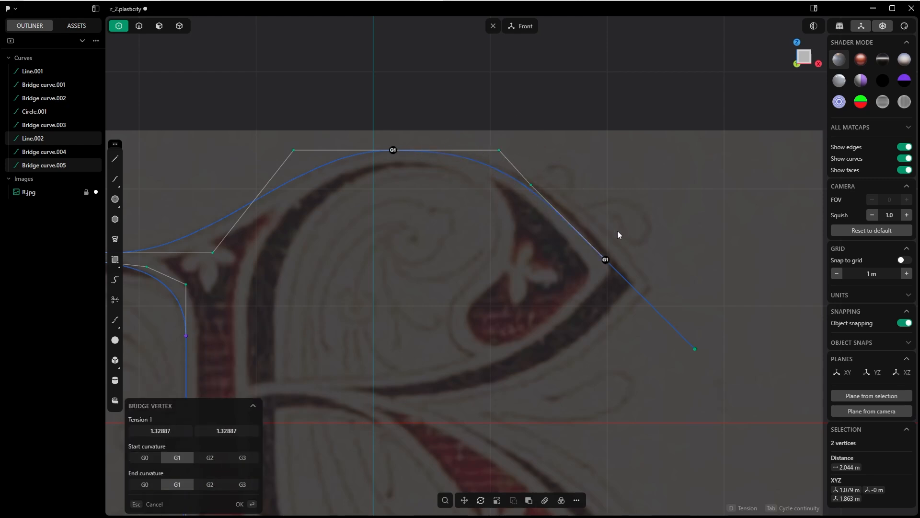
Try other continuities for the bridge over the bowl, keeping G1 at both ends, and set its tension to about 1.376.
key(Tab)
key(Tab)
key(Tab)
key(Tab)
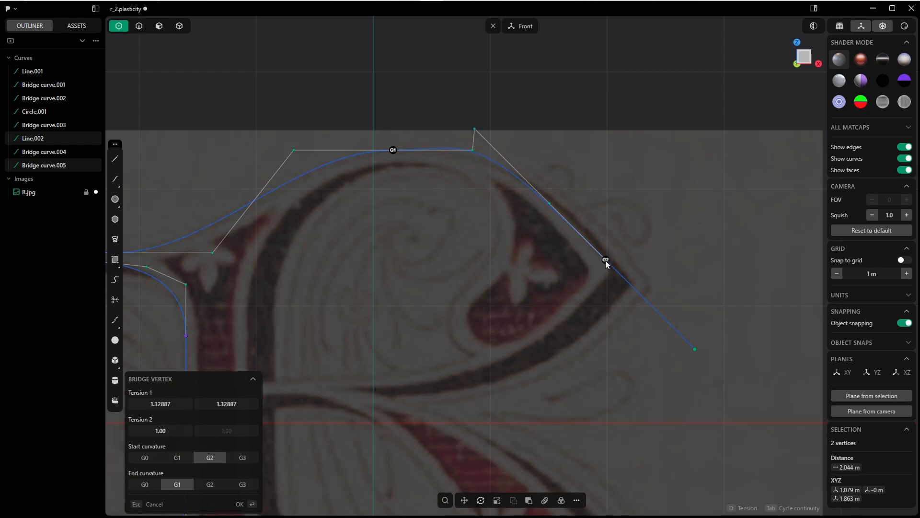
key(d)
click(609, 207)
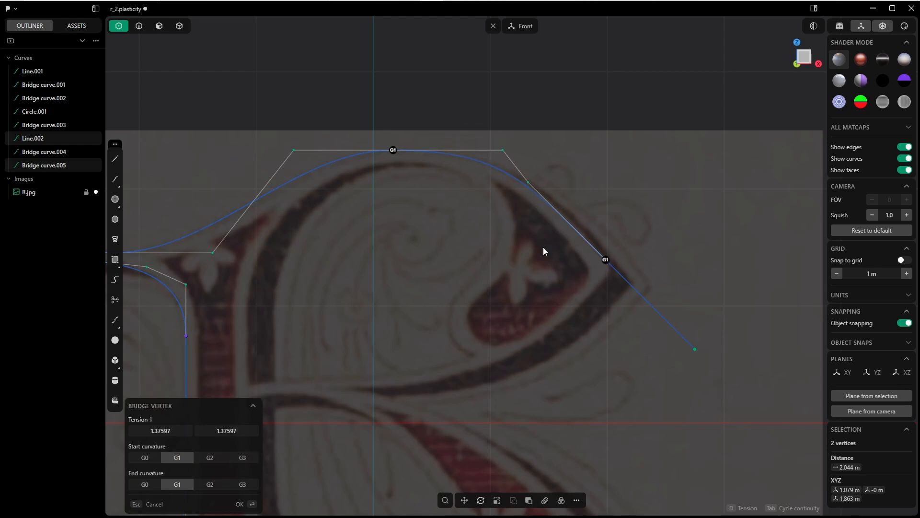
click(239, 503)
Duplicate the diagonal line in place and rotate the copy perpendicular to the original.
key(shift+d)
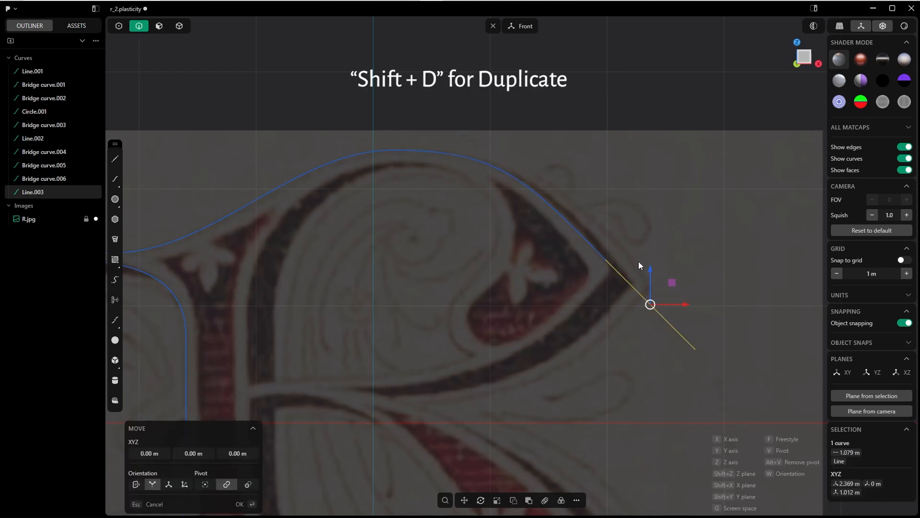
click(239, 504)
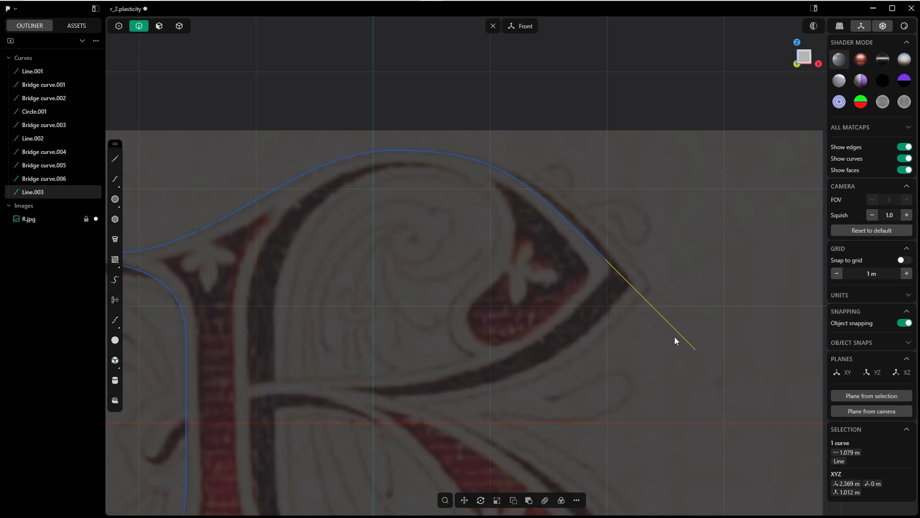
key(r)
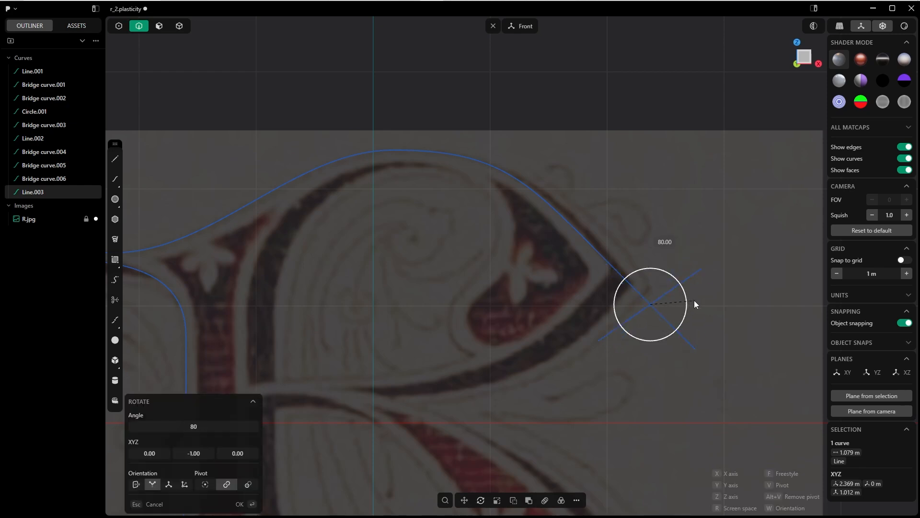
click(689, 297)
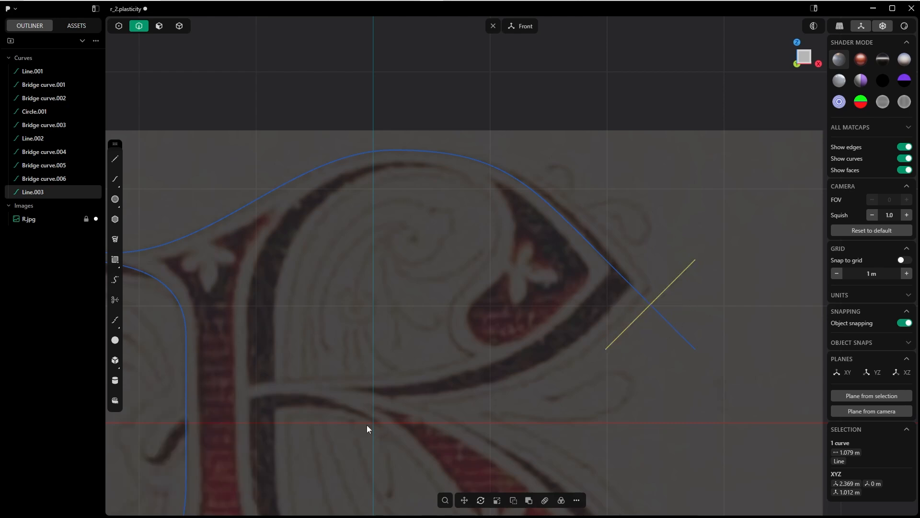
Raise the rotated copy in Z to about 1.619 m, with its lower end at the bowl's tip.
key(g)
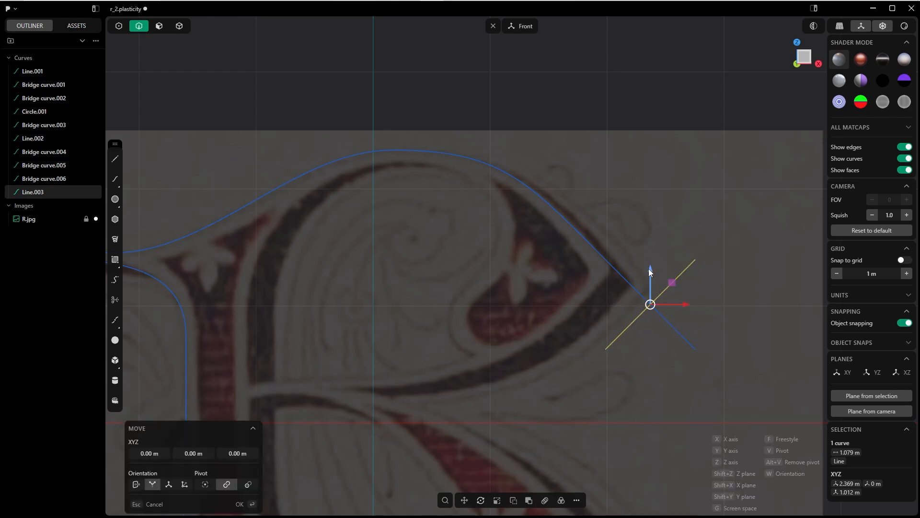
drag(648, 269, 643, 196)
click(241, 505)
Place a duplicate of the raised line at about X -0.712 m, Z 0.111 m, near the stem, and rotate it 45° to horizontal.
shift+middle_drag(522, 335, 547, 286)
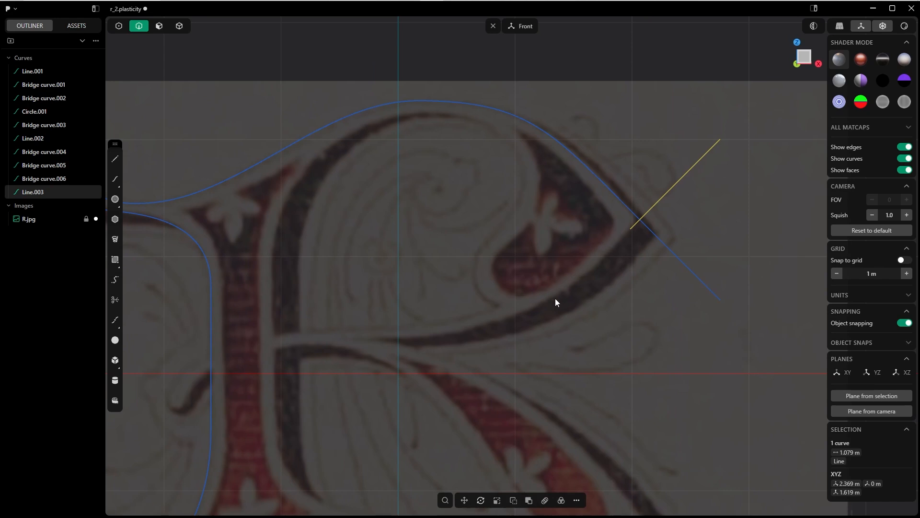
key(ctrl+d)
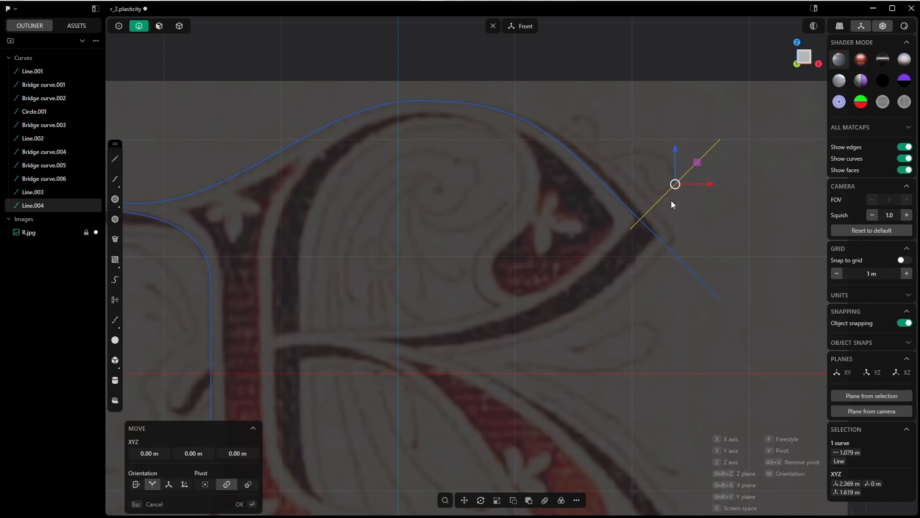
click(241, 505)
key(r)
drag(691, 166, 436, 363)
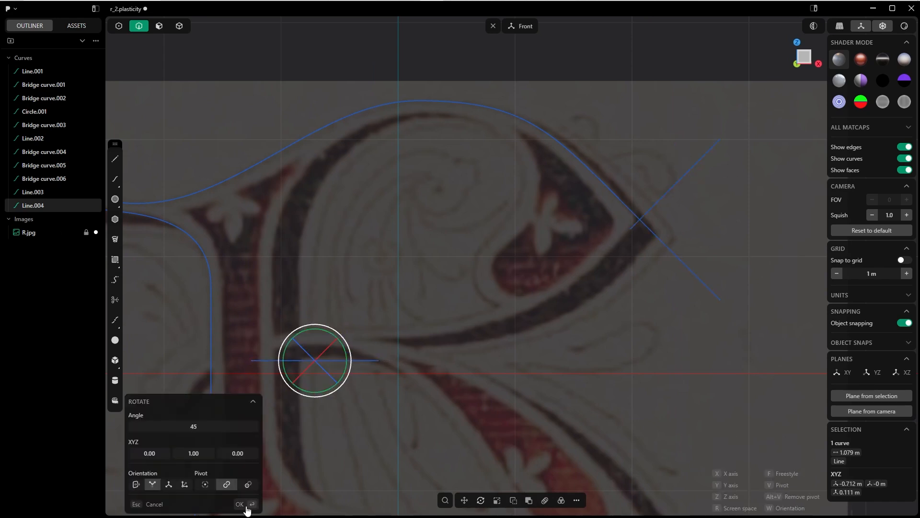
click(246, 506)
Move the horizontal copy to about X -0.741 m, Z 0.292 m, along the junction of the bowl and stem.
key(g)
drag(336, 338, 316, 319)
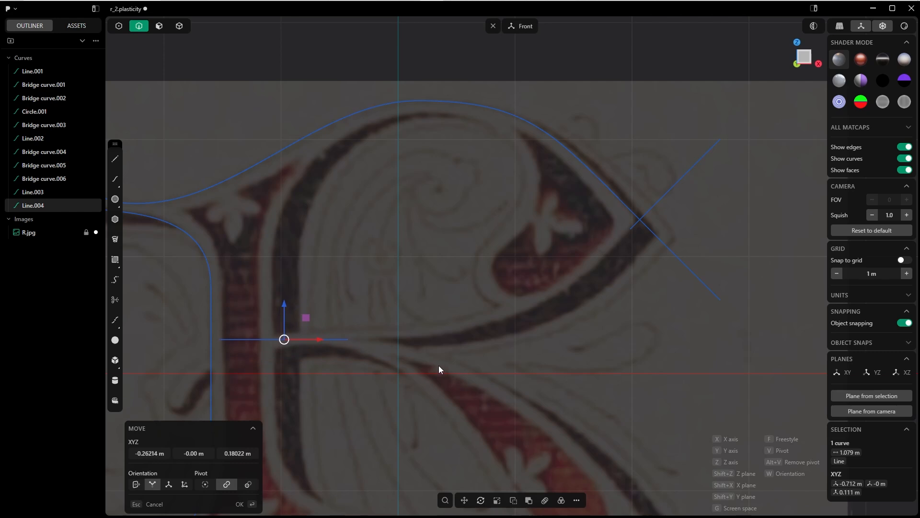
click(441, 365)
shift+middle_drag(441, 365, 423, 394)
scroll(372, 382, up, 1)
key(g)
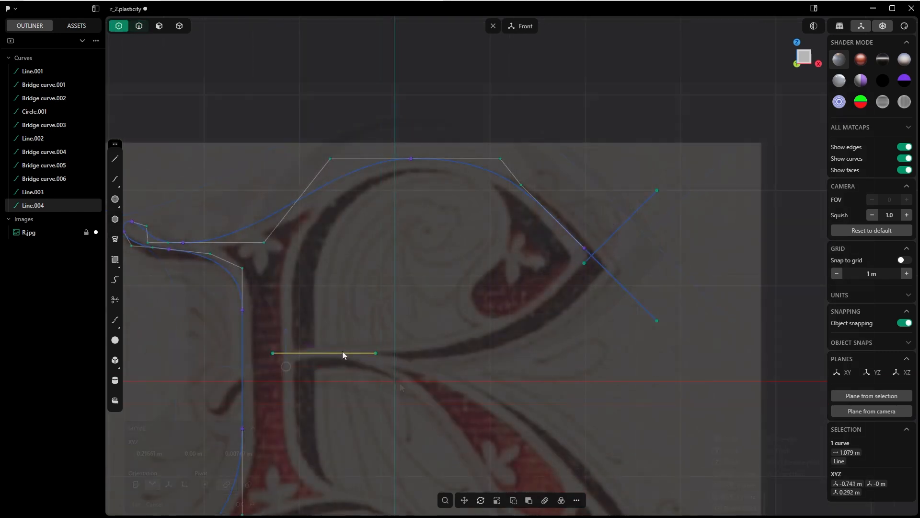
Bridge the rising line's lower end at the tip to the horizontal line's right end, with G1 at both ends and tension about 1.27.
key(1)
drag(590, 279, 594, 284)
shift+drag(364, 336, 388, 367)
scroll(505, 293, down, 1)
key(shift+b)
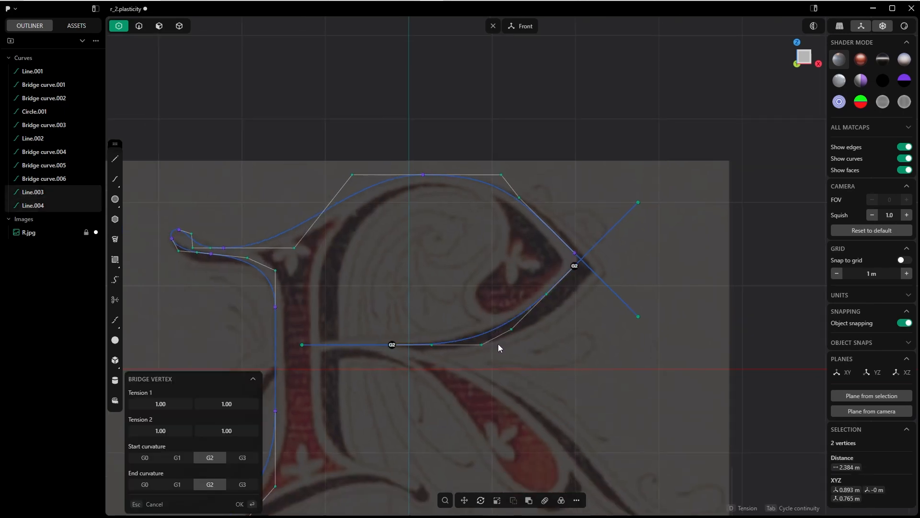
key(Tab)
key(Tab)
key(Tab)
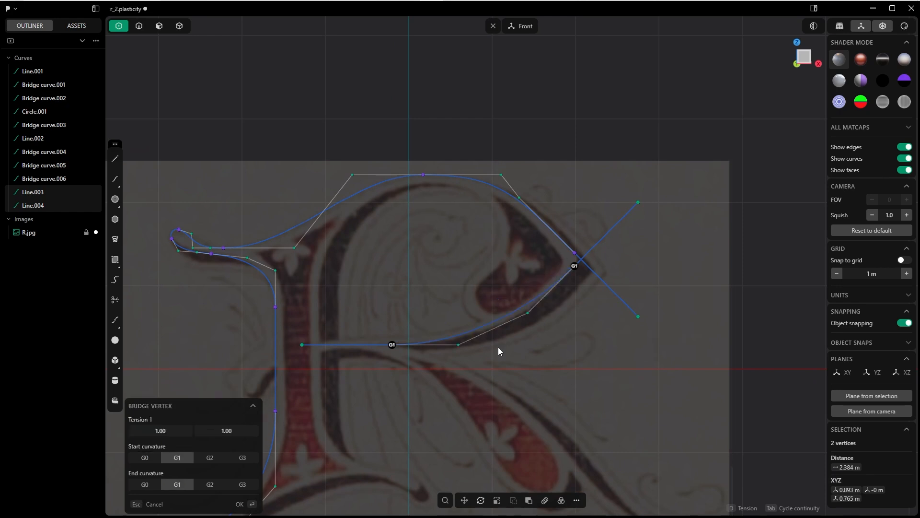
key(d)
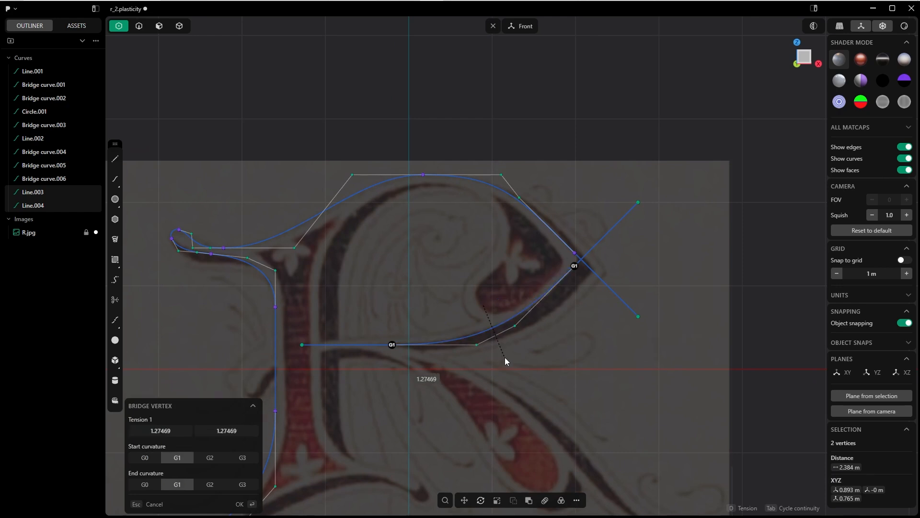
click(503, 356)
click(241, 503)
Delete the two crossing diagonal construction lines at the bowl's tip.
key(Tab)
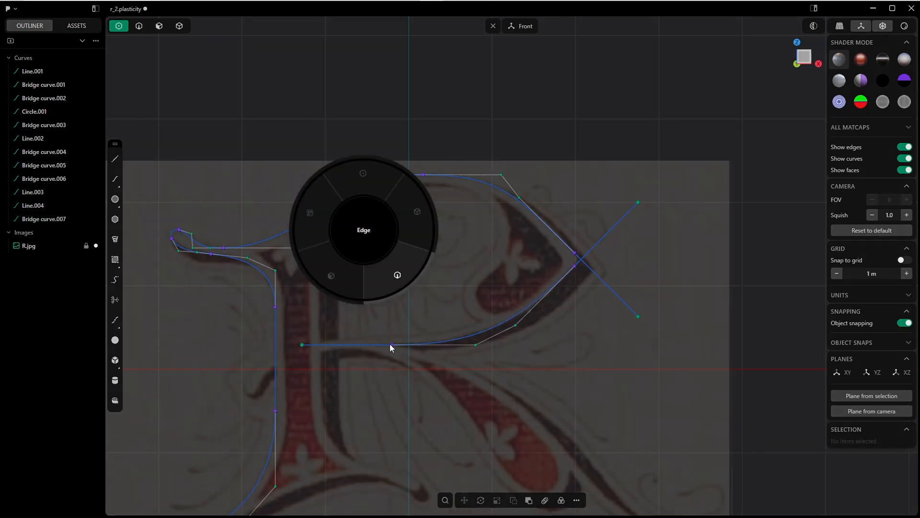
click(384, 284)
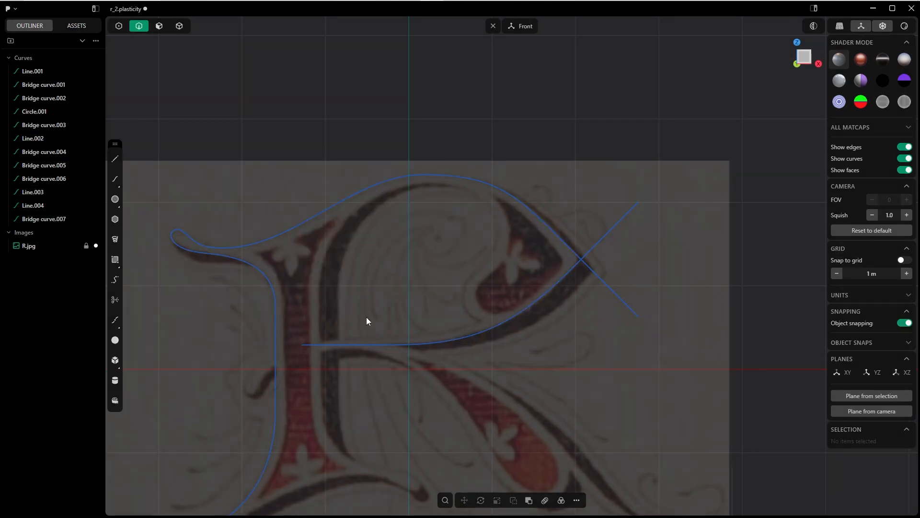
click(608, 230)
shift+click(608, 286)
key(Delete)
scroll(598, 225, down, 2)
Bridge the two open curve ends at the bowl's tip, with G1 at both ends and tension about 1.25.
key(1)
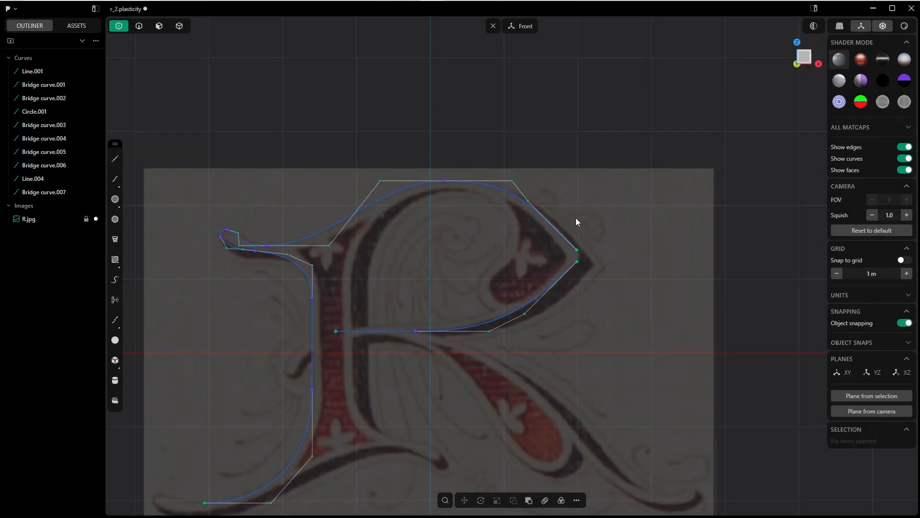
drag(577, 233, 603, 305)
key(b)
scroll(586, 253, up, 5)
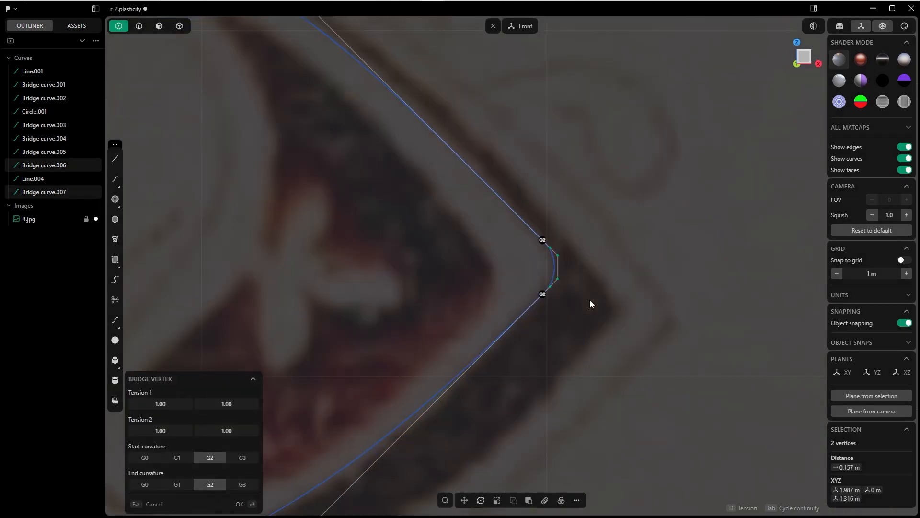
key(Tab)
key(d)
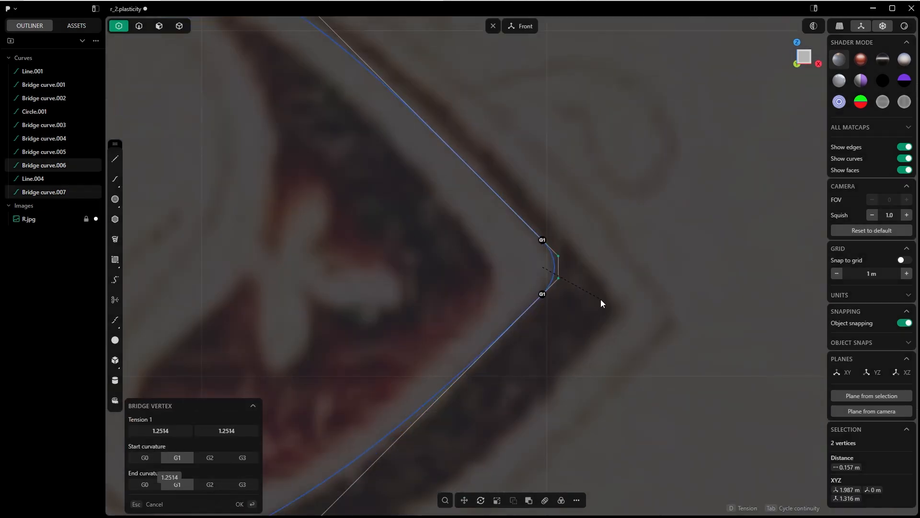
click(240, 504)
Move the horizontal line about 2.799 m across and 0.968 m down beside the leg, and rotate it about 45° clockwise around its midpoint.
click(225, 218)
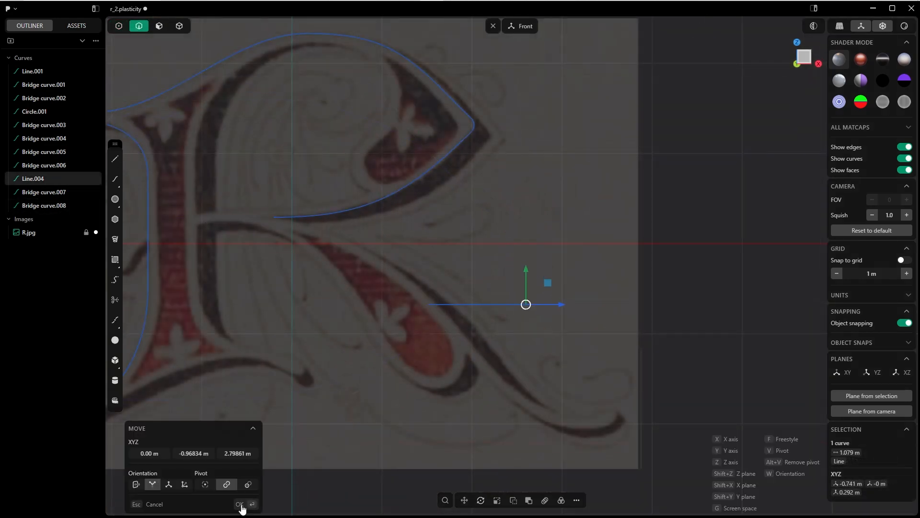
click(241, 506)
key(r)
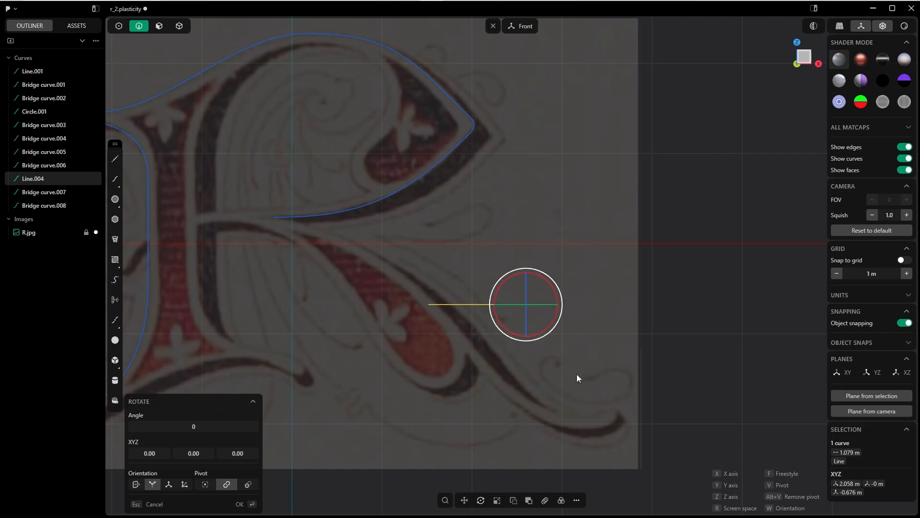
key(v)
click(477, 305)
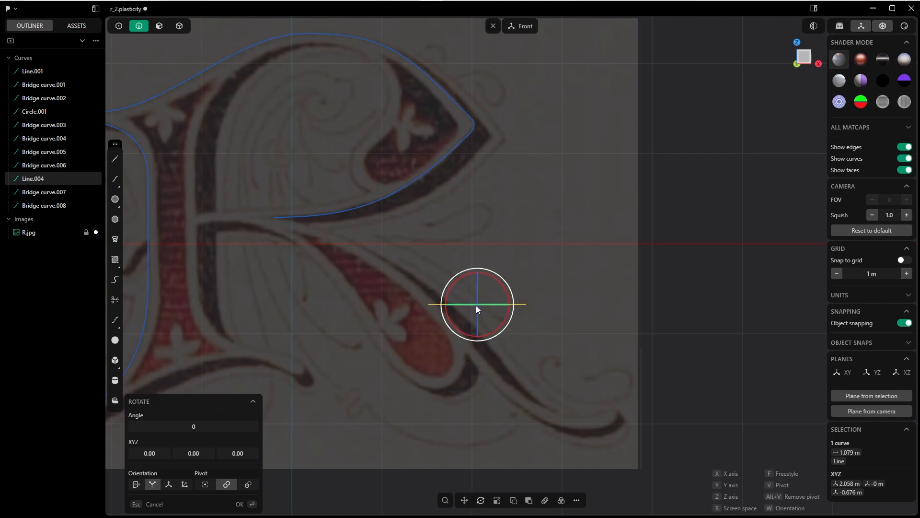
drag(516, 277, 534, 293)
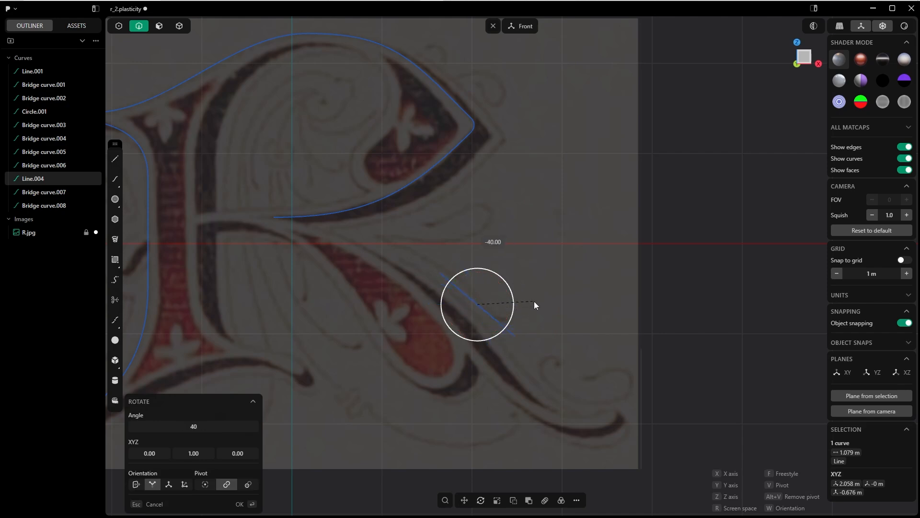
drag(534, 303, 534, 303)
click(240, 504)
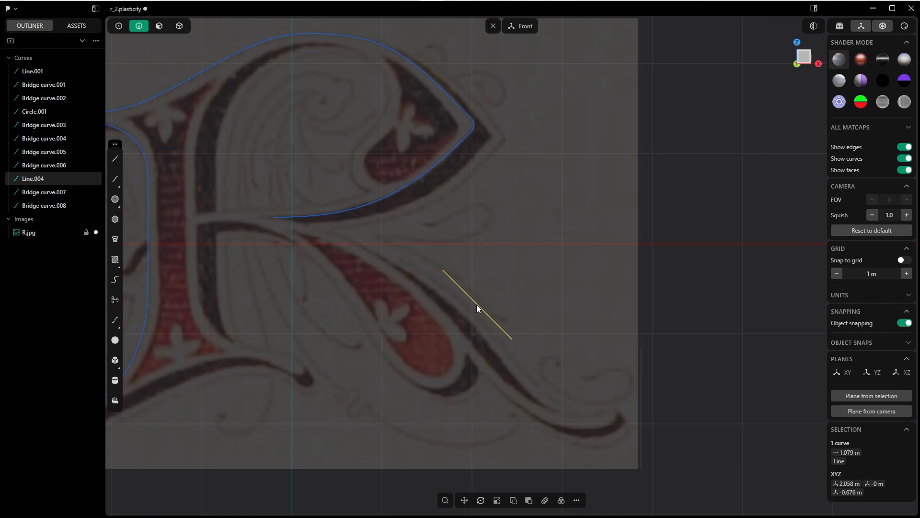
Move the diagonal line onto the leg's lower edge, about -0.316 m along Y and 0.301 m along Z in its own orientation.
key(g)
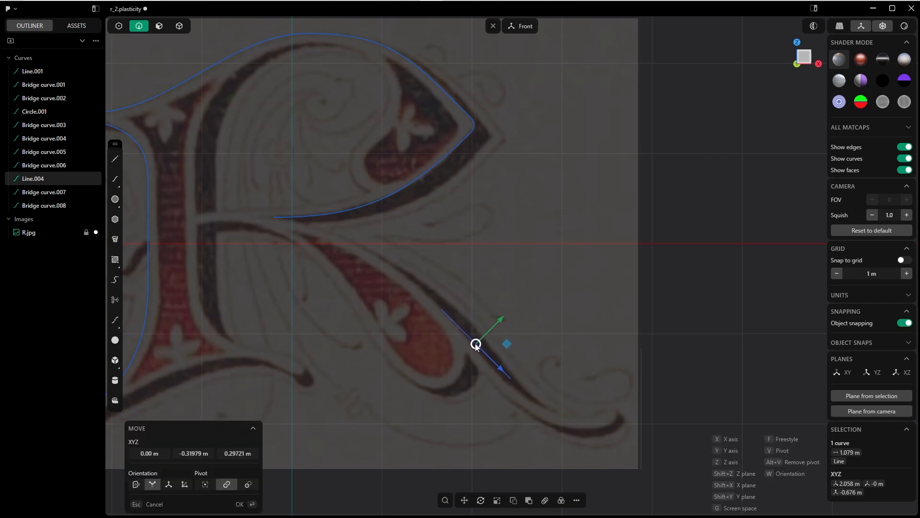
scroll(409, 187, up, 5)
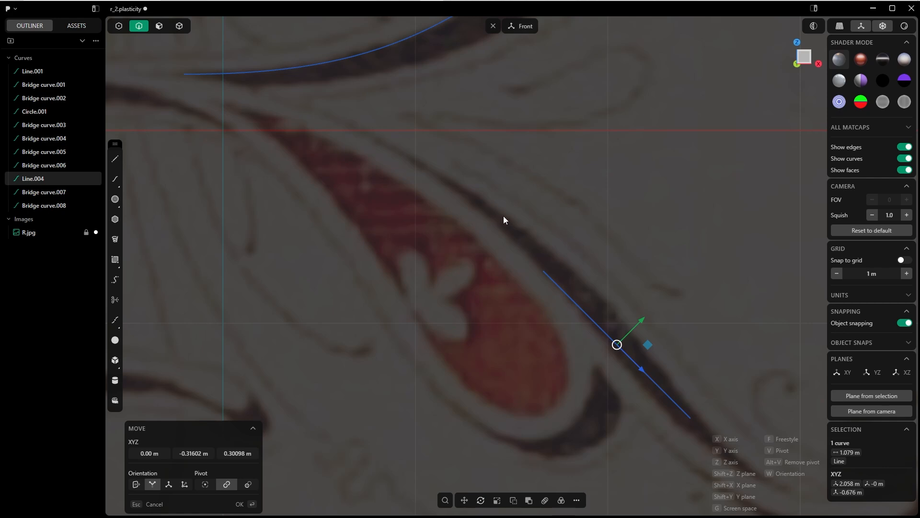
scroll(546, 273, down, 5)
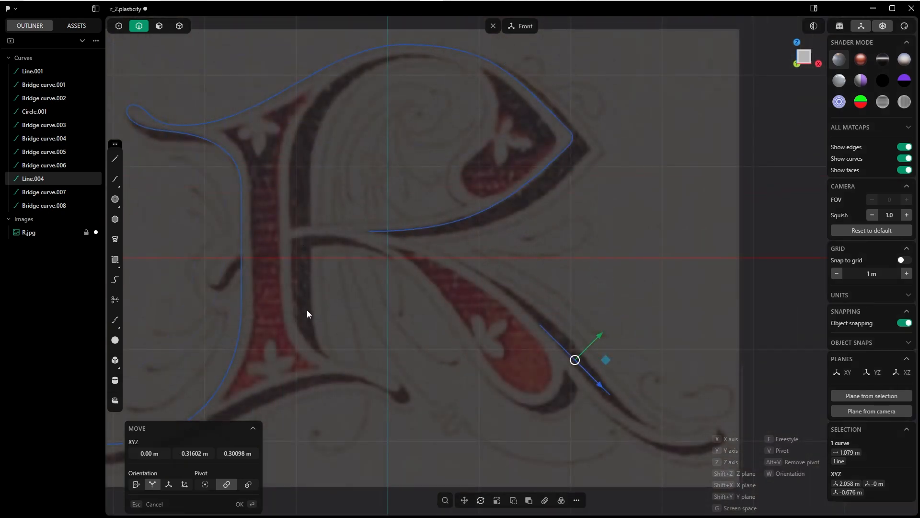
scroll(313, 267, down, 2)
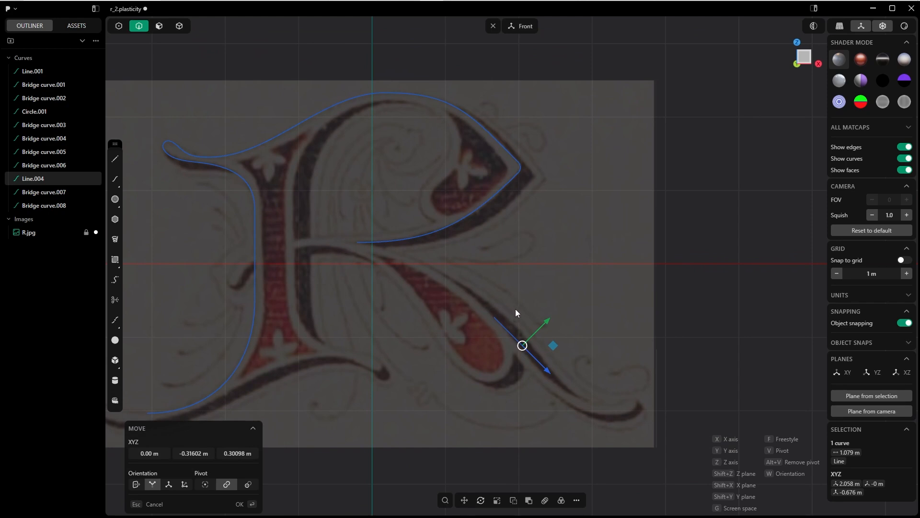
scroll(493, 265, down, 1)
scroll(491, 247, up, 3)
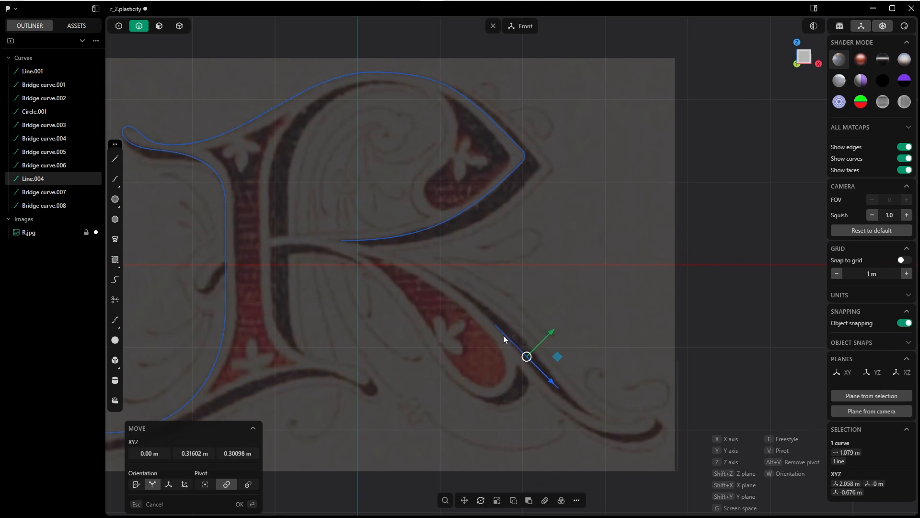
scroll(501, 334, up, 2)
click(240, 503)
Bridge the bowl curve's open left end to the diagonal line's upper end, with G0 at the start and G1 at the end.
key(1)
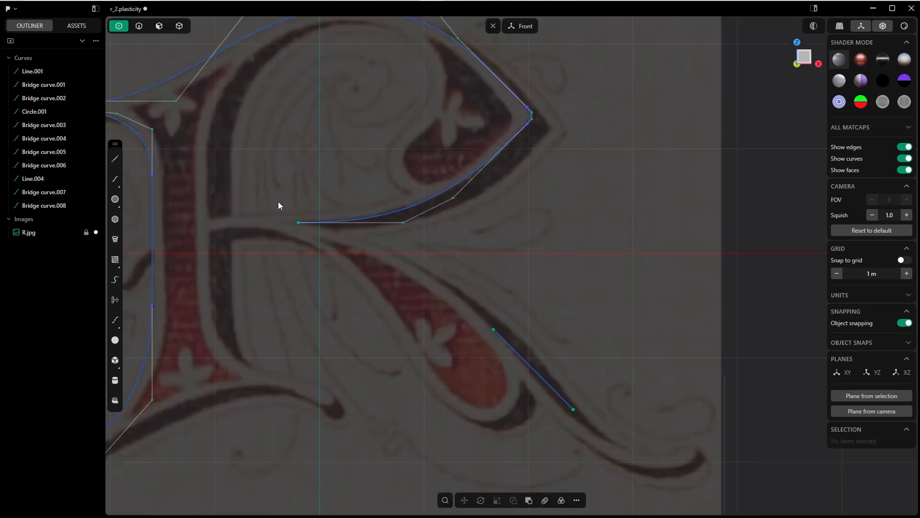
click(298, 222)
shift+click(493, 330)
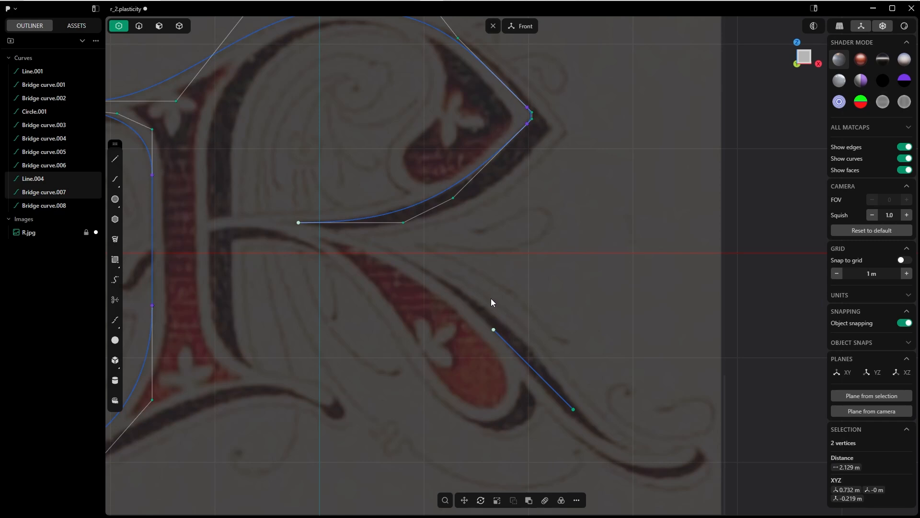
key(shift+b)
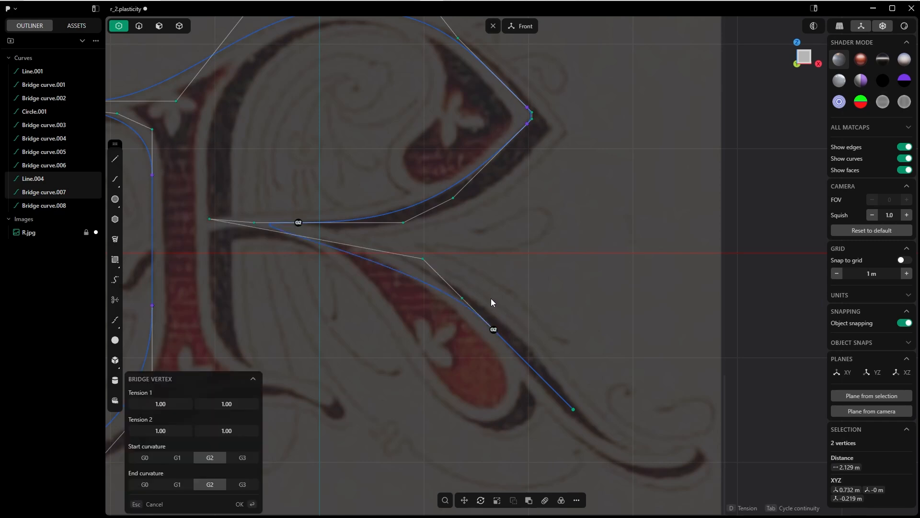
click(298, 223)
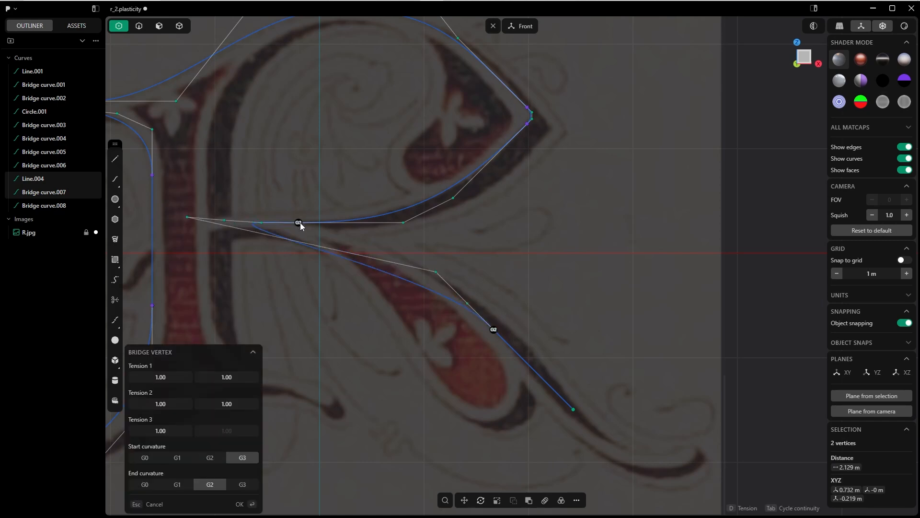
click(300, 223)
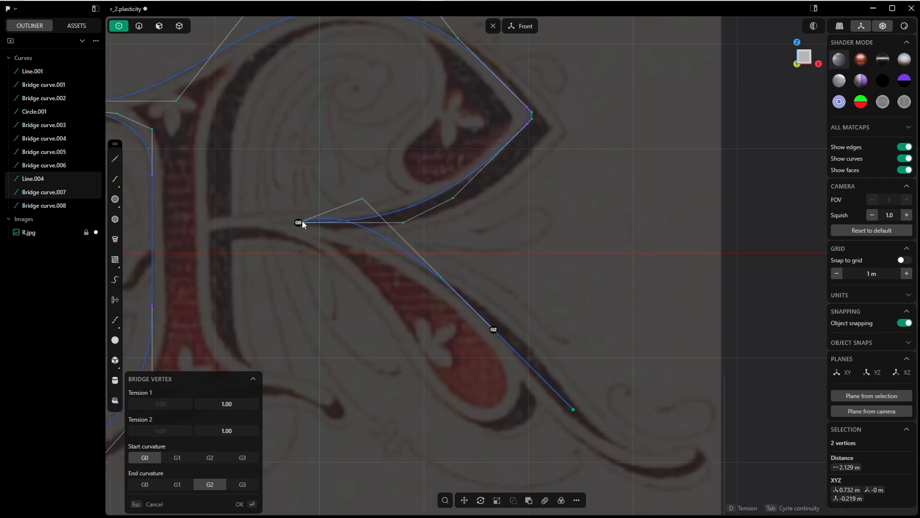
click(494, 330)
click(494, 330)
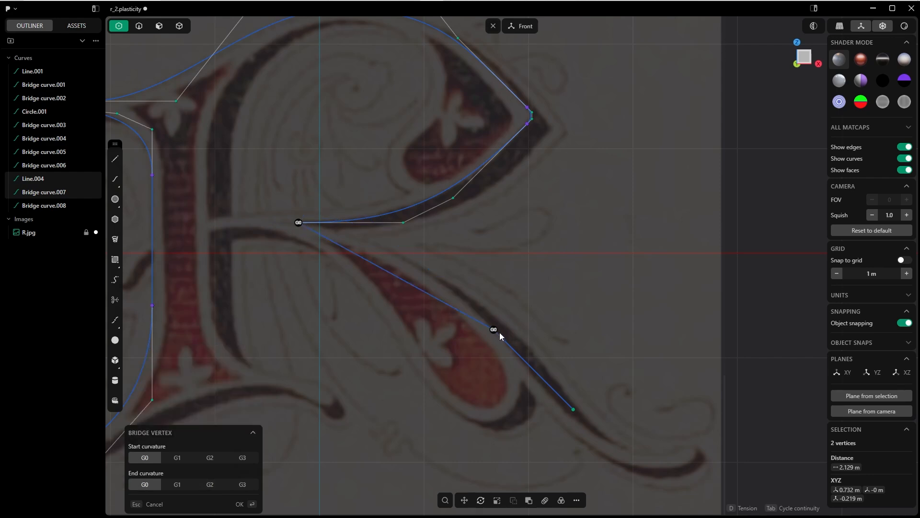
click(494, 330)
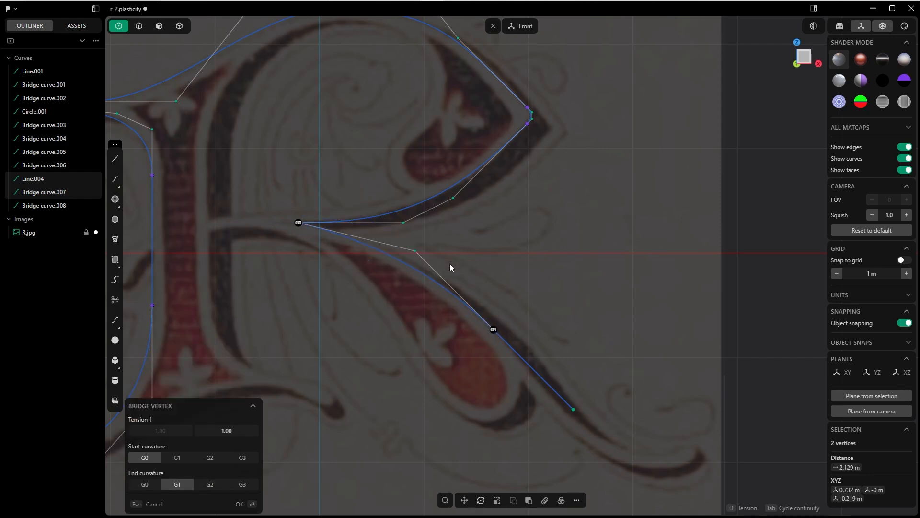
key(d)
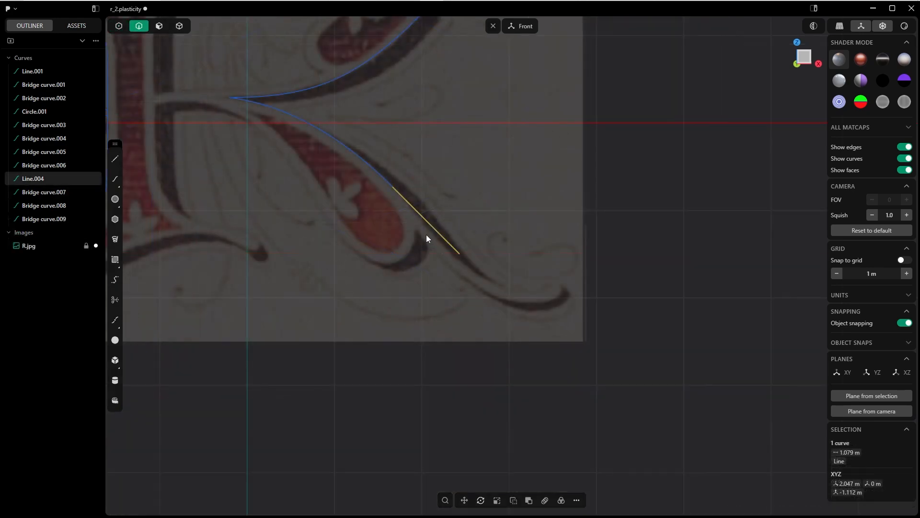
Lay the line horizontally at the leg's tail and bridge its left end to the lower end of the leg curve.
drag(427, 221, 571, 298)
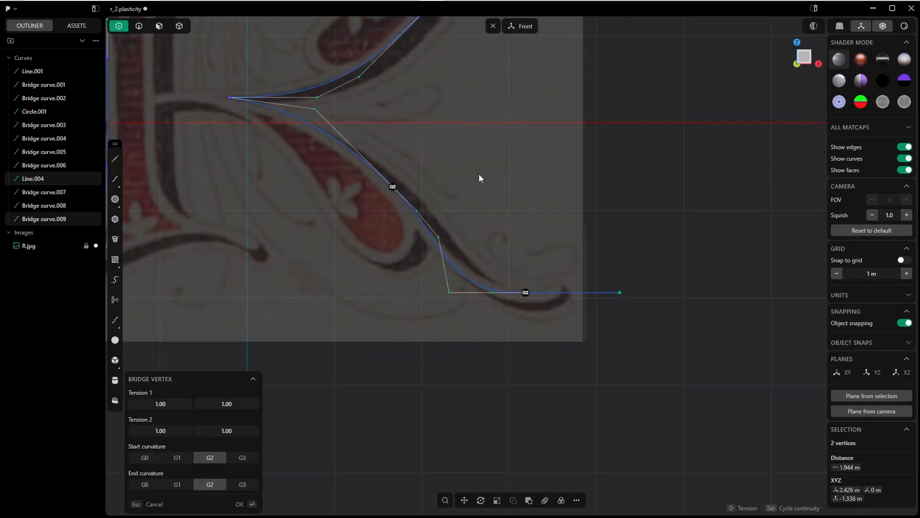
key(Return)
scroll(573, 218, up, 4)
Shift the horizontal line beneath the tail so its right end aligns with the leg curve's end, and add a small circle at the tail's tip.
key(2)
click(650, 322)
key(g)
scroll(534, 316, up, 3)
drag(651, 322, 513, 327)
key(g)
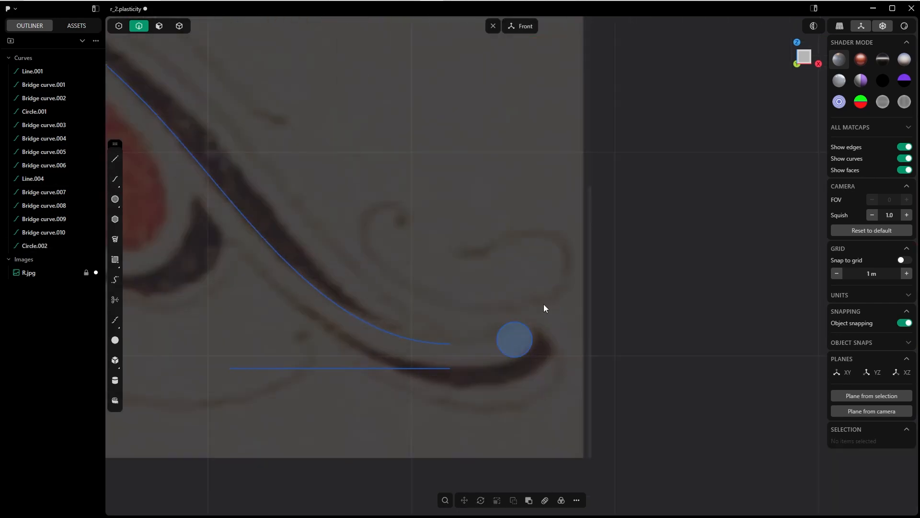
Cut across the small circle with lines and trim away its lower-left part, keeping the outer arc around the tail's tip.
key(l)
click(503, 326)
click(450, 261)
click(521, 356)
click(550, 431)
key(t)
click(528, 381)
Bridge the arc's upper end to the leg curve and its lower end to the horizontal line's right end.
key(1)
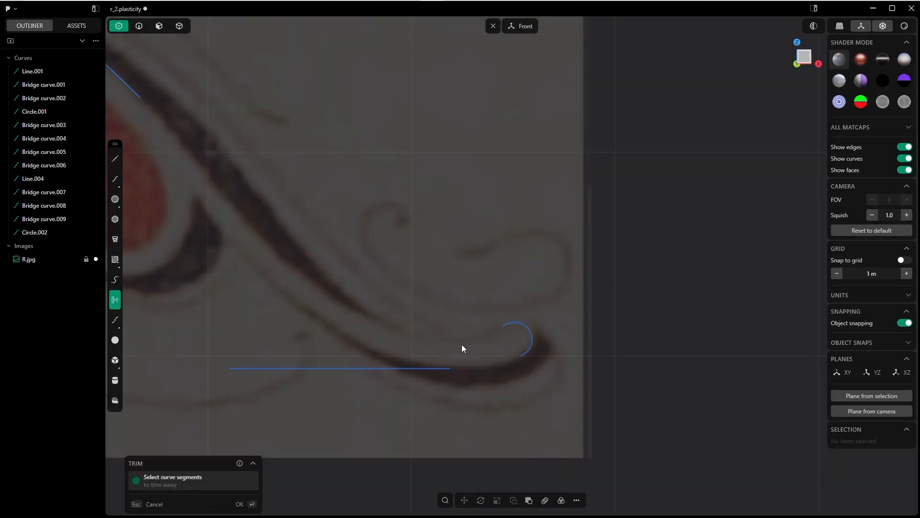
click(449, 344)
key(Return)
click(450, 368)
click(521, 356)
scroll(503, 369, up, 3)
key(d)
Move the horizontal line up to the leg's underside beside the red drop and rotate it to follow the leg's slope.
key(2)
click(479, 311)
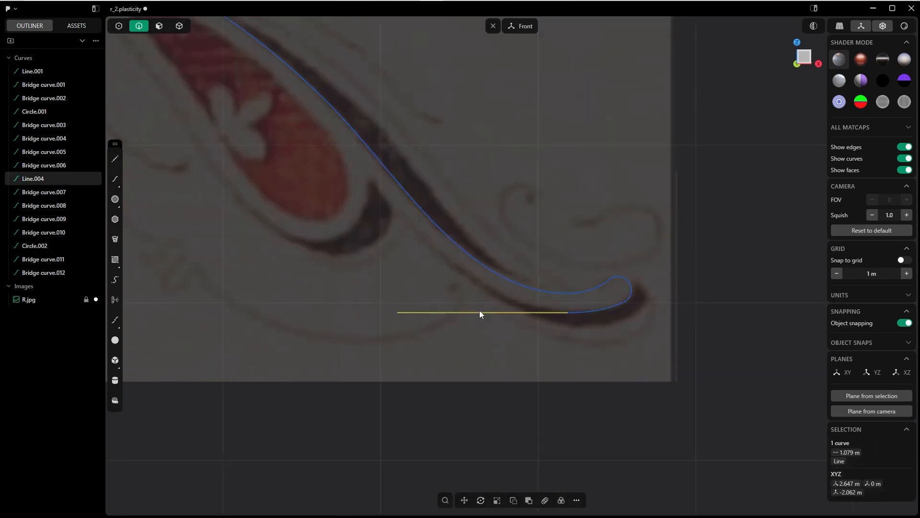
key(g)
key(Return)
key(r)
drag(398, 199, 523, 234)
Bridge the sloped line's lower end to the tail's lower curve, with G1 at both ends and tension 1.00.
key(Tab)
click(576, 360)
click(379, 225)
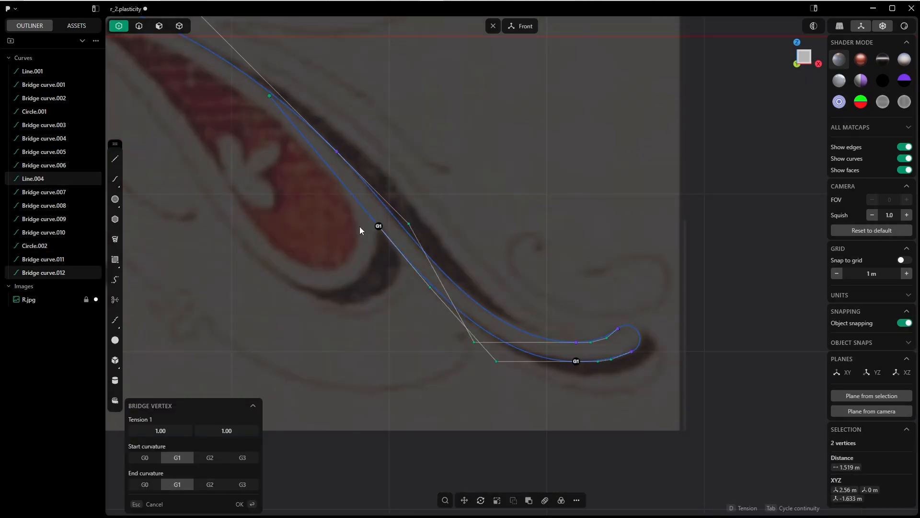
Move the sloped line to the lower-left side of the red drop and duplicate it in place.
scroll(480, 269, down, 3)
click(536, 257)
key(g)
key(shift+d)
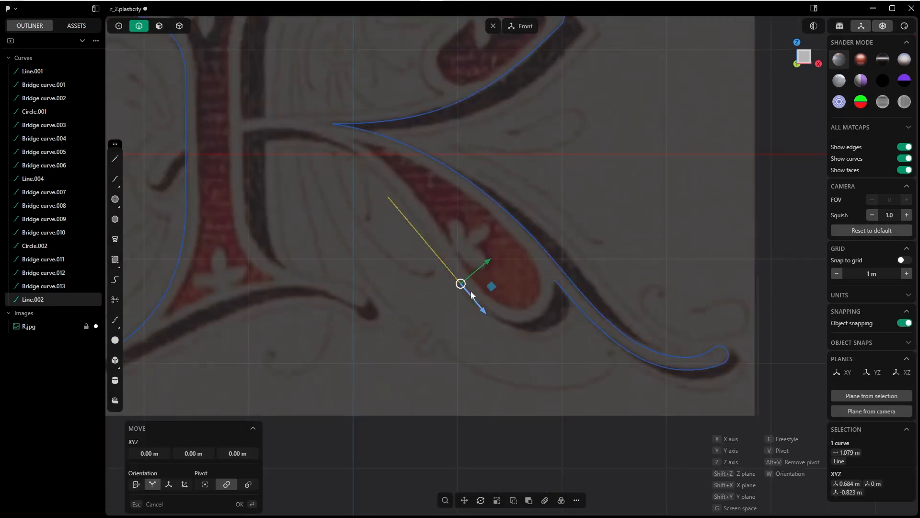
Rotate the duplicate line to horizontal and move its right end to the bottom of the red drop.
click(466, 325)
key(r)
click(500, 324)
key(g)
click(520, 321)
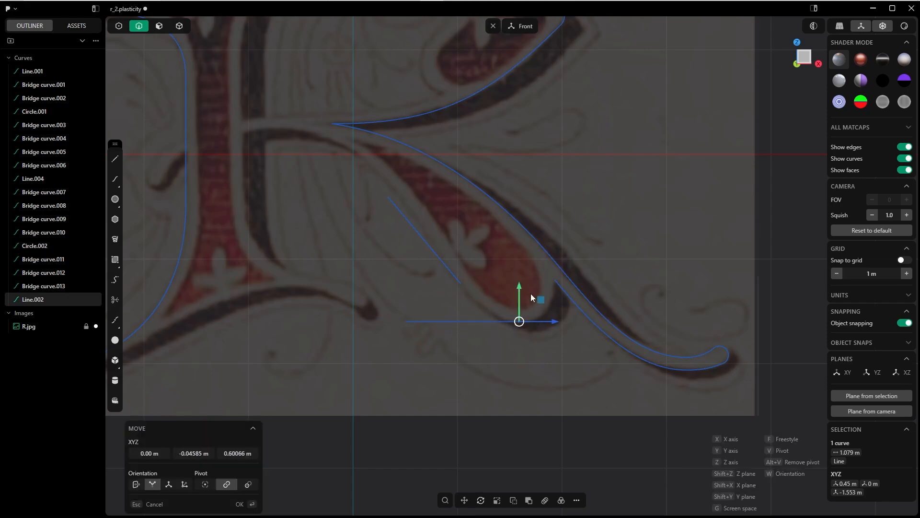
right_click(530, 293)
Bridge the leg's inner corner to the horizontal line's right end, with G0 at the start, G1 at the end and tension about 1.2.
key(1)
click(555, 280)
shift+click(520, 321)
key(shift+b)
click(555, 280)
key(d)
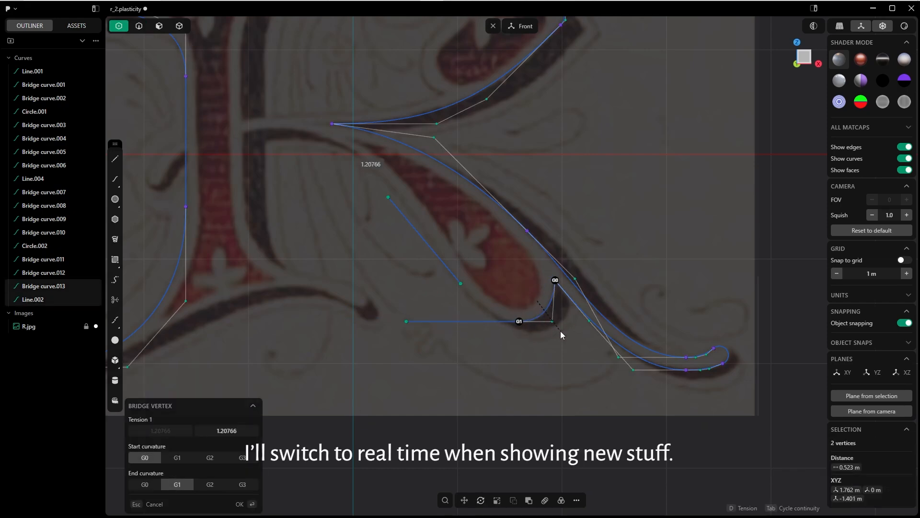
Delete the horizontal line under the drop and bridge the sloped line's lower end to the drop's bottom curve.
click(446, 321)
key(Delete)
click(461, 283)
shift+click(520, 321)
key(shift+b)
Rotate the sloped line to horizontal and move its right end to the stem's right edge, just below the bowl junction.
click(442, 261)
shift+middle_drag(490, 237, 571, 275)
key(r)
click(547, 375)
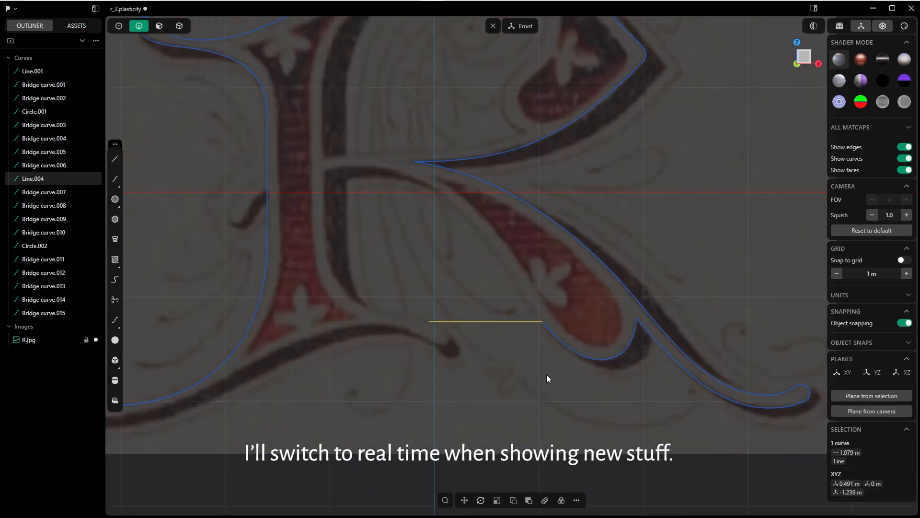
key(g)
click(326, 169)
click(300, 192)
click(301, 169)
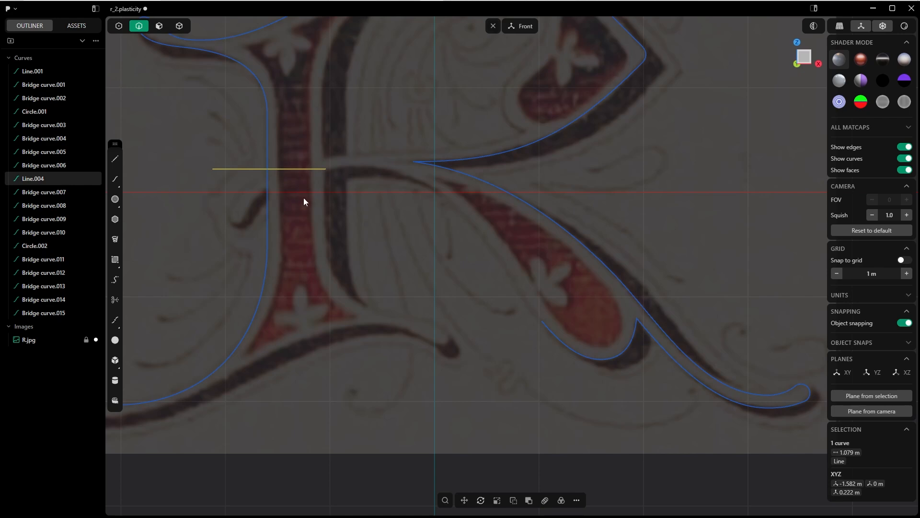
Rotate the line across the stem 10° counterclockwise around its right end.
key(r)
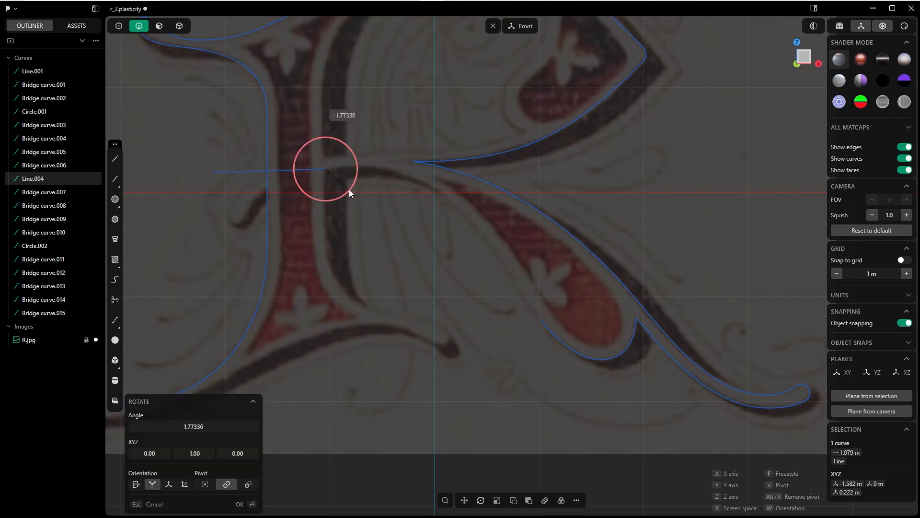
text(10)
click(240, 504)
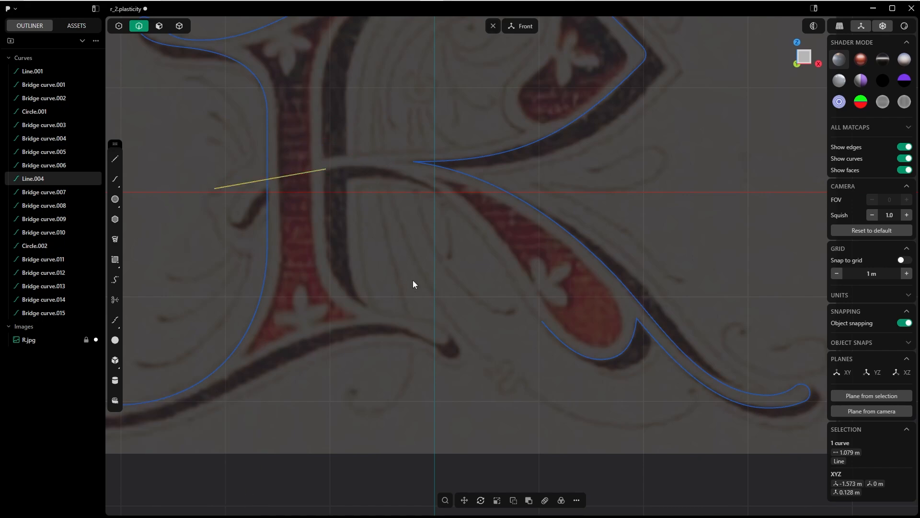
click(413, 280)
key(Tab)
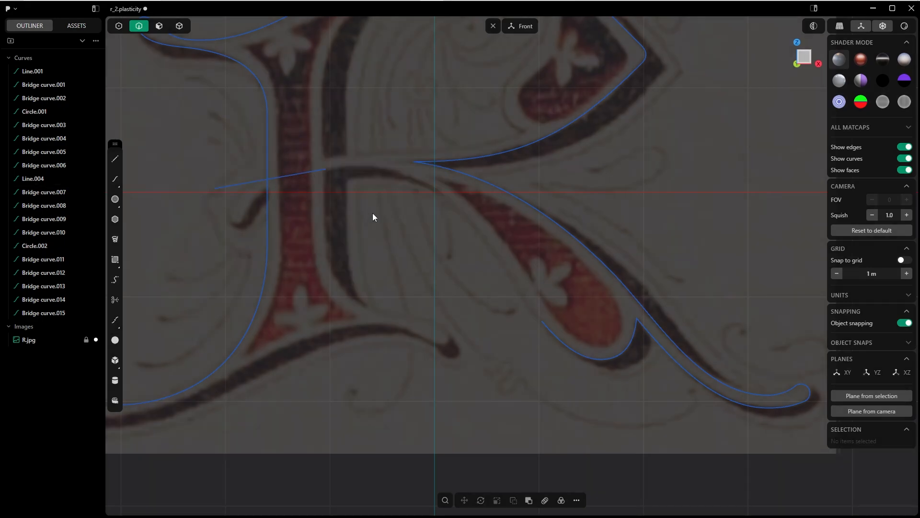
Bridge the tilted line's right end to the drop's open left end, with G1 at the start and G2 at the end, adjusting the tension.
scroll(372, 171, up, 3)
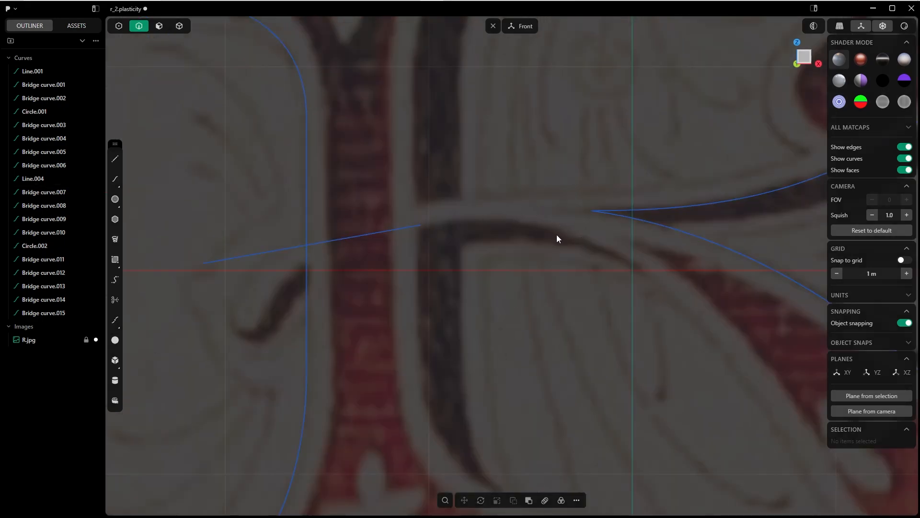
scroll(431, 220, down, 3)
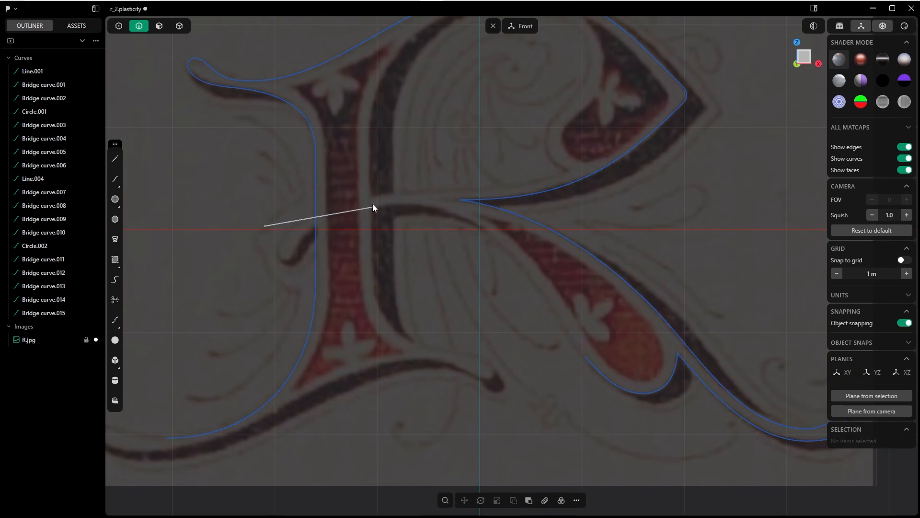
scroll(379, 194, down, 1)
scroll(388, 192, up, 3)
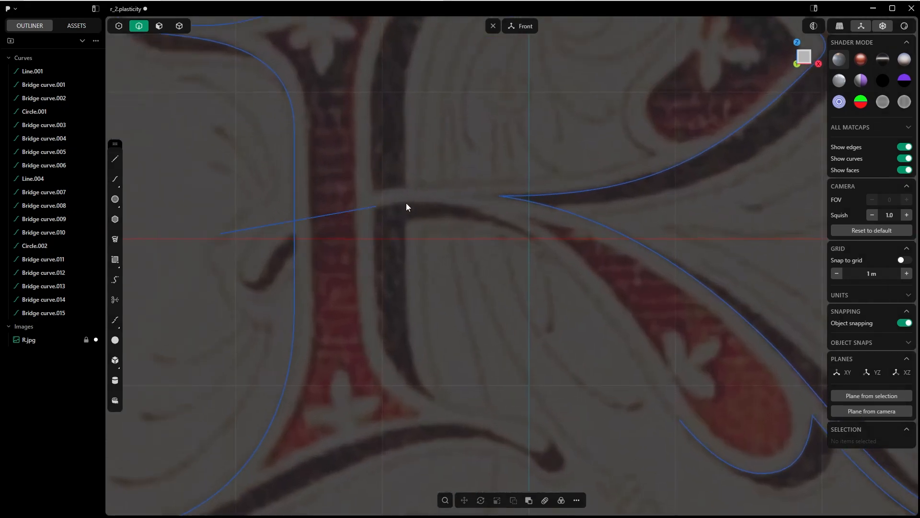
click(377, 209)
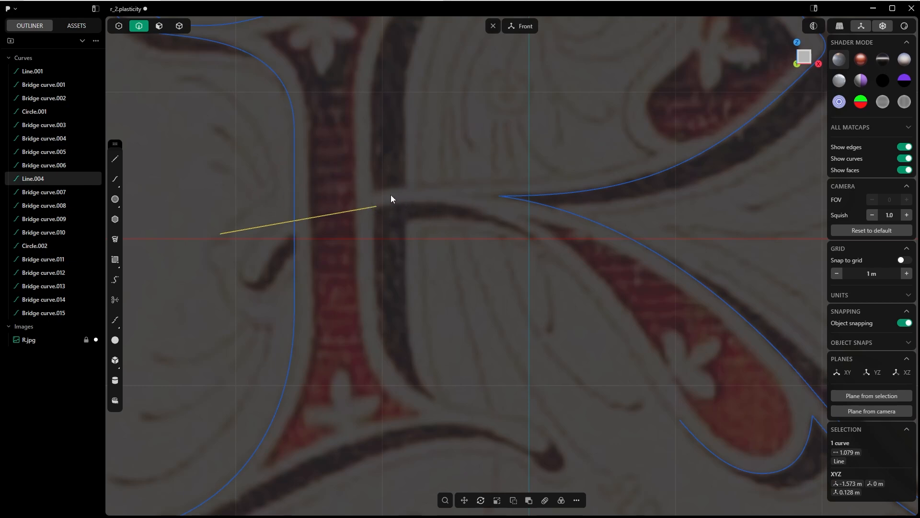
scroll(391, 195, down, 2)
right_drag(414, 180, 359, 156)
key(1)
click(326, 179)
shift+click(521, 317)
key(shift+b)
key(Tab)
key(Tab)
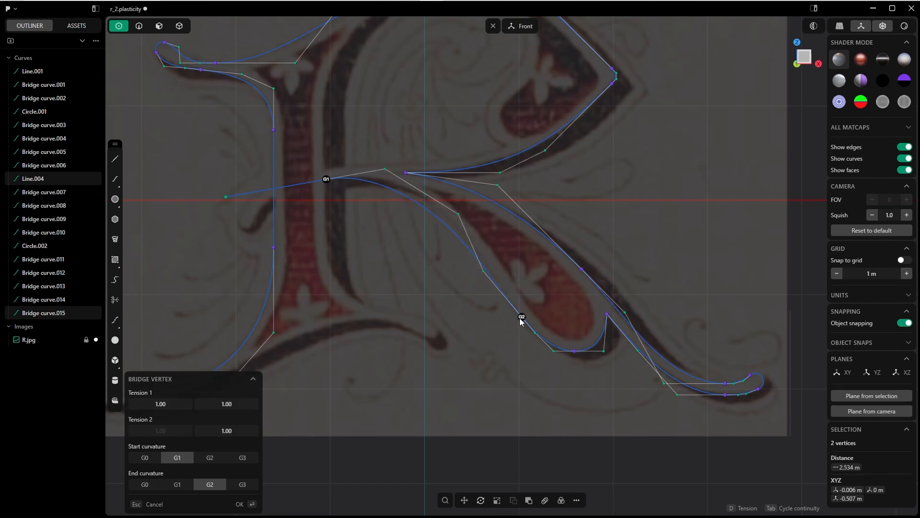
key(d)
click(523, 316)
key(Return)
Rotate the tilted line around its right end until it runs vertically down the stem's right edge.
key(2)
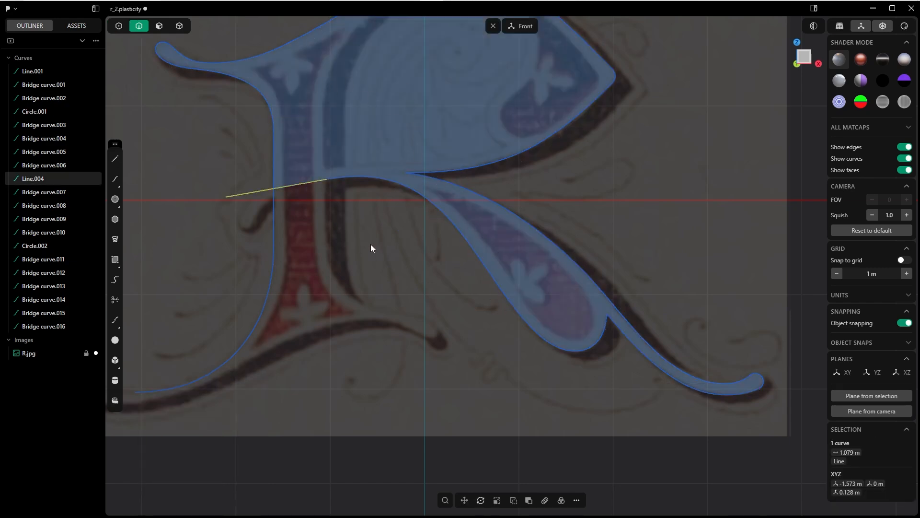
right_drag(374, 252, 419, 313)
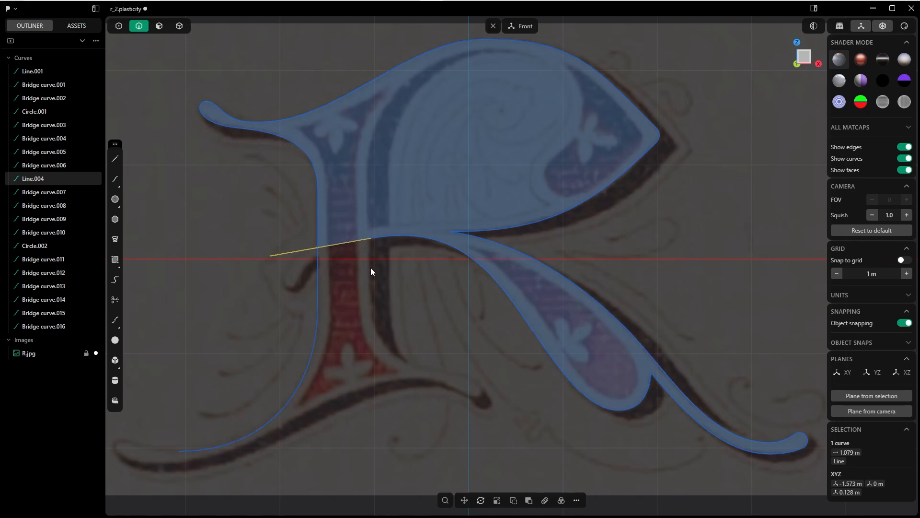
key(r)
drag(350, 274, 403, 264)
Shorten the vertical stem line by moving its lower endpoint up about 0.49 m.
key(1)
click(370, 340)
key(g)
drag(369, 307, 370, 260)
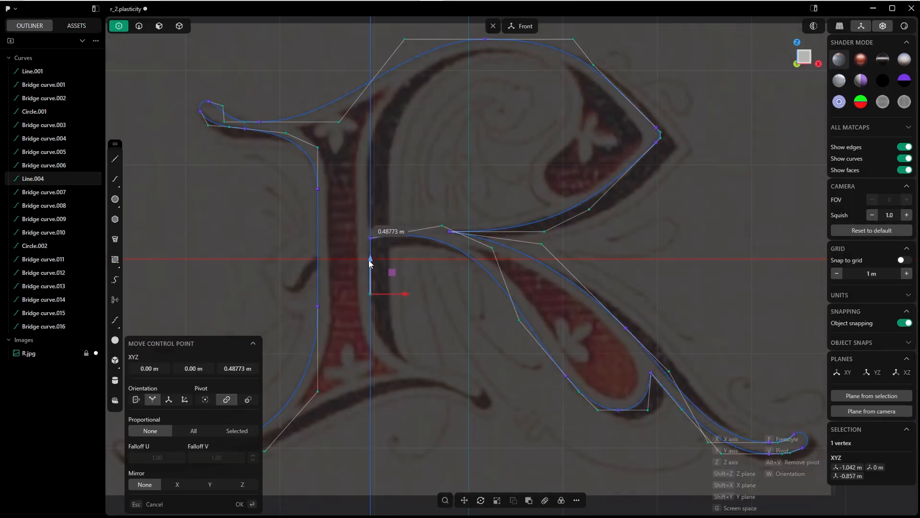
Duplicate the vertical stem line down to the right foot serif and rotate the copy 80°.
scroll(430, 245, up, 2)
right_drag(408, 295, 412, 203)
key(2)
click(367, 188)
key(shift+d)
drag(367, 138, 454, 298)
key(r)
drag(454, 334, 503, 306)
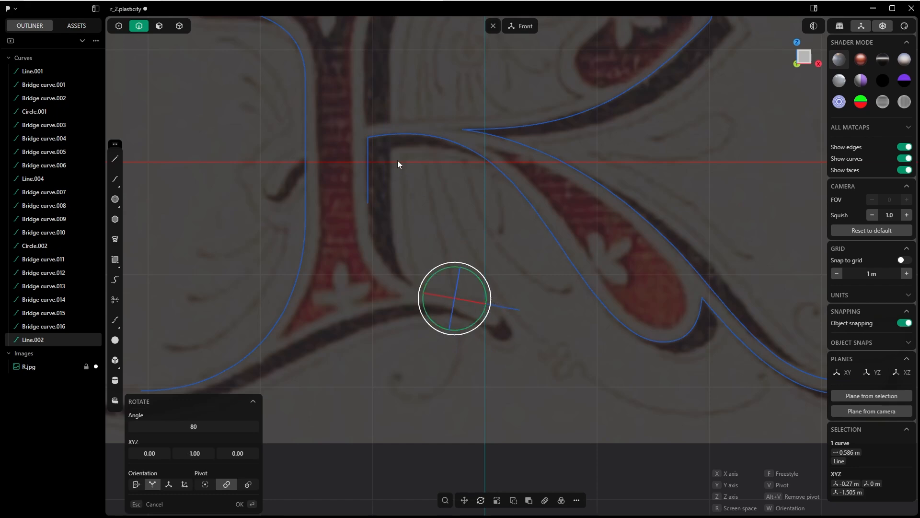
Bridge the vertical stem line's lower end to the tilted copy's left end to trace the foot's upper curve.
right_drag(386, 238, 407, 283)
key(1)
drag(378, 232, 491, 362)
key(b)
right_click(444, 271)
right_drag(444, 271, 456, 222)
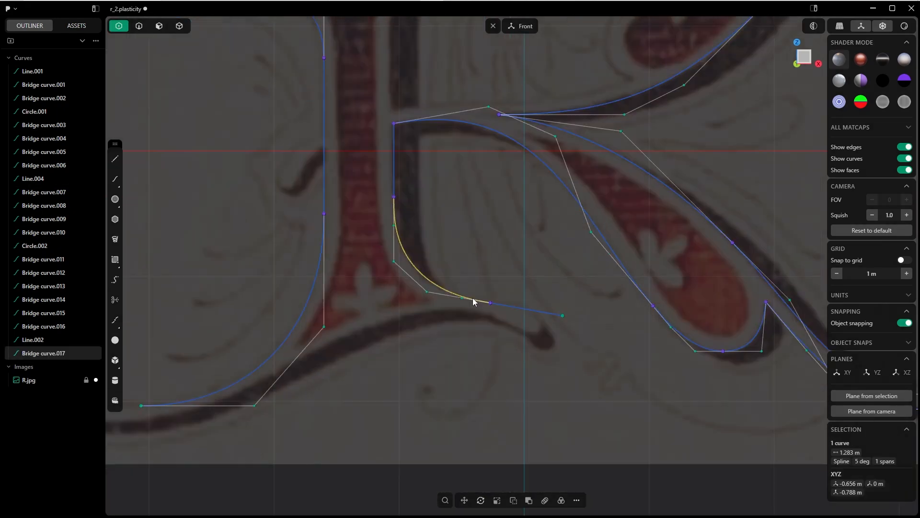
Move the tilted line down and left onto the lower edge of the right foot serif.
key(2)
click(523, 309)
key(g)
click(499, 333)
mouse_move(499, 333)
right_down()
mouse_move(256, 298)
mouse_move(446, 358)
mouse_move(459, 349)
right_up()
Draw a small circle at the right foot serif's tip and trim it to an arc open towards the stem.
scroll(446, 357, up, 3)
key(shift+c)
click(447, 358)
click(462, 363)
key(shift+a)
click(444, 344)
click(475, 287)
click(394, 411)
key(t)
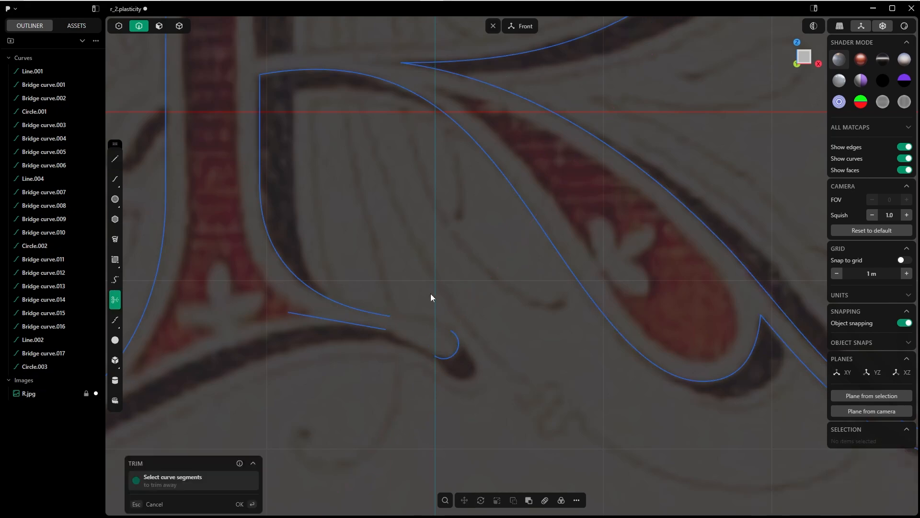
Bridge the serif arc's upper end to the foot's upper curve and its lower end to the tilted line's right end.
key(b)
key(Return)
scroll(457, 298, down, 3)
click(450, 330)
key(b)
key(Return)
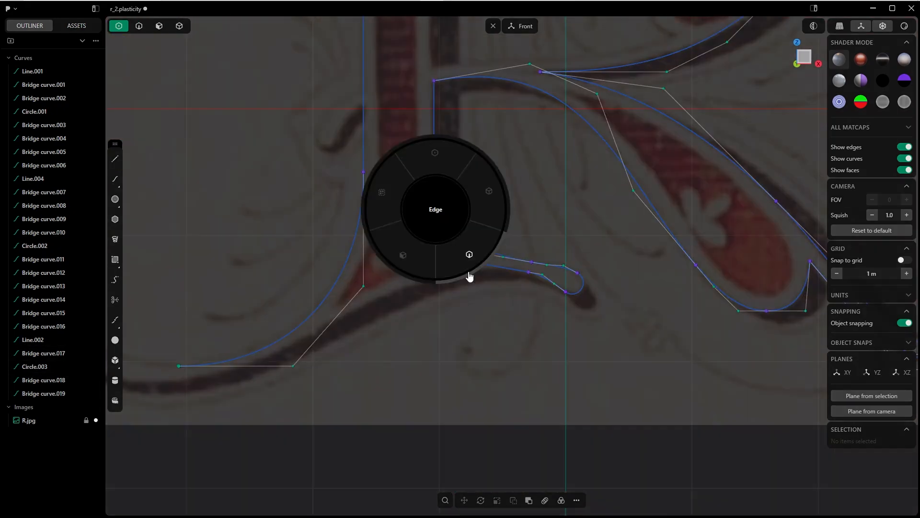
Move the tilted line clear below the foot and rotate it to match the slope of the base stroke.
click(475, 262)
key(g)
click(249, 504)
click(410, 283)
click(457, 416)
key(r)
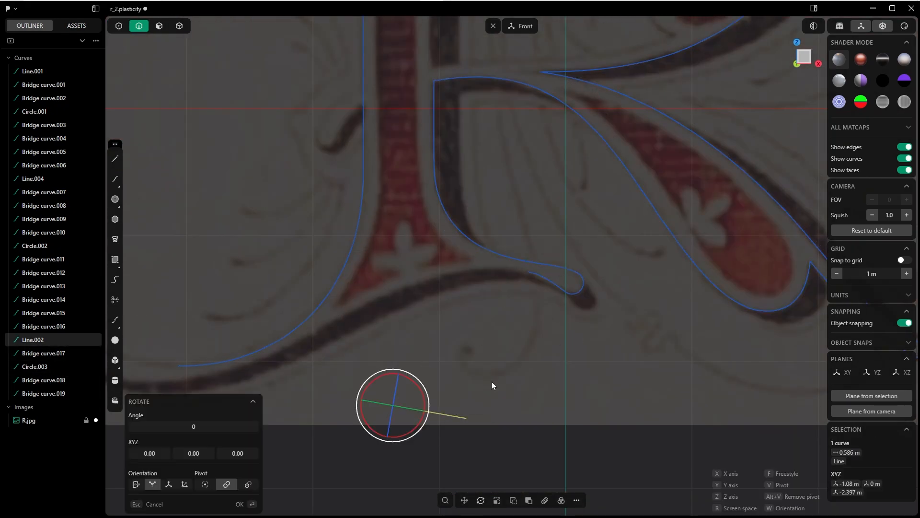
click(466, 399)
Place the line on the base stroke's lower edge under the stem and fine-tune its rotation to the slope.
key(g)
key(g)
click(370, 329)
key(r)
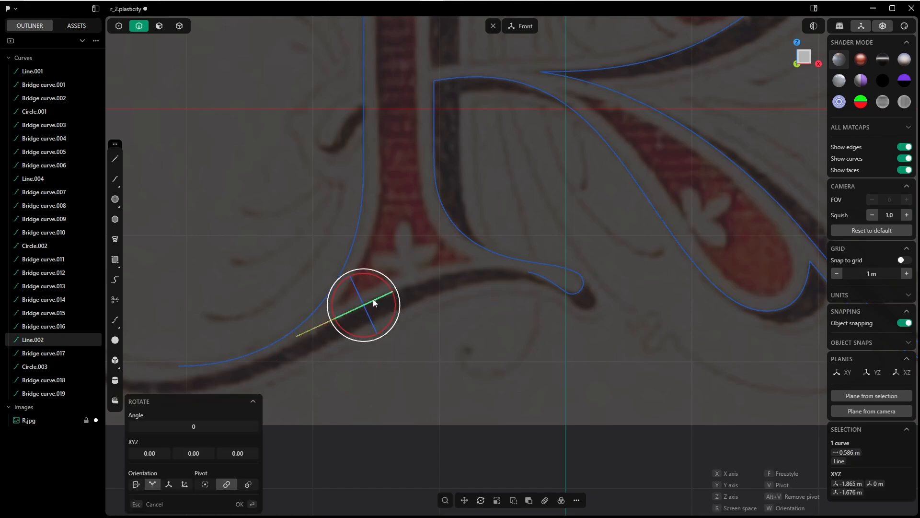
key(r)
click(368, 328)
Bridge the sloped line's upper right end to the open left end of the serif's lower curve.
key(1)
click(363, 305)
shift+click(528, 271)
key(b)
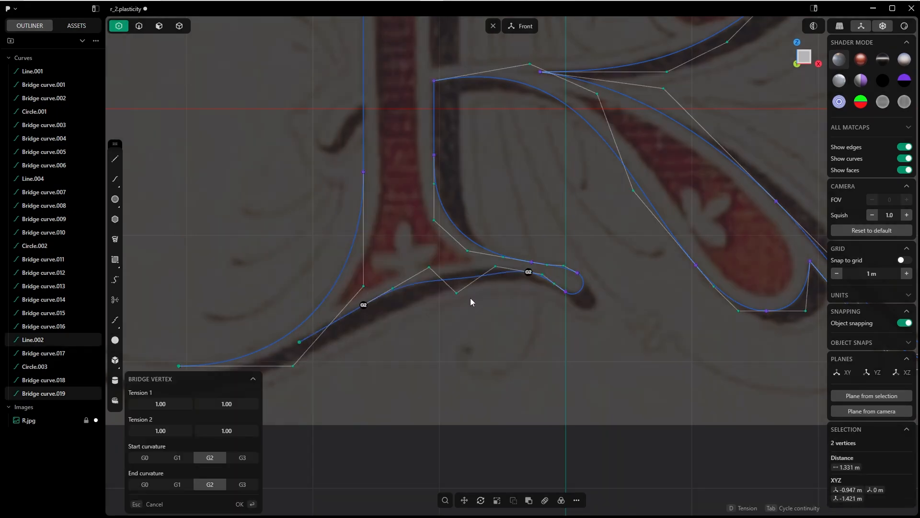
key(Return)
Move the sloped line to the bottom of the lower-left swash and rotate it to horizontal.
shift+middle_drag(386, 339, 550, 270)
click(492, 257)
key(g)
click(282, 346)
key(r)
click(268, 337)
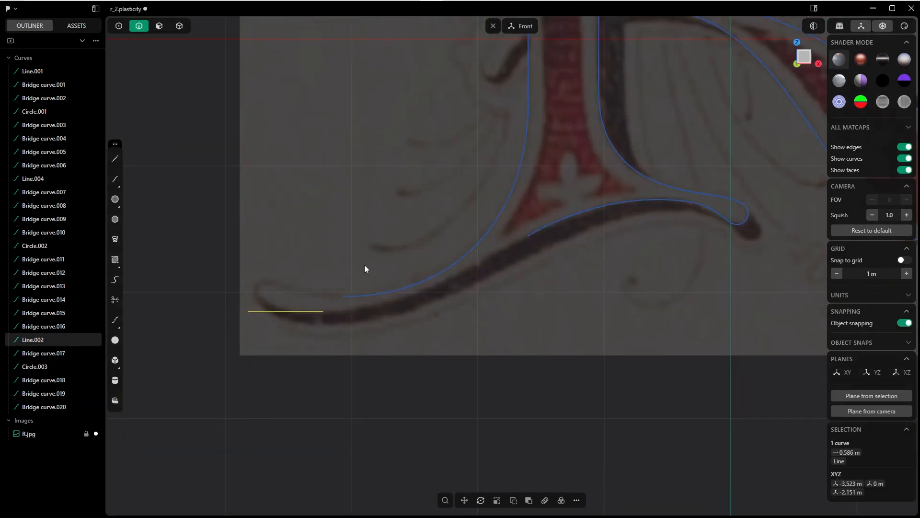
Bridge the horizontal line's right end to the base curve's open left end, changing the continuity, and delete the helper line.
click(322, 311)
shift+click(528, 235)
key(b)
key(Tab)
key(Return)
click(269, 312)
key(Delete)
Draw a circle of about 0.08 m radius at the lower-left swash's tip and trim it to an open arc.
shift+middle_drag(277, 315, 305, 338)
click(294, 314)
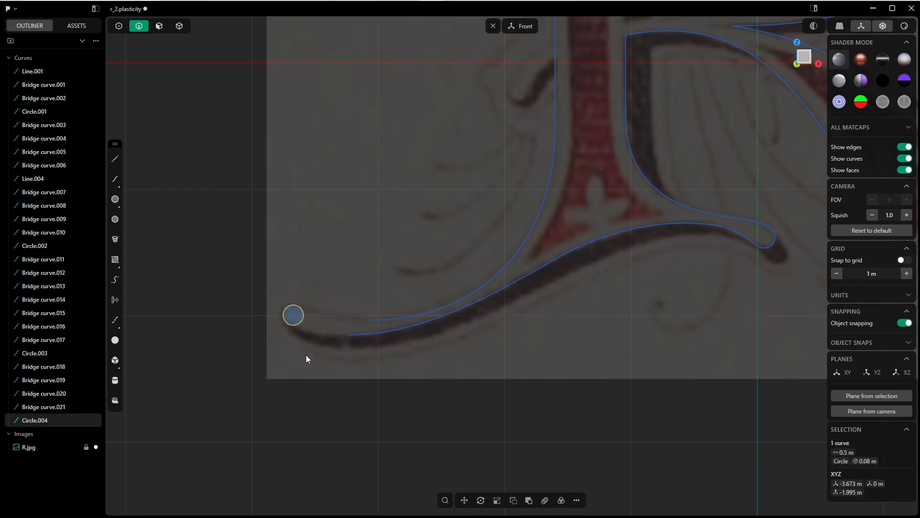
scroll(323, 321, up, 4)
click(274, 292)
click(209, 410)
key(t)
Bridge the swash arc's two ends to the upper and lower swash curves, with G1 at both ends of the upper bridge.
click(274, 292)
shift+click(411, 318)
key(b)
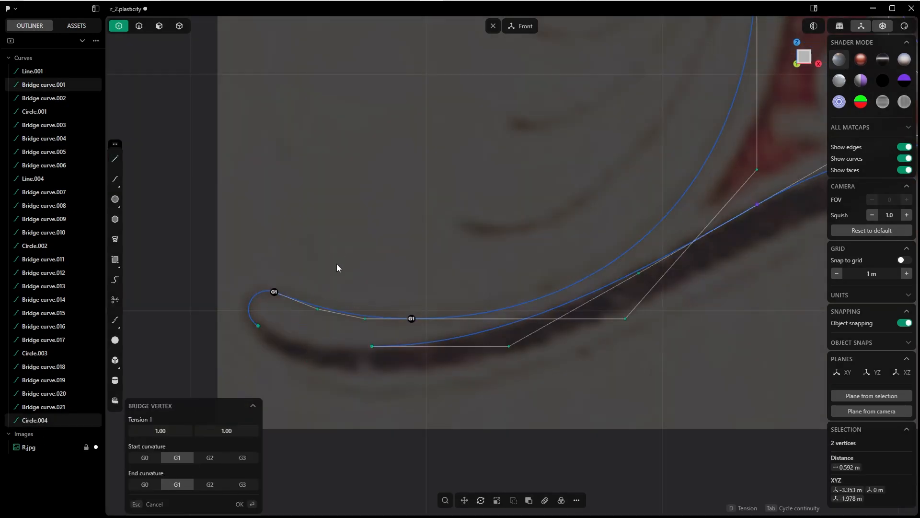
click(258, 325)
shift+click(372, 346)
key(b)
key(Tab)
key(Return)
key(Tab)
click(349, 257)
Examine the closed outline of the letter and its sharp corners where the stem, bowl and leg meet.
scroll(383, 223, down, 8)
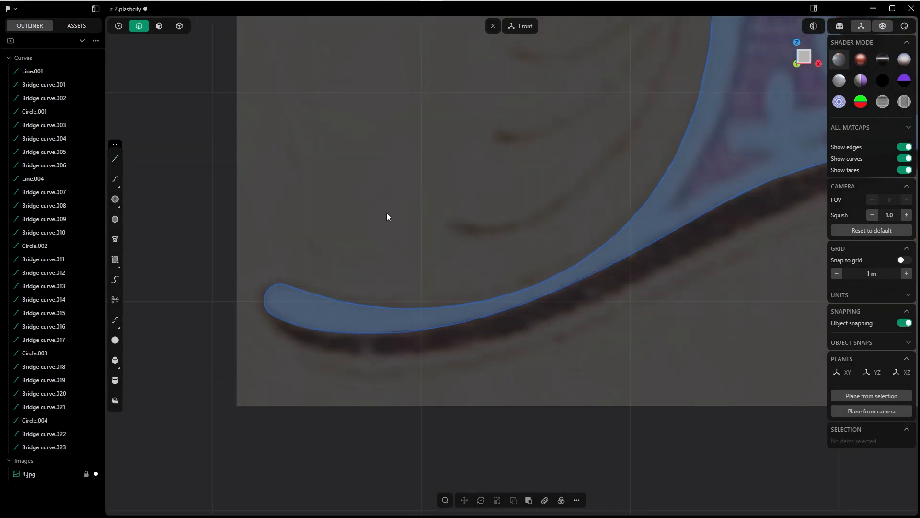
shift+middle_drag(403, 196, 302, 309)
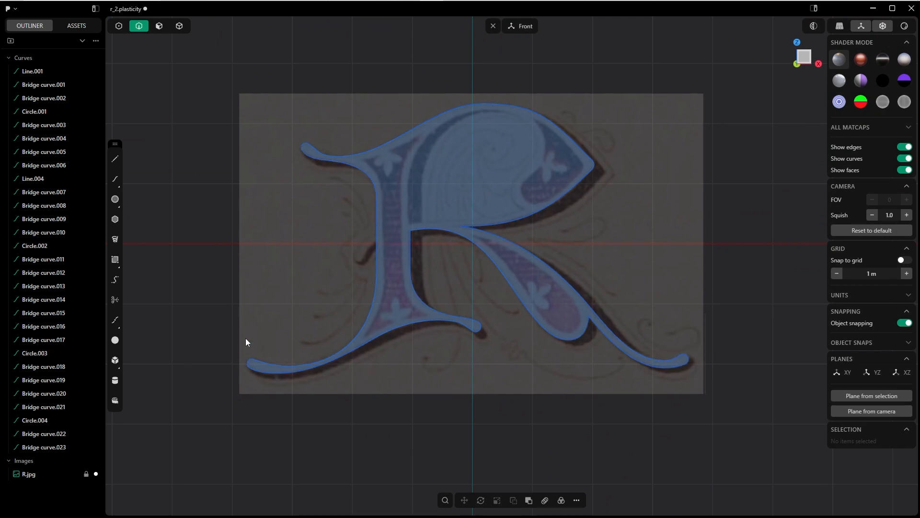
scroll(323, 142, up, 5)
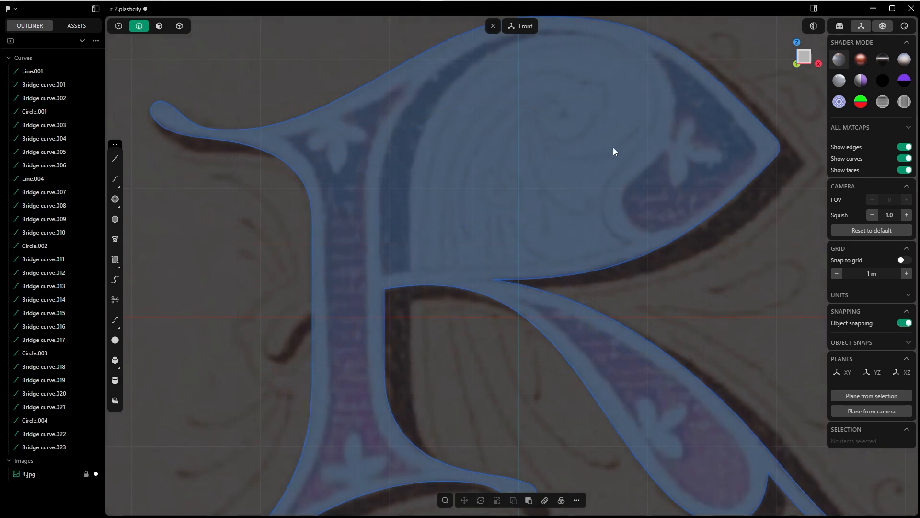
scroll(560, 248, up, 4)
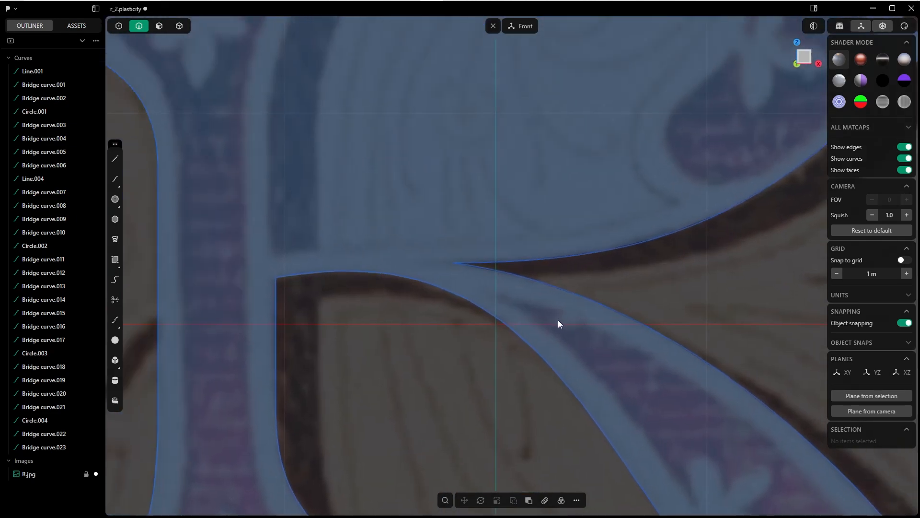
scroll(512, 291, down, 2)
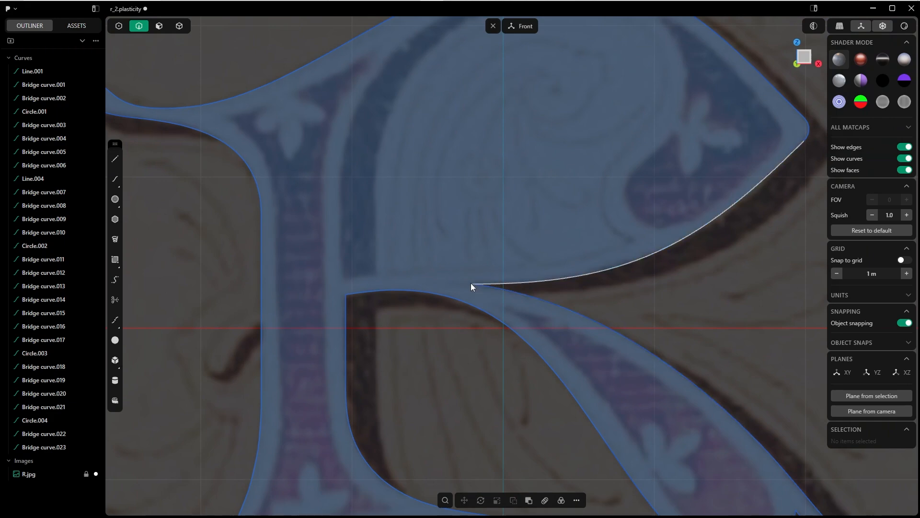
scroll(346, 304, down, 3)
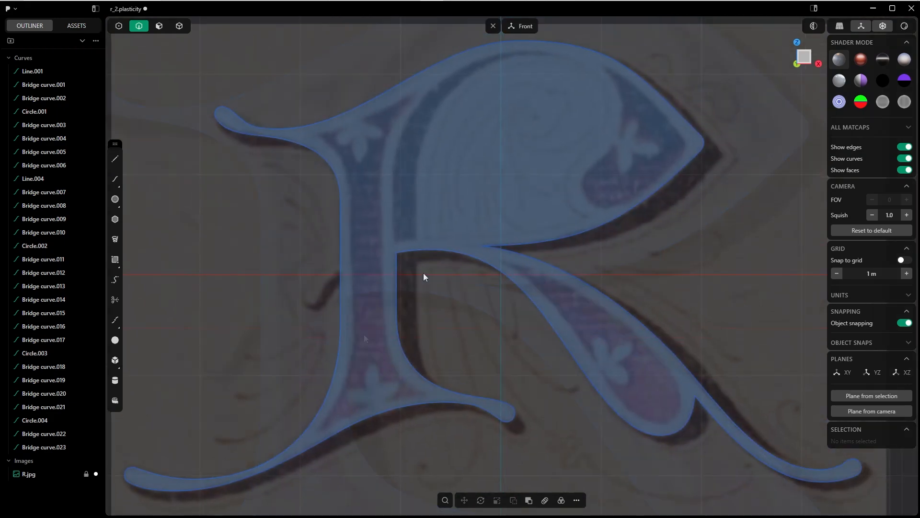
scroll(430, 263, up, 5)
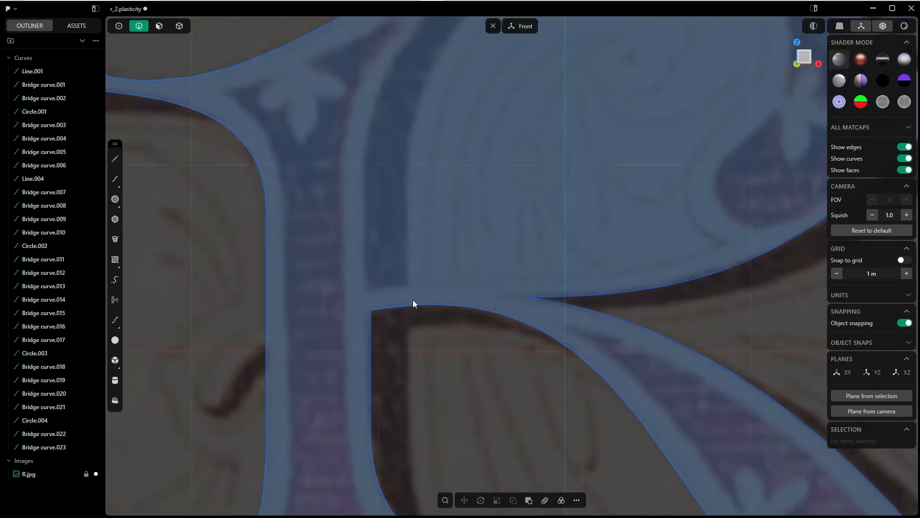
scroll(413, 303, up, 3)
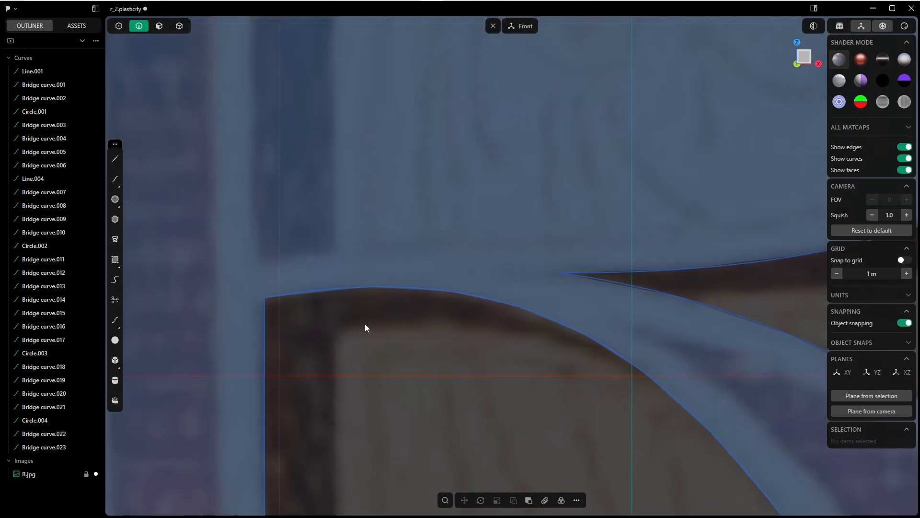
Add a tangent circle of about 0.064 m radius between the vertical stem line and the leg curve at their inner corner.
click(115, 199)
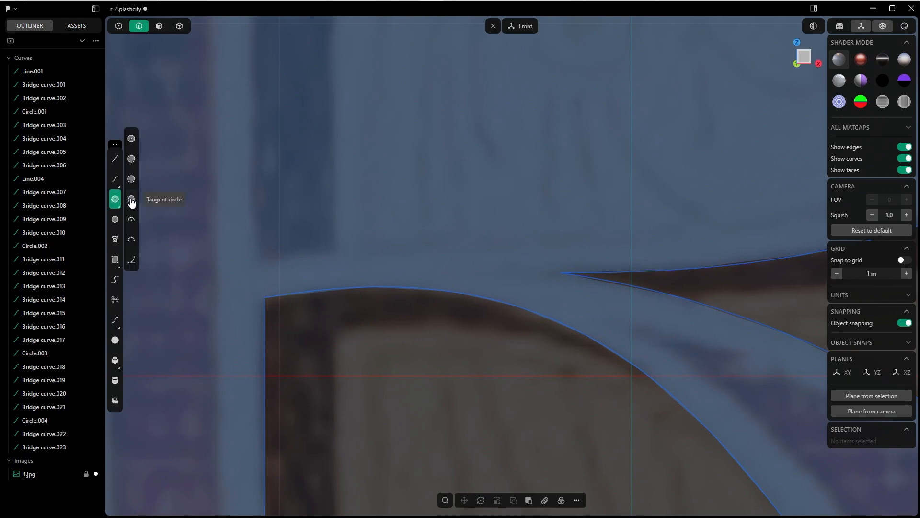
click(131, 198)
click(266, 317)
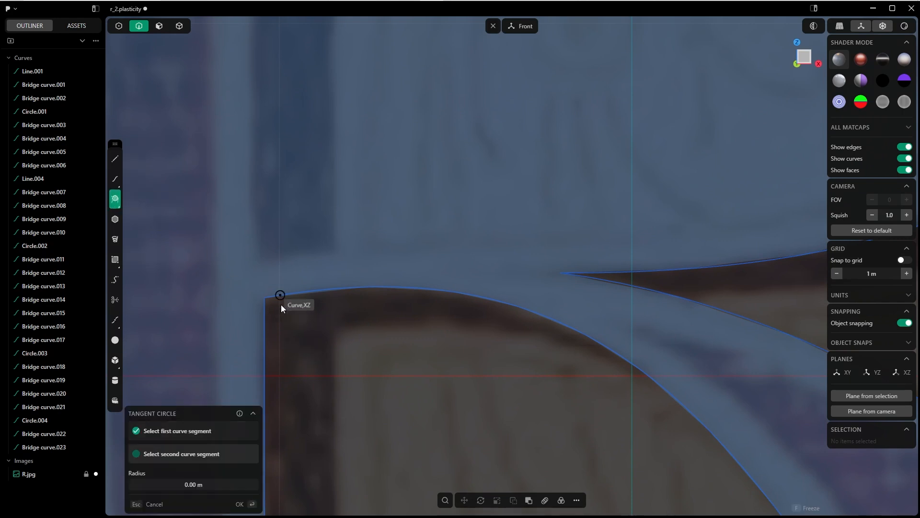
click(284, 307)
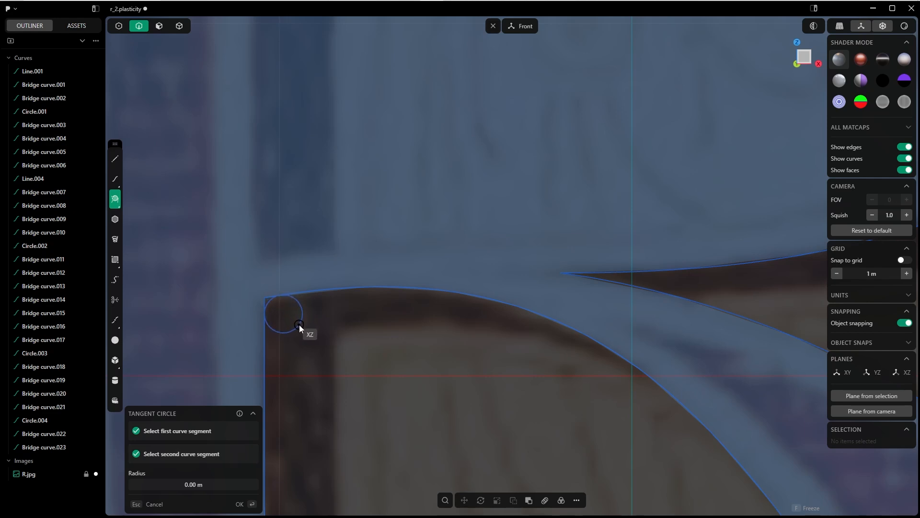
click(303, 329)
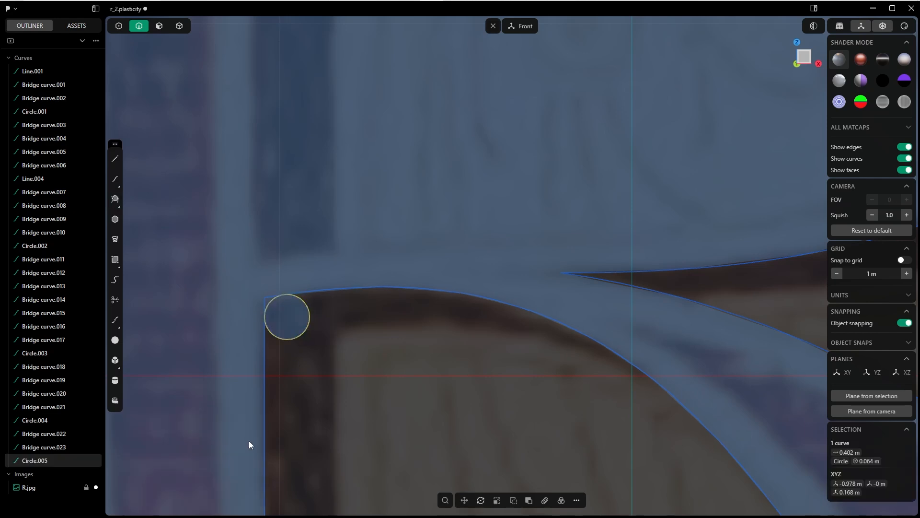
click(337, 331)
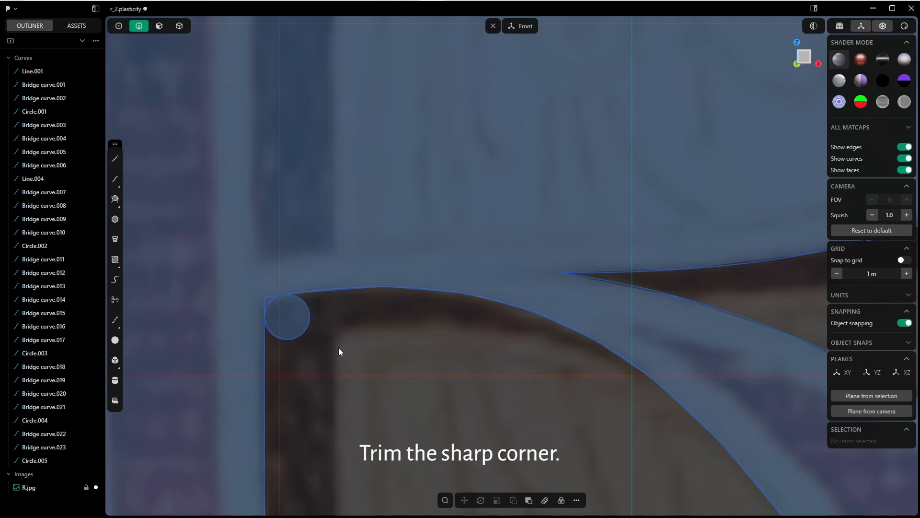
Trim away the sharp corner and the excess part of the tangent circle to leave a rounded inner corner.
key(t)
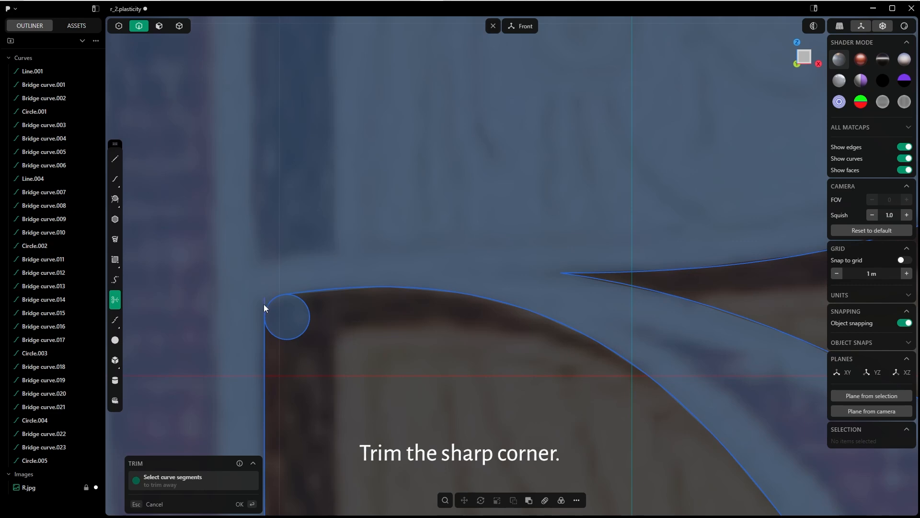
click(264, 304)
click(286, 341)
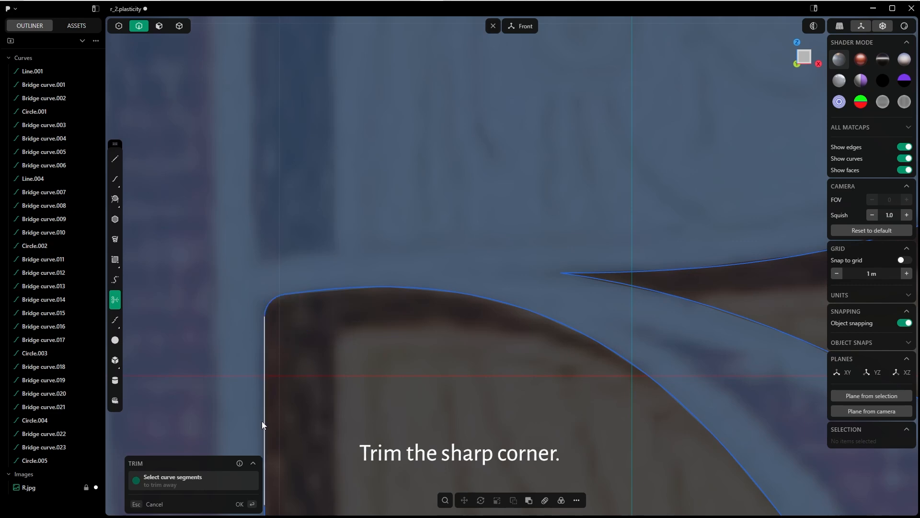
click(240, 504)
shift+middle_drag(448, 309, 313, 284)
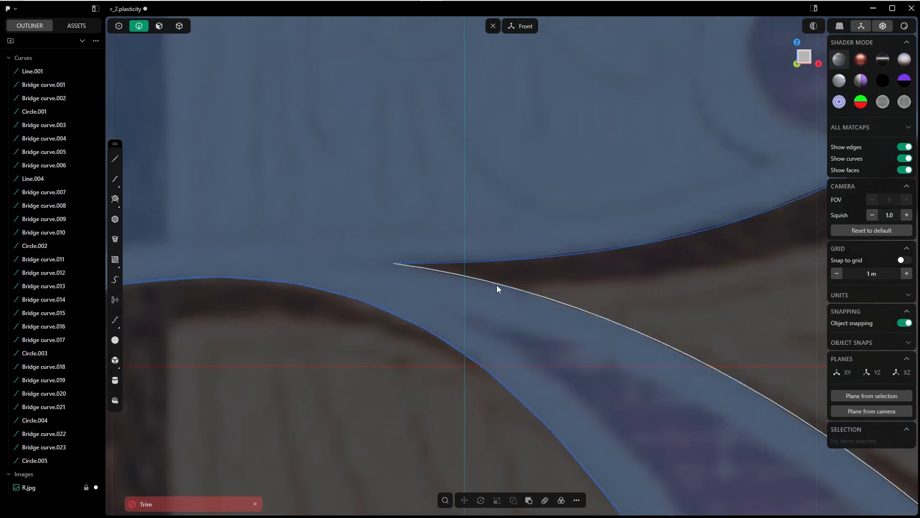
key(Escape)
Add a tangent circle of about 0.014 m radius between the bowl's lower curve and the leg's upper curve in their notch.
scroll(476, 258, up, 3)
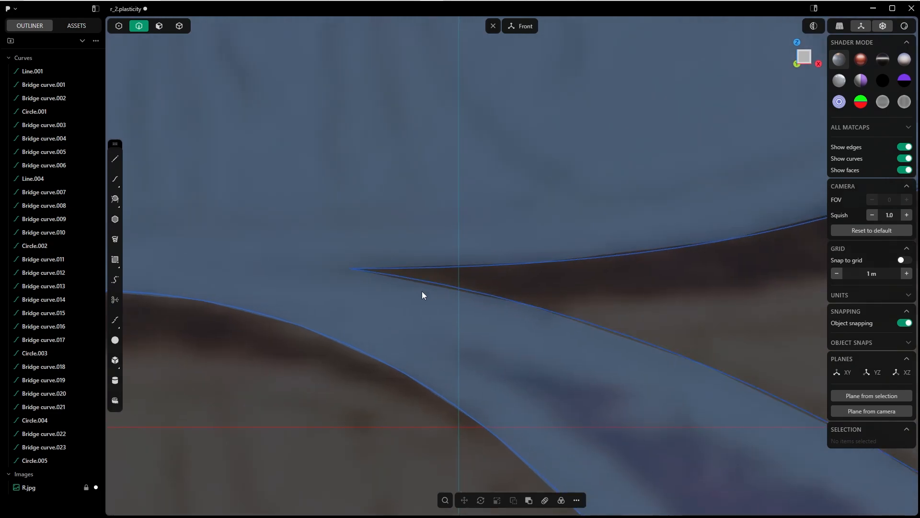
click(431, 272)
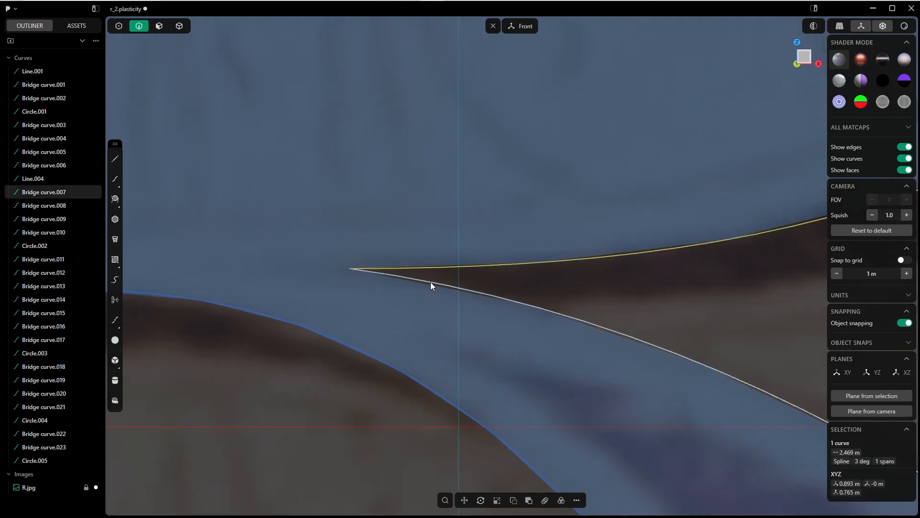
click(432, 284)
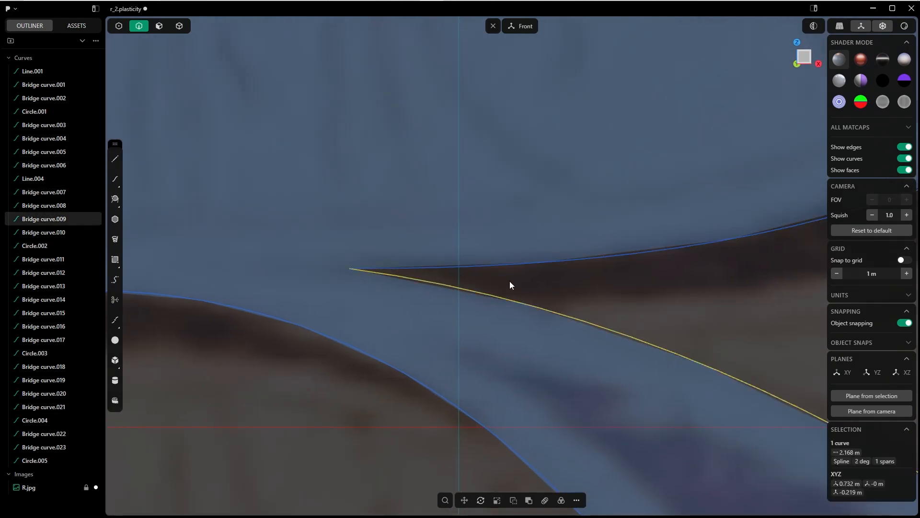
click(115, 199)
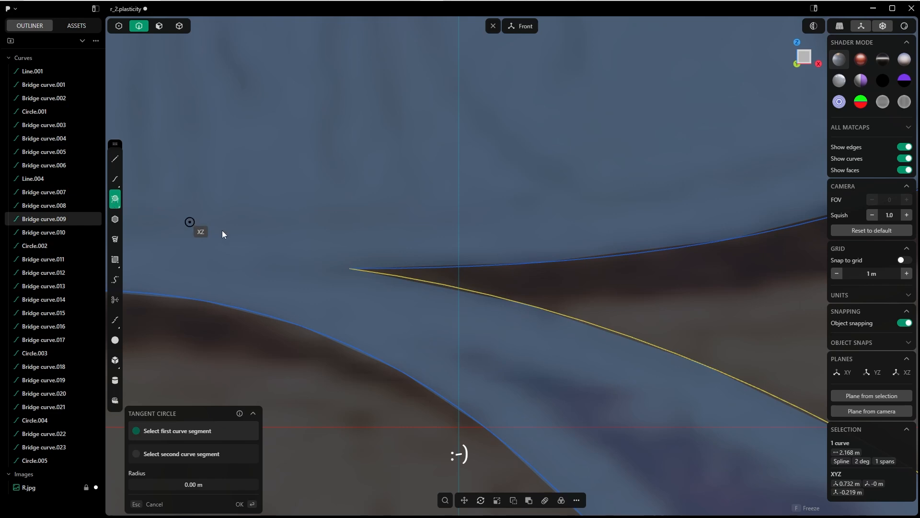
click(438, 280)
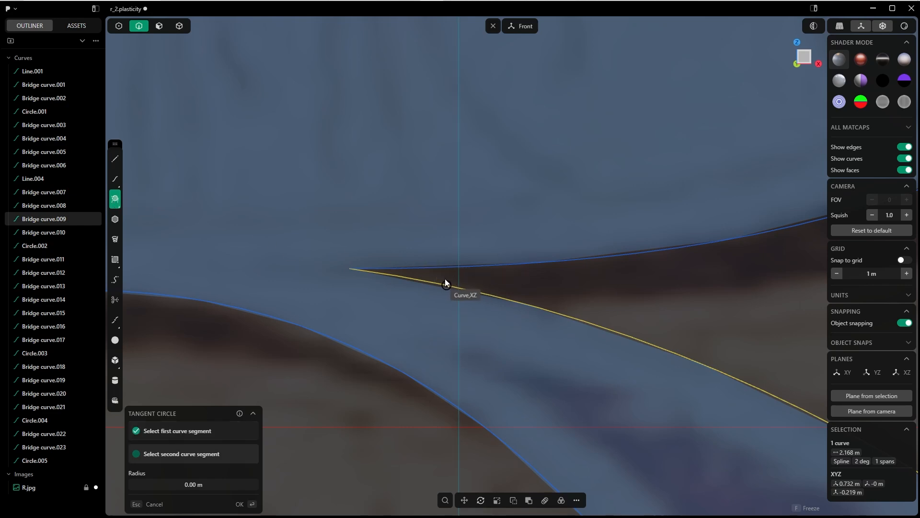
click(433, 281)
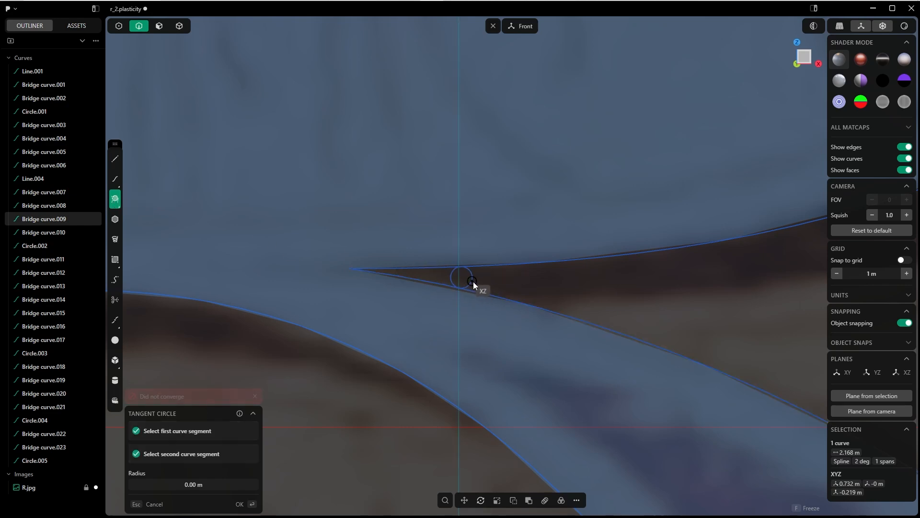
click(446, 276)
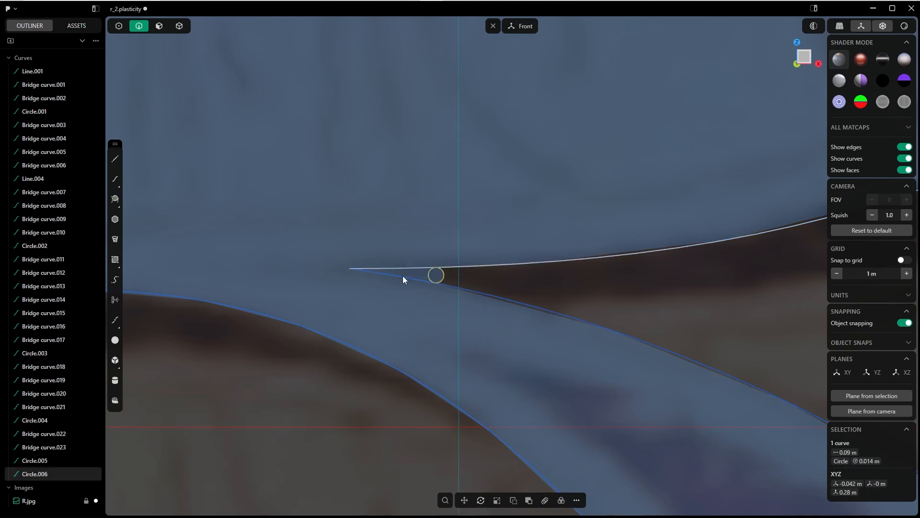
click(410, 343)
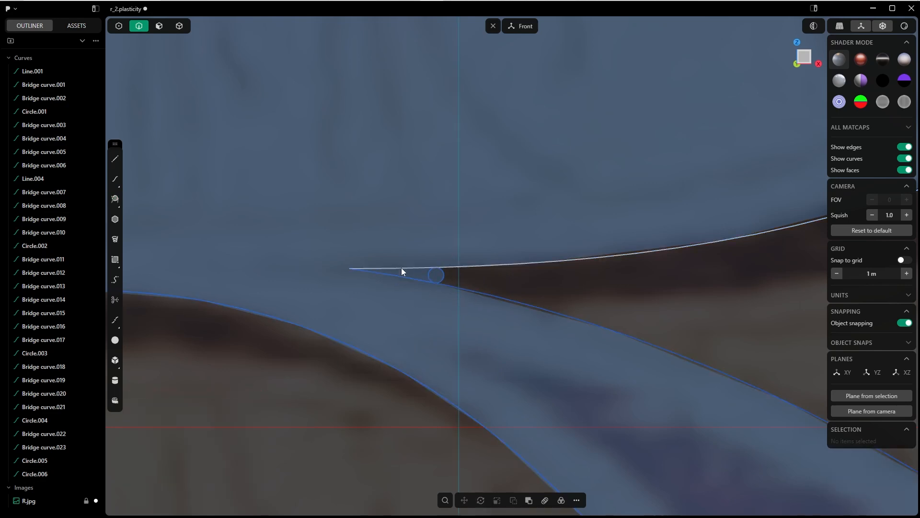
scroll(401, 230, down, 2)
scroll(400, 246, down, 1)
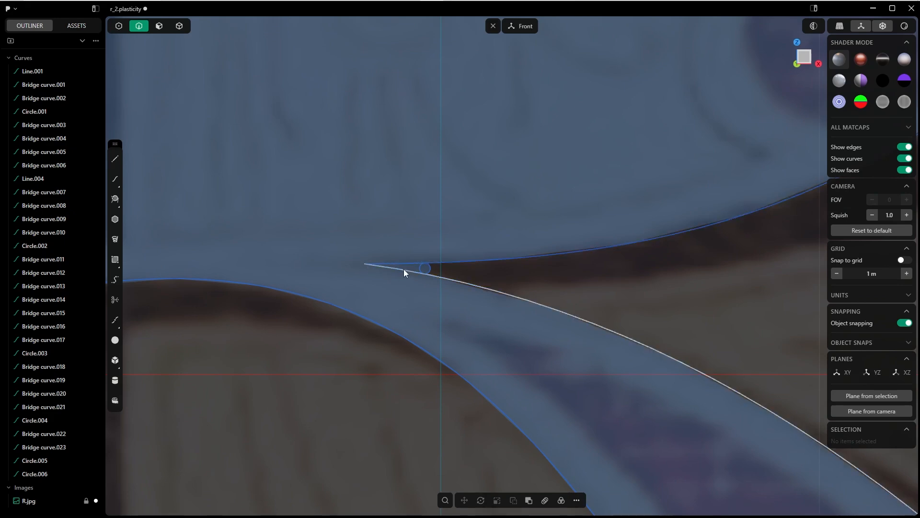
Trim away the sharp tips of the bowl and leg curves and the excess tangent circle to leave a rounded notch.
scroll(441, 265, down, 4)
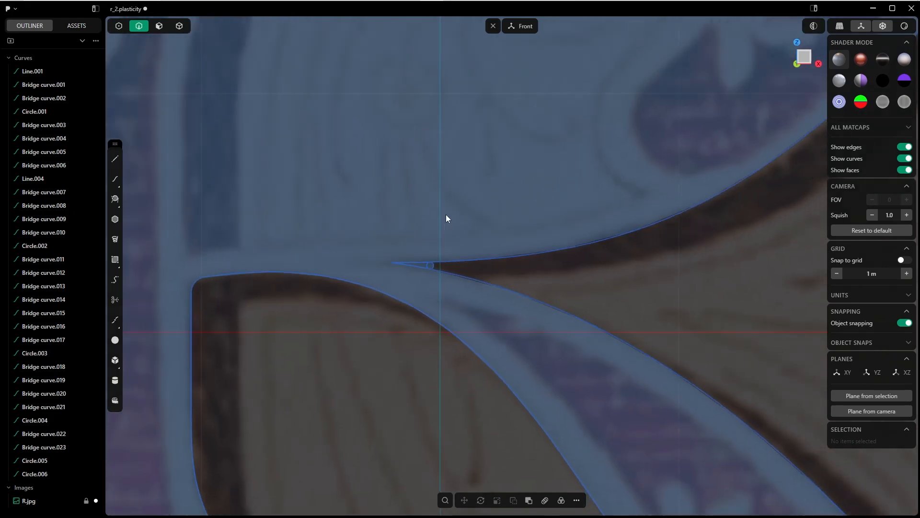
scroll(436, 296, up, 5)
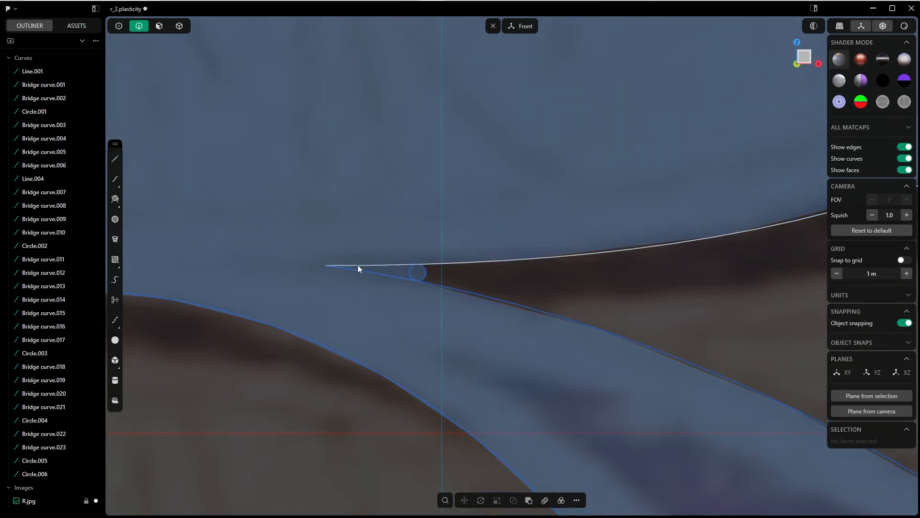
key(t)
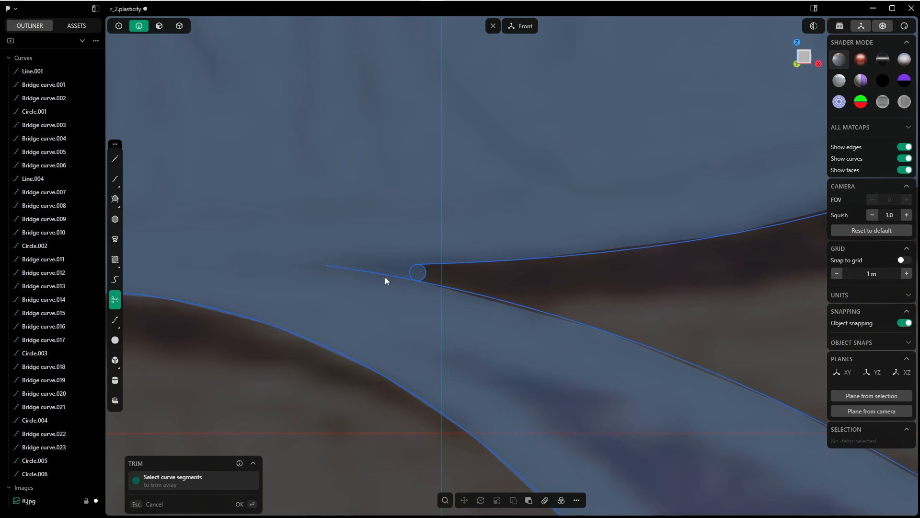
click(386, 281)
key(Escape)
scroll(487, 148, down, 2)
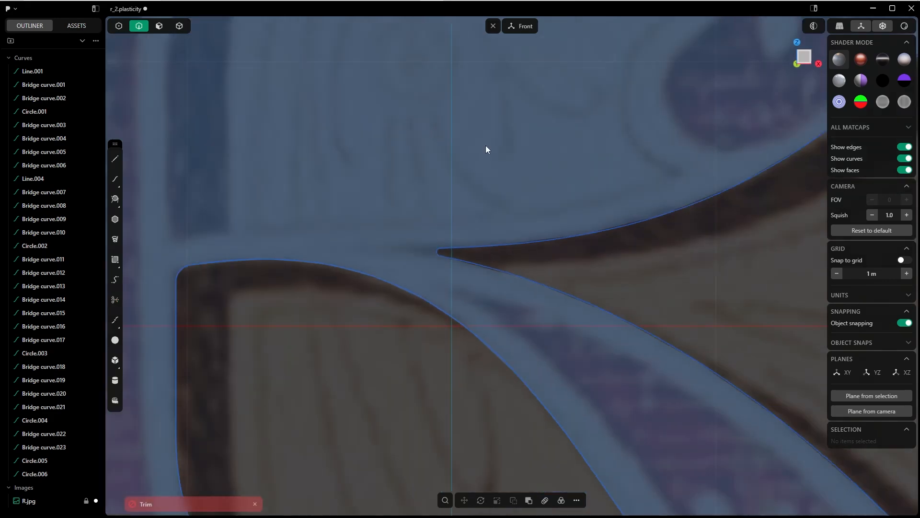
Examine the whole letter outline, including the rounded notch and the bowl, at an angle and from the front.
scroll(454, 203, down, 5)
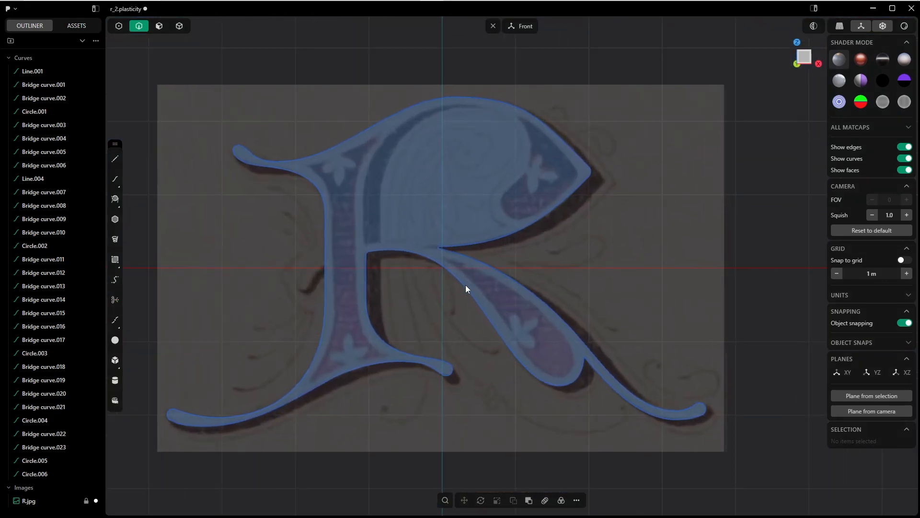
scroll(462, 306, up, 5)
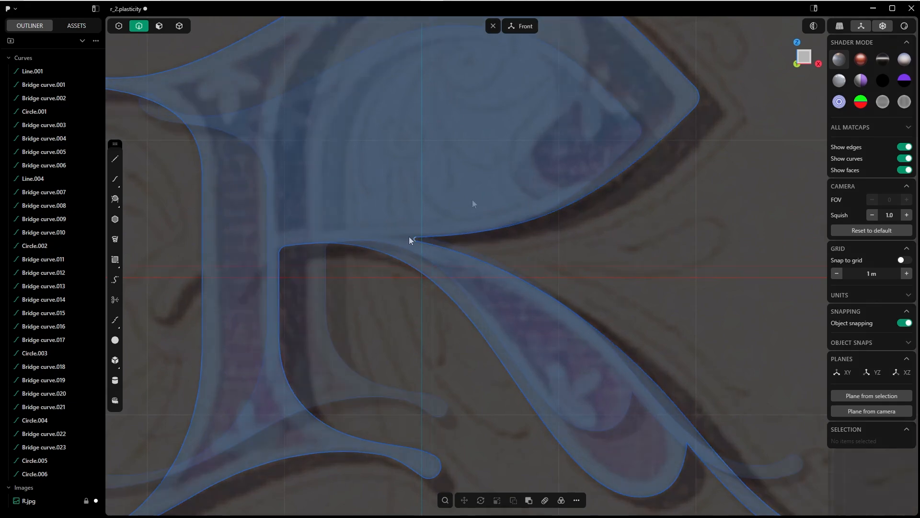
scroll(472, 204, down, 5)
scroll(452, 240, up, 1)
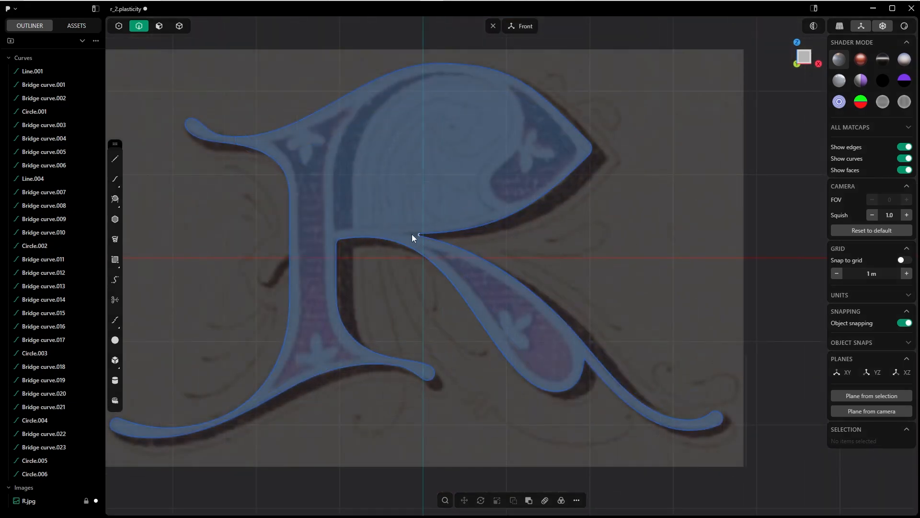
middle_drag(399, 202, 476, 155)
middle_drag(464, 216, 451, 194)
middle_drag(399, 254, 406, 250)
key(KP_1)
shift+middle_drag(447, 183, 522, 199)
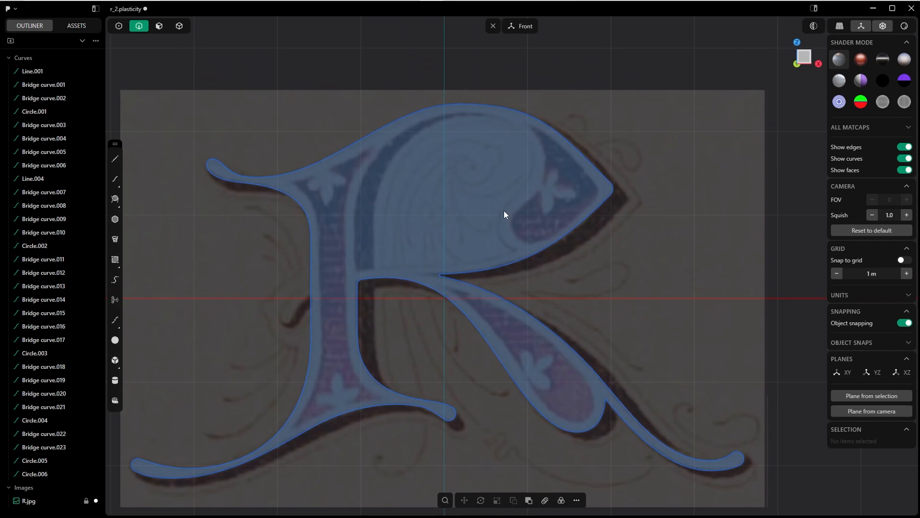
scroll(493, 230, up, 3)
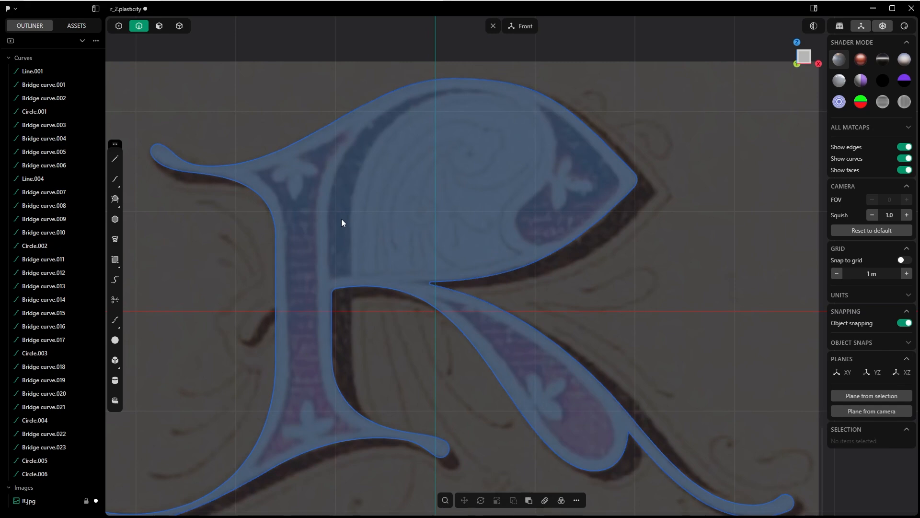
shift+middle_drag(442, 153, 409, 199)
scroll(453, 188, down, 2)
scroll(453, 194, up, 2)
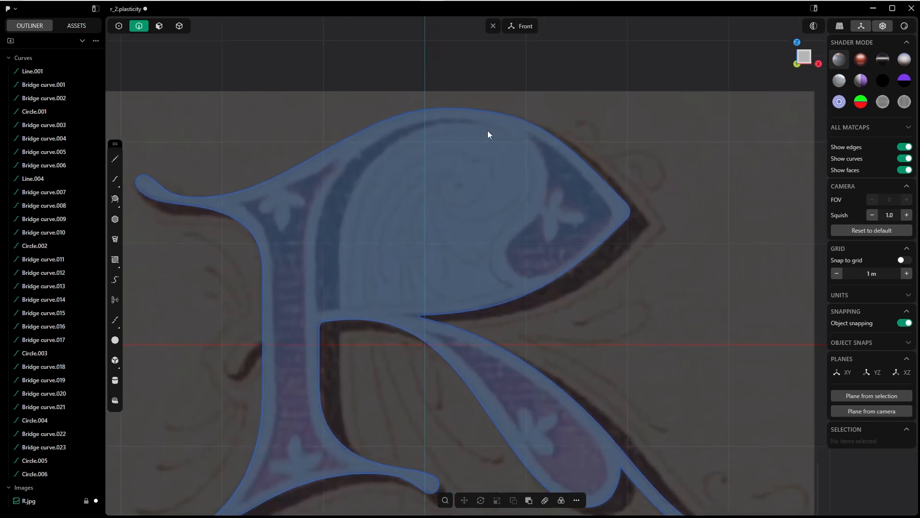
shift+middle_drag(483, 239, 493, 242)
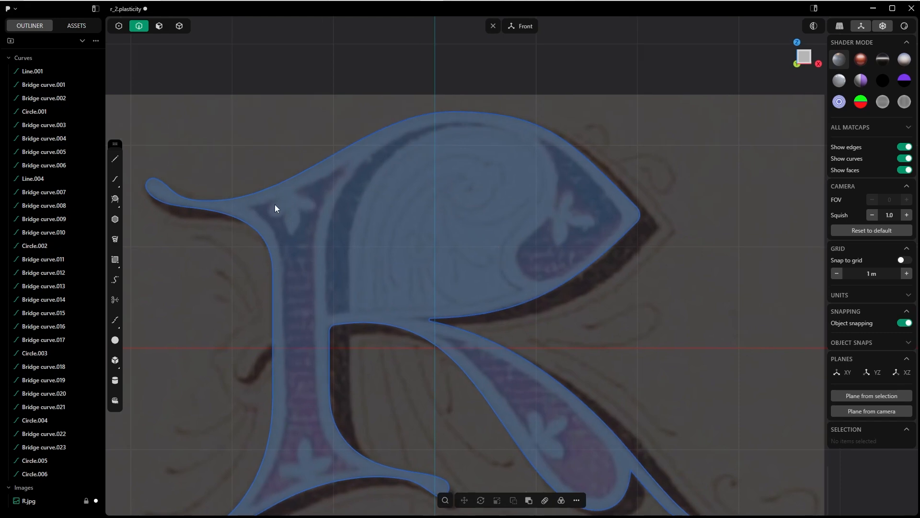
Draw a circle of about 0.274 m radius around the rounded end of the bowl's purple ornament and shift it slightly along X.
key(c)
click(523, 262)
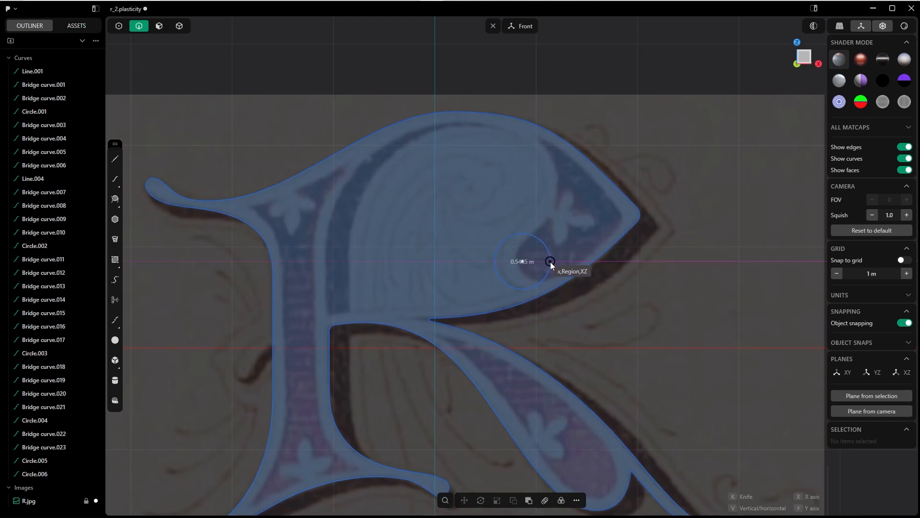
click(551, 261)
key(g)
drag(560, 262, 555, 195)
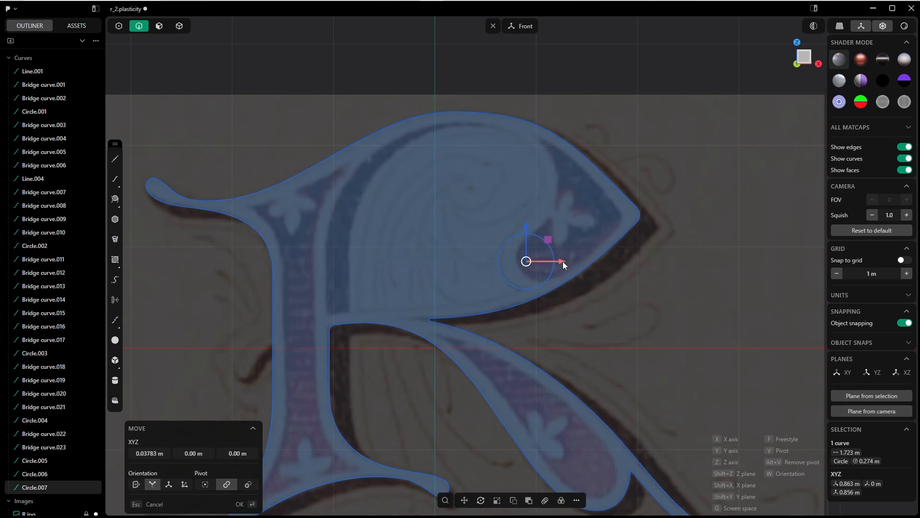
drag(563, 260, 564, 262)
Draw a circle of about 0.572 m radius in the upper bowl and move it over the spiral above the small circle.
key(shift+c)
click(442, 172)
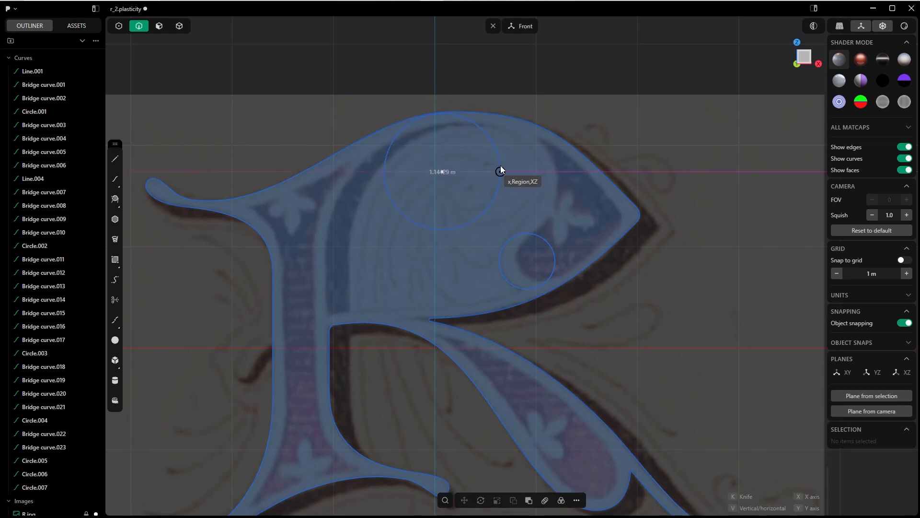
click(500, 166)
key(g)
Set the large circle's move pivot on its lower edge and move the circle so its edge meets the small circle.
scroll(529, 230, up, 2)
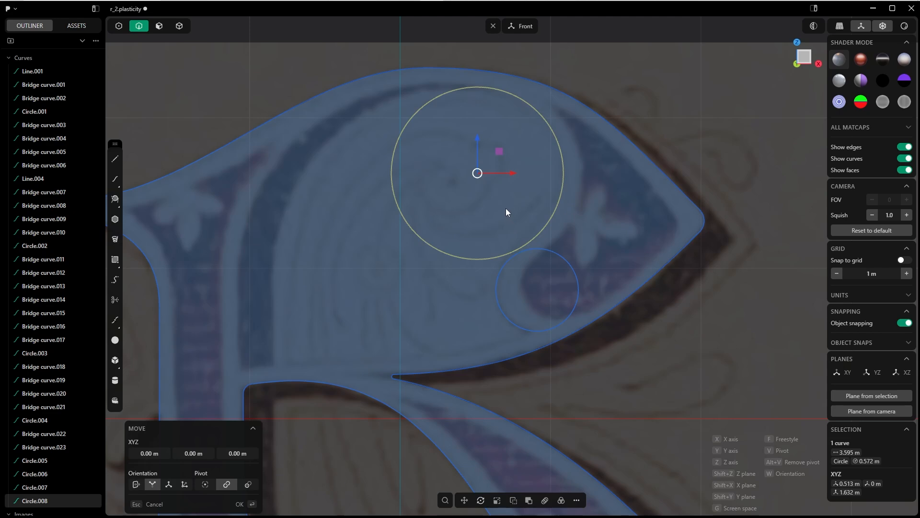
key(v)
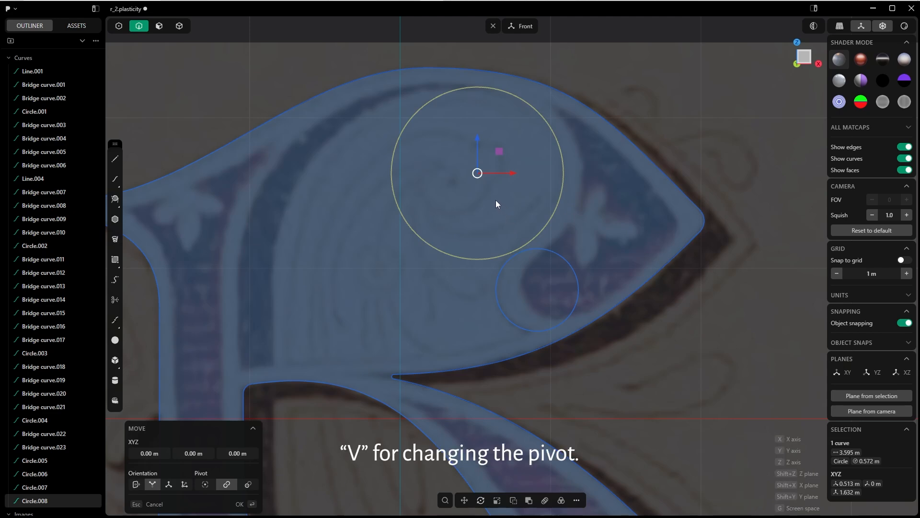
click(518, 248)
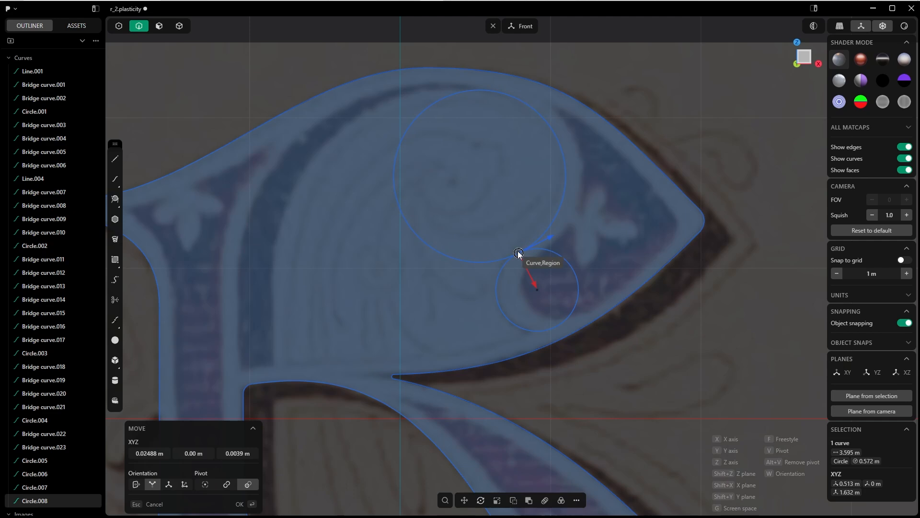
drag(518, 253, 518, 253)
click(242, 503)
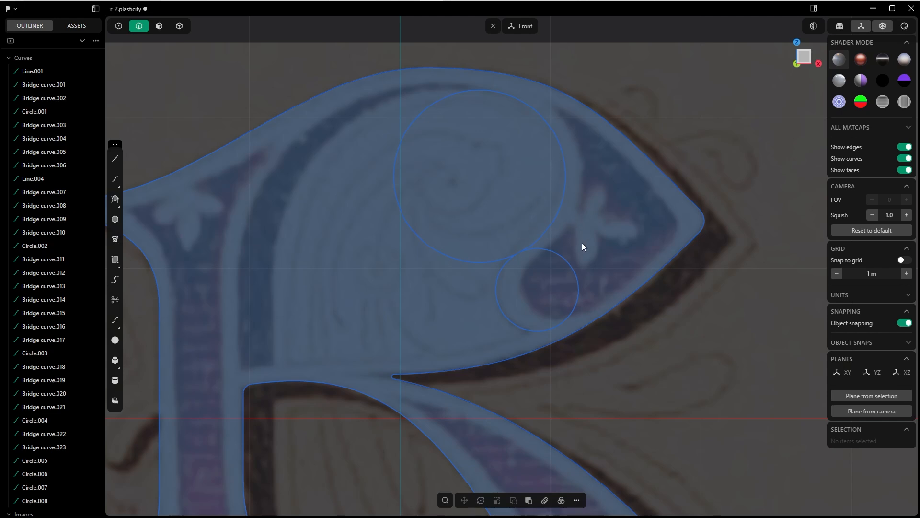
Scale the small circle up slightly, using its lowest point as the pivot, to fit the ornament's rounded end.
click(549, 329)
key(r)
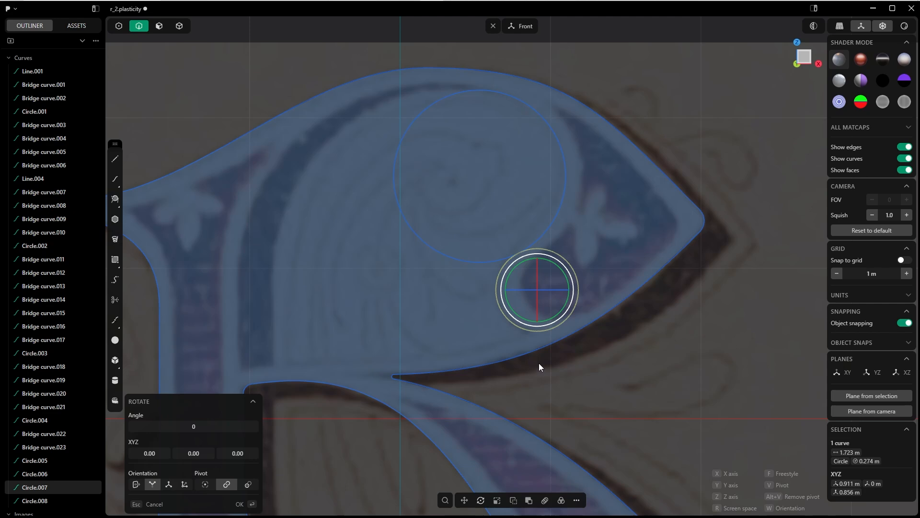
key(v)
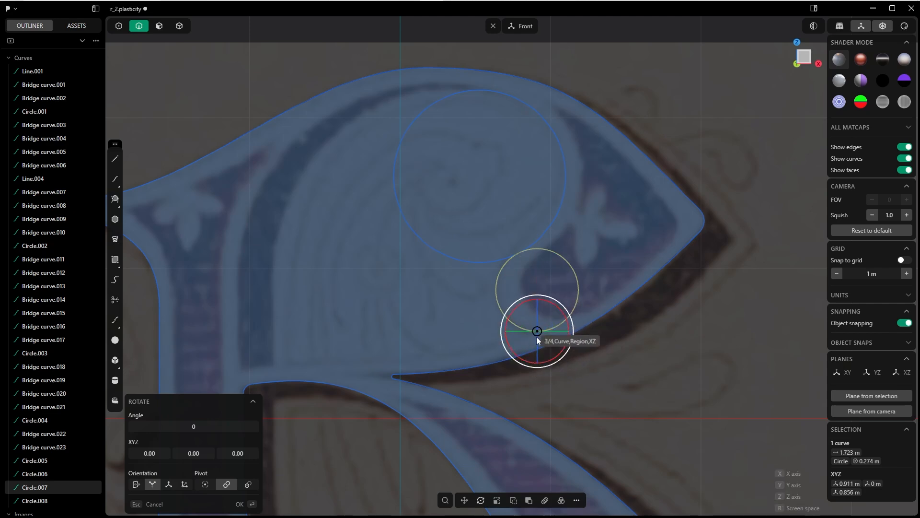
click(535, 333)
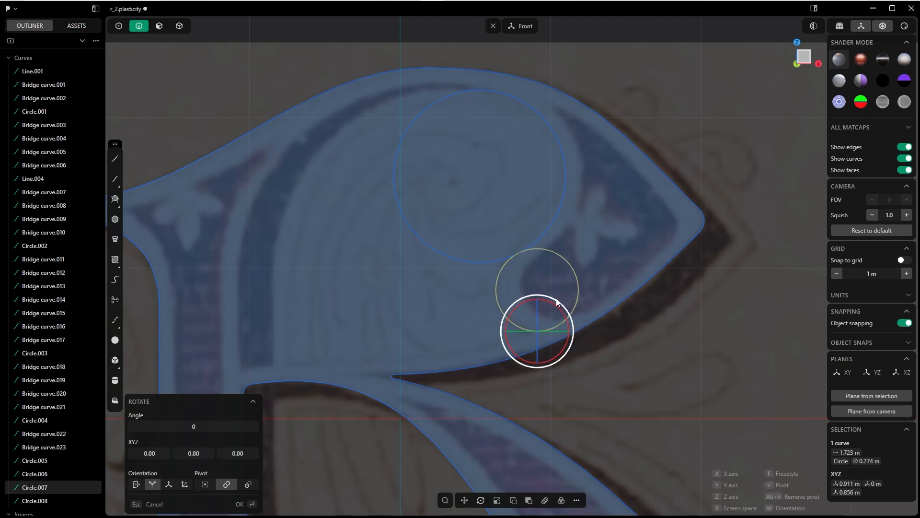
key(s)
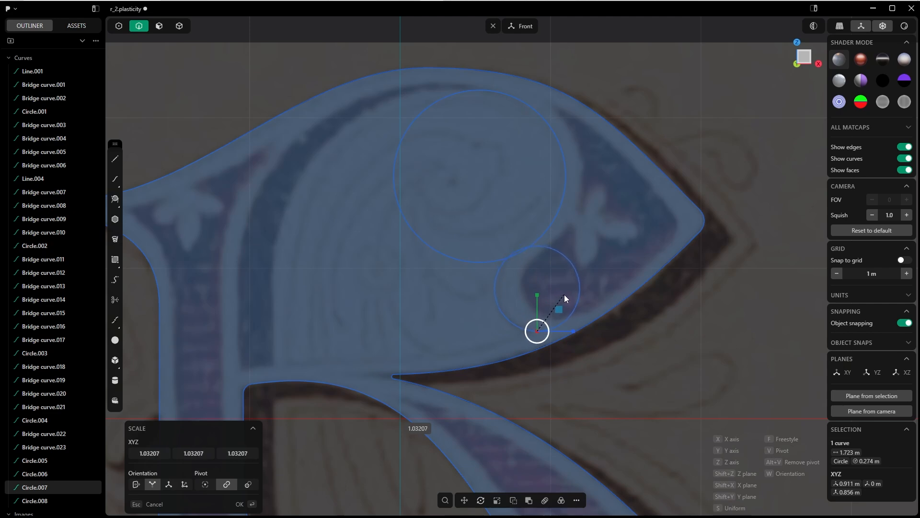
click(566, 293)
Move the large circle by its edge pivot back onto the enlarged small circle's curve.
click(565, 223)
key(g)
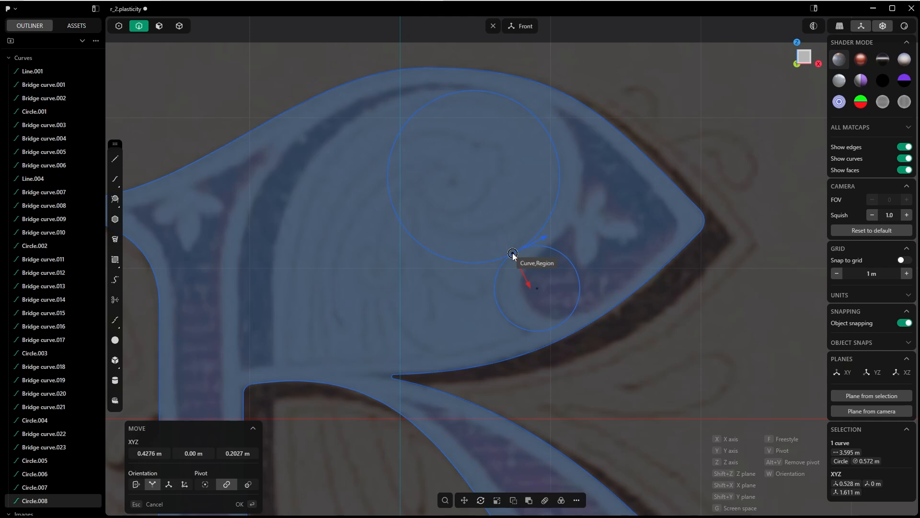
click(512, 253)
Refine the circles' contact by re-placing the large circle's pivot at the overlap and shifting it about -0.002 m in X and Z.
scroll(502, 373, up, 10)
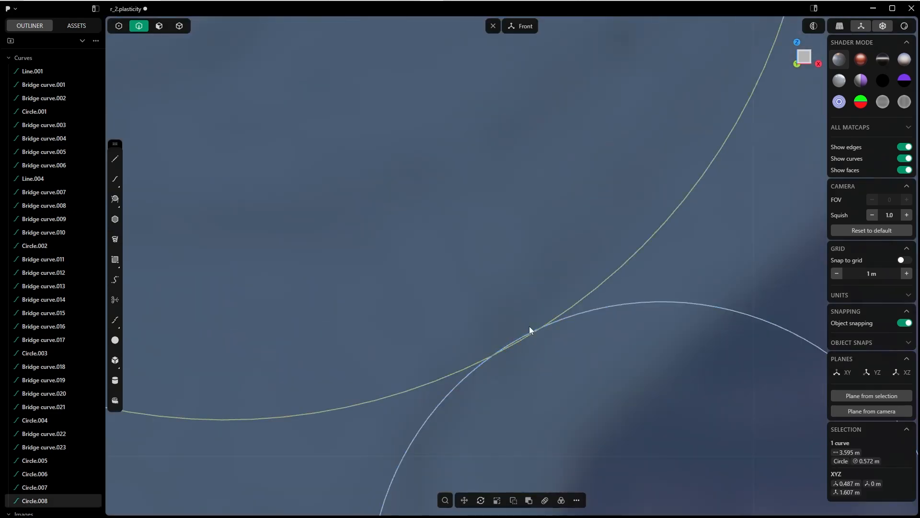
key(g)
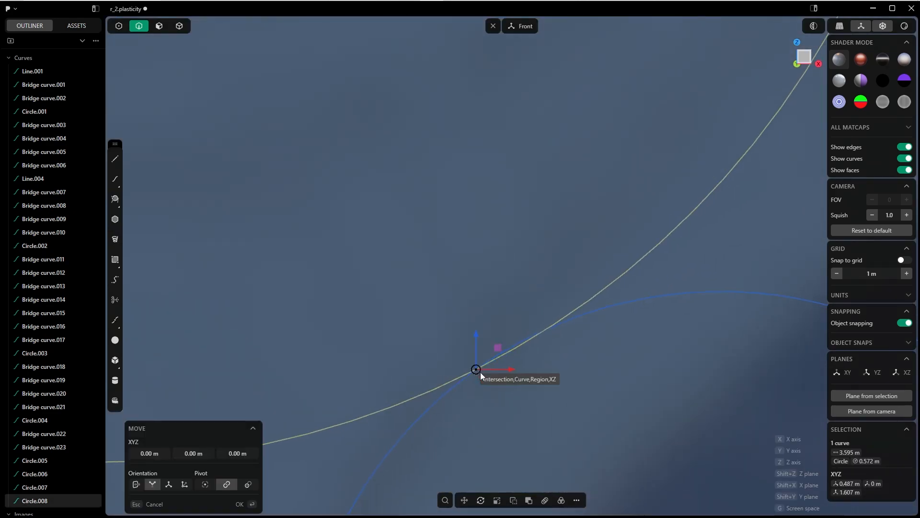
click(510, 353)
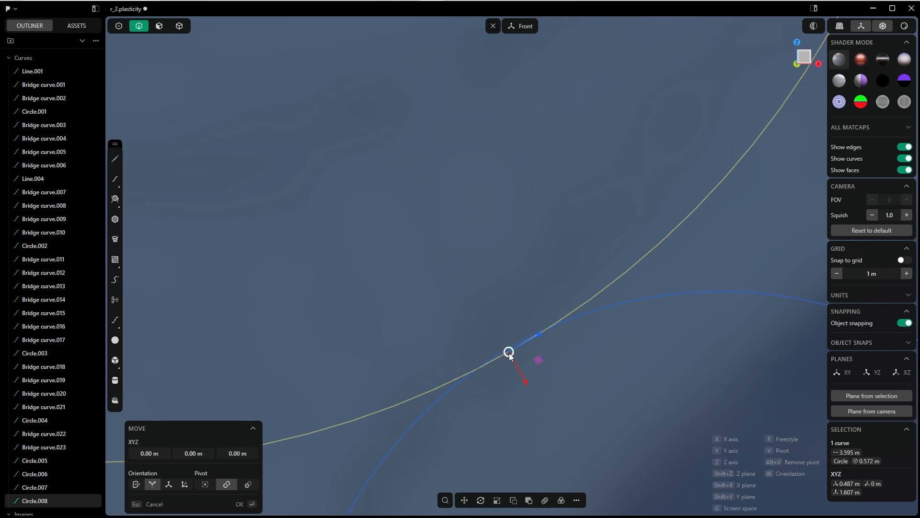
drag(510, 353, 505, 348)
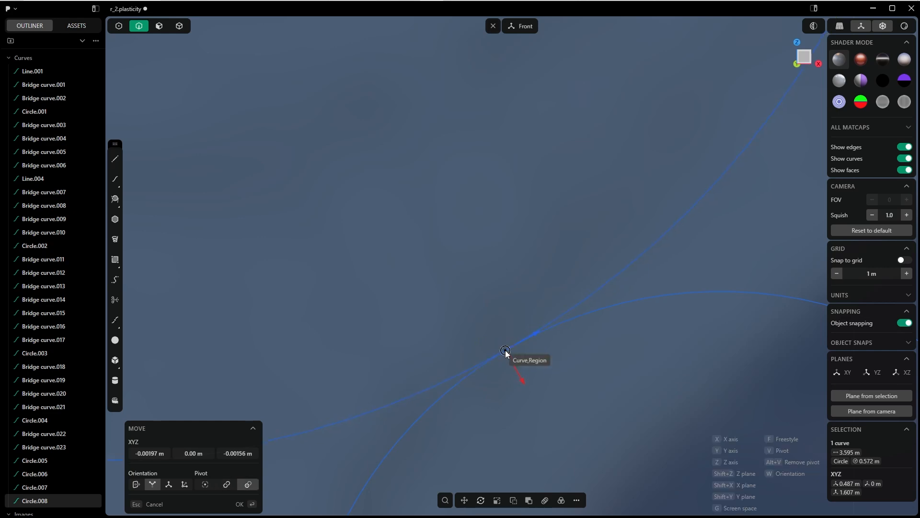
scroll(509, 315, down, 10)
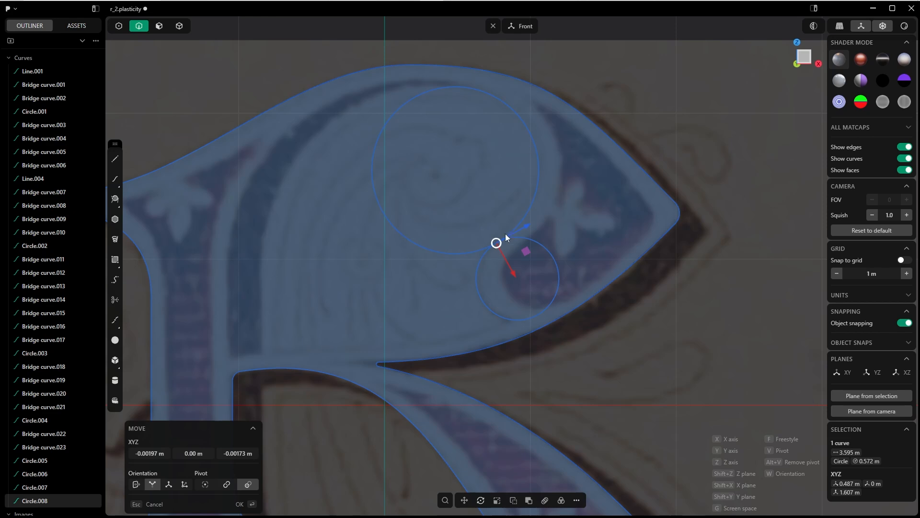
click(239, 503)
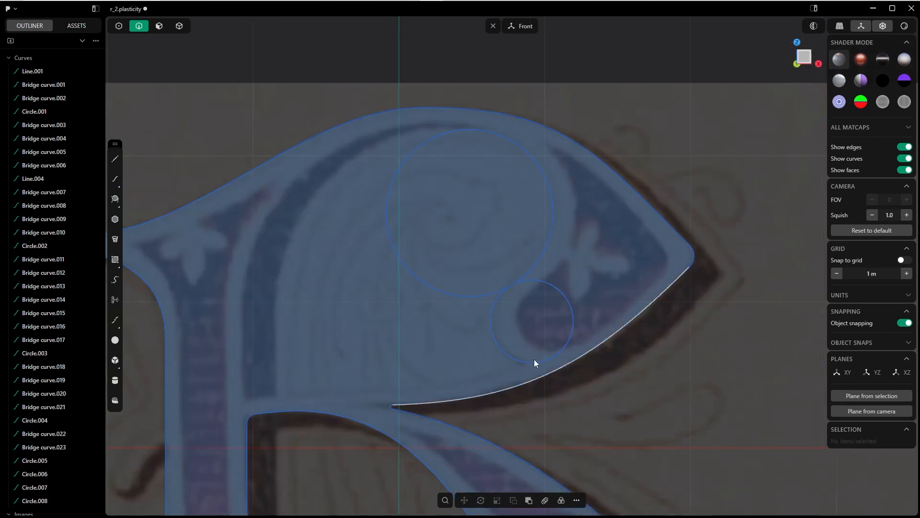
Draw a cutting line from the small circle's lowest point past the bowl curve and trim away the circle's outer part facing the bowl's tip.
key(l)
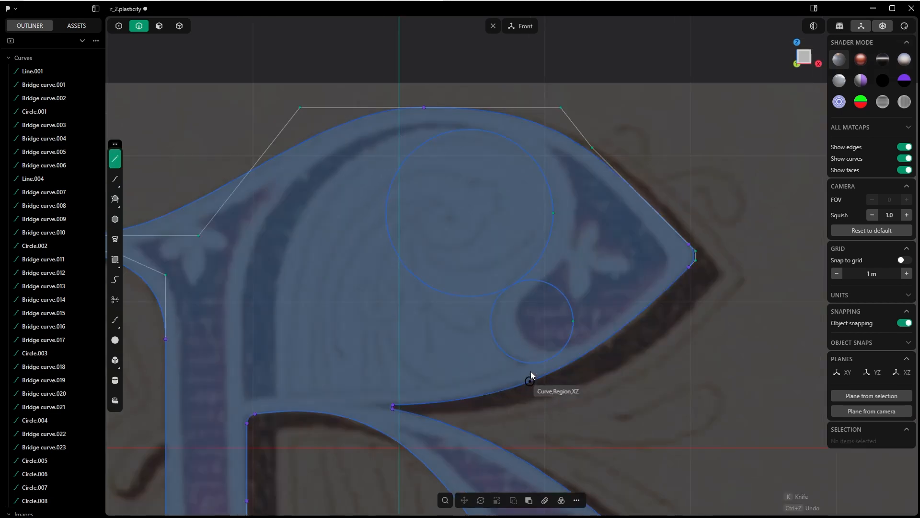
click(532, 363)
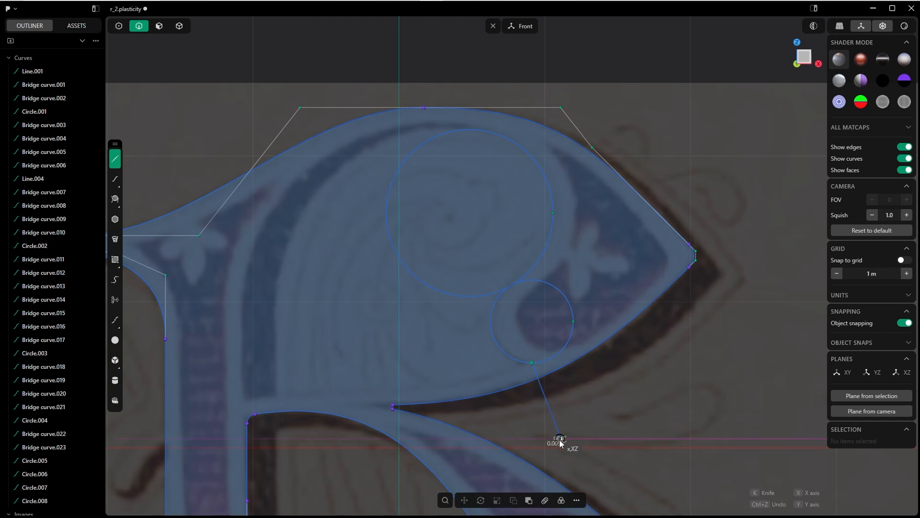
click(561, 438)
key(t)
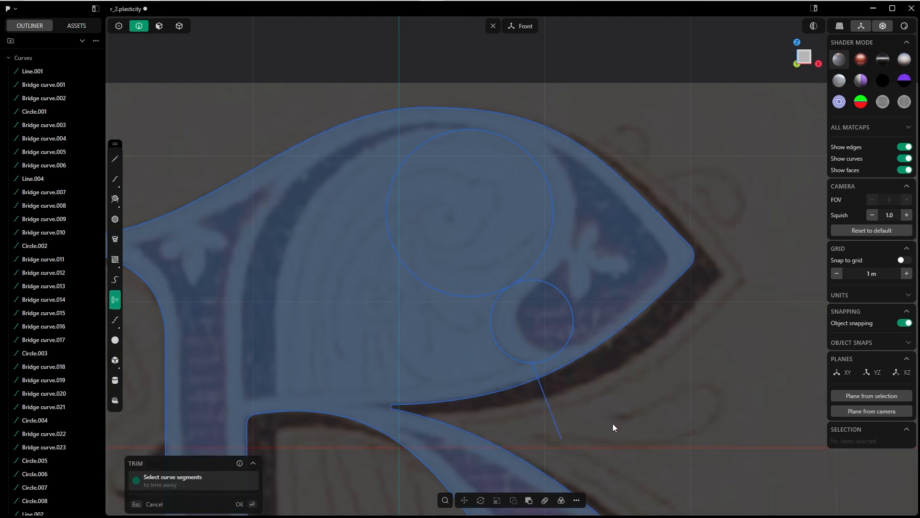
click(574, 337)
click(240, 504)
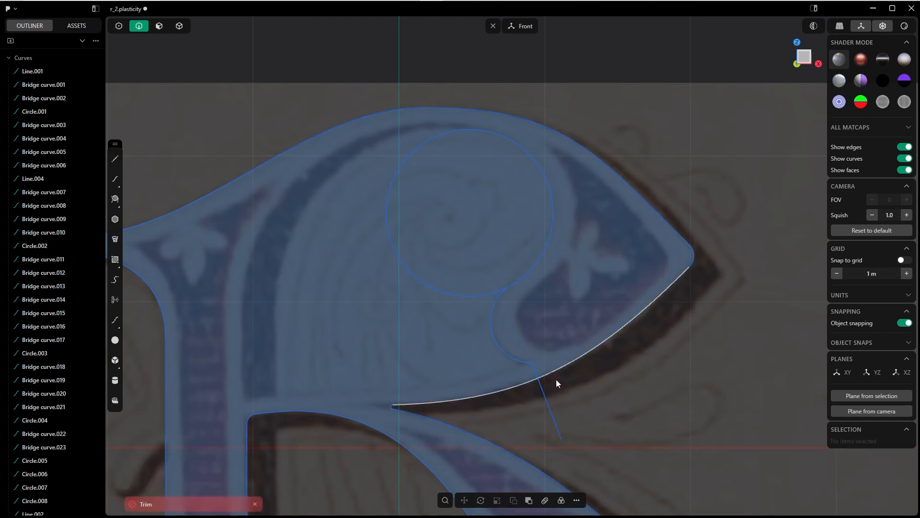
click(255, 503)
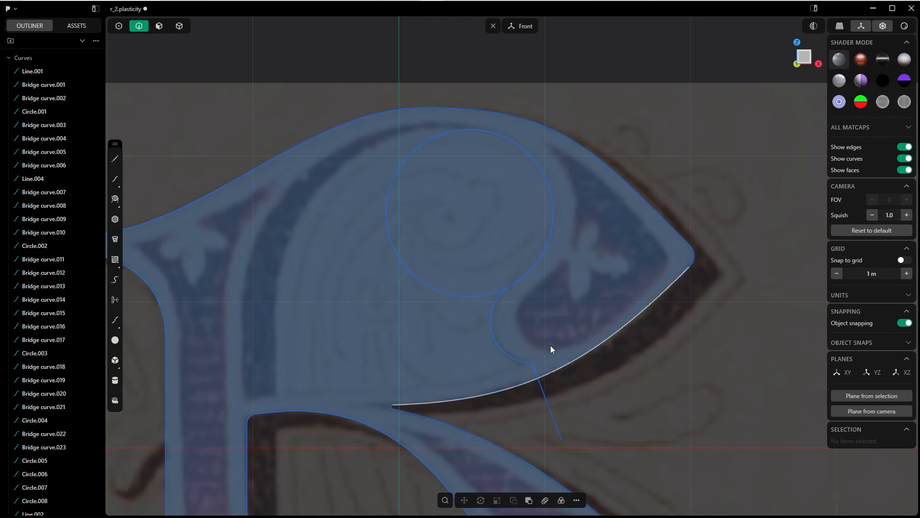
Draw a cutting line from the large circle's top past the bowl's upper curve, and delete the earlier cutting line below the small circle.
key(l)
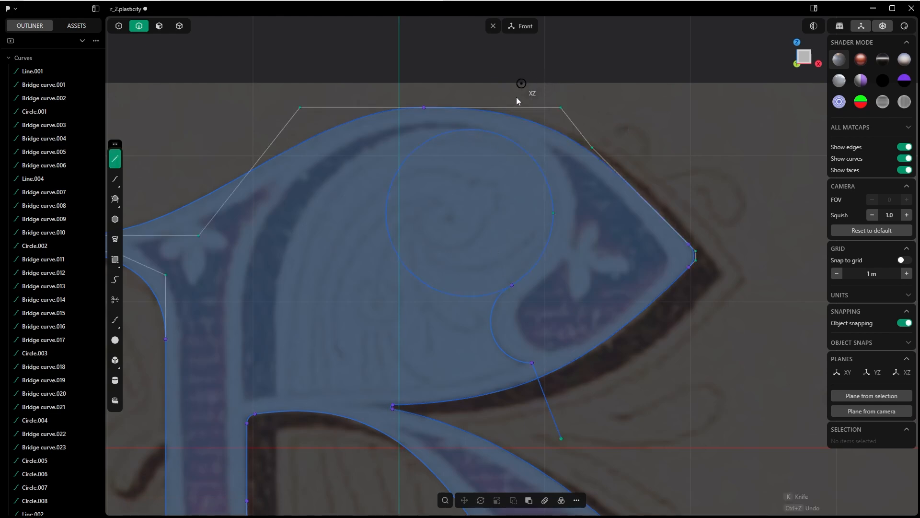
click(491, 132)
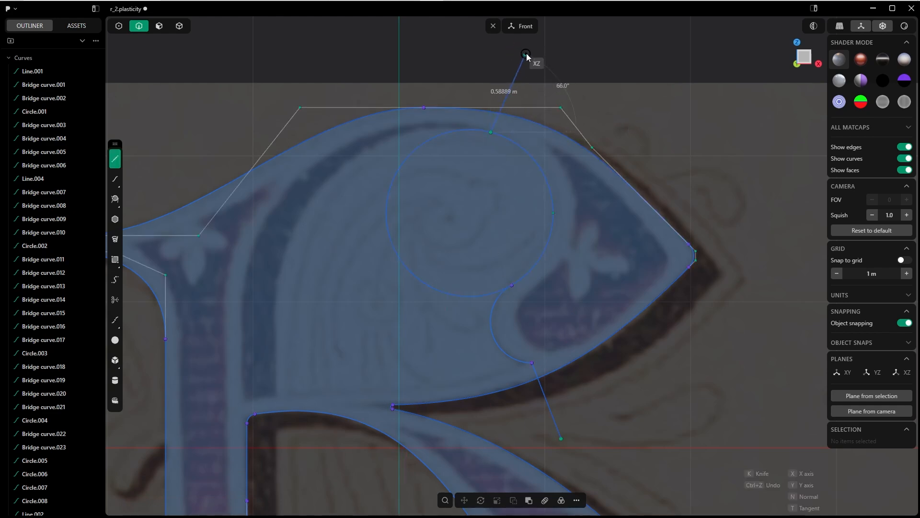
click(530, 50)
key(Escape)
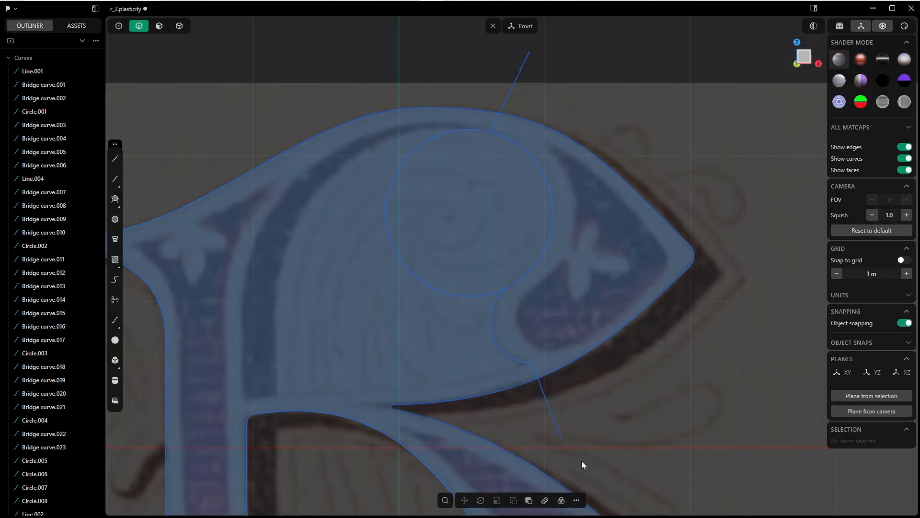
click(550, 413)
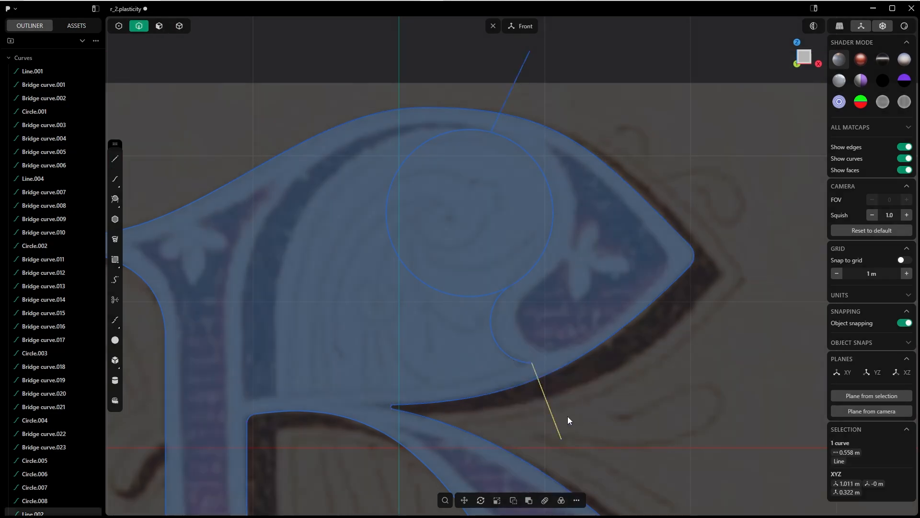
key(Delete)
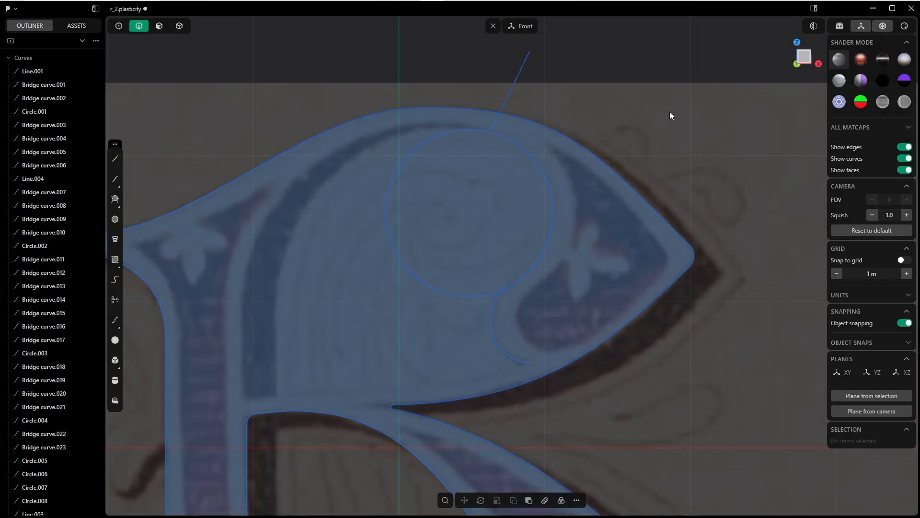
Trim away the large circle's part facing the stem between the cutting line and the small arc, and delete the cutting line.
key(t)
click(393, 236)
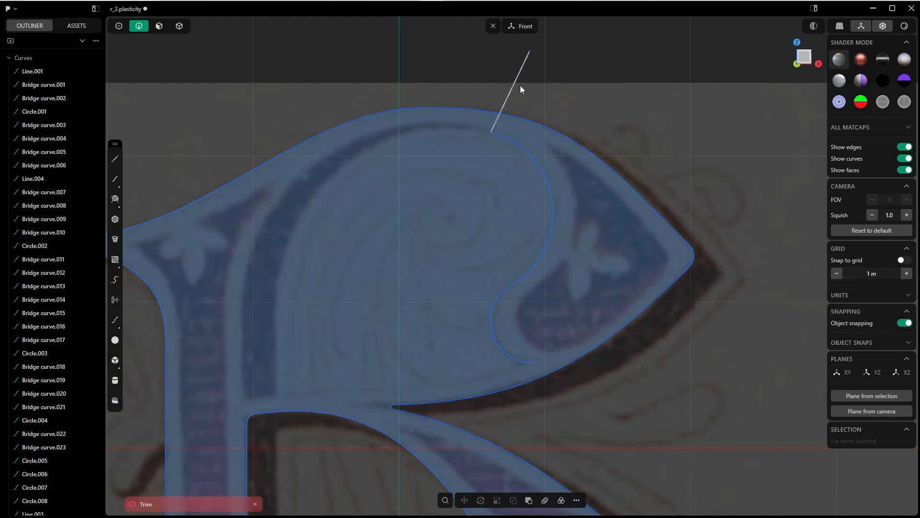
click(516, 79)
key(Delete)
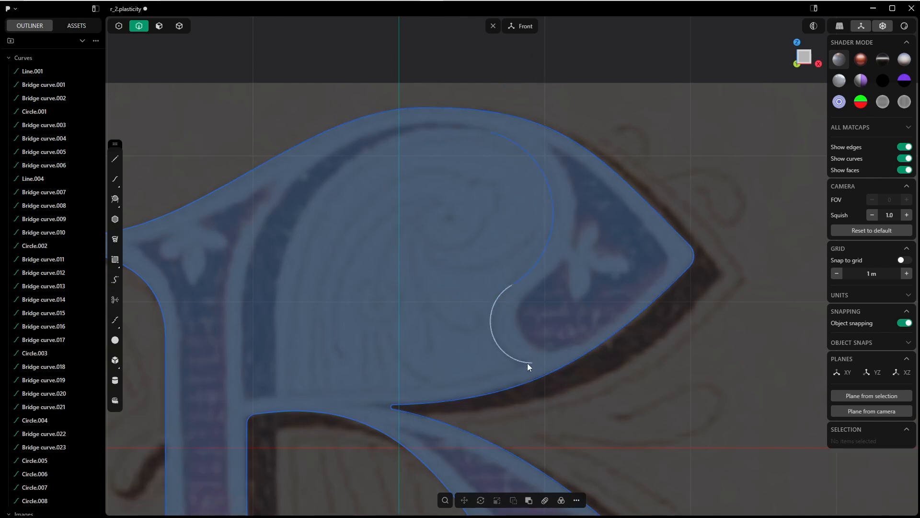
shift+middle_drag(533, 303, 565, 303)
scroll(364, 234, down, 5)
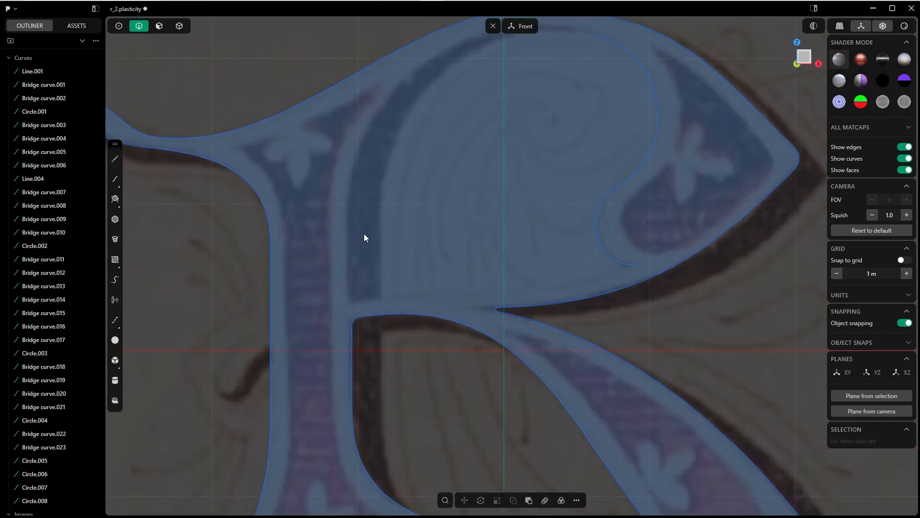
scroll(363, 196, up, 3)
scroll(376, 302, up, 2)
click(382, 399)
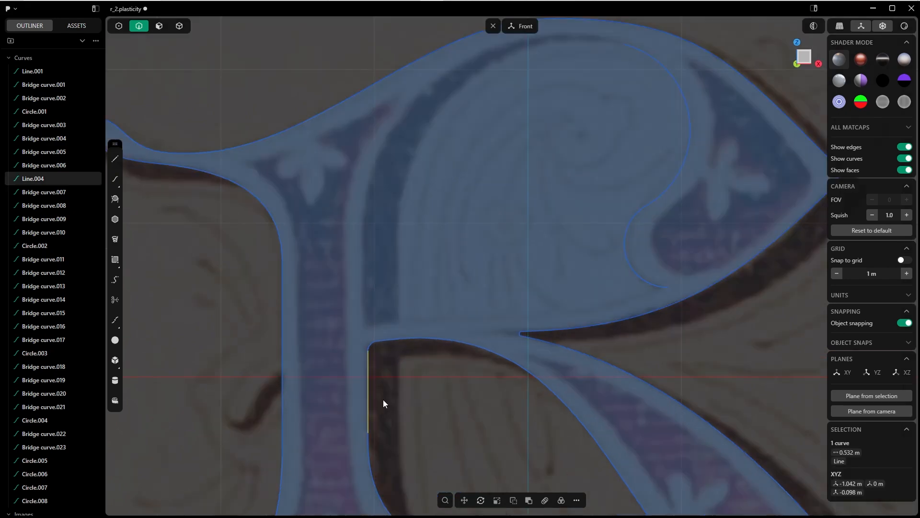
key(g)
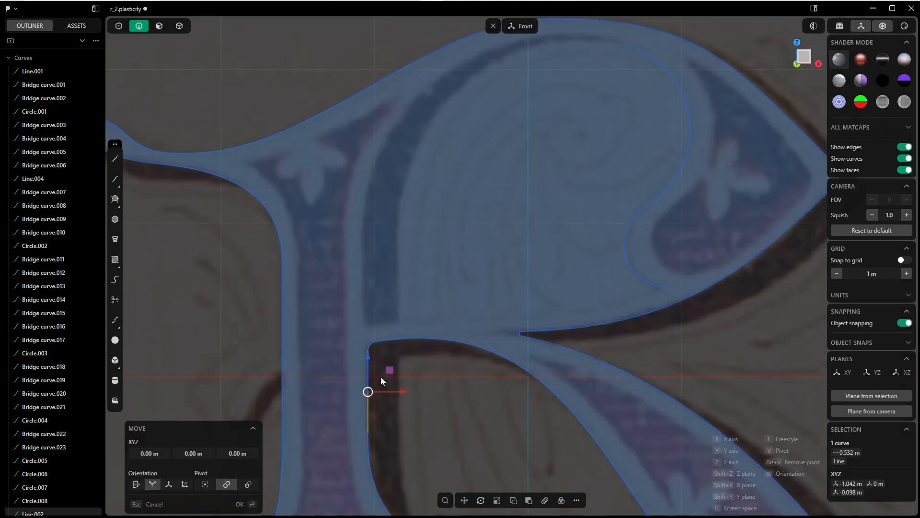
drag(368, 353, 368, 242)
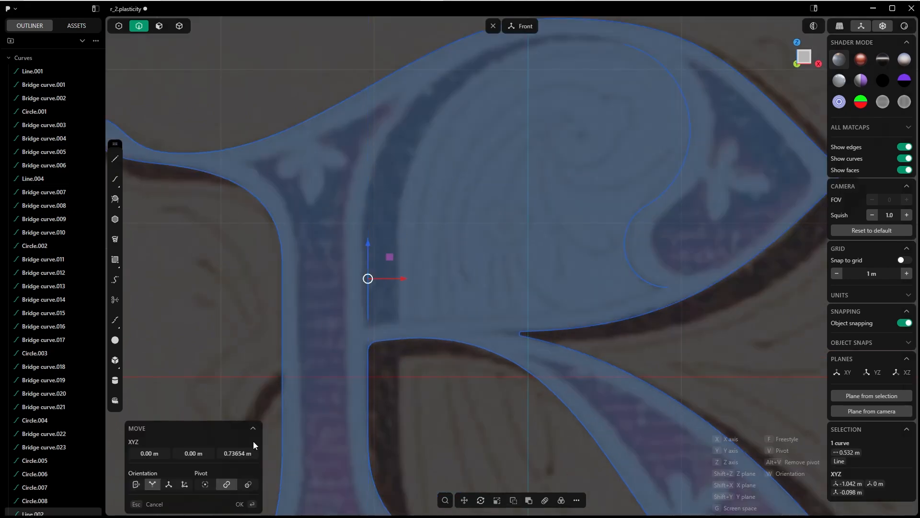
click(239, 507)
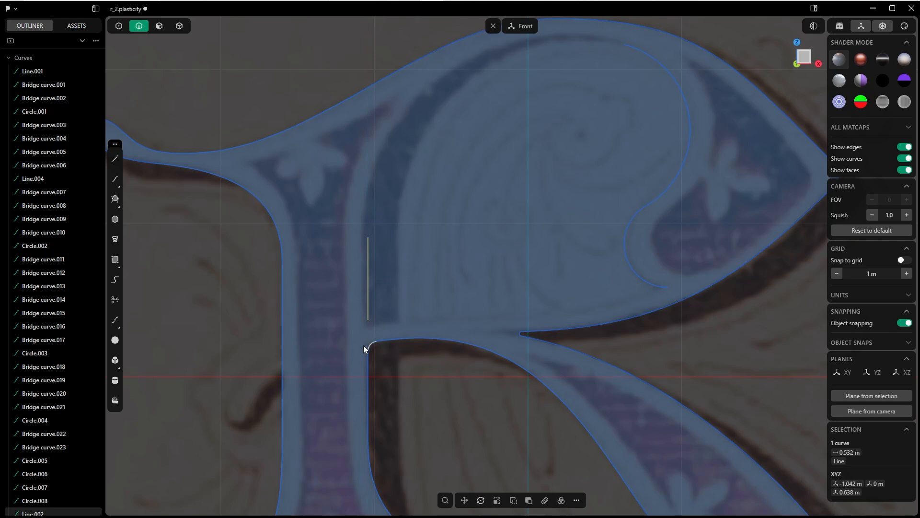
key(Delete)
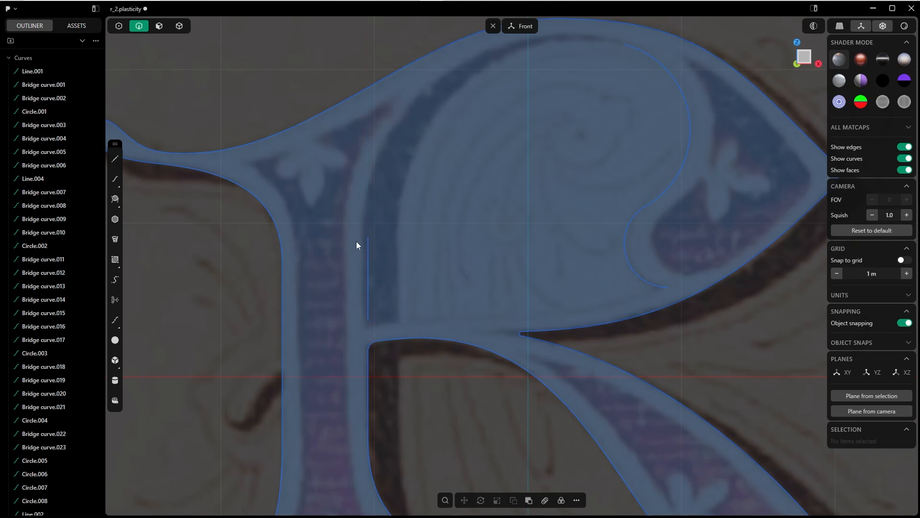
Draw a three-point curve along the bowl ornament's stem-side edge, from its lower corner up to where it begins to bend.
click(115, 181)
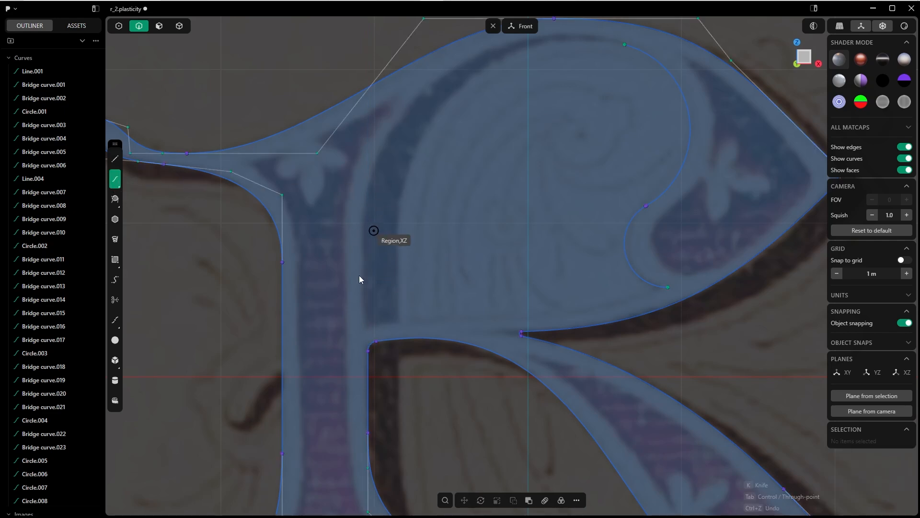
click(365, 327)
click(365, 209)
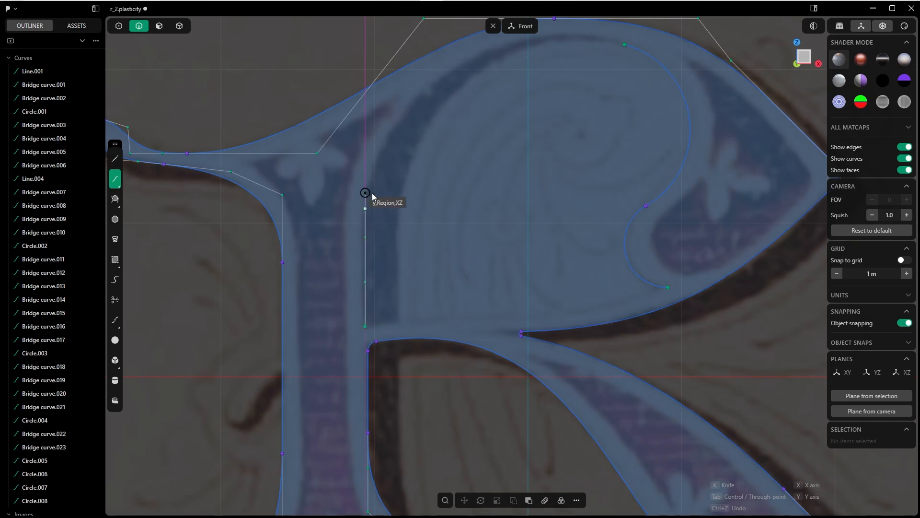
scroll(369, 190, up, 3)
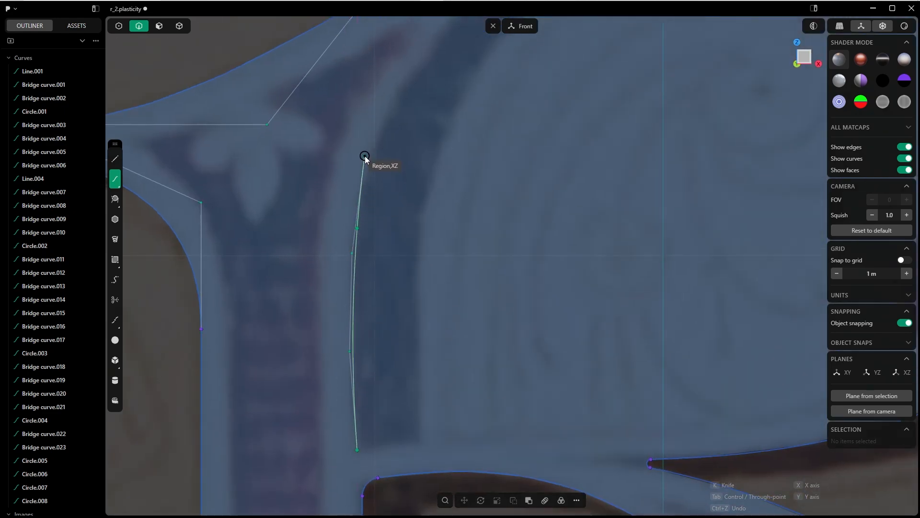
click(364, 151)
right_click(364, 152)
scroll(400, 216, down, 2)
key(Escape)
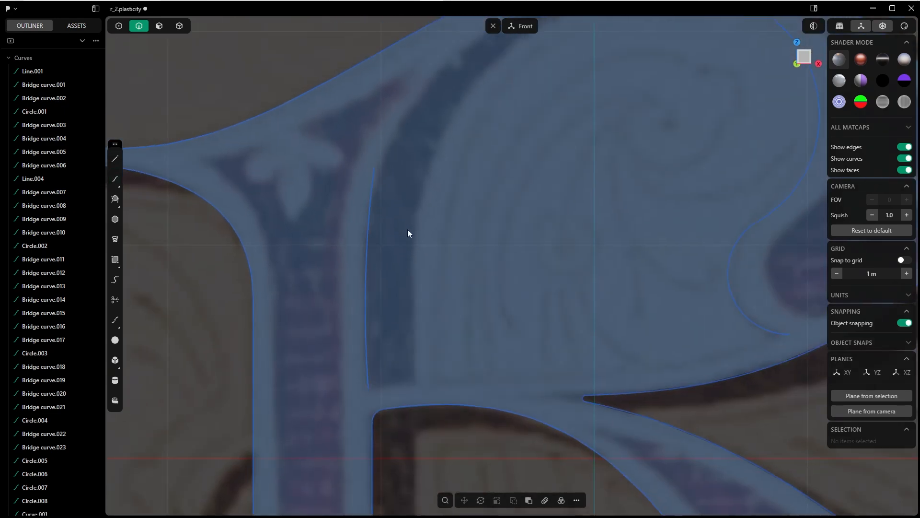
Draw a short line crossing the new stem-side curve and trim away the curve's upper part above it.
key(a)
click(368, 219)
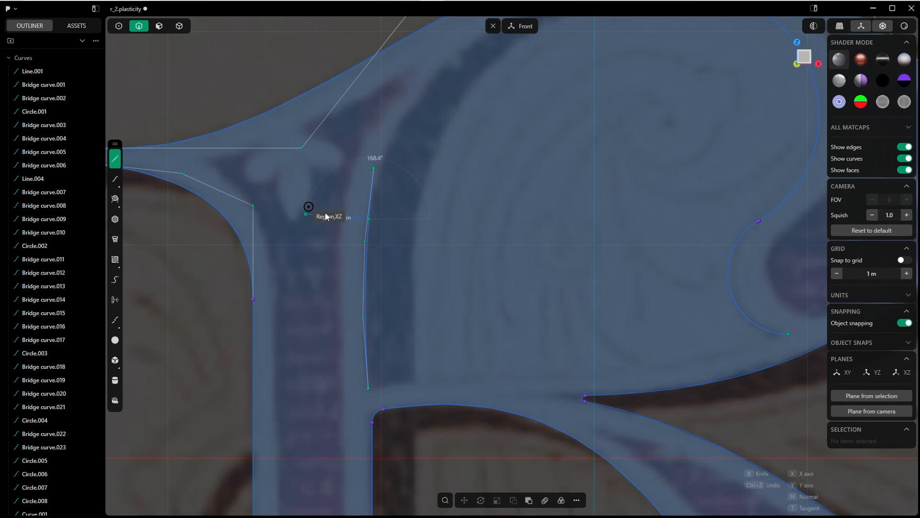
click(326, 216)
key(t)
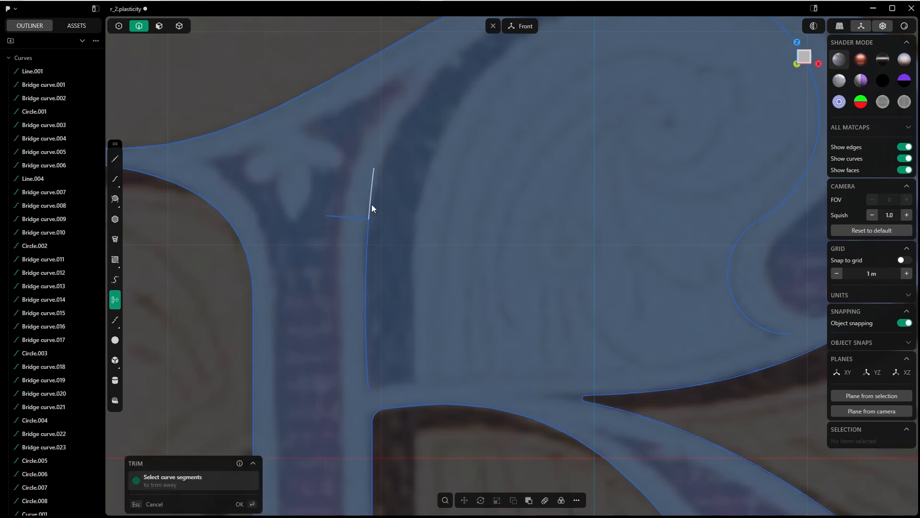
click(369, 203)
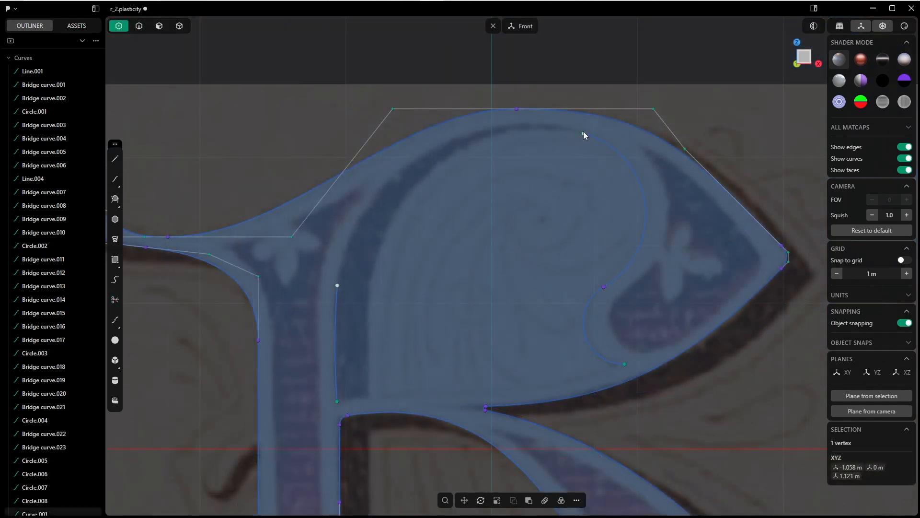
Bridge the stem-side curve's upper end to the large arc's upper end, adjusting continuity and tension to follow the ornament.
shift+click(583, 134)
key(b)
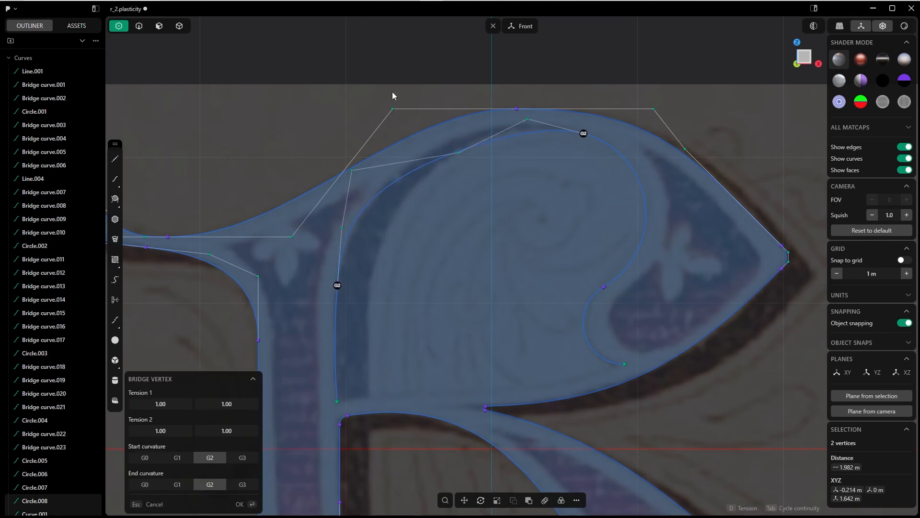
key(Tab)
key(d)
click(456, 154)
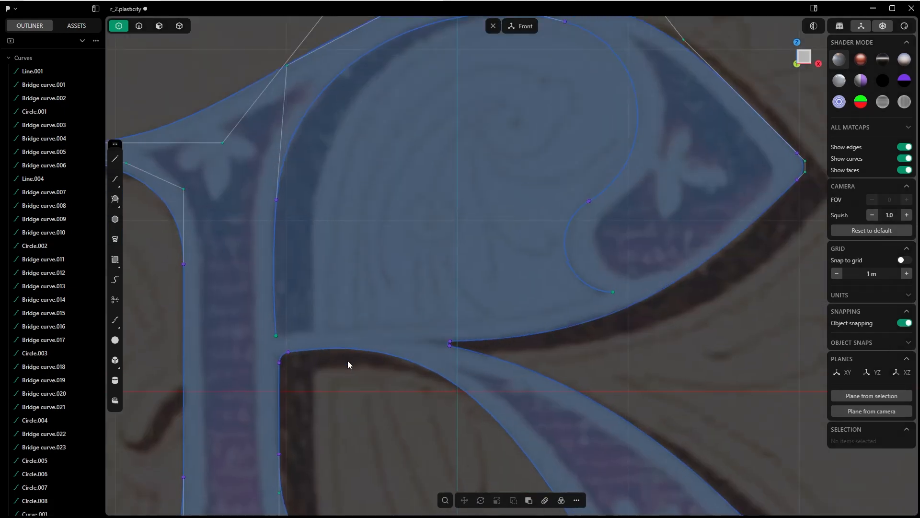
Draw a guide line from the stem-side curve's lower end across the stem and rotate it slightly about that endpoint.
key(l)
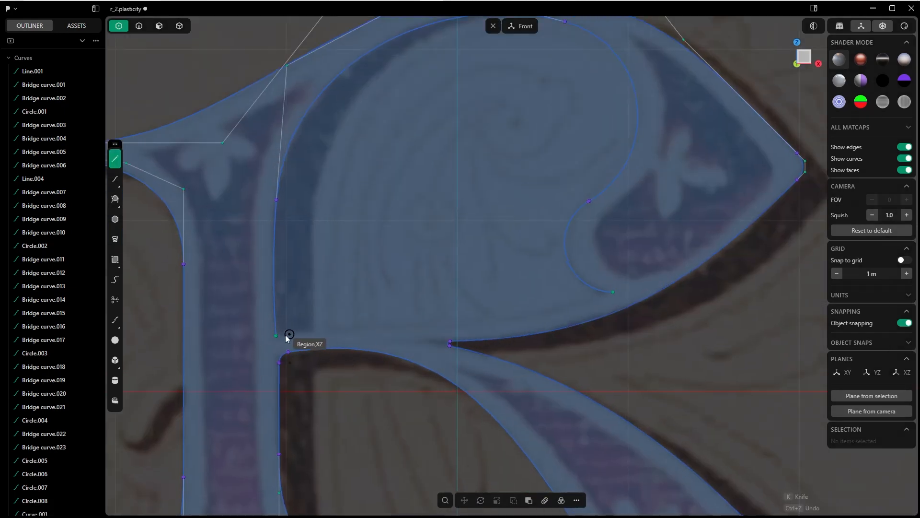
click(276, 335)
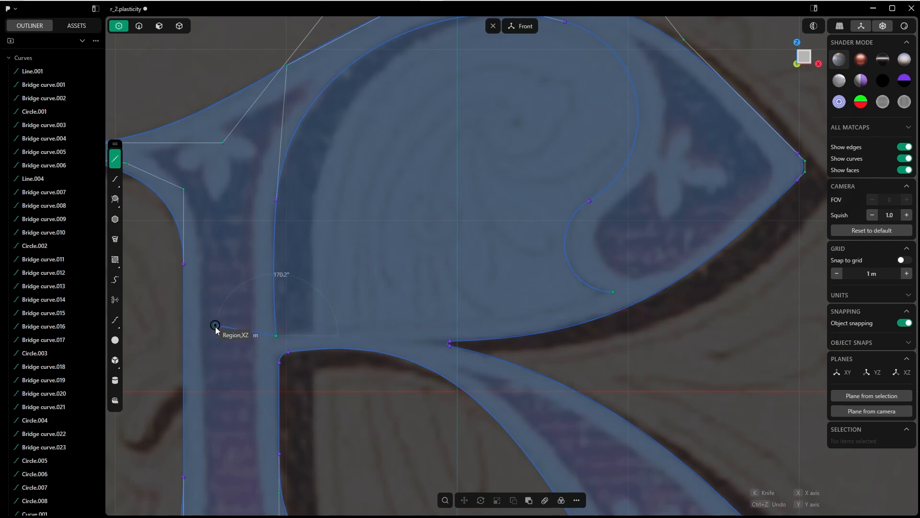
click(205, 335)
key(r)
key(v)
click(276, 336)
drag(252, 315, 248, 320)
click(373, 427)
Hide the stem-side curve so the guide line's endpoint at the ornament's corner can be picked.
key(2)
click(275, 280)
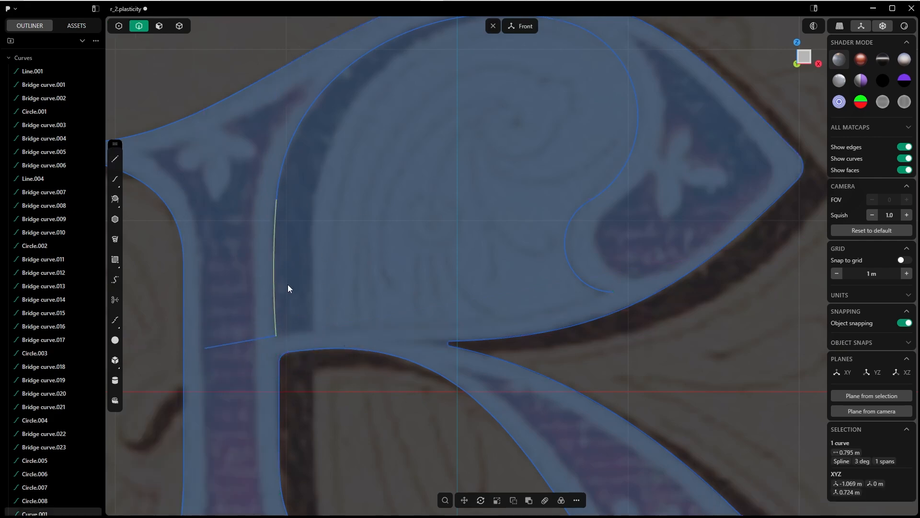
key(x)
key(1)
click(276, 336)
shift+click(614, 292)
key(b)
click(613, 293)
click(613, 292)
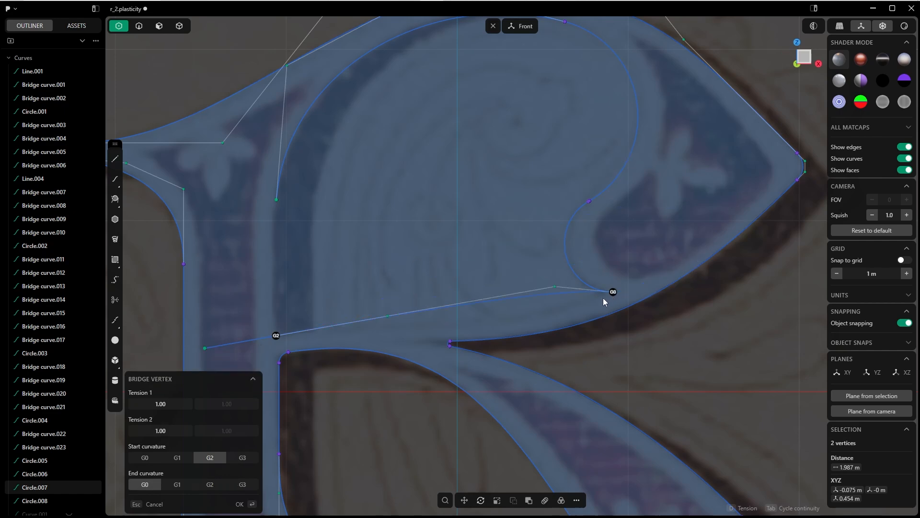
click(276, 336)
click(276, 336)
click(277, 337)
key(Escape)
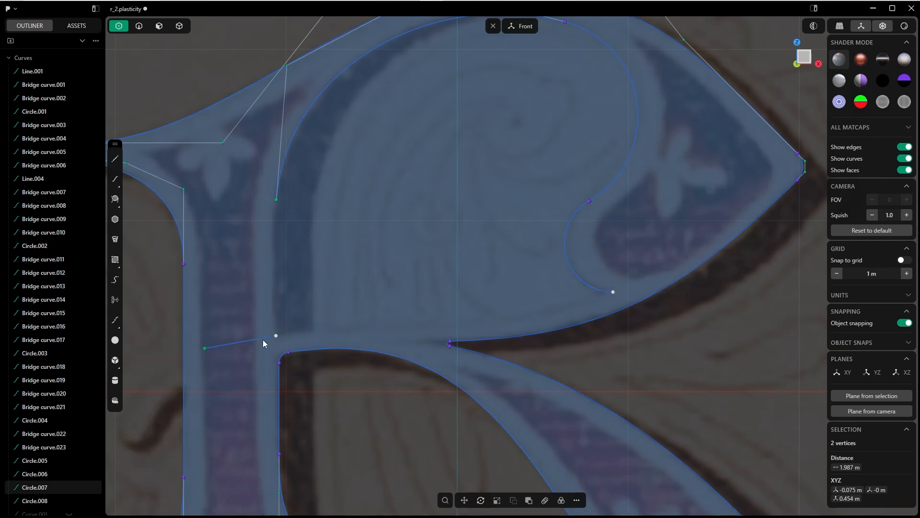
Draw a horizontal guide line about 0.57 m long along the bowl ornament's lower edge.
key(l)
click(412, 327)
click(313, 328)
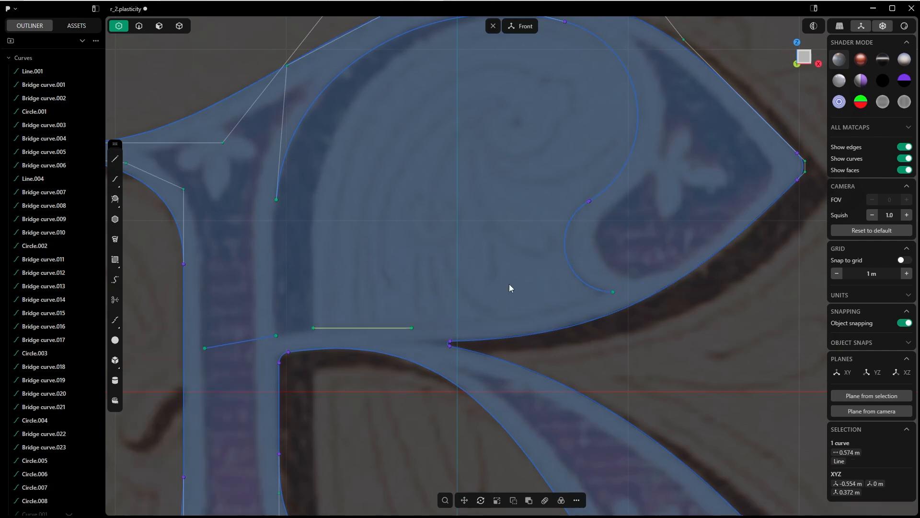
Bridge the horizontal guide line to the small arc's lower end with G1 start and G0 end curvature, and delete the guide line.
shift+click(614, 291)
key(b)
double_click(614, 292)
click(412, 328)
double_click(411, 329)
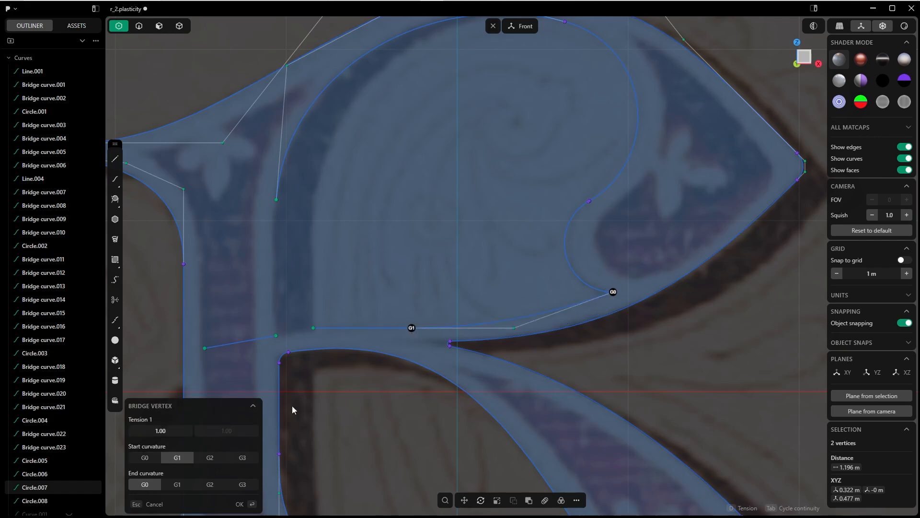
right_click(292, 405)
key(2)
click(373, 328)
key(x)
Bridge the ornament's lower stem-side corner to the lower bridge curve's start, using G0 curvature at the corner.
key(1)
click(276, 335)
shift+click(411, 328)
key(b)
key(Tab)
key(Tab)
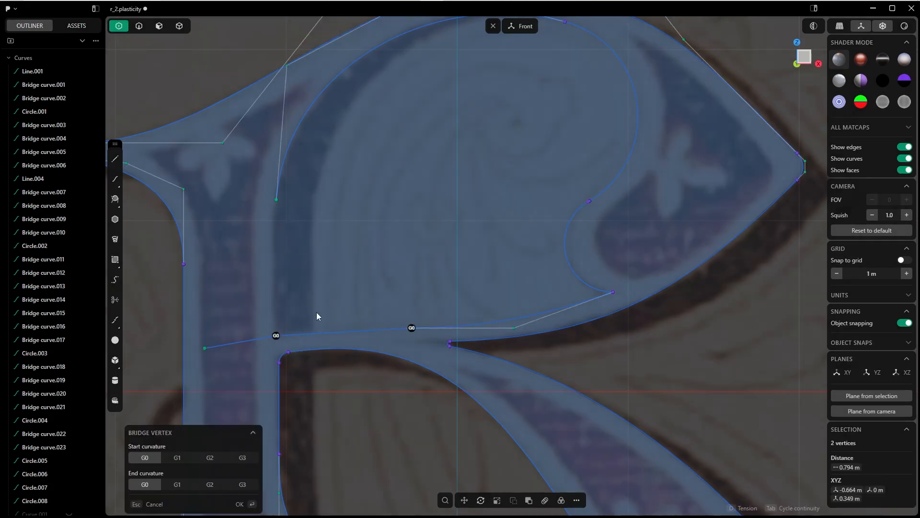
click(412, 329)
click(234, 506)
Delete the guide line crossing the stem at the ornament's corner and save the file.
key(2)
click(264, 339)
key(x)
key(ctrl+s)
Duplicate the bowl ornament's large and small arcs and move the copies horizontally toward the bowl's tip.
scroll(279, 297, down, 4)
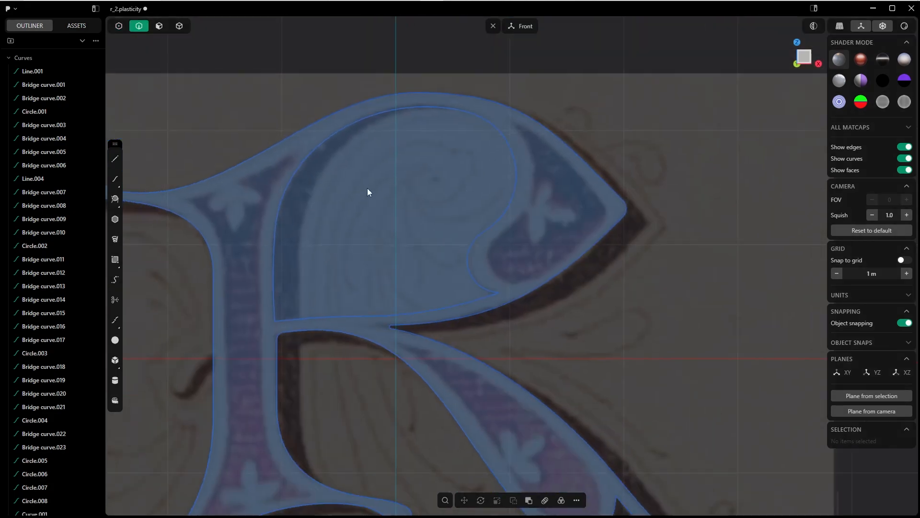
scroll(479, 192, up, 4)
scroll(545, 216, down, 2)
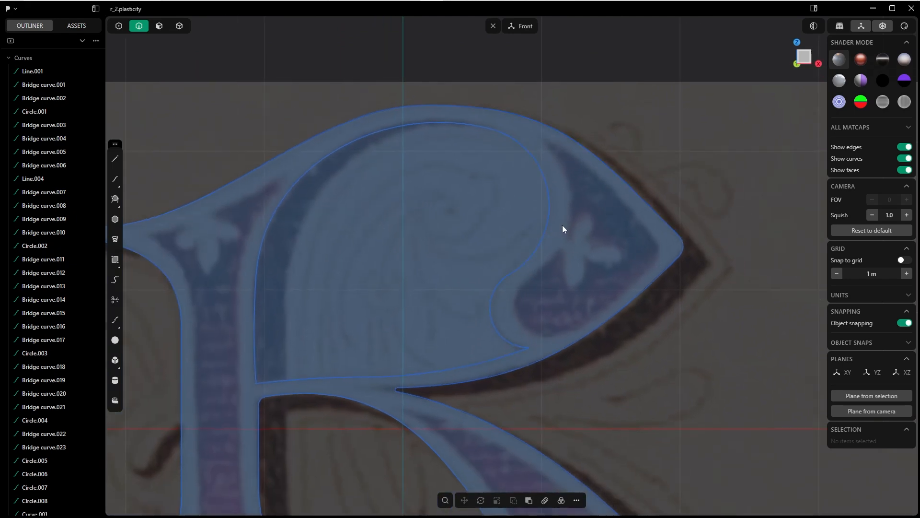
scroll(562, 229, down, 5)
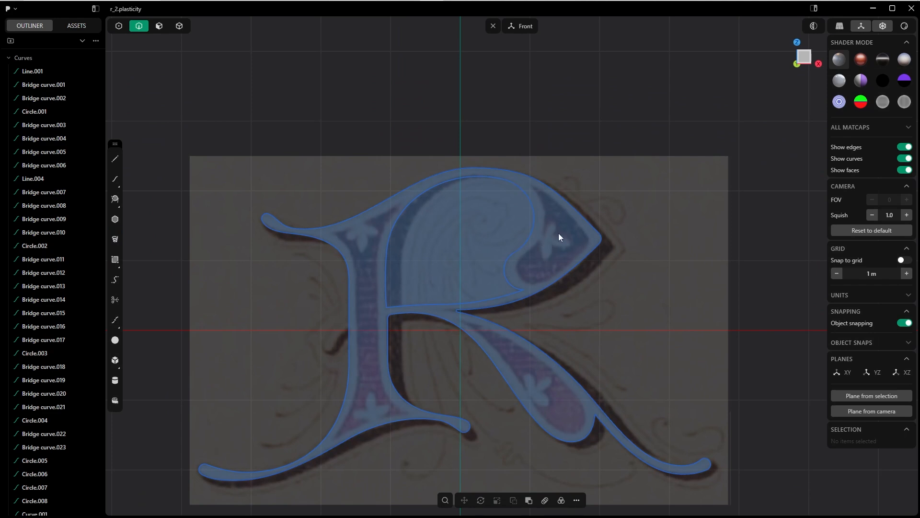
scroll(550, 205, up, 5)
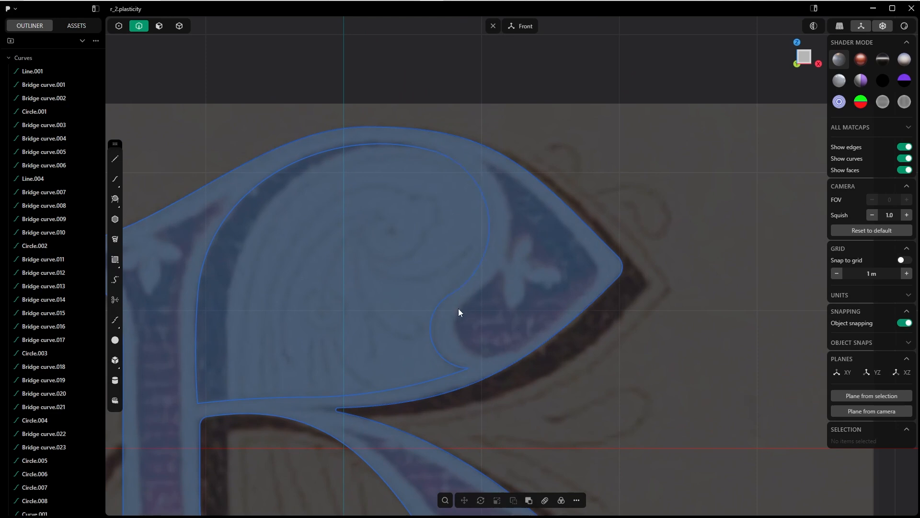
click(441, 353)
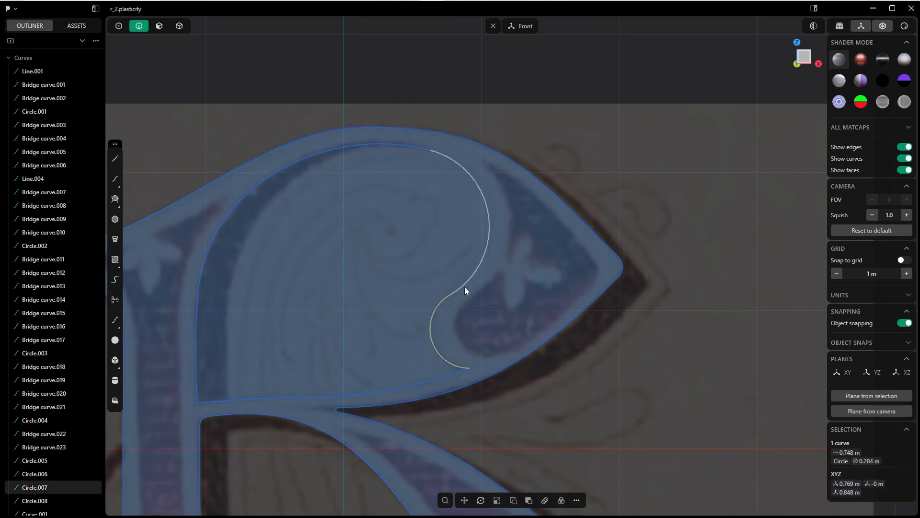
click(464, 289)
key(g)
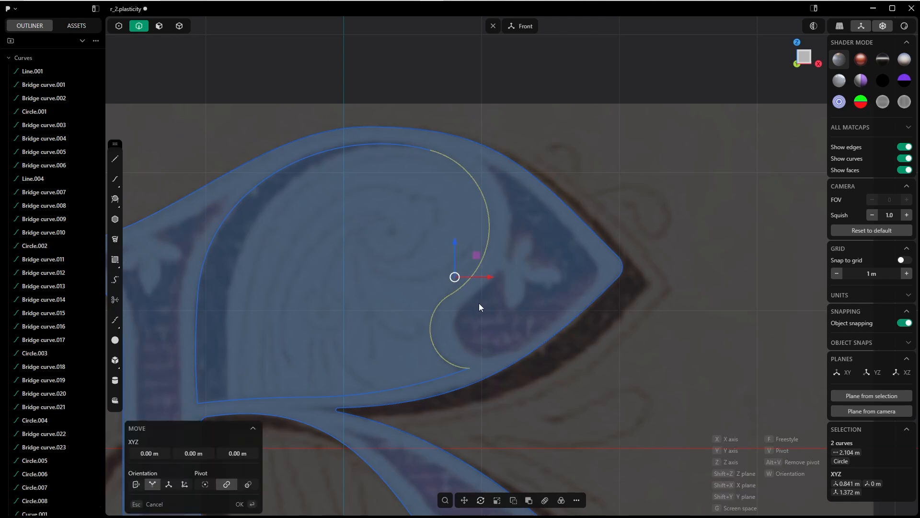
drag(492, 277, 533, 271)
click(239, 505)
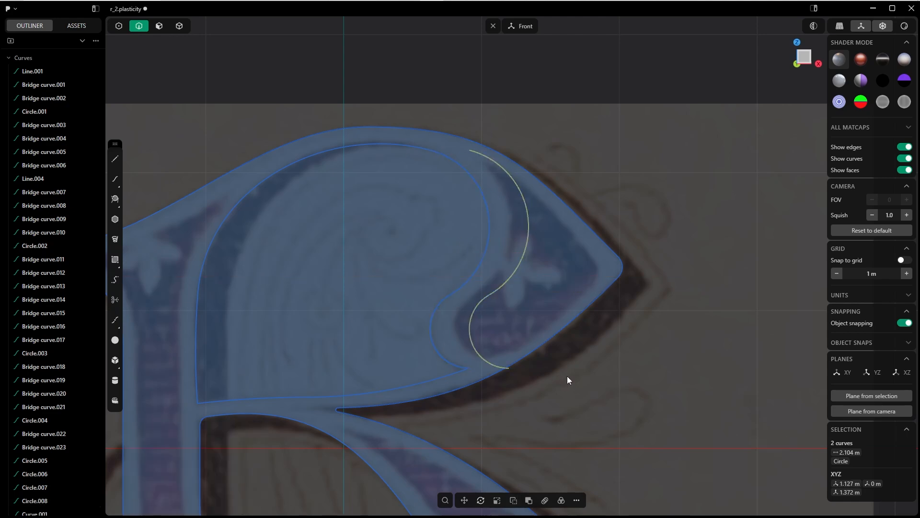
Scale the copied arcs down uniformly and move them back beside the original arcs, slightly lower.
key(s)
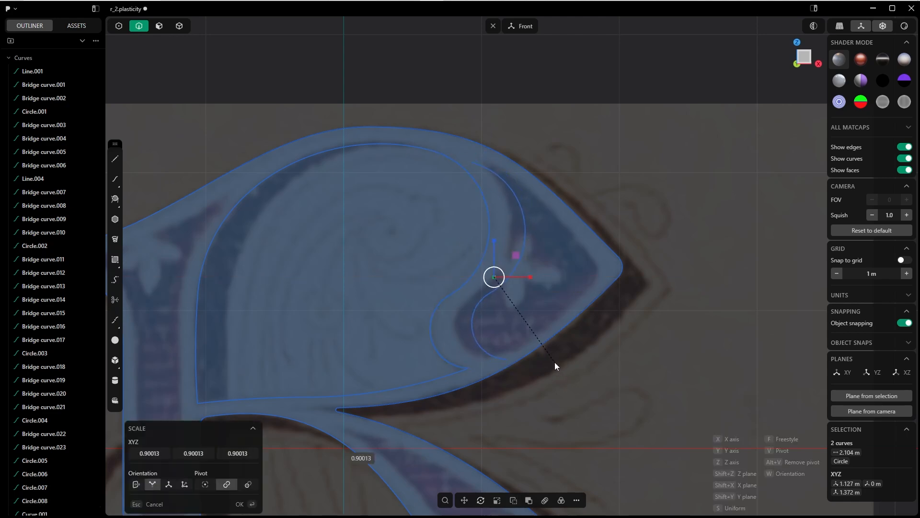
click(555, 361)
key(g)
drag(528, 278, 513, 277)
drag(478, 241, 479, 247)
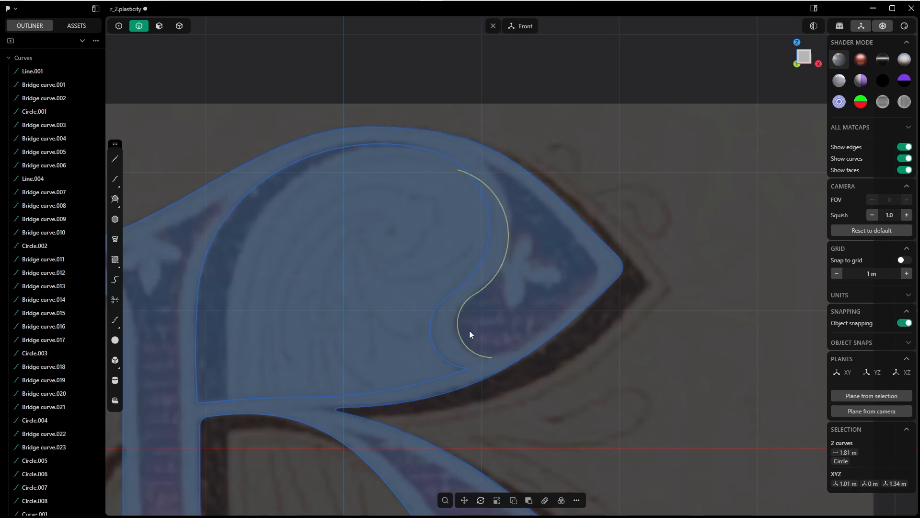
Rotate the copied arcs slightly toward the tip about a pivot on the small arc's lower part.
key(r)
key(v)
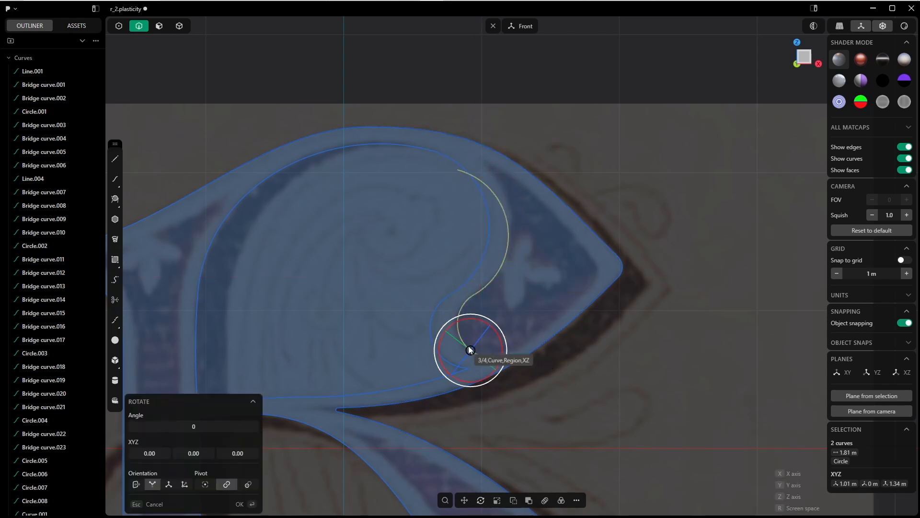
click(468, 346)
drag(475, 319, 476, 320)
right_click(476, 320)
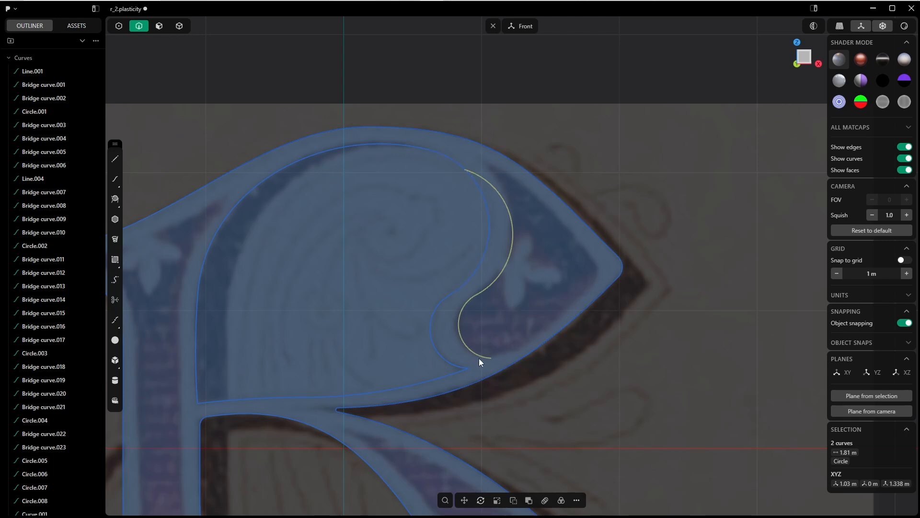
Stretch the copied arcs slightly lengthwise from the small arc's lower part with a non-uniform Freestyle Scale.
key(s)
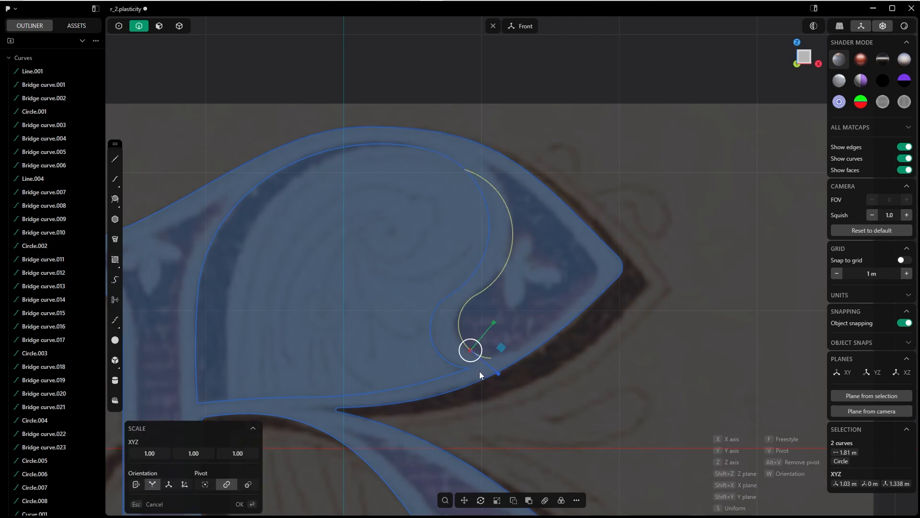
key(f)
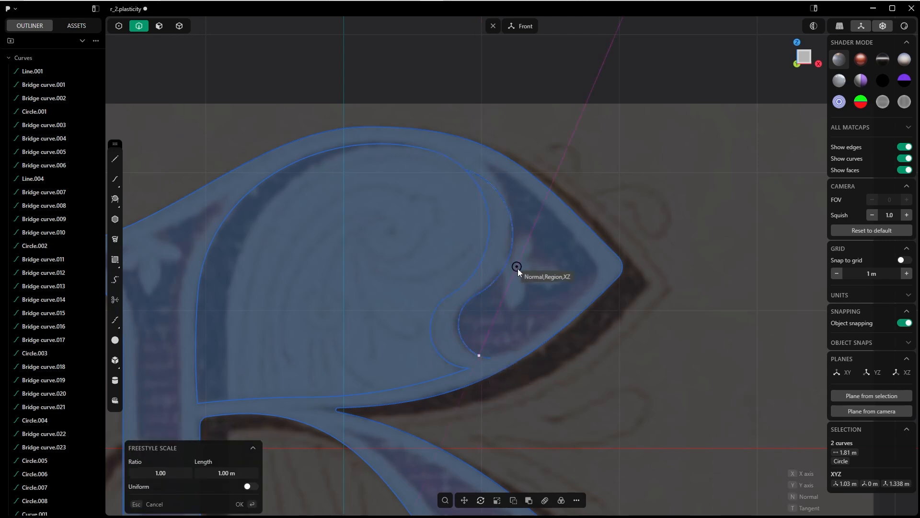
click(494, 279)
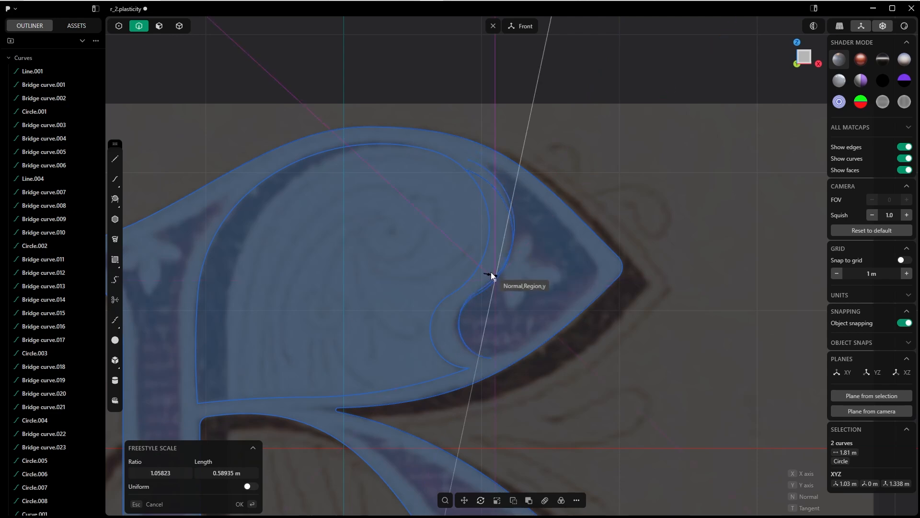
click(347, 410)
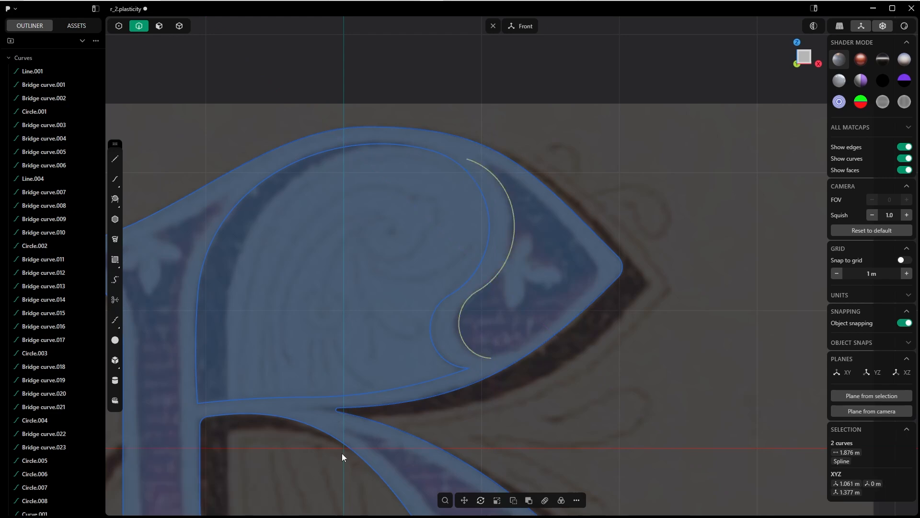
click(589, 357)
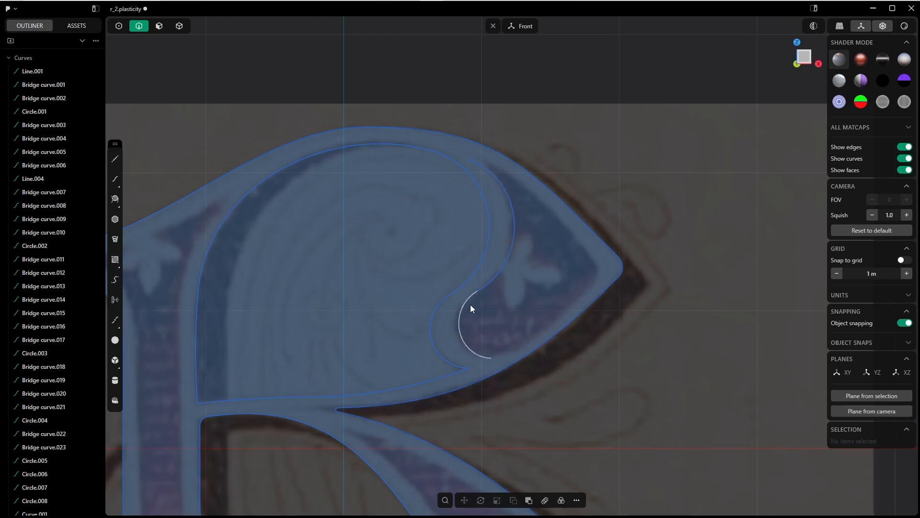
Draw a horizontal cutting line about 0.36 m long from the copied small arc and a short diagonal one from the large arc's lower part.
key(shift+a)
click(459, 323)
click(508, 323)
right_click(509, 323)
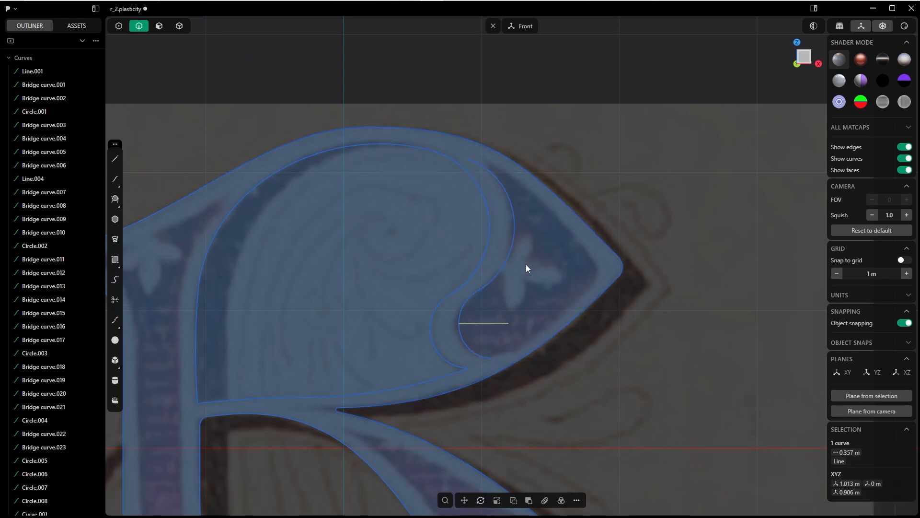
key(l)
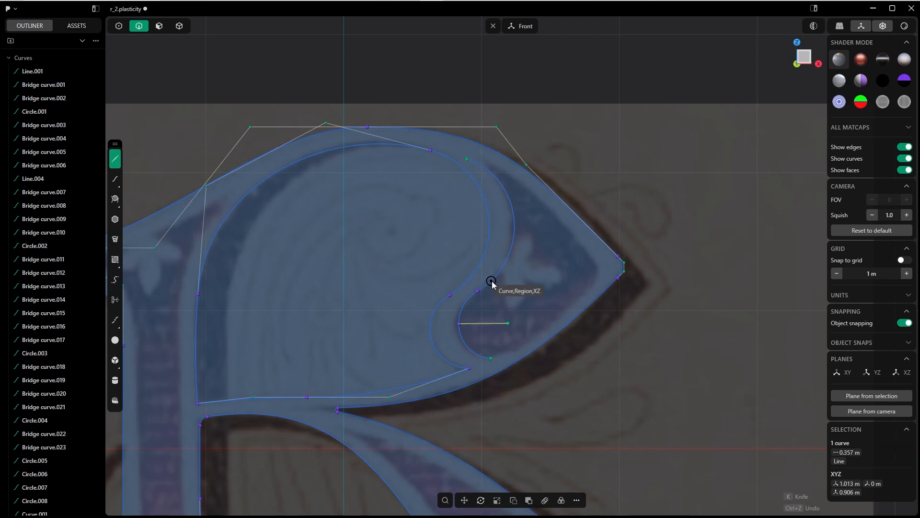
click(493, 278)
click(519, 303)
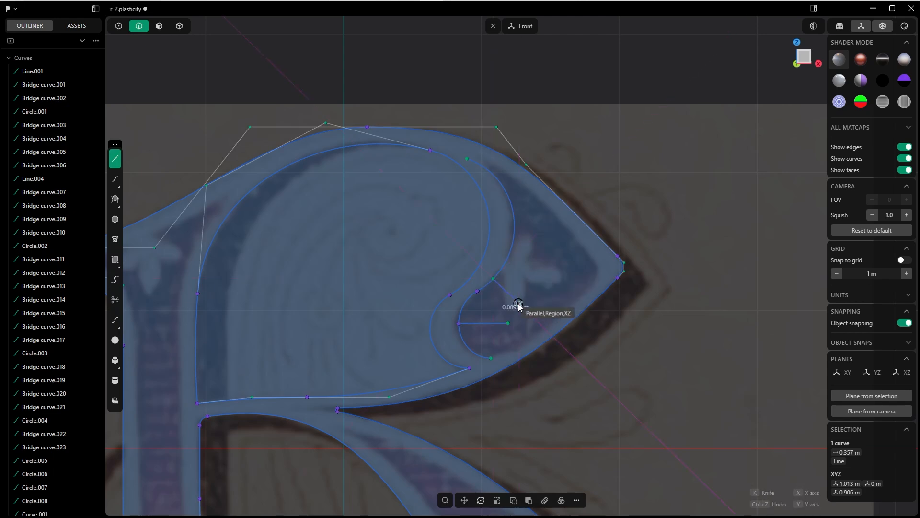
Trim away the copied arcs' stretch between the two cutting lines, together with the cutting lines themselves.
key(t)
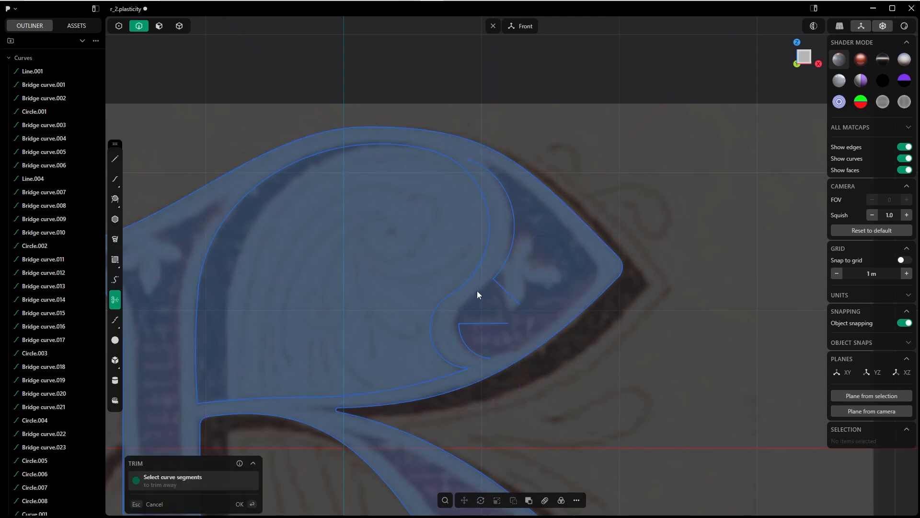
click(499, 324)
click(508, 293)
key(Escape)
key(Tab)
click(585, 259)
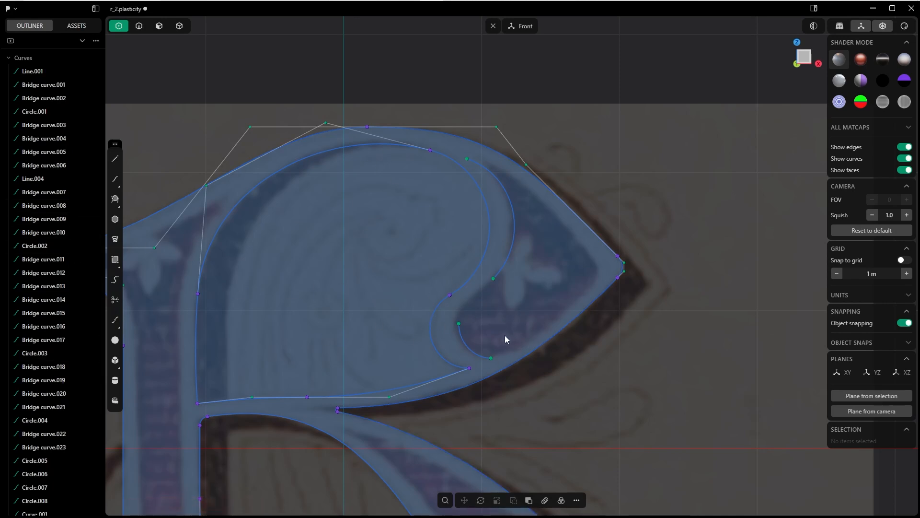
Nudge the trimmed small arc and the trimmed large arc slightly toward the original arcs.
key(Tab)
click(485, 345)
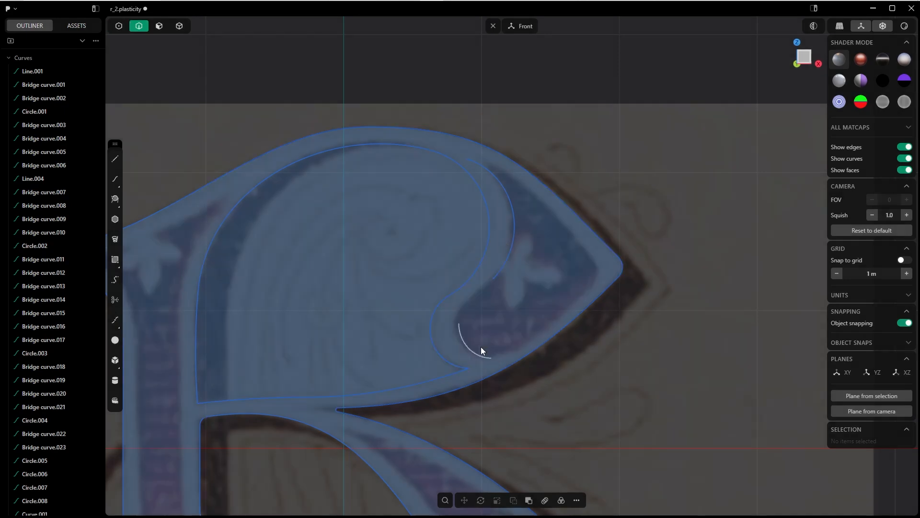
click(471, 349)
key(g)
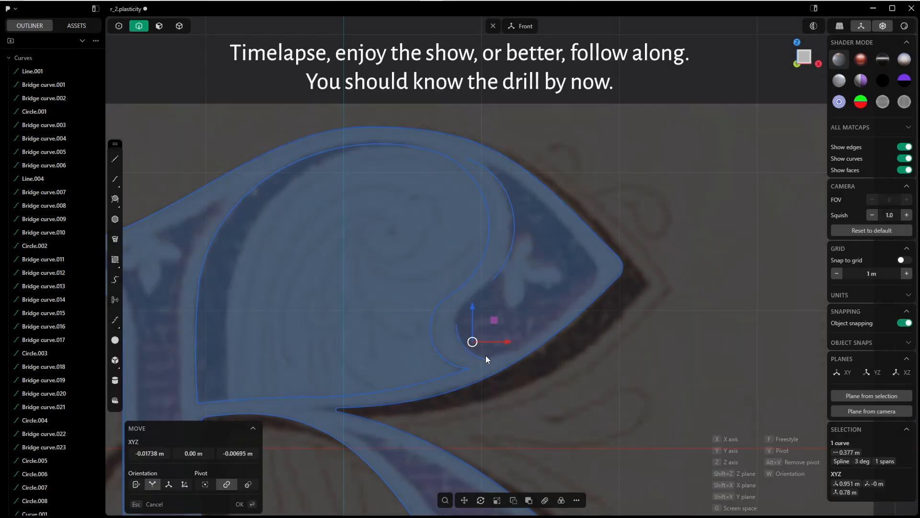
click(485, 355)
click(511, 220)
key(g)
click(513, 207)
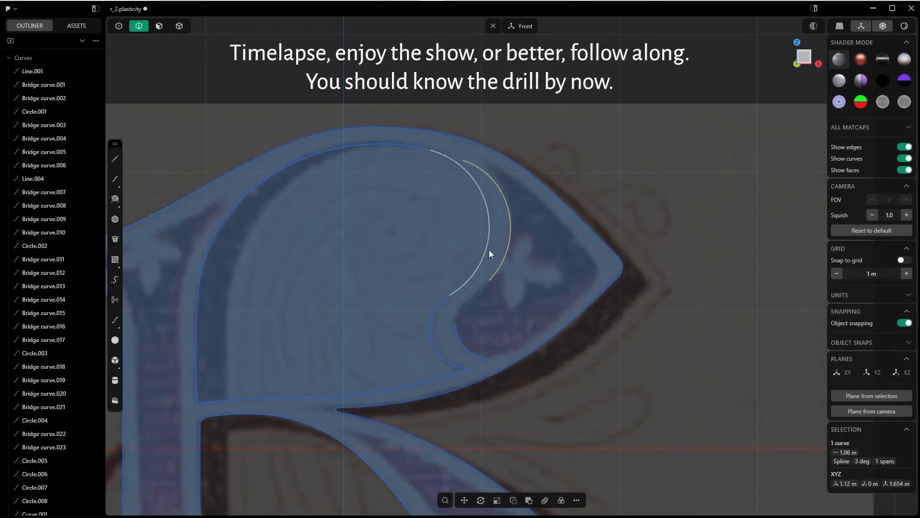
Stretch the copied large arc slightly upward from its lower end, using construction-plane orientation for the scale.
key(s)
key(f)
key(Escape)
key(s)
key(v)
click(494, 279)
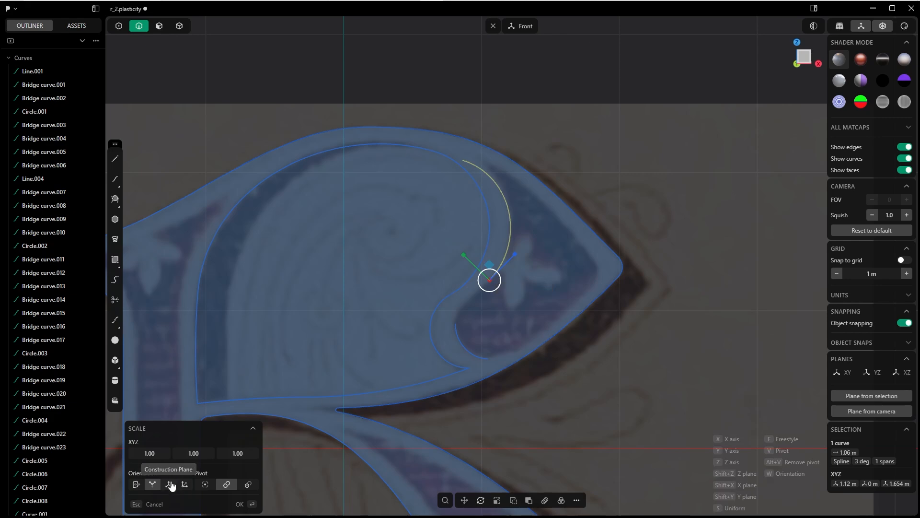
click(168, 485)
drag(489, 243, 484, 240)
right_click(485, 240)
click(548, 160)
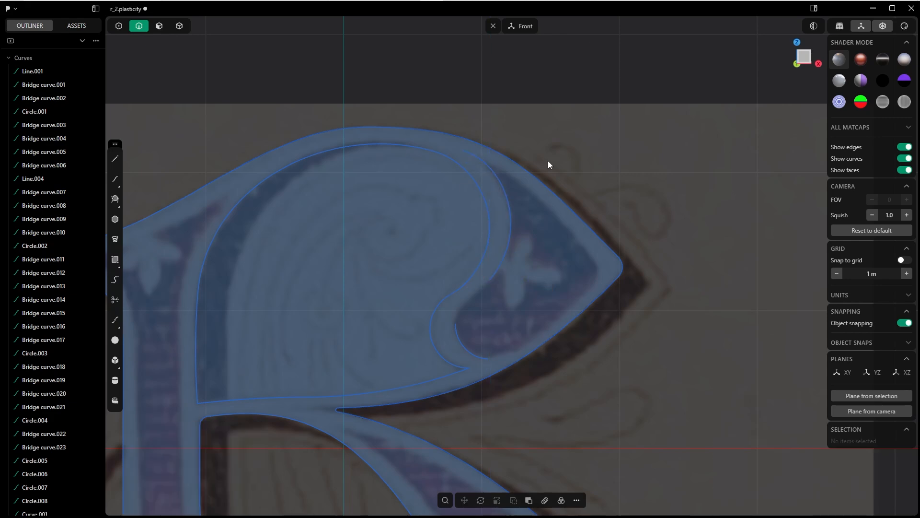
Draw a cutting line across the copied large arc's upper end and trim off the part beyond it.
key(shift+a)
click(480, 164)
click(565, 100)
key(t)
click(474, 154)
right_click(472, 298)
Bridge the copied small arc's upper end to the large arc's lower end with G2 curvature at both ends.
key(1)
click(456, 325)
shift+click(490, 280)
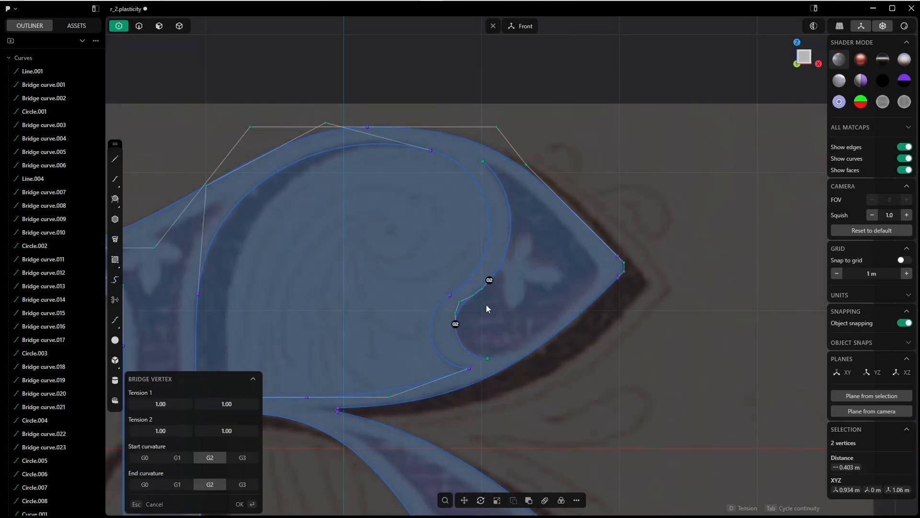
right_click(558, 310)
Draw a horizontal guide line about 1.14 m long from inside the bowl's tip outward past the outline.
shift+middle_drag(558, 311, 538, 321)
key(shift+a)
click(559, 306)
click(717, 307)
right_click(594, 420)
Rotate the guide line upward about its inner end so it runs diagonally across the bowl's tip.
key(g)
key(v)
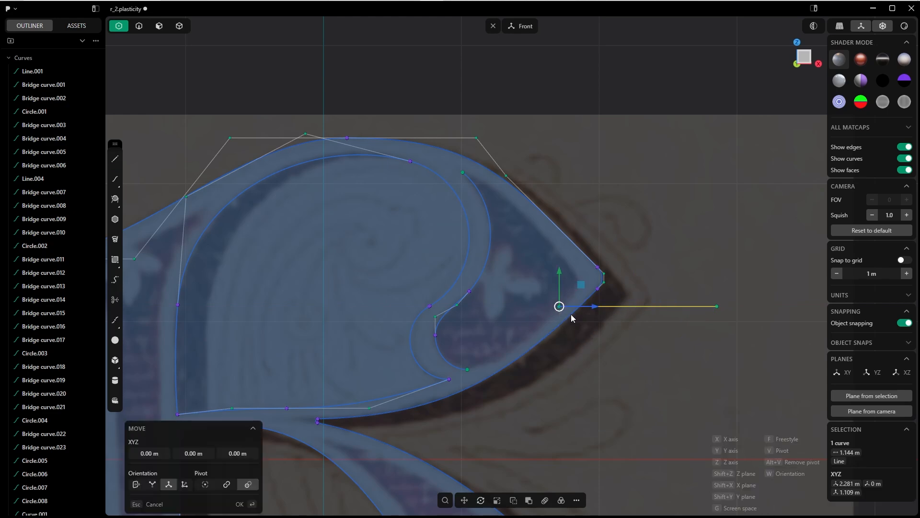
key(r)
key(v)
click(560, 306)
ctrl+drag(594, 296, 598, 276)
right_click(577, 271)
Duplicate the diagonal guide line and rotate the copy to descend across the first one at the bowl's tip.
key(shift+d)
right_click(269, 476)
key(r)
right_click(694, 239)
Try a bridge from the copied large arc's upper end to the descending guide line's inner end, and delete that curve.
click(462, 172)
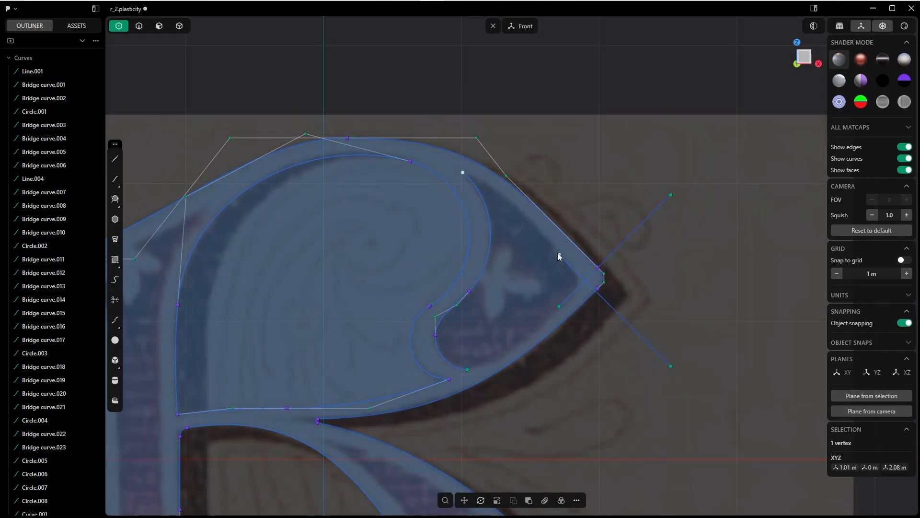
shift+click(559, 255)
key(b)
key(Tab)
key(Tab)
key(Tab)
key(Tab)
right_click(552, 271)
key(Tab)
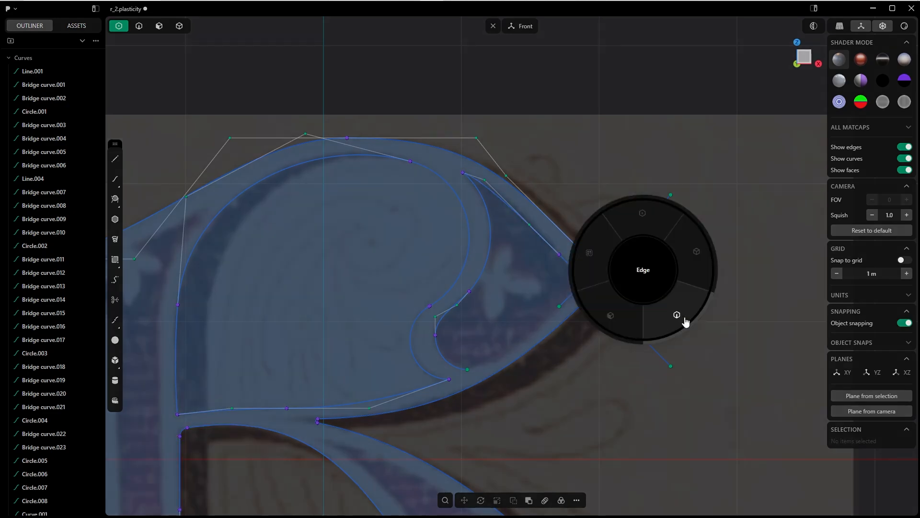
click(684, 320)
click(529, 225)
key(x)
Rotate the descending guide line slightly steeper about its inner end.
click(628, 323)
key(r)
drag(589, 255, 588, 272)
key(Escape)
key(r)
right_click(587, 273)
Bridge the descending guide line's inner end to the copied large arc's upper end, tangent to the guide line, and delete that guide line.
key(1)
click(559, 255)
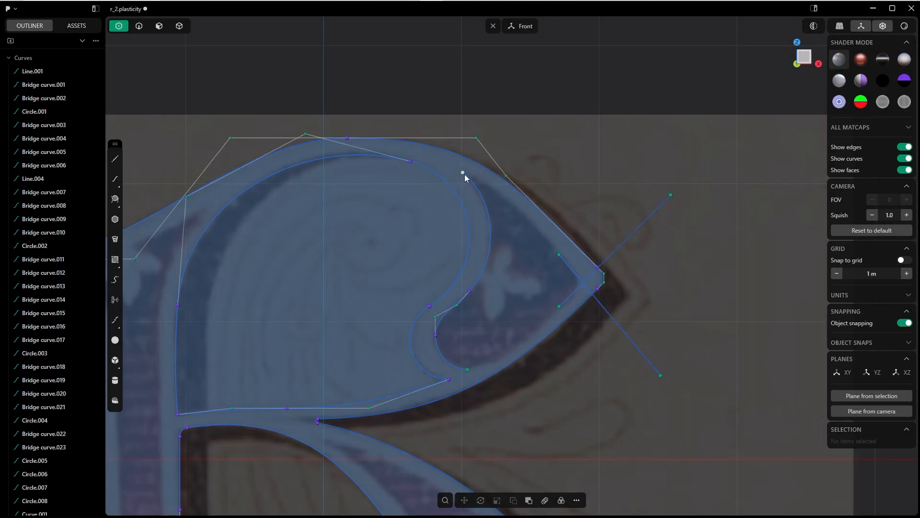
shift+click(463, 173)
key(b)
key(Tab)
key(Tab)
key(Tab)
key(Tab)
key(Tab)
key(d)
right_click(551, 304)
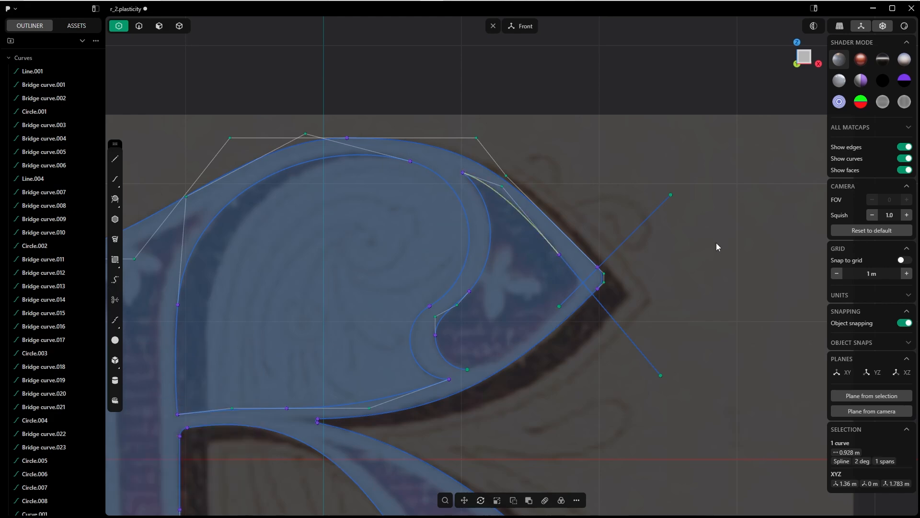
key(2)
click(623, 331)
key(x)
Try a G1 bridge from the remaining guide line's inner end to the copied small arc's lower end, and delete that curve.
click(563, 304)
key(1)
click(560, 307)
shift+click(467, 369)
key(b)
key(Tab)
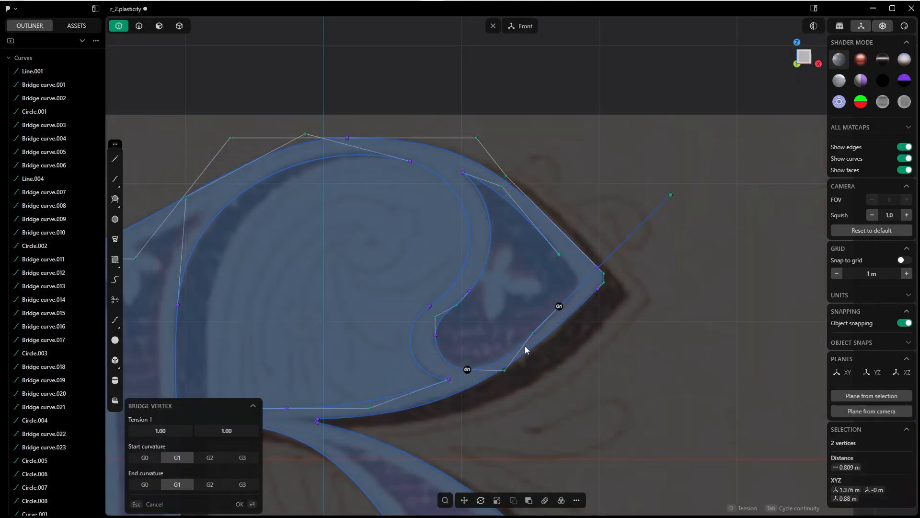
right_click(533, 355)
key(2)
click(553, 323)
key(x)
Rotate the remaining guide line 10° steeper about its inner end.
click(574, 292)
text(rr5)
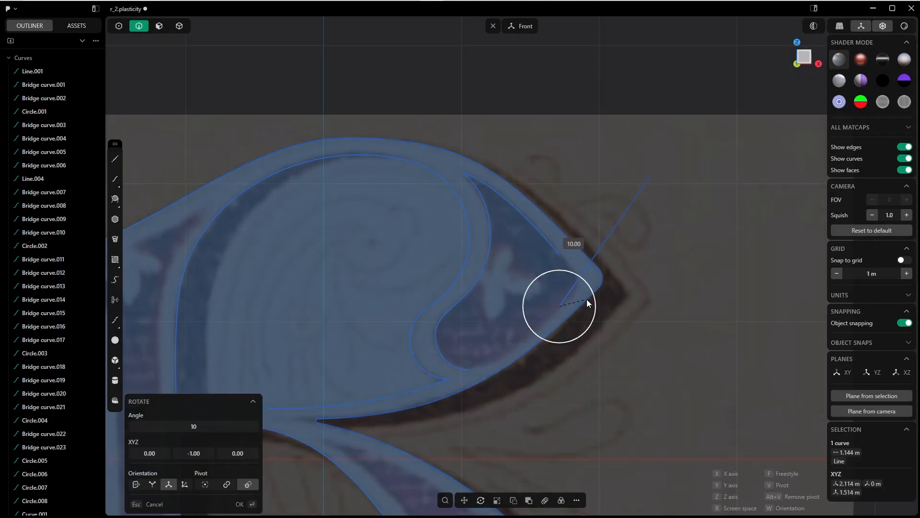
right_click(587, 298)
Bridge the rotated guide line's inner end to the copied small arc's lower end and delete the guide line.
key(Tab)
click(559, 306)
shift+click(467, 369)
key(b)
key(Tab)
key(Tab)
key(Tab)
click(240, 509)
key(2)
click(580, 282)
key(x)
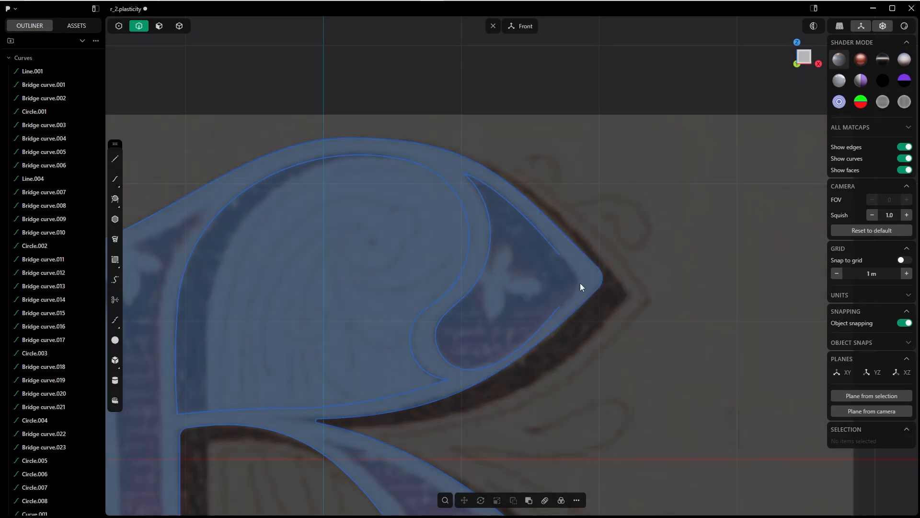
Bridge the open ends of the leaf-shaped field's upper and lower curves at its pointed tip.
key(1)
click(559, 307)
shift+click(559, 254)
key(b)
key(d)
click(253, 500)
scroll(452, 347, up, 2)
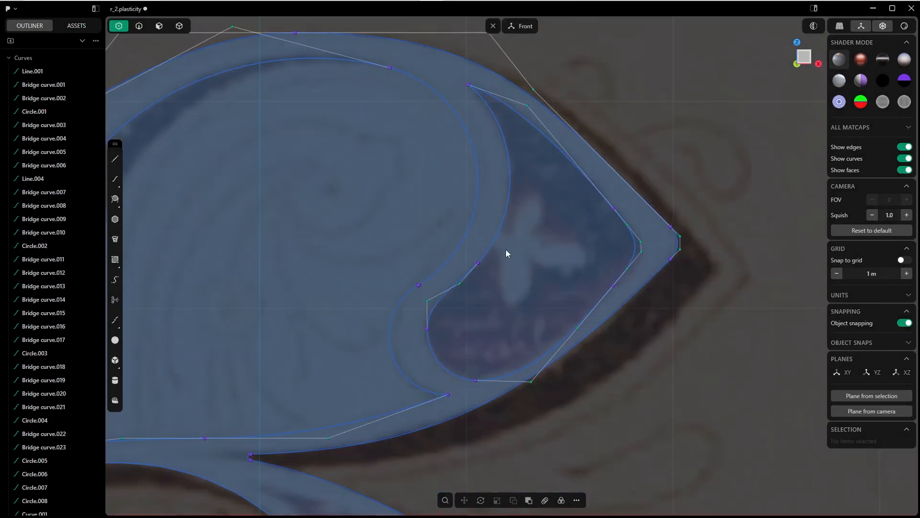
Draw a circle about 3.05 m in radius on the front plane, centred over the lower part of the letter's stem side.
scroll(511, 253, down, 3)
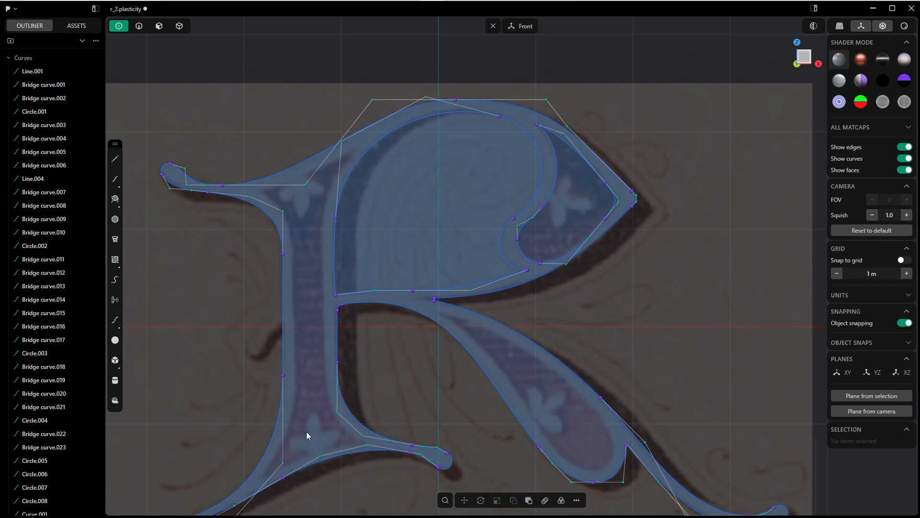
shift+middle_drag(518, 211, 476, 185)
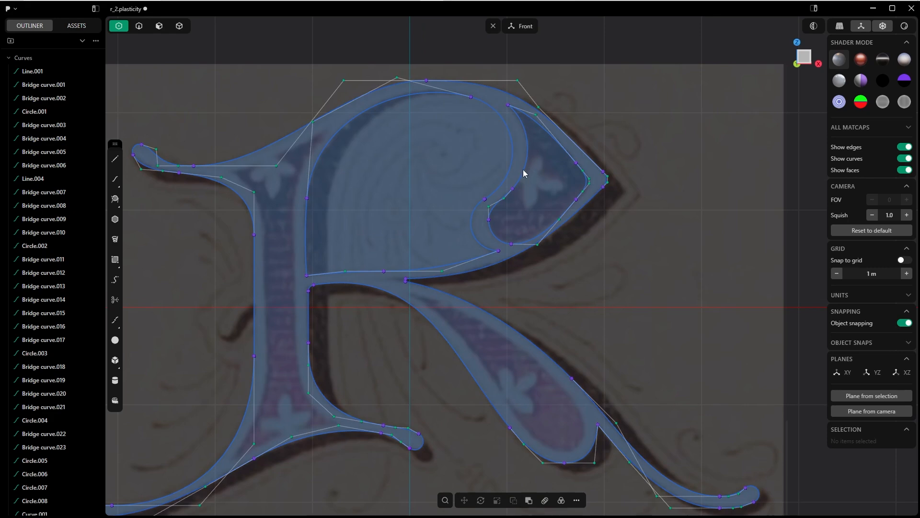
shift+middle_drag(580, 291, 524, 224)
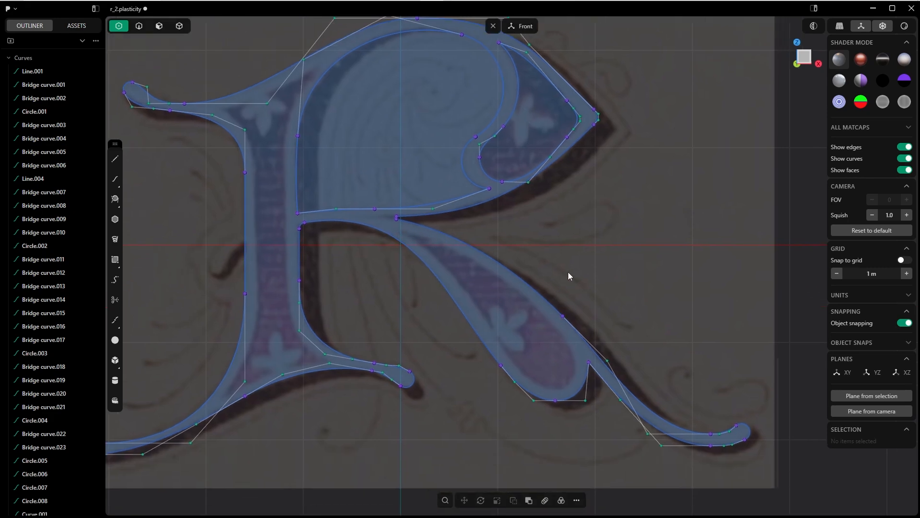
scroll(568, 271, down, 5)
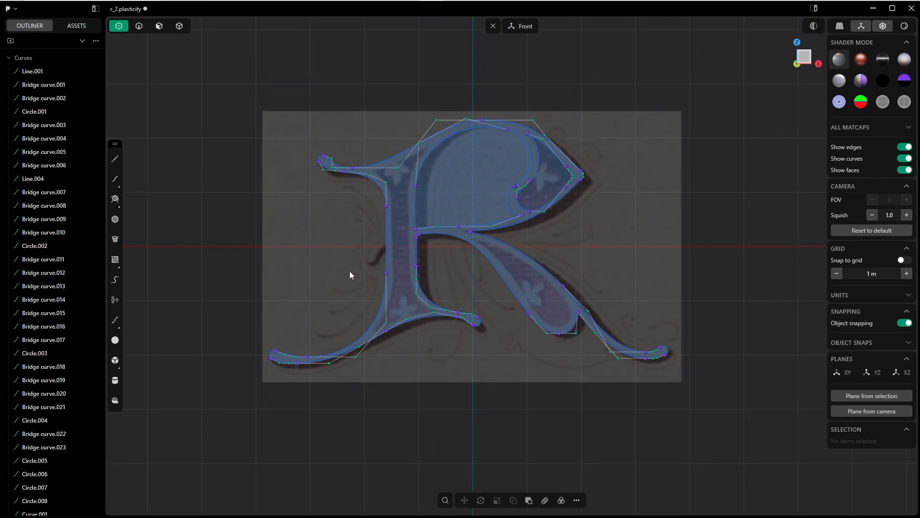
key(l)
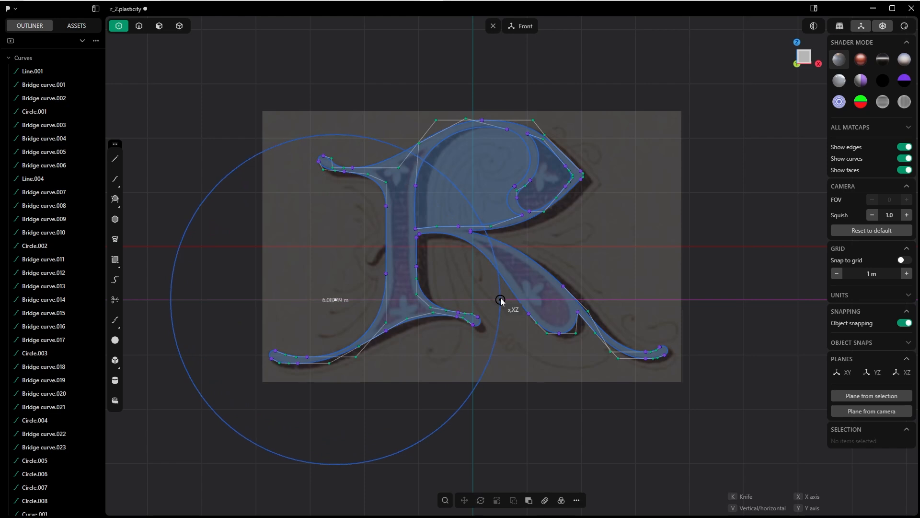
click(500, 300)
scroll(489, 298, down, 3)
Move the circle about 1.785 m in X and -1.824 m in Z so its edge follows the leg's upper outline.
key(g)
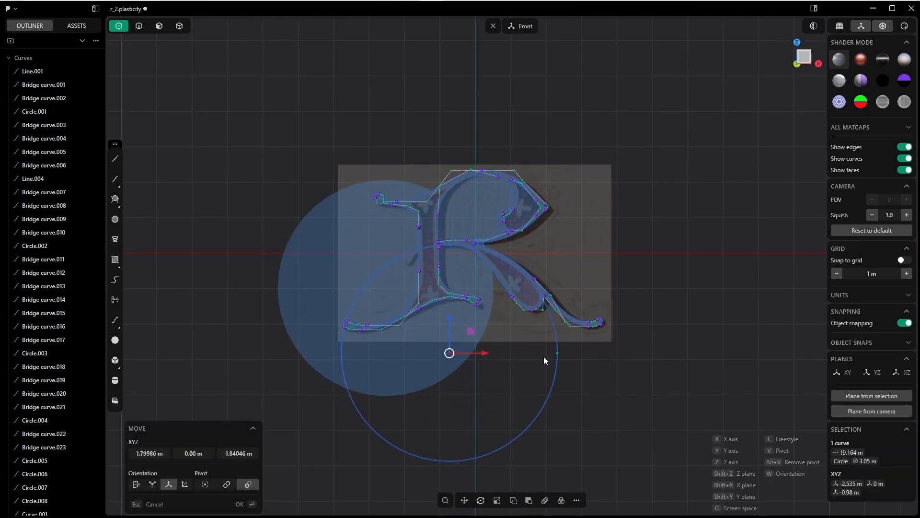
scroll(543, 355, up, 4)
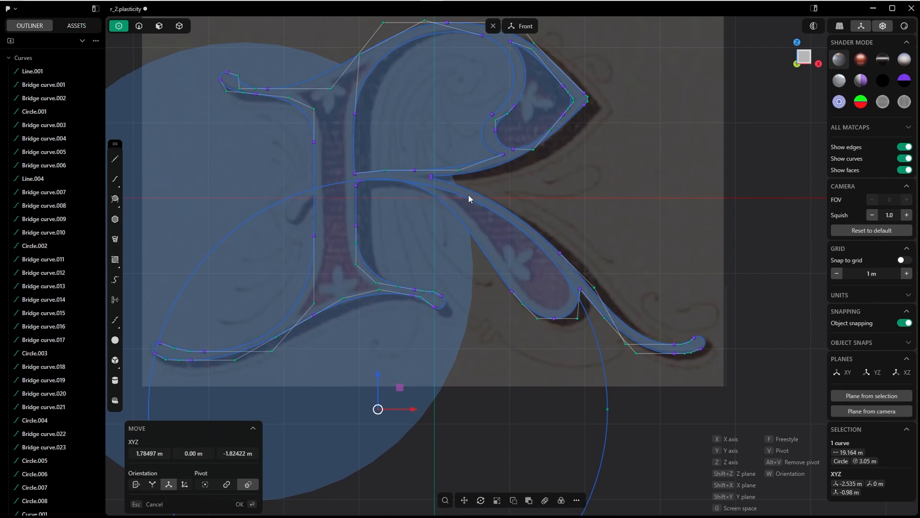
scroll(525, 214, down, 2)
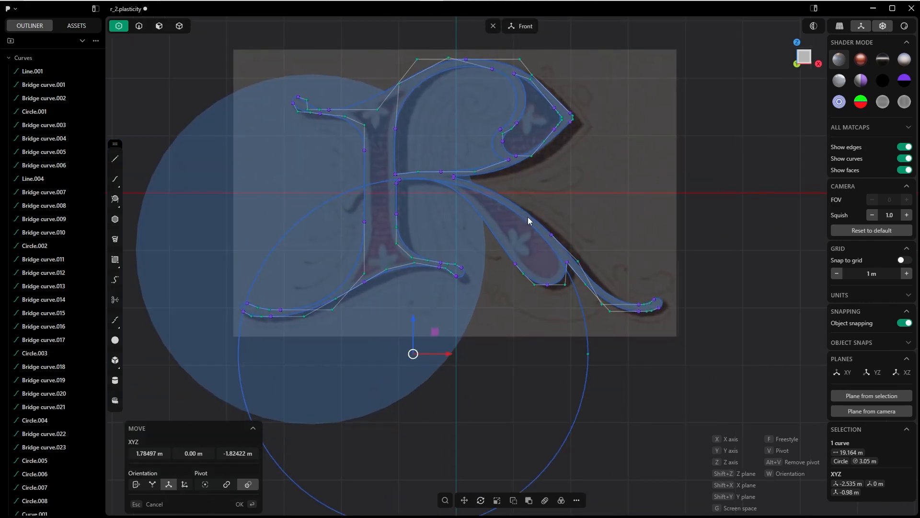
click(543, 248)
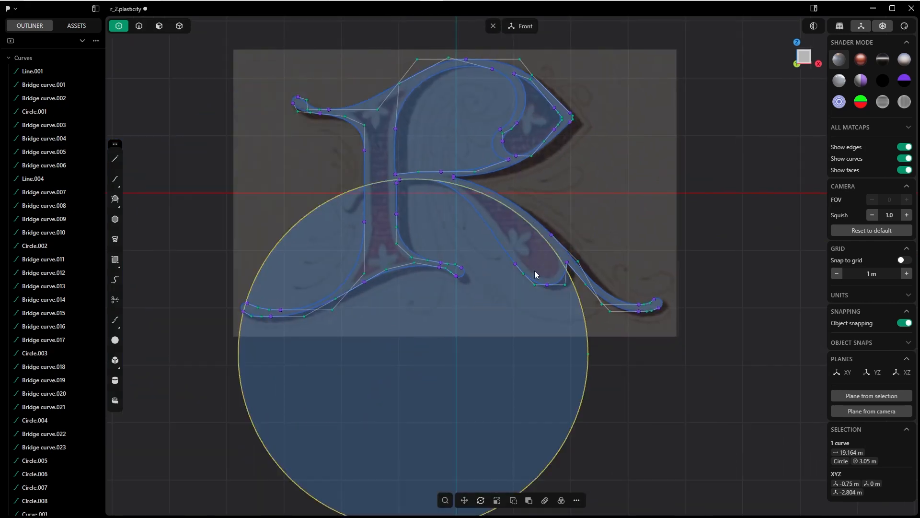
Place a copy of the circle beside the letter, about 6.87 m away in negative X.
scroll(532, 269, down, 1)
key(g)
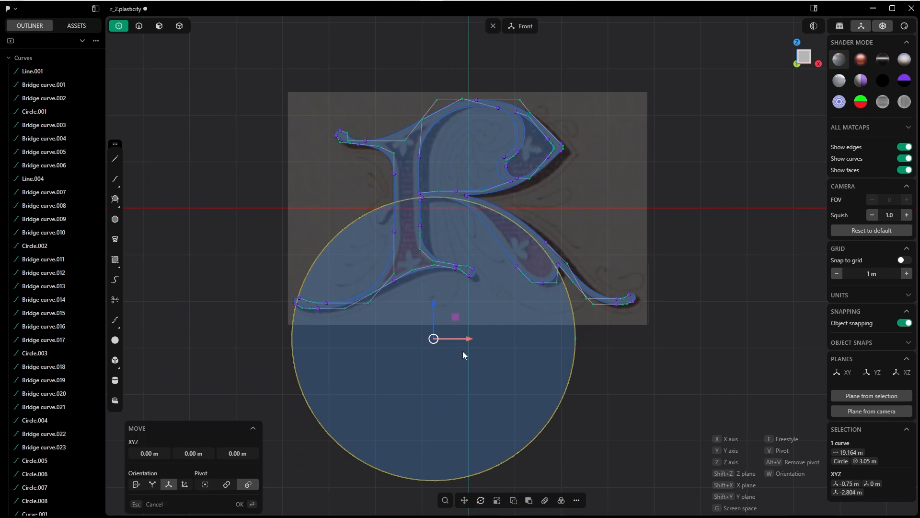
drag(469, 343, 149, 344)
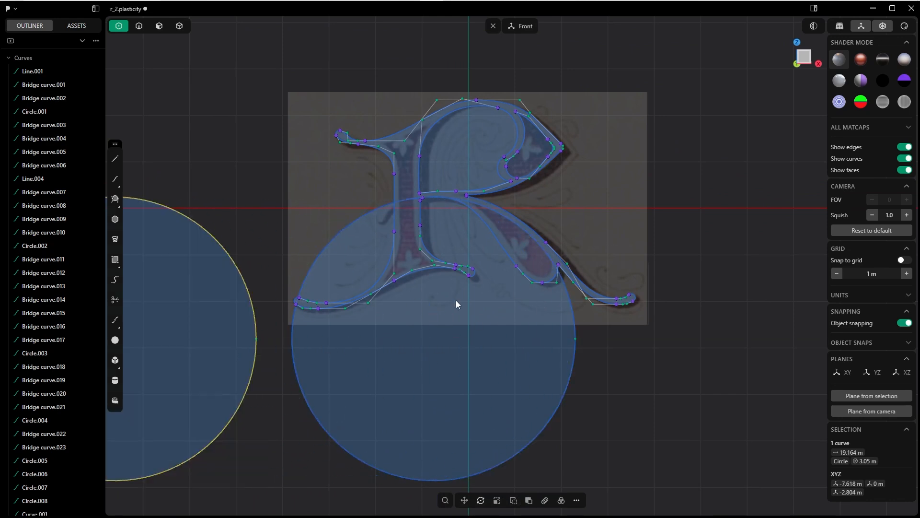
key(Delete)
Draw two guide lines outward from the original circle's edge, at the leg's narrow start and near its rounded end.
scroll(510, 194, up, 6)
key(l)
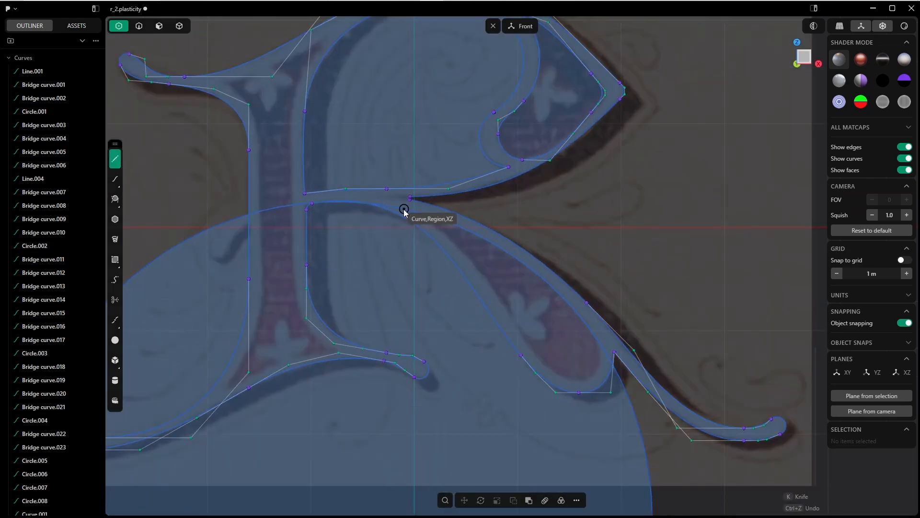
click(405, 209)
click(414, 100)
click(593, 334)
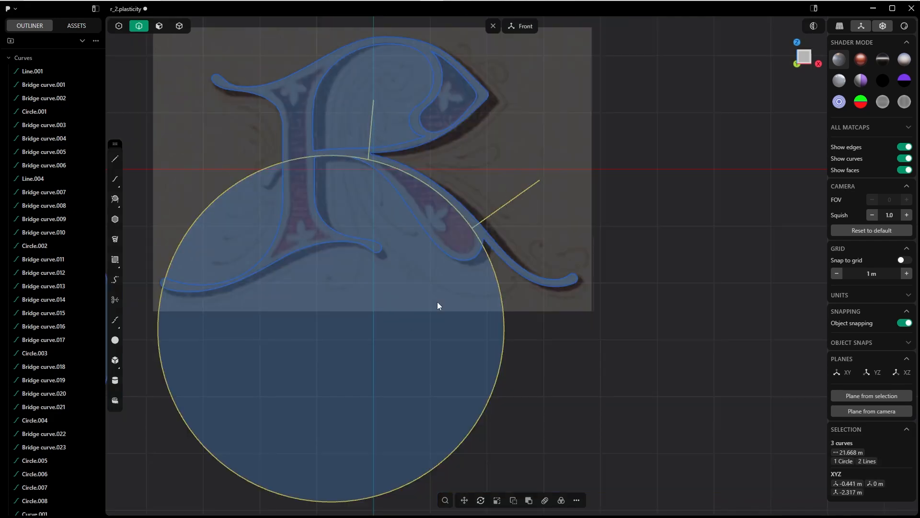
Isolate the circle with its two guide lines and trim away everything except the arc between the lines.
key(shift+h)
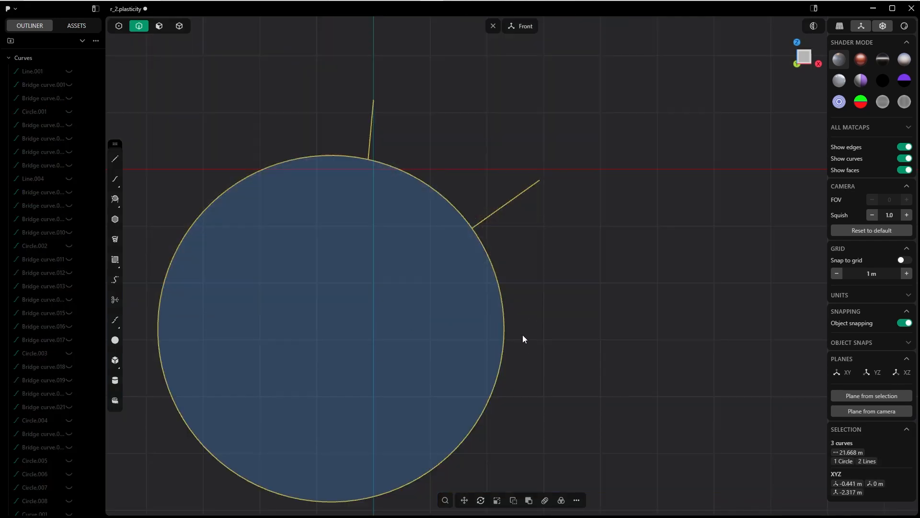
click(574, 235)
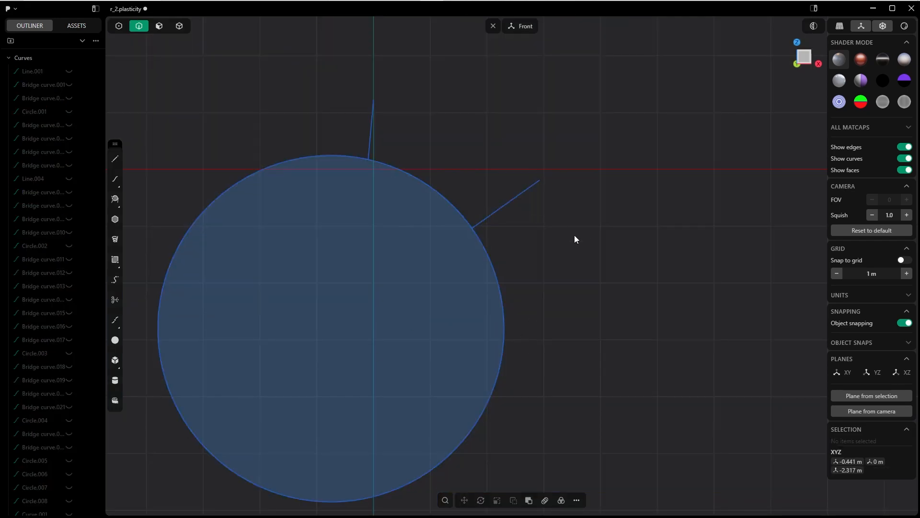
key(t)
click(316, 158)
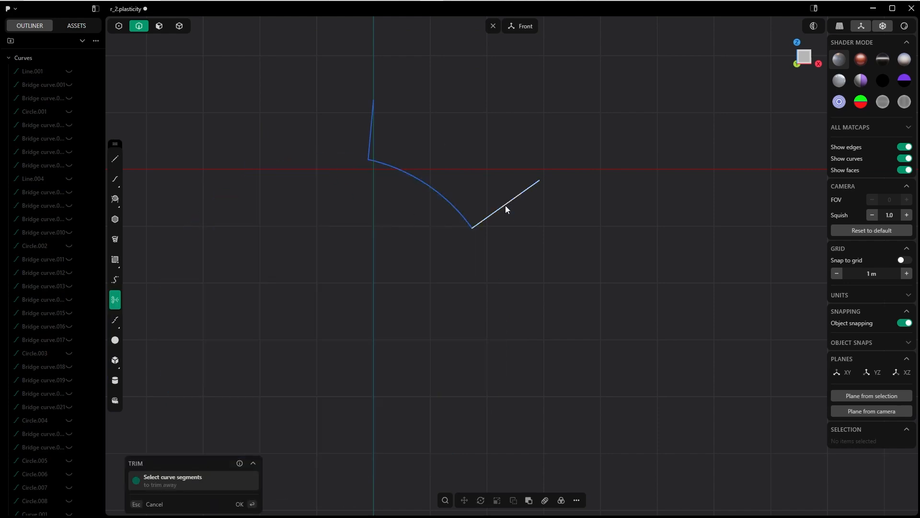
click(372, 135)
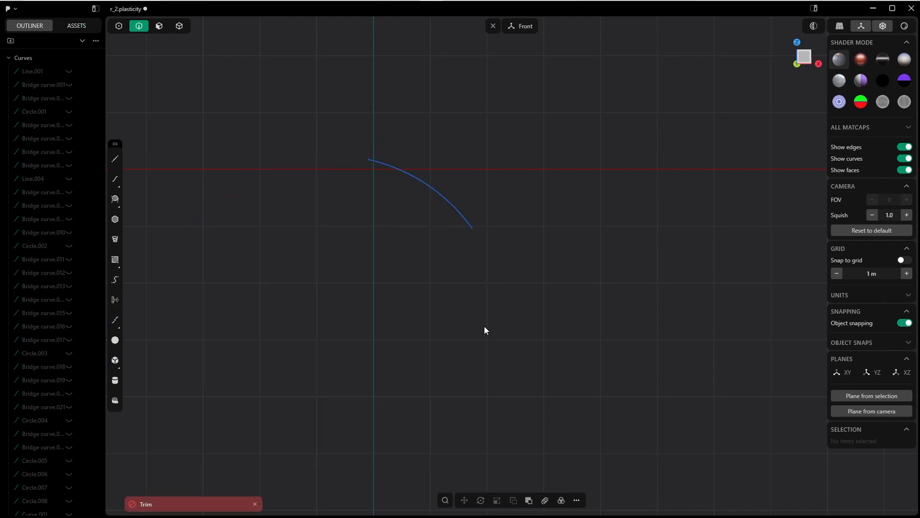
Unhide all curves and move the copied circle about 5.92 m in X and 0.365 m in Z onto the leg's lower edge.
key(alt+h)
scroll(484, 325, down, 3)
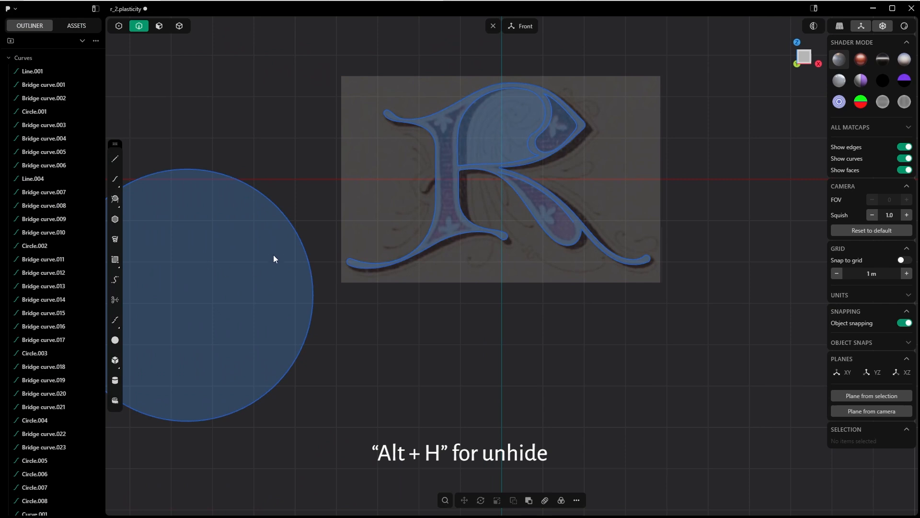
click(308, 315)
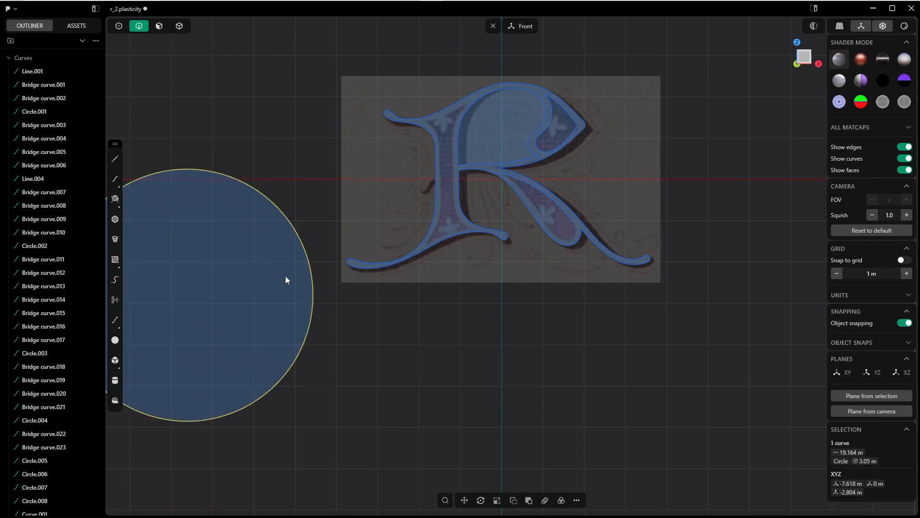
key(g)
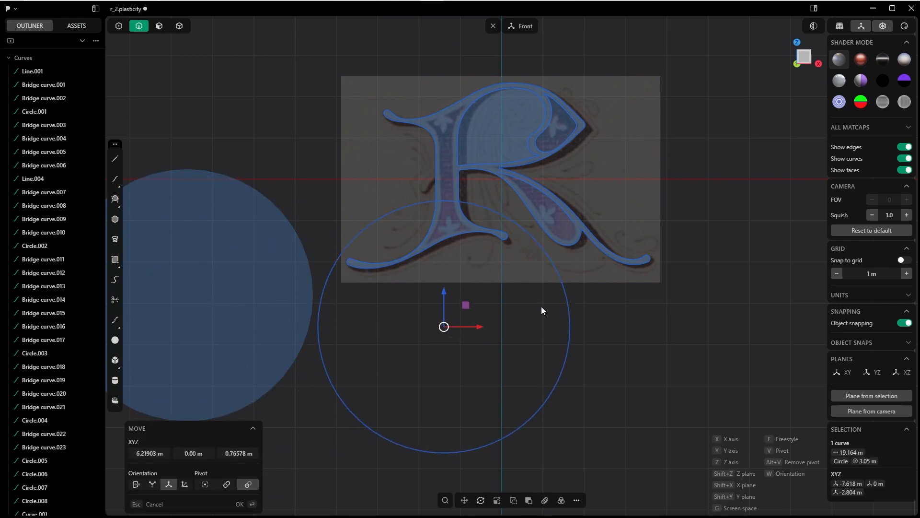
scroll(529, 266, up, 1)
scroll(529, 266, up, 5)
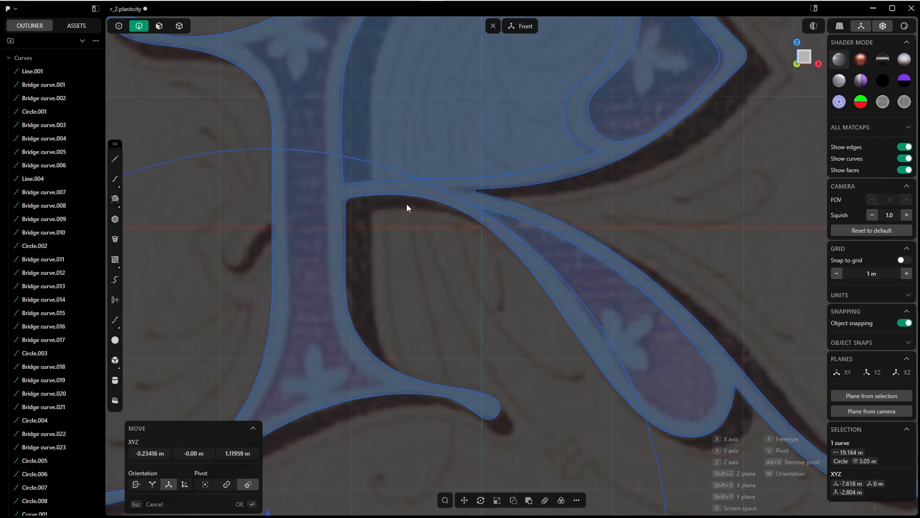
scroll(410, 208, up, 3)
click(460, 261)
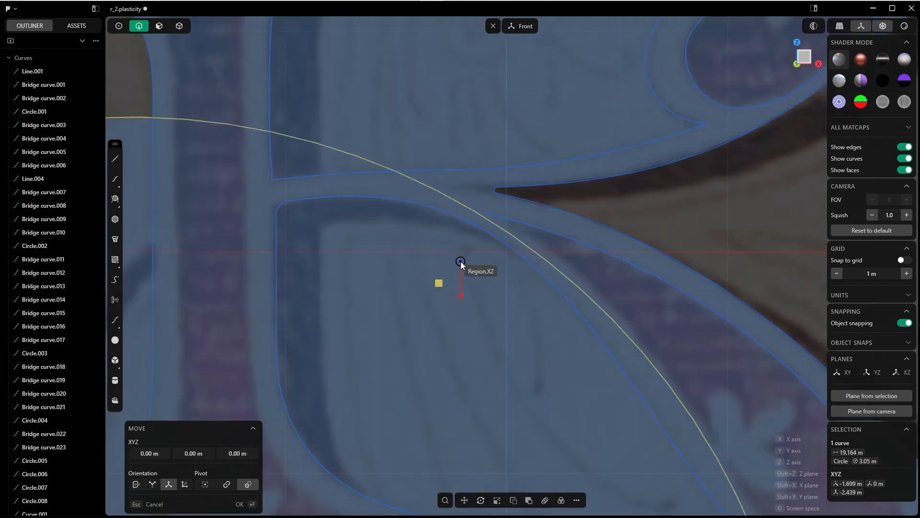
Nudge the copied circle from a pivot near the leg's narrow start so its edge meets the leg arc's upper end.
click(478, 218)
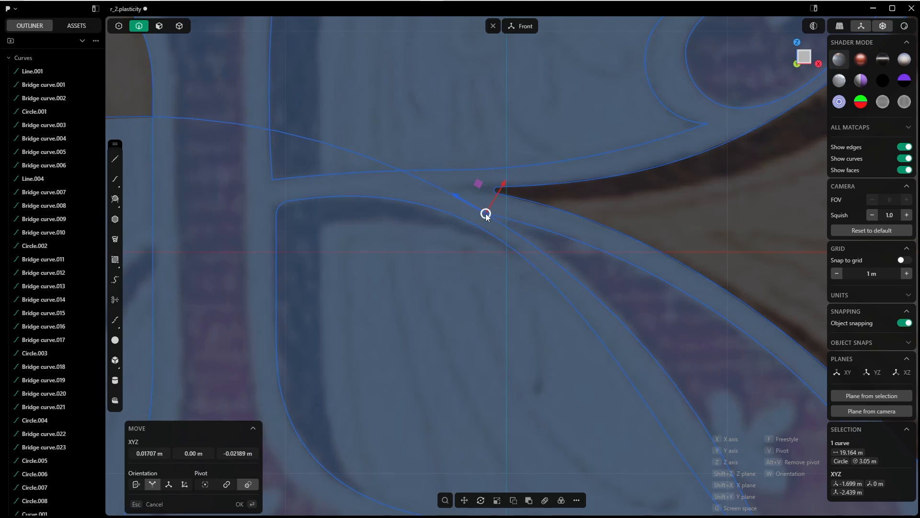
click(232, 505)
scroll(595, 308, down, 6)
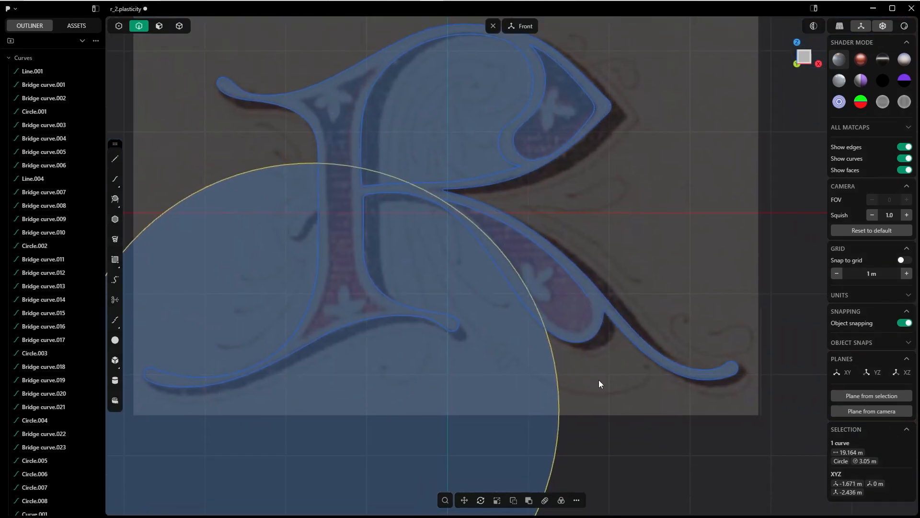
click(596, 378)
Draw a horizontal guide line about 0.31 m long from the copied circle's edge across the leg's flower.
scroll(562, 371, up, 3)
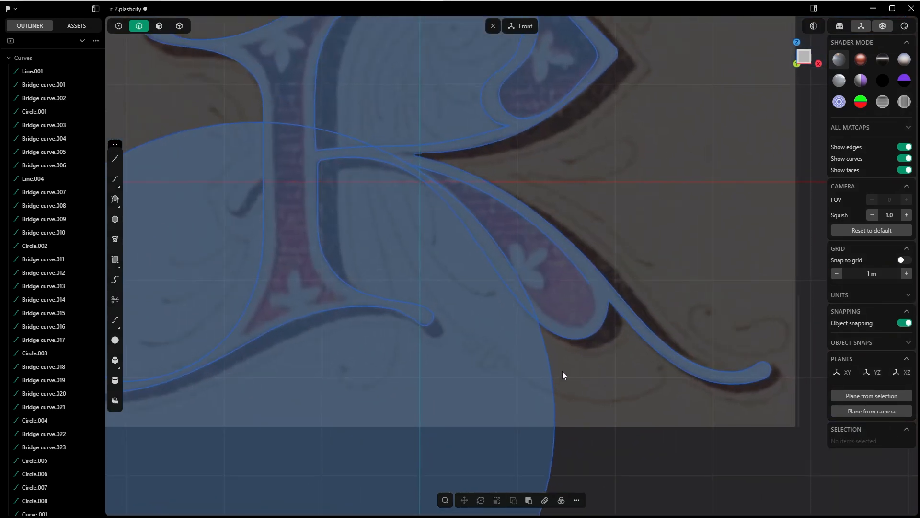
key(l)
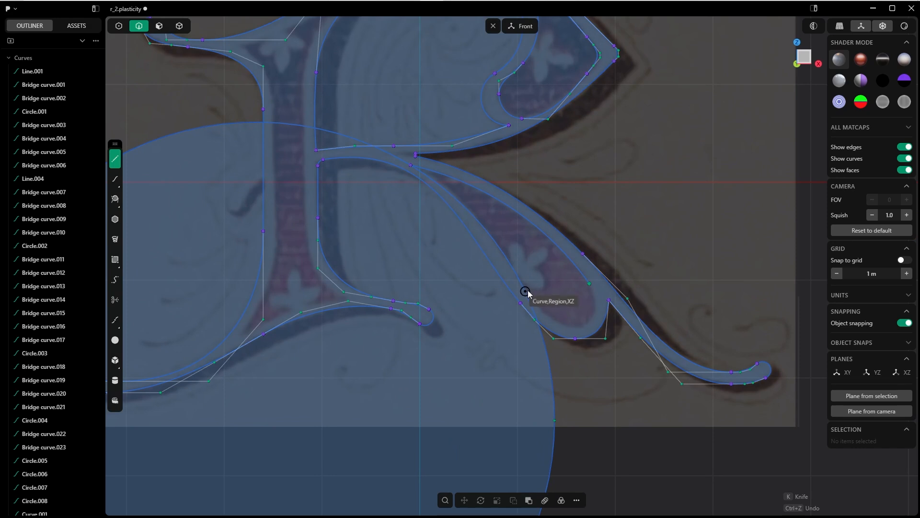
click(517, 276)
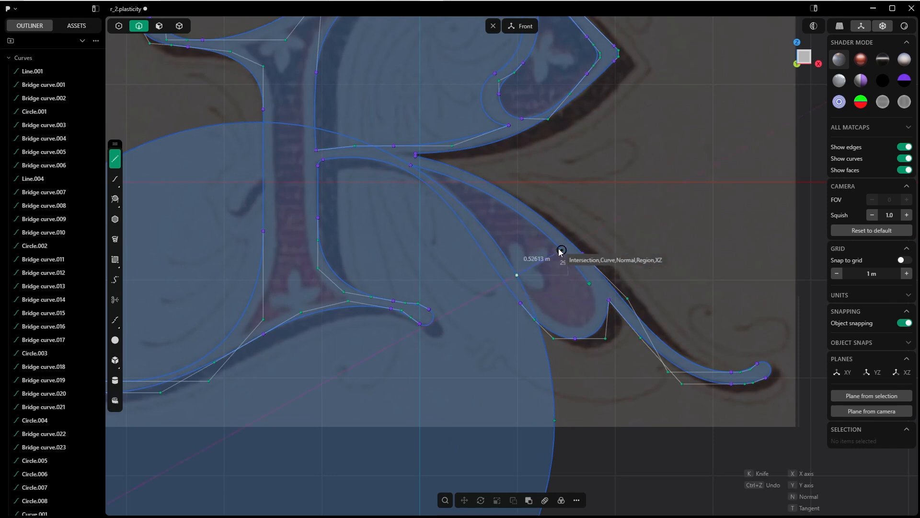
click(548, 275)
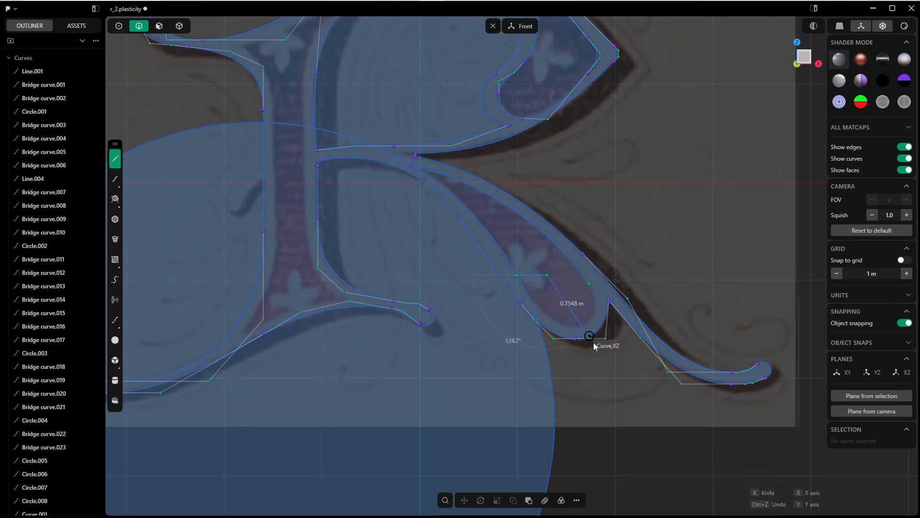
key(Escape)
Isolate the leg arc, the short guide line and the copied circle.
click(430, 168)
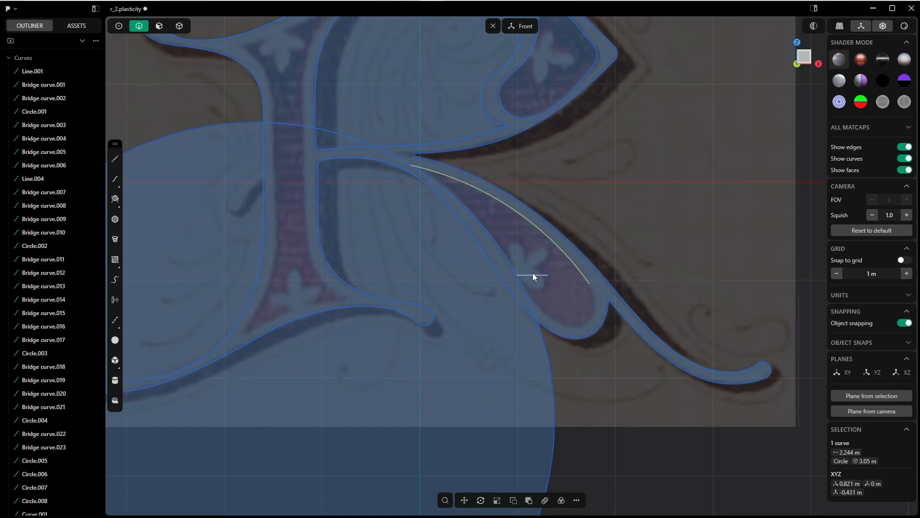
shift+click(533, 275)
shift+click(516, 265)
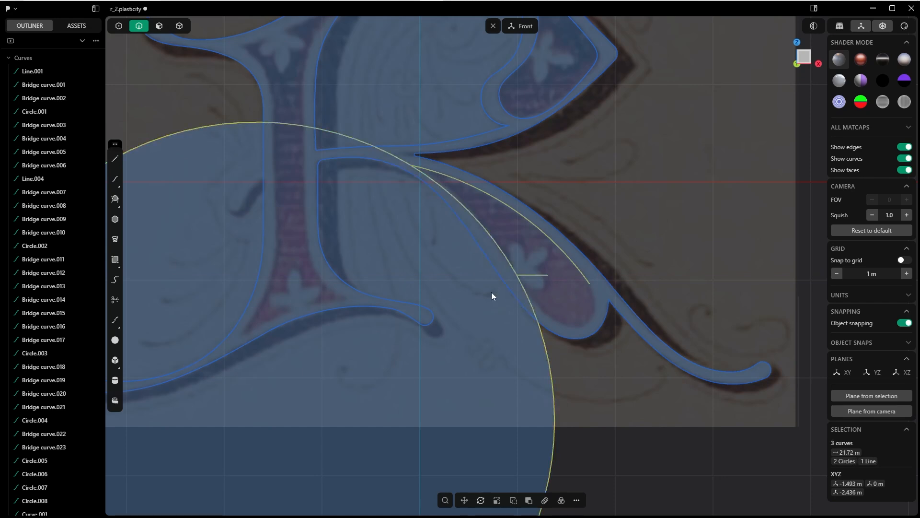
key(shift+h)
click(608, 165)
scroll(525, 153, down, 5)
shift+middle_drag(524, 149, 542, 120)
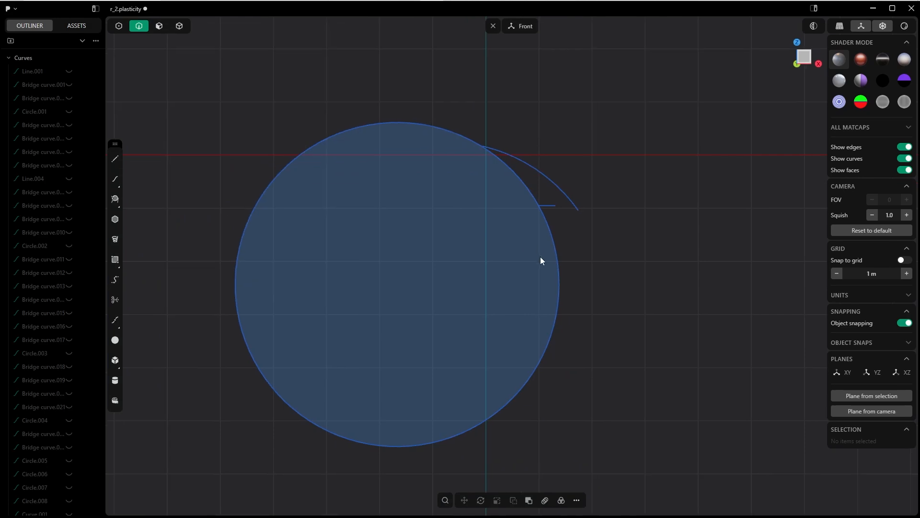
Trim the copied circle to the arc between the leg arc's upper end and the guide line, and remove that line.
key(t)
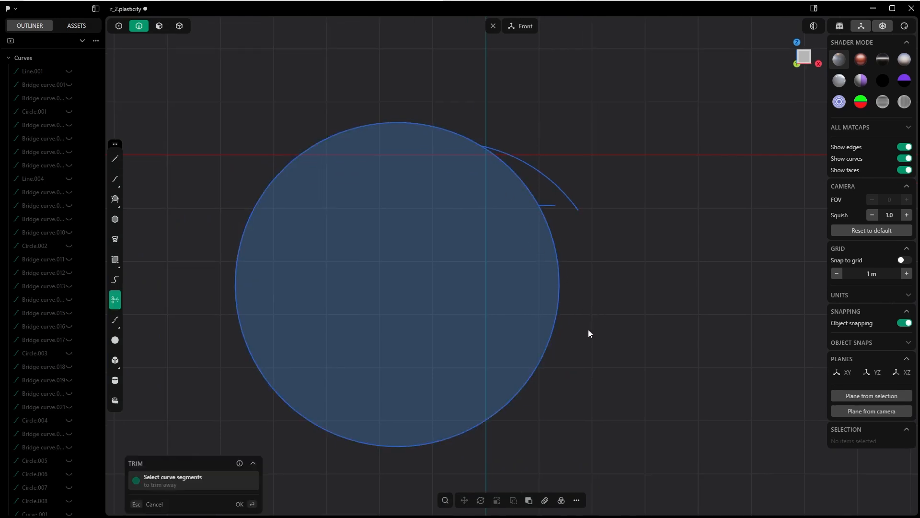
click(555, 324)
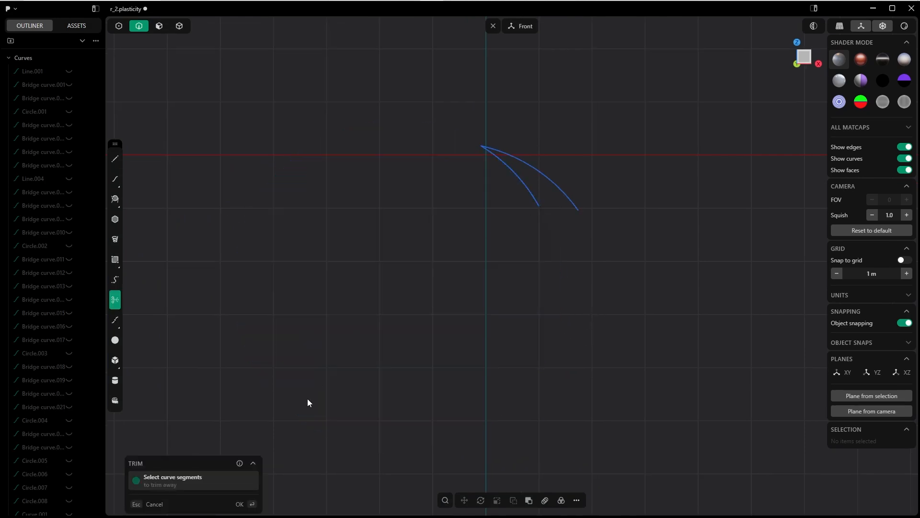
click(239, 504)
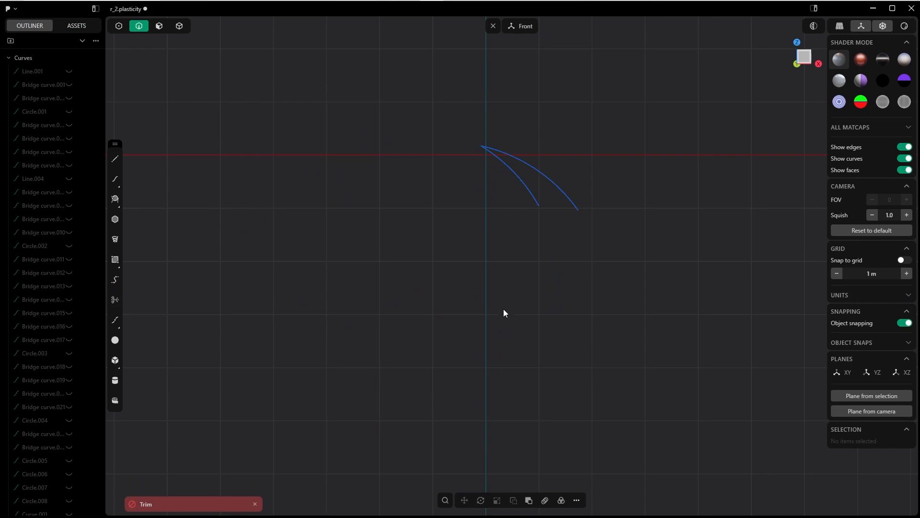
Show all the hidden curves and the reference image again around the letter's leg.
key(alt+h)
shift+middle_drag(481, 238, 426, 332)
scroll(478, 258, up, 1)
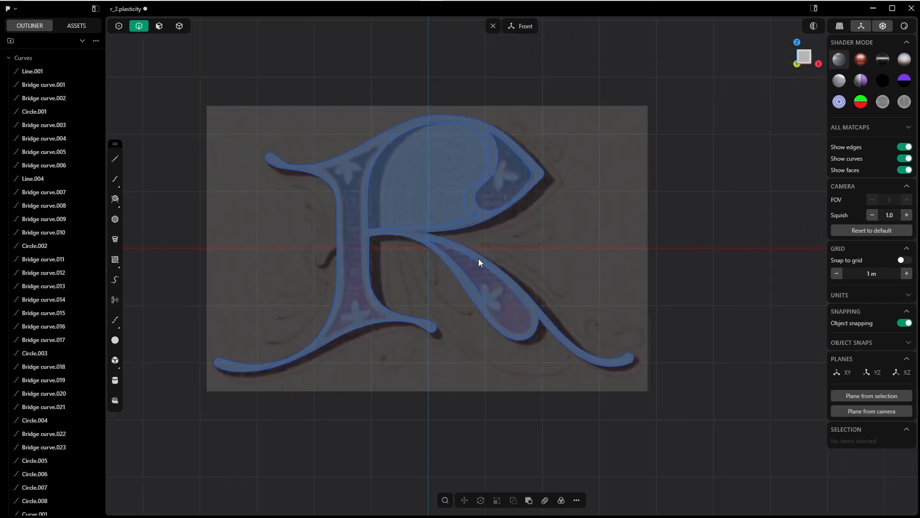
scroll(479, 257, up, 5)
shift+middle_drag(478, 297, 482, 213)
shift+middle_drag(541, 171, 432, 137)
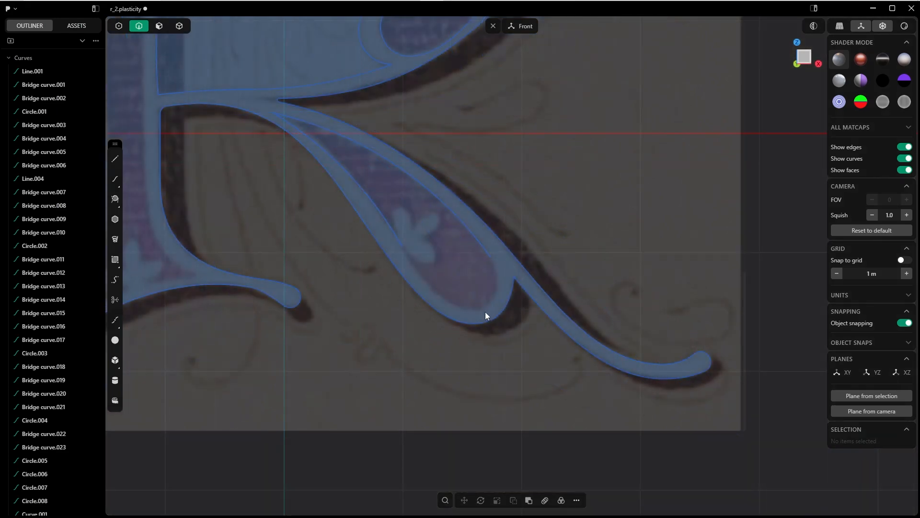
Draw a guide line about 0.8 m long at 135° from the rounded lower end of the leg's inner ornament.
key(shift+a)
click(484, 306)
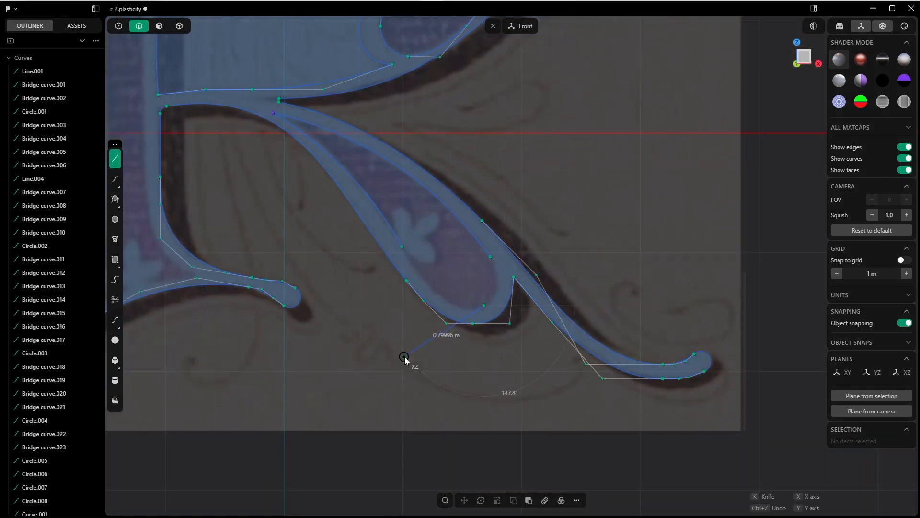
key(Tab)
key(Tab)
text(135)
key(Return)
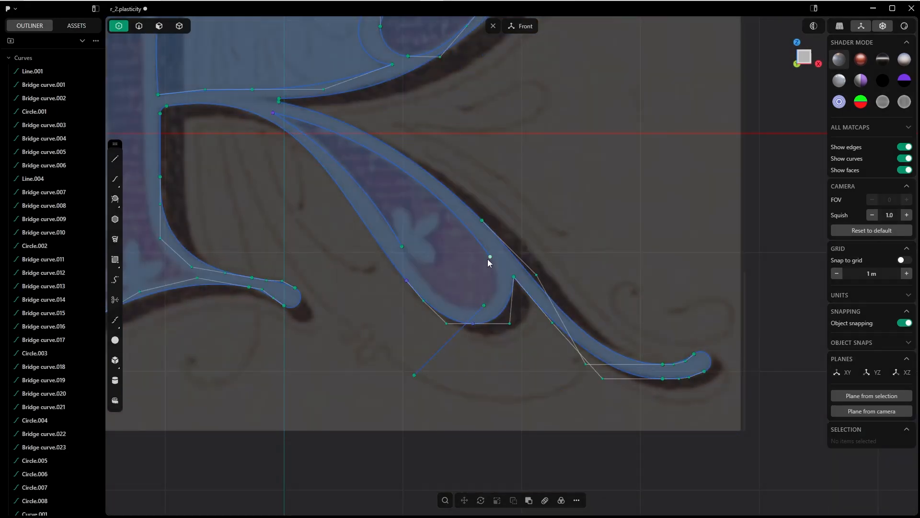
Bridge the leg's outer inner arc end to the guide line's start with G1 curvature at both ends.
key(b)
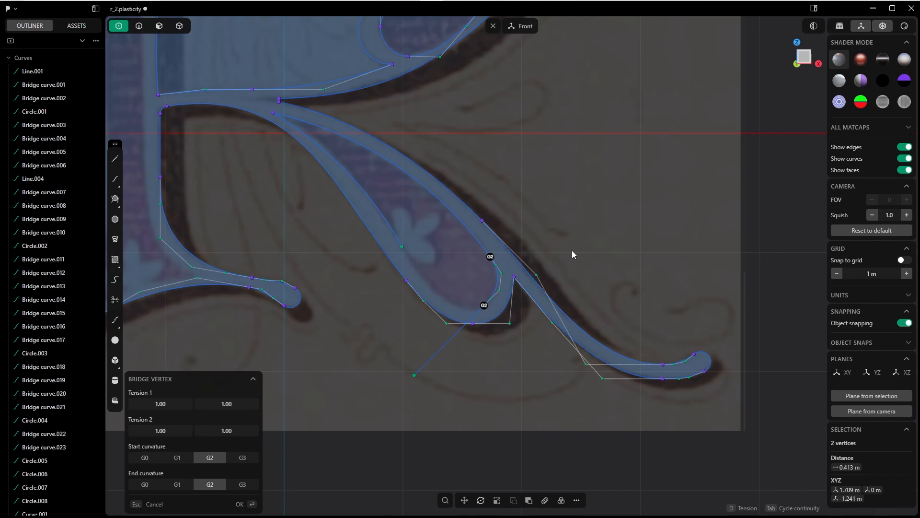
key(Tab)
key(Tab)
key(Tab)
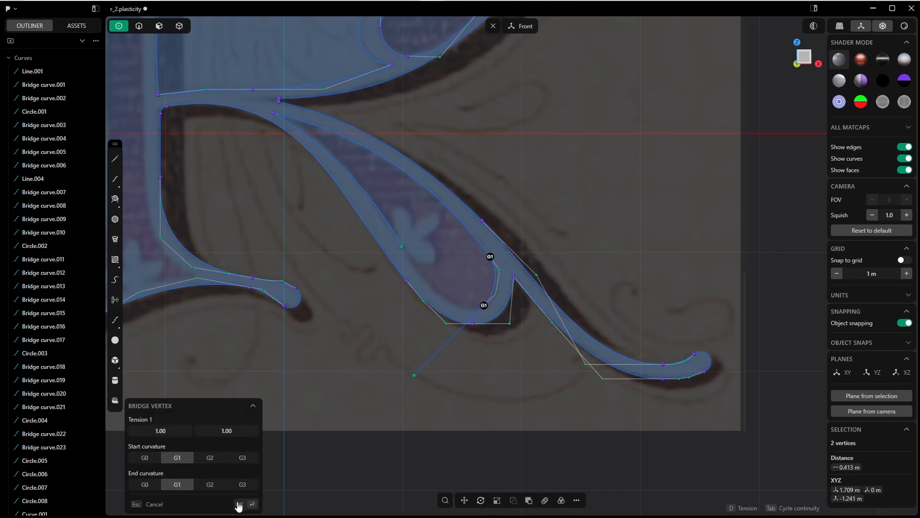
Draw a two-point circle about 0.54 m in diameter in the leaf's lower tip, starting from the end of the upper inner curve.
click(240, 504)
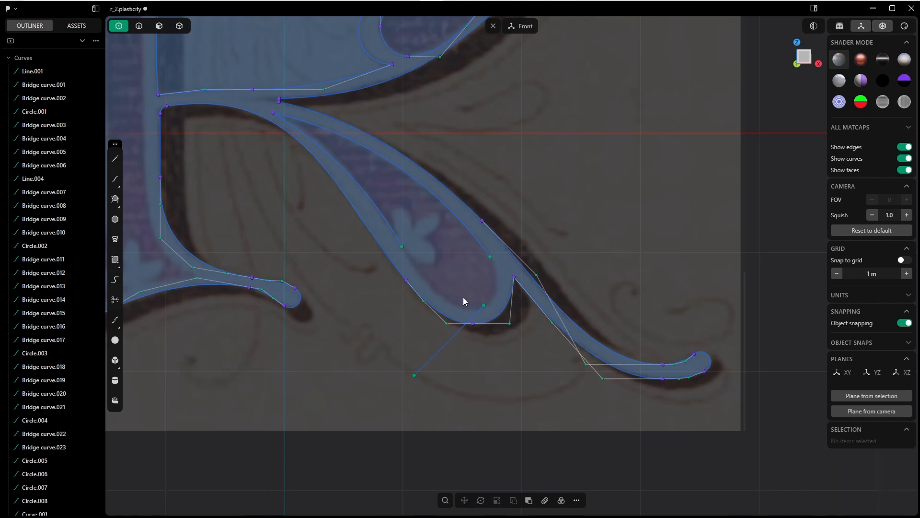
key(2)
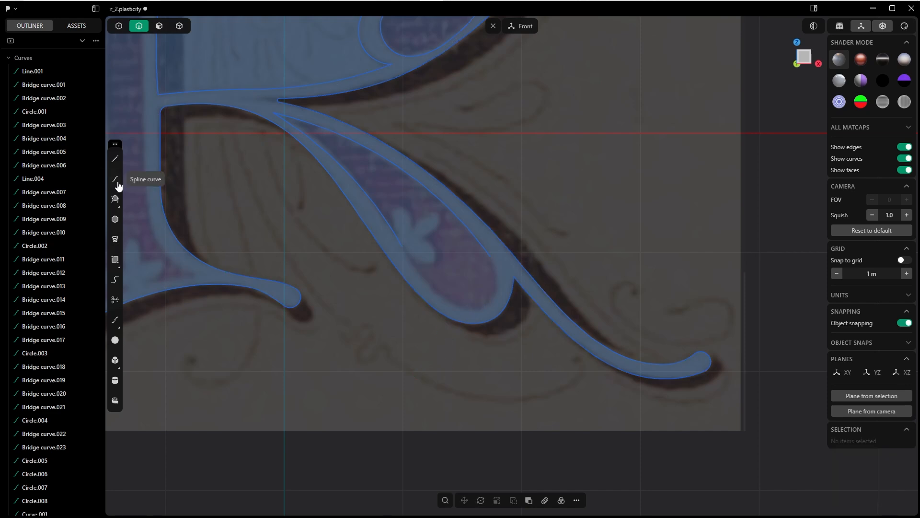
click(116, 198)
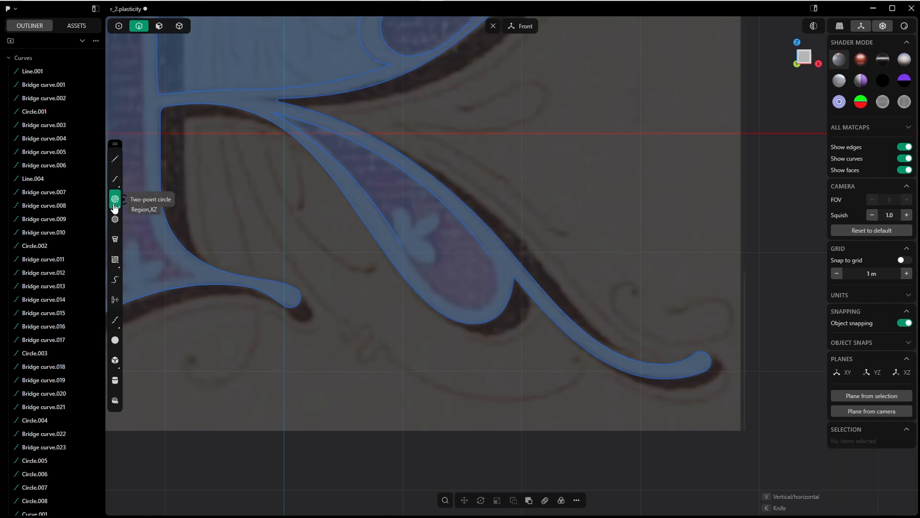
click(490, 257)
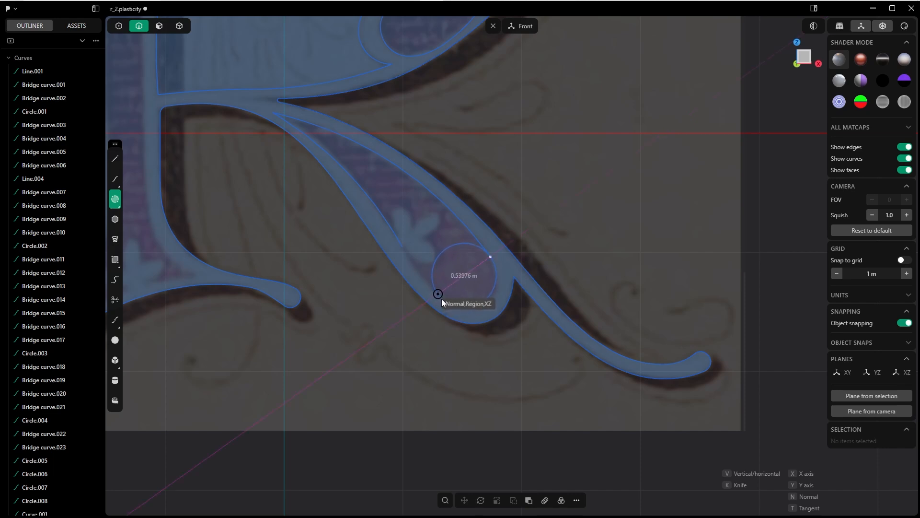
click(441, 298)
Draw a diagonal line outward from the circle's lower-left edge and trim away the circle's upper-left arc against it.
scroll(474, 282, up, 5)
key(shift+a)
click(428, 298)
click(336, 393)
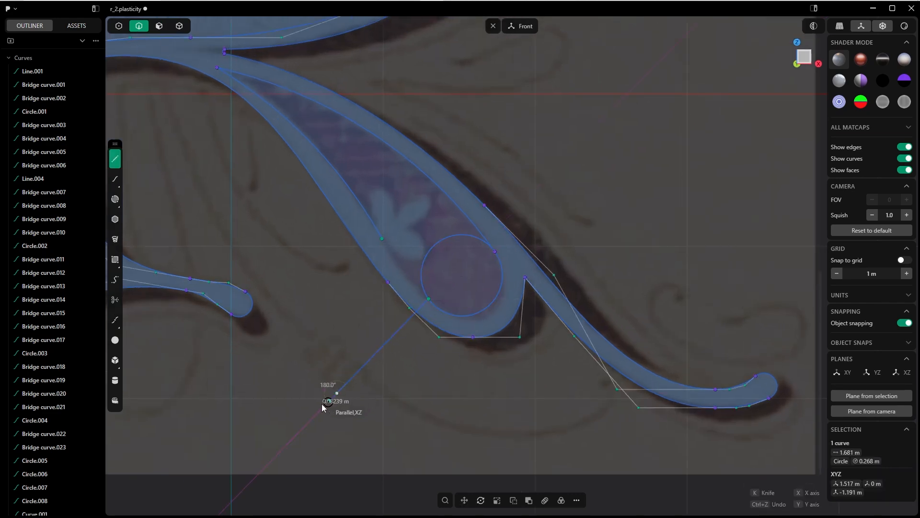
key(Escape)
key(t)
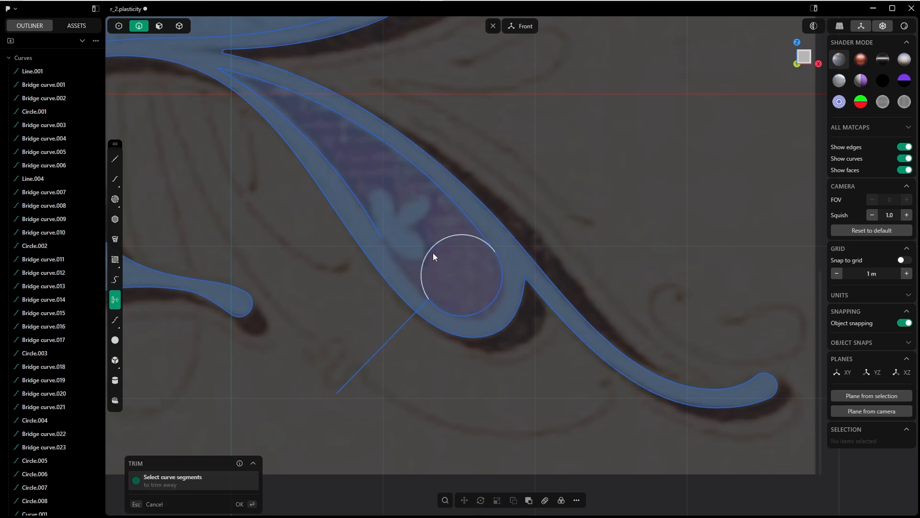
click(433, 252)
click(393, 336)
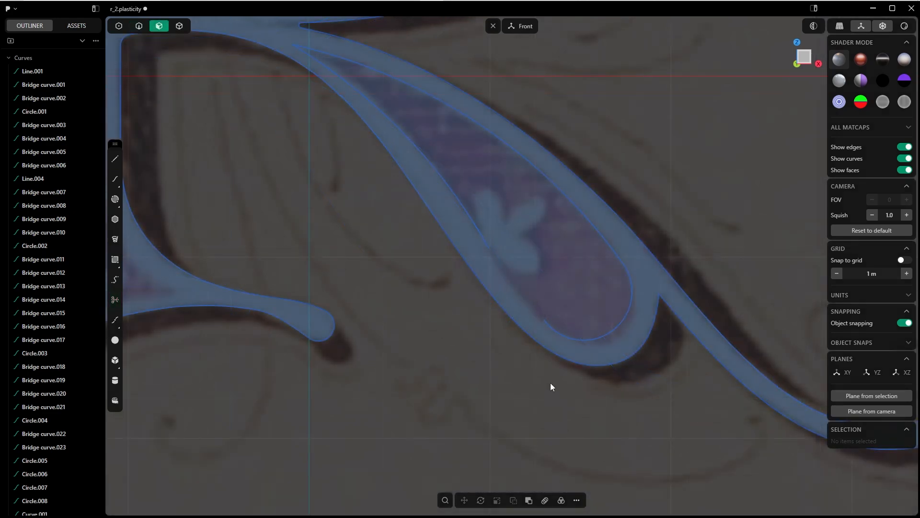
Cut the remaining arc's lower end with another diagonal line and remove the leaf's left inner curve.
key(shift+a)
click(559, 332)
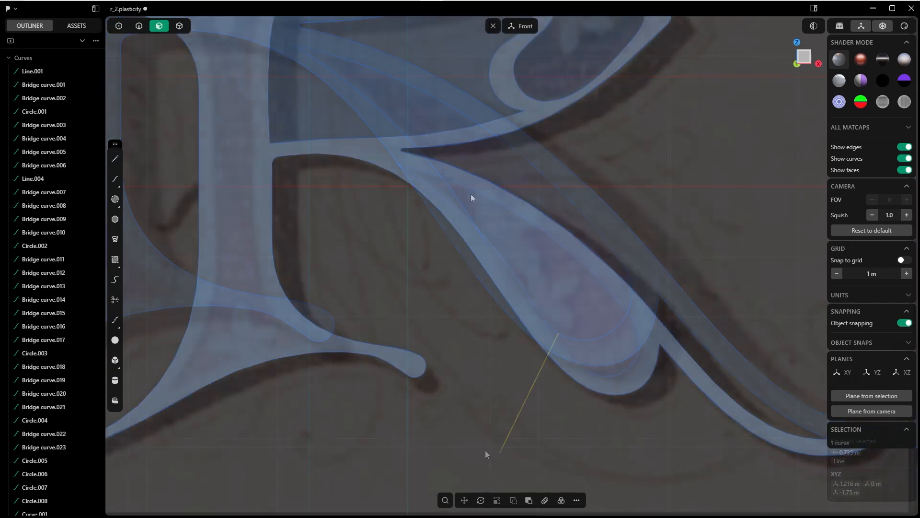
click(493, 238)
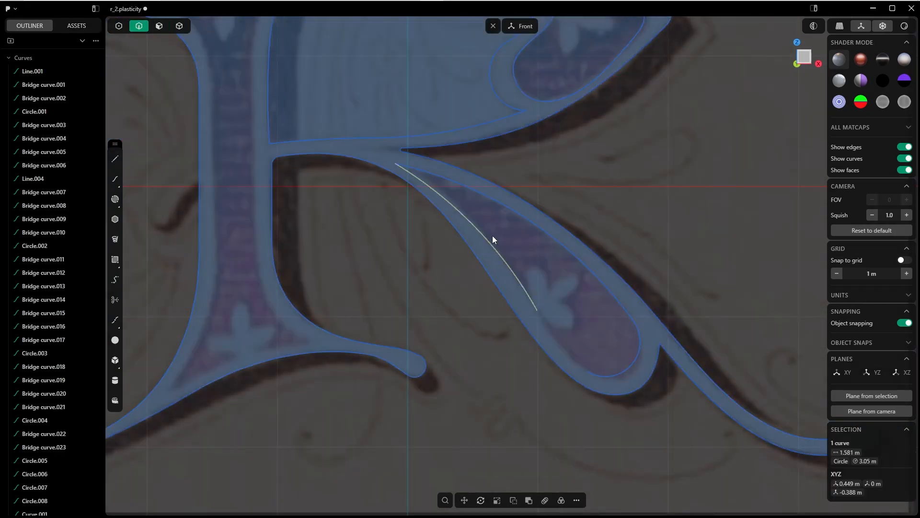
Draw a line about 0.35 m long from the left end of the leaf's upper inner curve toward the upper left.
key(shift+a)
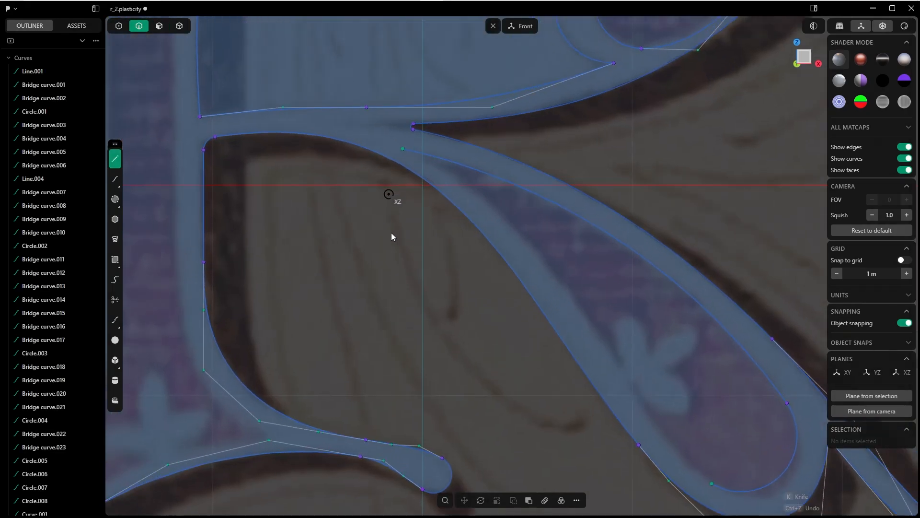
click(414, 125)
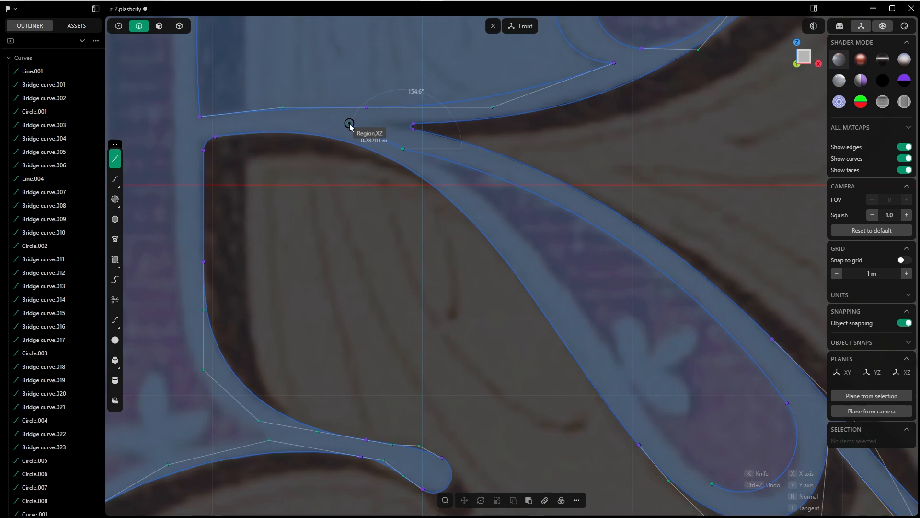
click(334, 123)
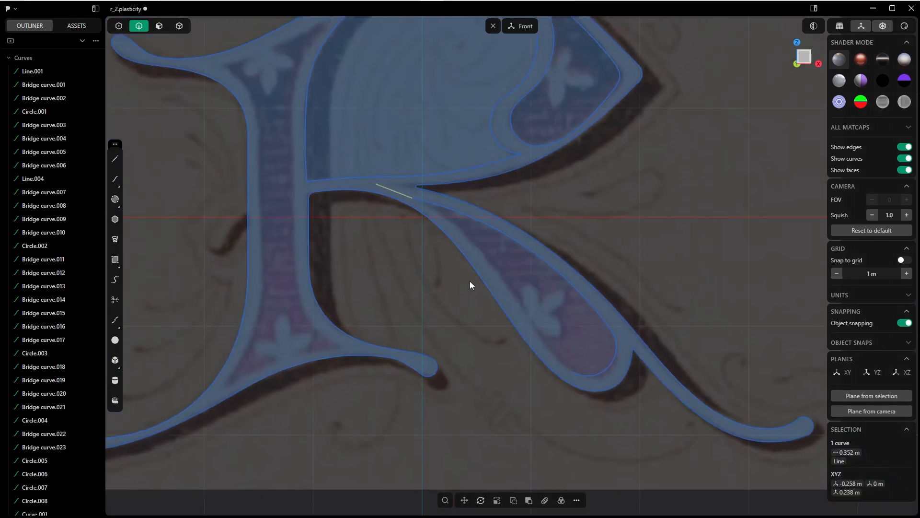
shift+middle_drag(470, 281, 388, 221)
key(Tab)
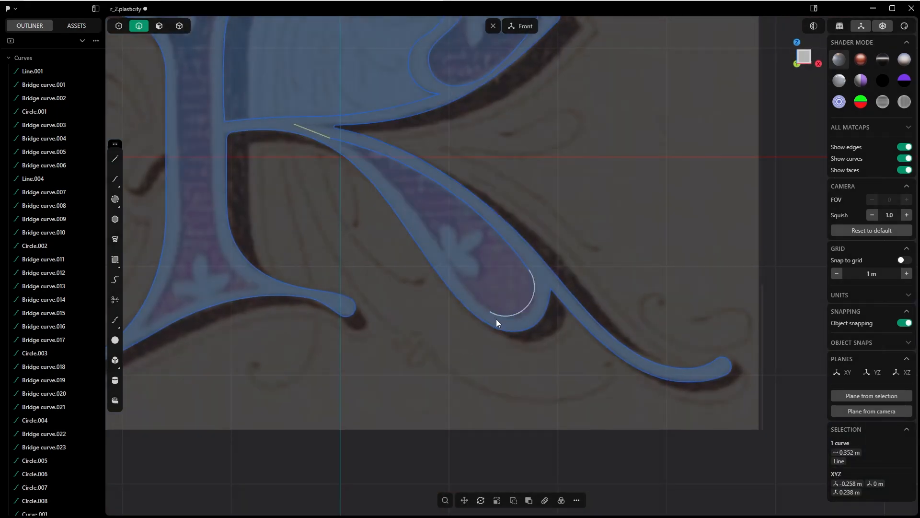
Bridge the short line's lower-right end to the lower end of the leaf tip arc, with G1 continuity at both ends.
click(495, 319)
click(424, 187)
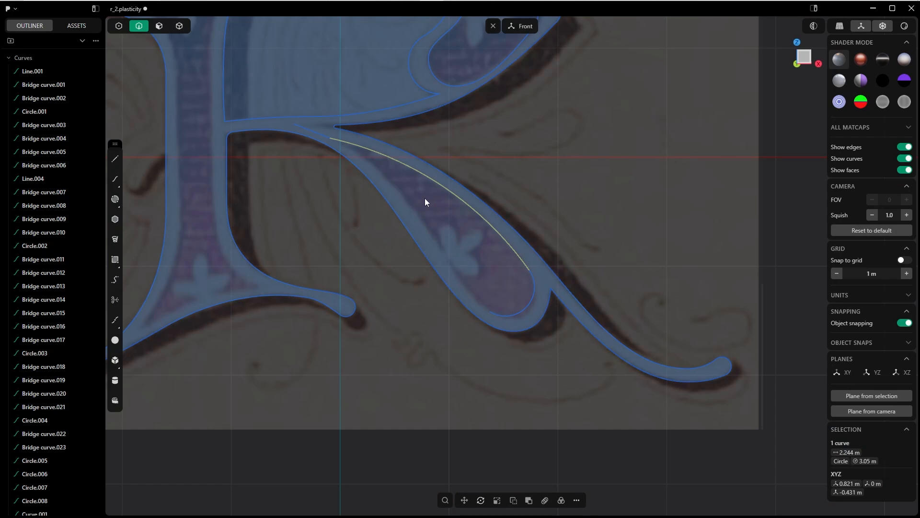
key(1)
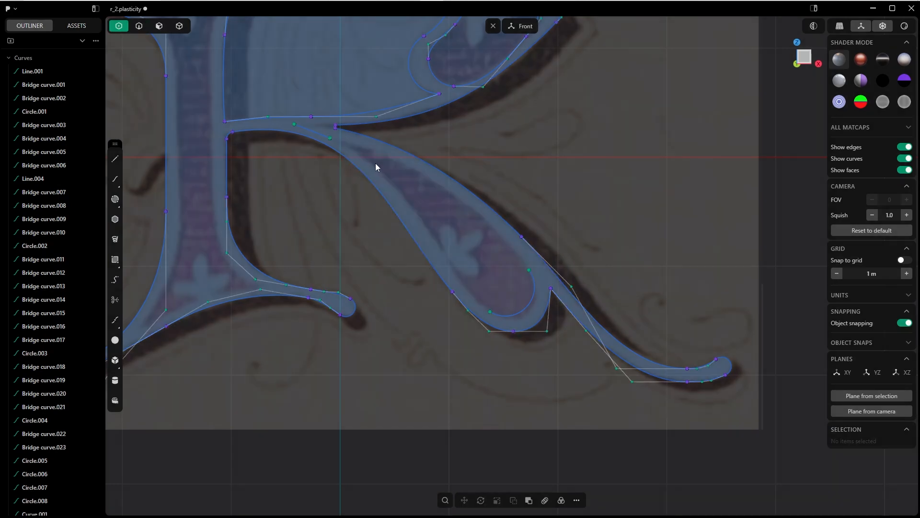
click(330, 139)
shift+click(490, 312)
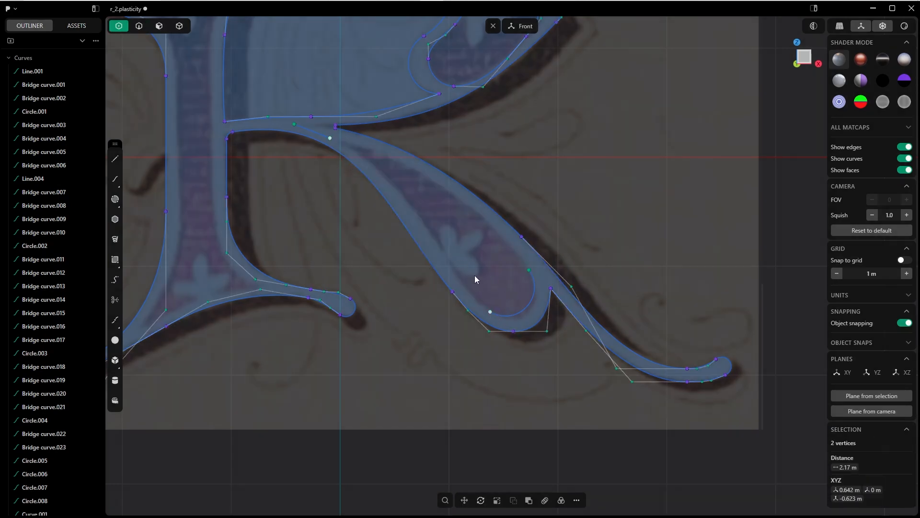
key(b)
key(Tab)
key(Tab)
key(Tab)
scroll(416, 207, up, 3)
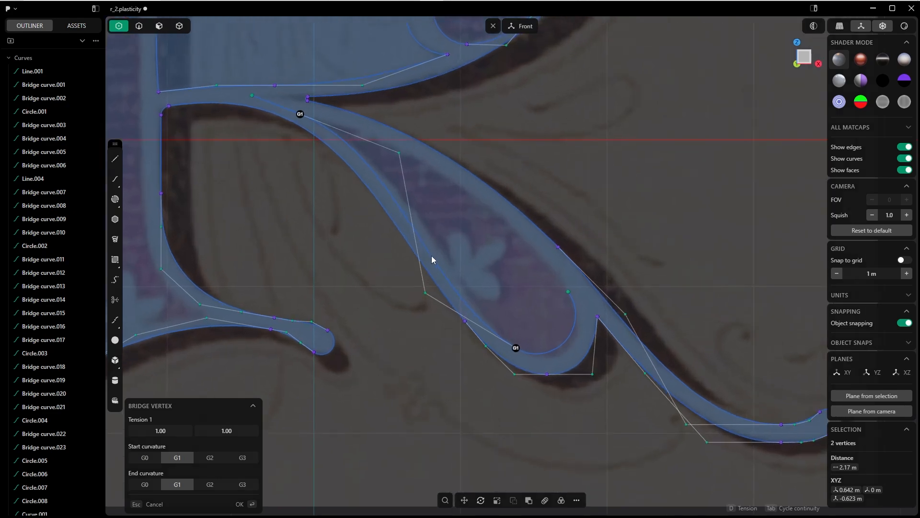
Set the bridge's start curvature to G2 and Tension 1 to about 0.534, keeping G1 at the tip arc.
key(d)
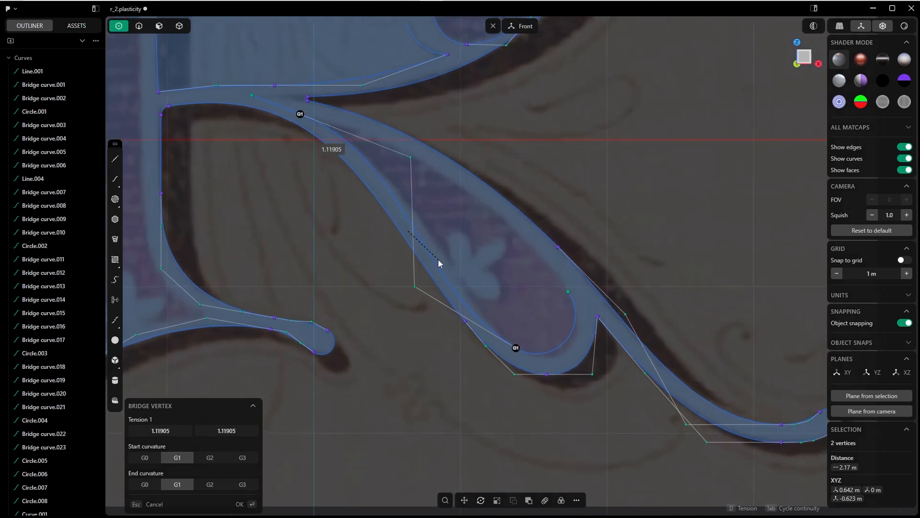
key(Tab)
key(Tab)
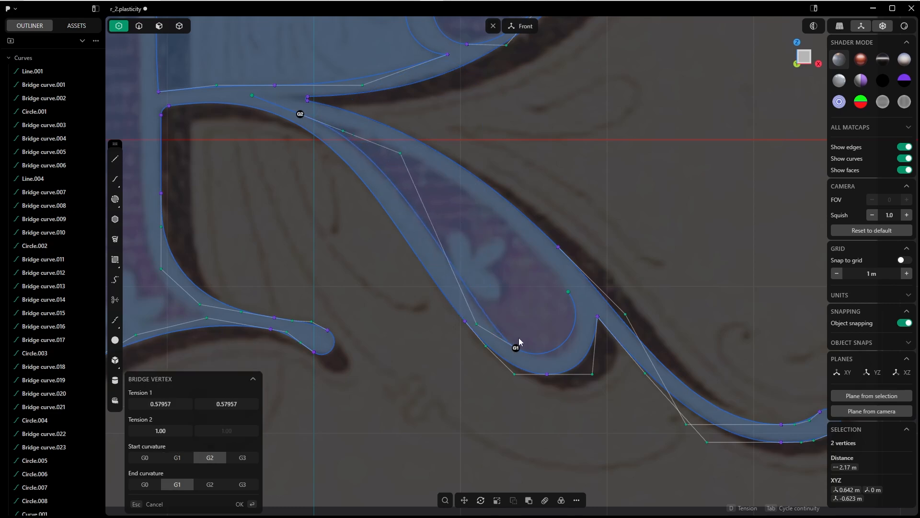
click(515, 348)
click(522, 345)
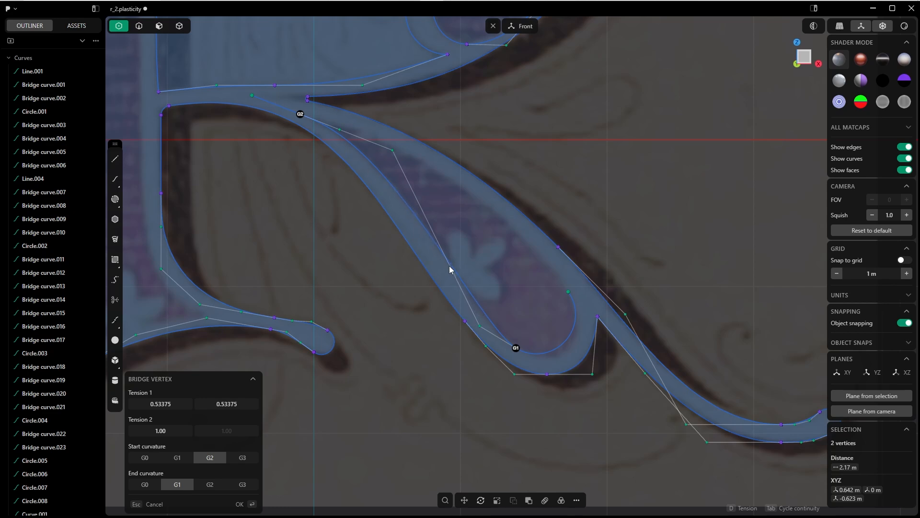
click(240, 504)
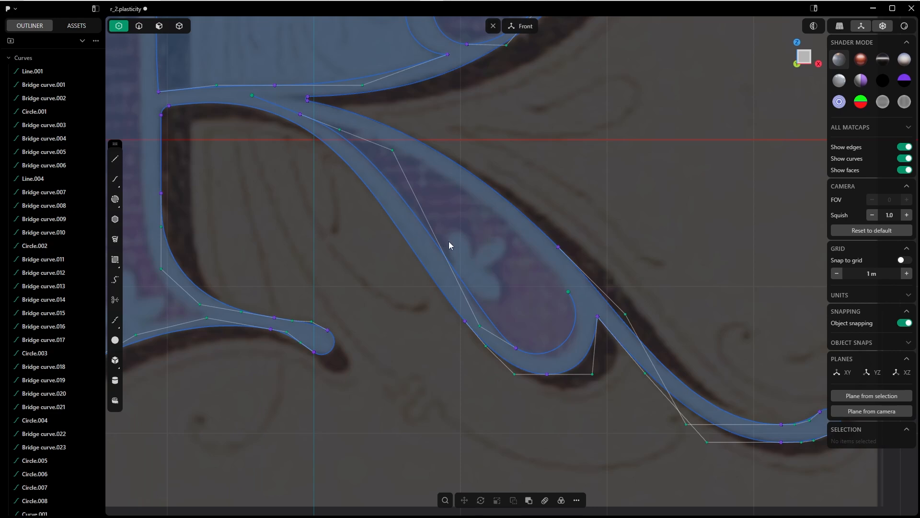
Draw a short line off the middle of the new bridge curve and trim away the curve's lower part.
key(l)
click(445, 255)
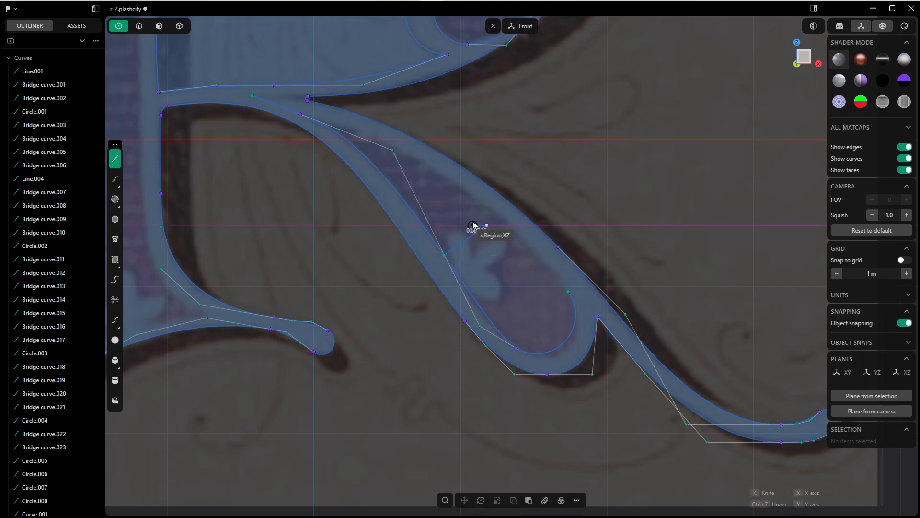
click(487, 225)
click(404, 371)
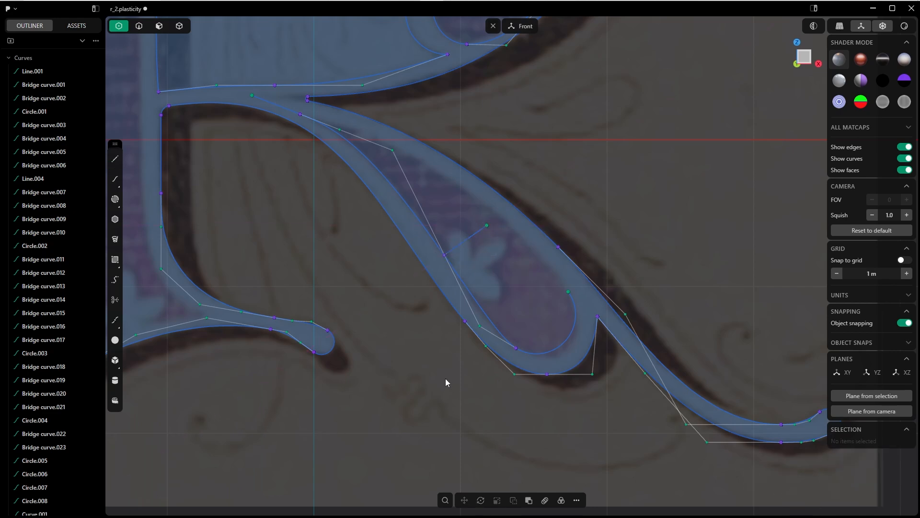
key(t)
click(479, 306)
click(241, 505)
Bridge the trimmed curve's lower end to the lower end of the leaf tip arc.
click(444, 255)
shift+click(516, 348)
key(b)
click(241, 504)
Delete the short guide line beyond the leaf's upper-left tip.
middle_drag(409, 399, 433, 434)
key(2)
click(298, 140)
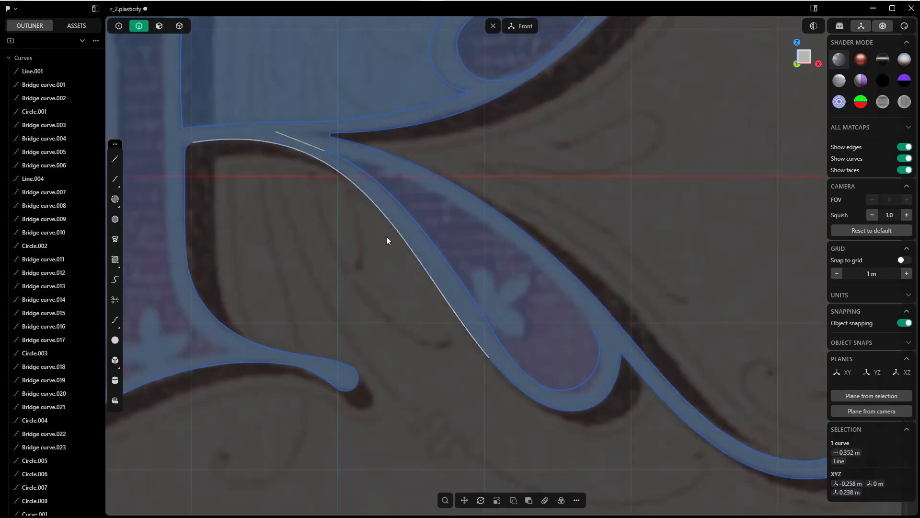
key(Delete)
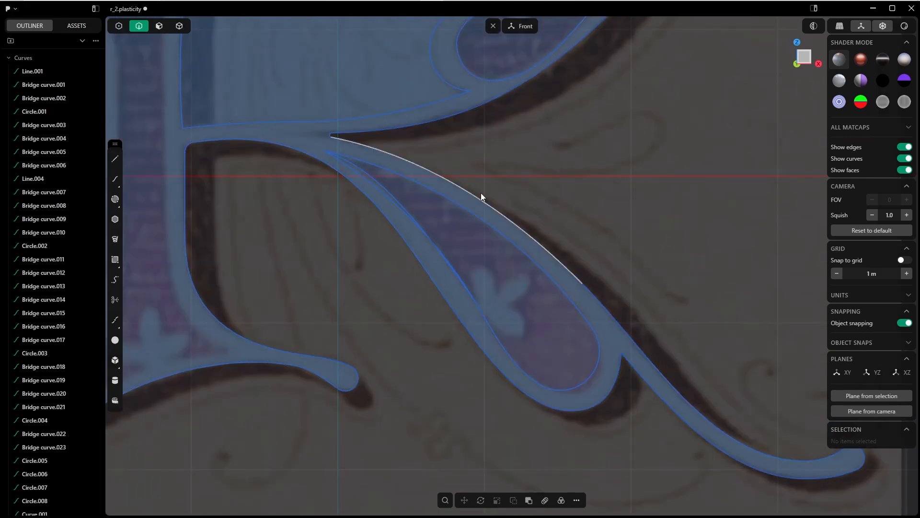
Delete the leftover curve pieces along the leaf's left inner edge.
scroll(498, 211, up, 2)
key(3)
key(Tab)
click(359, 177)
key(Delete)
scroll(471, 301, up, 3)
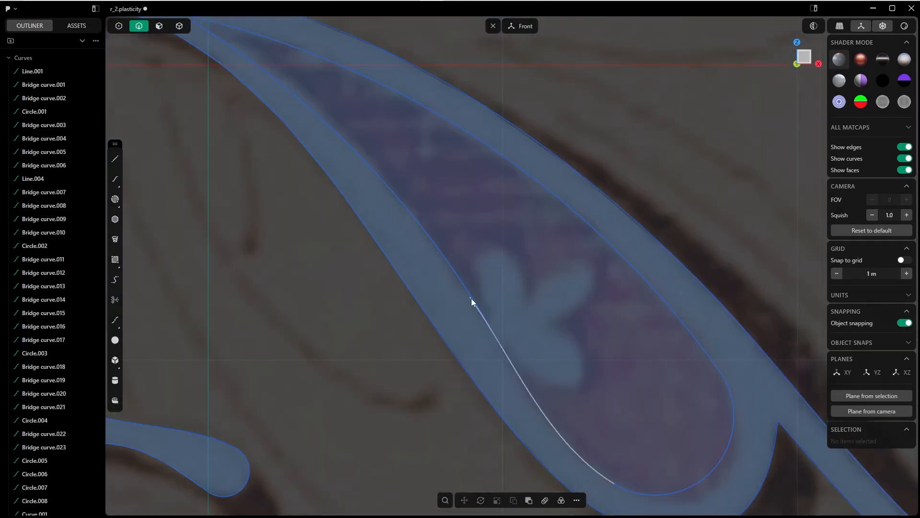
click(468, 296)
scroll(477, 206, down, 2)
key(Delete)
Draw a vertical line about 1.39 m long inside the stem's left edge and place a duplicate about 0.31 m along X, slightly higher.
scroll(428, 157, down, 8)
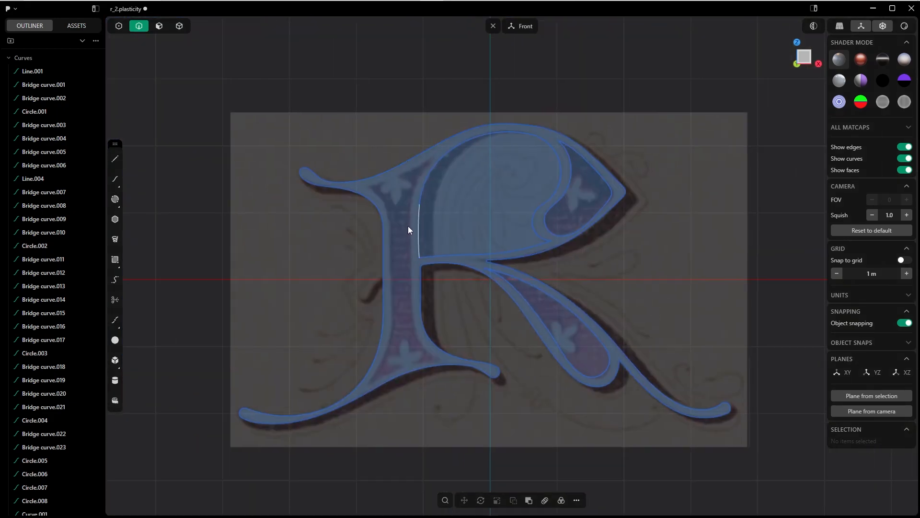
scroll(408, 229, up, 3)
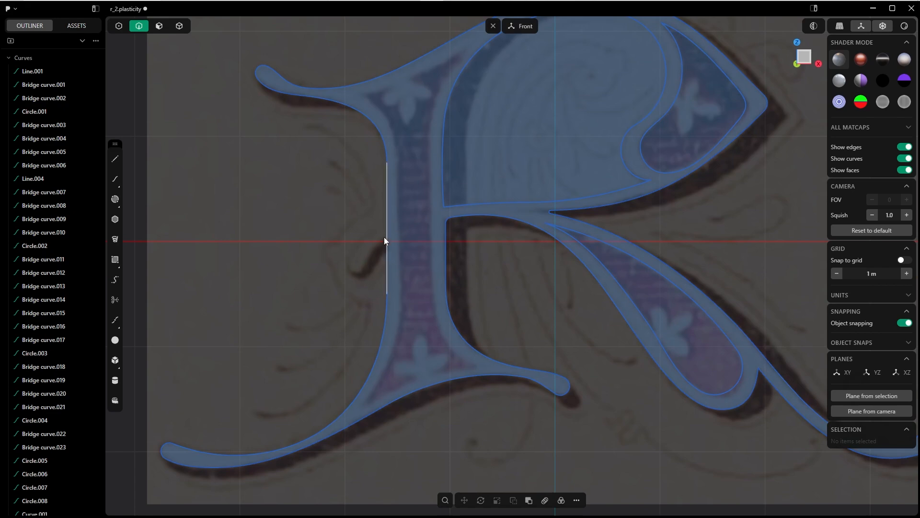
scroll(365, 252, down, 2)
key(shift+a)
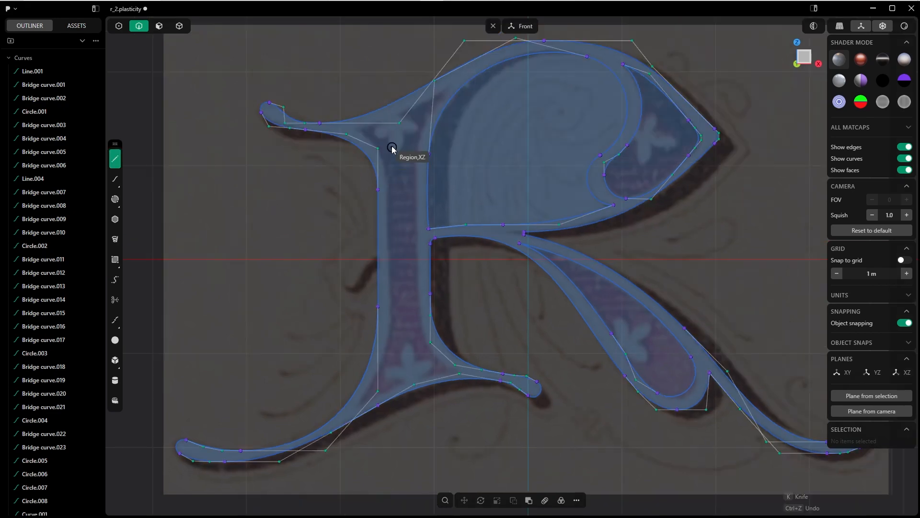
click(387, 179)
click(389, 321)
key(g)
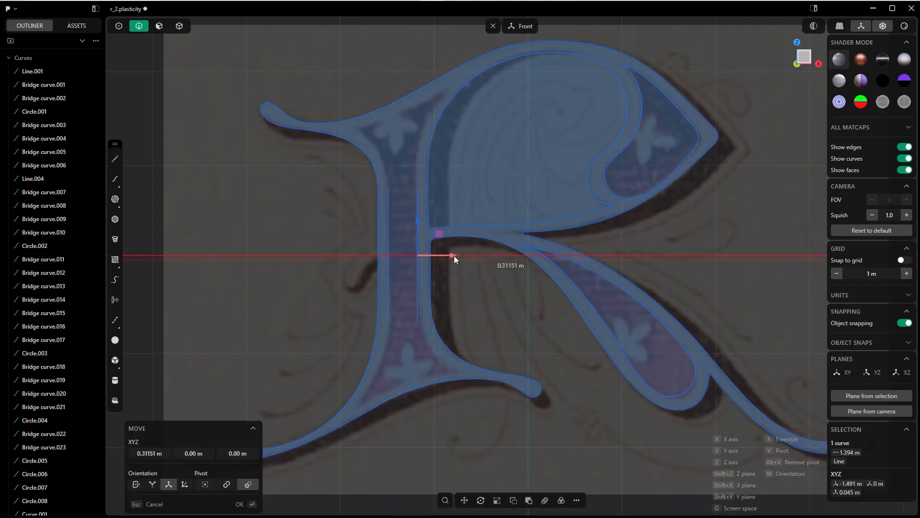
right_click(417, 204)
Draw a horizontal line about 1.02 m long across the right part of the stem's foot.
key(shift+a)
shift+middle_drag(477, 352, 441, 269)
scroll(438, 266, up, 8)
click(408, 331)
click(650, 334)
scroll(453, 268, down, 8)
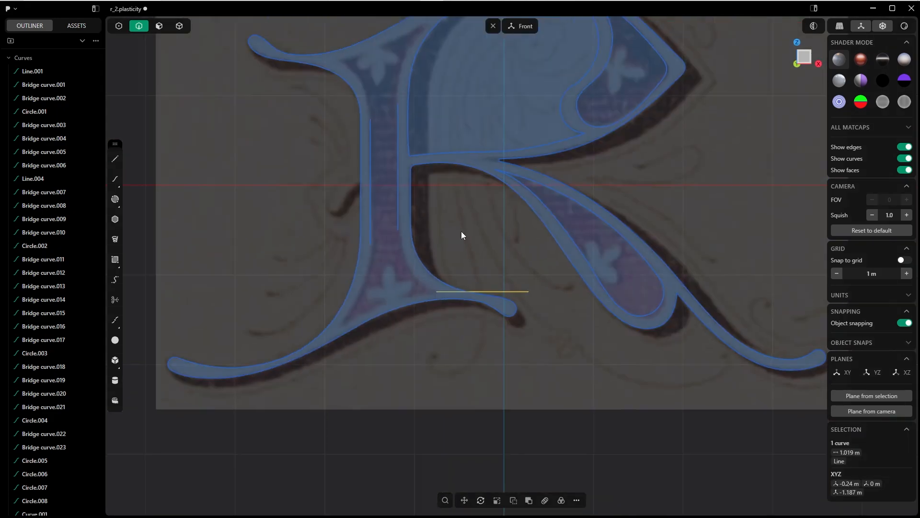
Draw a line about 1.83 m long at 135° from the foot's lower-left inner corner, running down and to the left.
key(shift+a)
click(416, 302)
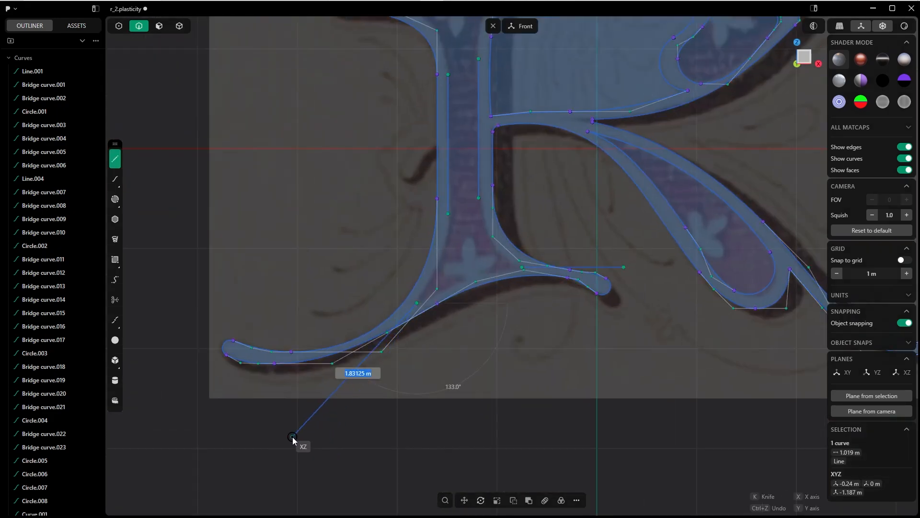
text(135)
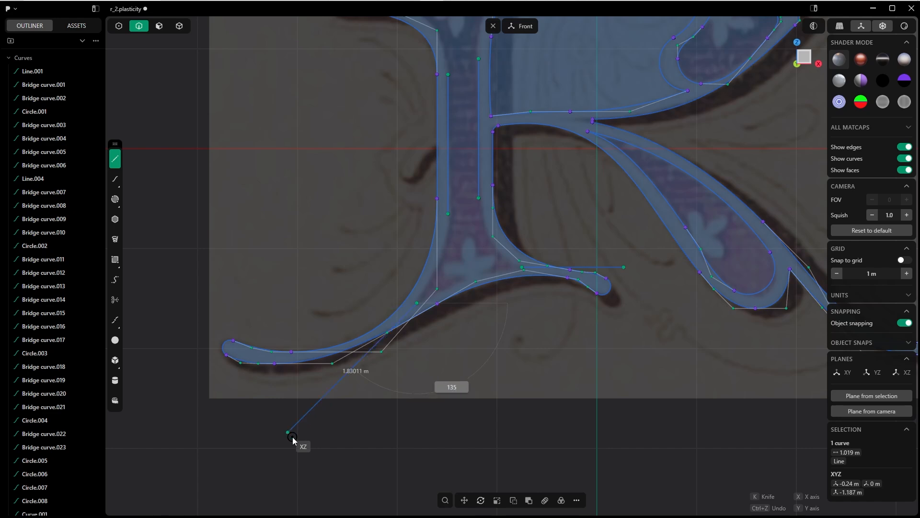
key(Return)
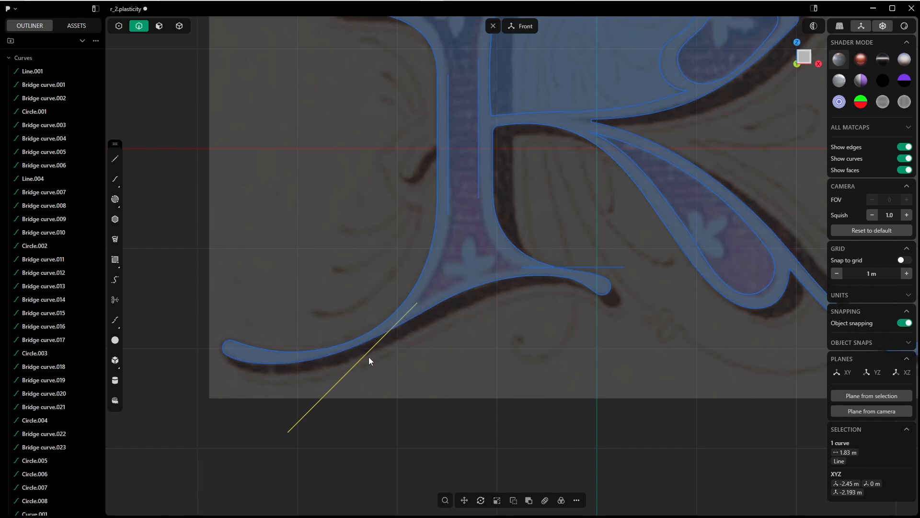
Bridge the lower end of the stem's left inner line to the upper end of the 135° line.
key(Tab)
click(448, 214)
shift+click(417, 303)
key(shift+b)
right_click(378, 332)
Delete the 135° guide line at the stem's foot.
key(2)
click(378, 342)
key(Delete)
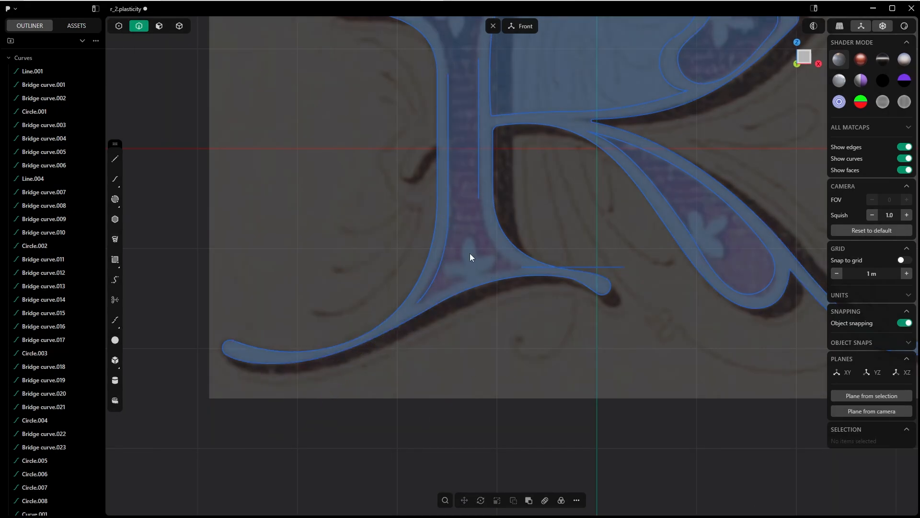
Bridge the lower end of the stem's right inner line to the foot's horizontal line and delete that guide line.
key(1)
click(427, 228)
shift+click(468, 297)
key(shift+b)
right_click(479, 259)
key(2)
click(551, 297)
key(Delete)
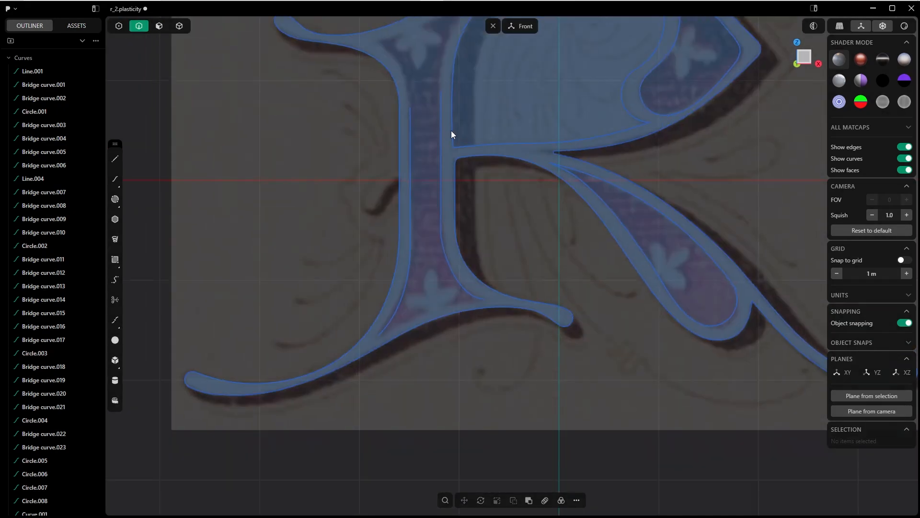
Draw a horizontal line about 0.96 m long from the foot's right inner corner and a 0.82 m diagonal running down-left from its left inner corner.
shift+middle_drag(451, 130, 451, 108)
scroll(427, 335, up, 4)
key(shift+a)
click(539, 204)
click(735, 224)
key(shift+a)
click(327, 277)
click(192, 379)
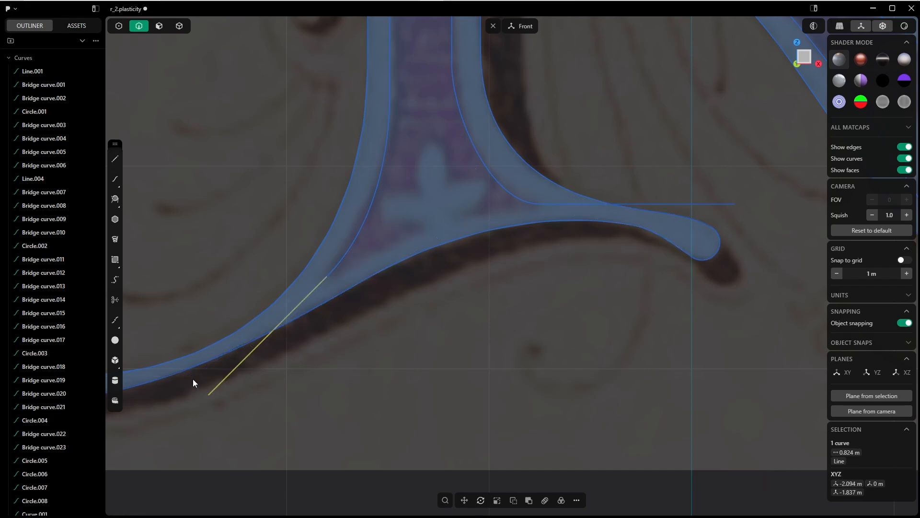
click(193, 379)
Hide the two bridge curves at the stem's lower inner corners.
click(499, 180)
shift+click(375, 195)
scroll(57, 240, down, 6)
key(h)
Bridge the diagonal line's upper end to the horizontal line's inner end to form the foot's lower inner edge.
key(1)
click(327, 276)
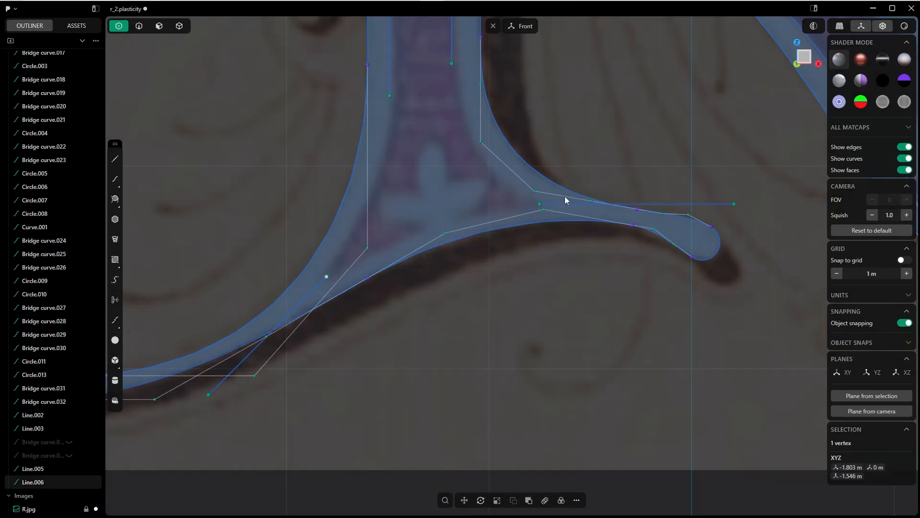
shift+click(540, 204)
key(shift+b)
key(t)
click(412, 187)
right_click(461, 192)
Delete the horizontal and diagonal guide lines at the foot and unhide the hidden bridge curves.
key(2)
click(668, 204)
shift+click(297, 306)
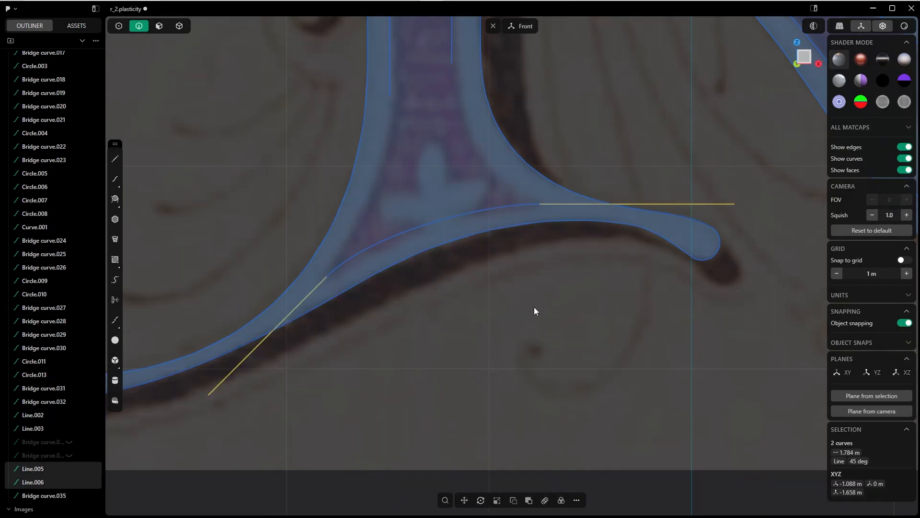
key(x)
key(alt+h)
Draw a circle with a radius of about 5.54 m, centred above the letter's upper-left serif.
scroll(464, 288, down, 5)
shift+middle_drag(492, 60, 544, 259)
scroll(544, 259, down, 3)
scroll(500, 187, up, 2)
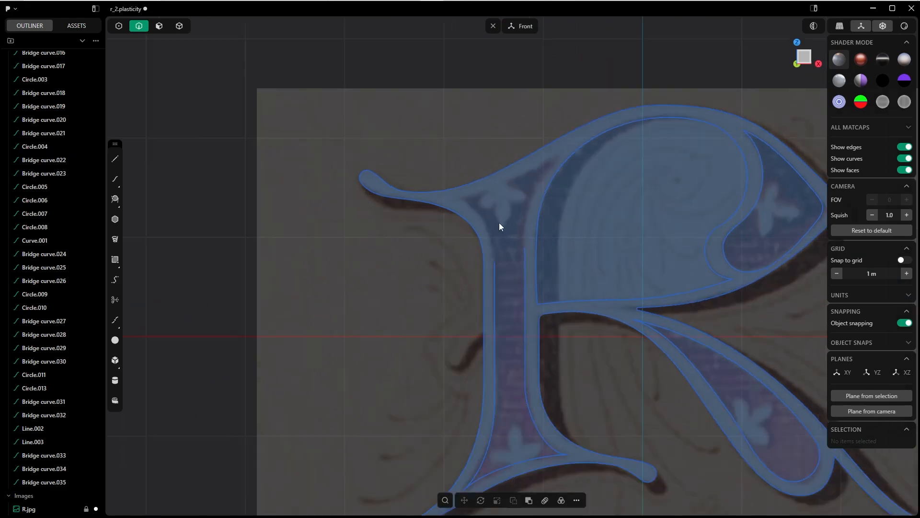
scroll(497, 216, up, 2)
shift+middle_drag(492, 189, 452, 239)
scroll(454, 238, down, 3)
shift+middle_drag(480, 176, 457, 209)
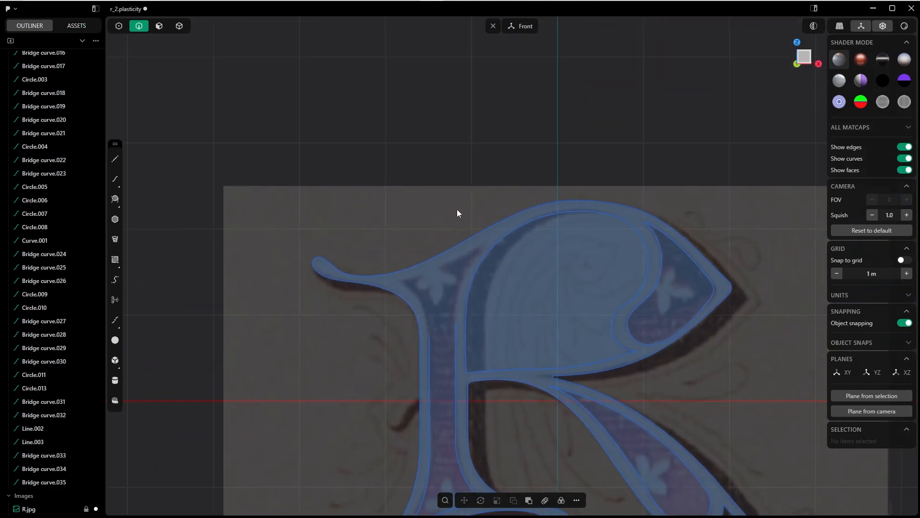
scroll(430, 206, down, 3)
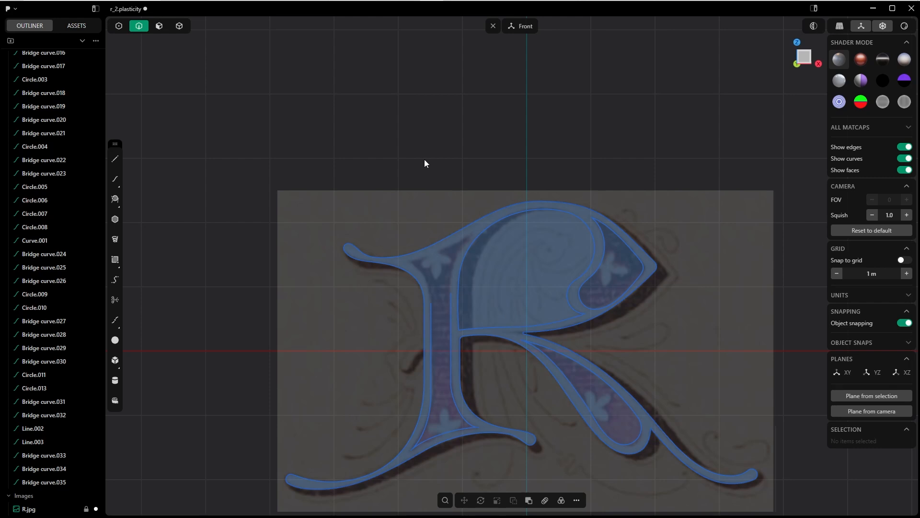
key(c)
click(377, 116)
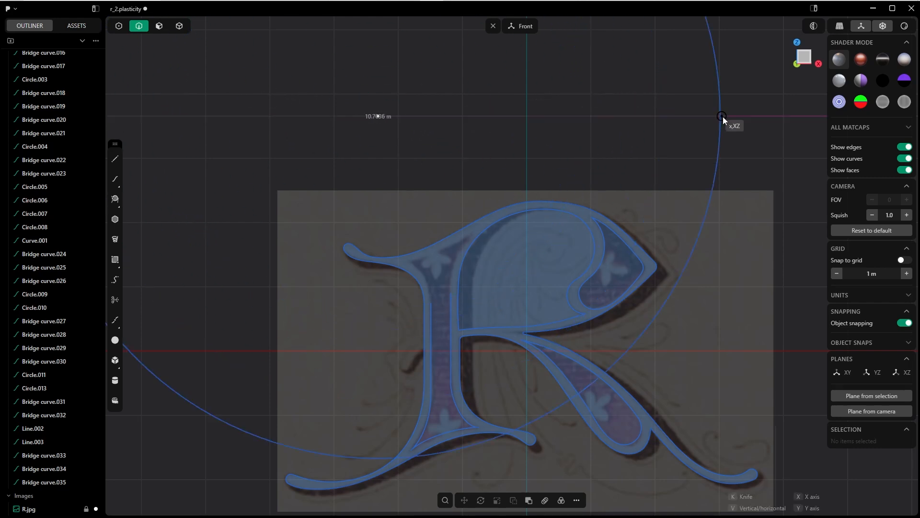
click(735, 120)
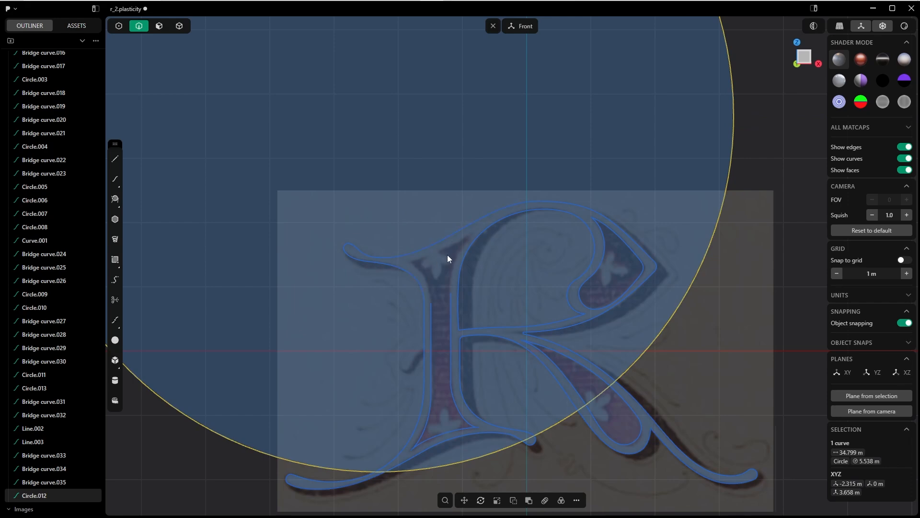
Move the large circle upward so its lower arc lies near the top of the stem.
scroll(483, 201, down, 4)
key(g)
key(g)
click(487, 222)
scroll(476, 212, up, 8)
key(g)
key(g)
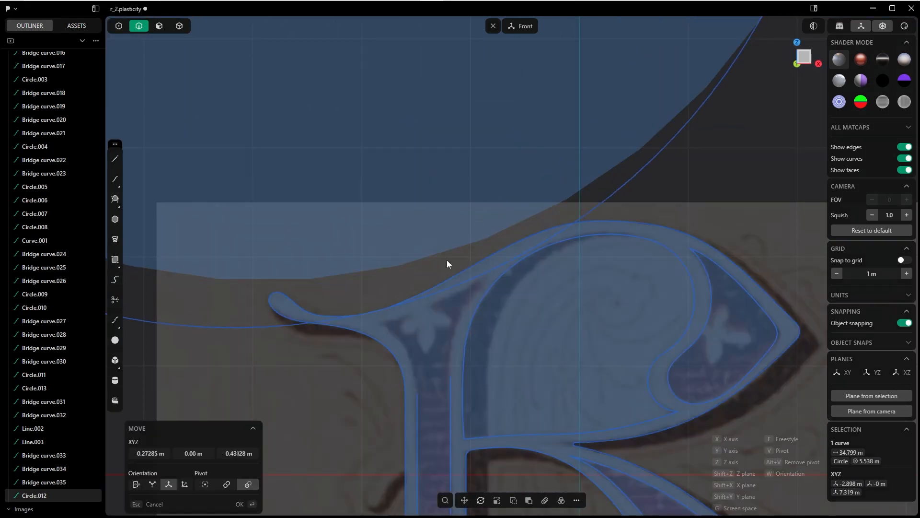
click(403, 283)
click(245, 503)
Scale the circle to a radius of about 4.64 m and position its lower arc along the stem's upper inner edge.
scroll(444, 220, down, 5)
key(s)
key(s)
key(g)
key(g)
click(490, 204)
click(246, 503)
scroll(436, 237, up, 7)
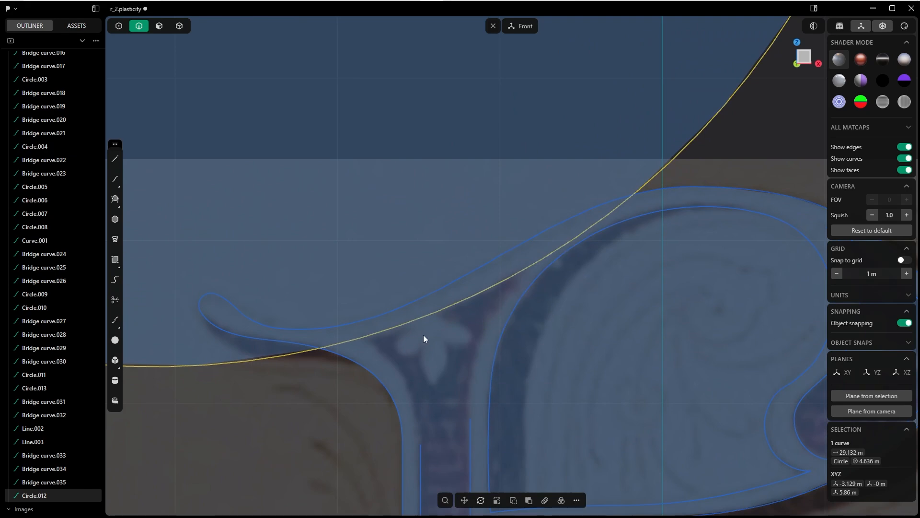
Draw two cutting lines from the circle's lower arc, a vertical one at the stem's upper-left corner and a diagonal one at its upper-right corner.
key(l)
right_click(354, 480)
click(522, 273)
click(621, 391)
right_click(621, 391)
scroll(437, 272, down, 7)
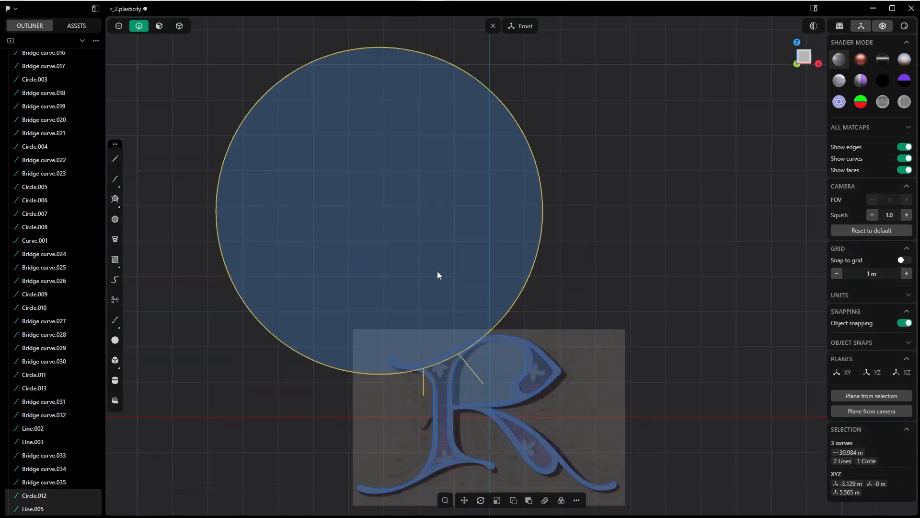
Isolate the circle and cutting lines, trim them down to the short arc across the stem's top, and unhide the other curves.
key(shift+h)
key(t)
drag(407, 360, 495, 383)
key(alt+h)
Draw a horizontal line about 1.43 m long leftward from the top arc's left end and select the arc for hiding.
scroll(496, 422, up, 7)
key(l)
click(444, 197)
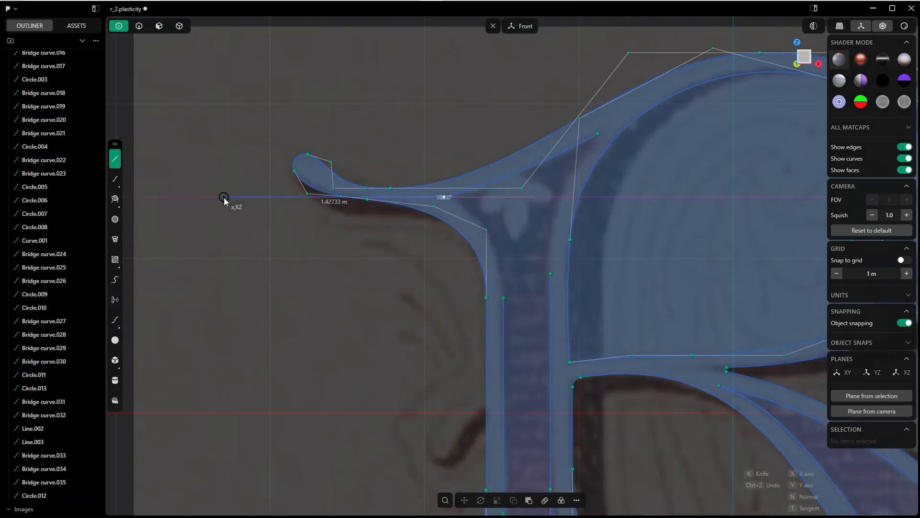
click(224, 197)
click(469, 191)
Bridge the horizontal line's inner end to the stem's left inner line with G1 start and G2 end curvature and tension about 0.71.
click(444, 197)
shift+click(503, 298)
key(b)
key(Tab)
key(d)
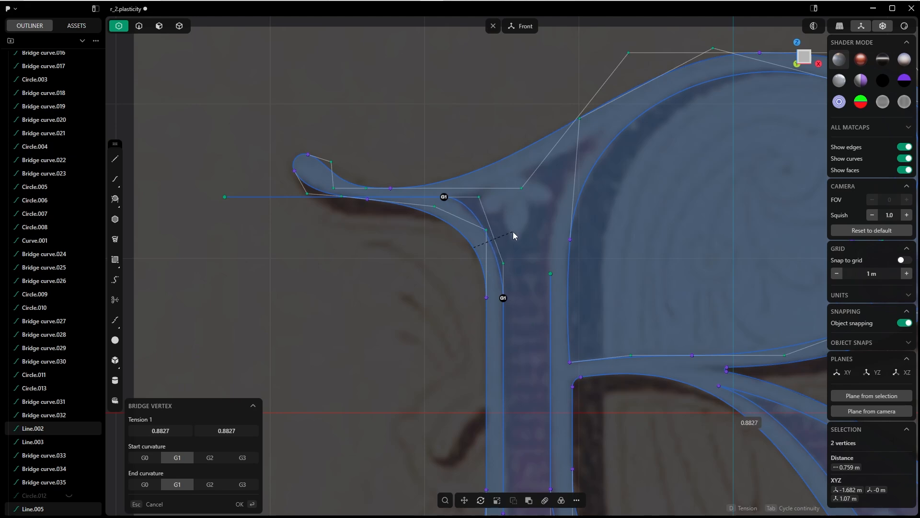
key(Tab)
key(Tab)
key(Tab)
key(Tab)
click(504, 292)
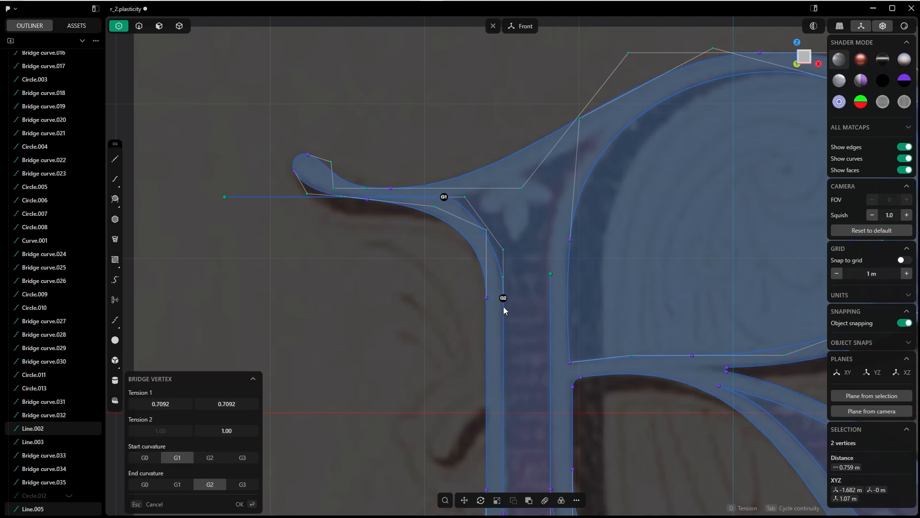
right_click(504, 307)
Delete the horizontal guide line at the upper-left serif and unhide the top arc.
key(2)
click(267, 197)
key(Delete)
key(l)
key(Escape)
shift+middle_drag(497, 85, 396, 162)
key(alt+h)
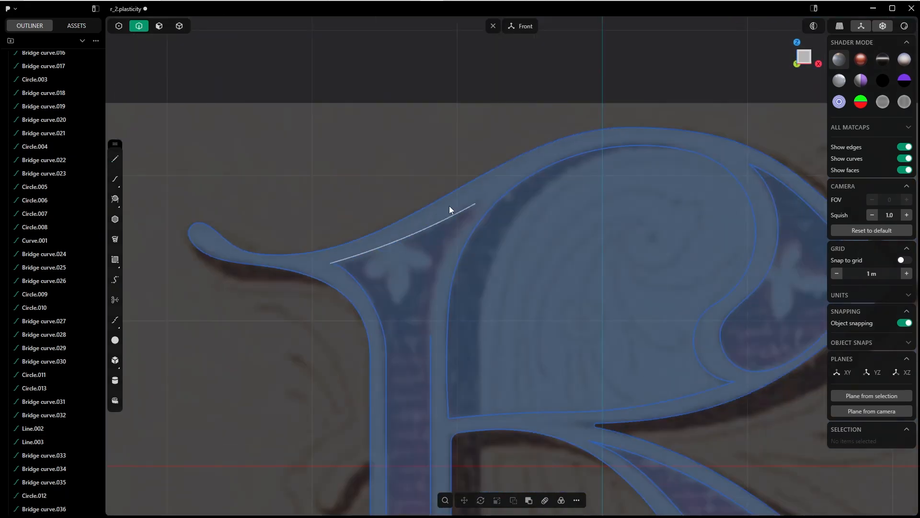
Draw a line about 0.8 m long at 45° from the top arc's right end, and hide the arc.
scroll(450, 206, up, 5)
key(l)
click(446, 188)
key(Tab)
key(Tab)
text(45)
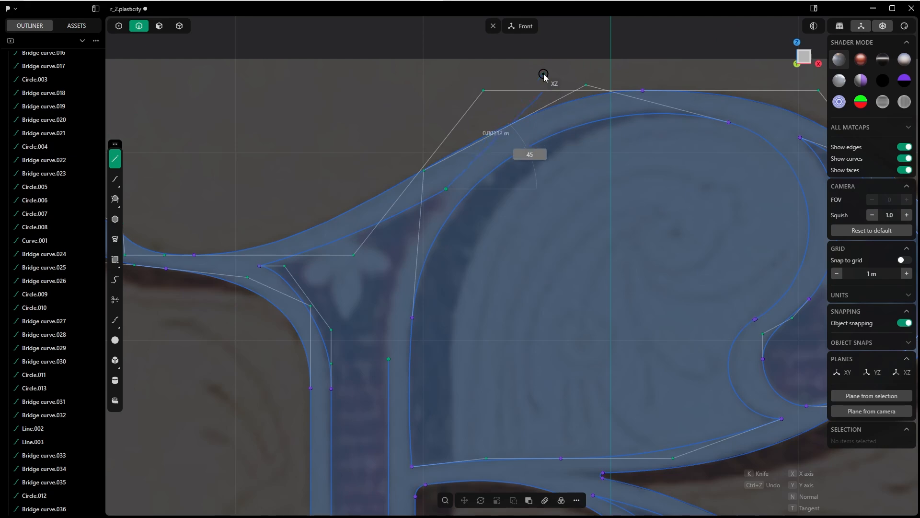
key(Return)
click(383, 222)
key(h)
Bridge the 45° line's lower end to the upper end of the stem's right inner line with G1 curvature and tension about 1.04.
key(1)
click(446, 189)
shift+click(389, 359)
key(b)
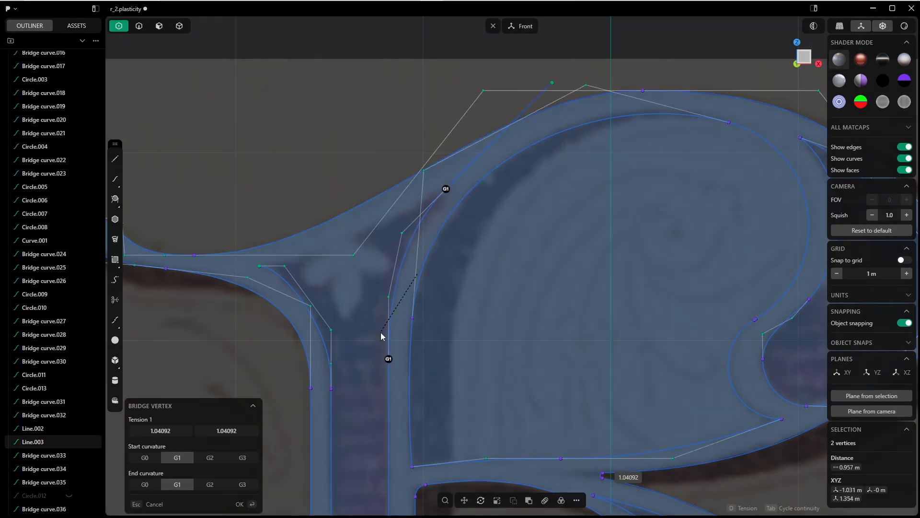
right_click(381, 332)
Delete the 45° guide line at the stem's top and unhide the arc.
key(2)
click(463, 159)
key(Delete)
key(alt+h)
Set the selection mode to faces for picking the letter's closed regions in an angled view.
scroll(419, 254, down, 5)
middle_drag(423, 152, 402, 261)
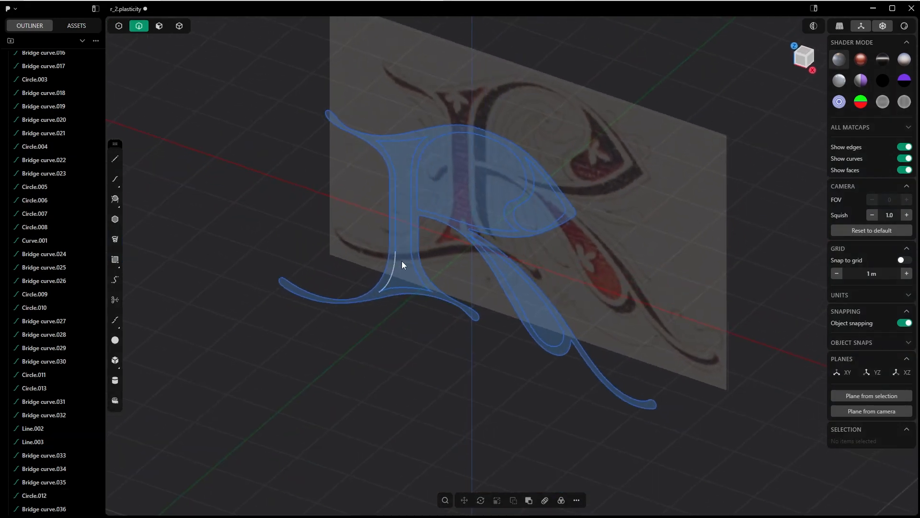
shift+middle_drag(385, 341, 337, 352)
middle_drag(337, 352, 339, 325)
key(Tab)
click(380, 335)
key(3)
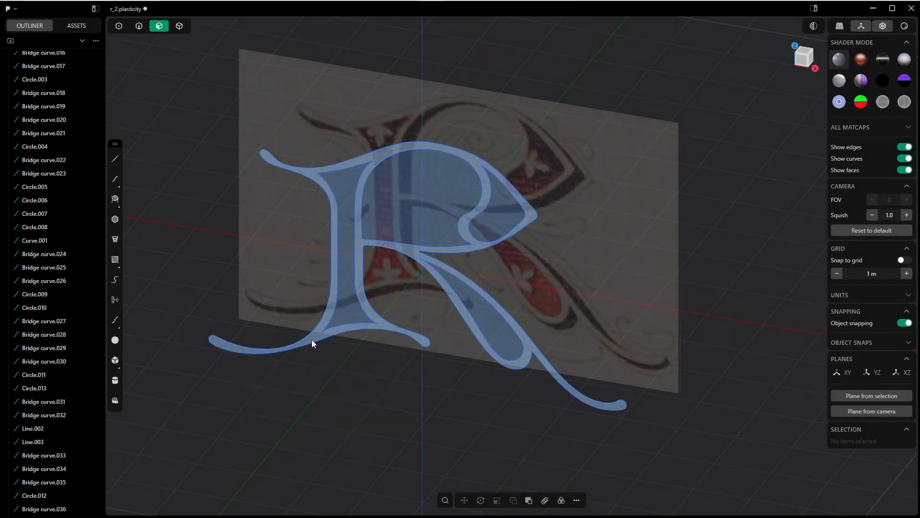
key(Tab)
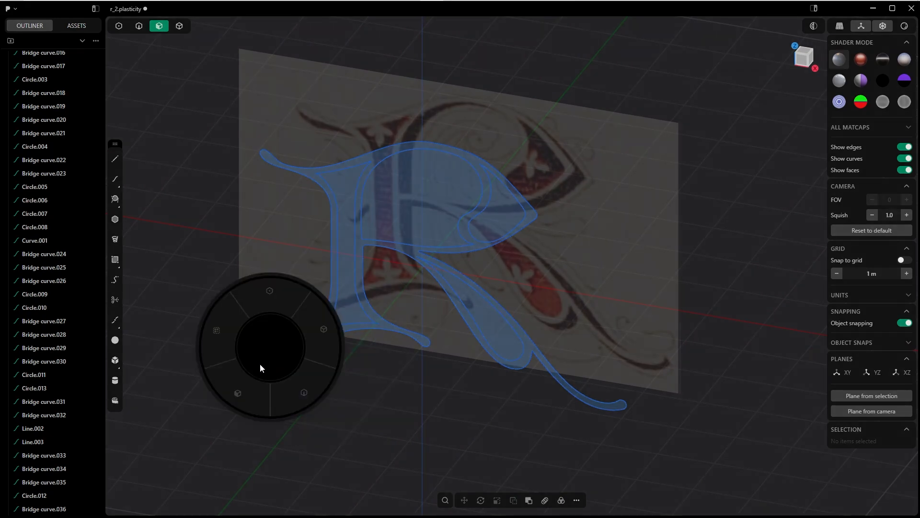
click(248, 393)
scroll(312, 331, up, 4)
click(311, 331)
key(e)
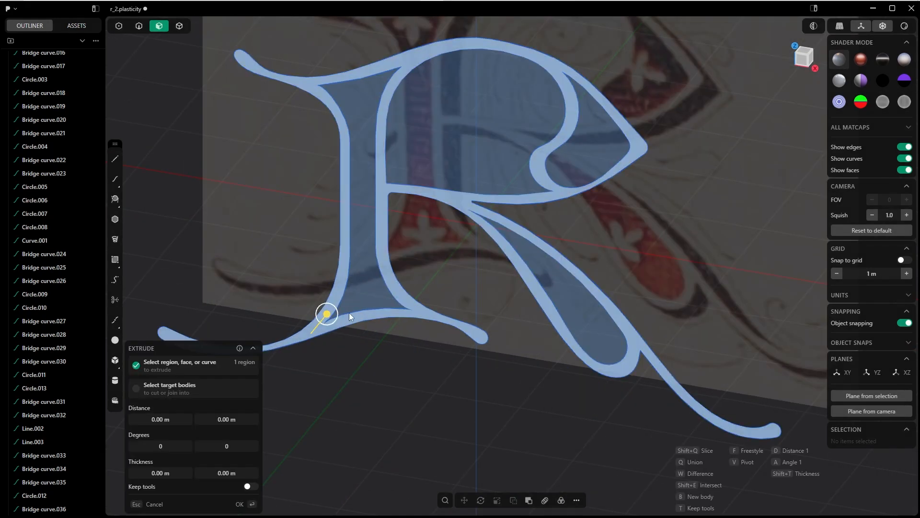
middle_drag(349, 313, 289, 347)
drag(367, 301, 409, 274)
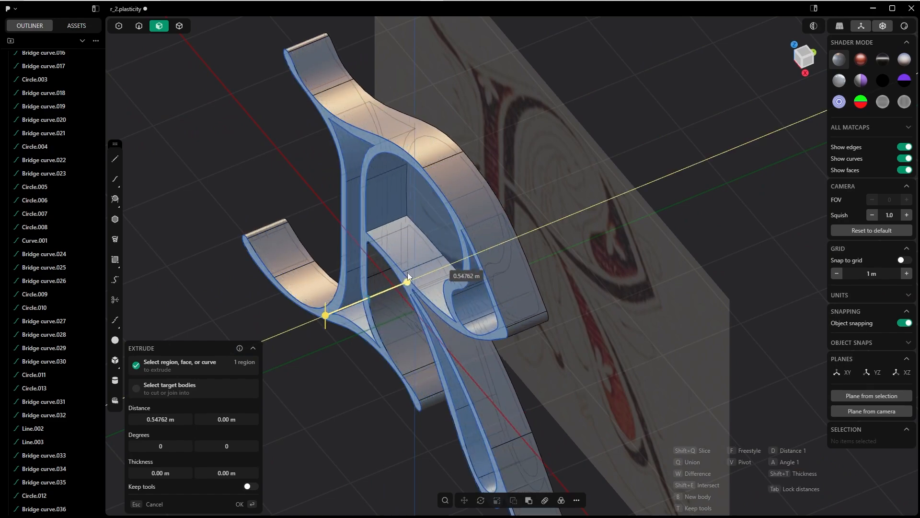
middle_drag(472, 242, 453, 249)
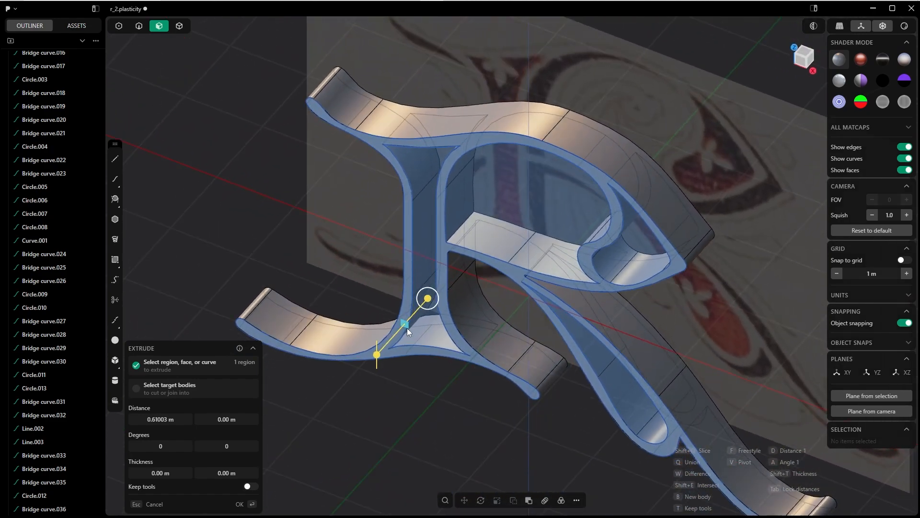
key(Escape)
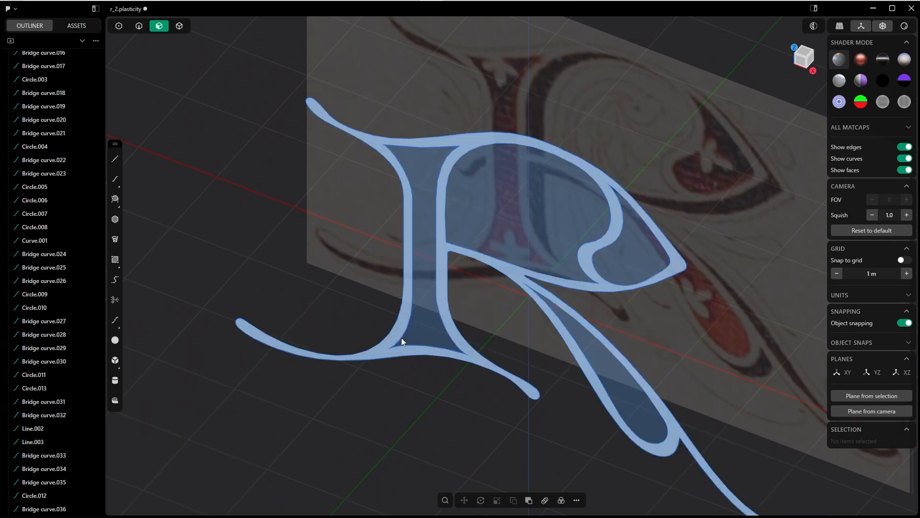
Extrude the letter's border region about 1.27 m toward the reference image.
middle_drag(416, 305, 363, 252)
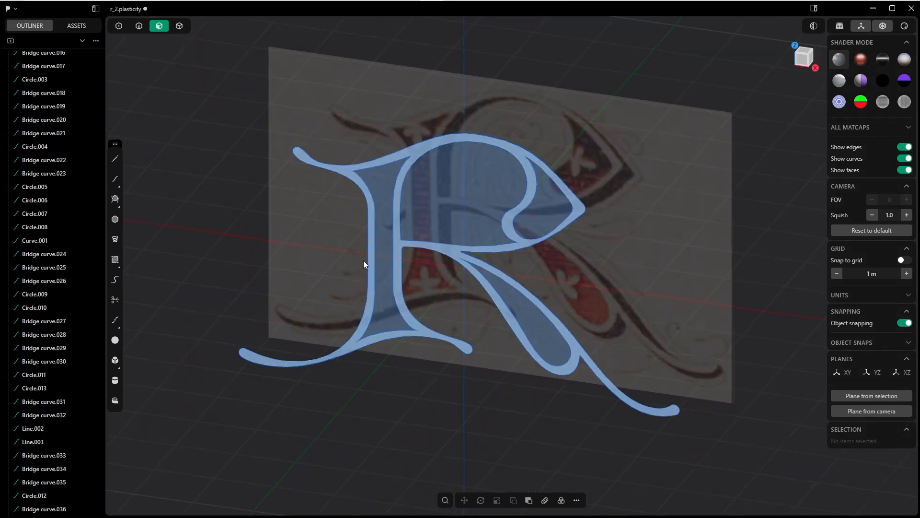
middle_drag(366, 220, 381, 286)
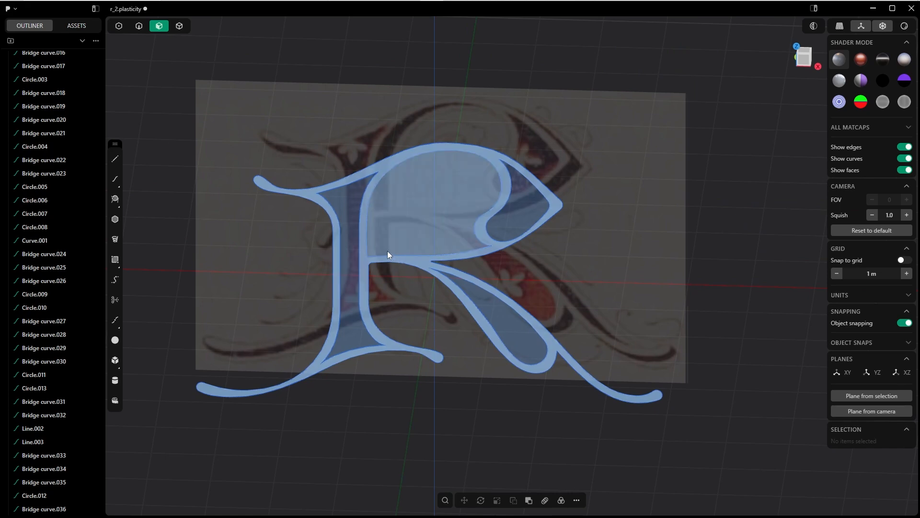
middle_drag(389, 254, 373, 307)
click(346, 297)
key(e)
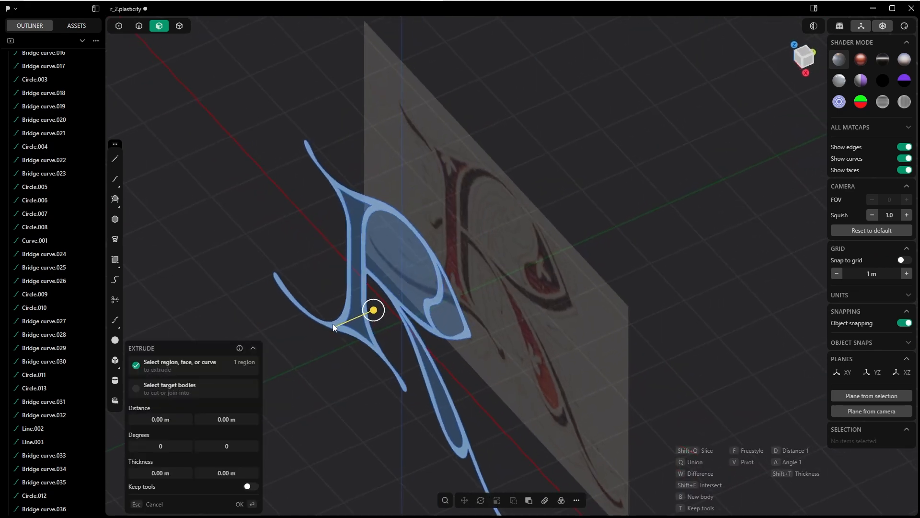
drag(376, 311, 449, 282)
middle_drag(449, 283, 475, 182)
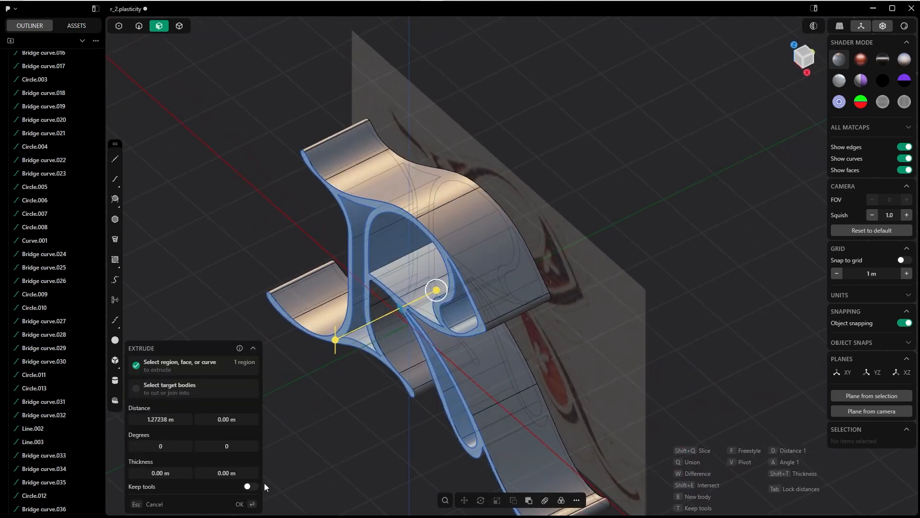
click(242, 505)
Turn off X-ray display and hide all the curves so only the extruded letter shows.
middle_drag(398, 220, 525, 186)
key(z)
click(439, 214)
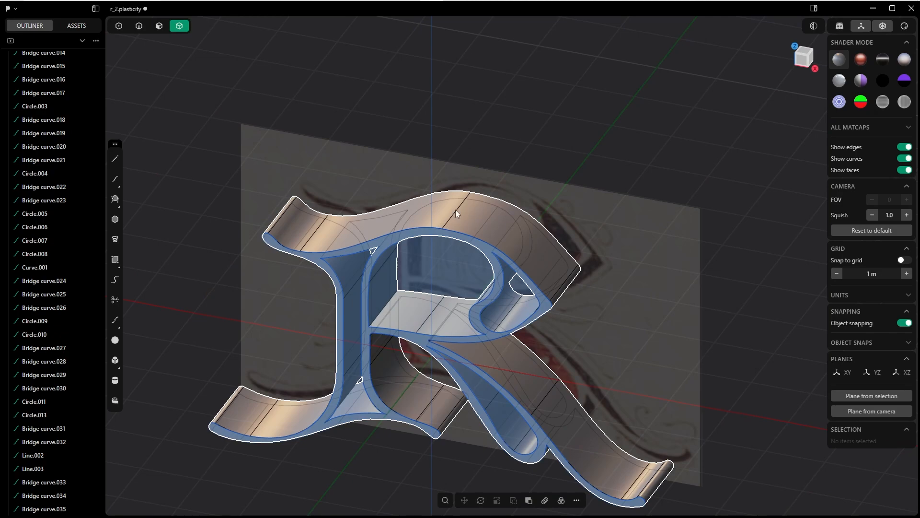
click(883, 27)
middle_drag(541, 215, 464, 203)
scroll(101, 226, up, 6)
click(78, 85)
scroll(499, 257, up, 6)
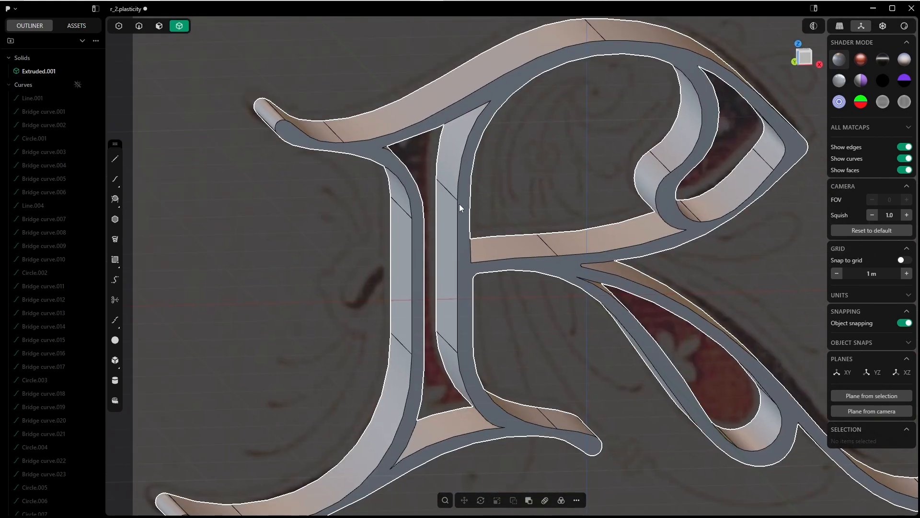
Try to fillet the front edges of the extruded letter border with a radius of about 0.36 m.
middle_drag(453, 252, 454, 200)
scroll(454, 200, up, 5)
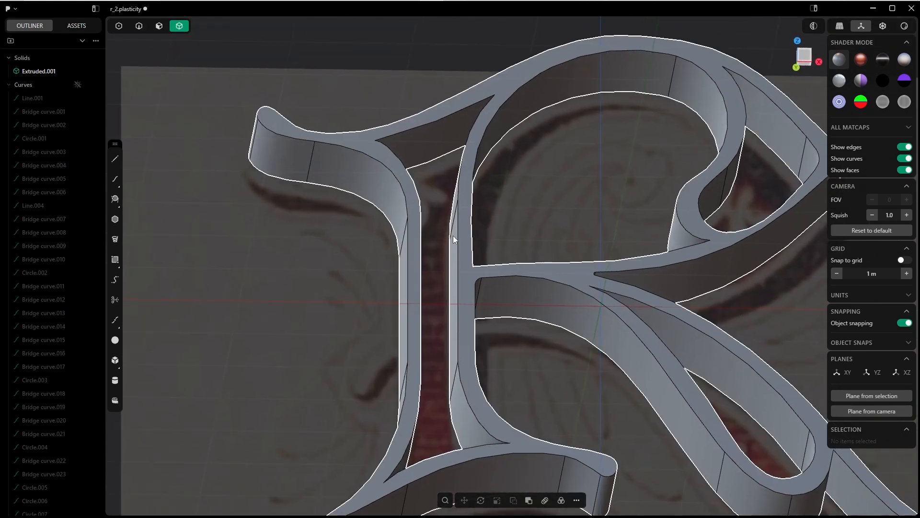
scroll(453, 172, down, 6)
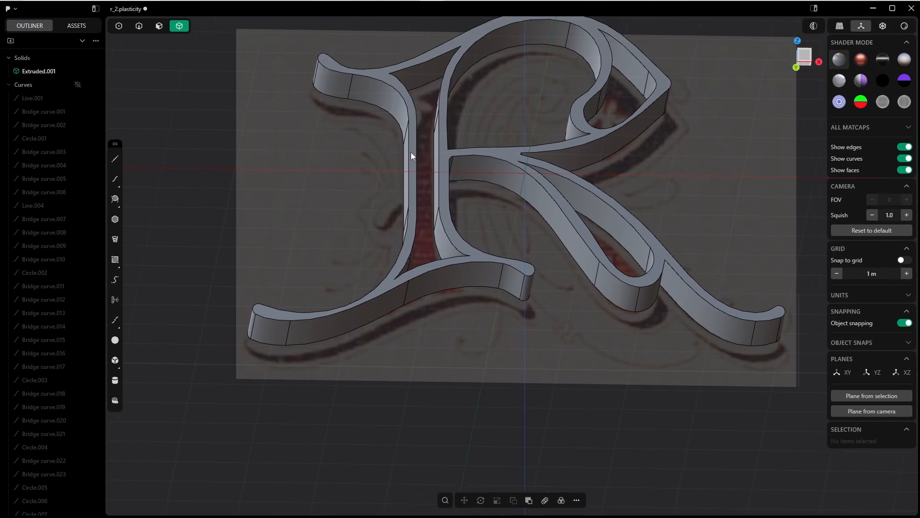
key(2)
key(b)
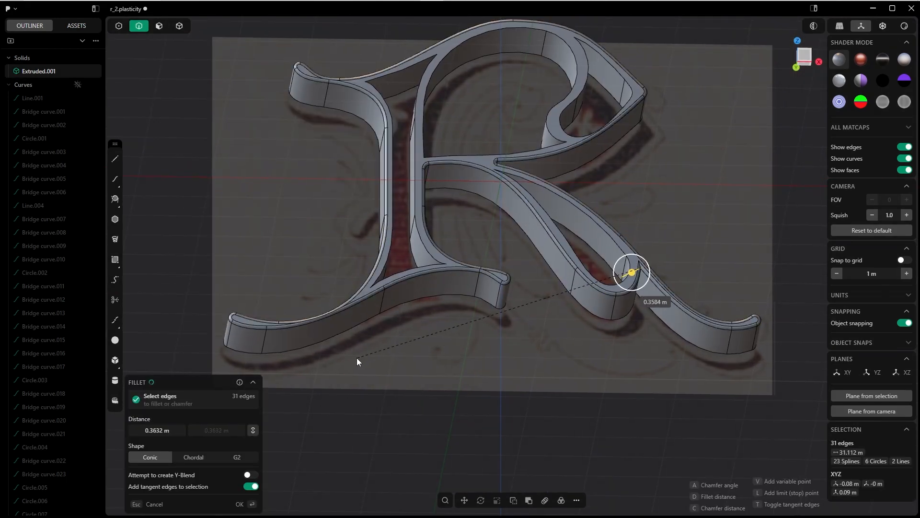
key(Escape)
middle_drag(536, 251, 502, 263)
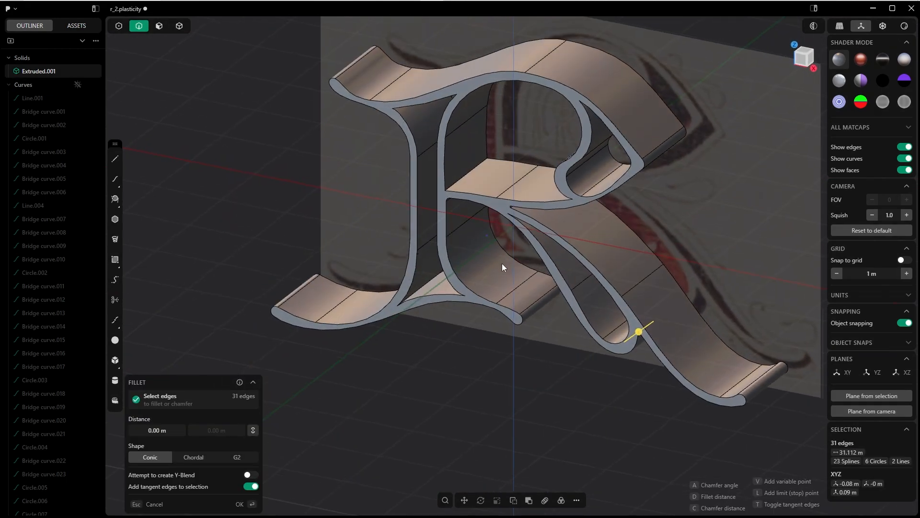
click(239, 505)
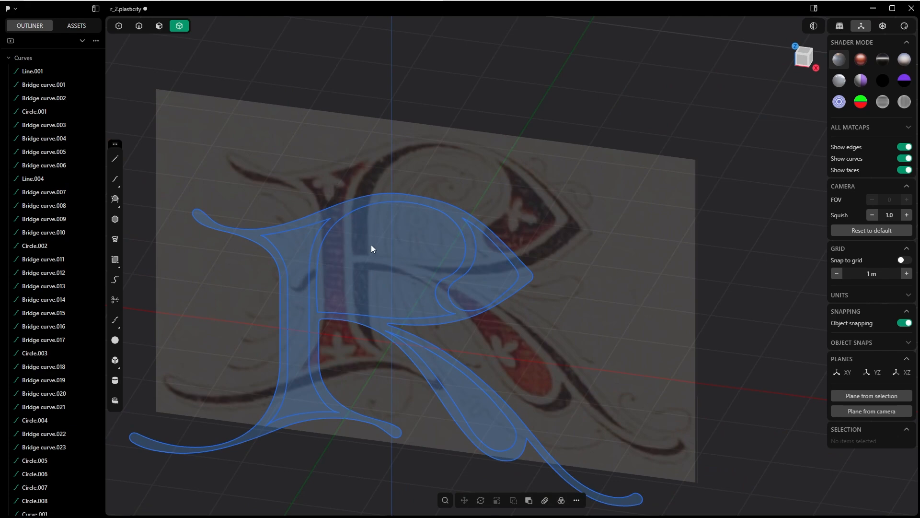
In the front view, draw a three-point curve about 0.24 m long down the left side of the flower's lower petal.
key(1)
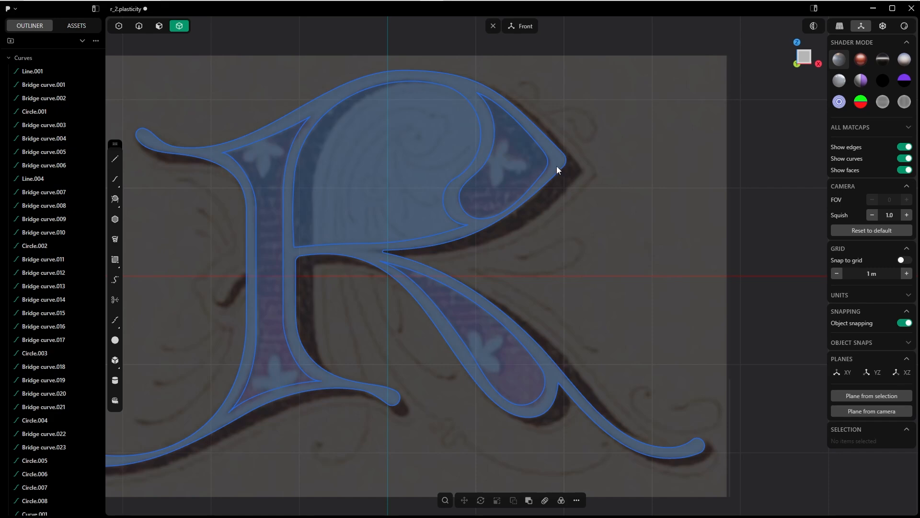
shift+middle_drag(625, 139, 589, 196)
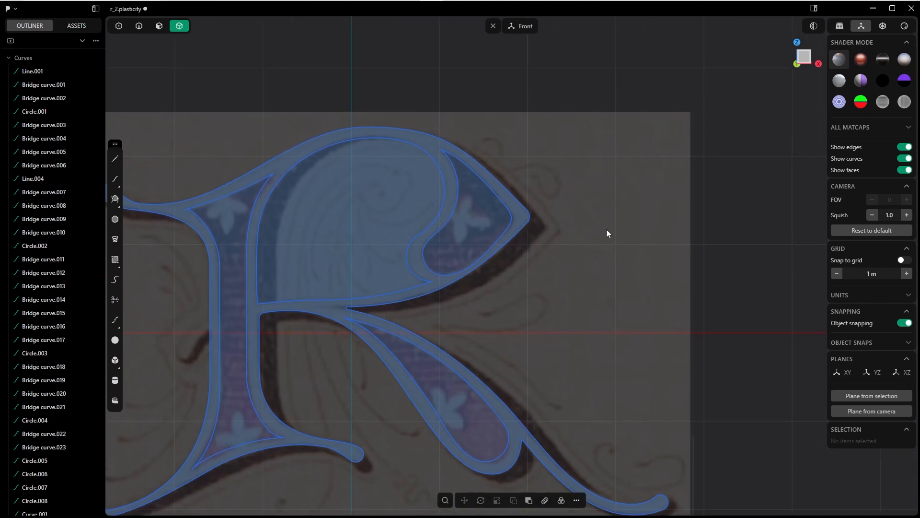
scroll(517, 238, up, 5)
click(115, 179)
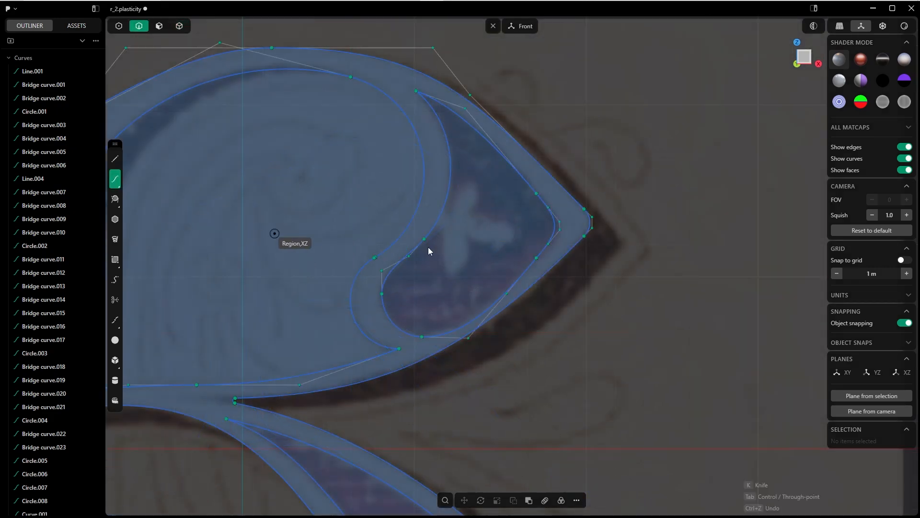
scroll(479, 307, up, 3)
scroll(517, 316, up, 3)
shift+middle_drag(523, 304, 654, 382)
click(482, 244)
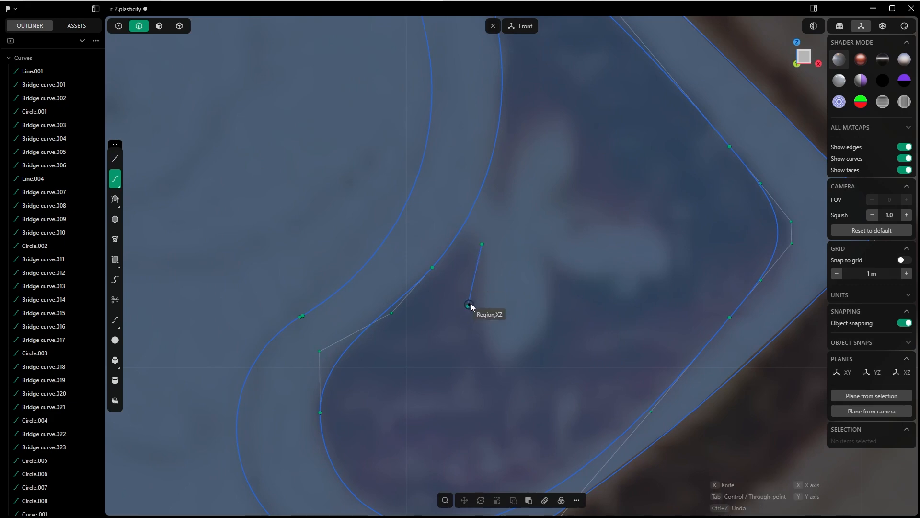
click(482, 295)
click(496, 351)
right_click(512, 355)
Move the curve's middle control point outward to bow it along the petal's left edge.
key(Tab)
click(490, 285)
click(482, 295)
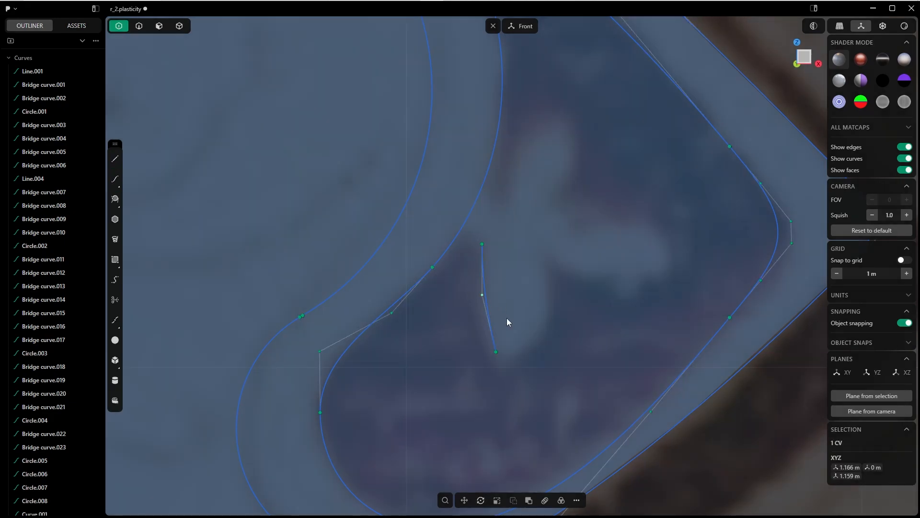
key(g)
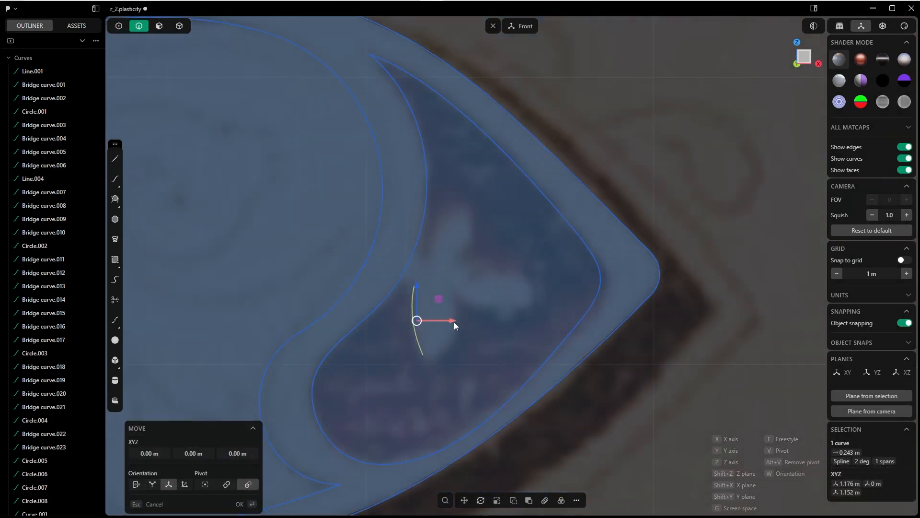
Copy the petal curve about 0.14 m along X and rotate the copy 180° to form the petal's right side.
key(x)
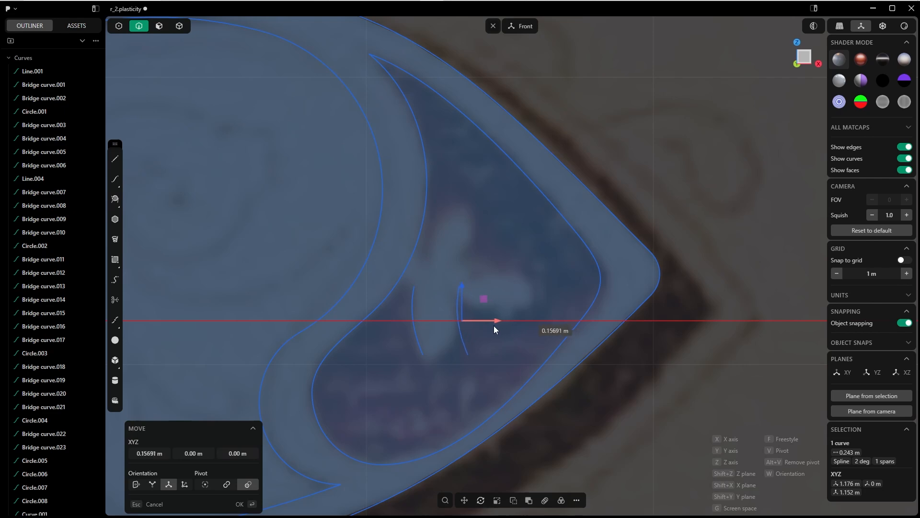
click(471, 326)
click(239, 503)
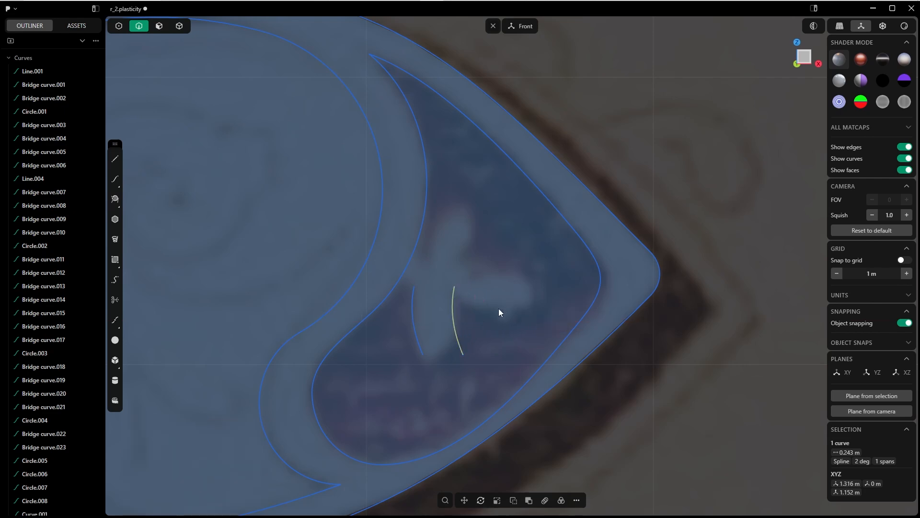
text(r180)
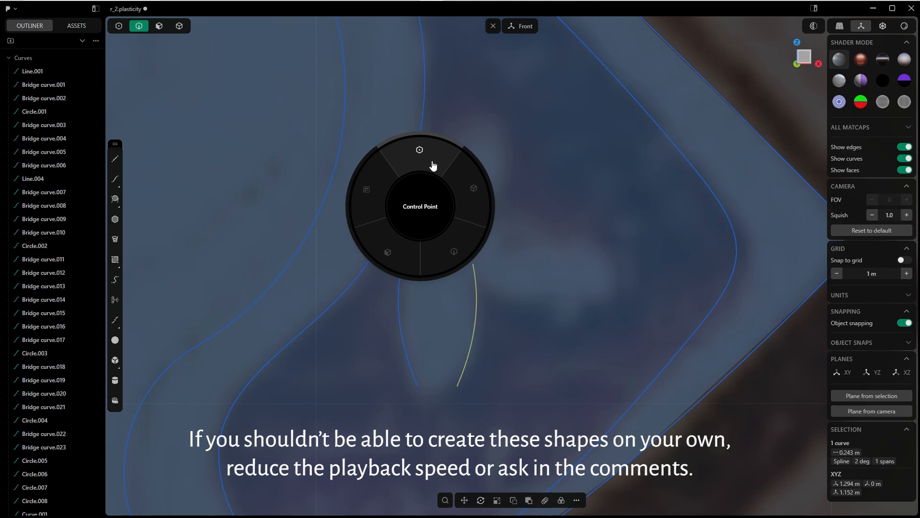
Scale the upper end points of both petal curves closer together along X, using the bounding-box pivot.
click(433, 158)
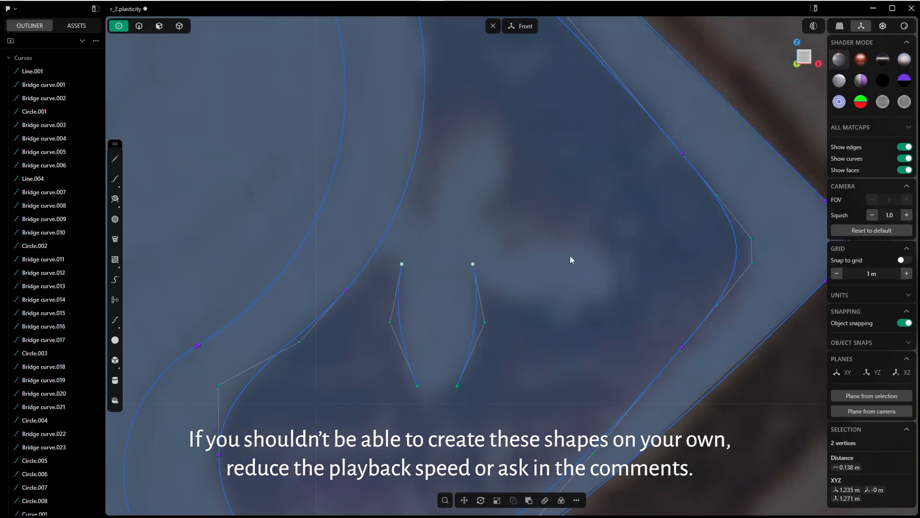
key(s)
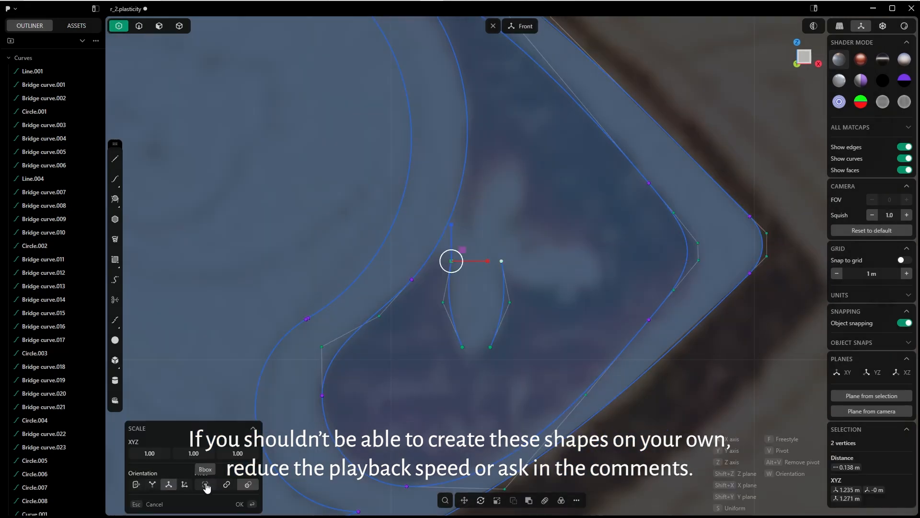
click(205, 484)
key(x)
click(536, 257)
Scale the petal's middle control points about 1.19 along X and bridge its lower ends with G1 curvature and tension about 2.26.
drag(424, 288, 525, 314)
key(s)
key(x)
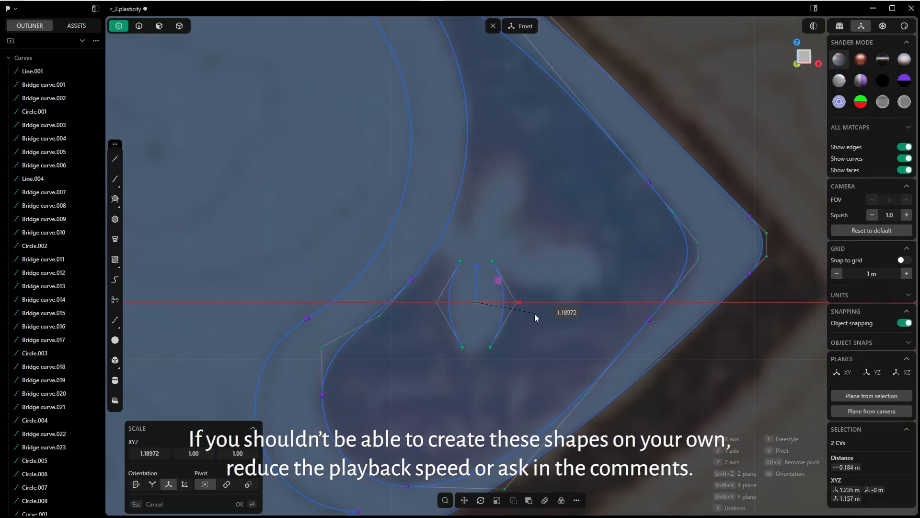
click(535, 317)
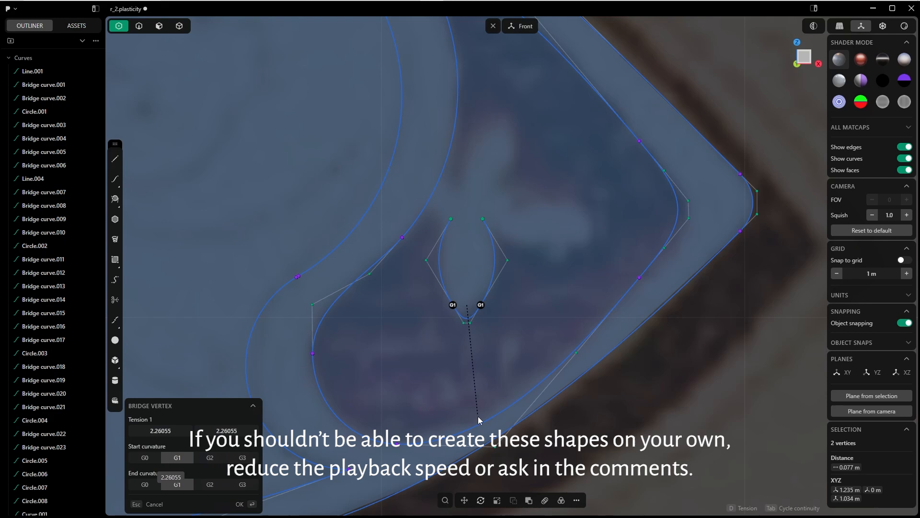
key(Return)
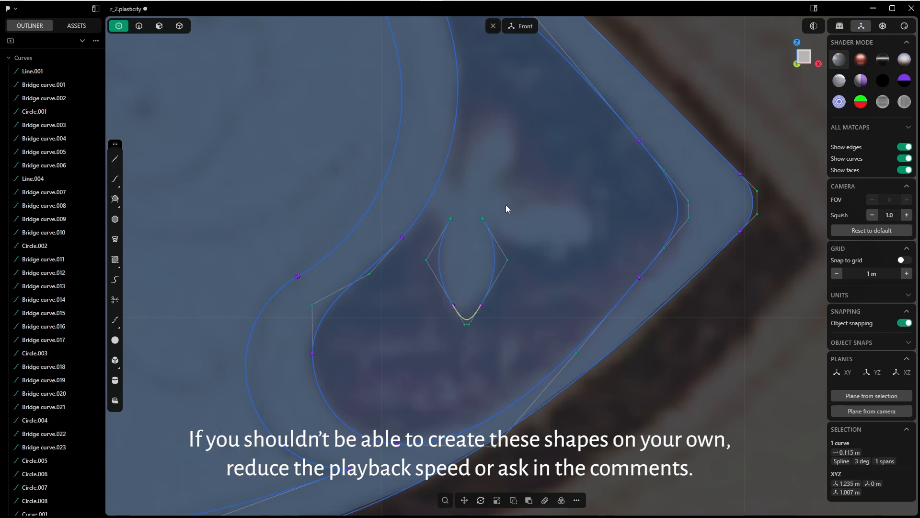
Duplicate the petal about 0.27 m along X and rotate the copy -90° about Y.
key(2)
key(shift+d)
drag(493, 310, 584, 310)
click(242, 505)
key(r)
key(Escape)
text(ry)
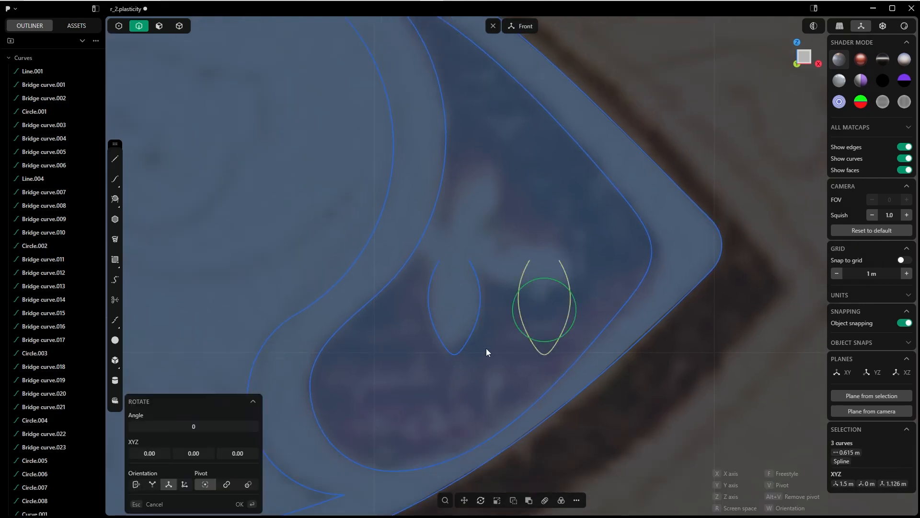
text(-90)
click(244, 505)
Move the rotated petal by its lower open end onto the lower petal's upper right end.
key(g)
key(v)
click(496, 324)
drag(495, 324, 470, 260)
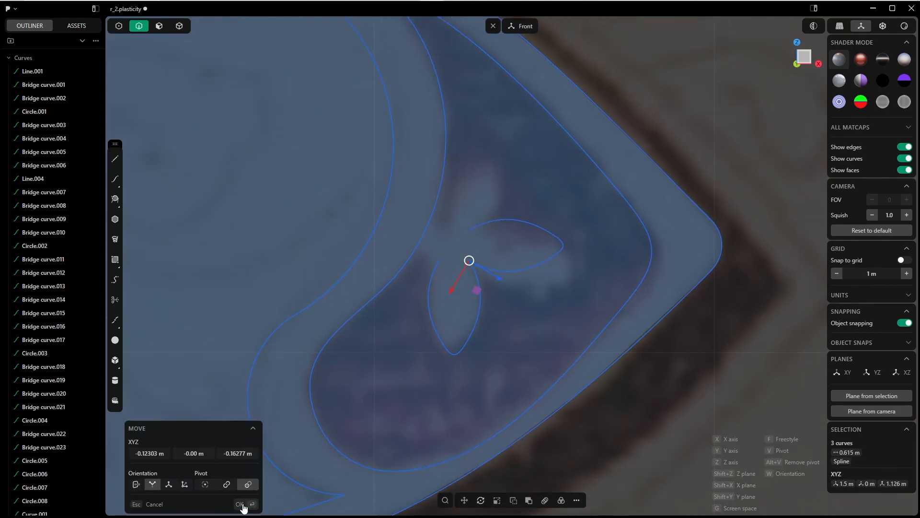
click(245, 506)
Duplicate the lower petal about 0.47 m upward and rotate the copy 180° about Y.
shift+middle_drag(479, 296, 469, 320)
double_click(470, 320)
key(shift+d)
drag(445, 292, 444, 133)
click(244, 506)
key(r)
key(y)
key(1)
key(8)
key(0)
click(244, 505)
Move the upper petal by its lower right end onto the side petal's upper open end.
key(g)
key(v)
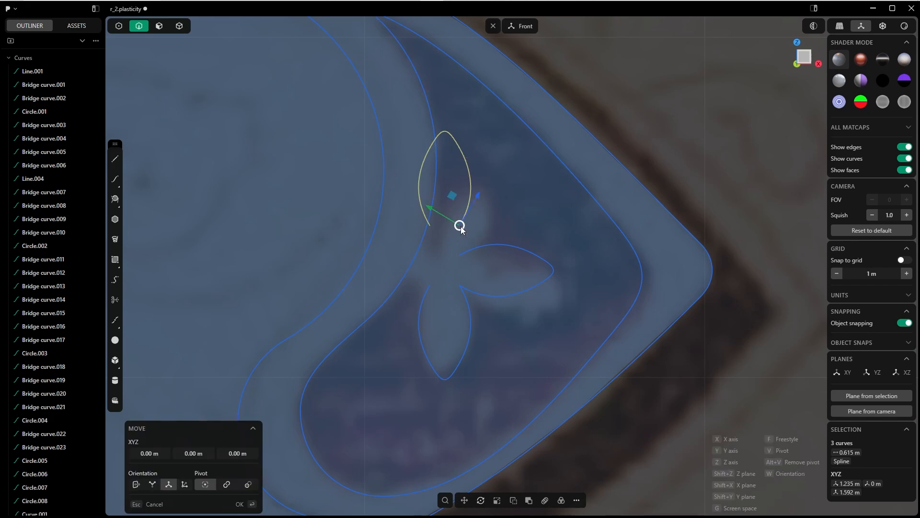
drag(460, 225, 460, 255)
click(244, 505)
Move all three petals together along X to empty space beyond the letter's pointed bowl.
shift+double_click(480, 233)
shift+double_click(429, 361)
key(g)
key(x)
scroll(429, 361, down, 4)
click(672, 316)
click(245, 505)
Draw two parallel horizontal lines about 0.15 m long on the side opposite the side petal, meeting the flower's open inner ends.
scroll(506, 216, up, 5)
key(Tab)
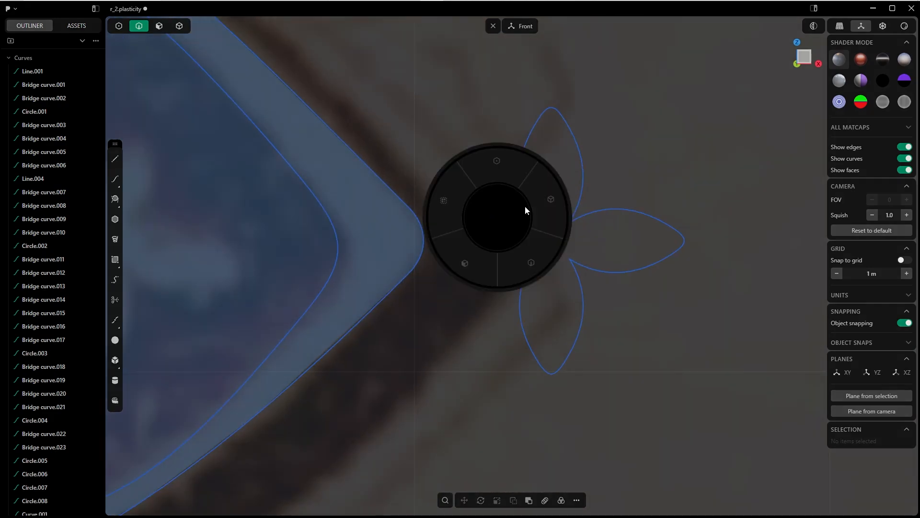
click(494, 171)
drag(535, 258, 539, 267)
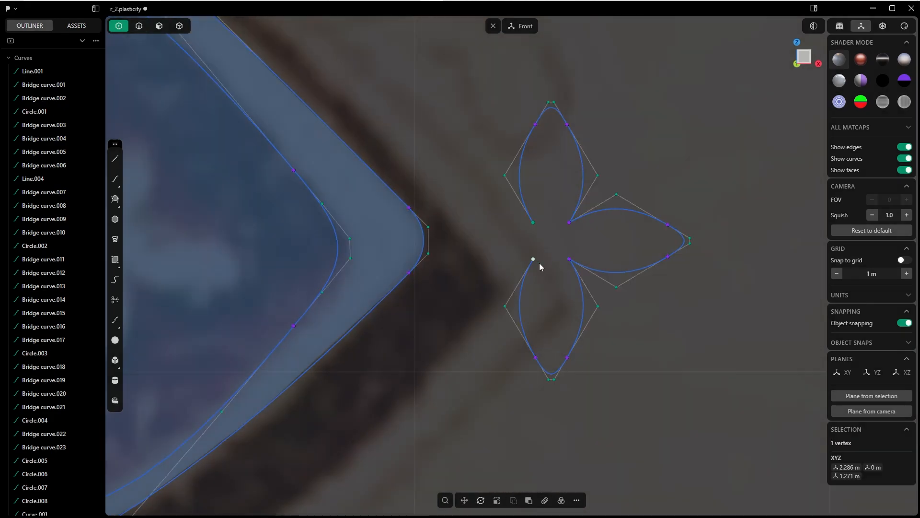
scroll(531, 192, down, 5)
scroll(494, 221, up, 3)
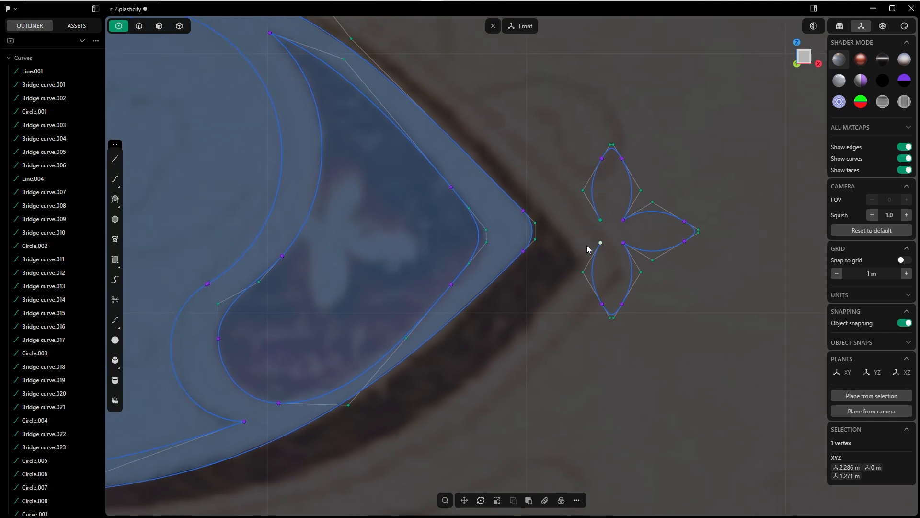
key(Escape)
key(l)
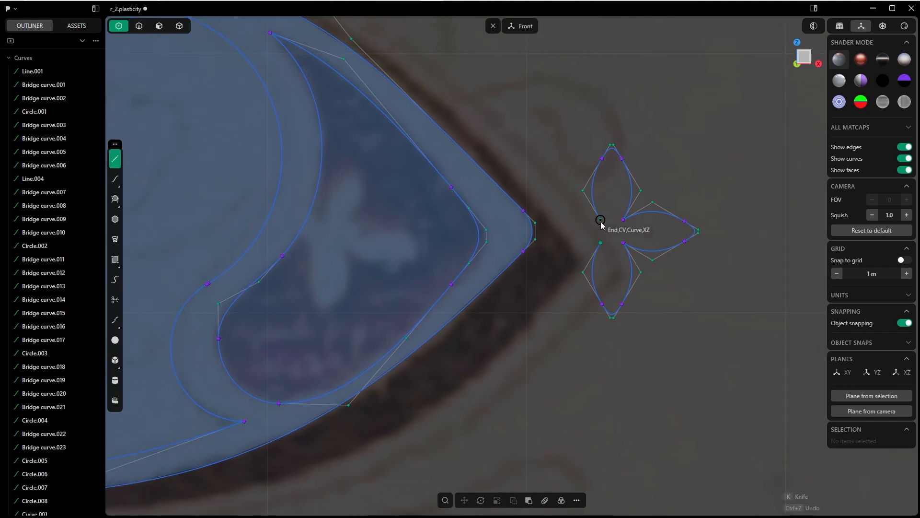
click(601, 219)
click(562, 219)
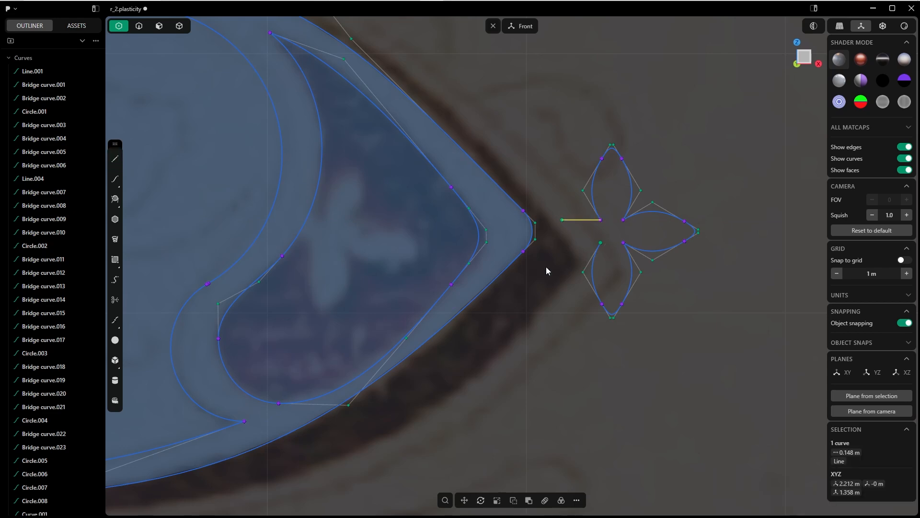
key(l)
click(562, 243)
click(601, 242)
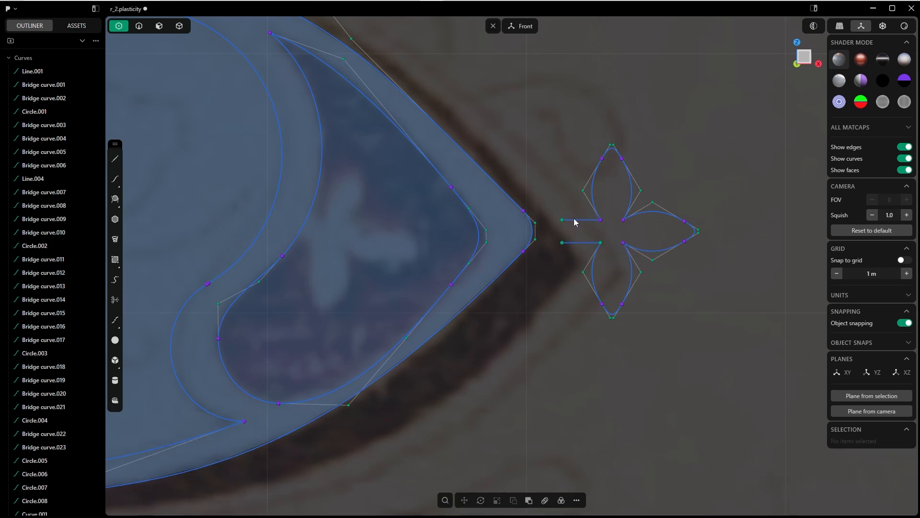
Undo the two horizontal lines drawn at the flower's open ends.
key(Tab)
click(598, 246)
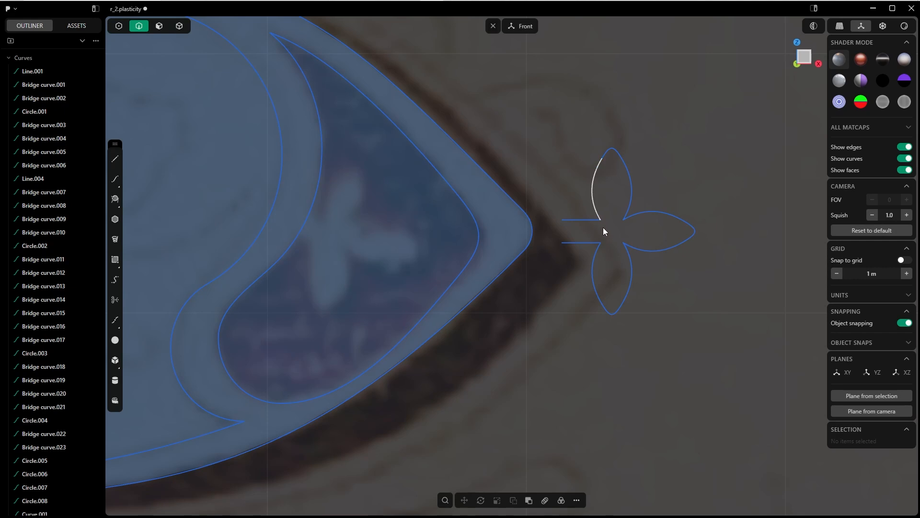
click(600, 225)
key(Tab)
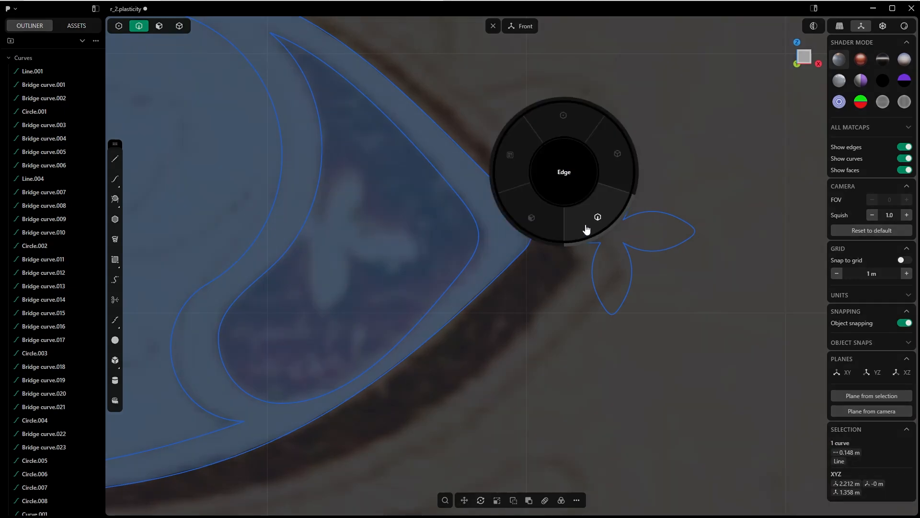
click(586, 226)
key(ctrl+z)
key(ctrl+z)
key(ctrl+z)
key(ctrl+z)
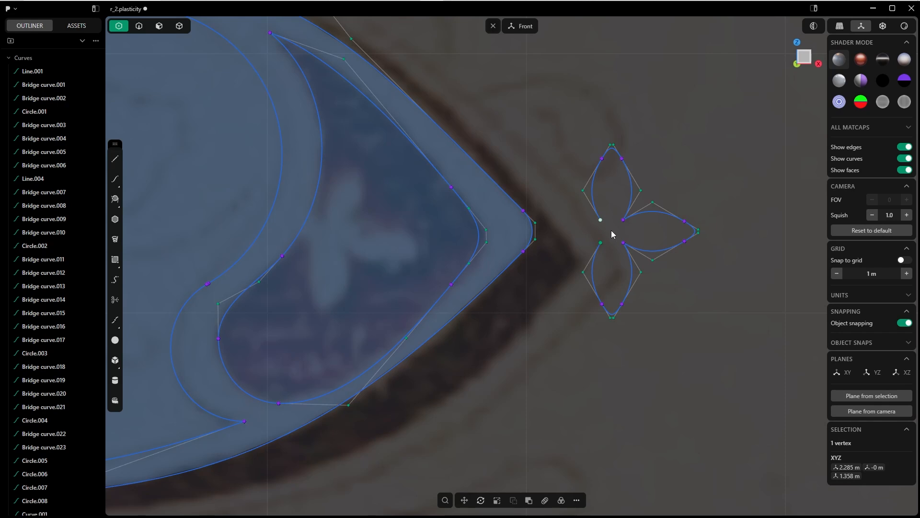
Extend the upper petal's open inner end by 0.02 m with the Natural shape.
text(fext)
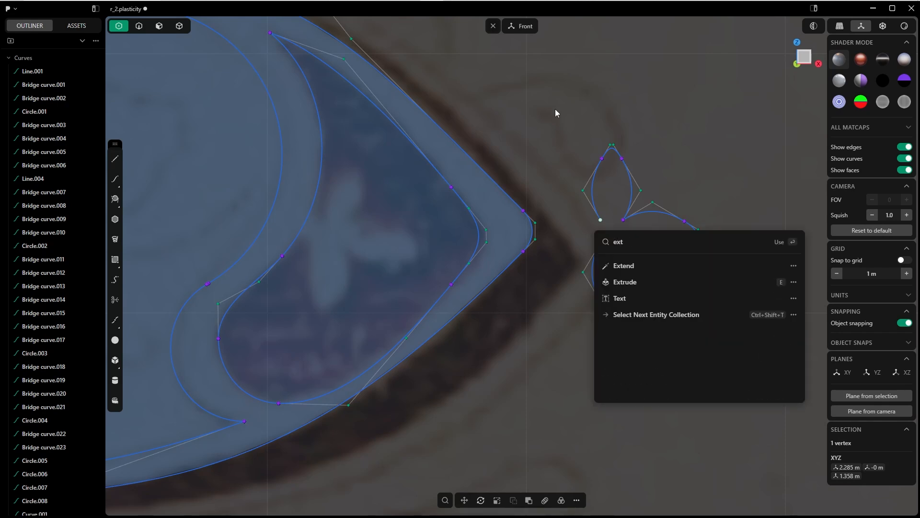
key(Return)
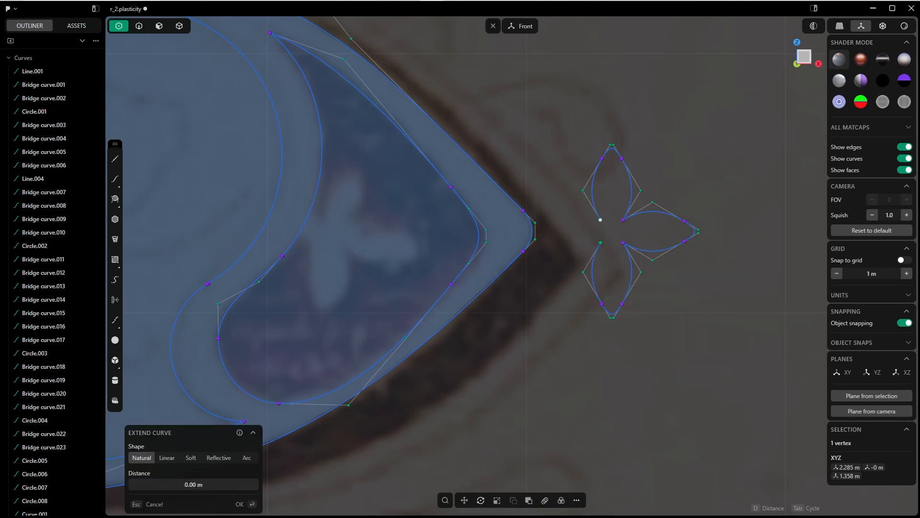
drag(217, 484, 220, 484)
click(194, 484)
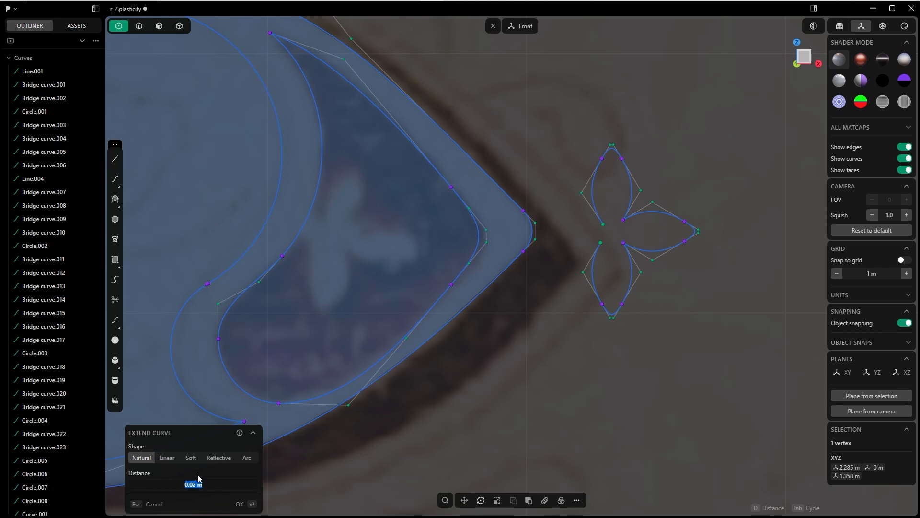
key(Return)
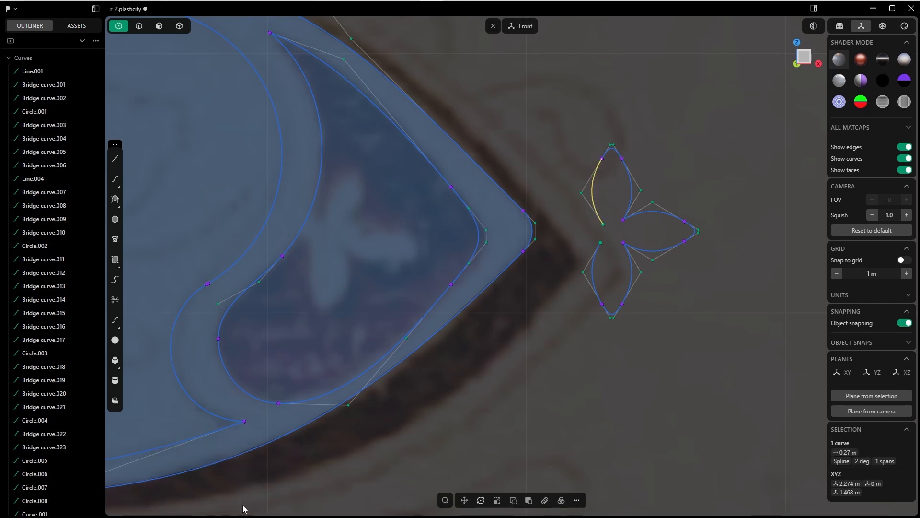
Extend the lower petal's open inner end by 0.02 m with the Natural shape.
click(601, 242)
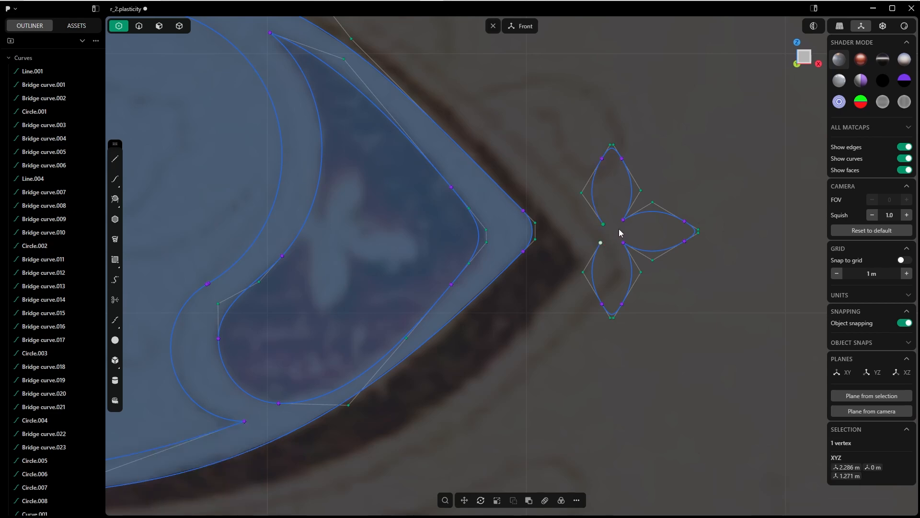
key(e)
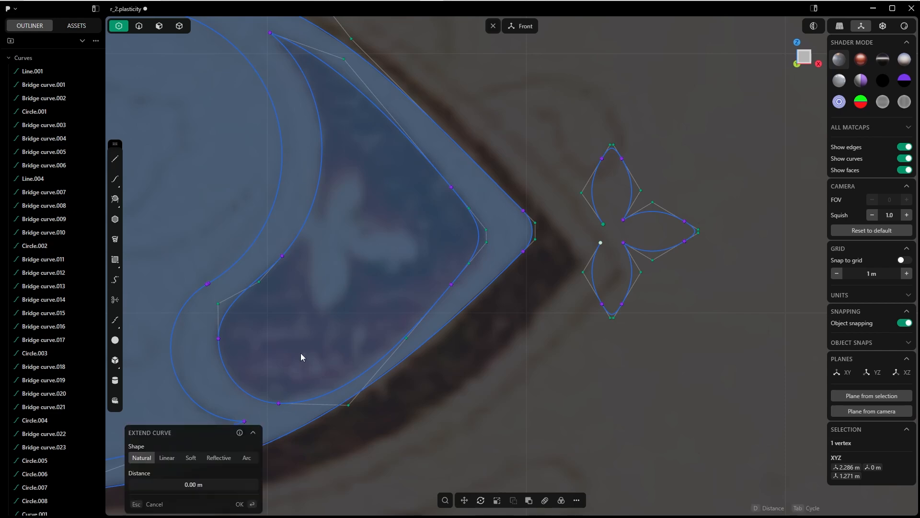
click(194, 485)
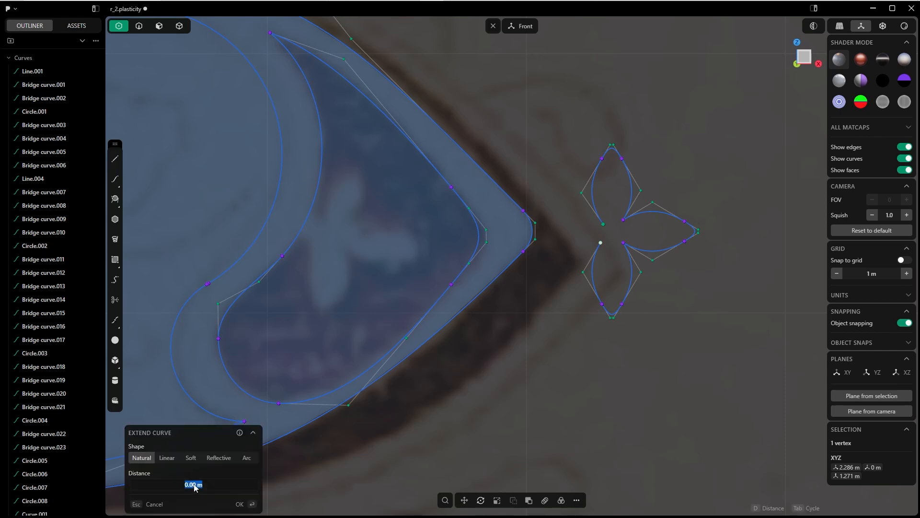
text(,02)
key(Return)
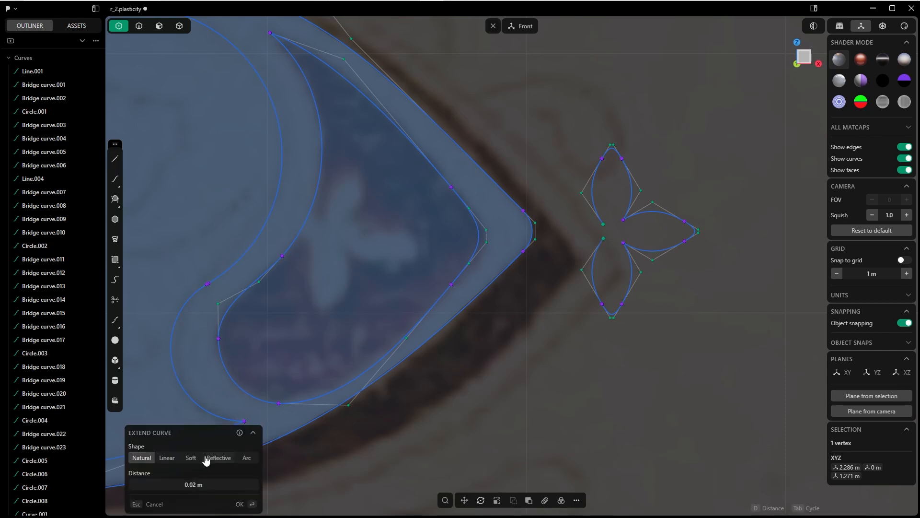
key(Return)
Place two parallel horizontal stem lines about 0.17 m long at the open inner ends of the upper and lower petals.
key(g)
click(563, 54)
key(g)
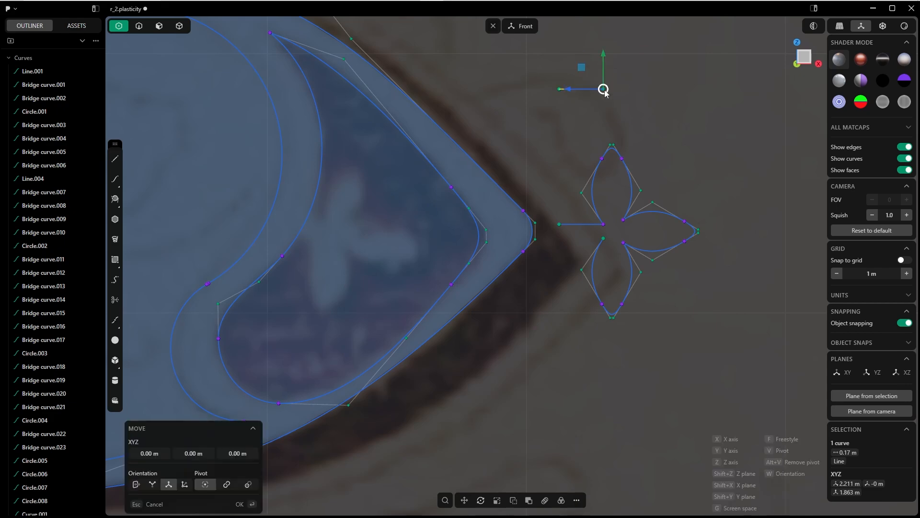
click(603, 88)
click(603, 238)
shift+middle_drag(506, 366, 468, 362)
drag(509, 207, 532, 245)
key(g)
click(569, 230)
Move the lower petal's inner end point onto the end of the lower stem line.
scroll(603, 220, down, 4)
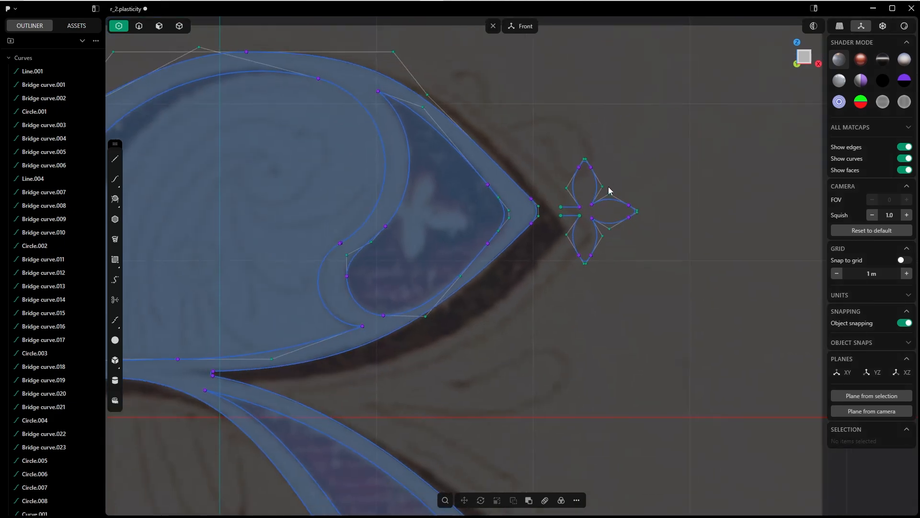
scroll(536, 225, down, 3)
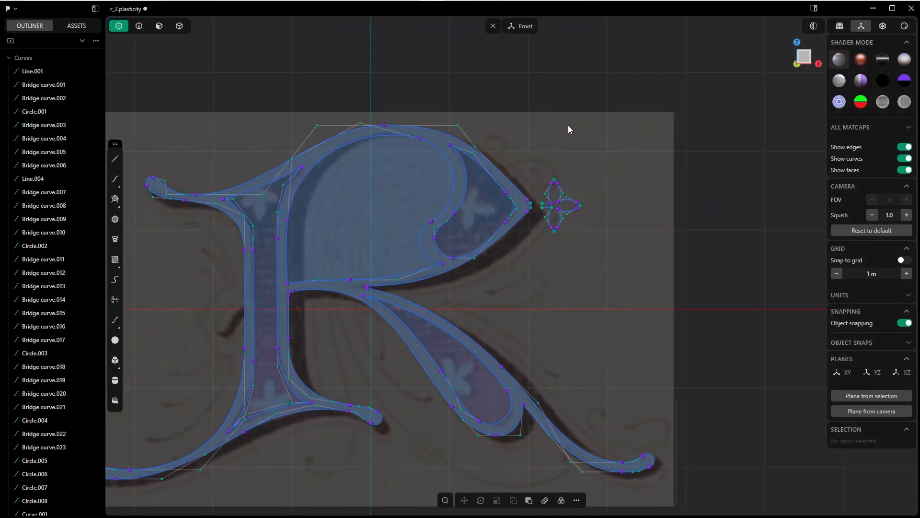
scroll(555, 192, up, 8)
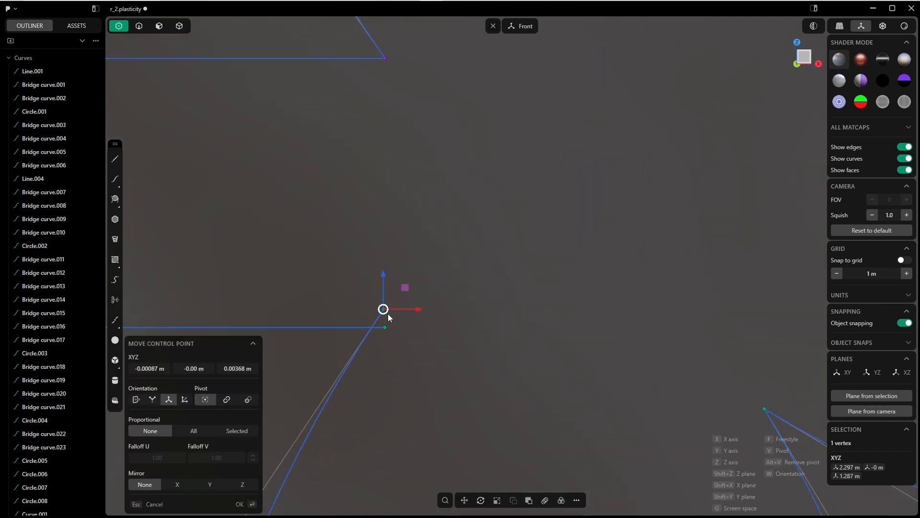
drag(387, 313, 408, 284)
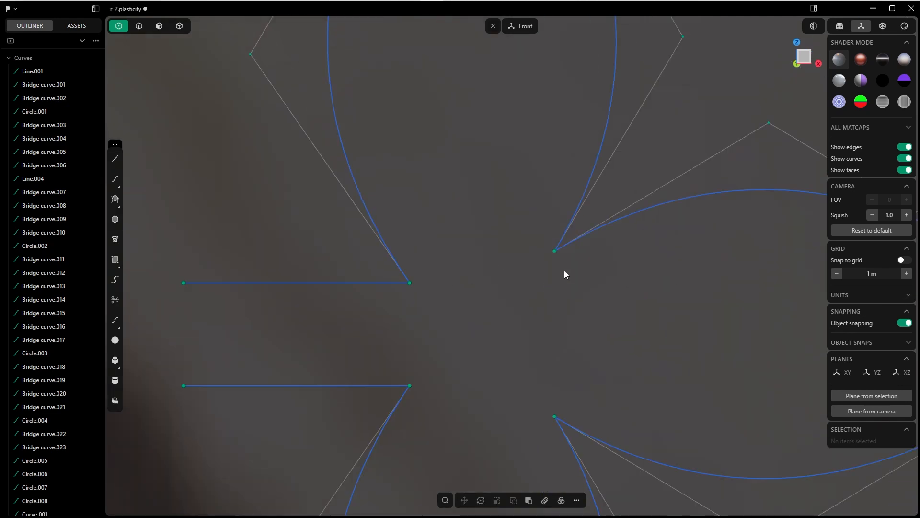
Fillet the corner between the upper and side petals with a 0.0015 m radius.
click(554, 249)
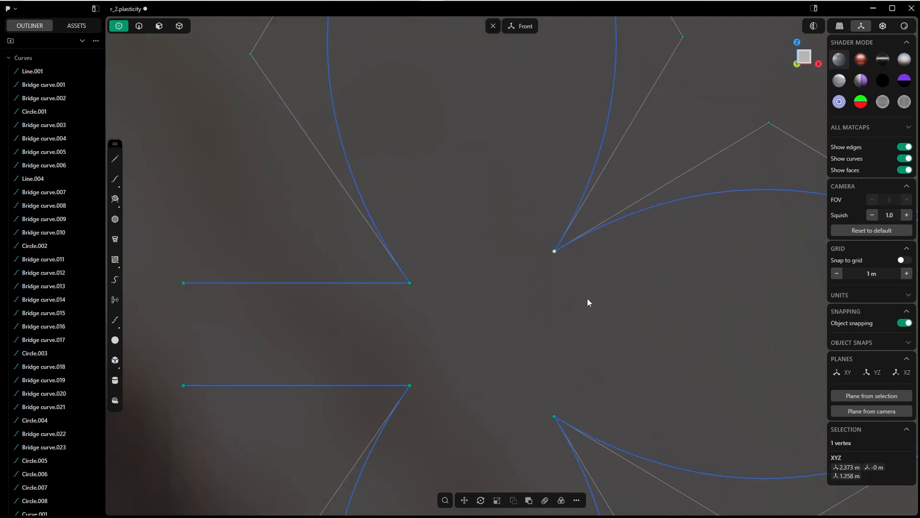
key(f)
click(203, 476)
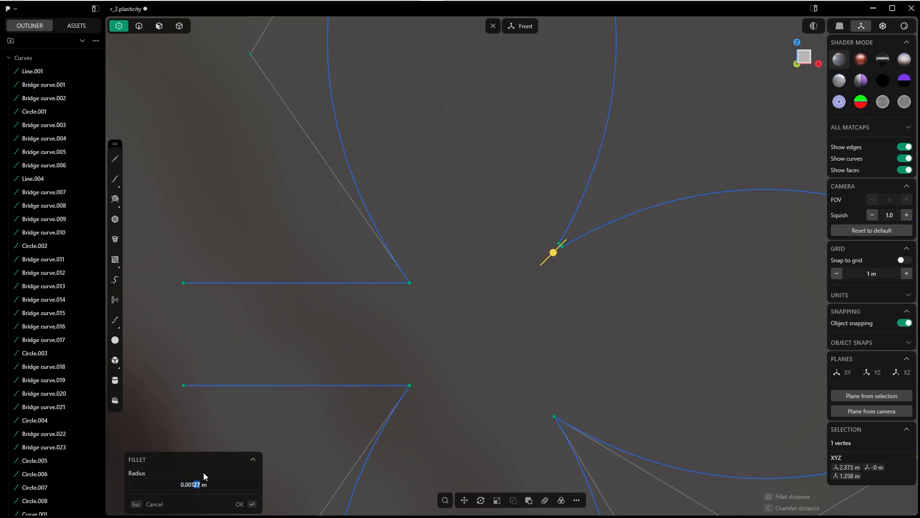
text(5)
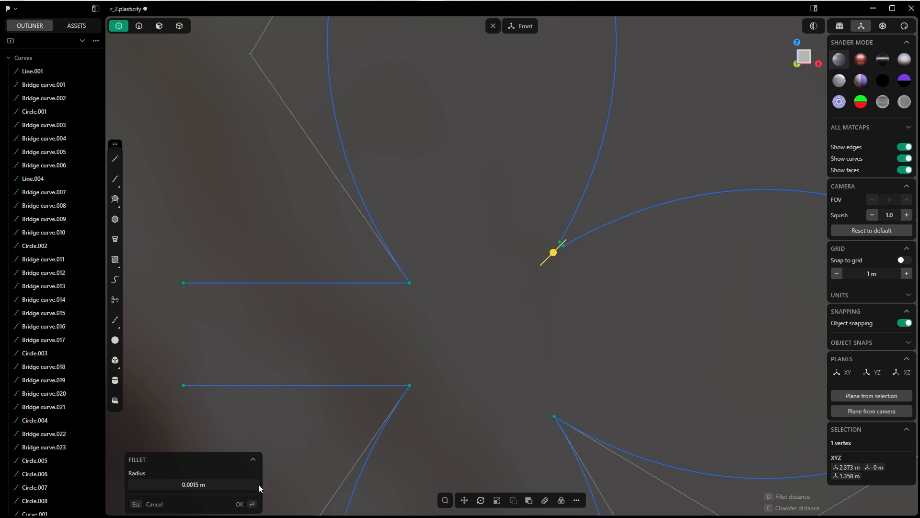
click(243, 504)
Fillet the corner between the side and lower petals.
shift+middle_drag(594, 264, 546, 94)
click(506, 246)
key(b)
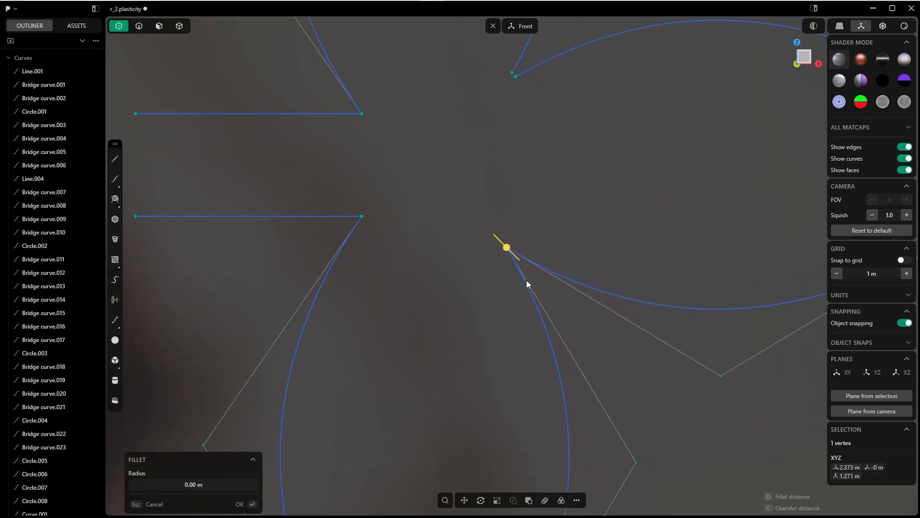
click(528, 282)
click(243, 505)
Fillet the two corners where the stem lines meet the petals with a 0.0015 m radius.
click(362, 216)
text(b0.0015)
click(242, 504)
click(362, 113)
text(b0.0015)
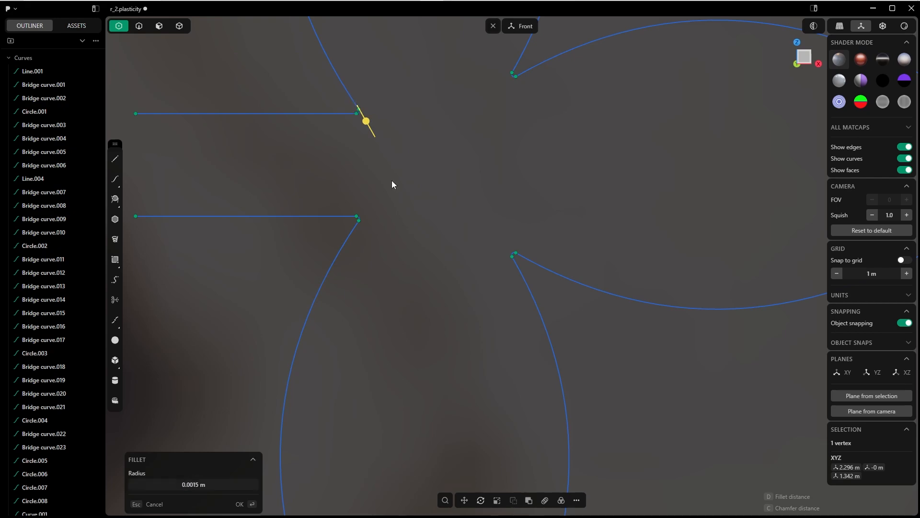
key(Return)
Try to join the whole flower outline through its vertices.
scroll(516, 211, down, 12)
scroll(533, 165, up, 3)
drag(440, 150, 594, 350)
key(j)
click(565, 179)
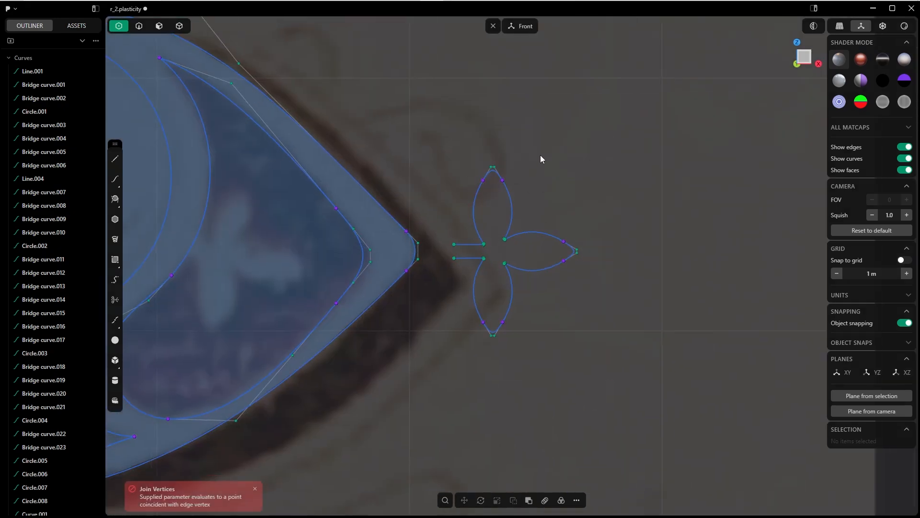
Join the flower's petal, fillet and stem curves into one curve in edge selection mode.
key(2)
scroll(534, 192, up, 8)
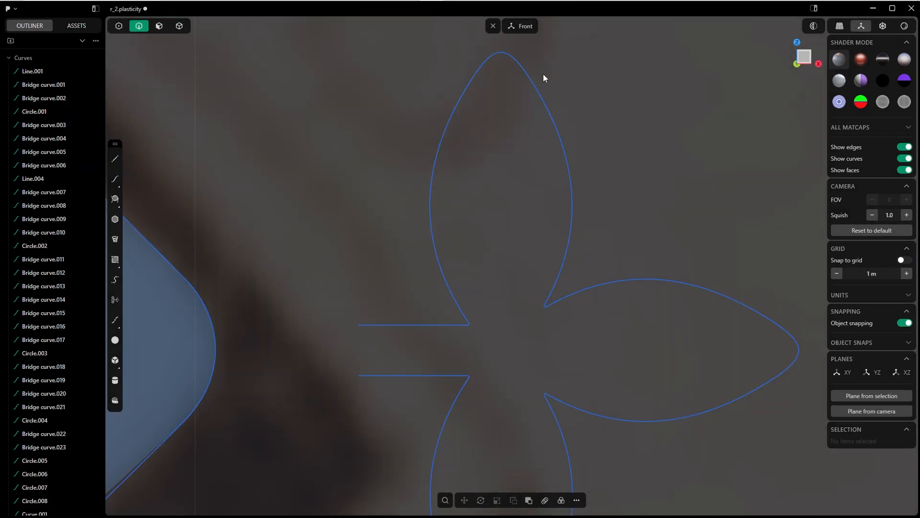
click(677, 279)
shift+middle_drag(676, 279, 572, 234)
shift+click(693, 314)
shift+click(599, 367)
shift+click(448, 418)
shift+click(363, 355)
key(j)
Move the flower curve into the letter's pointed bowl panel and rotate it to match the reference flower.
scroll(551, 292, down, 12)
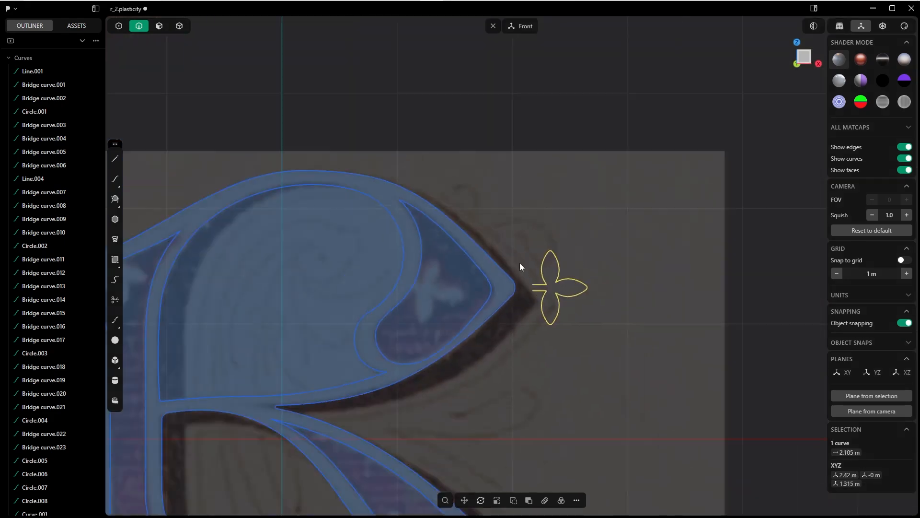
scroll(522, 268, up, 4)
scroll(629, 276, down, 4)
key(g)
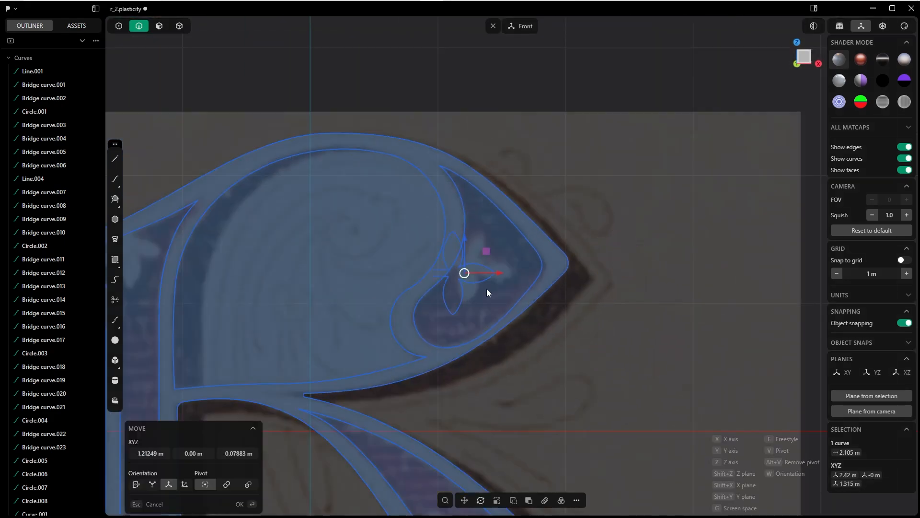
scroll(491, 289, up, 6)
click(508, 289)
key(r)
click(513, 296)
key(g)
click(526, 299)
scroll(479, 250, down, 8)
Duplicate the bowl flower into the triangular panel atop the letter's stem and rotate it so its open end faces the upper border.
key(shift+d)
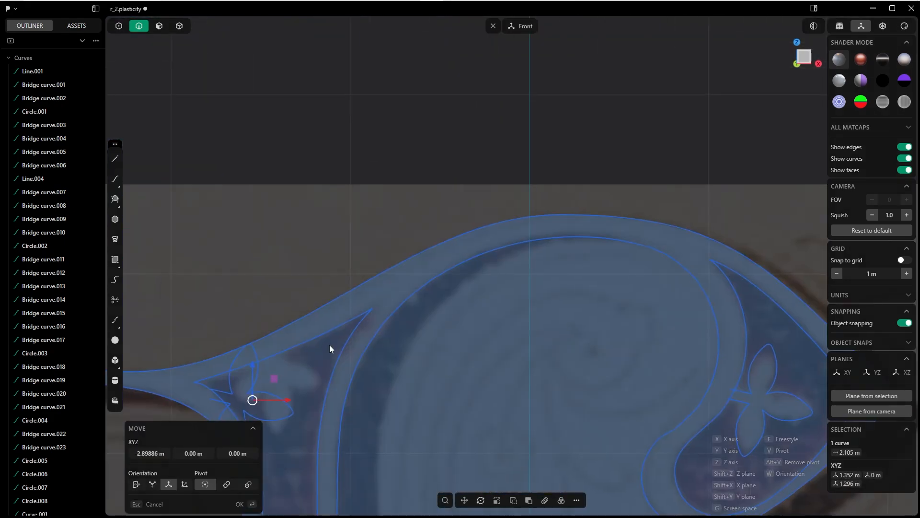
click(465, 177)
key(r)
click(540, 268)
scroll(503, 235, up, 5)
key(g)
click(538, 253)
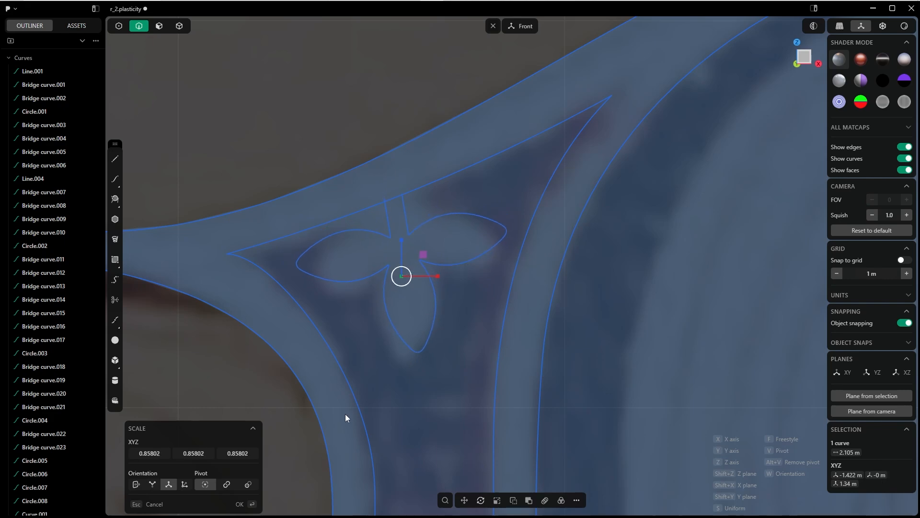
Scale the upper stem flower to about 0.86, then rotate and reposition it over the reference flower.
key(r)
click(536, 286)
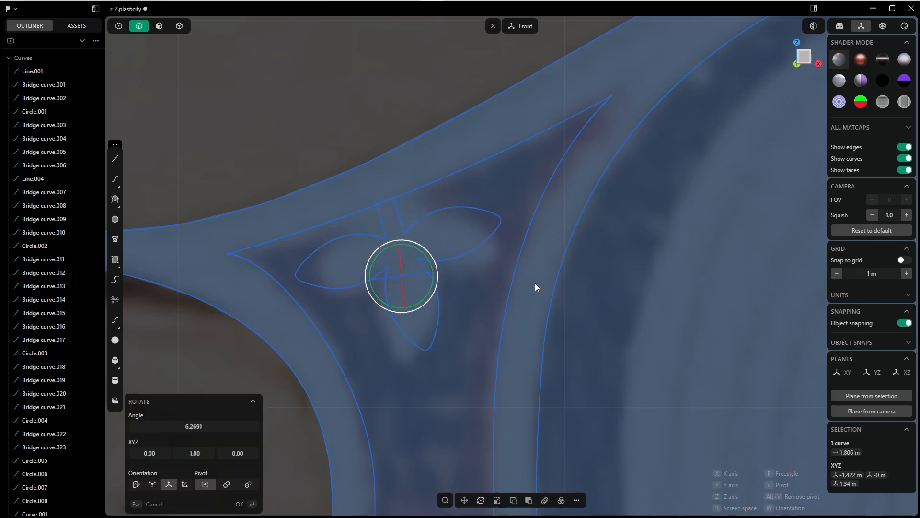
key(r)
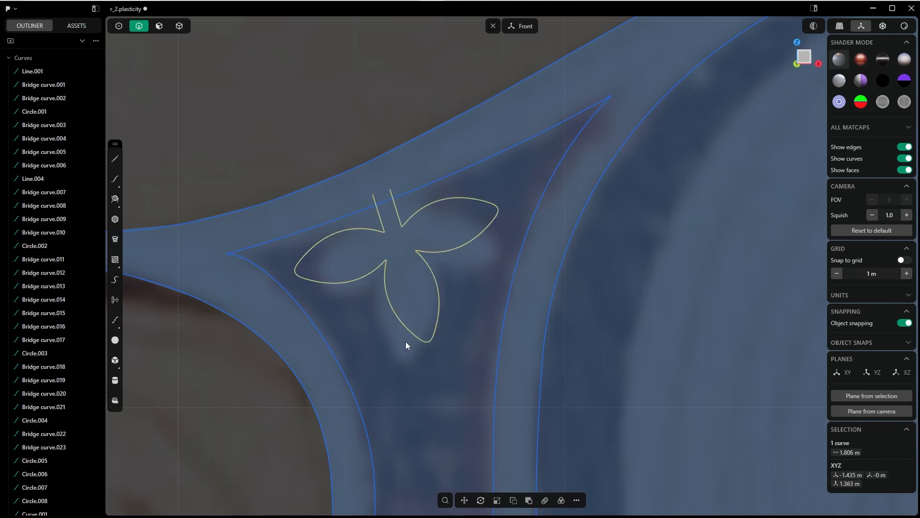
click(525, 262)
key(g)
Duplicate the bowl flower into the letter's diagonal leg panel, rotating and positioning it over the reference flower.
scroll(457, 239, down, 10)
click(648, 152)
key(shift+d)
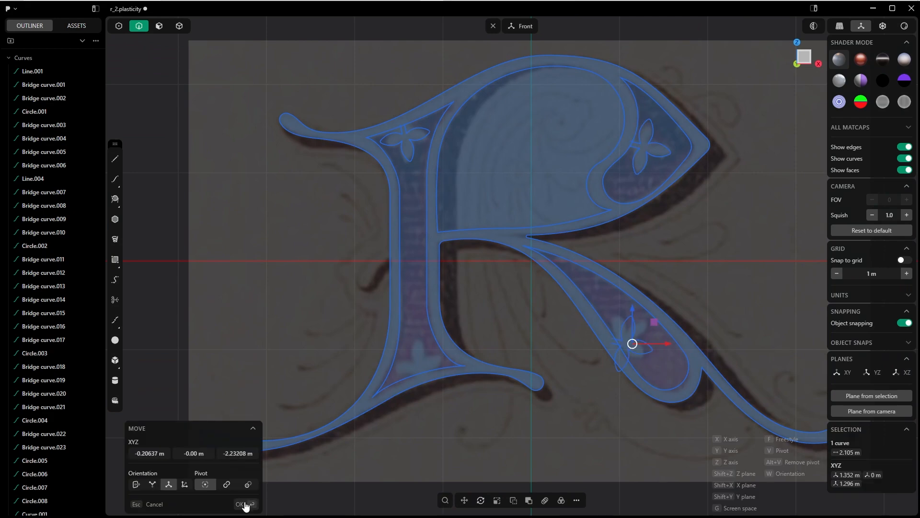
click(245, 504)
scroll(624, 345, up, 3)
key(r)
drag(510, 306, 496, 262)
click(246, 503)
scroll(472, 326, up, 5)
key(g)
click(245, 504)
Duplicate the leg flower to the bottom of the letter's stem panel and rotate its open end toward the lower border.
scroll(464, 248, down, 5)
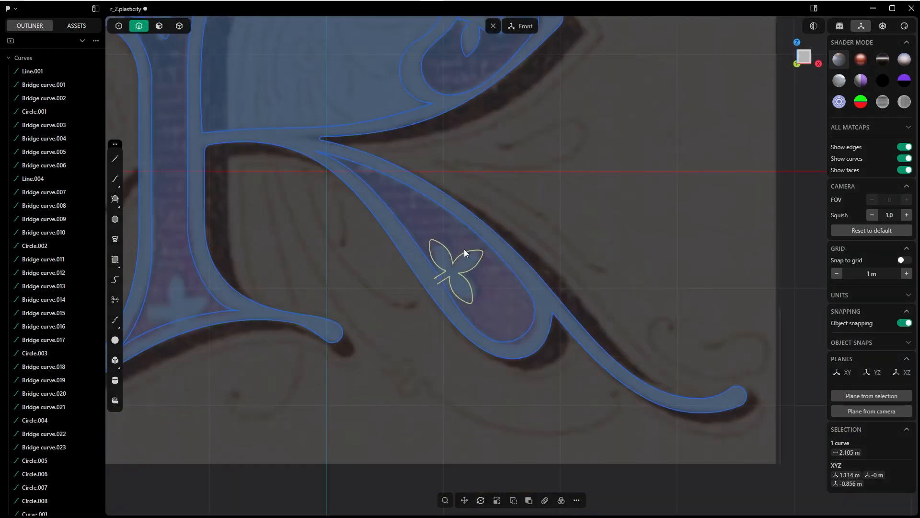
key(shift+d)
drag(611, 318, 319, 361)
click(247, 507)
scroll(332, 381, up, 5)
key(r)
click(245, 504)
Scale down the lower stem flower and fine-tune its rotation and position over the reference.
key(g)
key(s)
key(r)
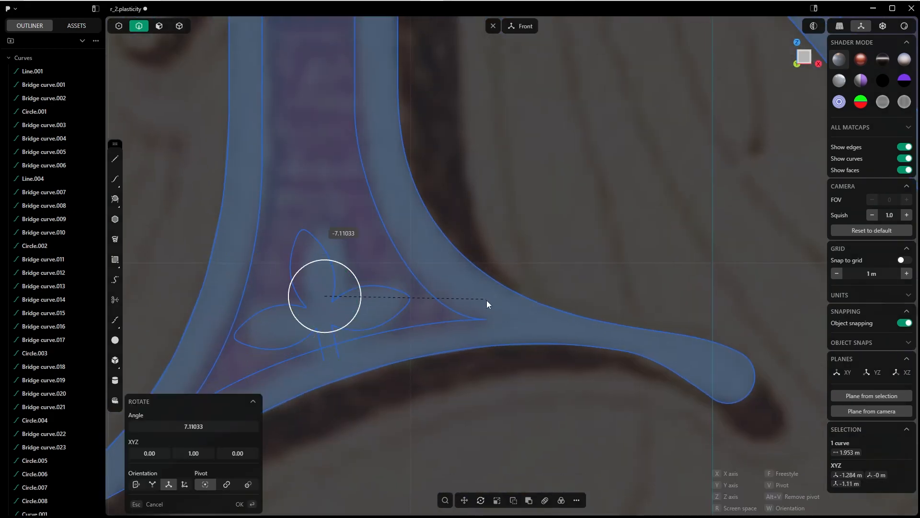
key(g)
click(398, 357)
Trim away the stem line ends and the inner border segments where the flowers cross the panel outlines.
scroll(404, 335, up, 3)
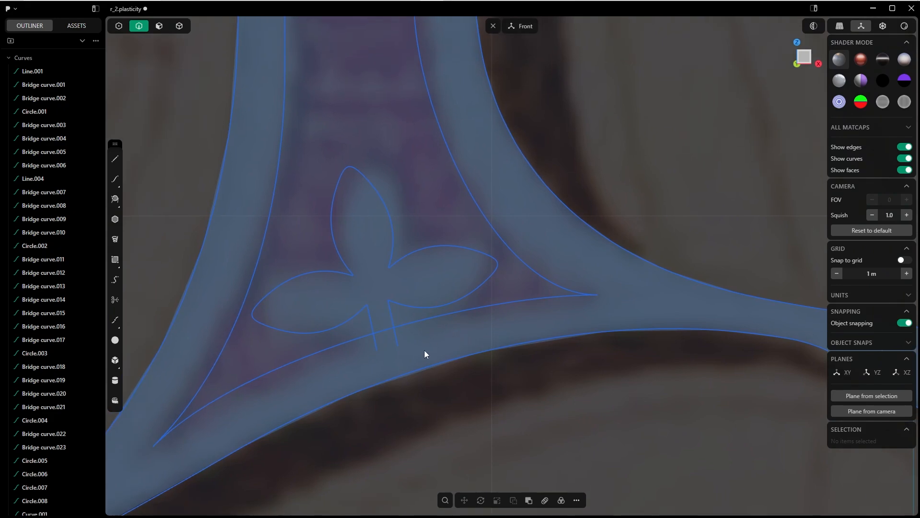
key(t)
scroll(464, 182, down, 5)
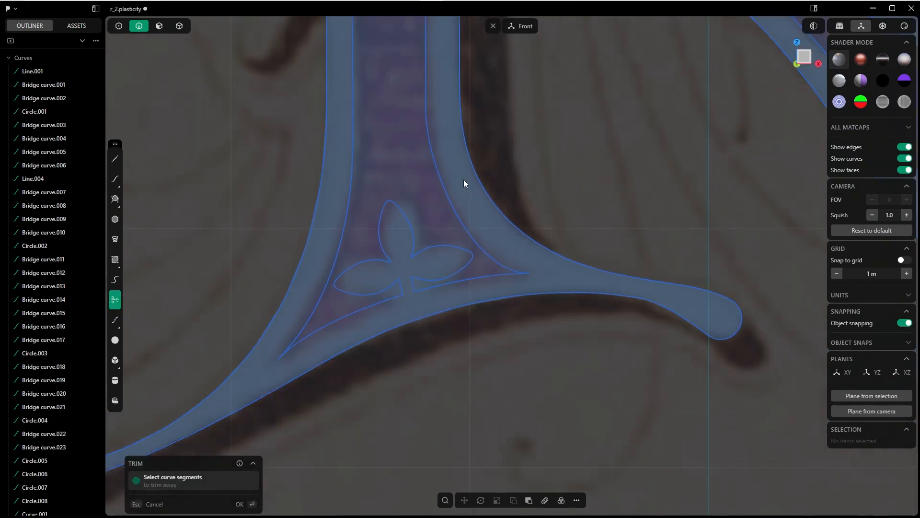
scroll(283, 223, up, 6)
click(283, 223)
scroll(479, 379, down, 5)
Join the leg flower's outline with its cut border curve and select the remaining inner outline curves of the leg panel.
scroll(403, 336, up, 6)
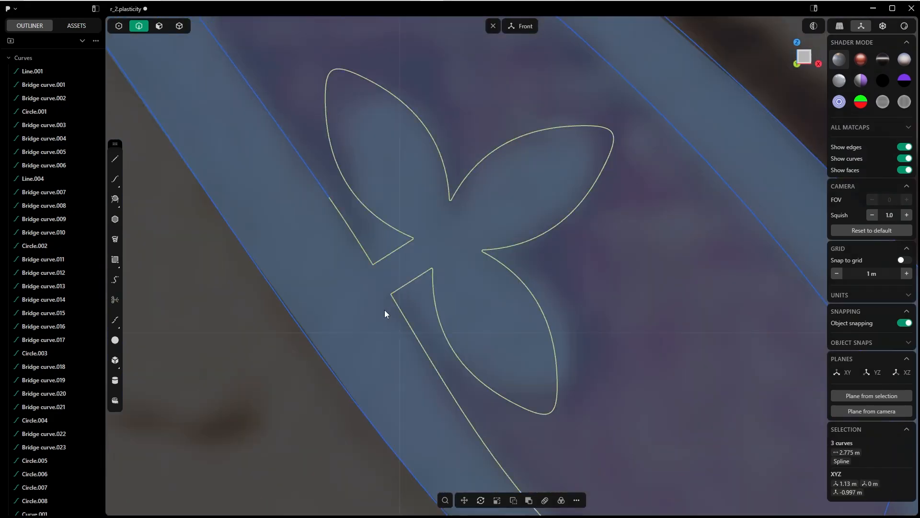
key(j)
scroll(396, 144, down, 5)
shift+middle_drag(413, 125, 458, 244)
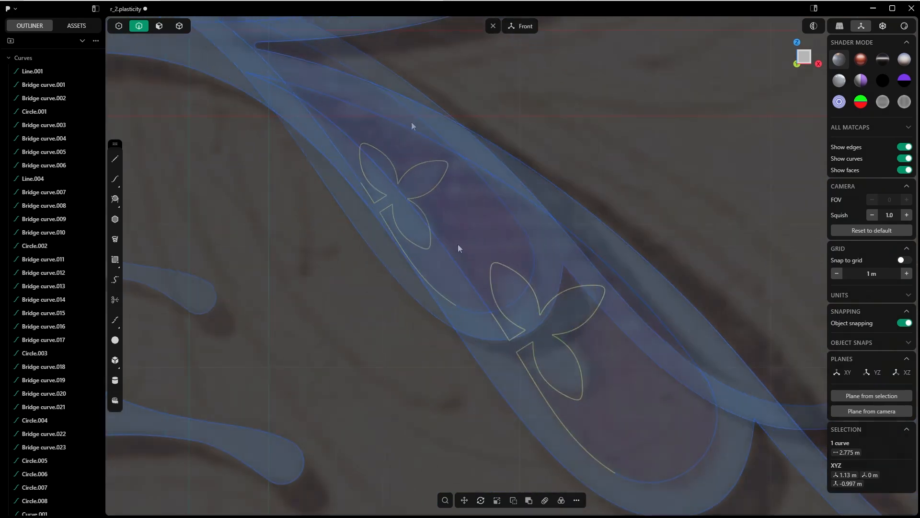
shift+click(457, 258)
shift+click(661, 482)
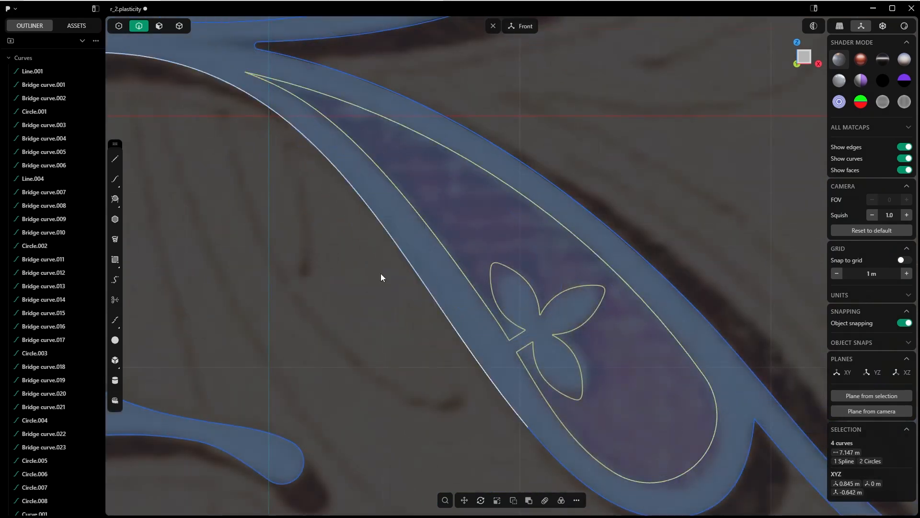
Fillet the corner where the leg flower's upper stem line meets the panel border with a 0.05 m radius.
key(1)
click(408, 311)
key(f)
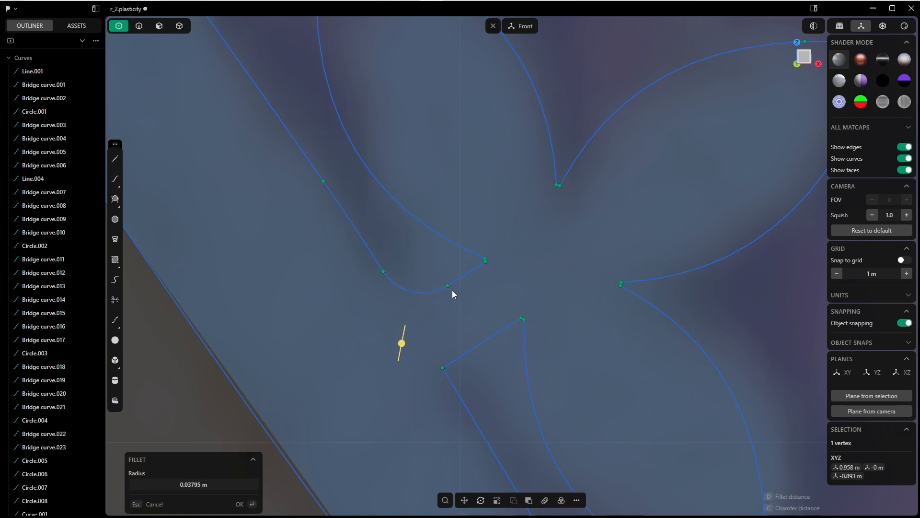
click(197, 481)
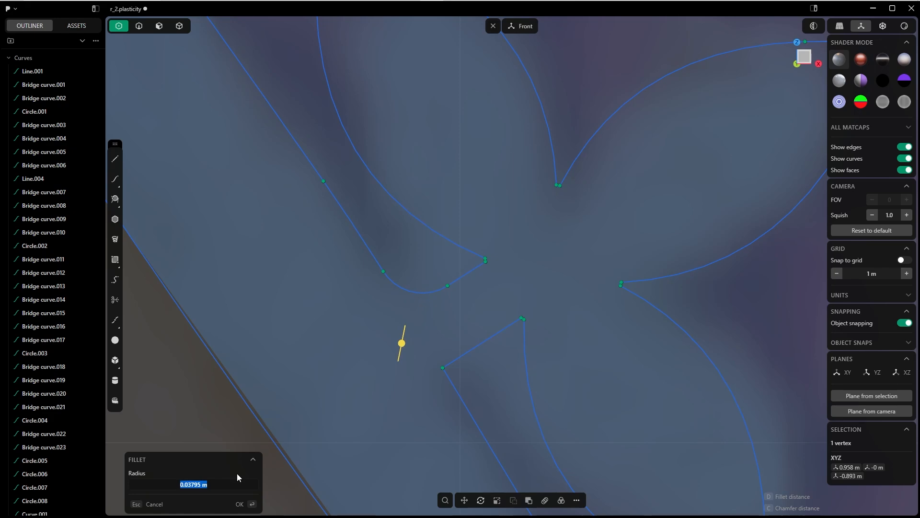
text(,05)
key(Return)
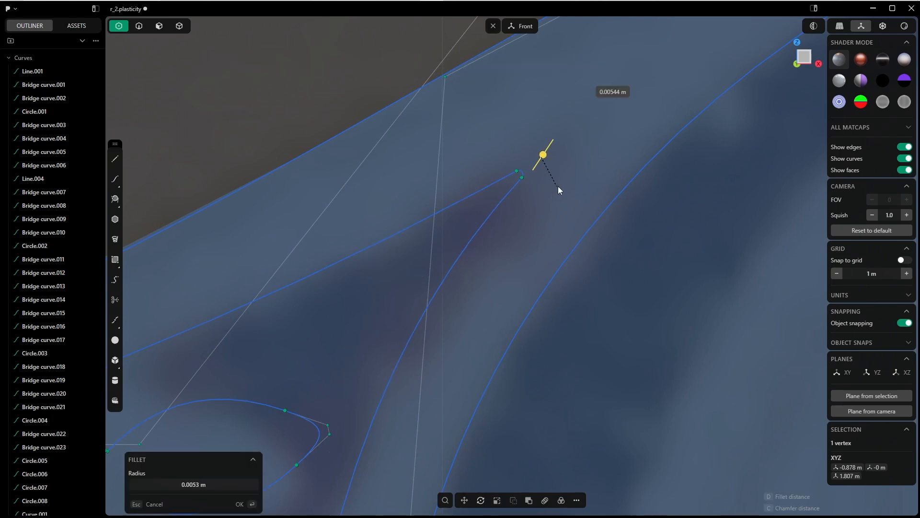
Fillet the sharp corners at the upper and lower ends of the stem panel's outline, using a 0.00926 m radius at the lower right tip.
drag(557, 186, 571, 191)
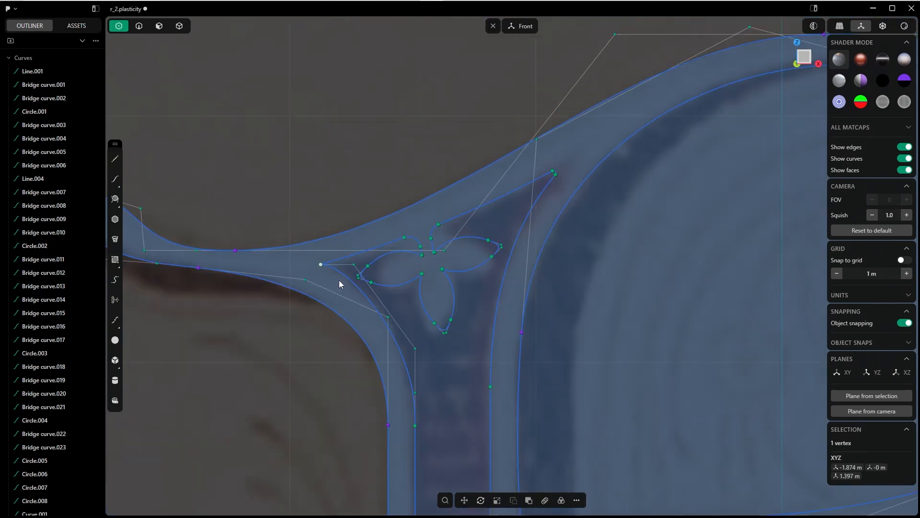
key(f)
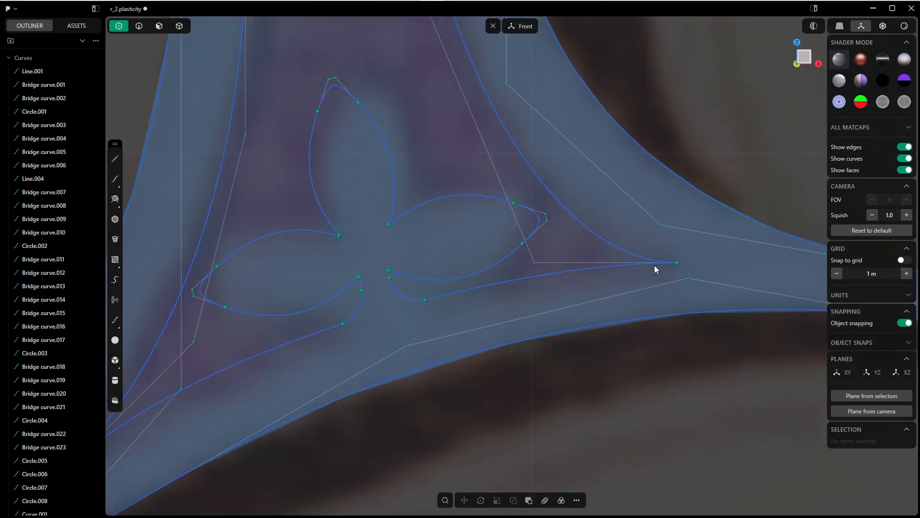
click(677, 263)
key(f)
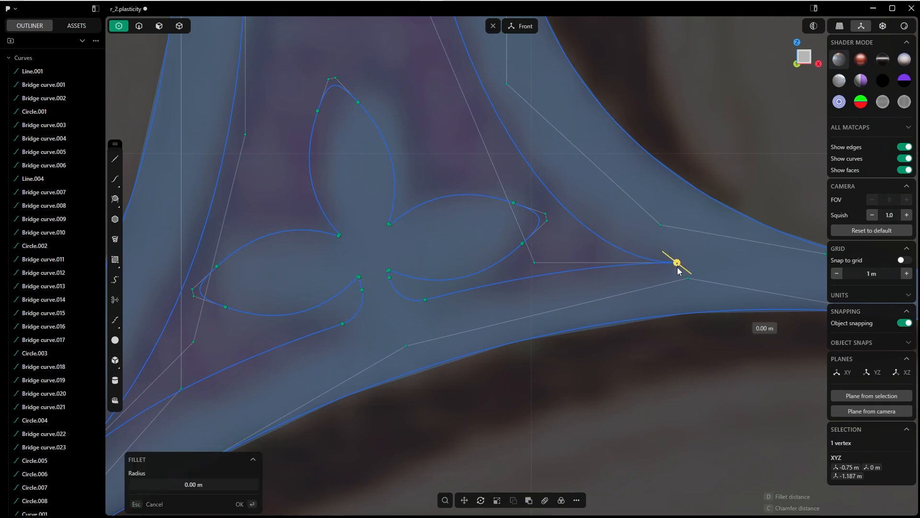
drag(684, 273, 684, 271)
click(205, 483)
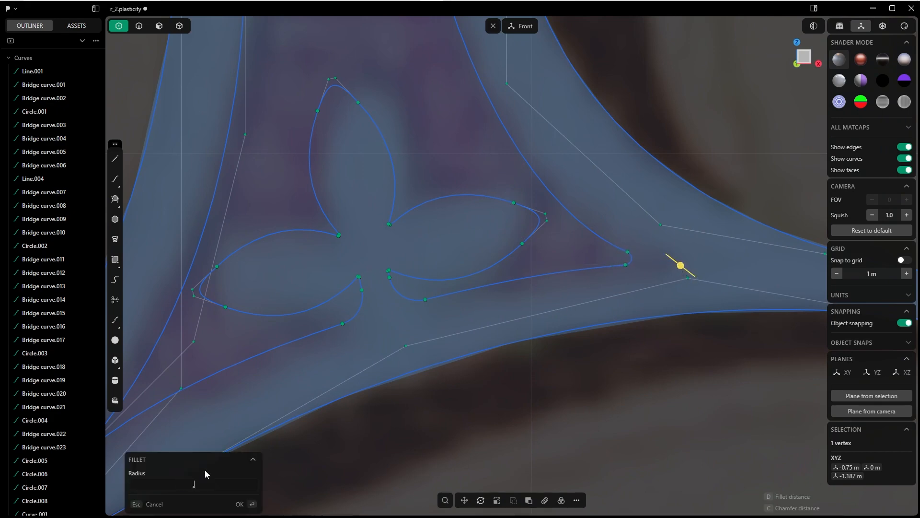
text(0.00926)
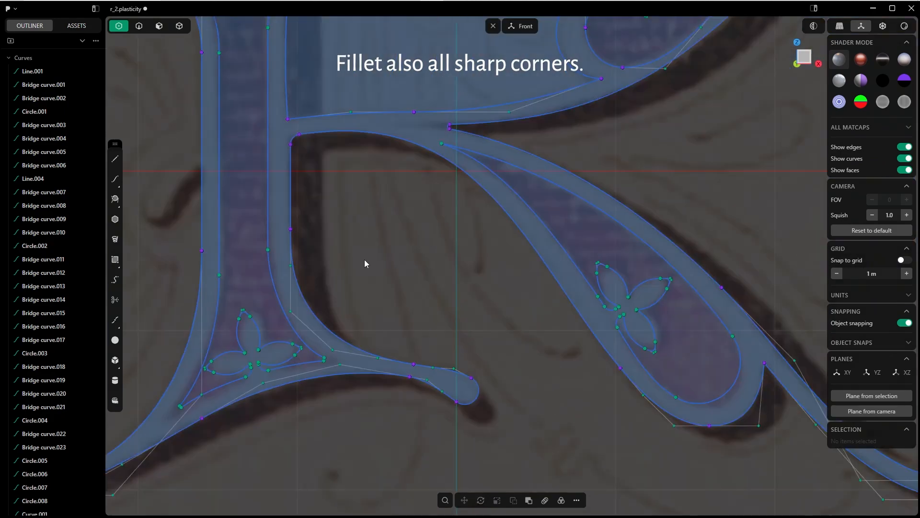
Fillet the sharp upper tip of the leg panel's inner outline.
scroll(378, 257, up, 5)
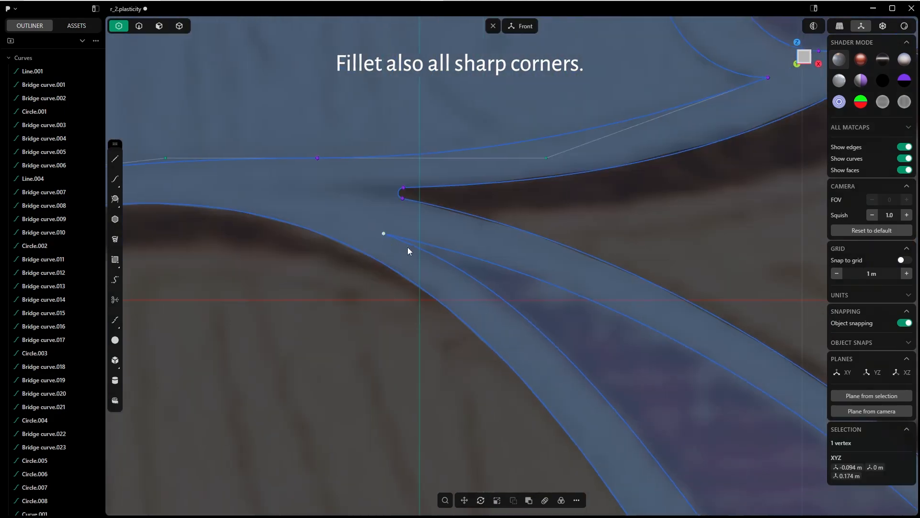
key(f)
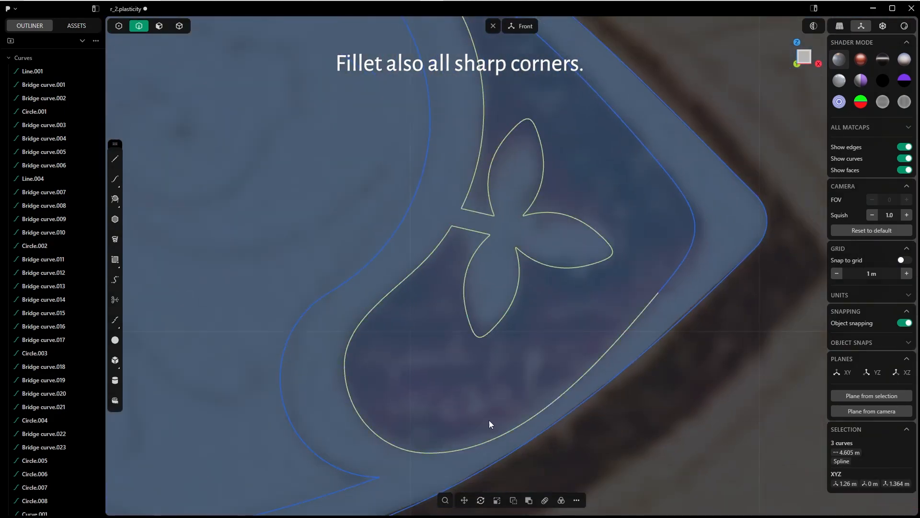
scroll(470, 290, up, 3)
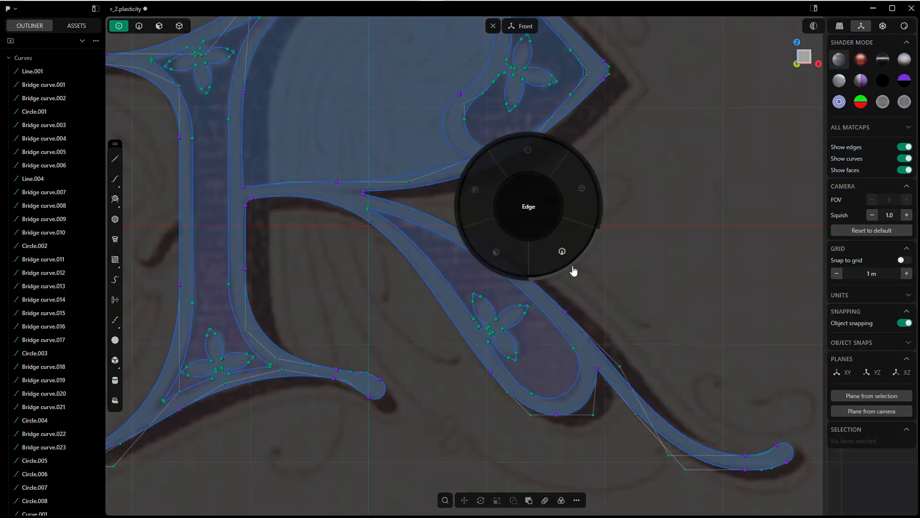
Check whether the leg, stem and bowl-tip panel outlines are each a single joined curve.
click(574, 271)
click(558, 328)
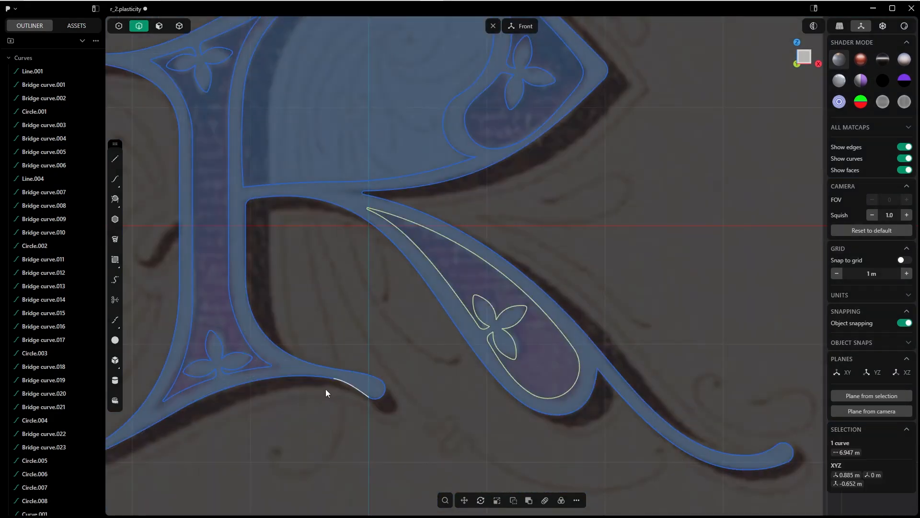
click(246, 344)
shift+middle_drag(312, 258, 401, 338)
shift+middle_drag(321, 192, 278, 206)
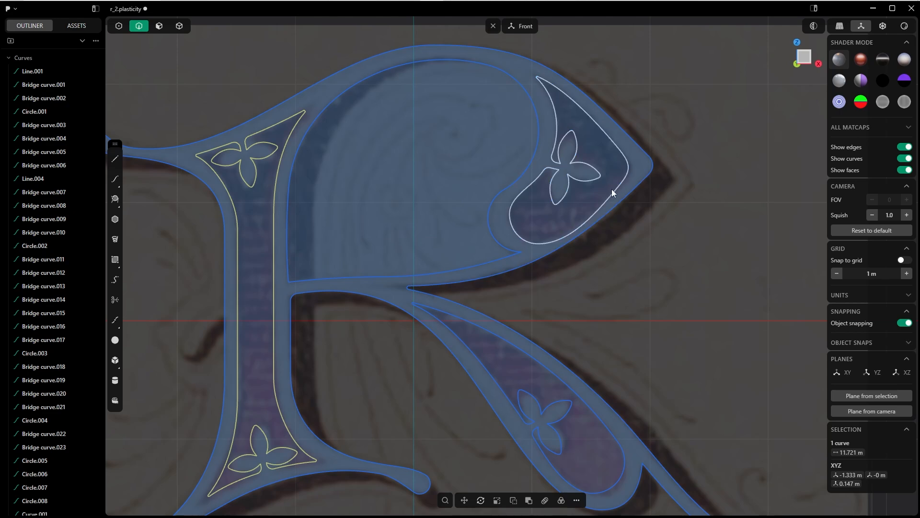
click(626, 174)
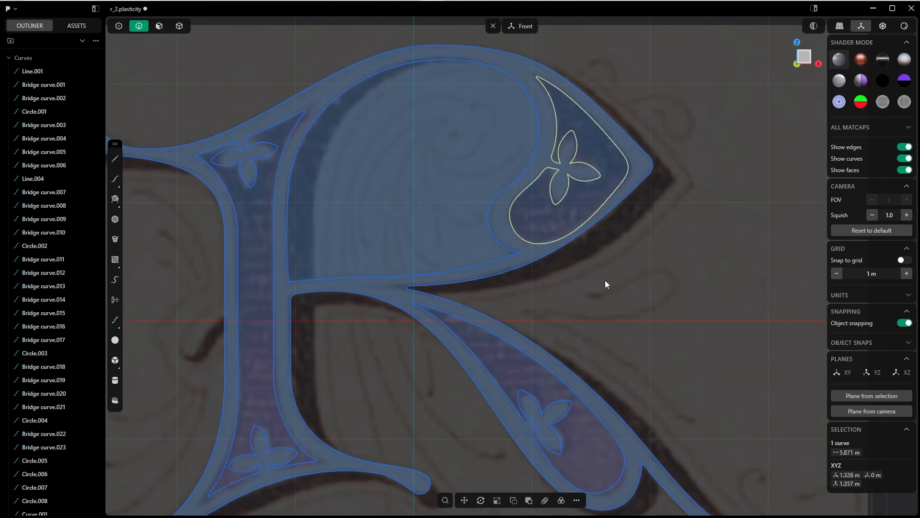
scroll(597, 286, down, 5)
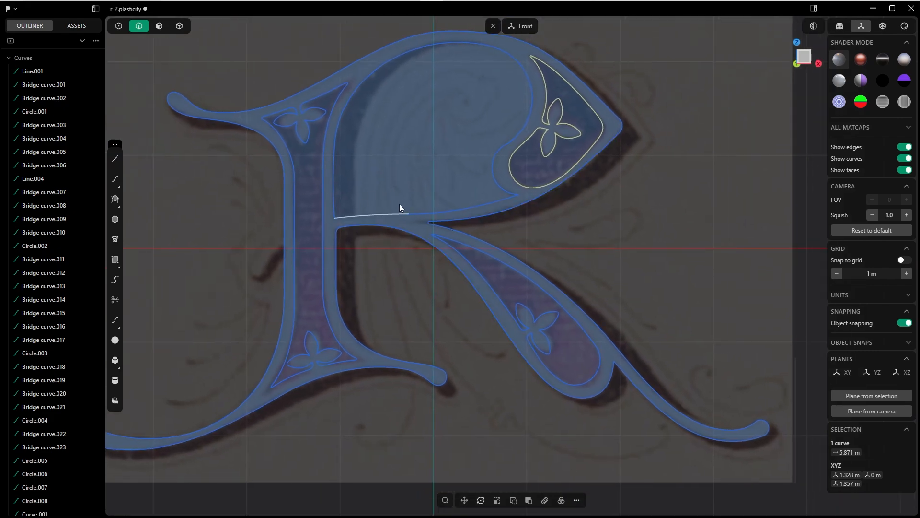
Join the curves of the large inner bowl outline into one closed curve and recheck the other panel outlines.
scroll(405, 257, up, 5)
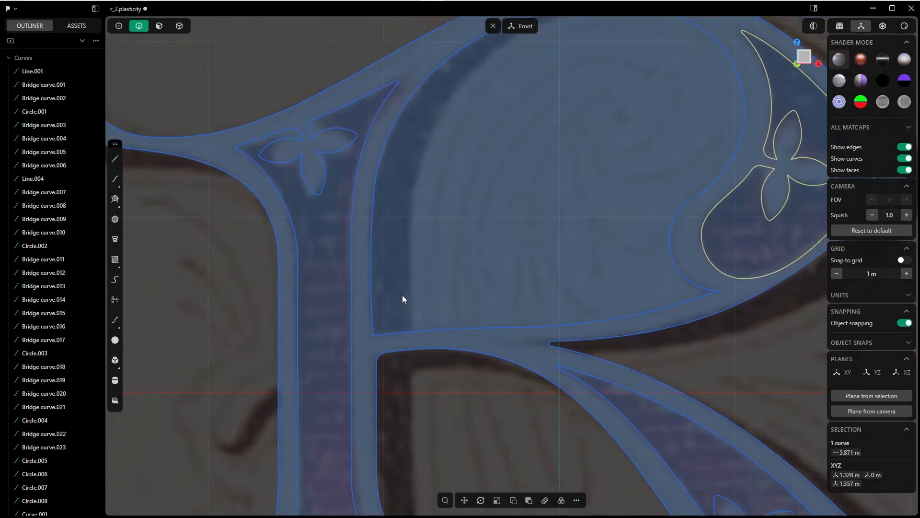
scroll(403, 295, up, 3)
scroll(415, 223, down, 8)
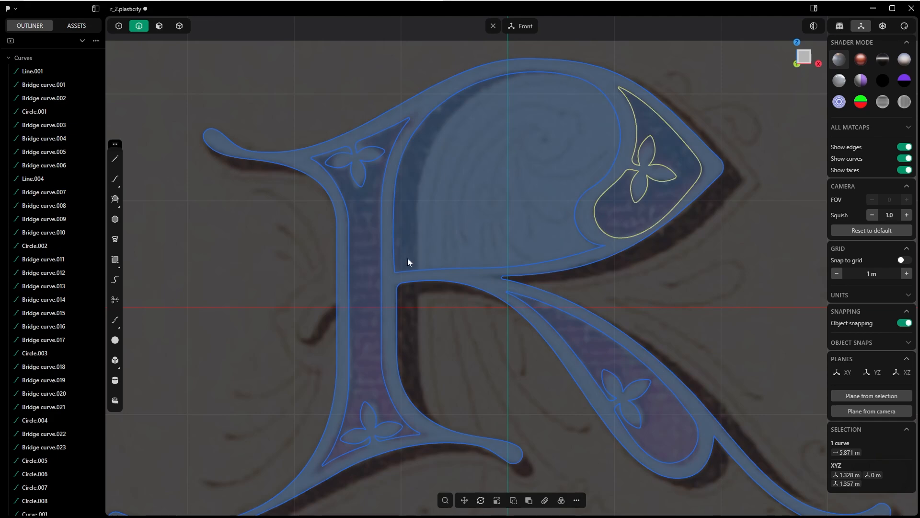
scroll(408, 261, up, 5)
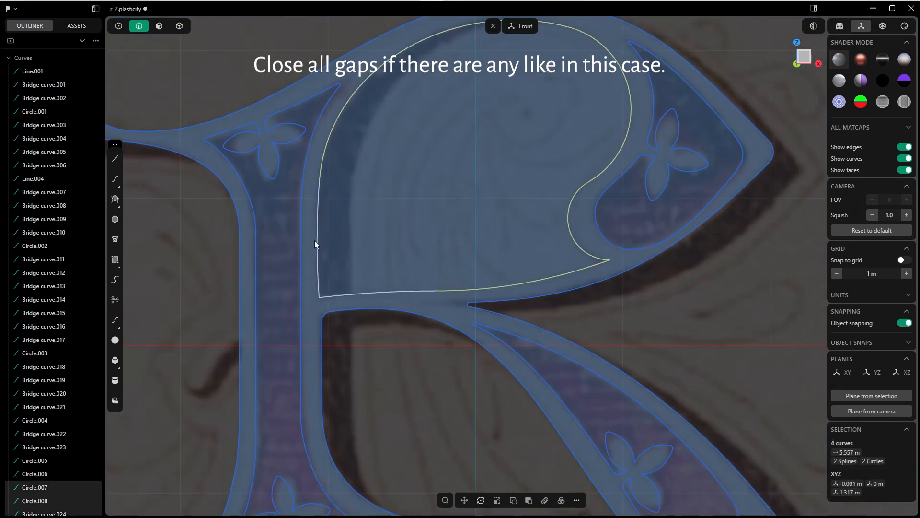
key(j)
click(418, 290)
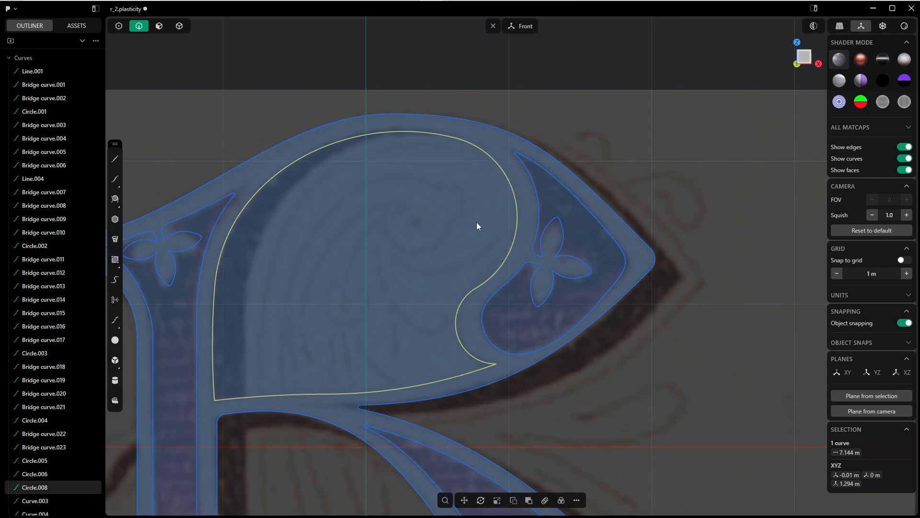
scroll(476, 226, down, 3)
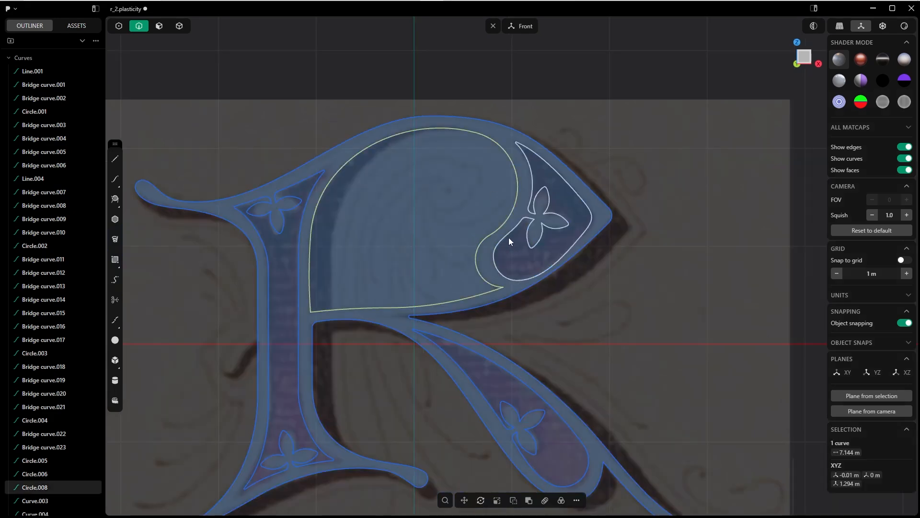
click(508, 238)
click(479, 357)
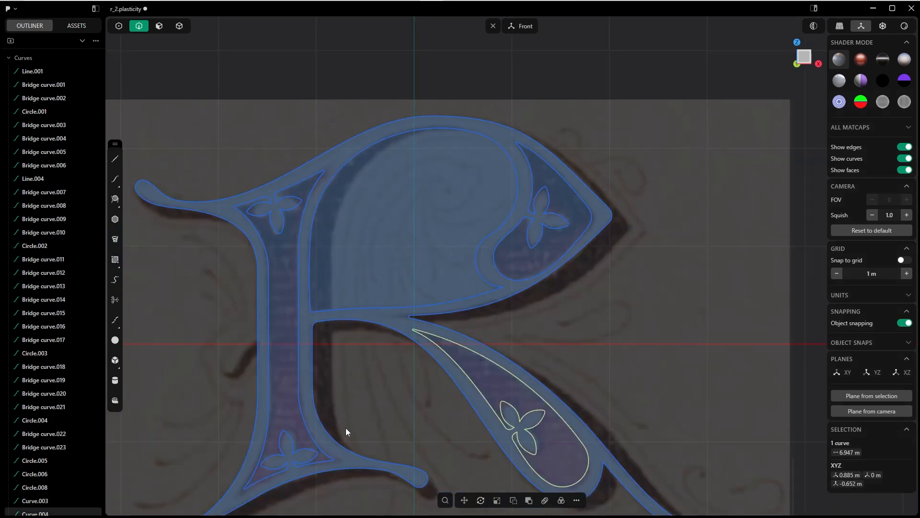
click(307, 439)
scroll(418, 293, up, 2)
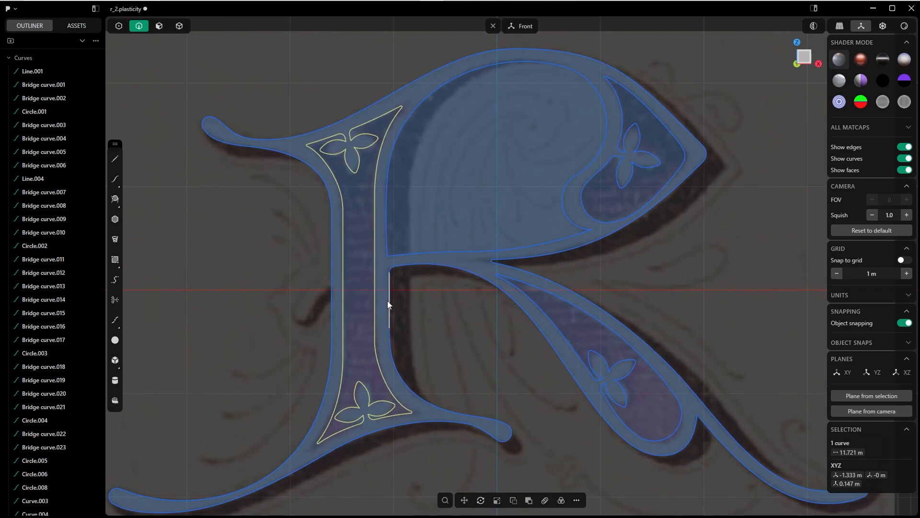
Join the outer outline curves from the stem's right side around the lower right serif and along its underside.
click(388, 305)
shift+click(457, 398)
shift+click(480, 417)
key(j)
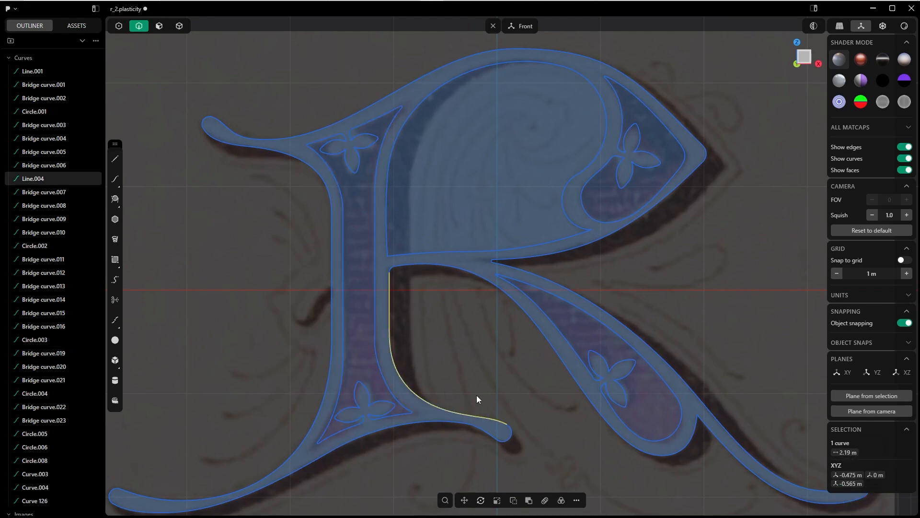
shift+click(511, 430)
shift+click(482, 428)
shift+click(427, 422)
key(j)
Join the lower left tail's curves and the stem's straight left side to the outer outline.
shift+middle_drag(406, 346, 510, 263)
shift+click(243, 430)
shift+click(289, 416)
key(j)
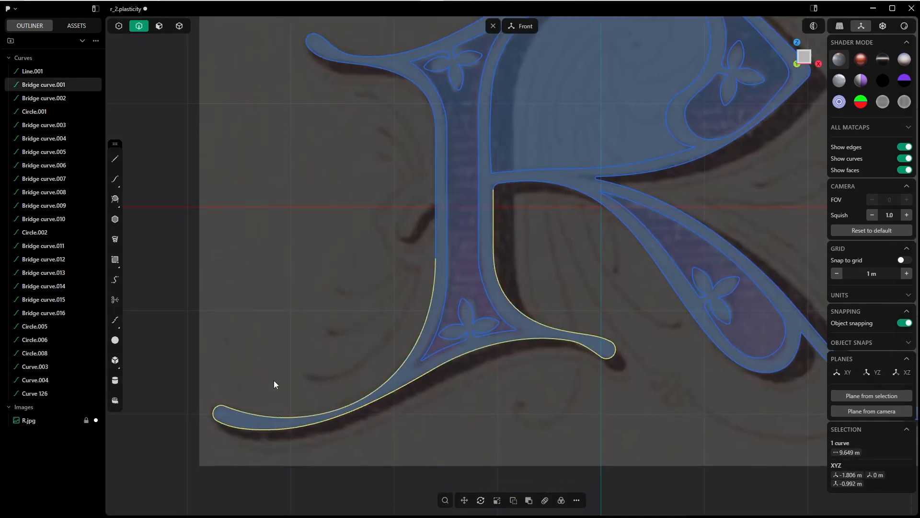
shift+click(434, 228)
key(j)
Join the stem's upper left shoulder and the adjoining top serif curves to the outer outline.
shift+middle_drag(426, 101, 469, 288)
shift+click(468, 287)
shift+click(402, 250)
key(j)
key(j)
Join the curves around the bowl's pointed right tip to the outer outline.
shift+middle_drag(625, 181, 479, 135)
click(666, 199)
shift+click(652, 187)
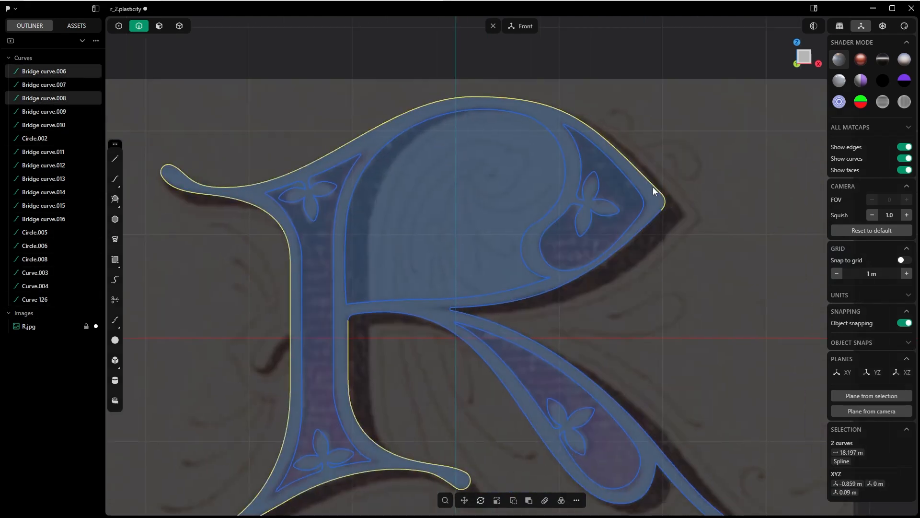
shift+click(654, 215)
key(j)
Join the curves of the leg's tail and rounded bulb to the outer outline.
scroll(451, 319, down, 3)
shift+middle_drag(427, 213, 341, 136)
shift+drag(664, 412, 597, 322)
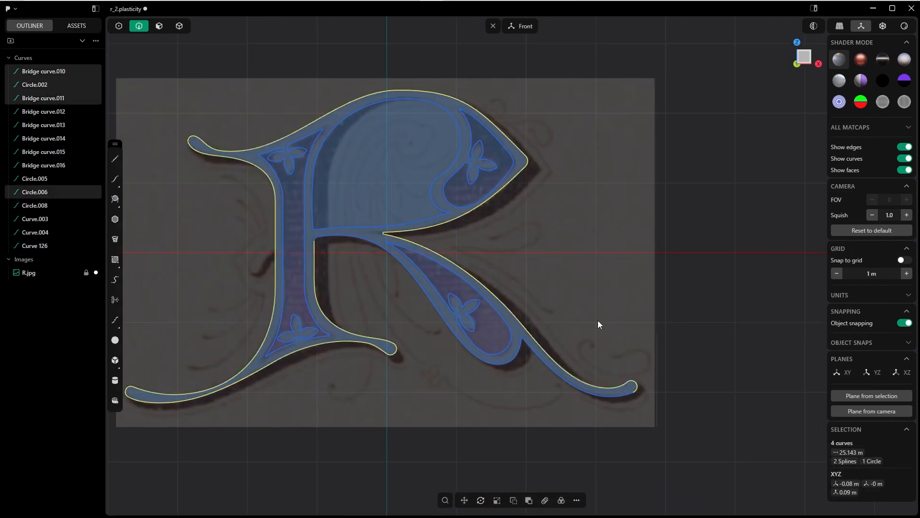
key(j)
shift+click(520, 354)
key(j)
shift+click(482, 360)
key(j)
shift+click(531, 331)
key(j)
Join the remaining curves between the leg and the stem to close the letter's outer outline.
shift+click(383, 248)
shift+click(305, 234)
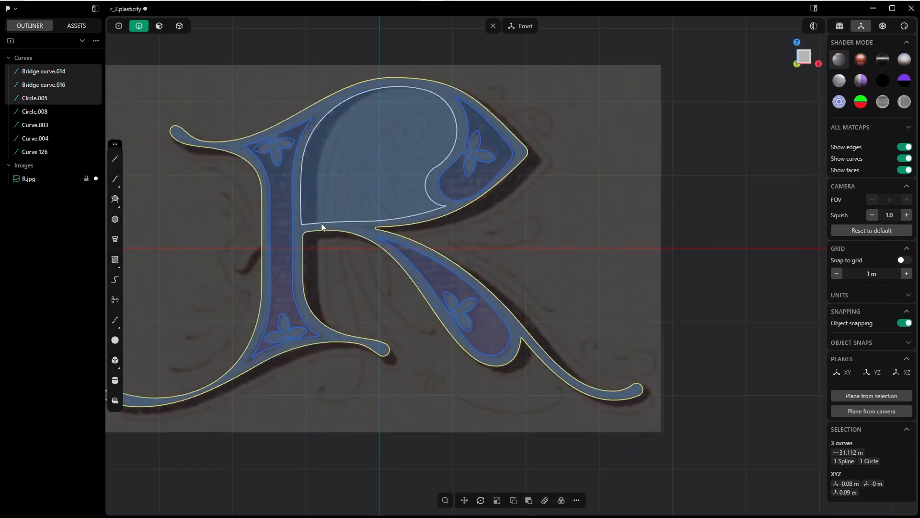
key(j)
click(536, 322)
scroll(536, 323, down, 3)
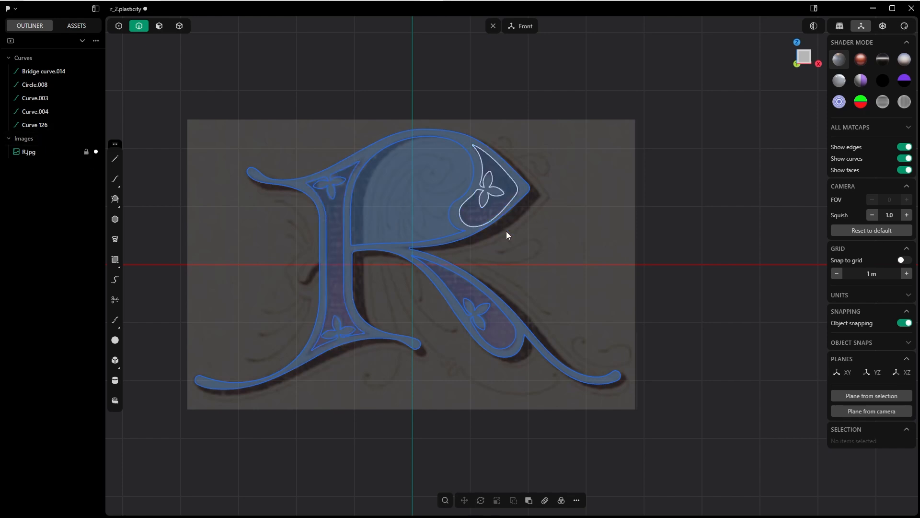
Fillet the sharp notch between the leg's bulb and tail with a 0.01 m radius and save the file.
shift+middle_drag(548, 312, 516, 235)
key(1)
scroll(517, 240, up, 10)
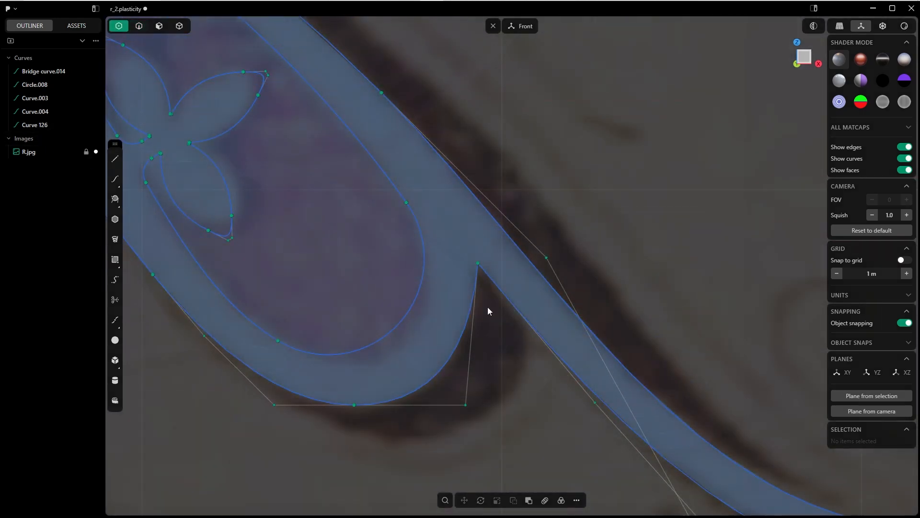
click(477, 263)
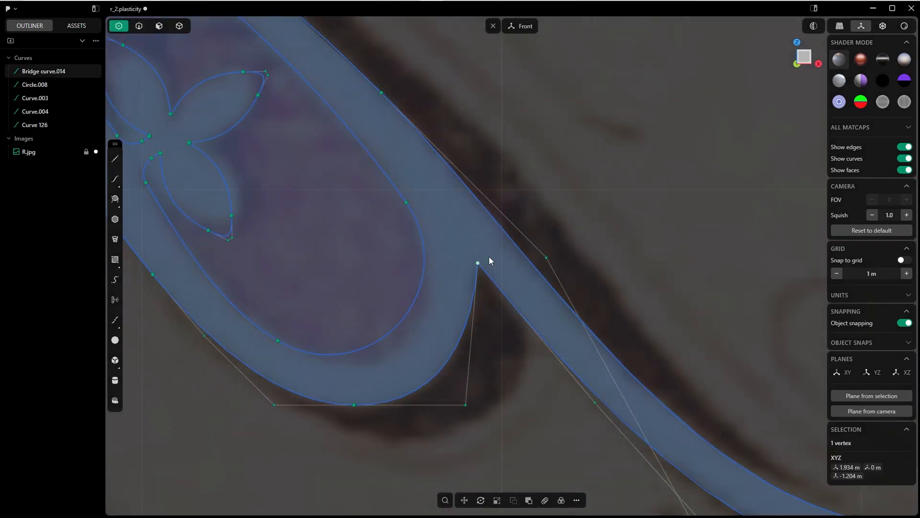
key(b)
click(209, 486)
text(0.01)
key(Return)
scroll(554, 238, down, 8)
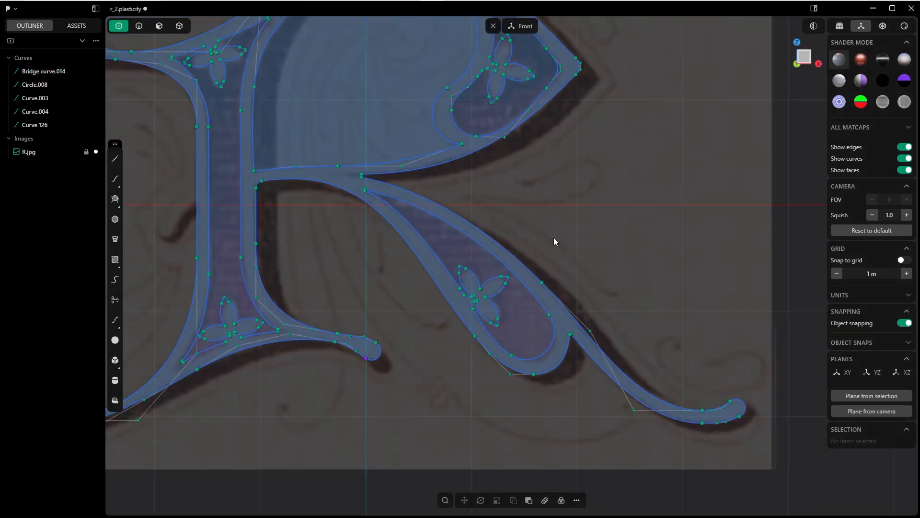
key(ctrl+s)
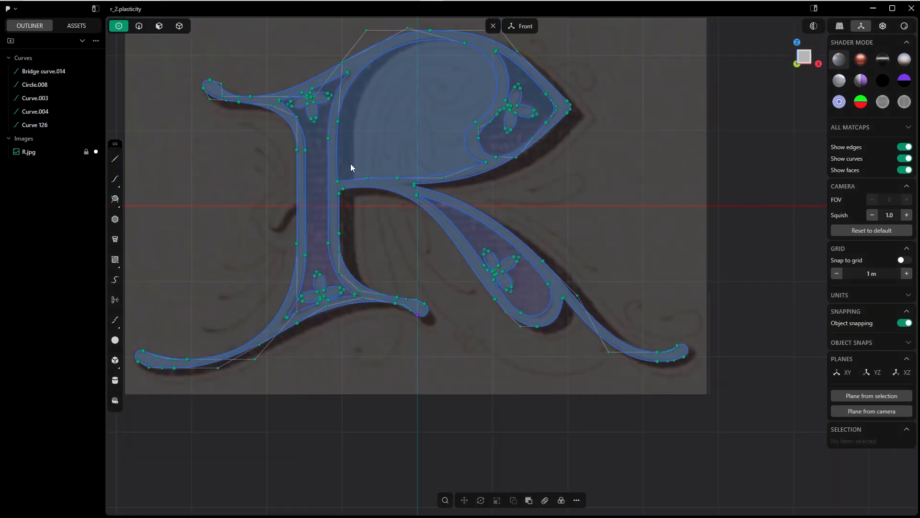
Duplicate all five joined curves in place and group the copies.
middle_drag(351, 166, 347, 251)
click(43, 72)
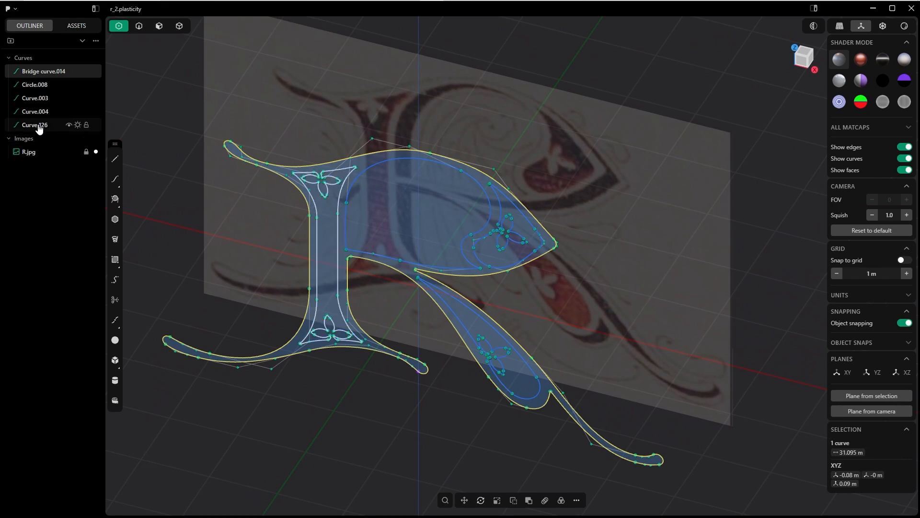
shift+click(38, 125)
key(ctrl+d)
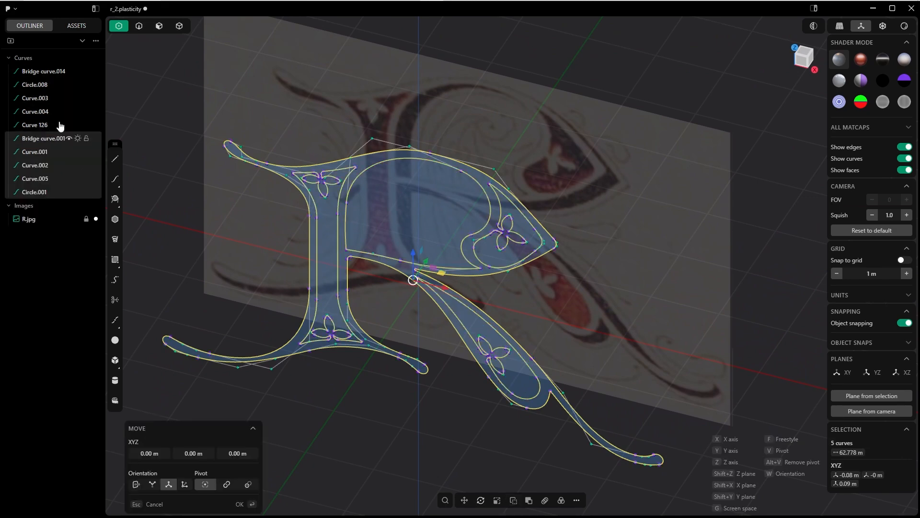
key(Return)
key(ctrl+g)
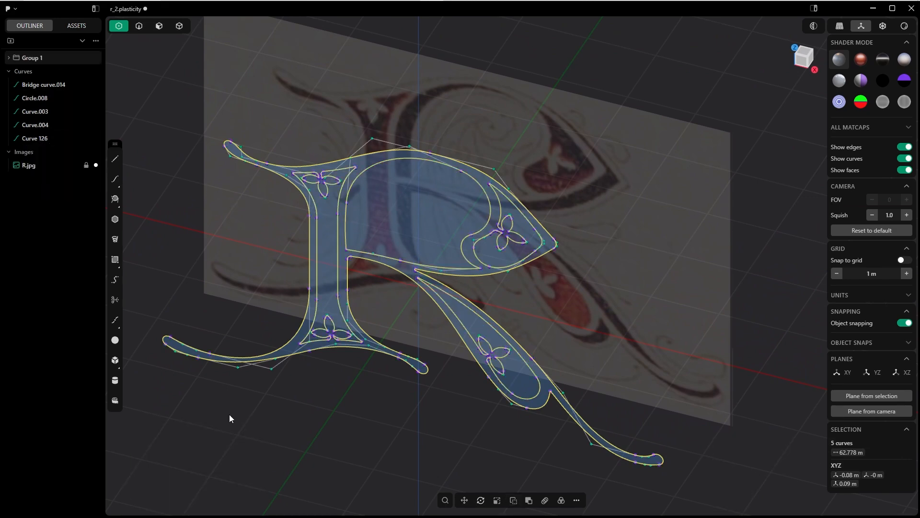
Rename the group of copied curves as Joined_curves and hide it.
double_click(33, 58)
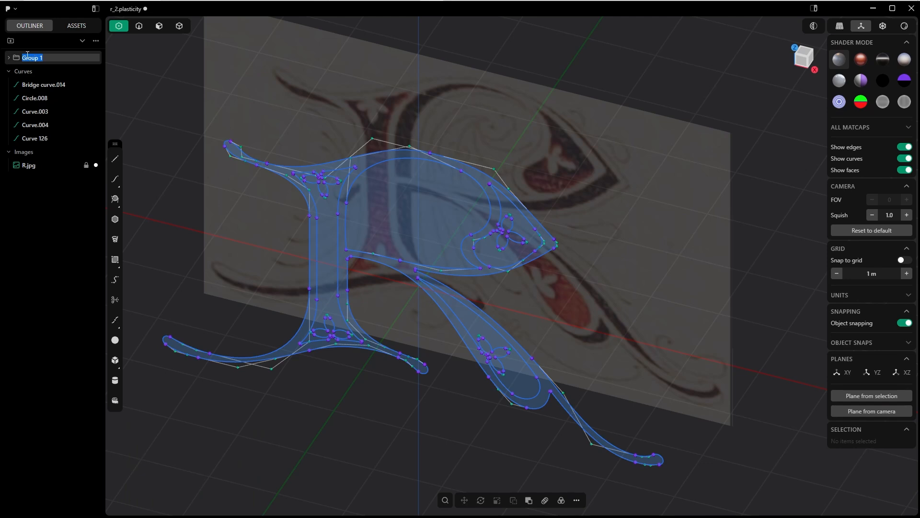
text(joined_curves)
key(Return)
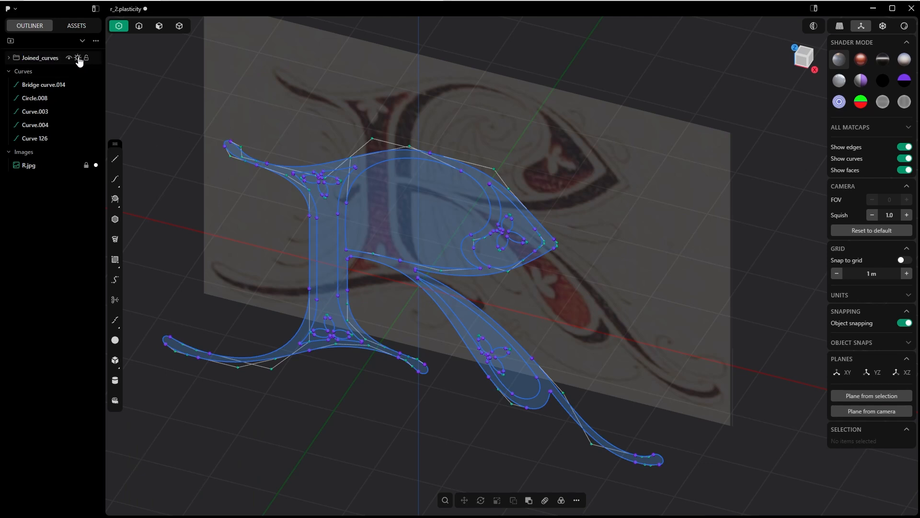
click(77, 58)
middle_drag(314, 149, 322, 172)
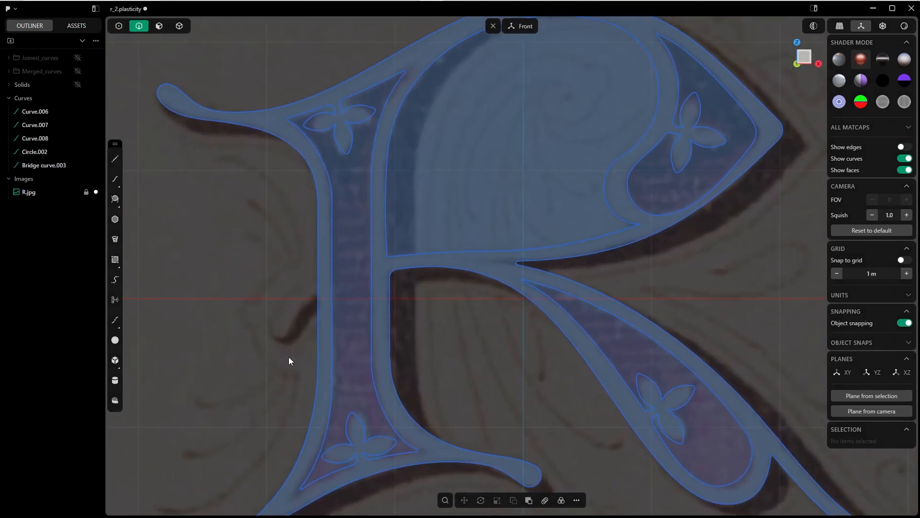
Draw a small circle at the outer end of the spur stroke beside the stem's outer edge.
scroll(301, 381, up, 5)
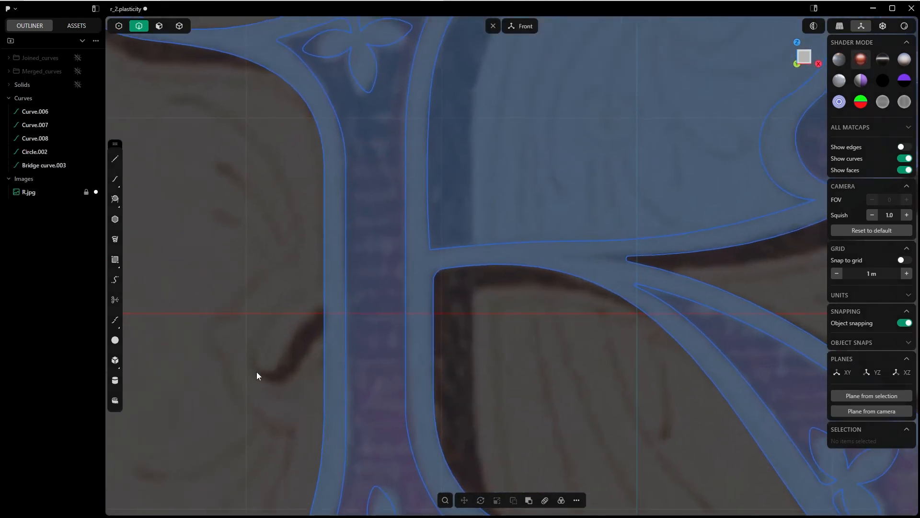
scroll(283, 338, down, 5)
scroll(297, 309, up, 6)
shift+middle_drag(298, 309, 312, 195)
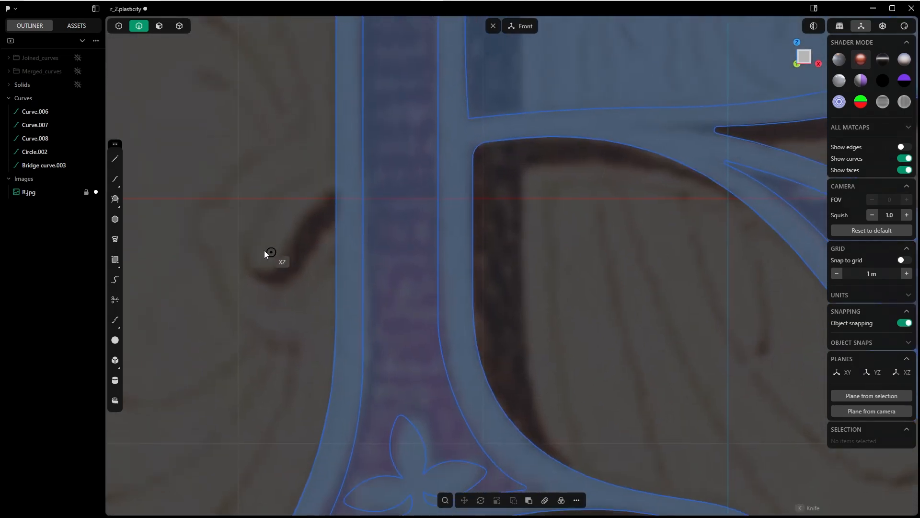
click(262, 253)
click(280, 266)
click(269, 299)
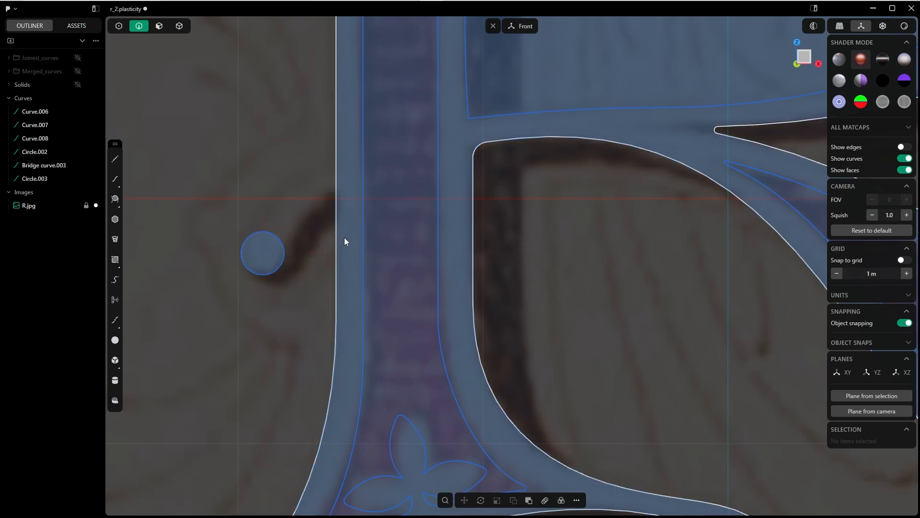
Draw a horizontal line about 0.34 m long inward from the stem's outer edge and duplicate it a short distance below.
key(shift+a)
click(336, 168)
right_click(420, 165)
key(shift+d)
drag(375, 134, 375, 156)
right_click(336, 152)
Isolate the circle and the two lines, and trim off the circle's upper part along a diagonal line, leaving only the lower arc.
key(Tab)
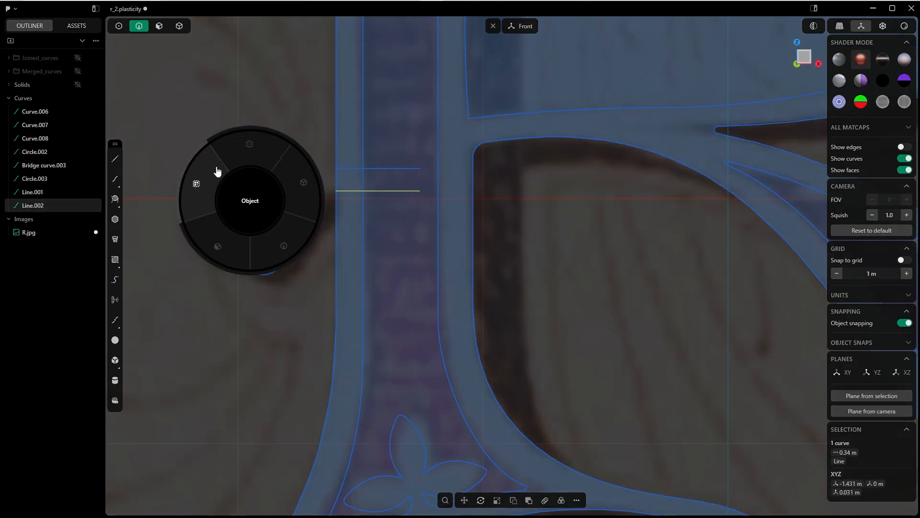
click(216, 168)
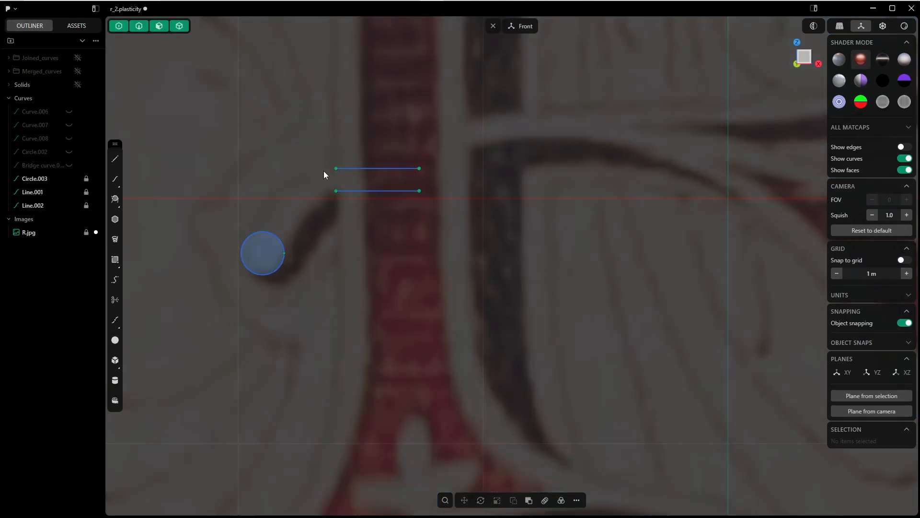
scroll(361, 209, up, 3)
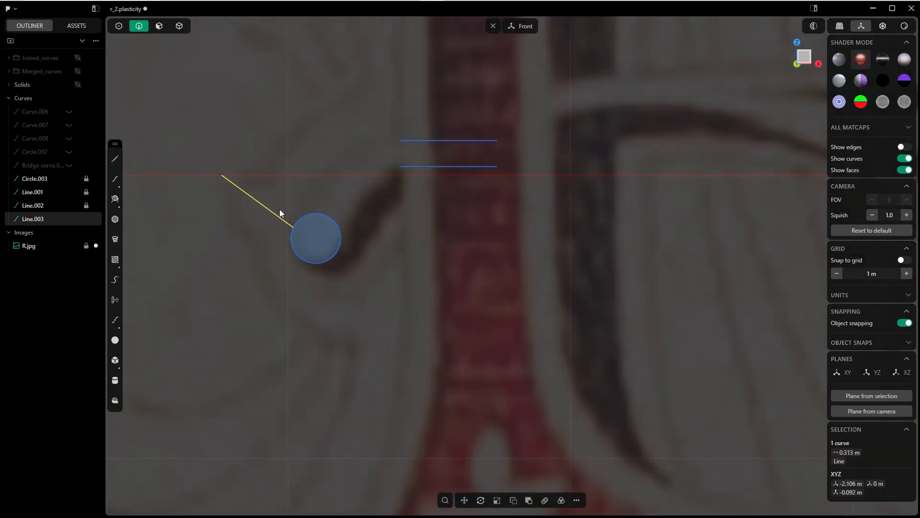
key(shift+a)
click(294, 228)
click(418, 302)
right_click(398, 328)
key(Tab)
drag(338, 209, 367, 336)
right_click(368, 336)
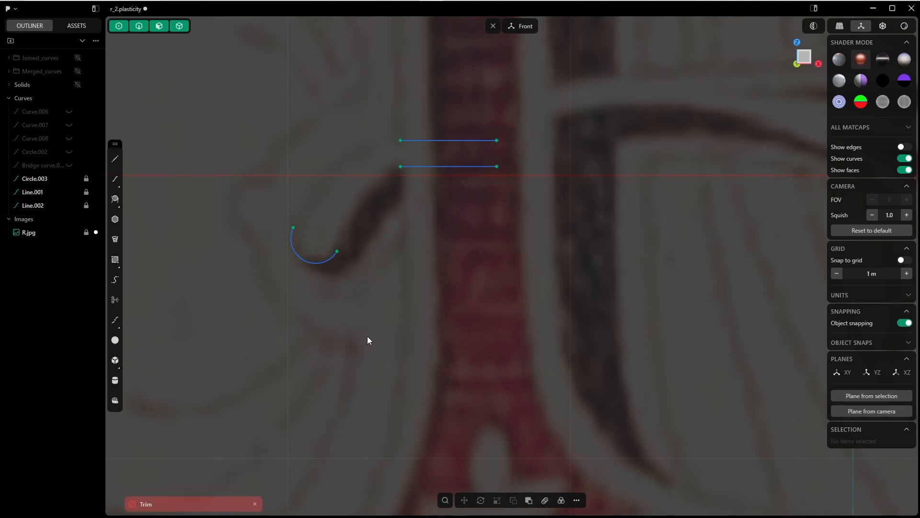
Bridge the arc's outer end to the upper line's near end with G1 end curvature.
key(1)
click(294, 227)
shift+click(401, 140)
key(b)
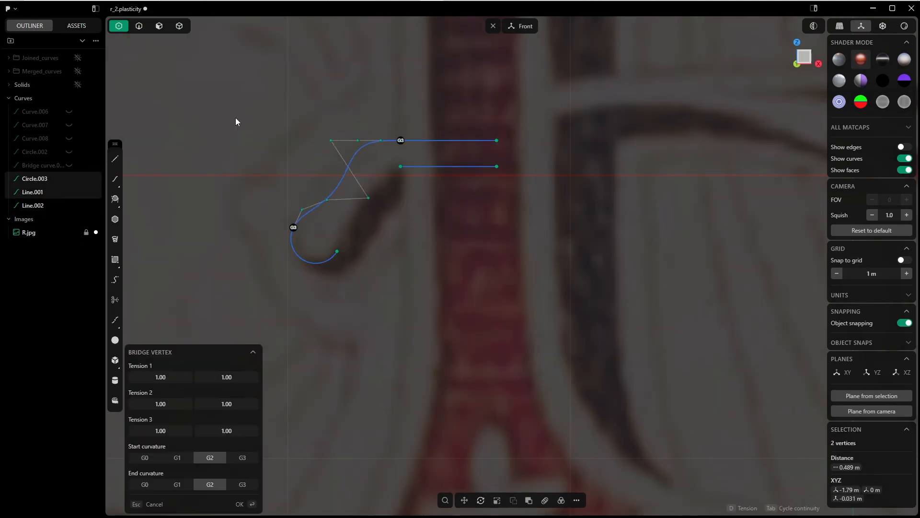
click(177, 484)
click(241, 504)
Bridge the arc's inner end to the lower line's near end.
click(337, 251)
shift+click(401, 167)
key(b)
click(240, 506)
Delete the two horizontal helper lines and unhide the letter's other curves.
click(415, 167)
shift+click(407, 140)
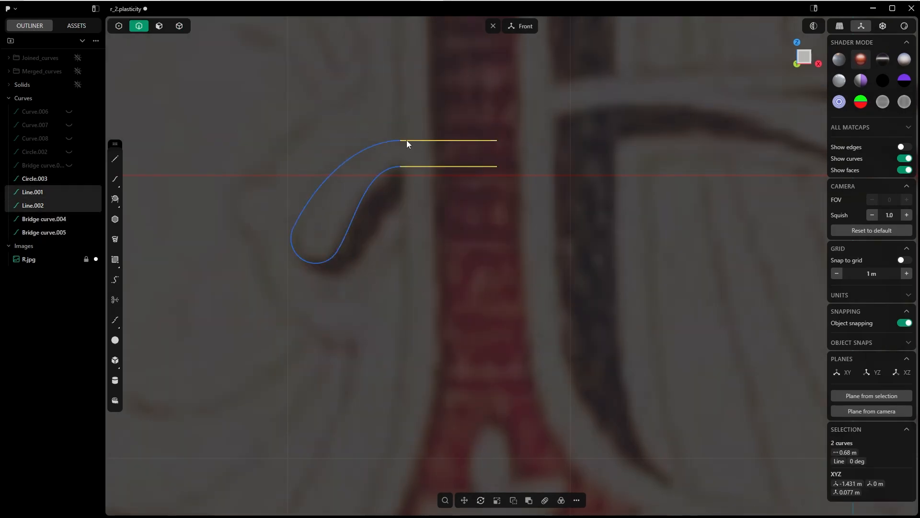
key(Delete)
key(alt+h)
Trim the stem edge between the spur's two ends and join the spur's curves with the outer outline.
key(t)
key(Escape)
click(343, 271)
shift+click(317, 314)
shift+click(321, 226)
shift+click(392, 176)
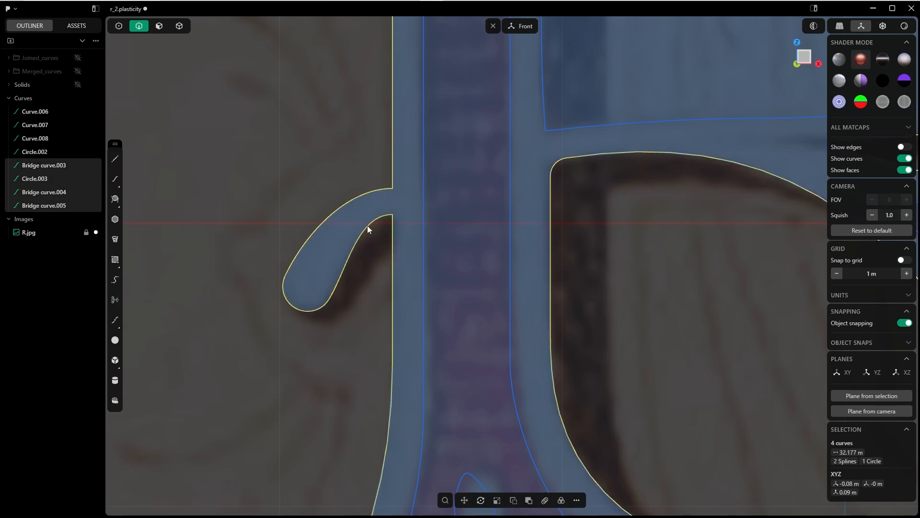
scroll(349, 314, down, 3)
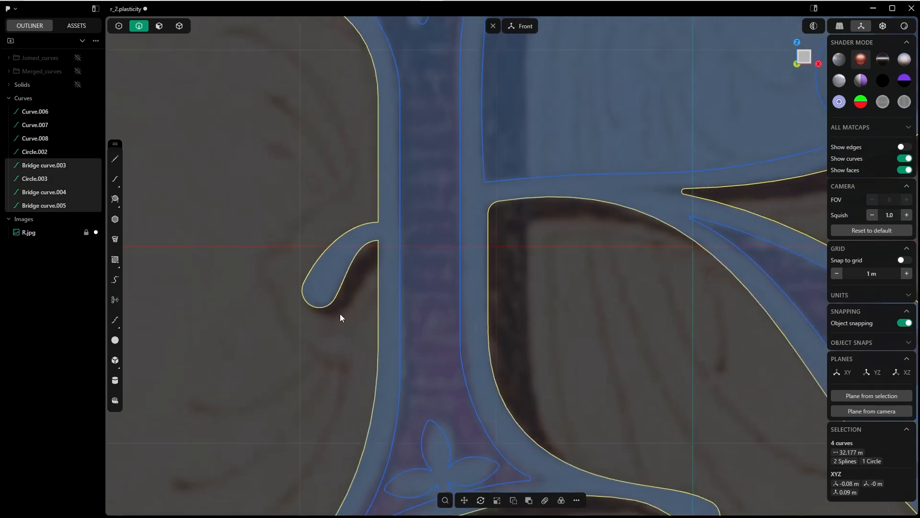
key(j)
Fillet the two corners where the spur meets the stem.
key(1)
scroll(330, 326, up, 2)
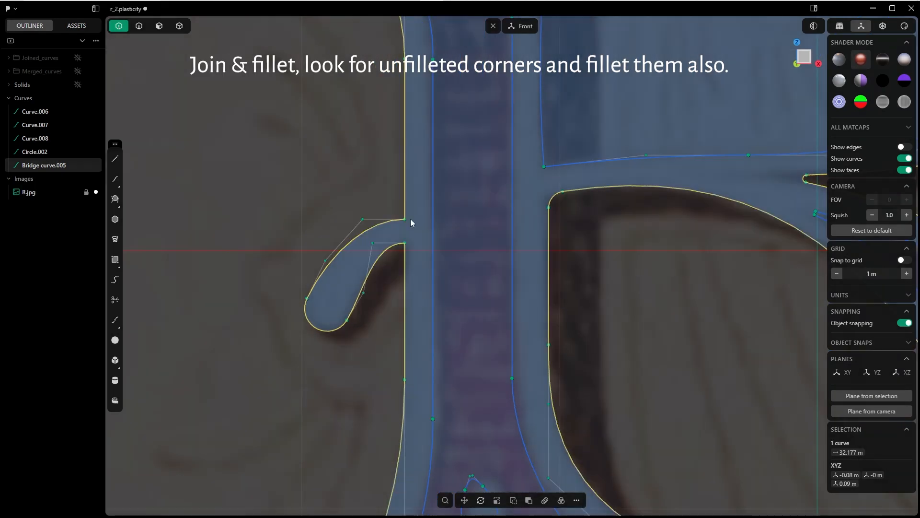
click(407, 219)
shift+click(408, 242)
key(b)
click(424, 284)
Fillet the bowl opening's lower corner at the stem and its pointed corner beneath the bowl's flower panel.
scroll(424, 282, down, 3)
right_drag(403, 235, 351, 190)
click(336, 193)
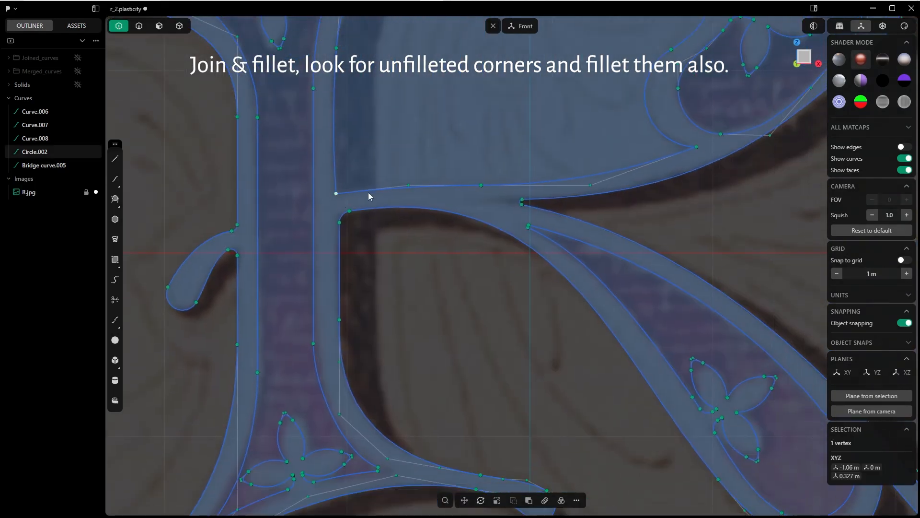
key(b)
click(287, 259)
click(239, 504)
click(696, 146)
key(b)
click(738, 237)
click(236, 504)
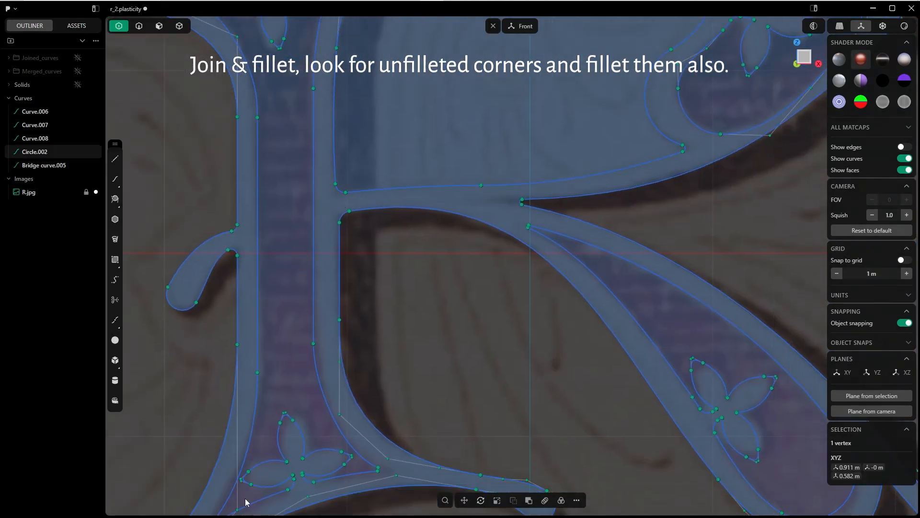
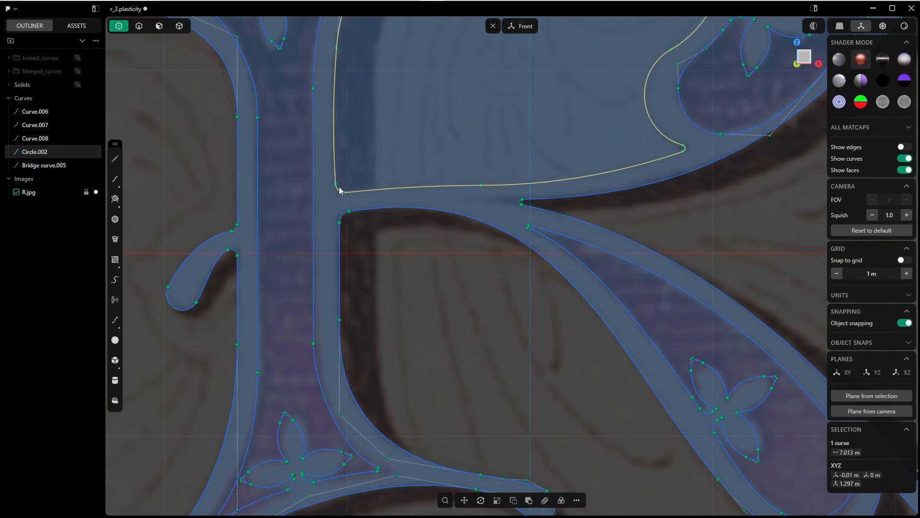
Move the vertex on the lower edge of the stem's long foot by -0.01825 m in Z.
scroll(521, 202, down, 2)
scroll(487, 198, down, 4)
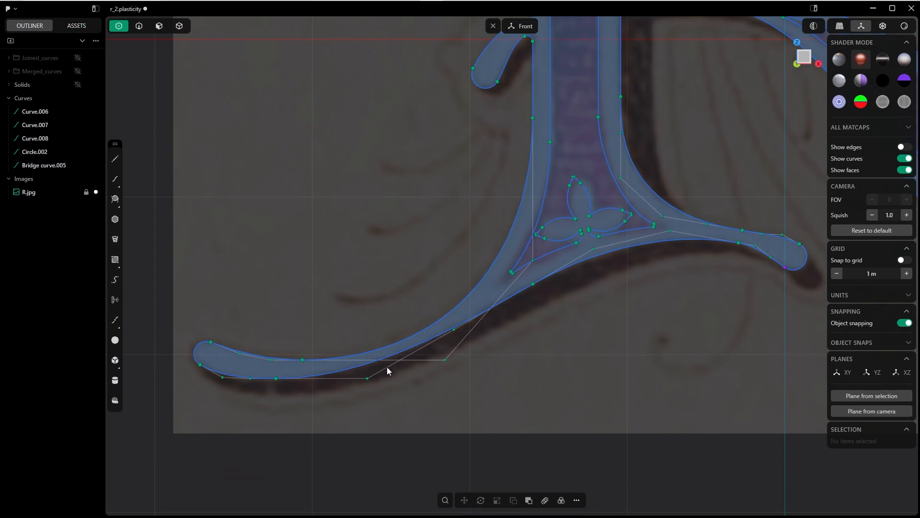
shift+middle_drag(481, 252, 456, 254)
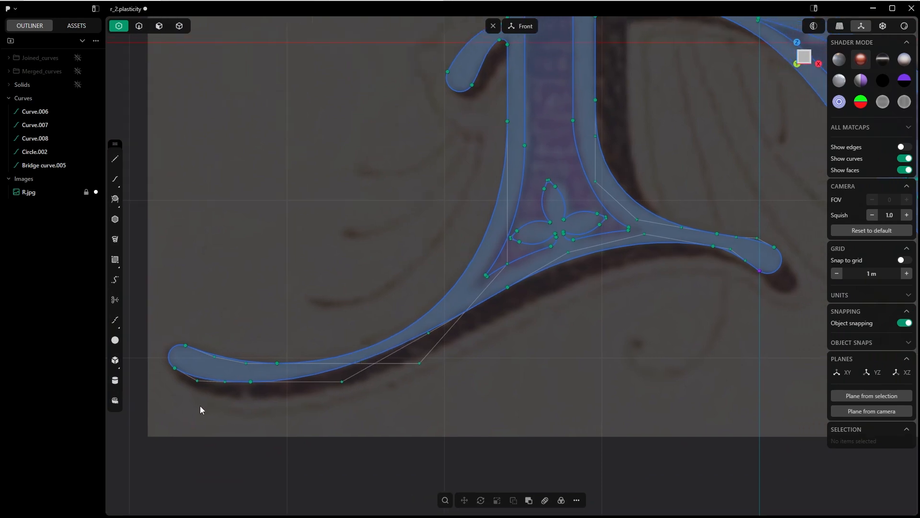
drag(196, 414, 397, 379)
key(g)
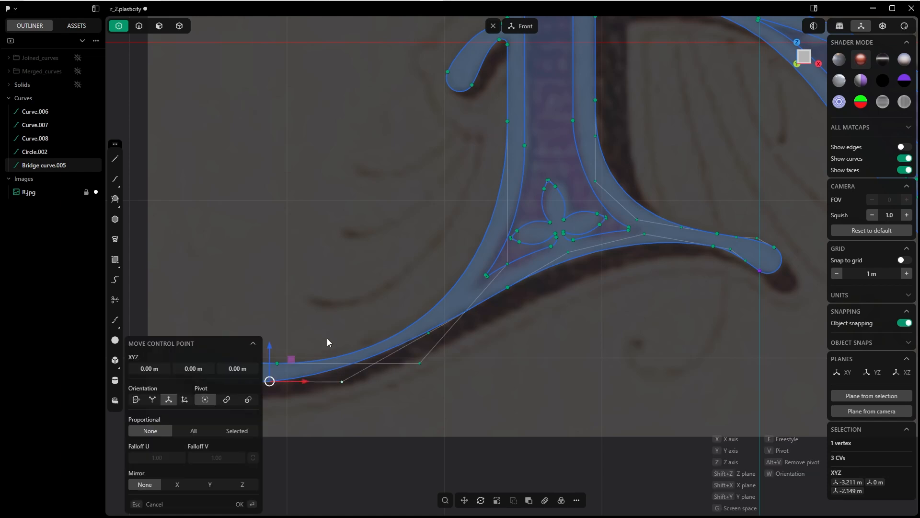
shift+middle_drag(270, 346, 397, 314)
key(Return)
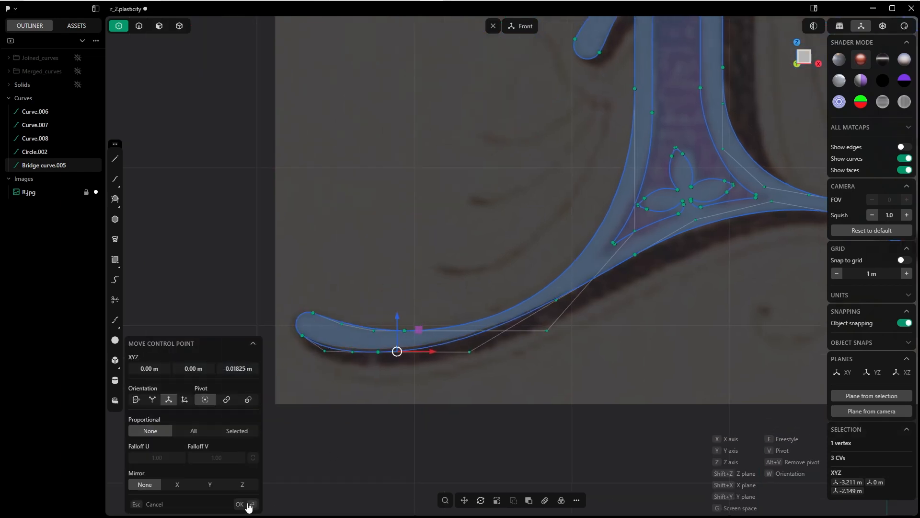
Move the control point midway along the long foot's lower edge by -0.03346 m in Z.
click(556, 300)
key(g)
key(z)
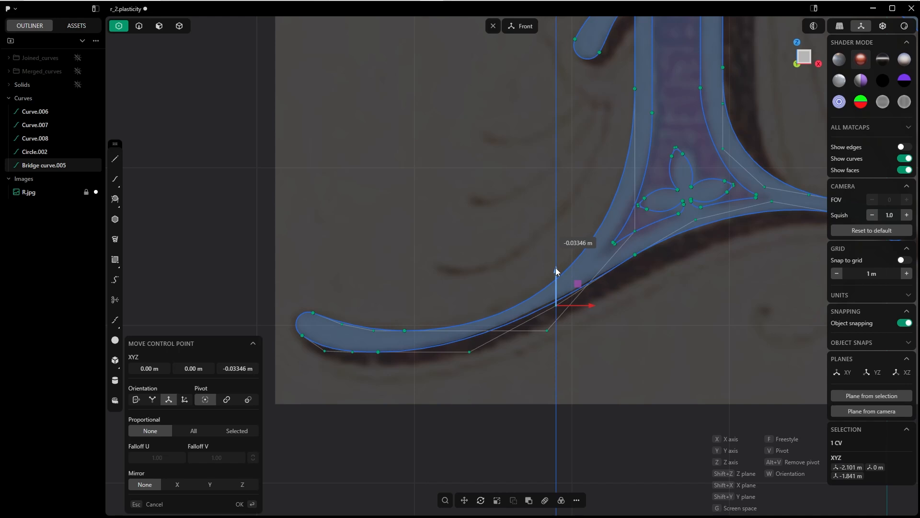
click(556, 267)
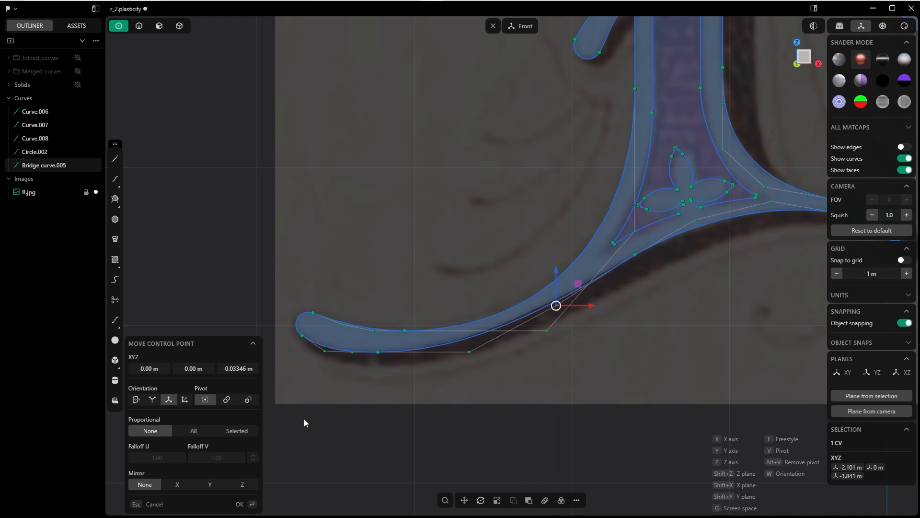
click(251, 503)
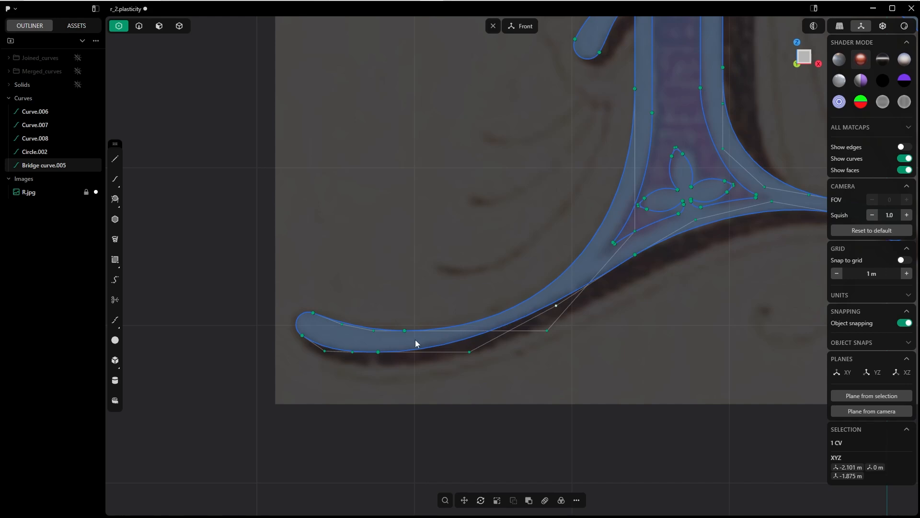
Shift the vertex on the long foot's lower edge about 0.146 m along X toward the stem.
drag(414, 352, 437, 352)
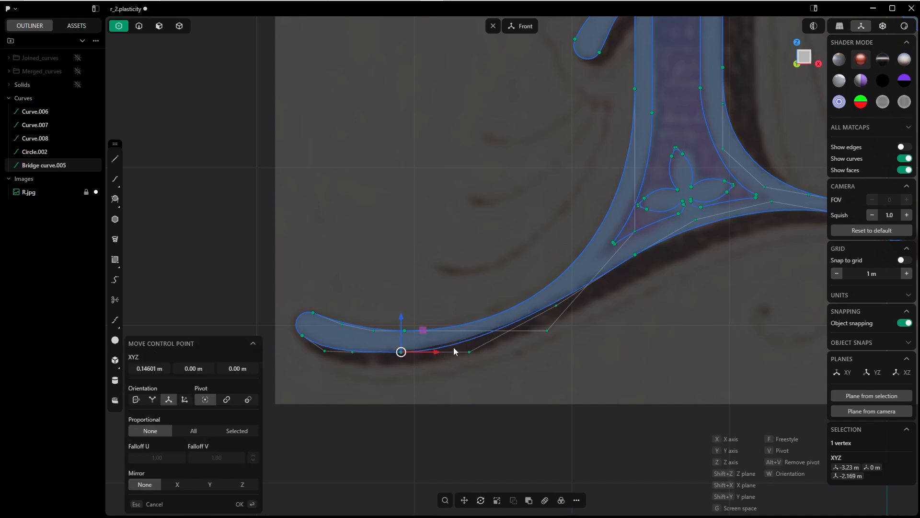
click(243, 504)
click(493, 396)
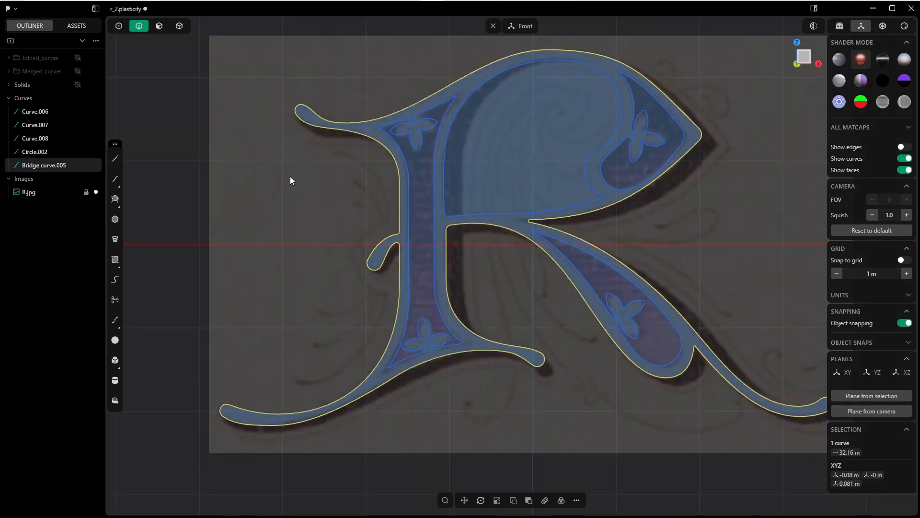
Rebuild the letter's outer outline as a single curve using the # Points method with 400 points.
text(frebu)
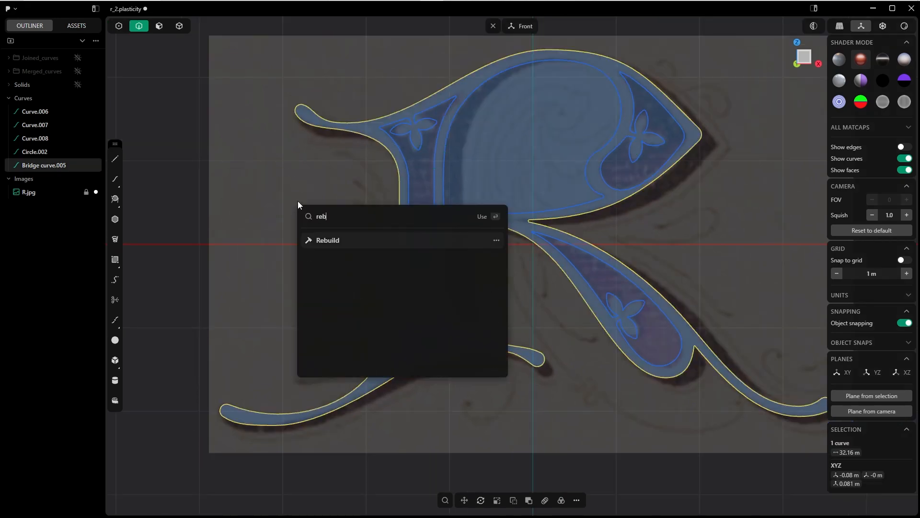
key(Return)
scroll(365, 179, up, 5)
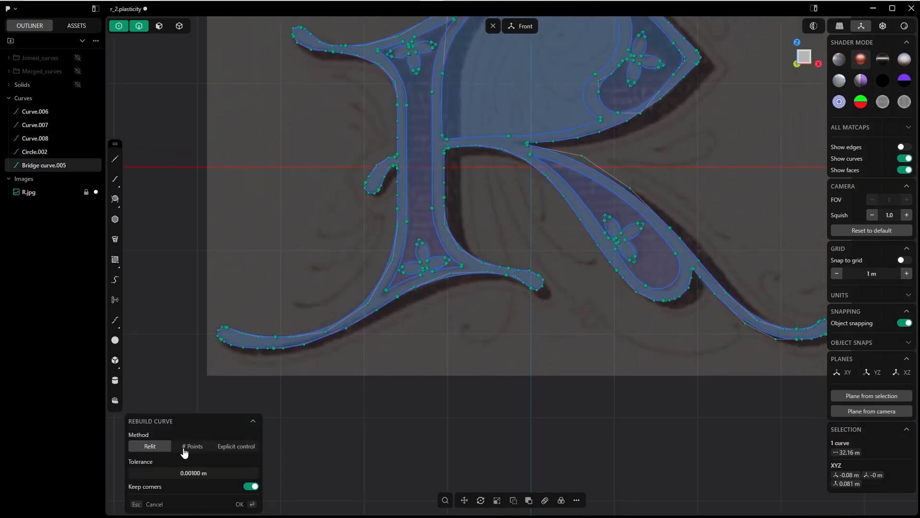
click(193, 445)
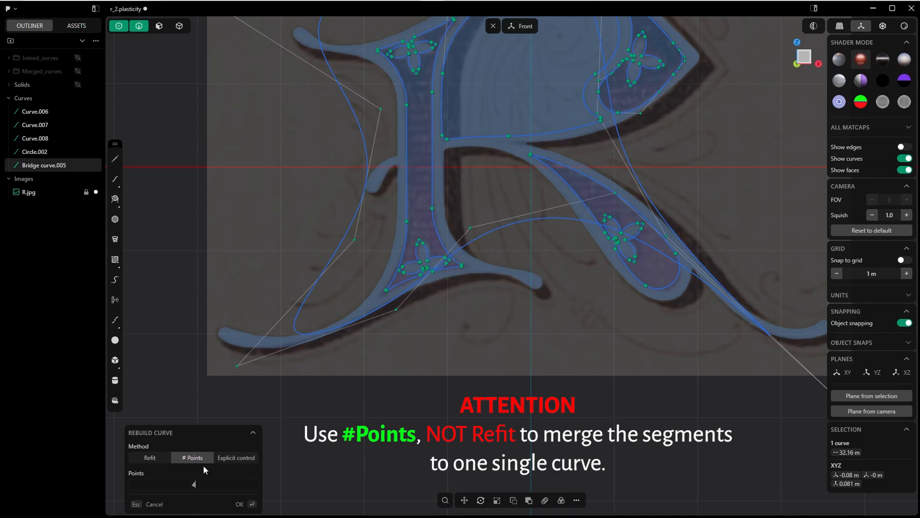
key(Return)
mouse_move(446, 213)
shift+middle_down()
mouse_move(438, 303)
mouse_move(448, 221)
shift+middle_up()
scroll(273, 249, down, 3)
scroll(364, 322, up, 8)
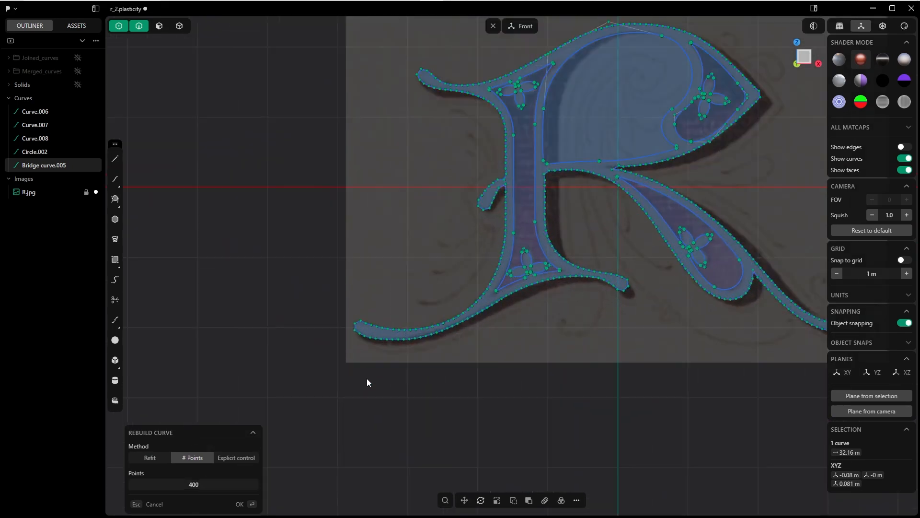
Examine the rebuilt outline's points around the spur, bowl, leg junction and foot, and accept the rebuild.
scroll(378, 317, up, 3)
shift+middle_drag(625, 231, 284, 293)
shift+middle_drag(447, 324, 421, 343)
shift+middle_drag(458, 183, 452, 415)
shift+middle_drag(556, 299, 476, 246)
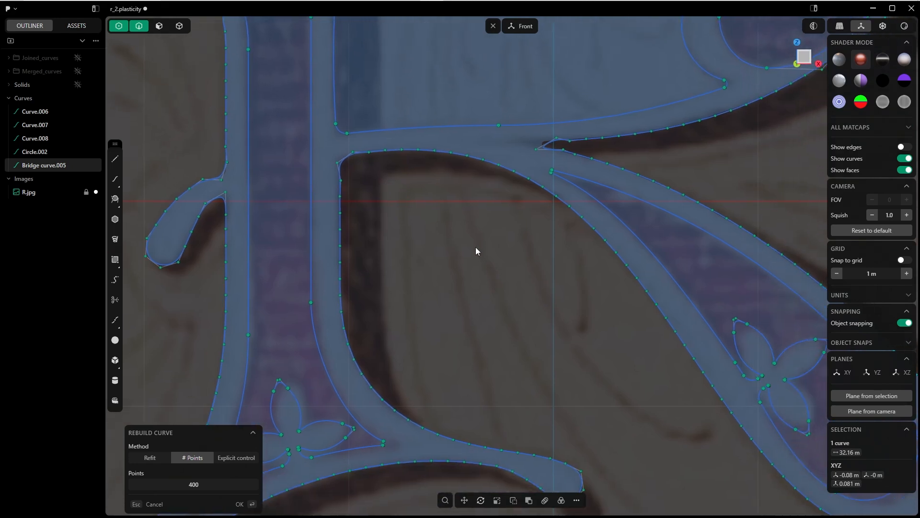
shift+middle_drag(615, 311, 496, 303)
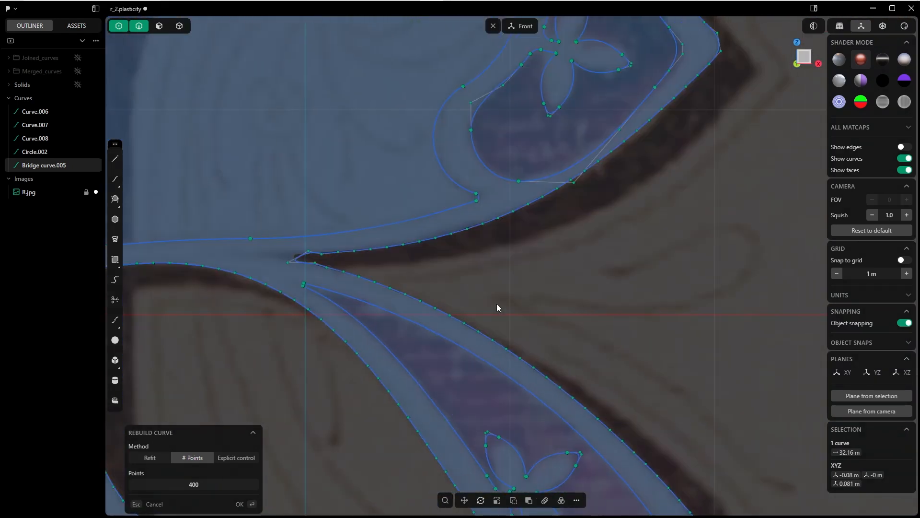
shift+middle_drag(473, 237, 512, 296)
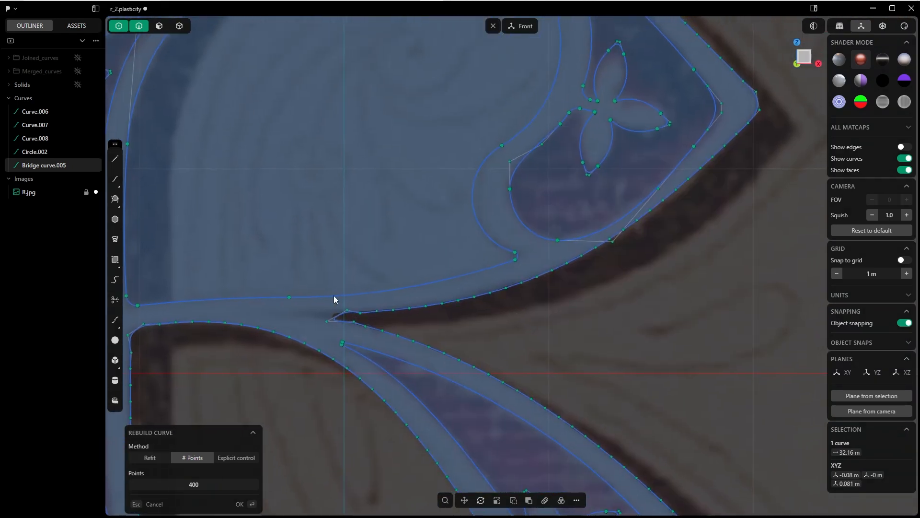
shift+middle_drag(581, 264, 578, 187)
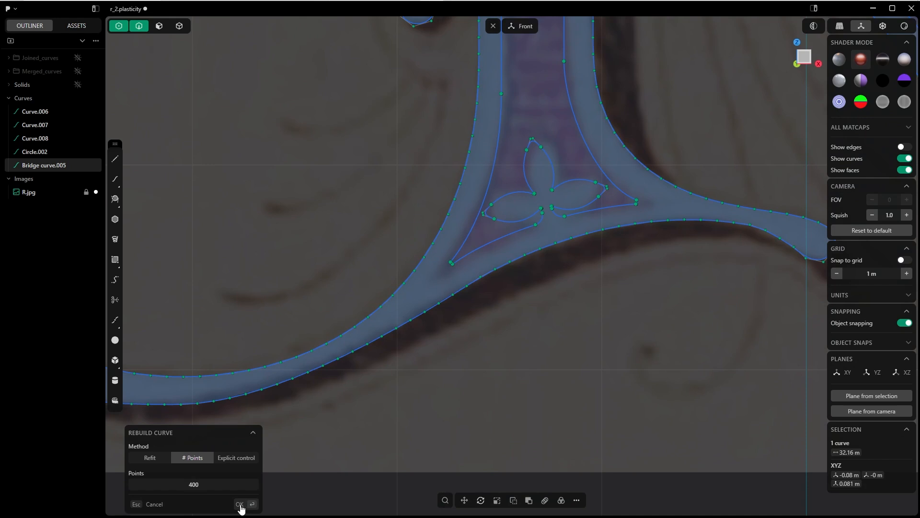
click(240, 504)
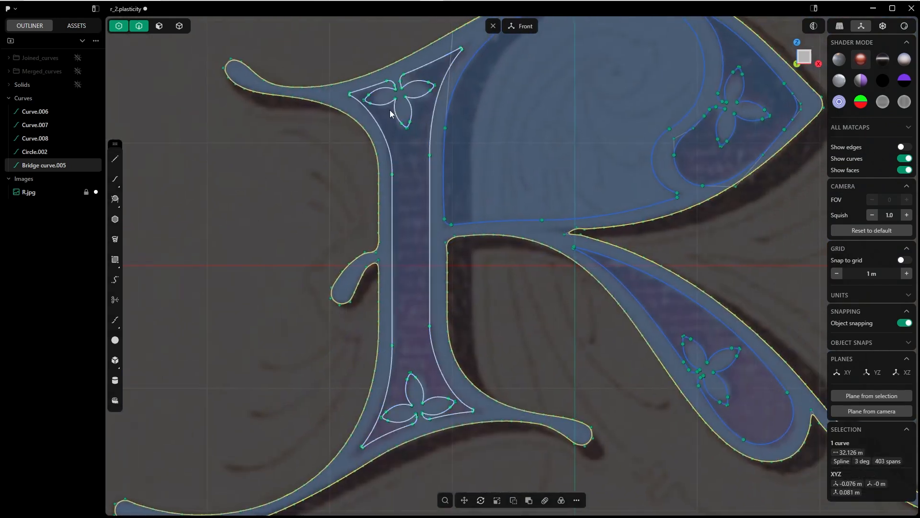
Rebuild the stem panel's inner outline with its trefoil leaves using the # Points method with 200 points.
click(509, 325)
click(429, 263)
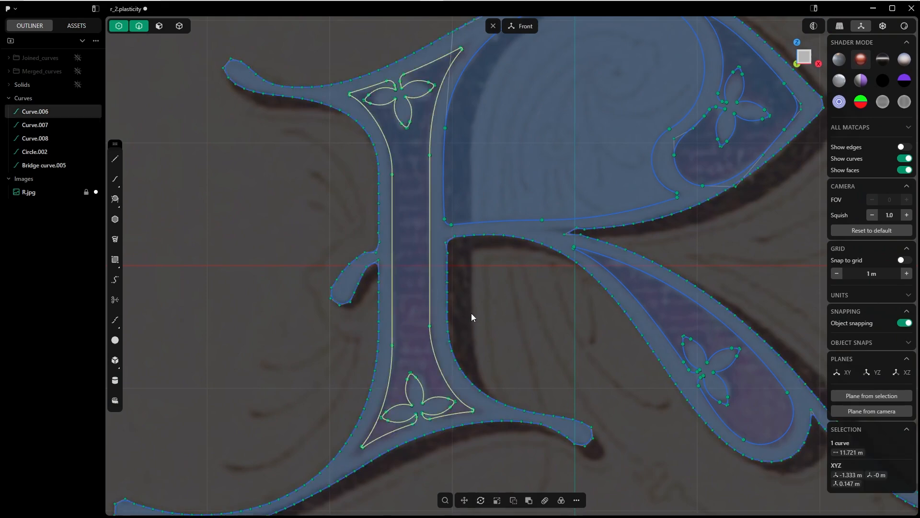
key(space)
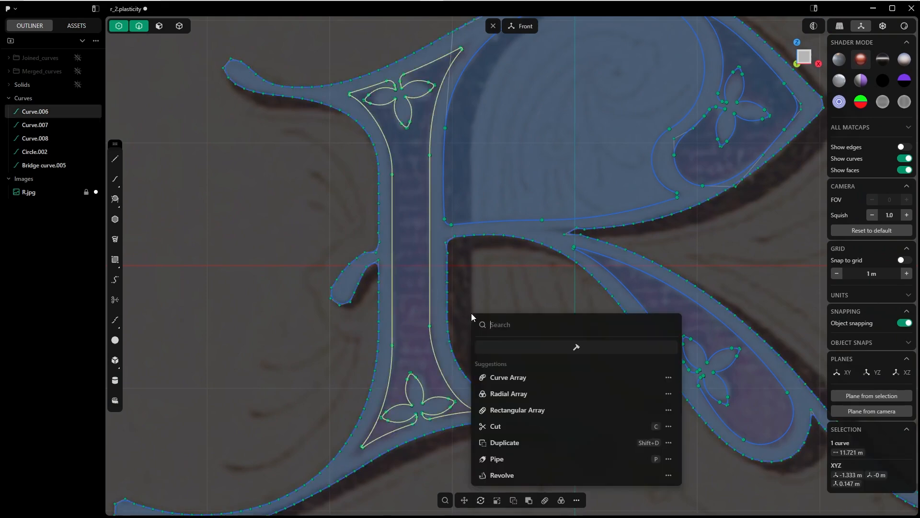
text(reb)
key(Return)
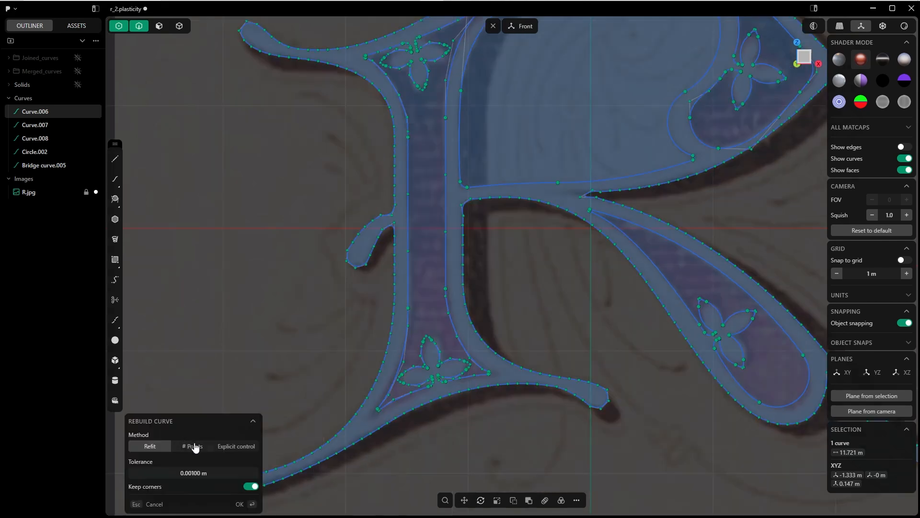
click(193, 456)
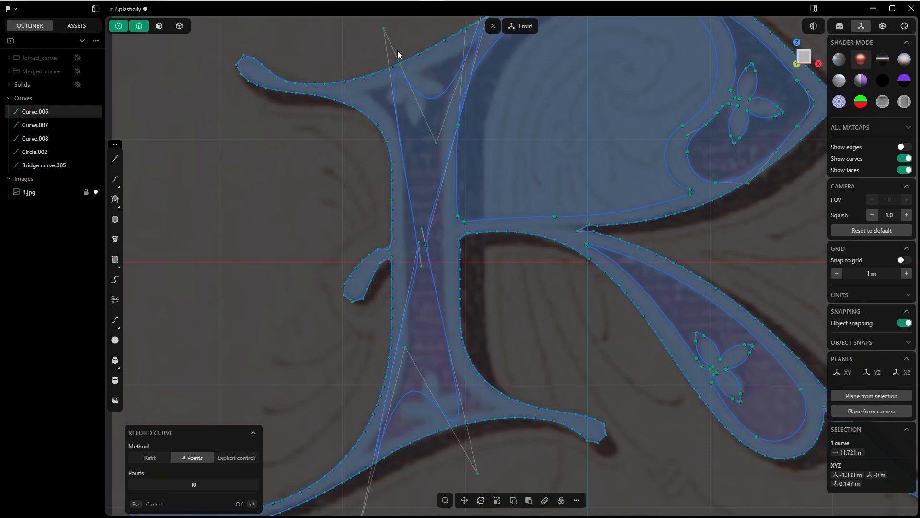
click(218, 482)
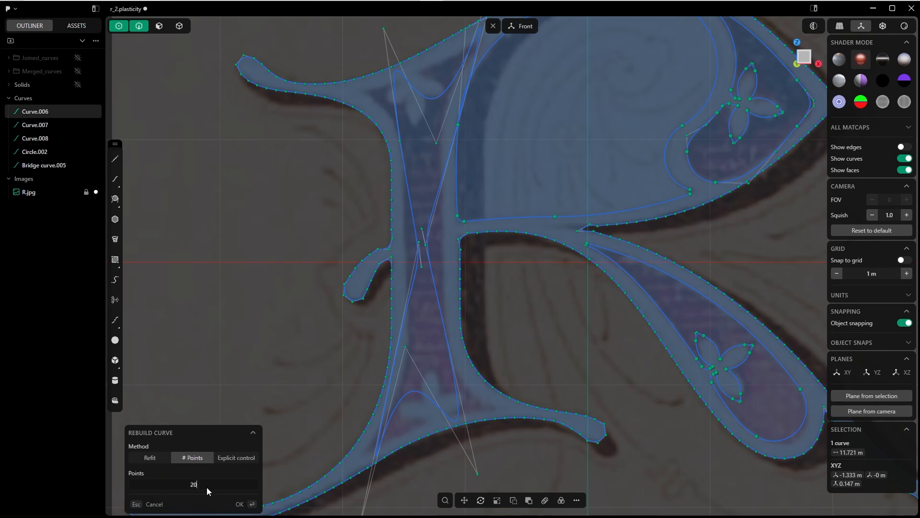
key(Return)
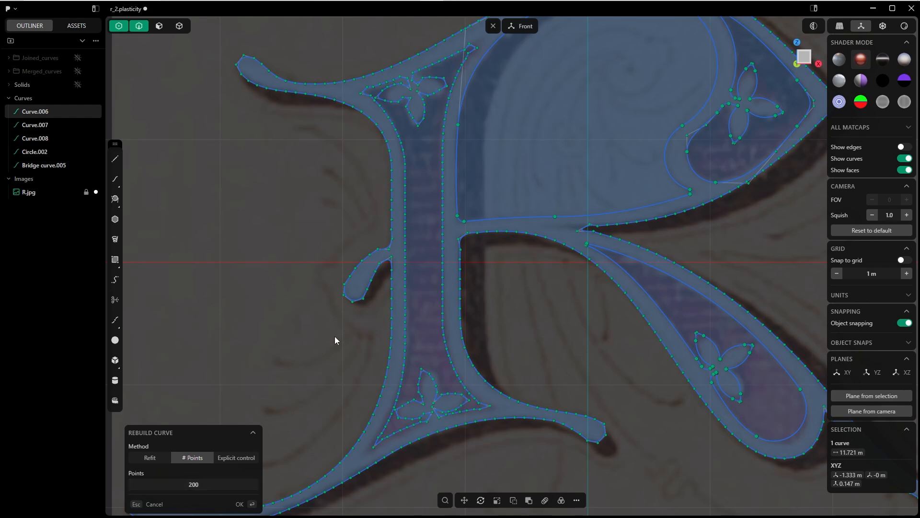
Check the stem panel's leaf shapes and corners, and set the outline's rebuild to 300 points.
scroll(419, 249, up, 5)
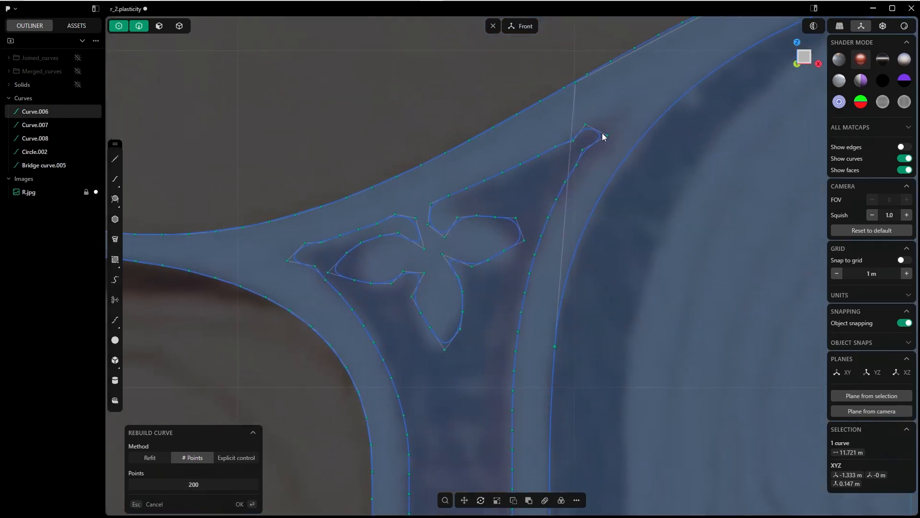
shift+middle_drag(342, 229, 407, 214)
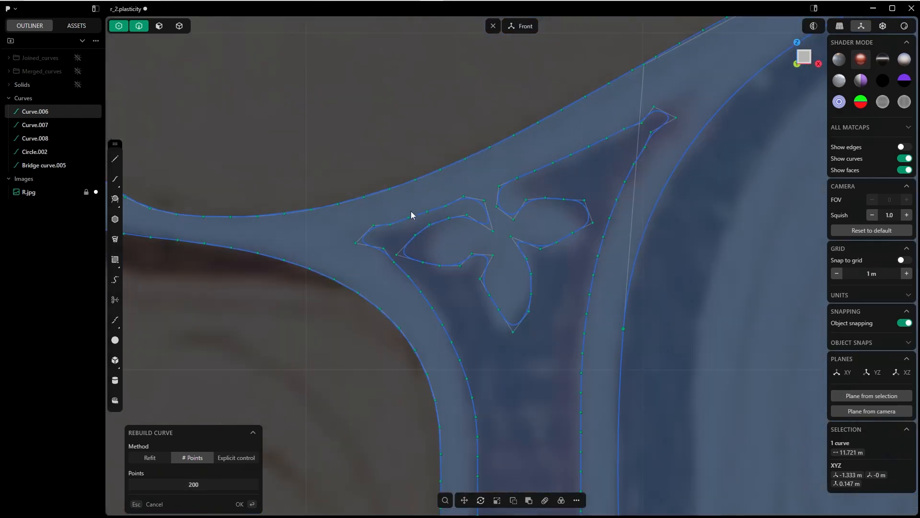
scroll(403, 249, down, 6)
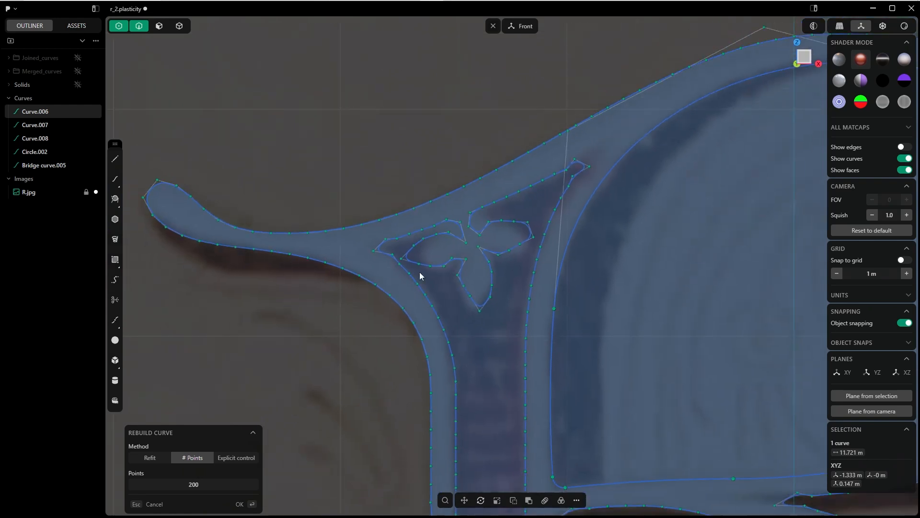
scroll(412, 240, up, 4)
shift+middle_drag(447, 336, 424, 240)
shift+middle_drag(445, 277, 456, 352)
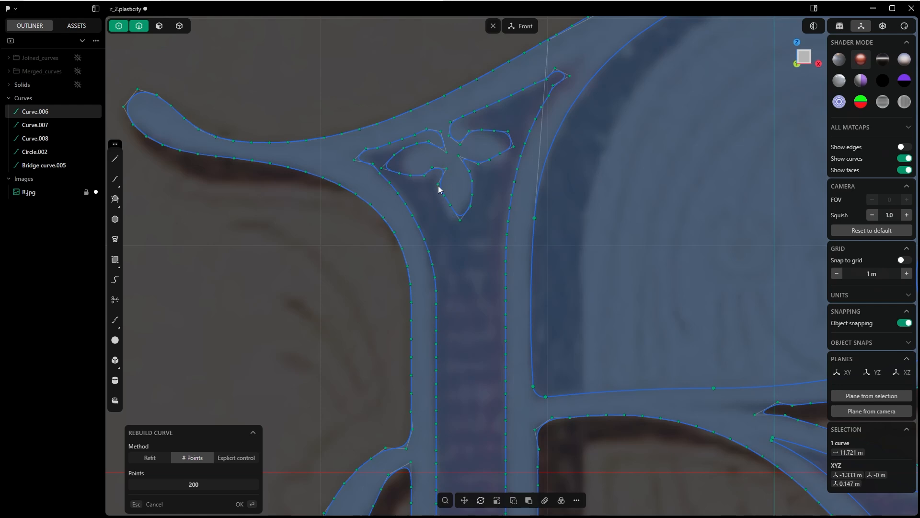
click(202, 490)
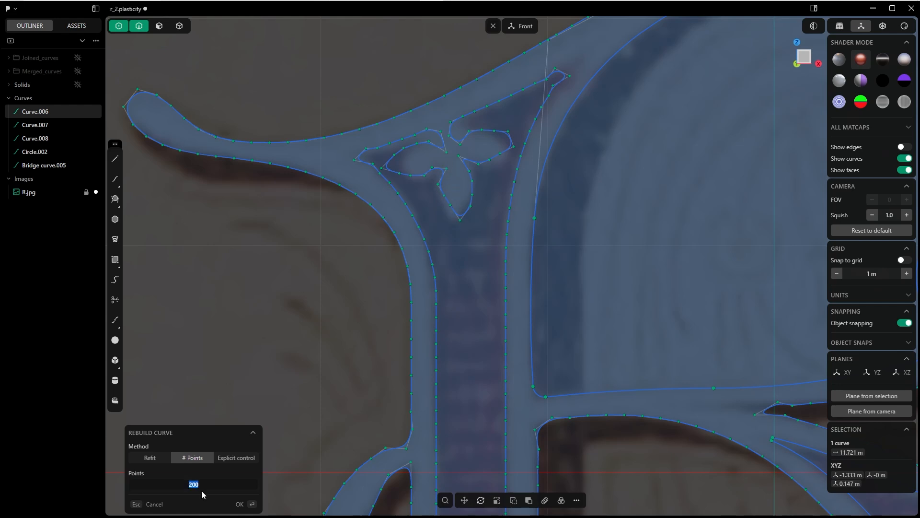
text(300)
key(Return)
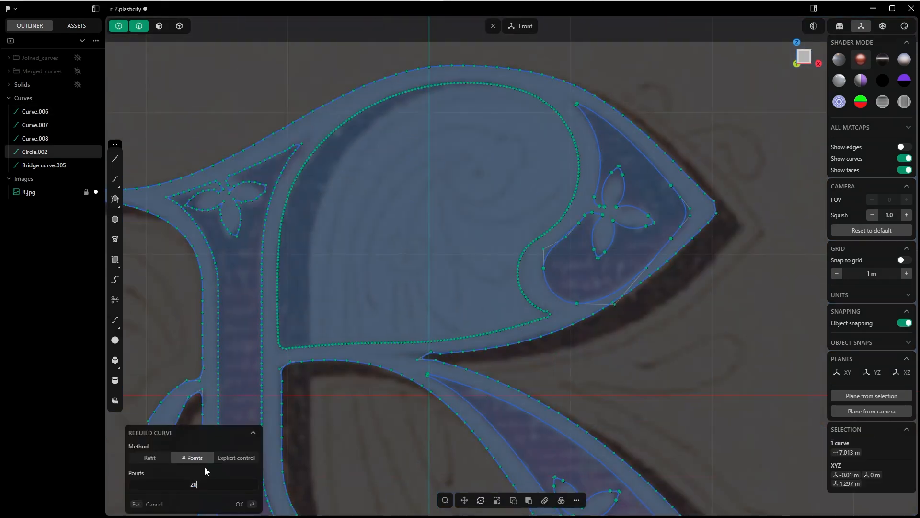
Rebuild the bowl's large inner outline and the adjoining leaf panel's outline with 200 points each.
text(0)
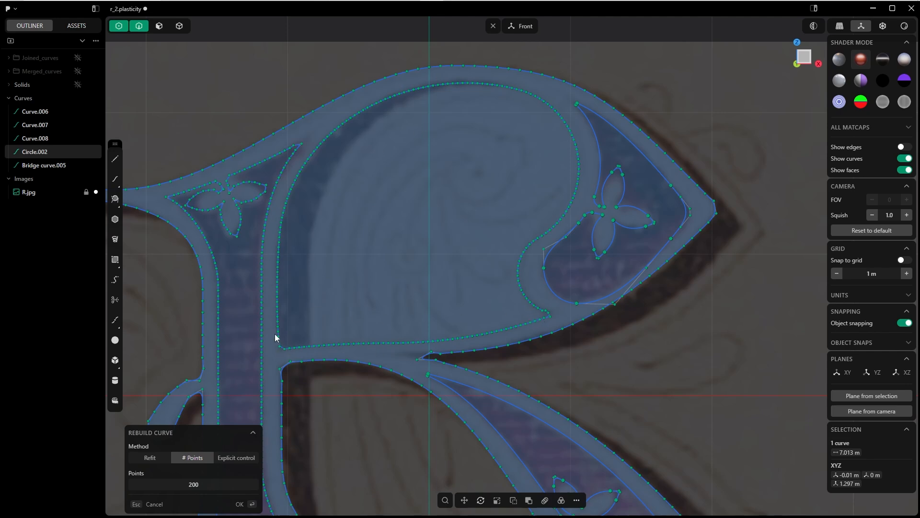
click(240, 504)
click(599, 171)
key(shift+r)
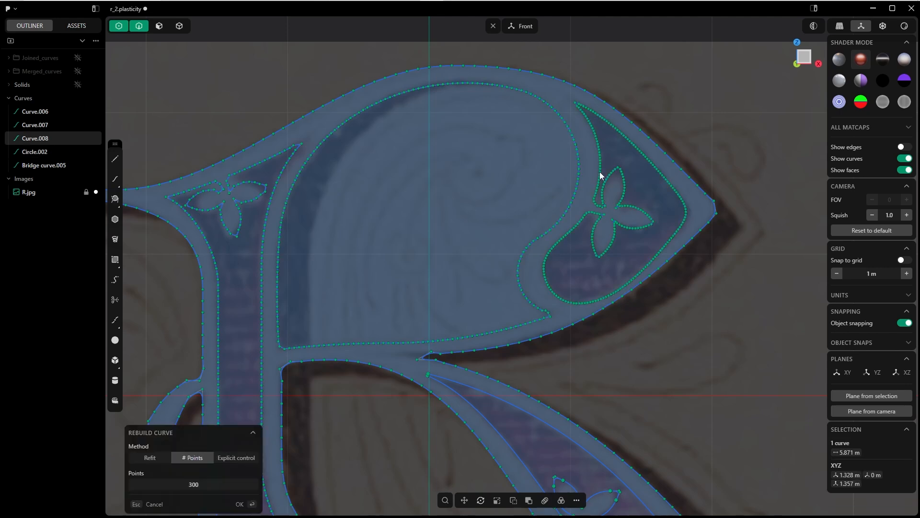
click(203, 458)
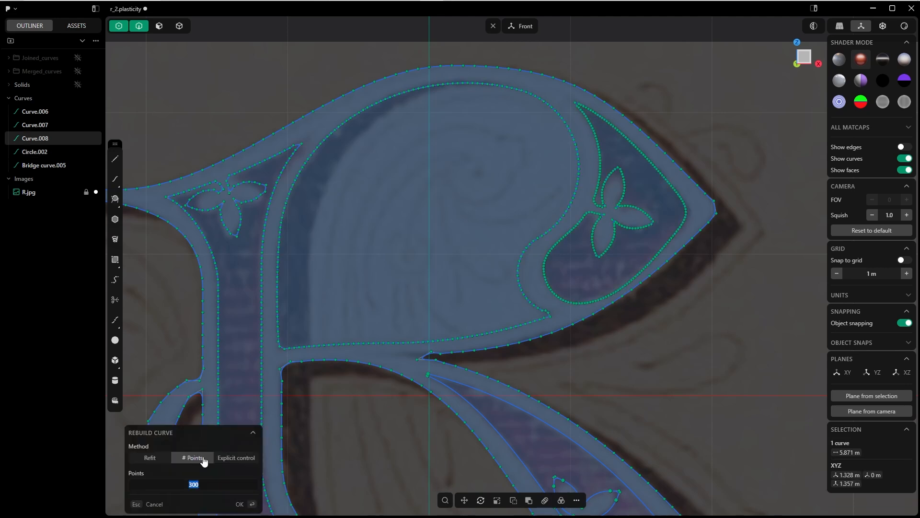
text(200)
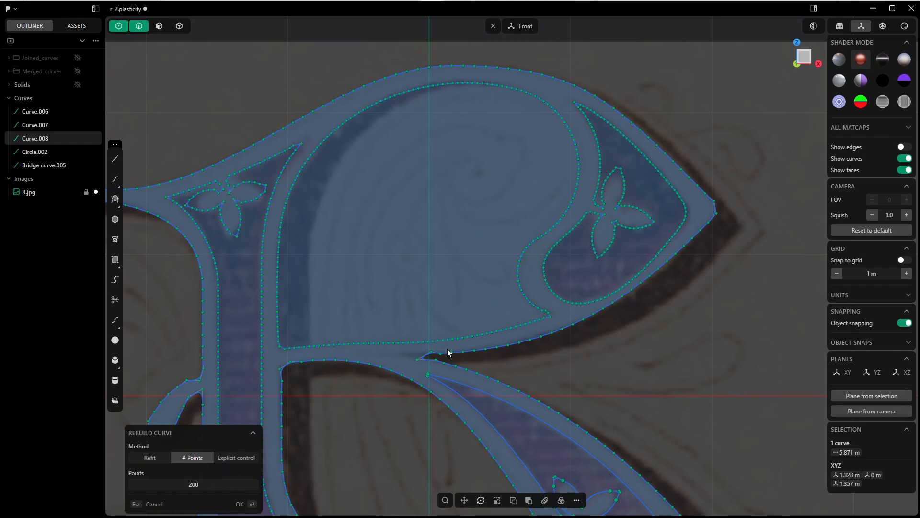
click(235, 505)
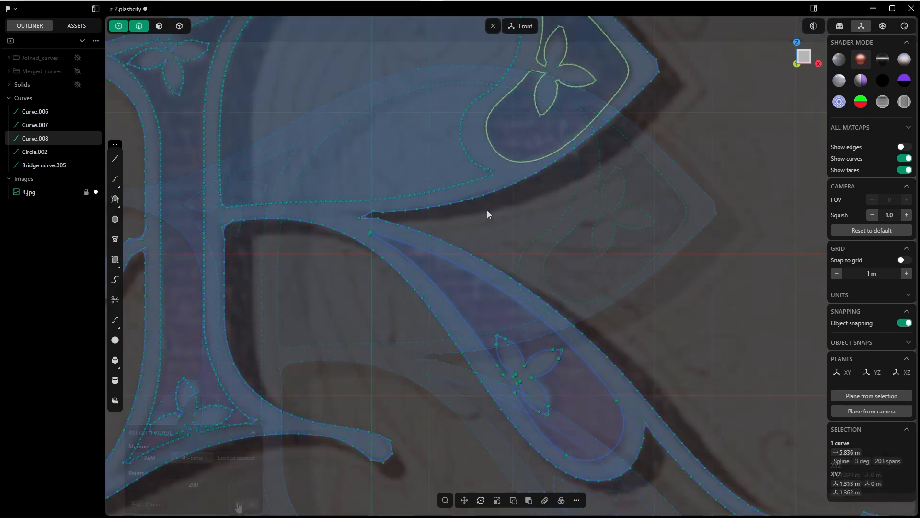
Rebuild the leg panel's inner outline with its trefoil using the # Points method with 300 points.
scroll(488, 210, down, 3)
shift+middle_drag(484, 198, 473, 295)
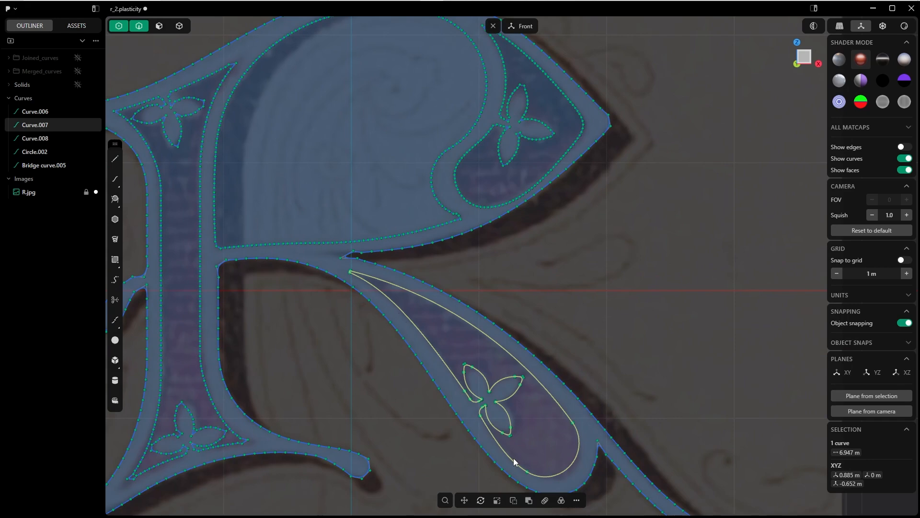
scroll(501, 260, up, 2)
shift+middle_drag(491, 283, 515, 206)
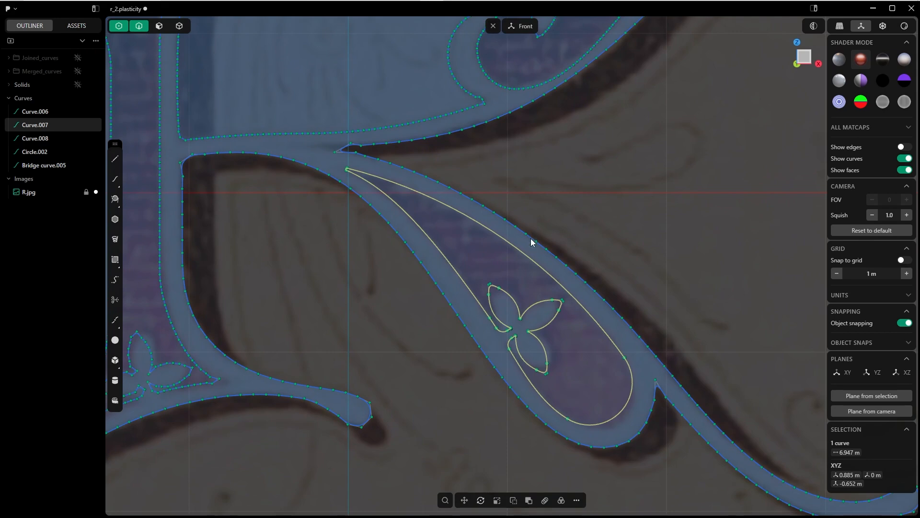
text(f)
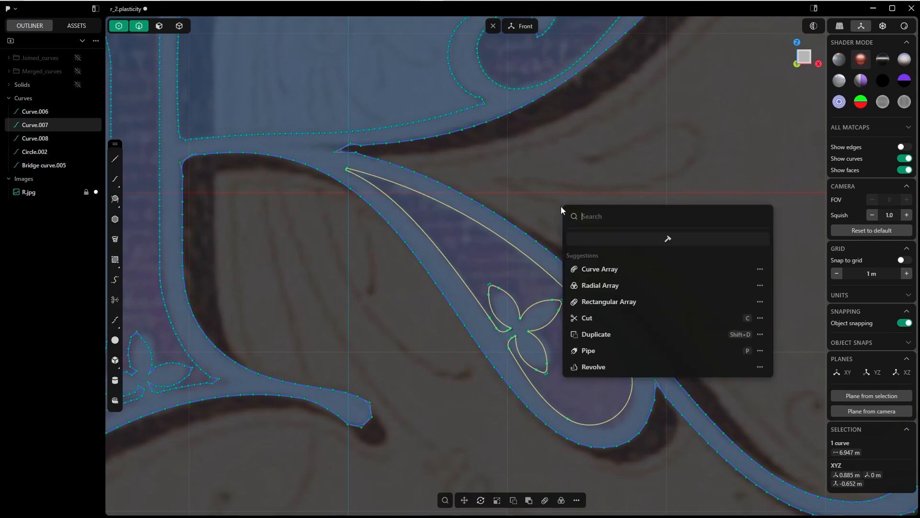
text(reb)
key(Return)
click(200, 487)
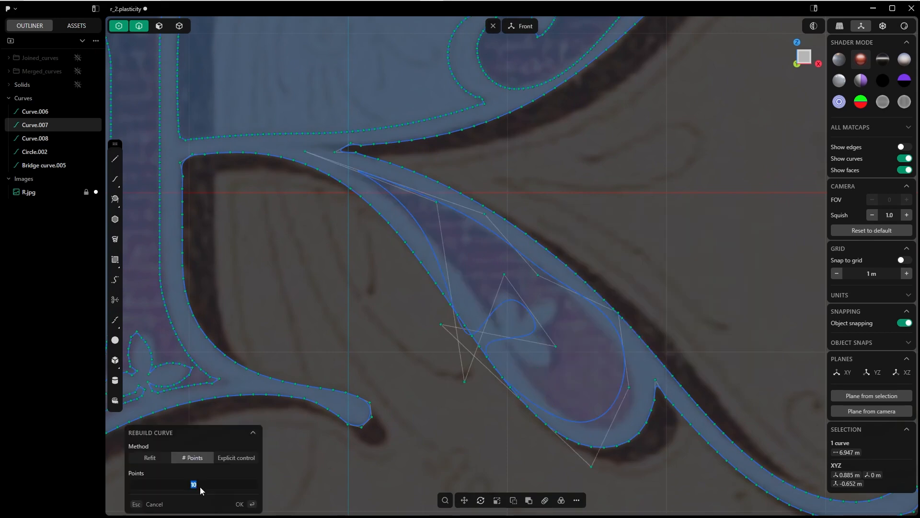
text(00)
shift+middle_drag(334, 174, 370, 200)
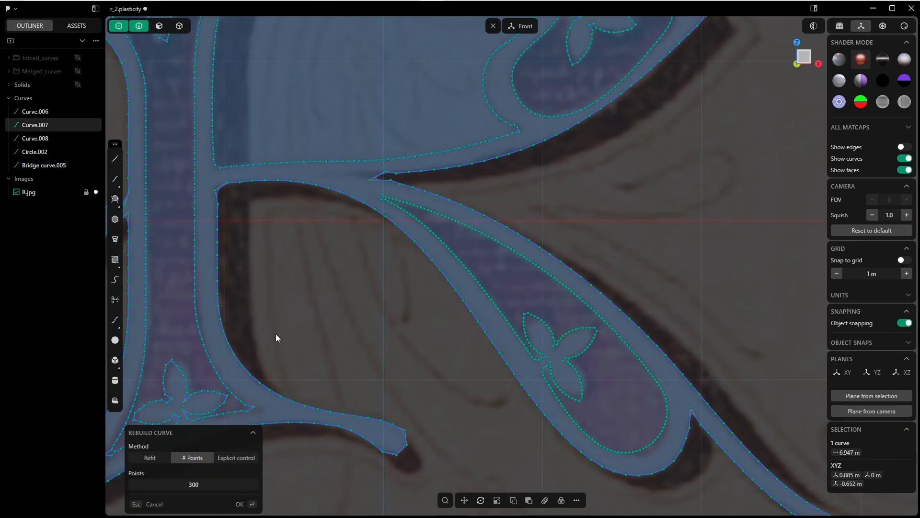
Try 200 points for the leg panel outline's rebuild, settle on 250 points and accept it.
click(194, 485)
text(200)
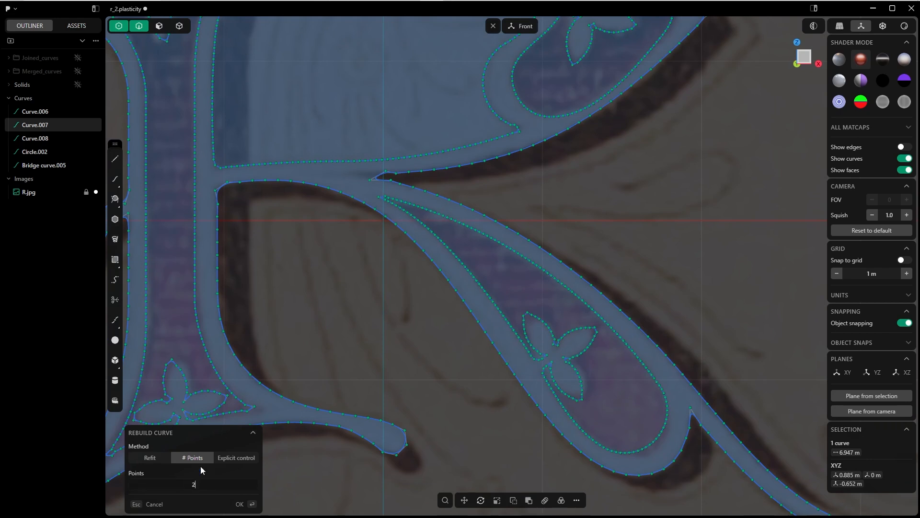
key(Return)
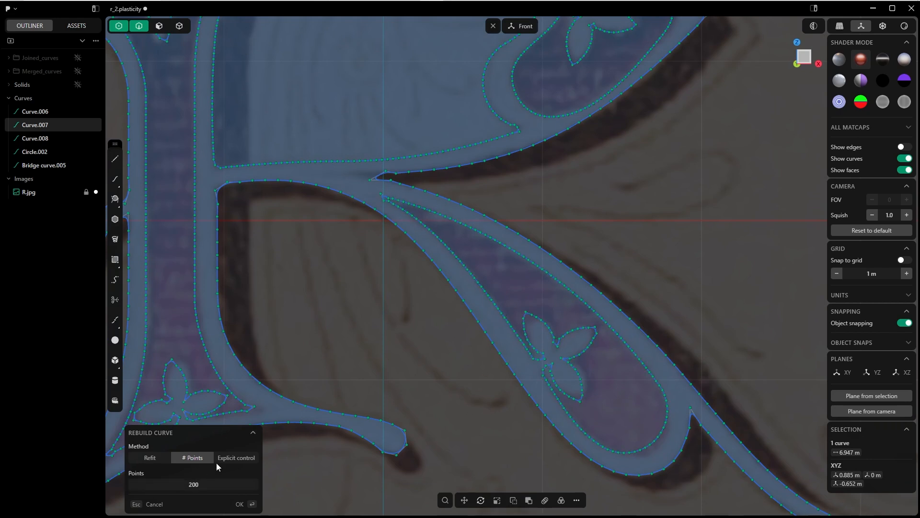
click(215, 481)
text(250)
key(Return)
click(240, 504)
Examine the rebuilt outlines over the whole letter, especially the long foot, short foot, stem trefoil, spur and the junction between stem and leg.
scroll(427, 299, down, 6)
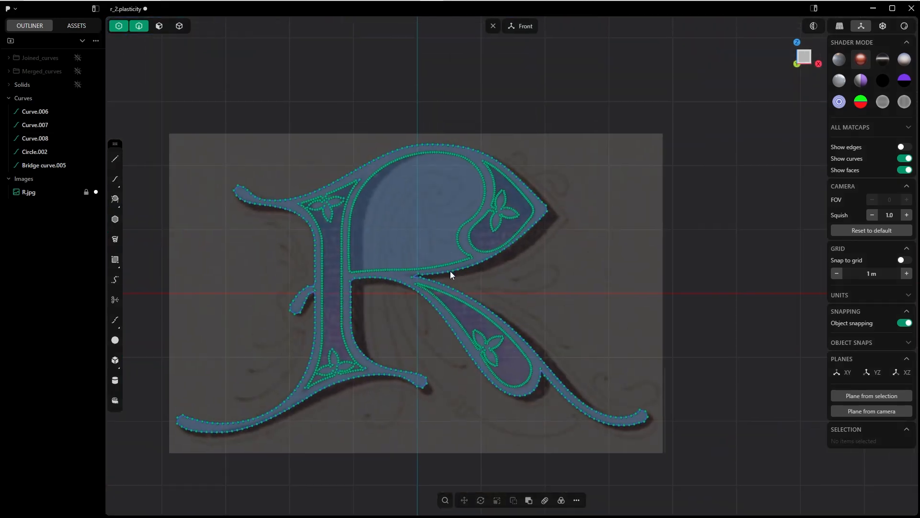
shift+middle_drag(472, 302, 503, 299)
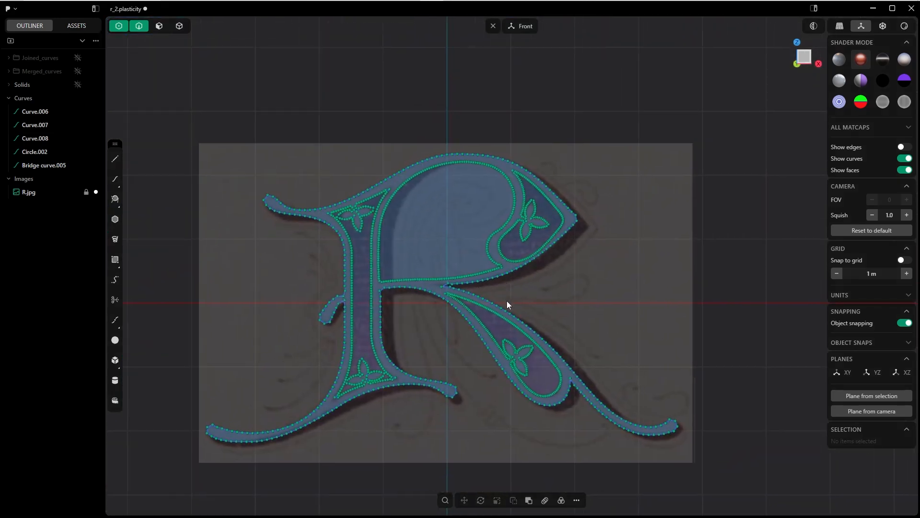
scroll(320, 364, down, 2)
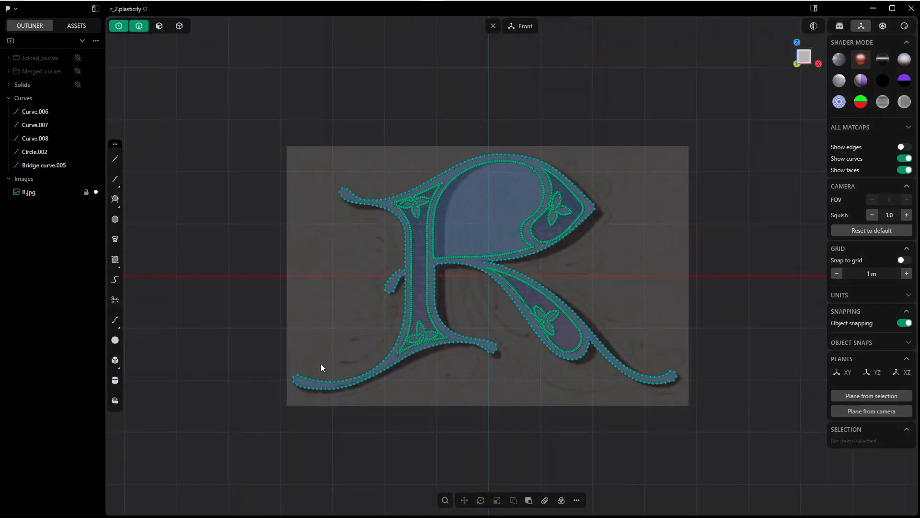
scroll(313, 376, up, 6)
shift+middle_drag(323, 348, 369, 371)
scroll(368, 371, down, 2)
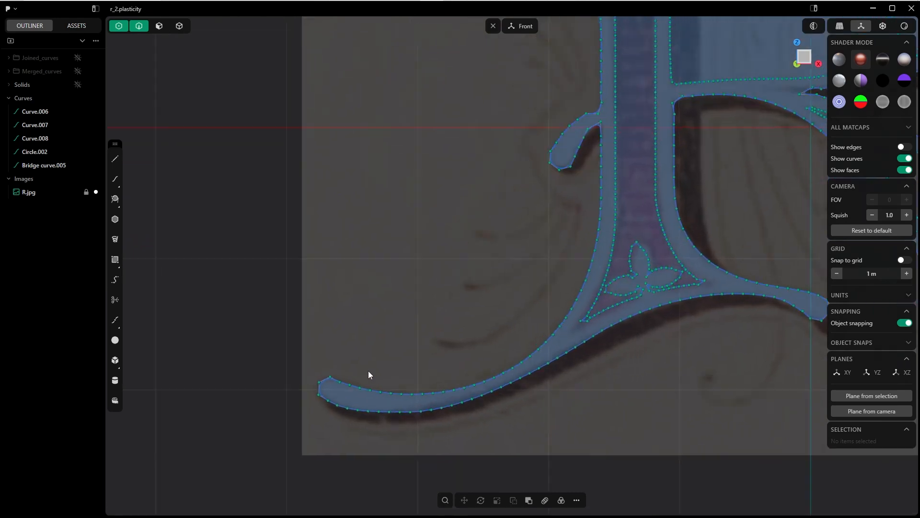
scroll(362, 378, up, 6)
shift+middle_drag(354, 405, 266, 325)
scroll(434, 292, down, 2)
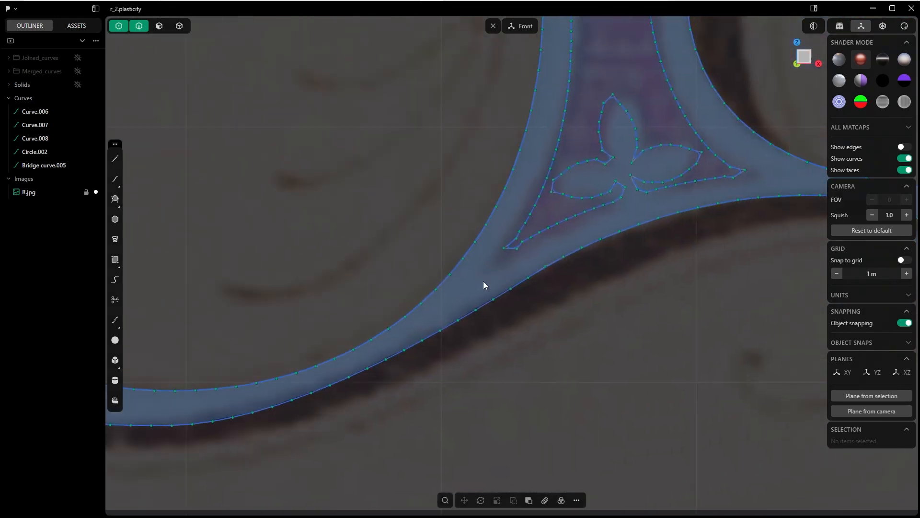
scroll(483, 281, up, 2)
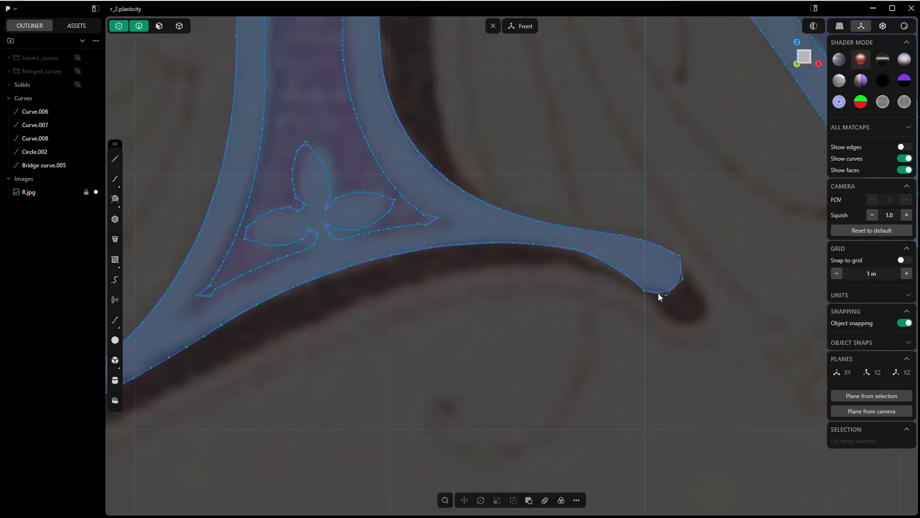
shift+middle_drag(459, 154, 481, 313)
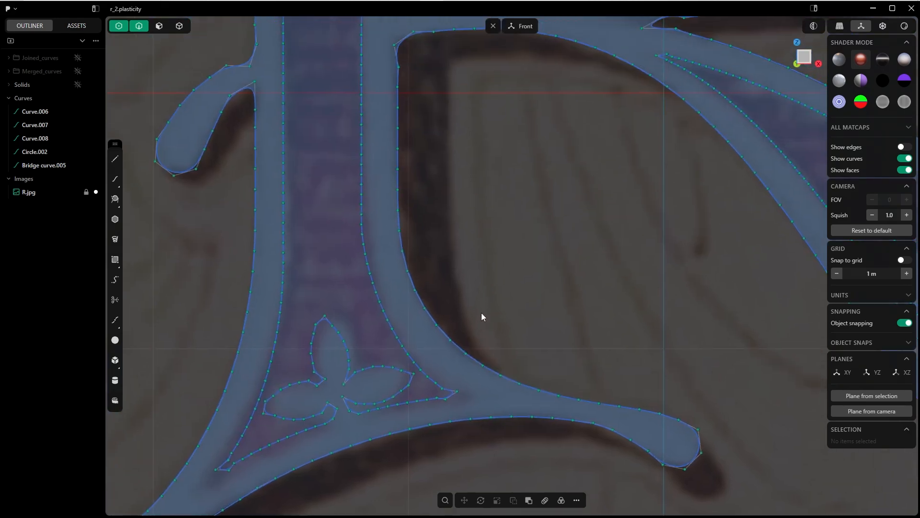
shift+middle_drag(418, 127, 445, 33)
shift+middle_drag(350, 275, 682, 58)
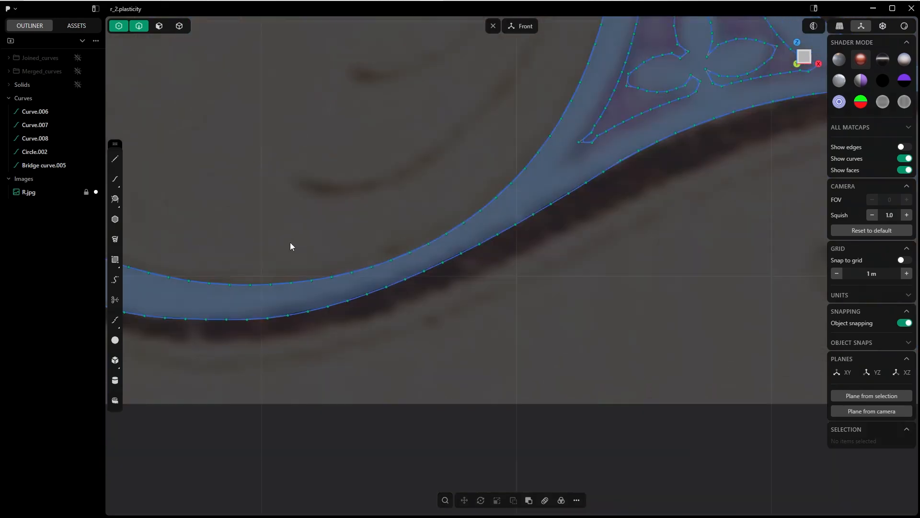
shift+middle_drag(180, 274, 426, 275)
scroll(353, 252, up, 5)
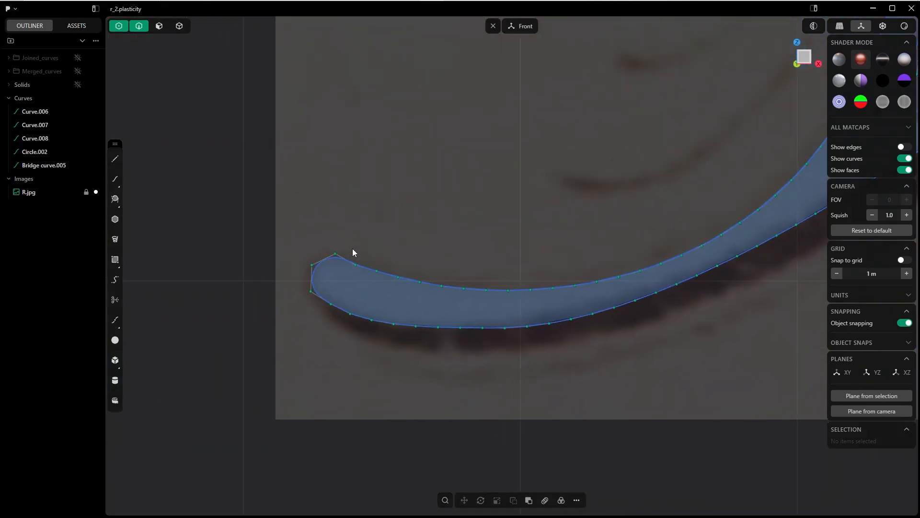
scroll(324, 272, down, 6)
shift+middle_drag(473, 288, 275, 271)
shift+middle_drag(623, 72, 311, 164)
scroll(356, 127, up, 4)
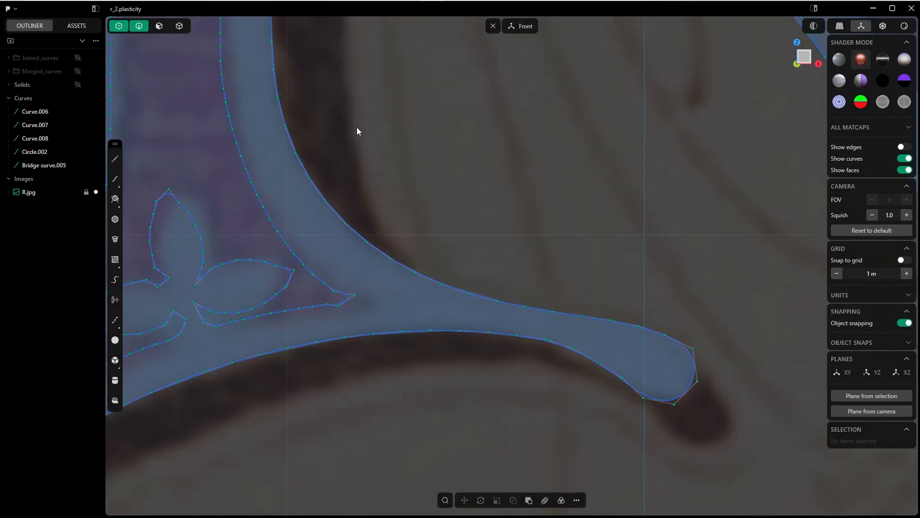
shift+middle_drag(335, 63, 431, 431)
scroll(366, 216, up, 3)
scroll(369, 216, down, 2)
scroll(395, 235, down, 3)
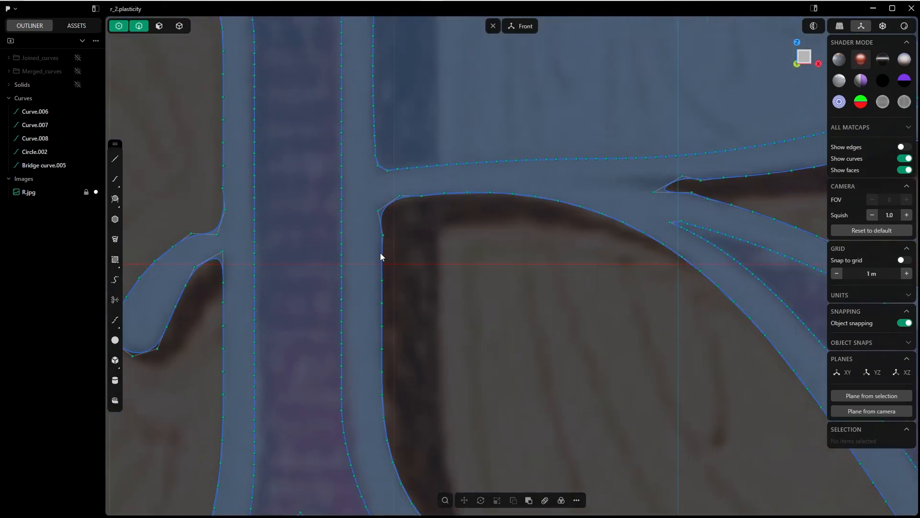
Select control points on the outer outline where stem and leg meet and reposition the points below and beyond the rounded corner.
key(1)
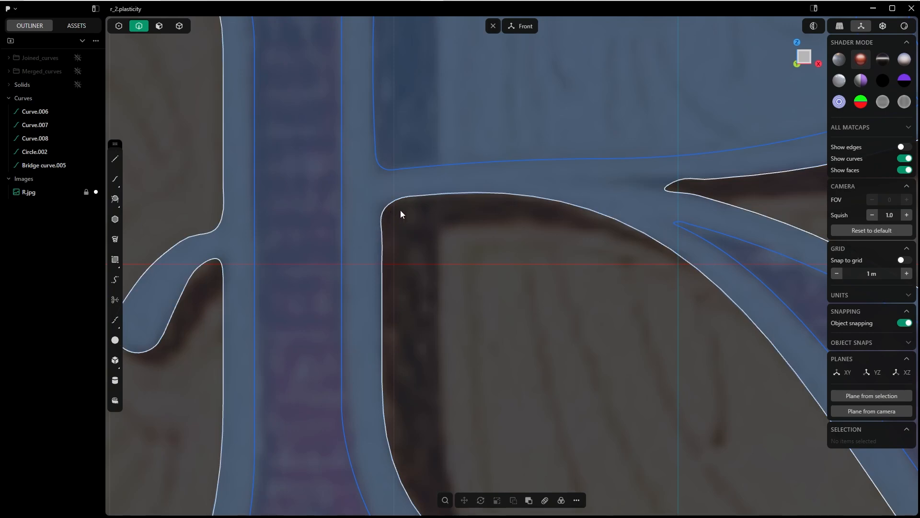
key(Tab)
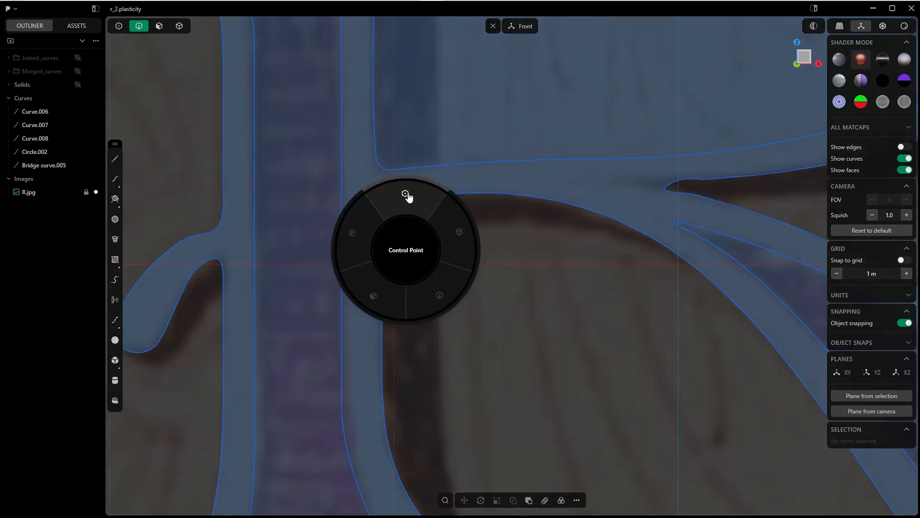
click(406, 199)
scroll(405, 240, up, 3)
click(369, 228)
key(g)
click(394, 240)
click(432, 164)
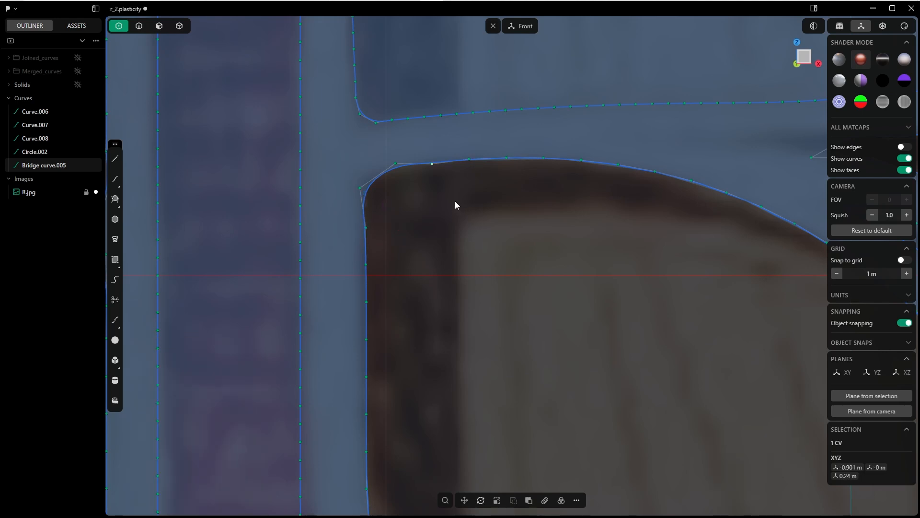
key(g)
click(455, 197)
Move the corner's upper control point down about 0.009 m and its stem-side point inward about 0.013 m, and check the curve.
click(396, 164)
key(g)
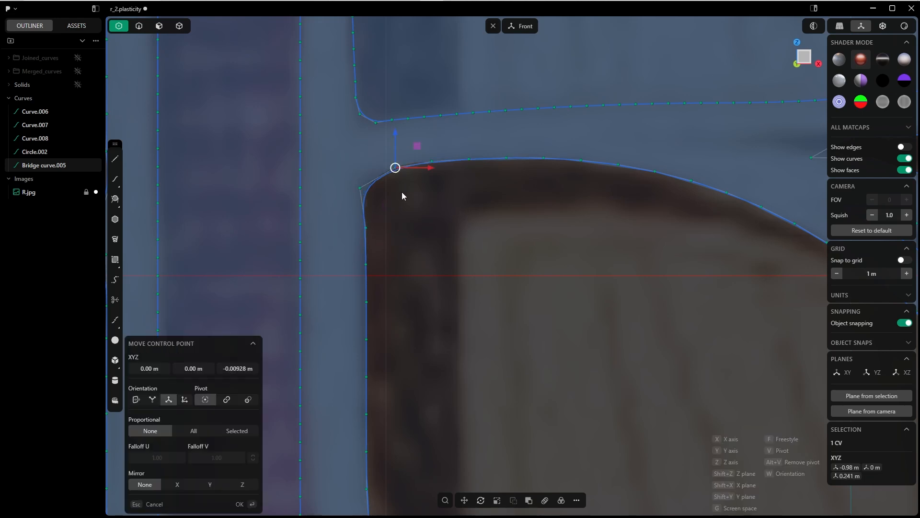
click(401, 190)
click(360, 188)
key(g)
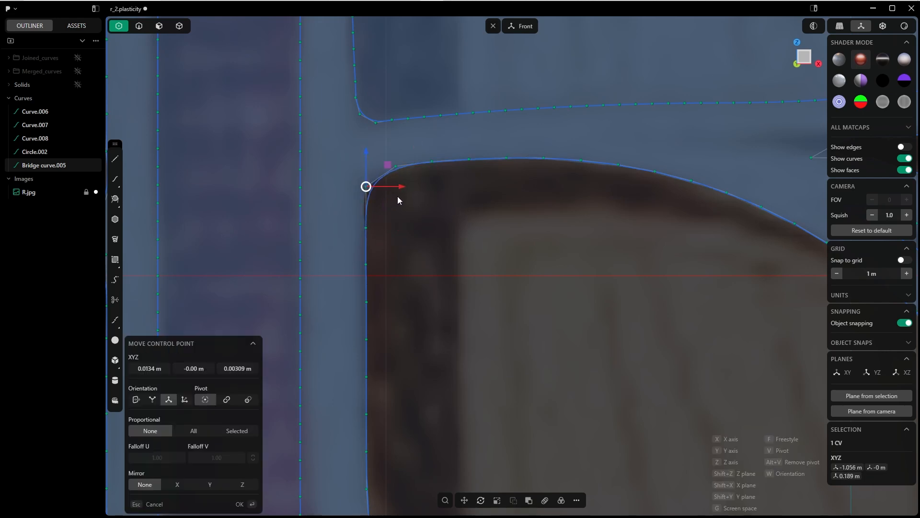
click(398, 196)
scroll(423, 197, down, 1)
click(452, 257)
key(Tab)
click(486, 302)
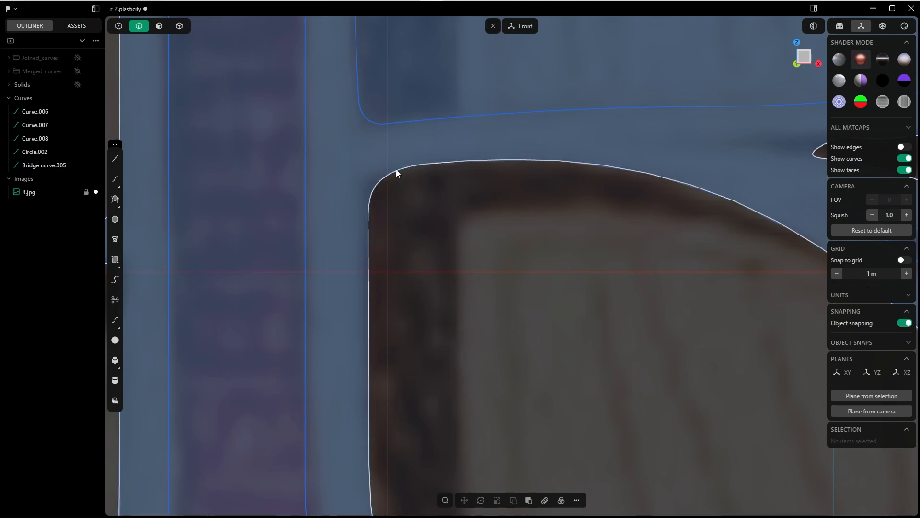
Reposition the outline control point on the leg-bulge side of the notch between the leg and its tail.
key(1)
scroll(442, 169, up, 3)
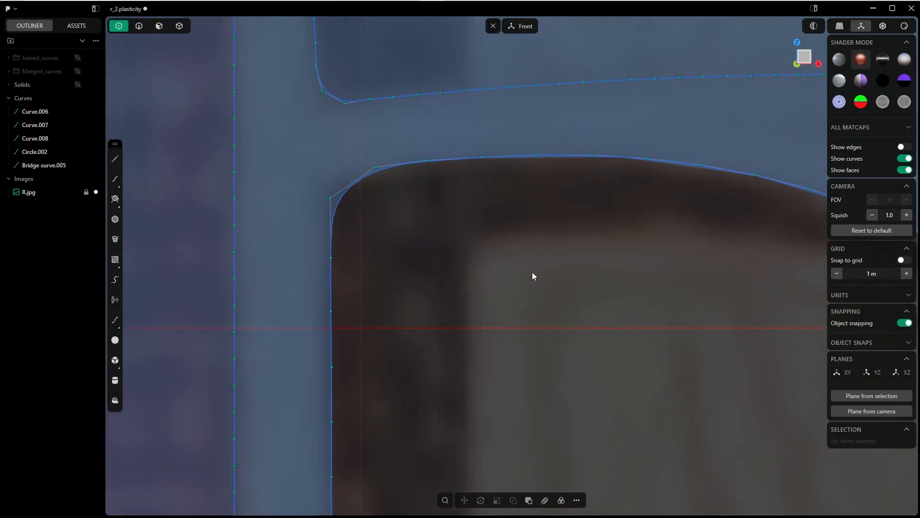
scroll(538, 237, down, 5)
shift+middle_drag(556, 266, 321, 185)
shift+middle_drag(512, 294, 422, 163)
shift+middle_drag(535, 288, 225, 91)
shift+middle_drag(714, 378, 382, 325)
shift+middle_drag(482, 269, 503, 240)
scroll(510, 234, up, 1)
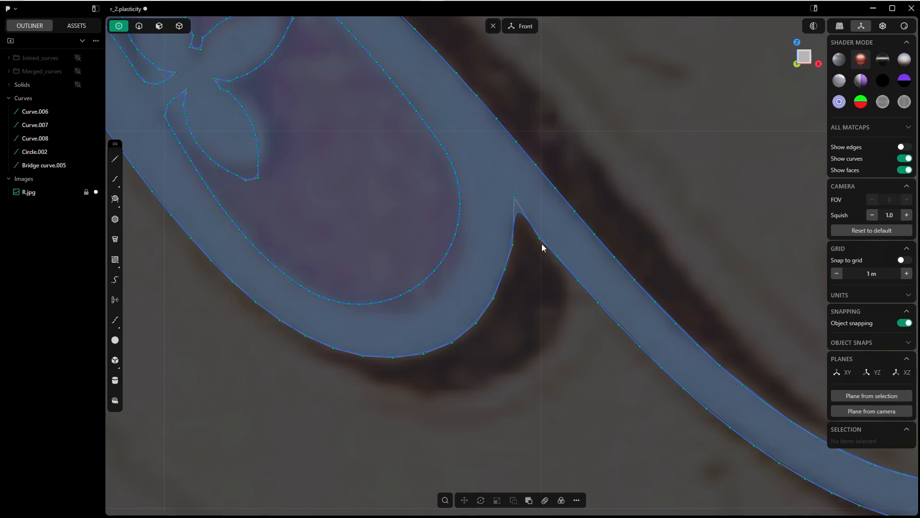
click(512, 245)
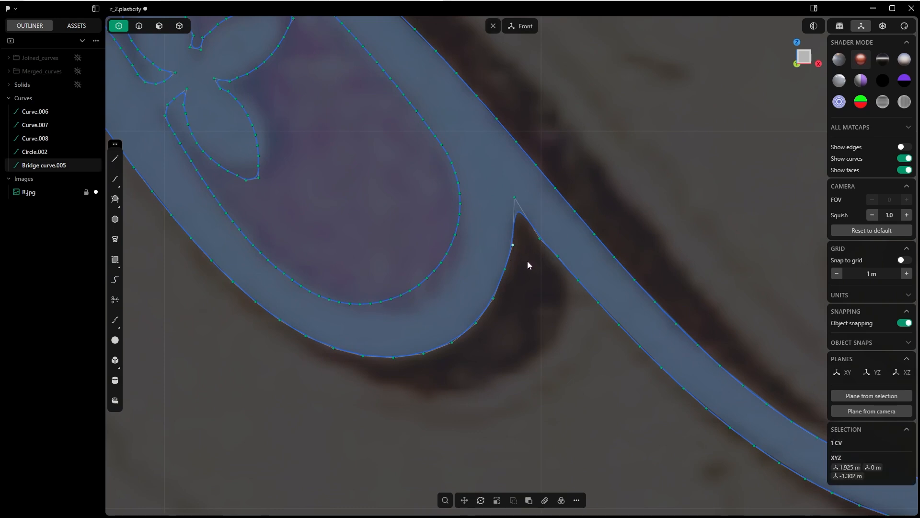
key(g)
click(522, 263)
Reposition the tail-side control point and the tip control point of the notch between leg and tail.
click(540, 238)
key(g)
click(562, 260)
click(514, 197)
key(g)
click(527, 215)
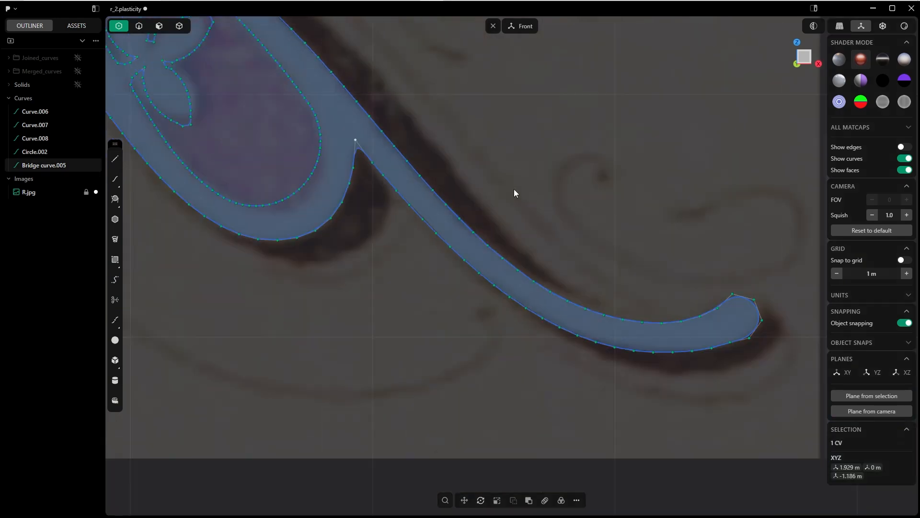
Adjust one control point on the upper edge and one on the lower edge near the rounded end of the leg's tail.
click(523, 282)
key(g)
click(532, 287)
click(543, 335)
key(g)
click(548, 343)
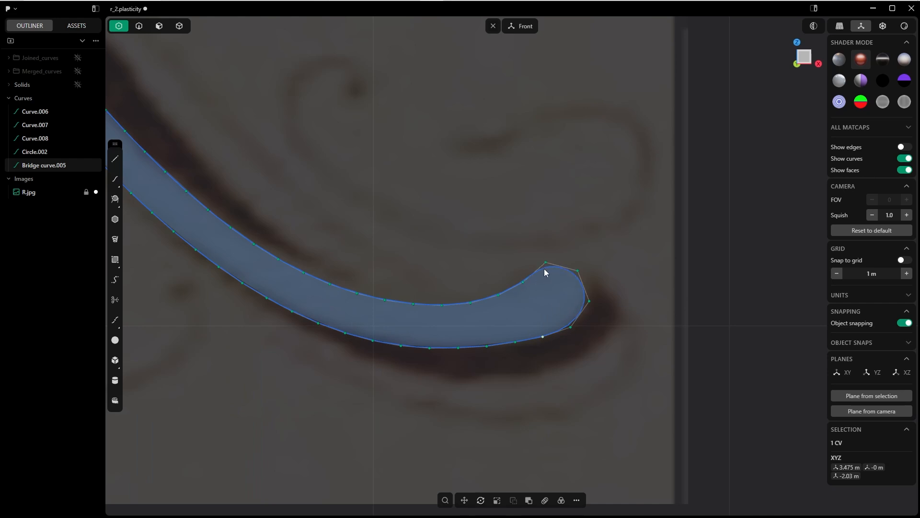
Examine the outline from the tail's end up along the leg to the notch between bowl and leg.
scroll(529, 274, down, 2)
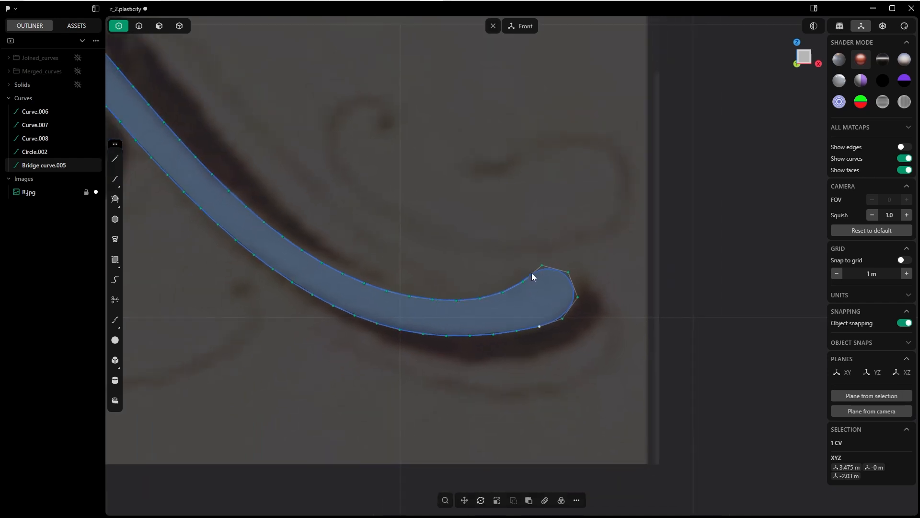
shift+middle_drag(531, 297, 564, 327)
scroll(552, 307, down, 2)
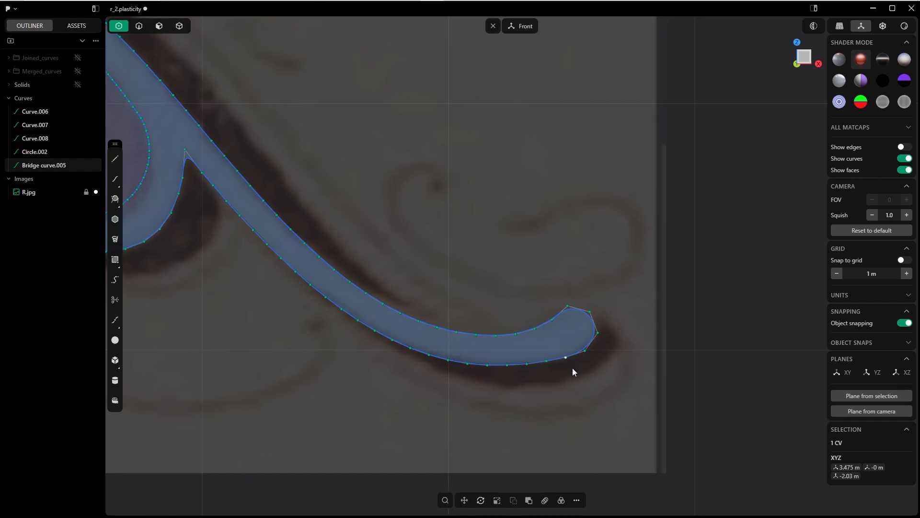
shift+middle_drag(291, 165, 544, 399)
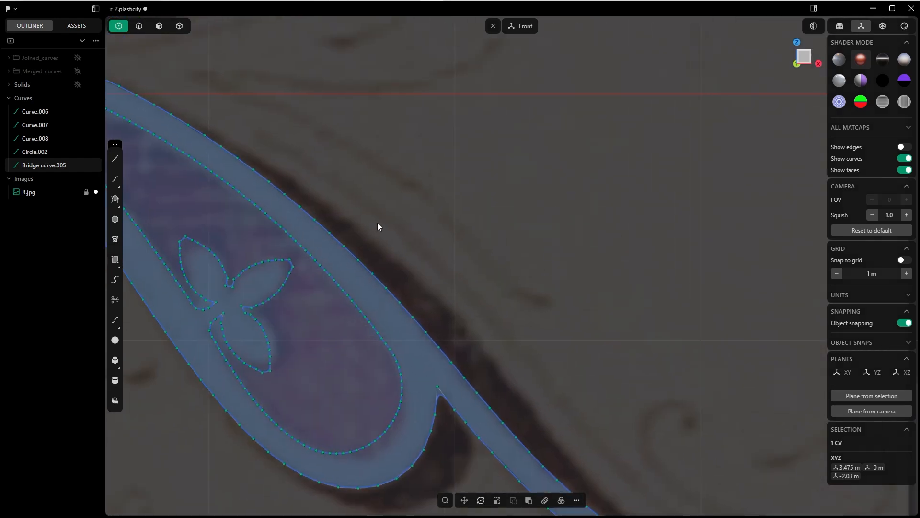
shift+middle_drag(278, 174, 511, 289)
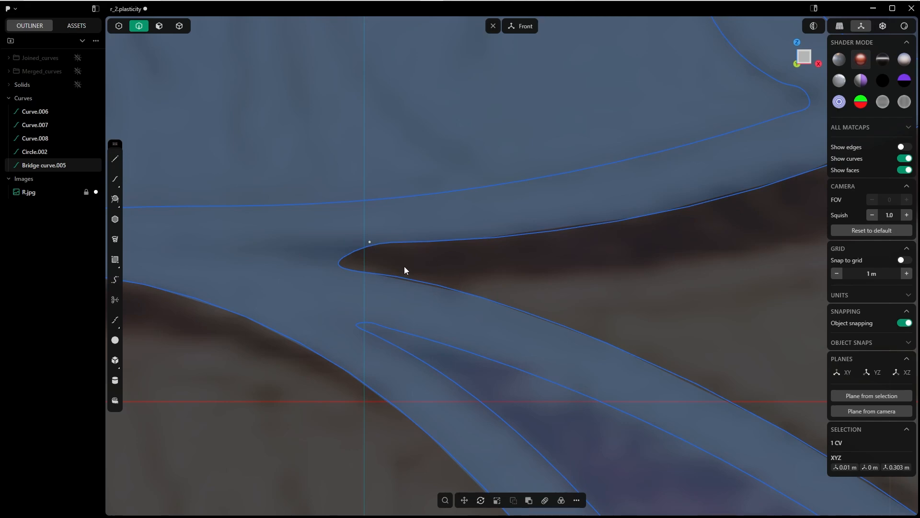
scroll(587, 228, down, 2)
click(593, 255)
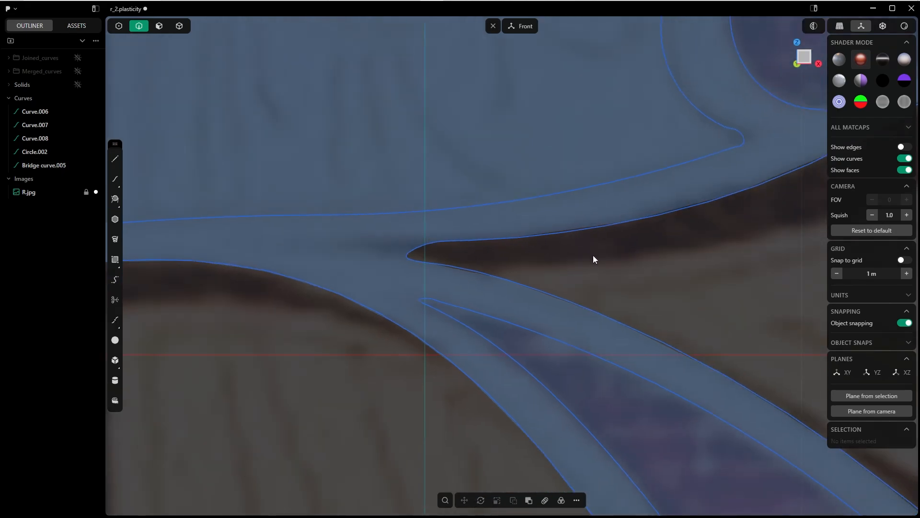
scroll(528, 258, down, 2)
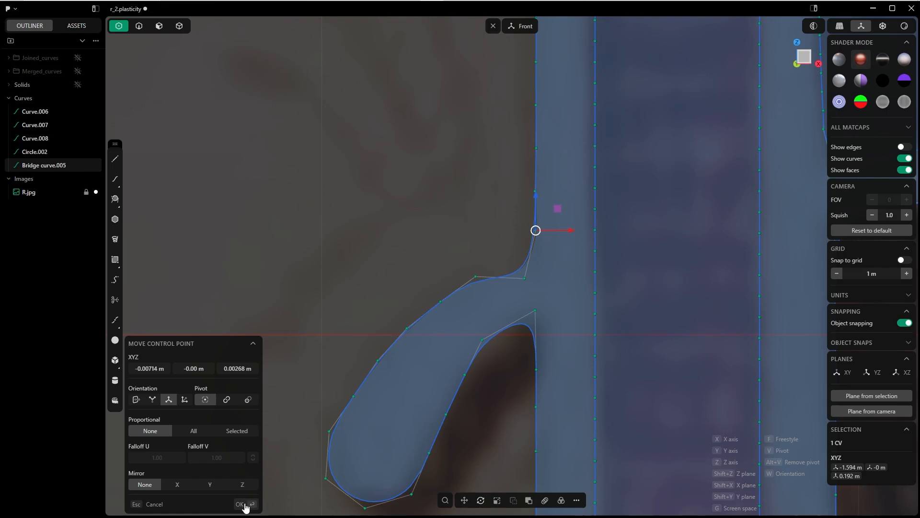
Adjust the outline control points where the spur meets the stem and the one beside the stem panel's lower-left tip.
drag(536, 230, 524, 272)
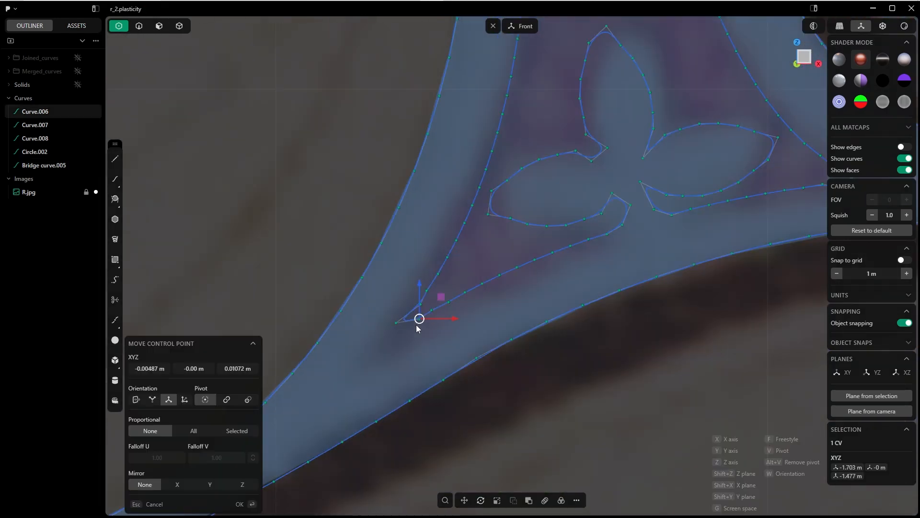
click(435, 256)
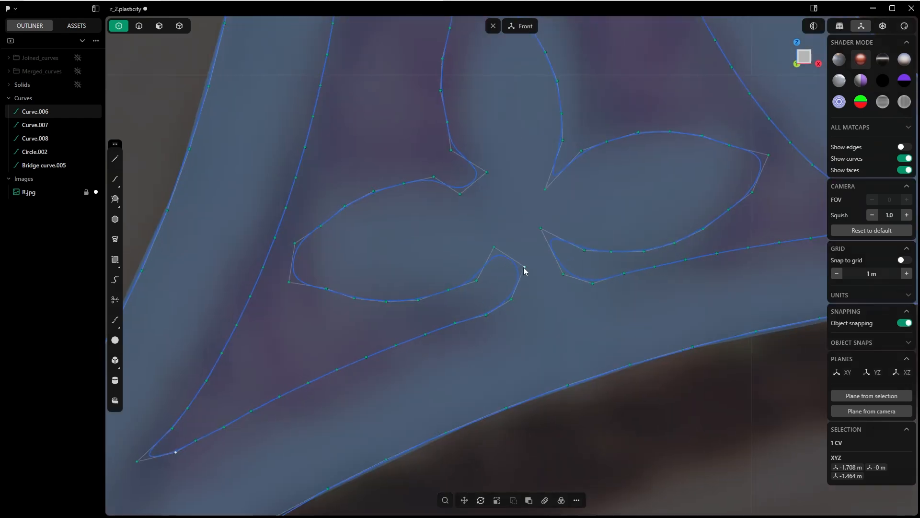
Move the control points at the base gap below the lower stem trefoil's left leaf and at that leaf's tip.
drag(525, 266, 532, 294)
click(245, 504)
drag(289, 282, 296, 249)
click(245, 504)
click(245, 504)
Lower the left leaf's upper base point about 0.007 m and adjust points at the gap and tip of the upper leaf.
middle_drag(450, 163, 450, 214)
click(444, 233)
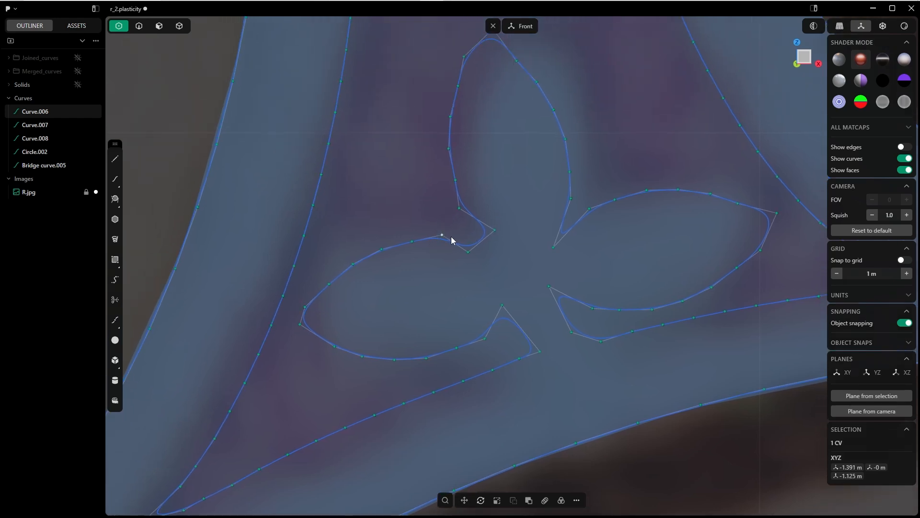
key(g)
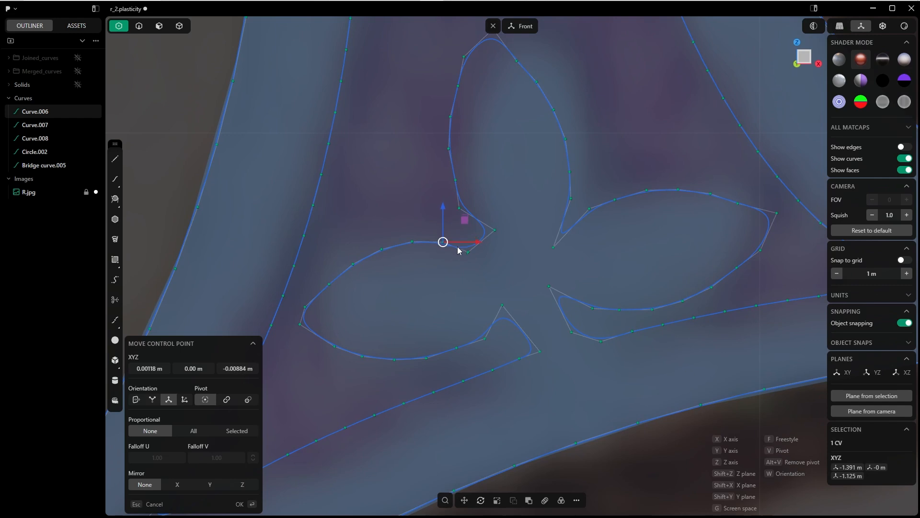
click(241, 504)
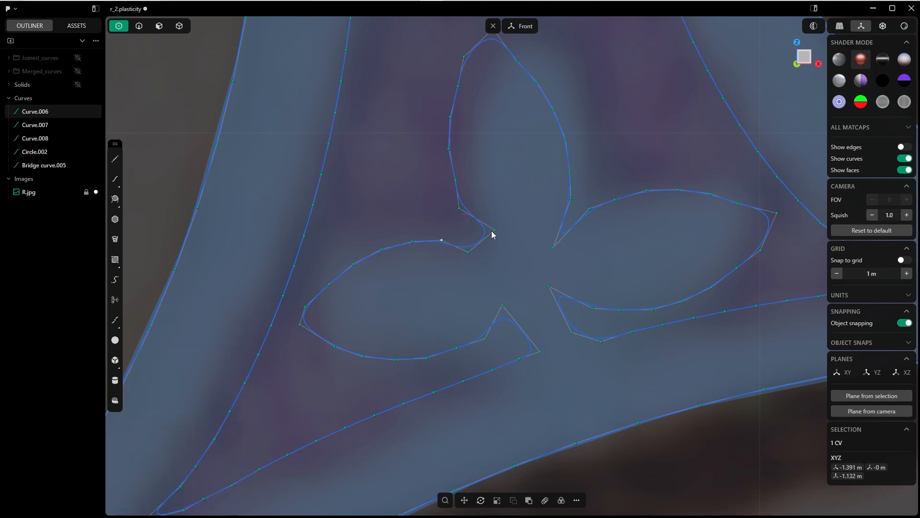
drag(494, 230, 500, 234)
drag(455, 181, 464, 191)
middle_drag(464, 191, 401, 283)
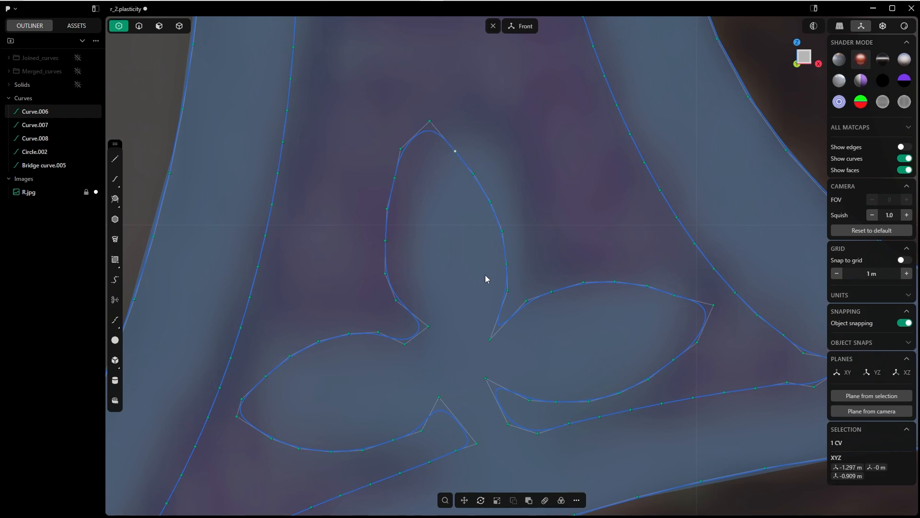
Examine the adjusted outlines over the letter's lower half and around the lower stem trefoil.
scroll(485, 275, down, 6)
scroll(503, 220, up, 2)
scroll(490, 265, down, 3)
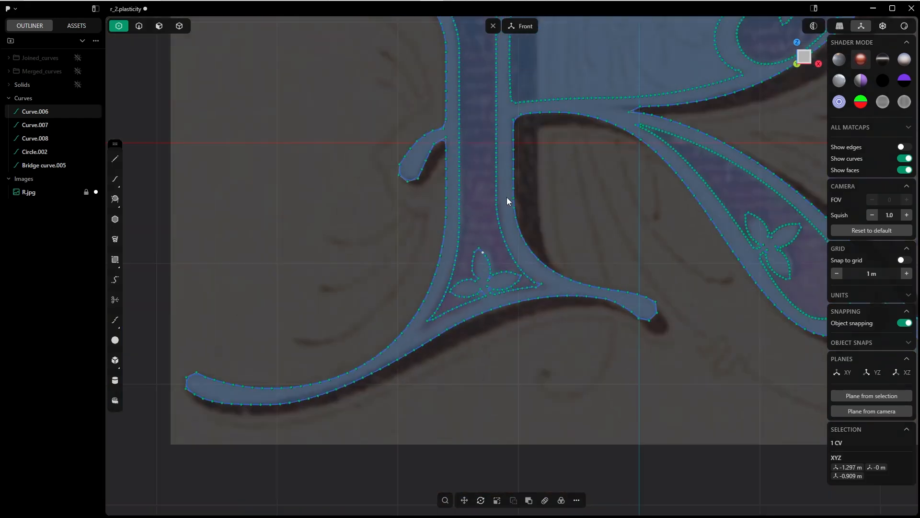
scroll(507, 197, down, 7)
scroll(490, 245, up, 6)
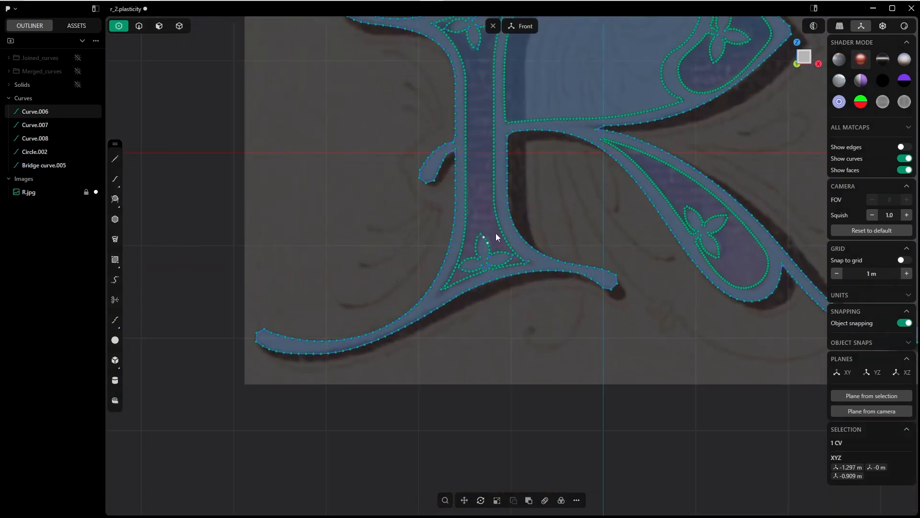
scroll(495, 234, down, 4)
scroll(436, 318, up, 10)
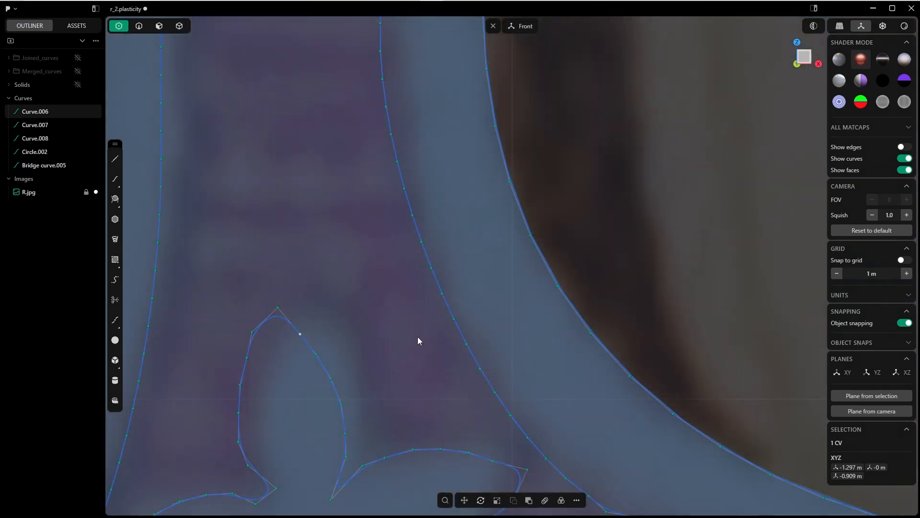
scroll(504, 249, down, 5)
scroll(475, 289, up, 7)
key(grave)
click(438, 246)
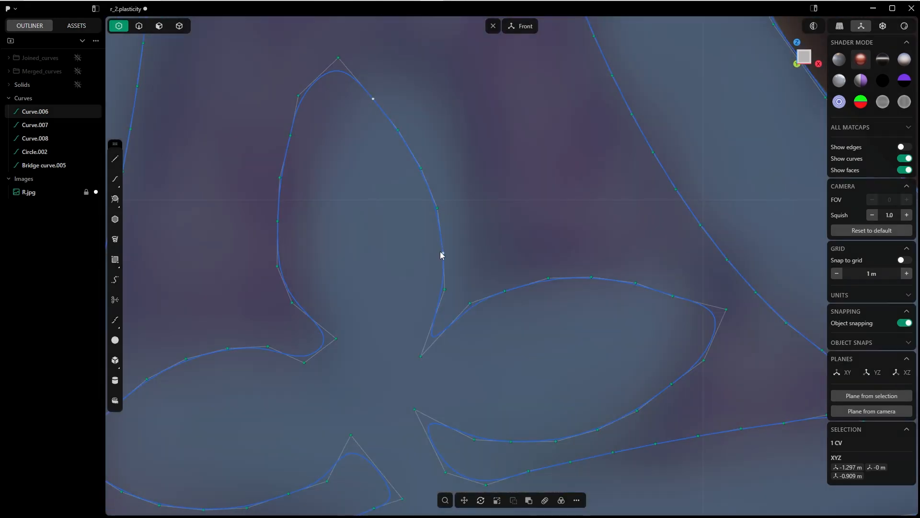
Adjust the control points at the tip and lower base edge of the lower stem trefoil's right leaf.
scroll(451, 294, down, 3)
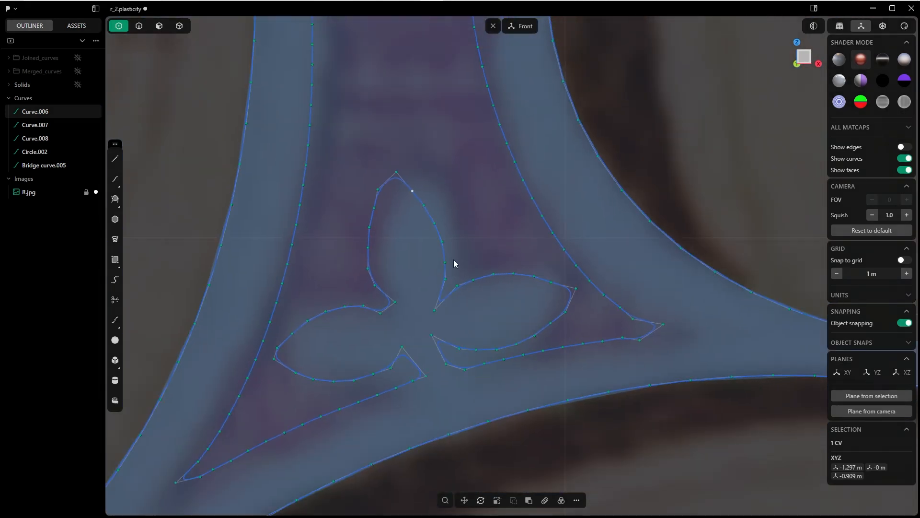
scroll(538, 286, up, 2)
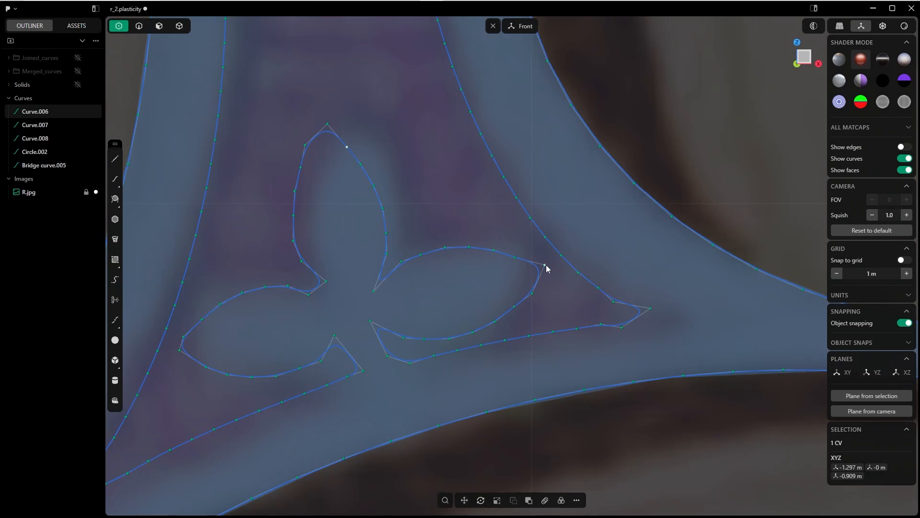
drag(548, 271, 540, 299)
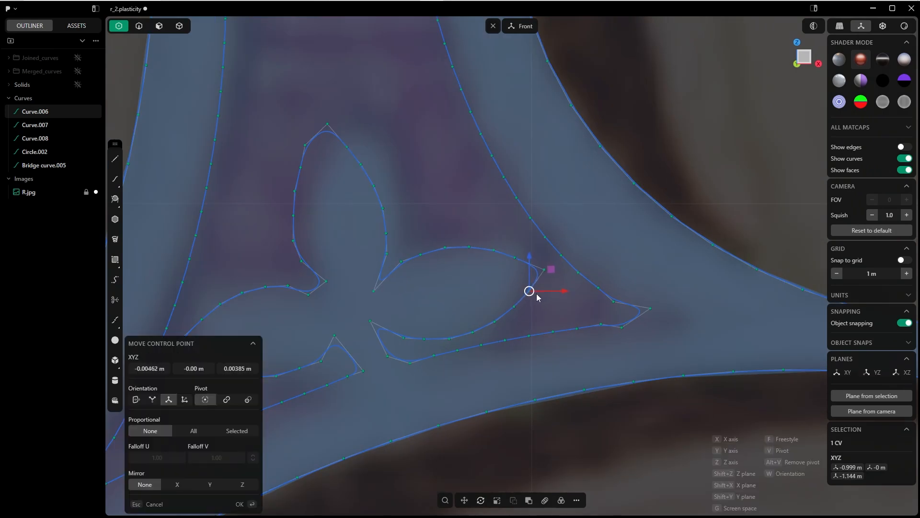
click(401, 332)
click(239, 503)
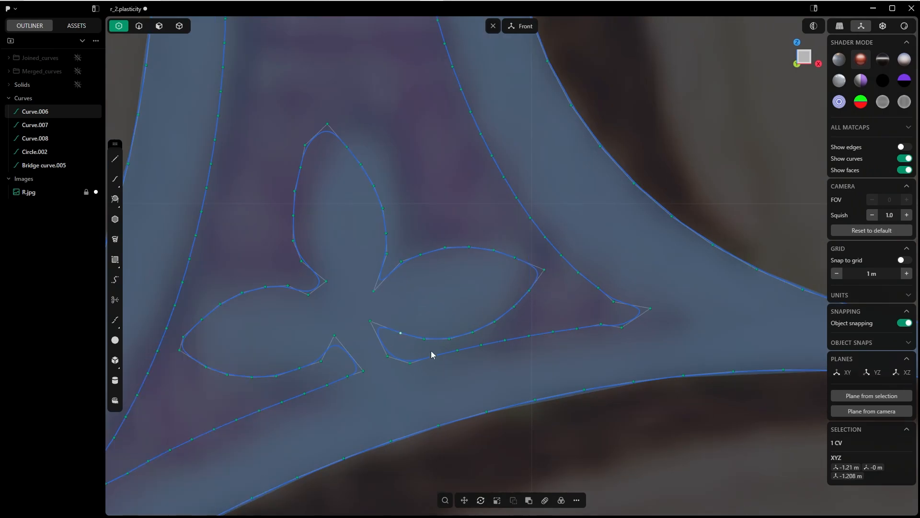
Adjust the stem panel's control points below the right leaf's base and at the panel's lower-right tip.
click(406, 361)
drag(622, 327, 670, 314)
click(246, 505)
click(246, 505)
click(247, 505)
Move the control point beside the upper-right tip of the stem's top panel down about 0.008 m.
shift+middle_drag(480, 58, 519, 298)
click(564, 212)
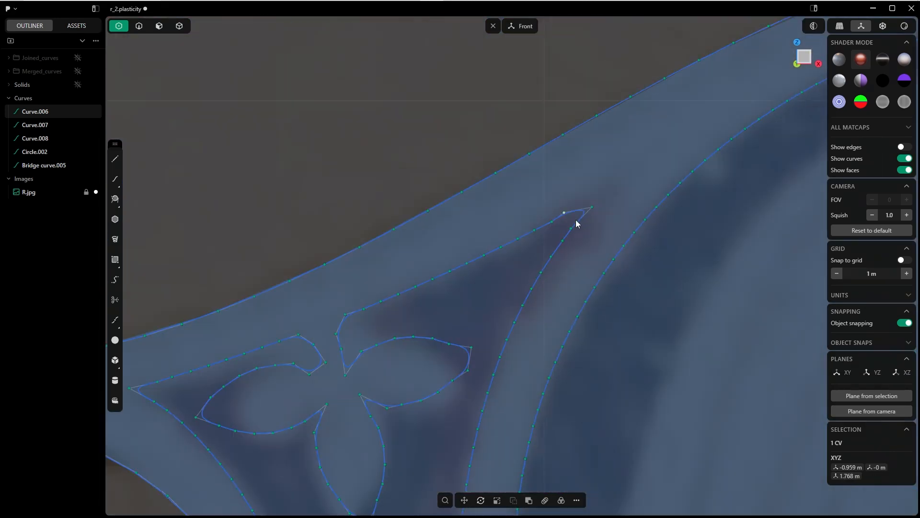
drag(564, 212, 565, 216)
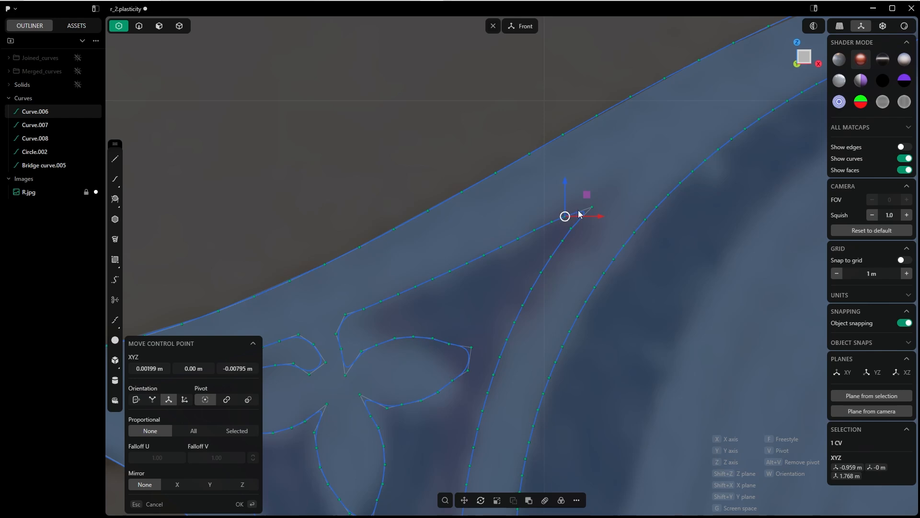
click(246, 504)
shift+middle_drag(547, 225, 629, 165)
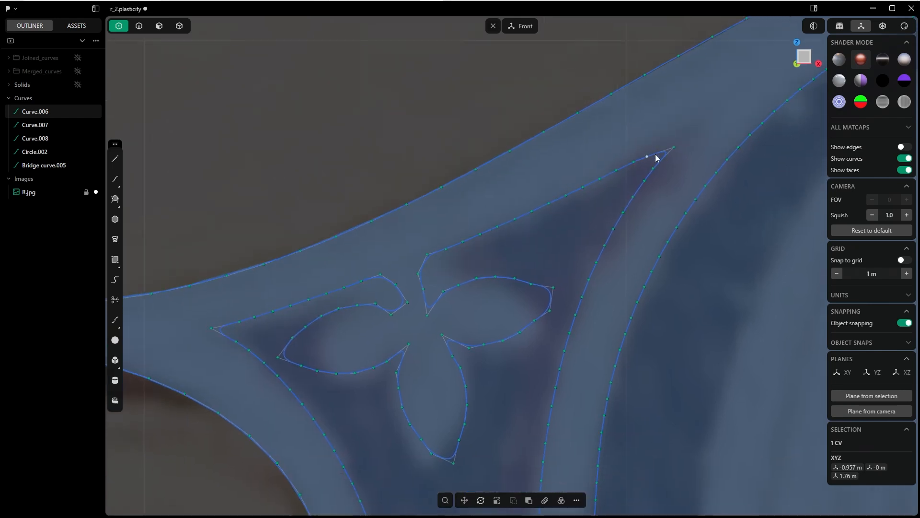
Adjust the control points on the upper stem trefoil's right and lower leaves, moving the lower leaf's upper-left point by 0.01094 m in X and 0.00696 m in Z.
drag(446, 250, 459, 283)
drag(550, 311, 546, 308)
drag(473, 353, 468, 347)
shift+middle_drag(463, 362, 502, 255)
drag(477, 356, 481, 355)
drag(436, 265, 470, 262)
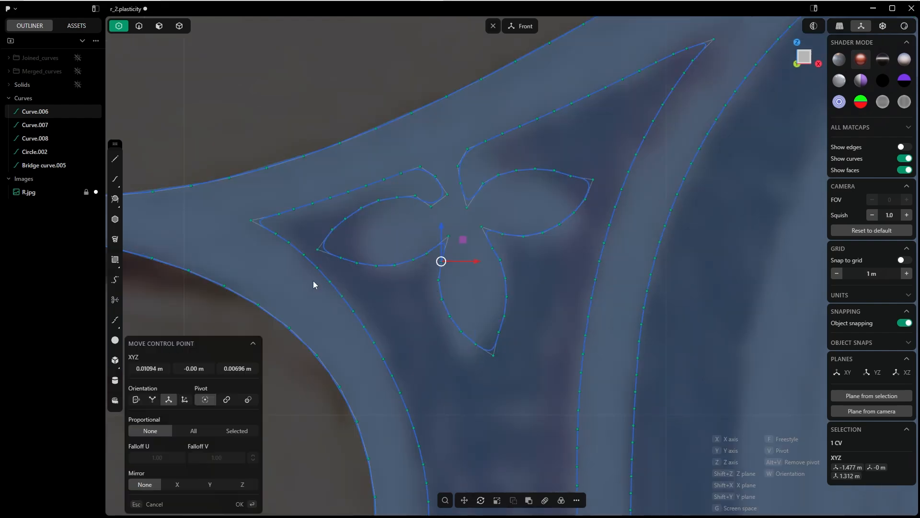
scroll(319, 212, down, 3)
Return to control-point editing and adjust the control point at the bowl opening's lower-right corner.
key(2)
key(q)
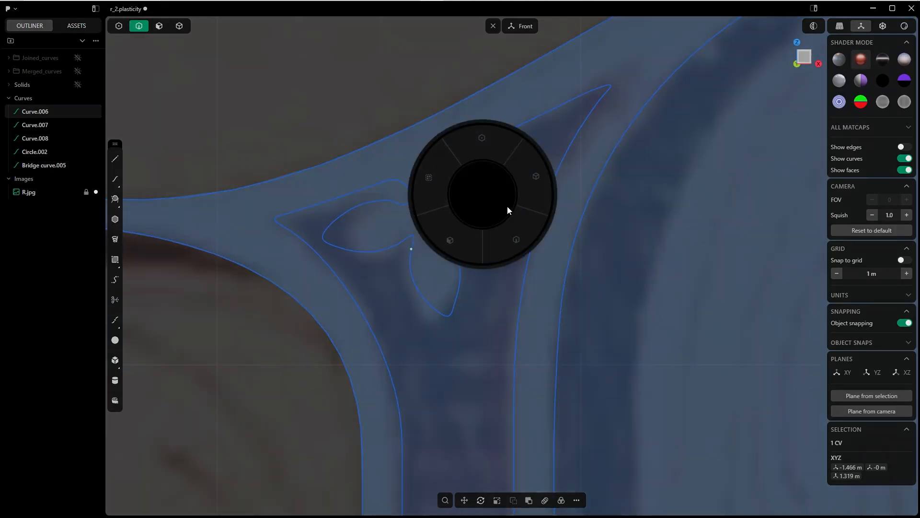
click(482, 139)
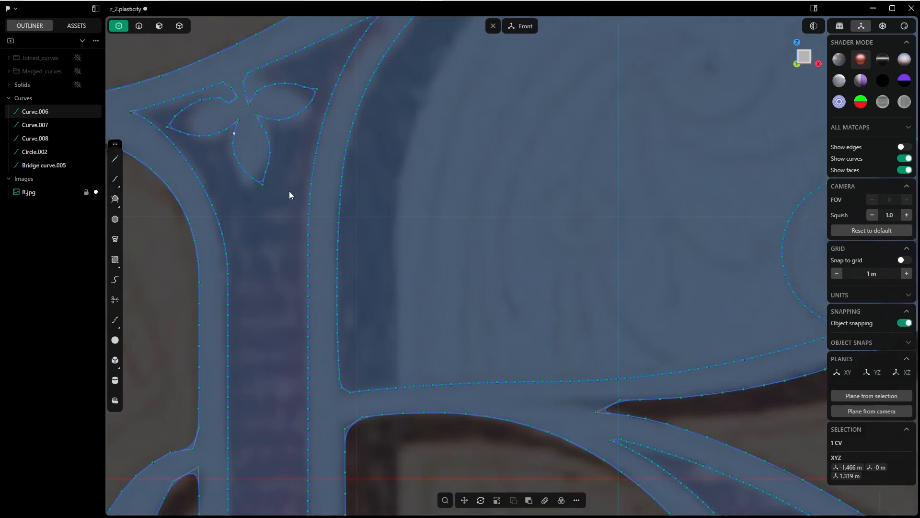
scroll(357, 205, up, 2)
shift+middle_drag(349, 247, 274, 267)
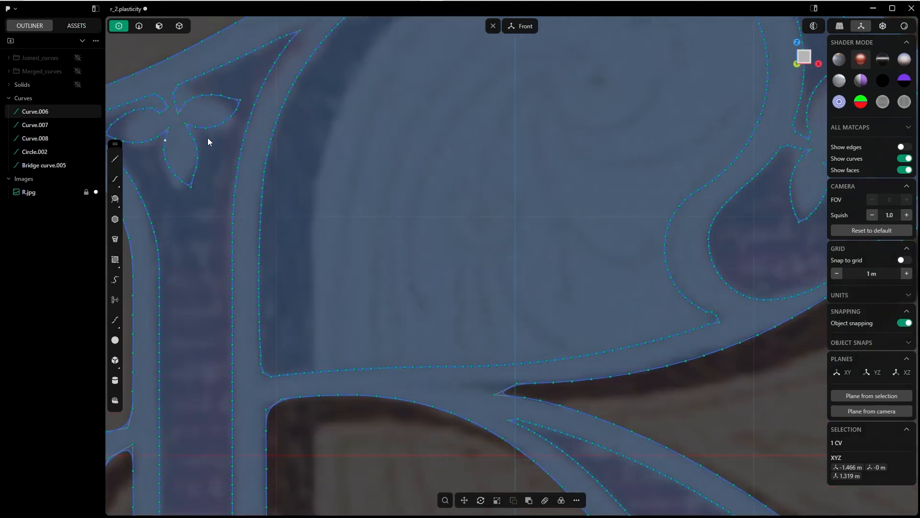
shift+middle_drag(344, 212, 461, 267)
scroll(456, 270, up, 3)
shift+middle_drag(690, 321, 456, 262)
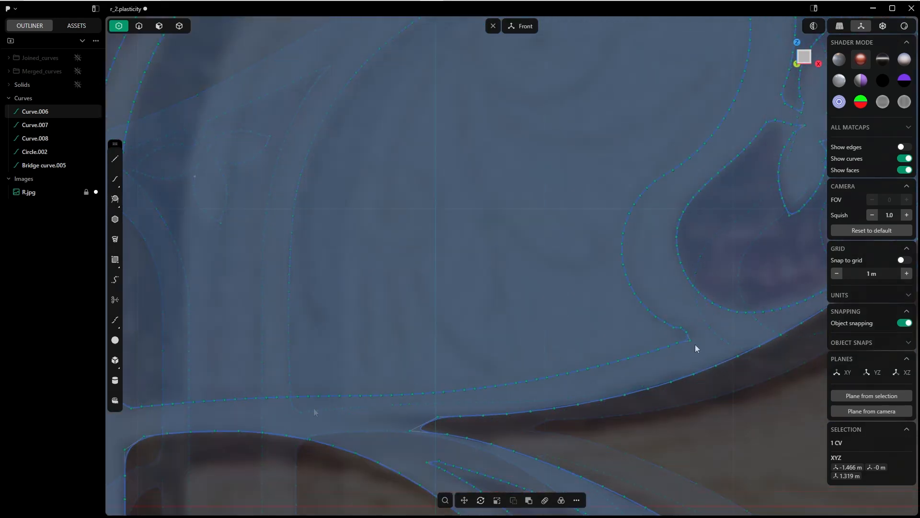
scroll(592, 299, up, 5)
shift+middle_drag(695, 344, 555, 288)
click(570, 287)
key(g)
click(243, 502)
Move the control point at the bowl opening's lower-left corner up 0.00248 m.
scroll(412, 398, up, 5)
click(407, 398)
key(g)
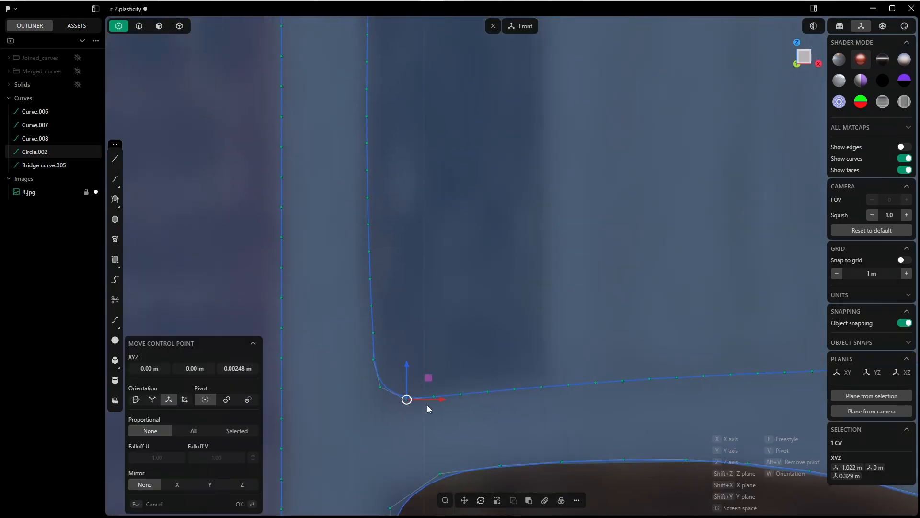
Adjust the bowl trefoil's right-leaf base point, and move the point beside its lower leaf tip by -0.00335 m in X and 0.00201 m in Z.
scroll(517, 161, down, 8)
shift+middle_drag(763, 115, 508, 269)
scroll(512, 269, up, 10)
click(508, 286)
key(g)
click(501, 299)
click(425, 440)
key(g)
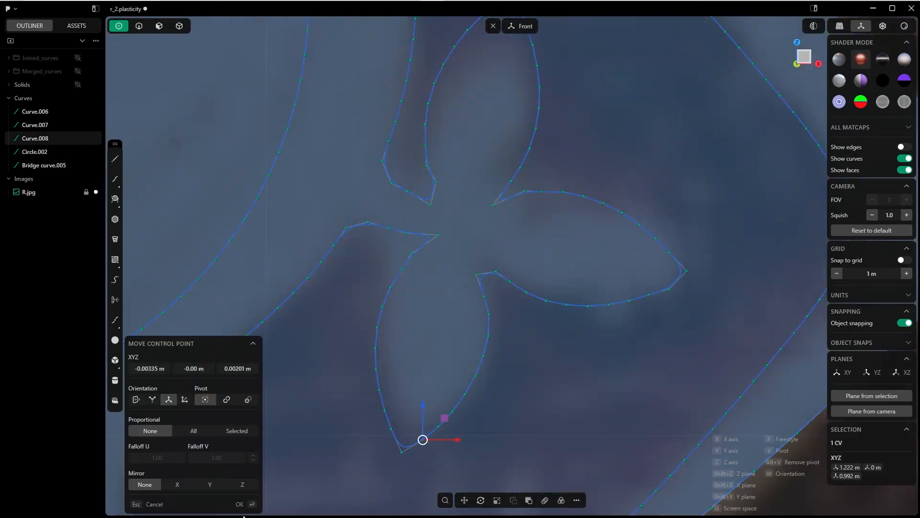
Adjust the control points at the base of the bowl trefoil's lower leaf and on the adjoining panel corner.
shift+middle_drag(412, 249, 543, 188)
click(543, 191)
shift+middle_drag(477, 170, 548, 119)
click(549, 117)
Adjust the remaining control points in the bowl's side panel, including the one at the trefoil's upper leaf tip.
shift+middle_drag(786, 120, 531, 347)
shift+middle_drag(210, 252, 471, 207)
click(497, 281)
key(g)
click(243, 502)
click(587, 103)
key(g)
Adjust the control point beside the pointed upper-left tip of the leg panel.
scroll(595, 101, down, 10)
shift+middle_drag(556, 303, 559, 308)
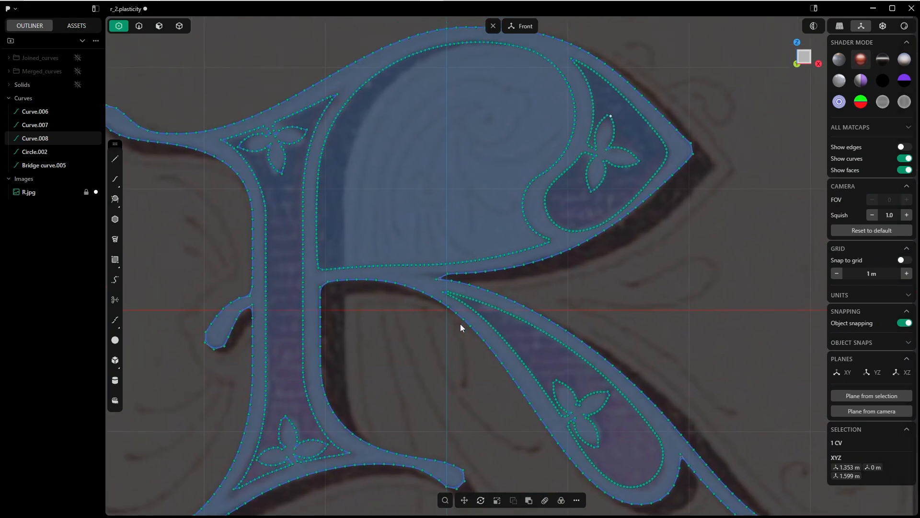
scroll(460, 323, up, 10)
click(418, 285)
key(g)
click(244, 502)
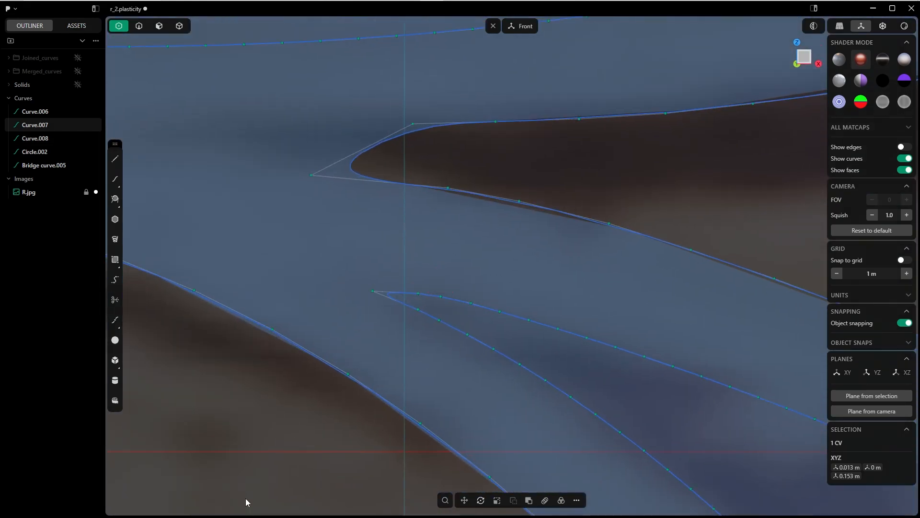
Adjust the control points around the leg trefoil's left leaf base and the adjoining panel outline.
shift+middle_drag(650, 486, 602, 280)
click(459, 383)
key(g)
click(244, 503)
click(470, 352)
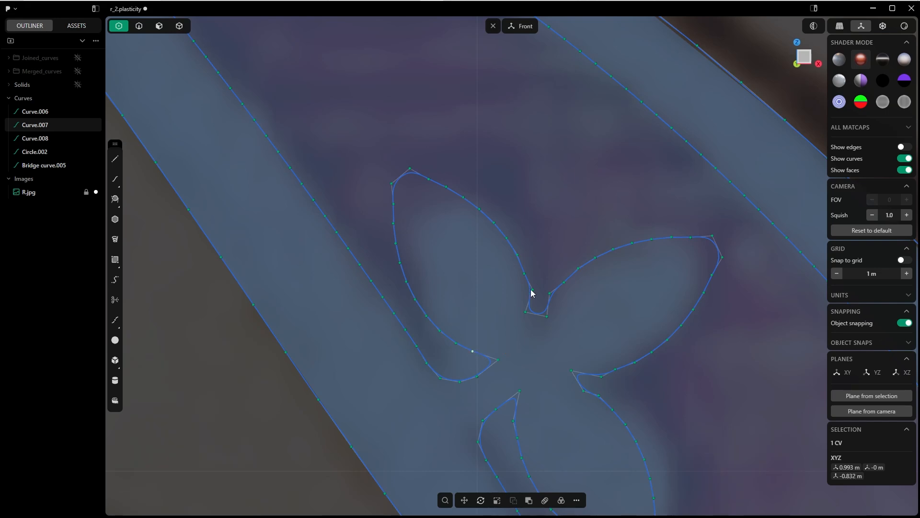
Adjust the leg trefoil's control points at the notch between its upper leaves, the right leaf's tip and base, and the lower leaf's base.
drag(533, 290, 528, 292)
drag(551, 295, 557, 297)
drag(713, 237, 712, 242)
drag(603, 378, 601, 373)
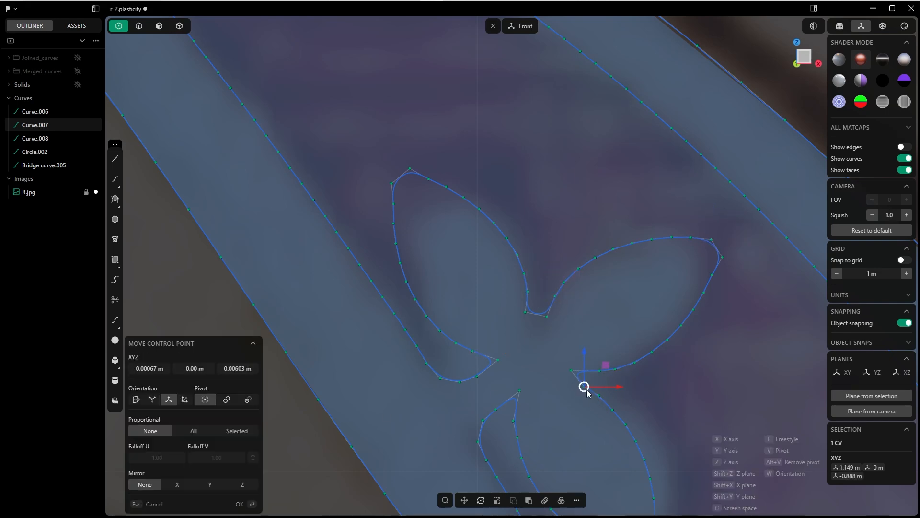
scroll(585, 386, down, 10)
click(531, 347)
scroll(536, 287, down, 5)
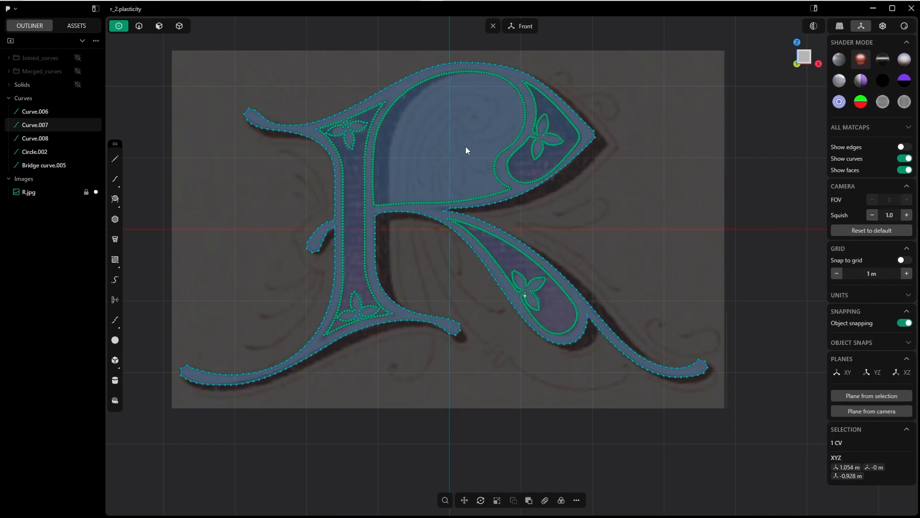
Extrude the letter's frame region 0.6 m and turn on the display of solid edges.
middle_drag(596, 274, 101, 142)
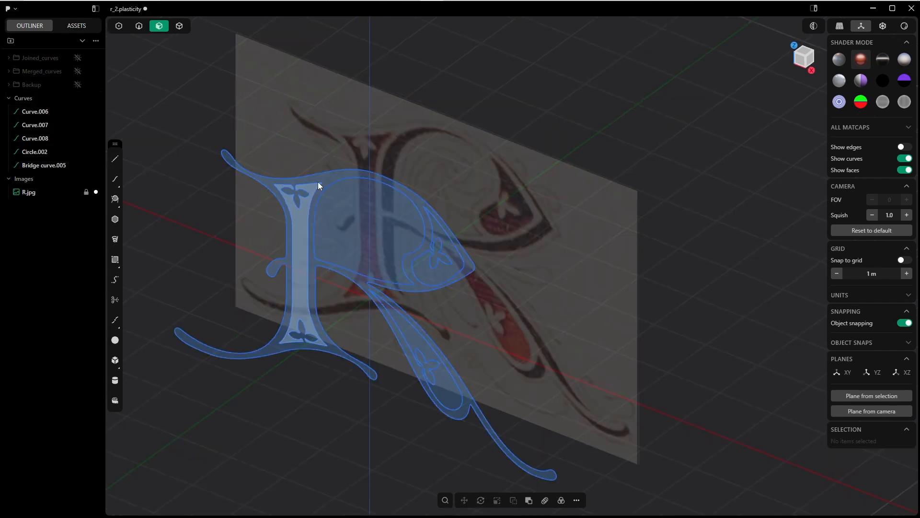
key(q)
click(300, 180)
middle_drag(301, 181, 349, 137)
key(e)
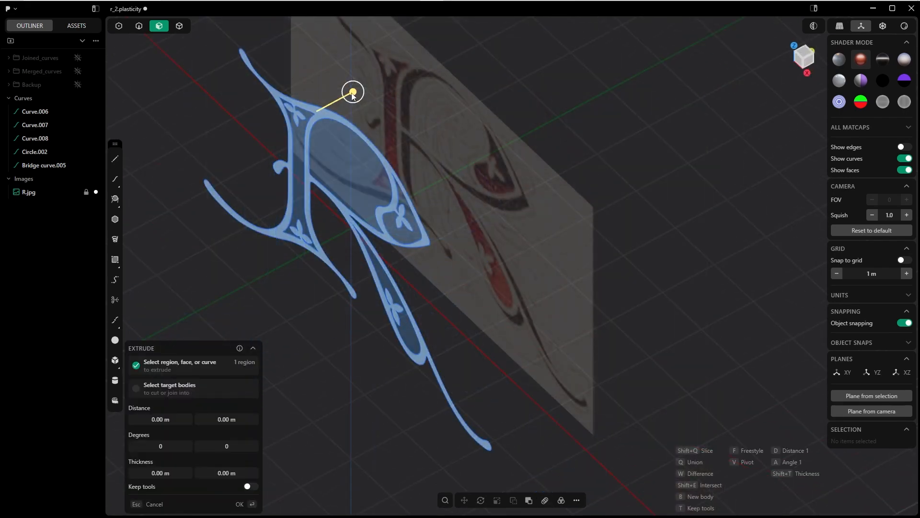
drag(353, 94, 383, 75)
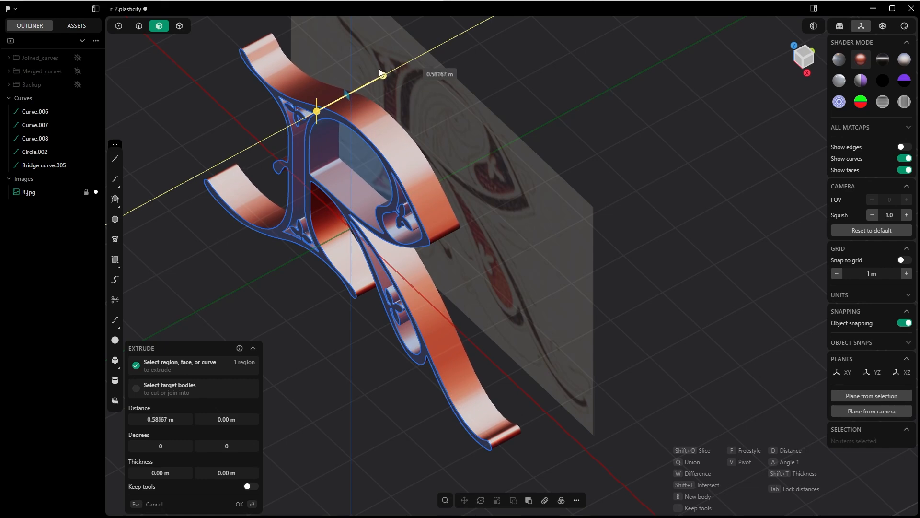
click(168, 422)
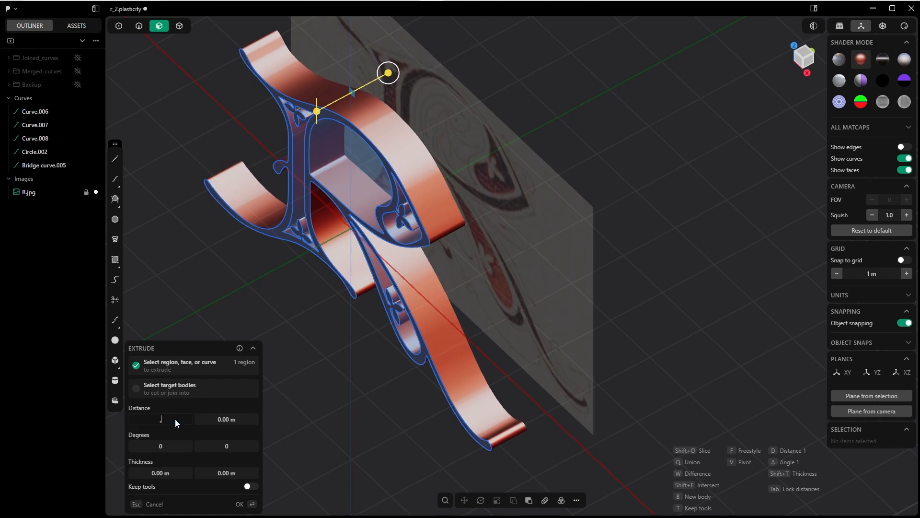
text(.6)
click(239, 504)
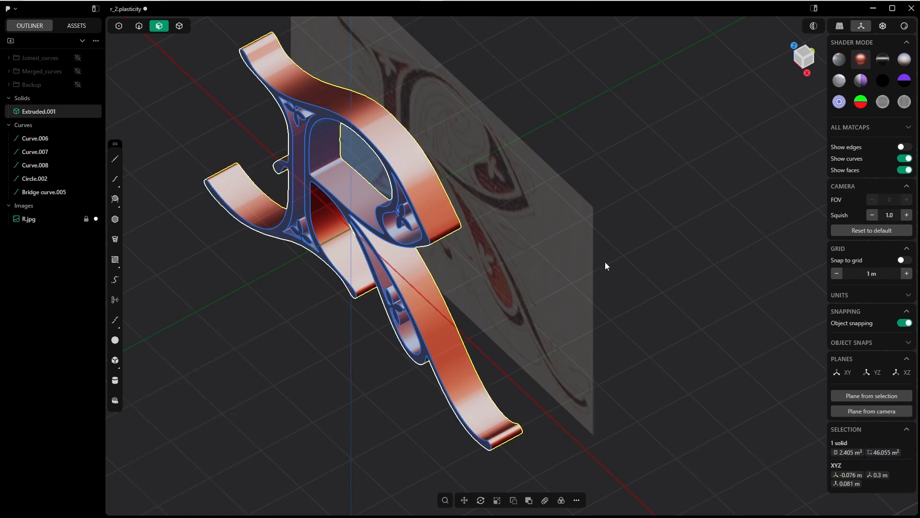
click(906, 147)
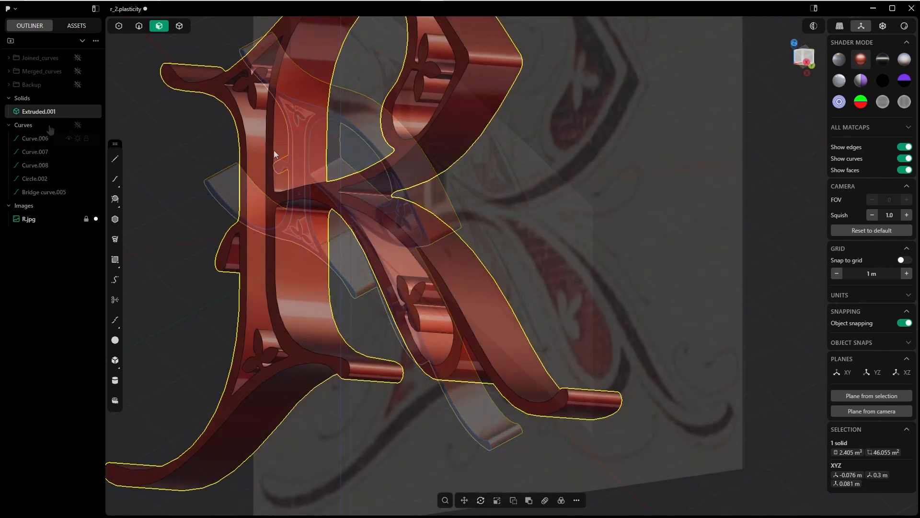
middle_drag(274, 150, 300, 286)
Group the five outline curves as Merged_curves and hide the group.
click(34, 139)
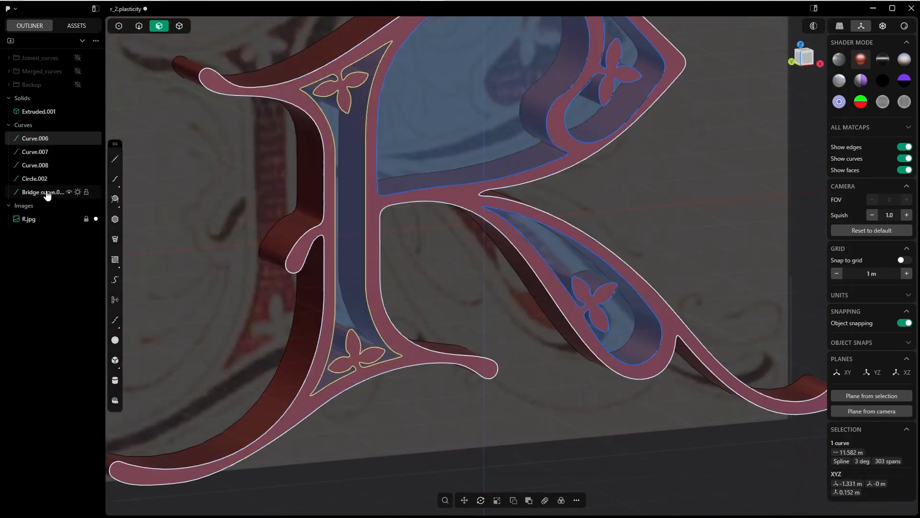
shift+click(48, 191)
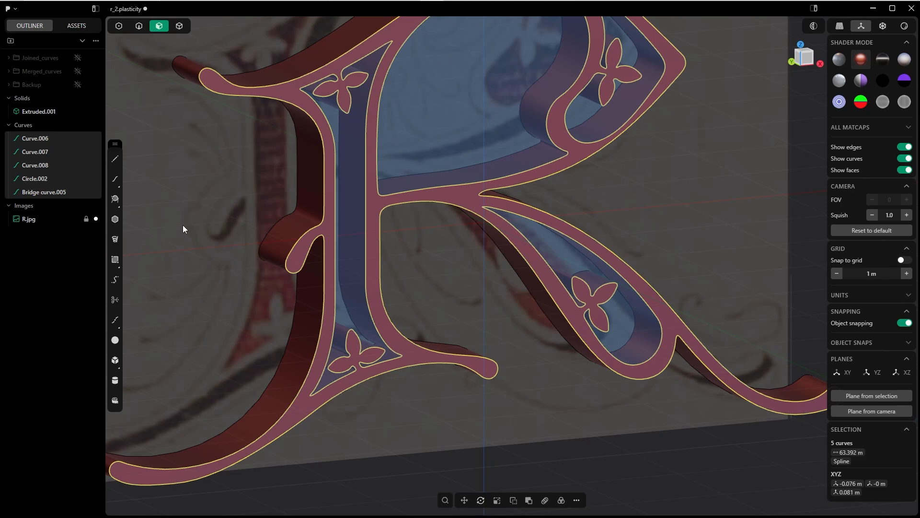
key(ctrl+g)
double_click(35, 98)
text(Me)
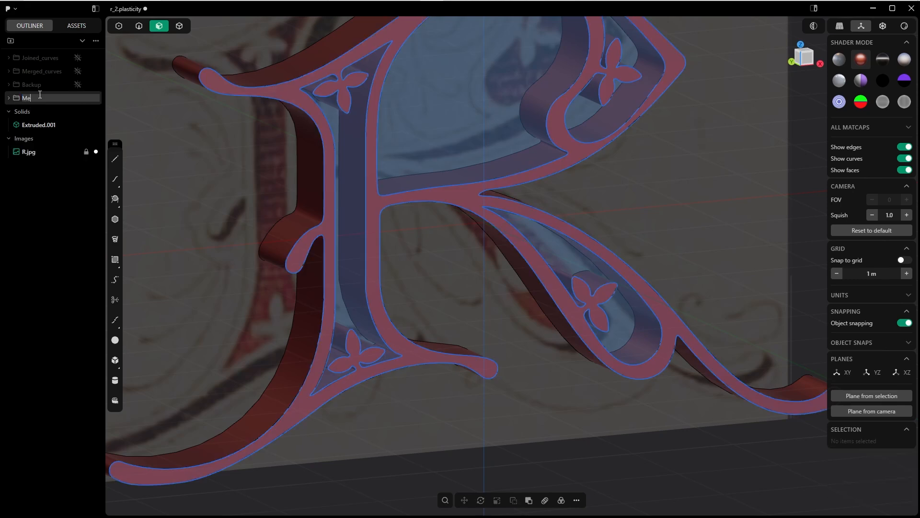
text(rged_curves)
key(Return)
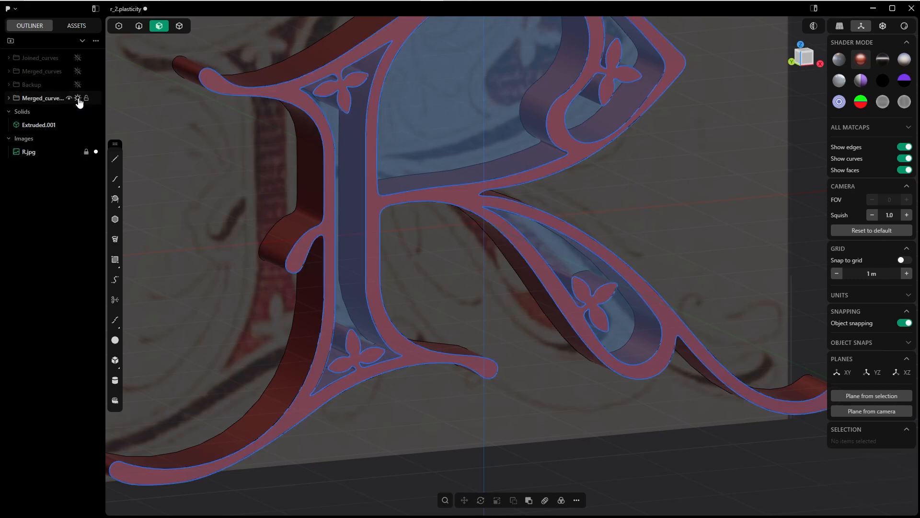
click(78, 99)
middle_drag(309, 235, 302, 209)
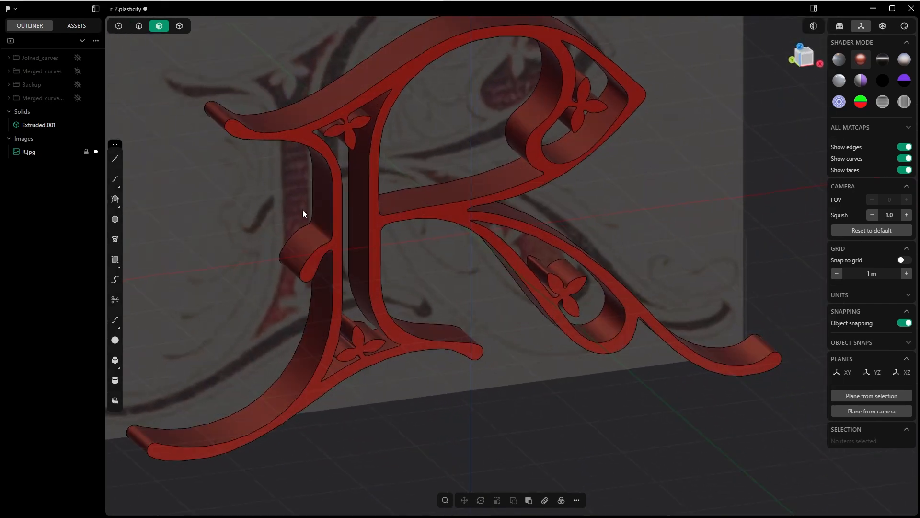
Fillet the letter's outer front edge with a distance of 0.04 m.
key(Tab)
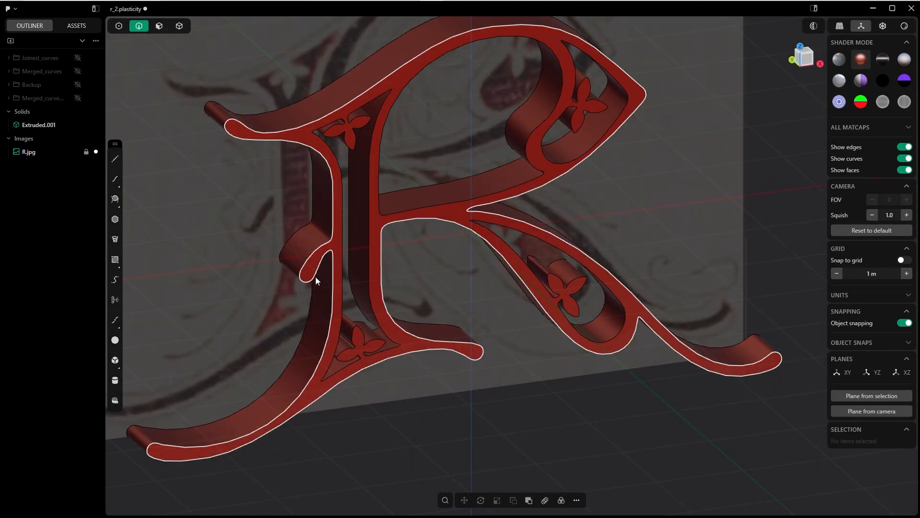
click(316, 277)
key(f)
scroll(315, 276, up, 3)
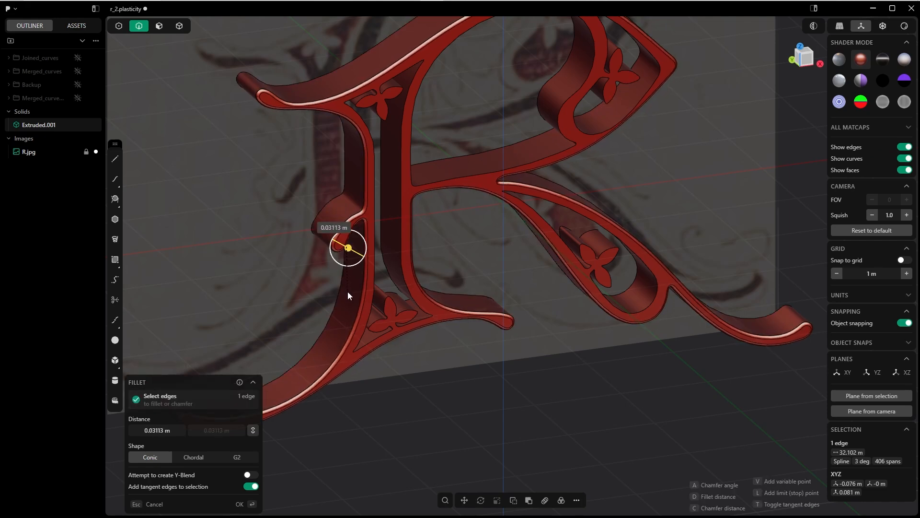
shift+middle_drag(337, 336, 462, 208)
middle_drag(462, 208, 452, 197)
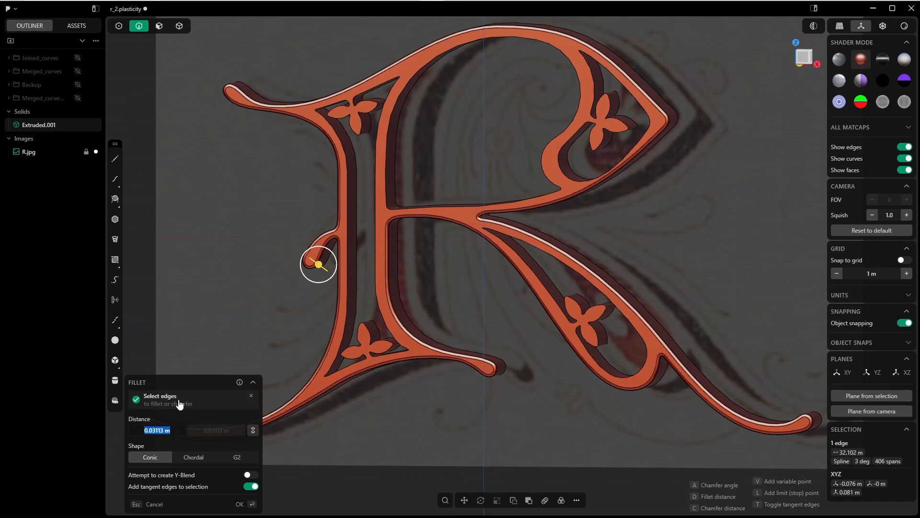
key(Left)
key(Right)
key(Right)
key(Right)
text(4)
shift+middle_drag(266, 435, 410, 411)
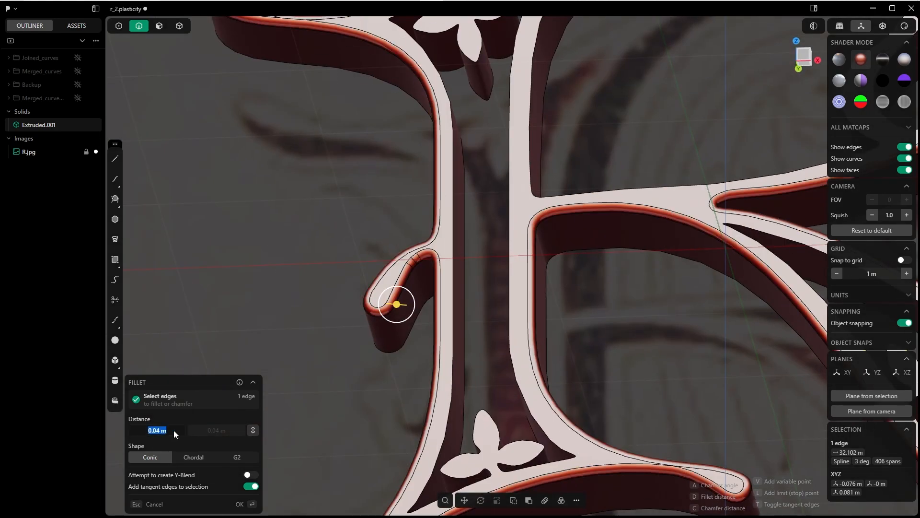
Set the outer edge fillet's distance to 0.035 m and apply it.
text(0.035)
middle_drag(408, 309, 349, 256)
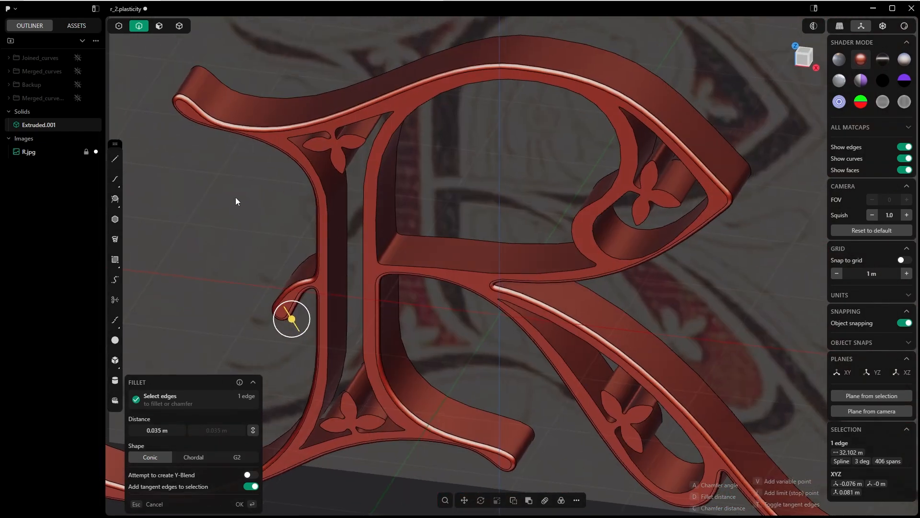
shift+middle_drag(235, 354, 303, 305)
key(Return)
scroll(426, 270, down, 4)
shift+middle_drag(422, 256, 364, 280)
key(Escape)
Turn off the display of solid edges and fillet the letter's outer front edge again.
click(903, 148)
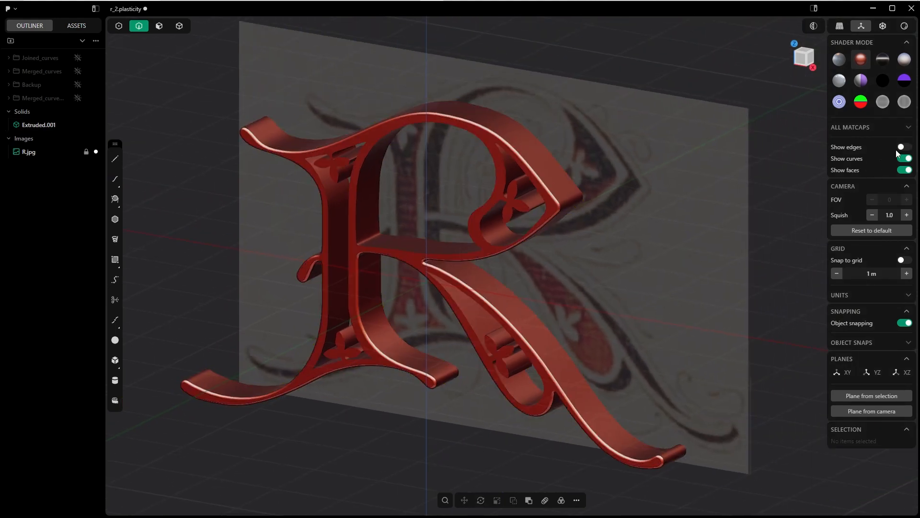
mouse_move(618, 272)
middle_down()
mouse_move(652, 258)
mouse_move(598, 280)
mouse_move(664, 295)
mouse_move(631, 229)
mouse_move(603, 271)
middle_up()
click(503, 319)
key(b)
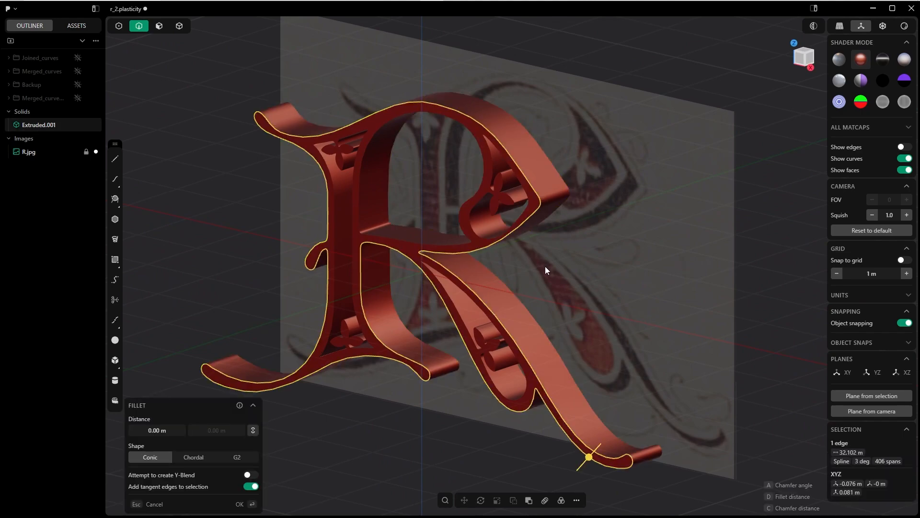
middle_drag(545, 266, 559, 271)
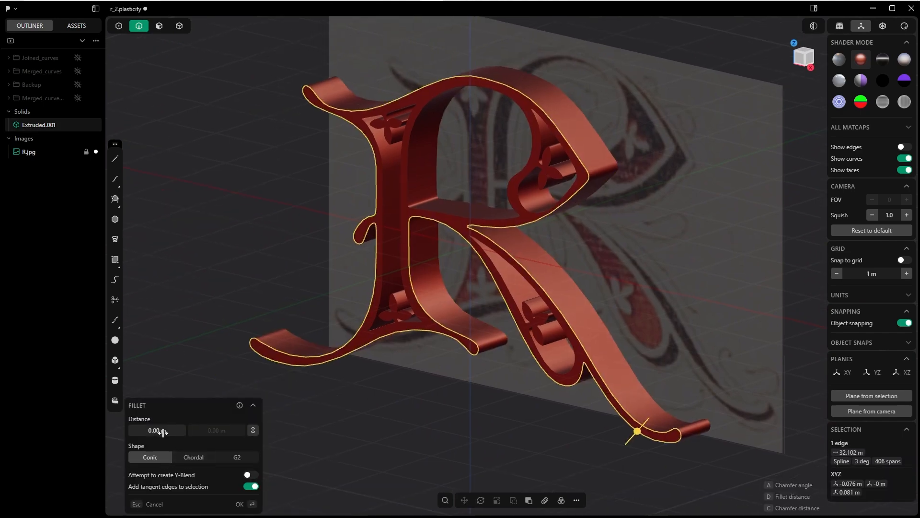
click(162, 430)
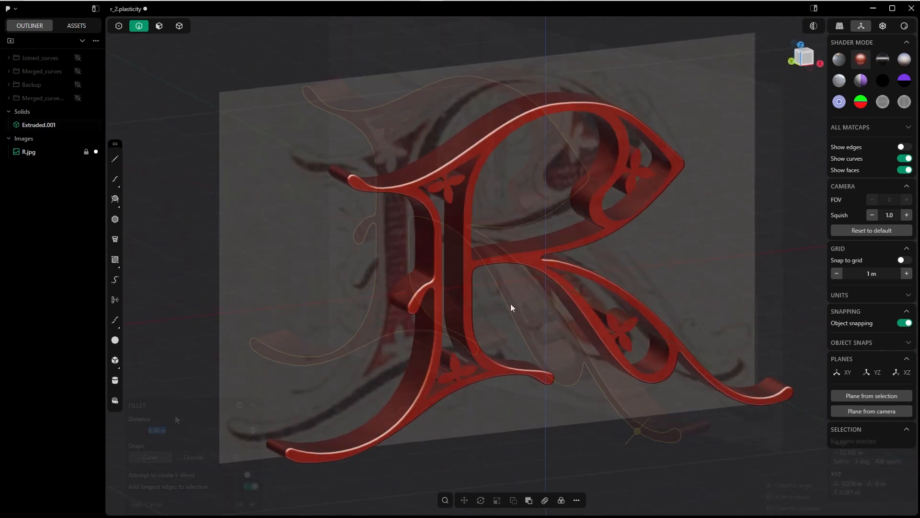
Fillet the front edge around the letter's large bowl opening.
middle_drag(510, 304, 474, 285)
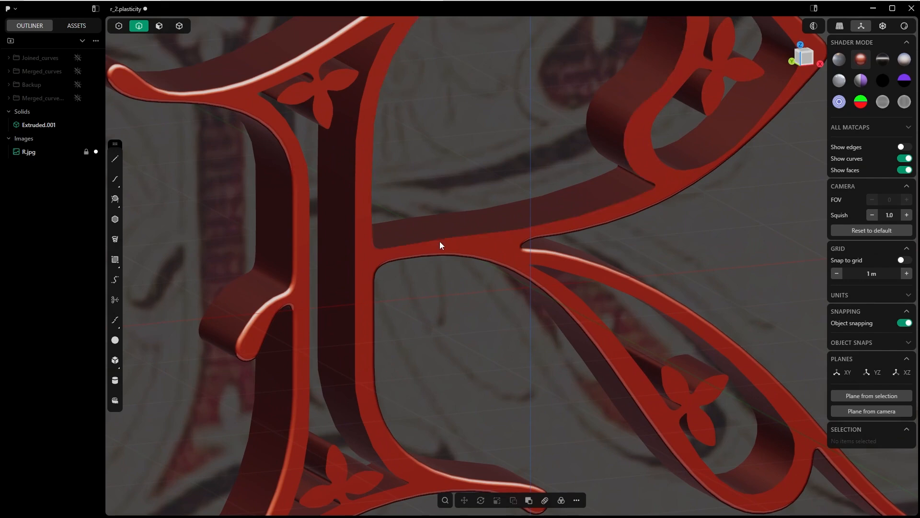
click(439, 240)
key(b)
middle_drag(494, 207, 480, 175)
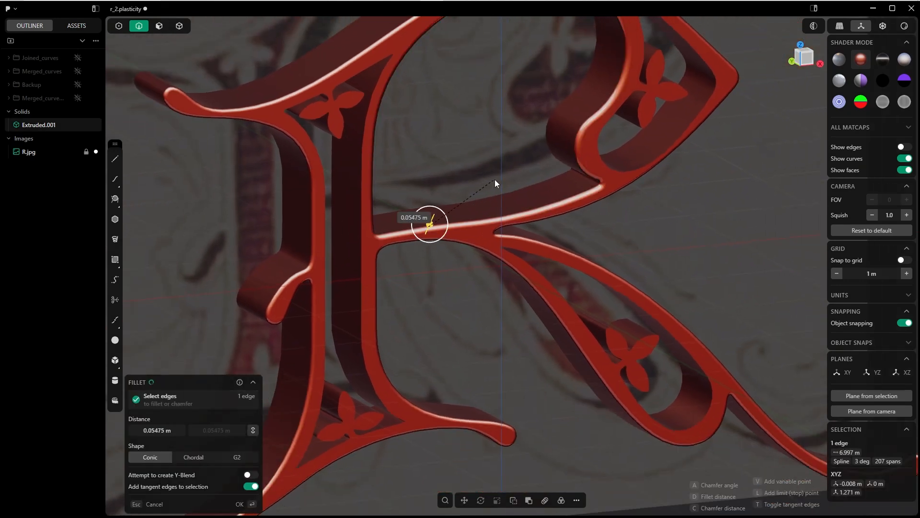
text(.0)
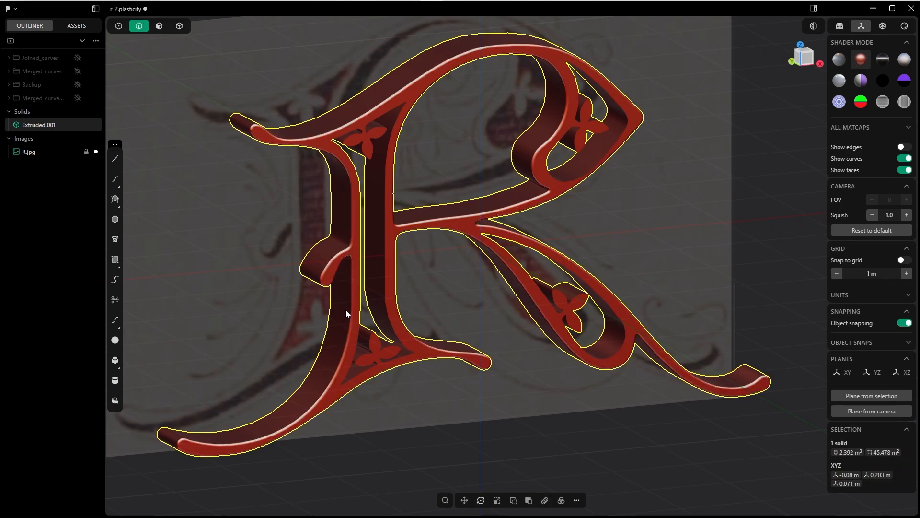
Fillet the front edge around the opening inside the letter's stem.
middle_drag(464, 193, 396, 192)
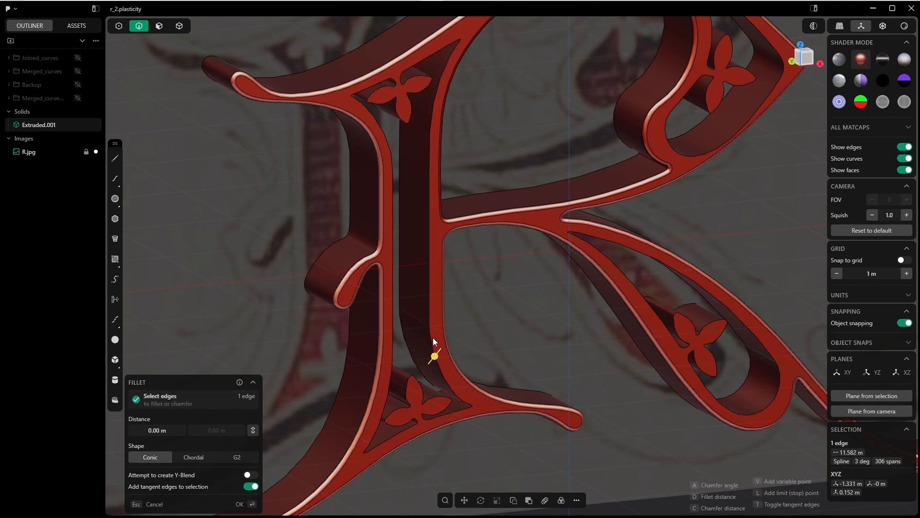
click(154, 431)
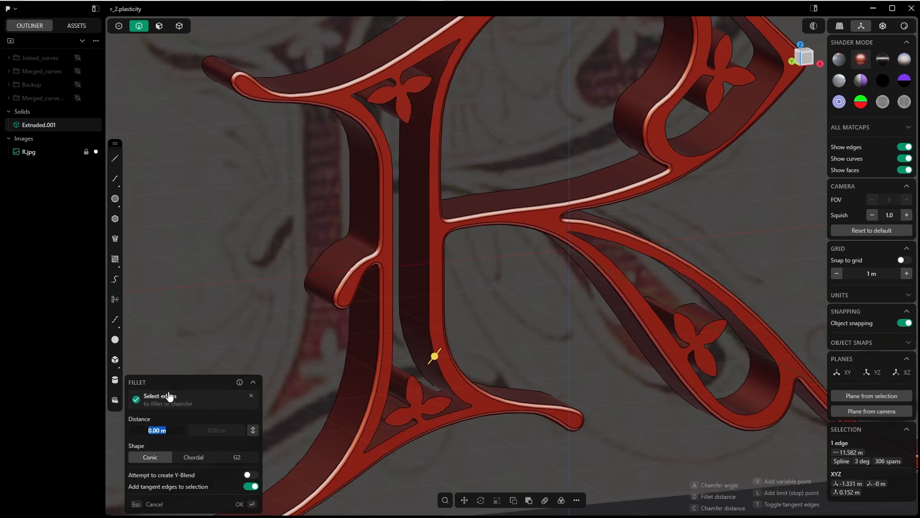
text(,0)
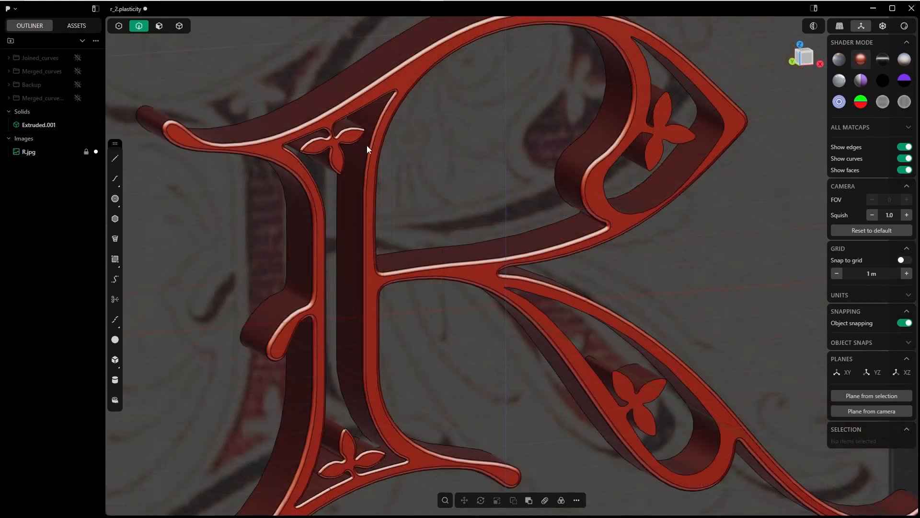
Fillet the front edge around the opening inside the letter's diagonal leg.
middle_drag(367, 145, 342, 191)
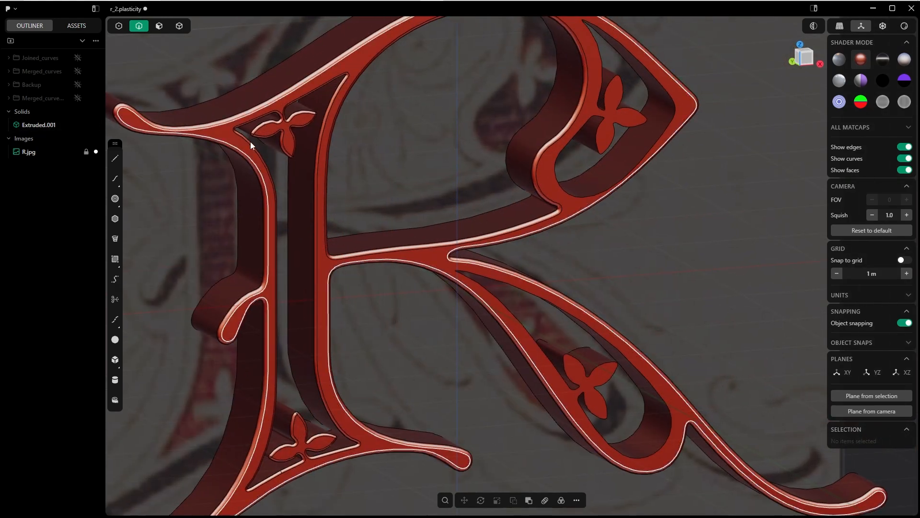
shift+middle_drag(346, 345, 331, 267)
scroll(372, 271, down, 2)
scroll(372, 271, up, 5)
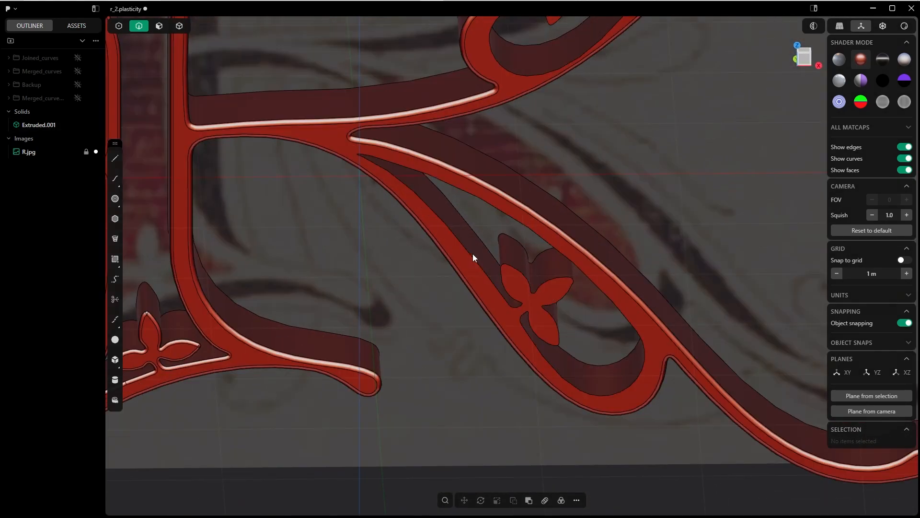
click(472, 254)
key(f)
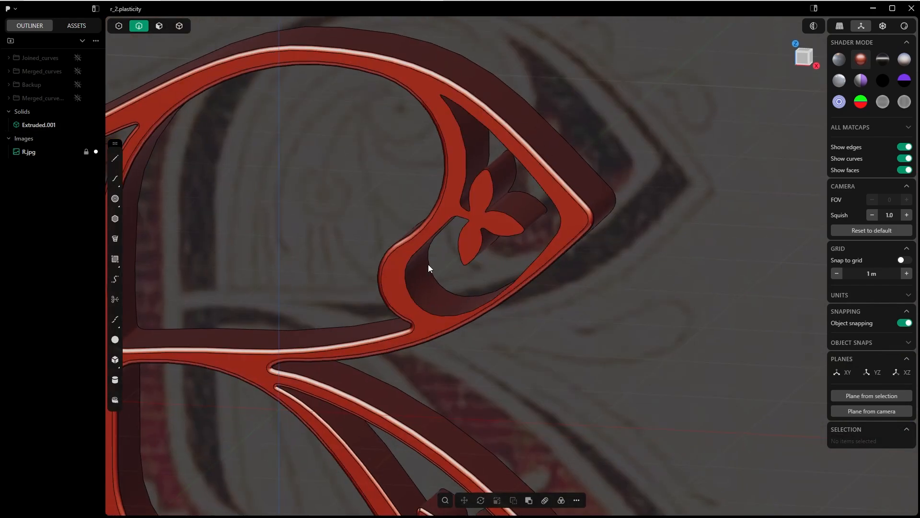
Fillet the front edge around the flower opening in the tip of the letter's bowl.
right_click(443, 315)
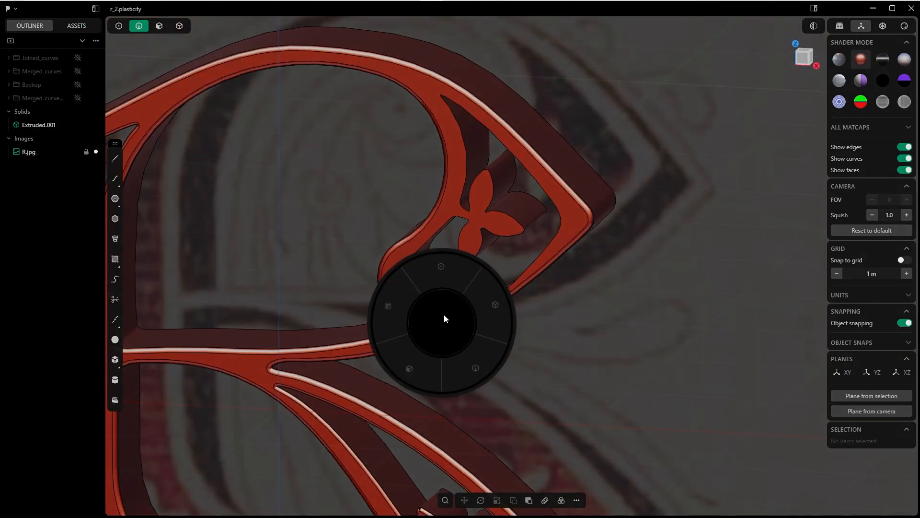
click(477, 372)
drag(446, 315, 442, 306)
key(Return)
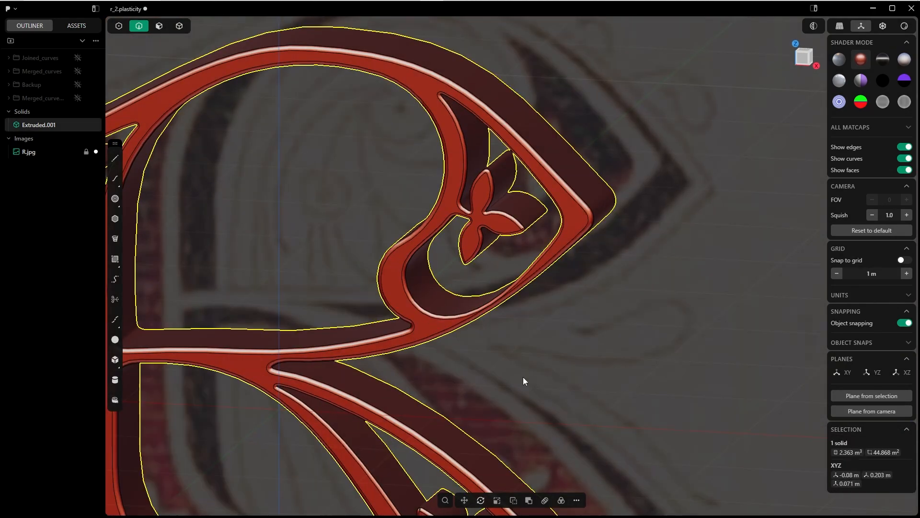
Examine how the outer and inner fillets meet on the narrow strip beneath the bowl's flower opening.
scroll(542, 259, up, 10)
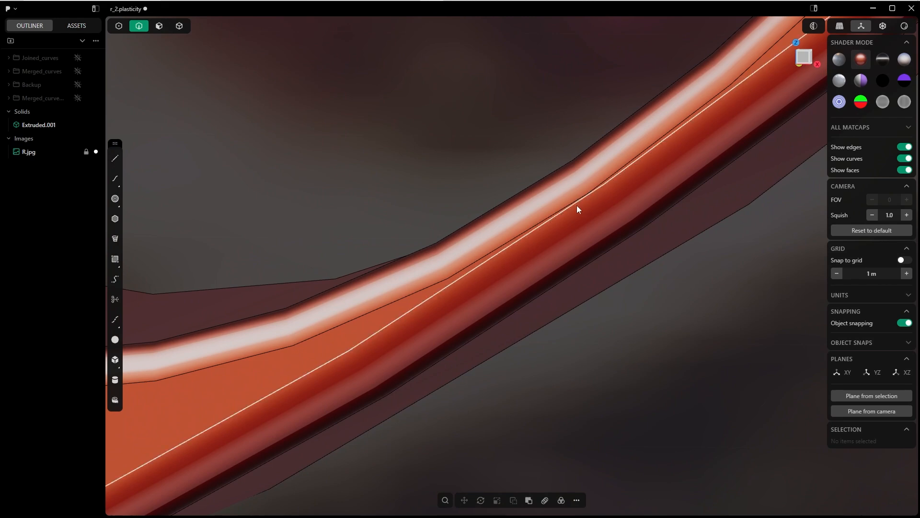
scroll(580, 202, down, 8)
scroll(593, 192, down, 6)
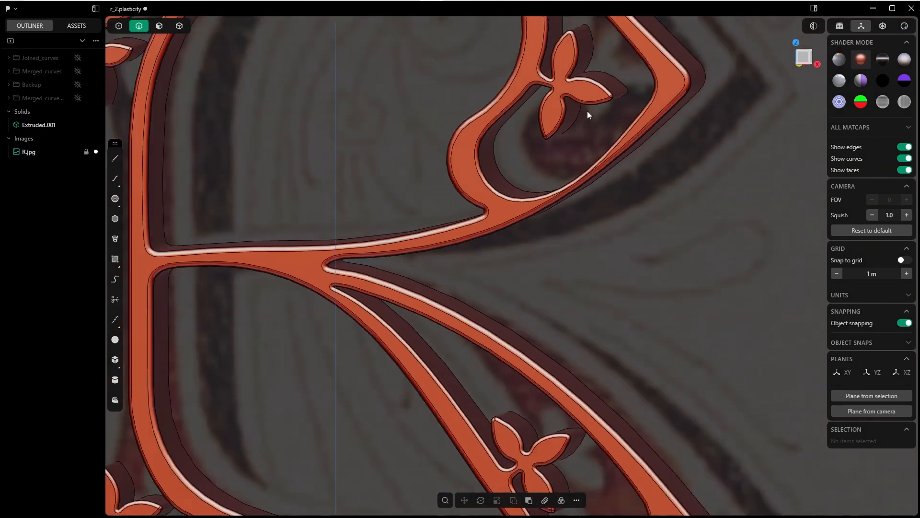
scroll(547, 240, up, 5)
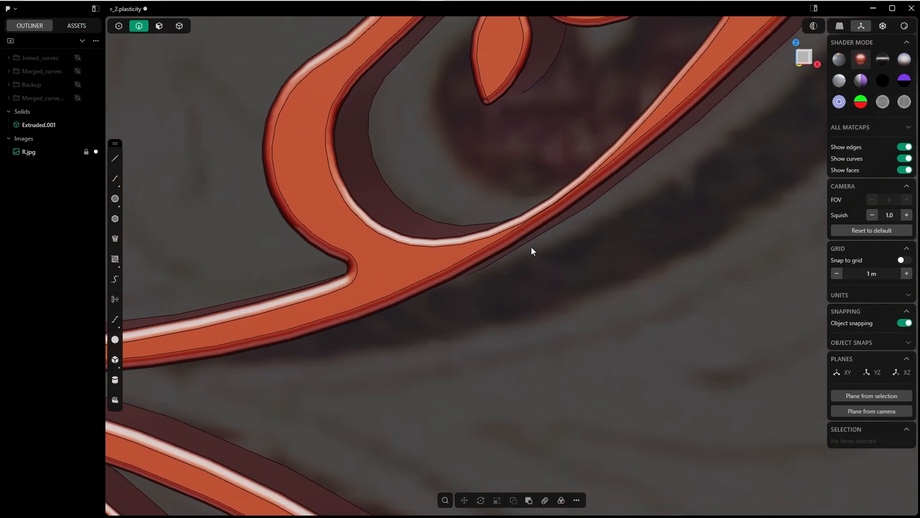
scroll(552, 222, down, 8)
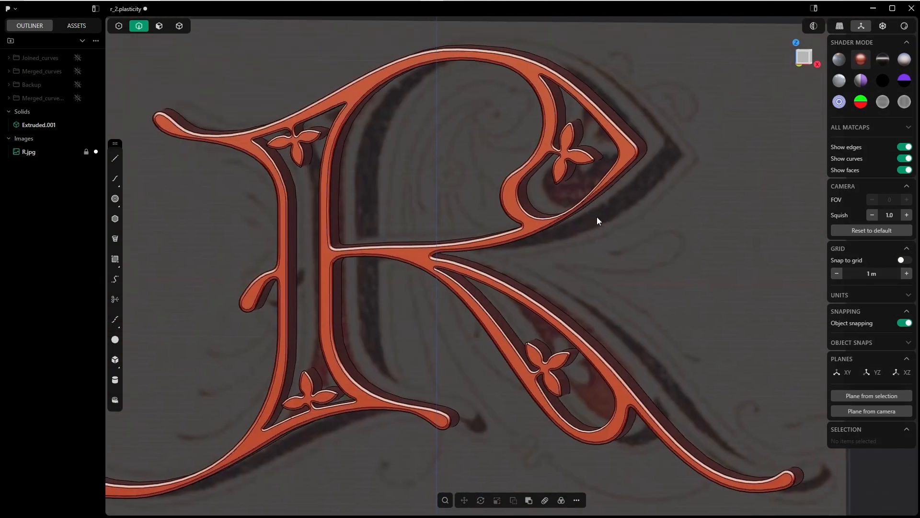
scroll(596, 217, up, 3)
Show the Merged_curves_2 curves and extrude the stem, bowl-tip and leg panel regions together, leaving out the flowers.
middle_drag(601, 249, 466, 367)
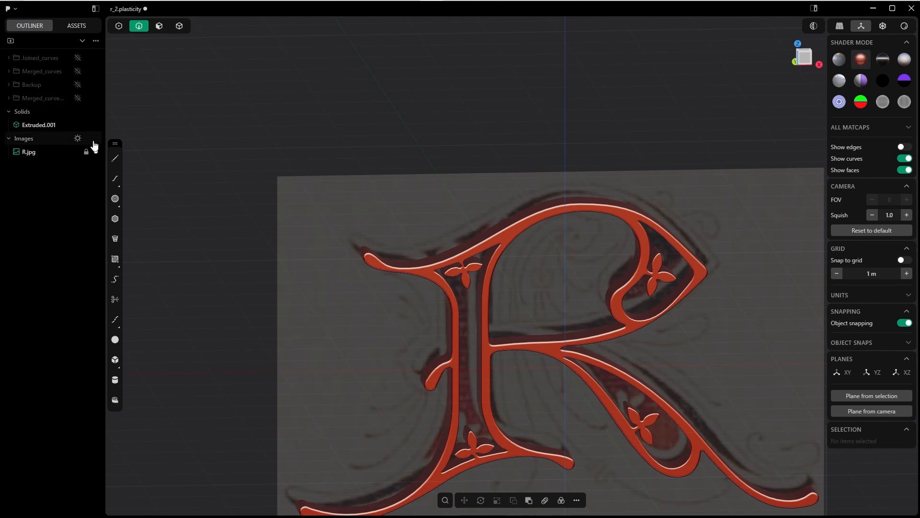
click(77, 98)
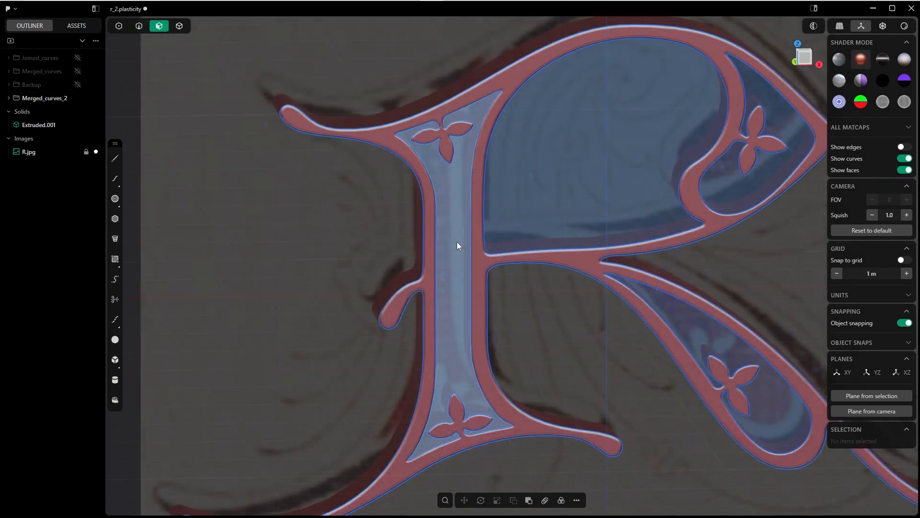
click(456, 246)
key(e)
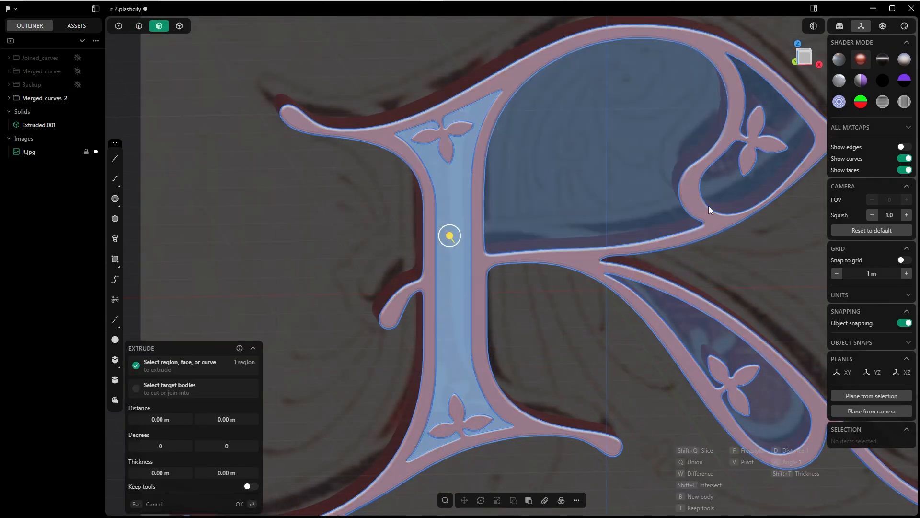
click(726, 188)
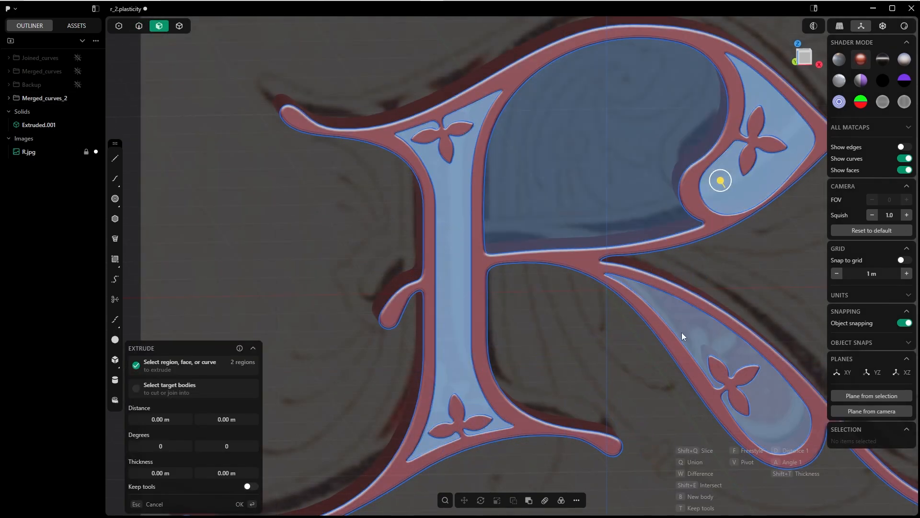
click(693, 330)
middle_drag(693, 331, 630, 245)
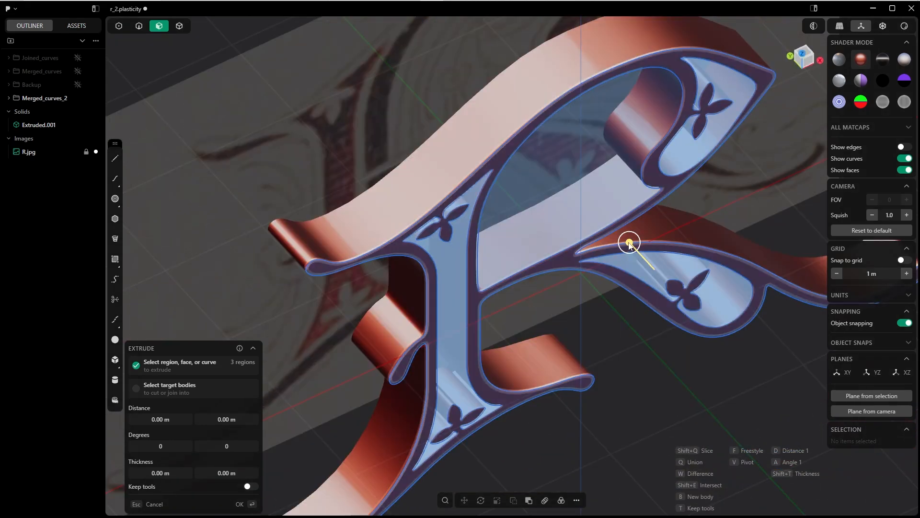
drag(629, 244, 651, 267)
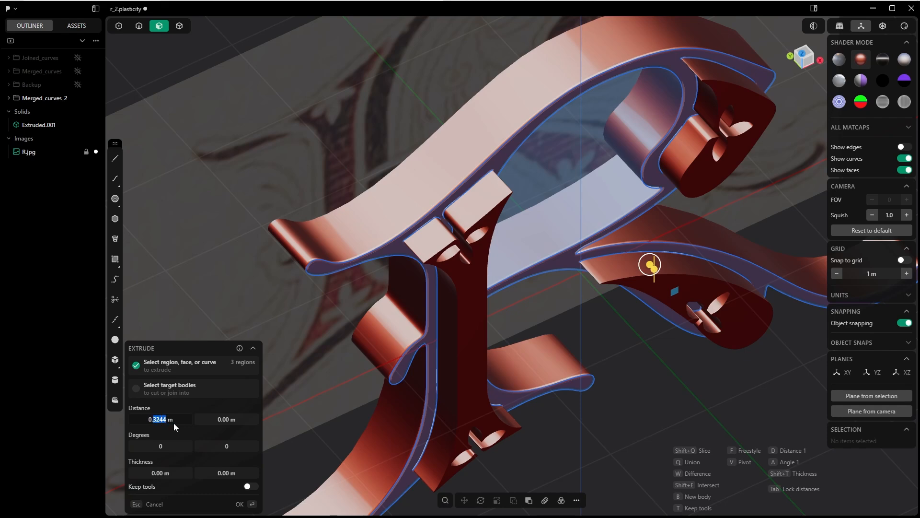
key(Return)
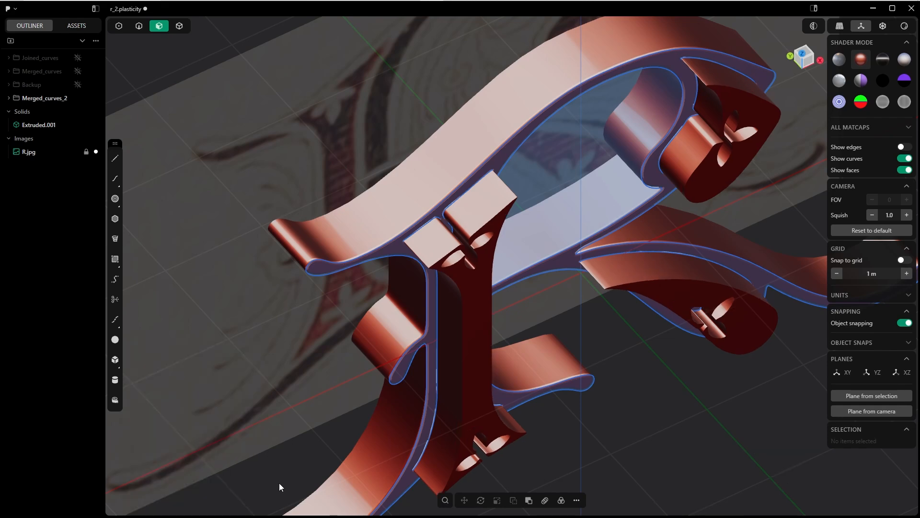
Move the three extruded panel solids 0.6 m along Y to recess them inside the frame.
middle_drag(279, 482, 545, 332)
click(671, 240)
key(g)
key(KP_7)
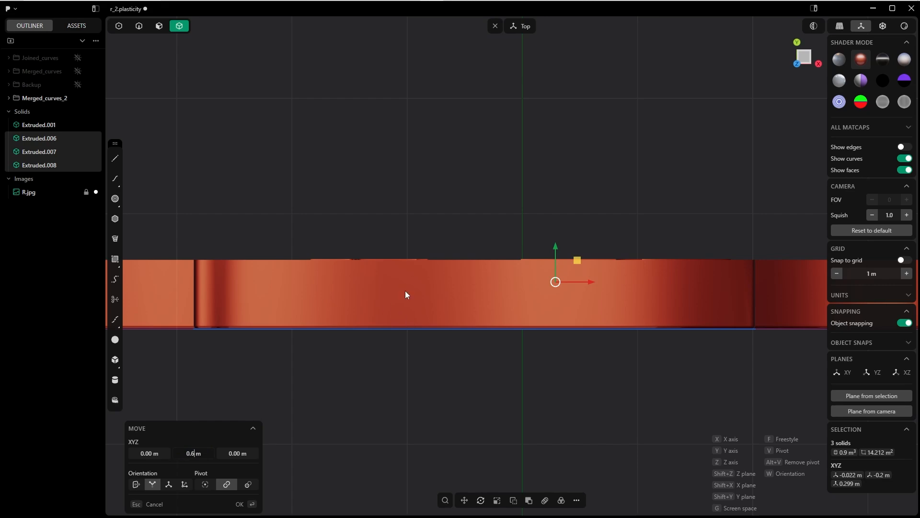
click(240, 504)
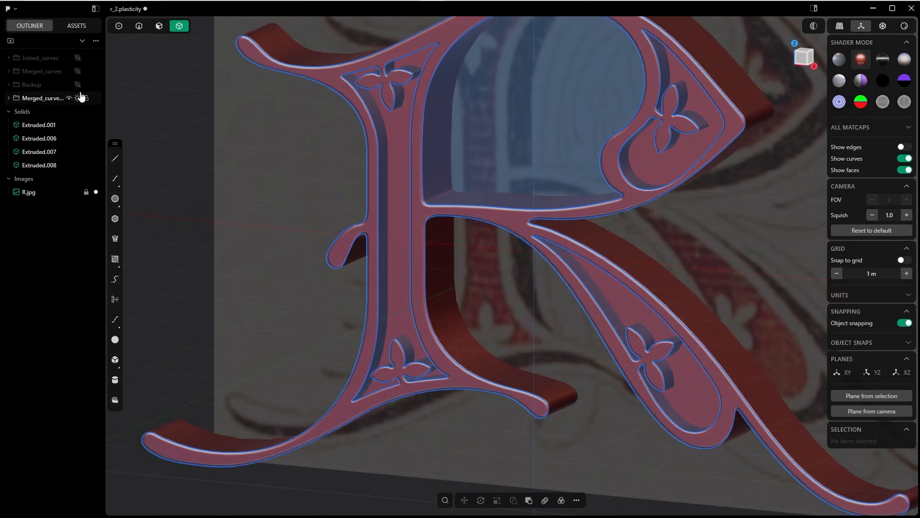
Hide the Merged_curves_2 curves and inspect the recessed panels from several angles.
click(80, 95)
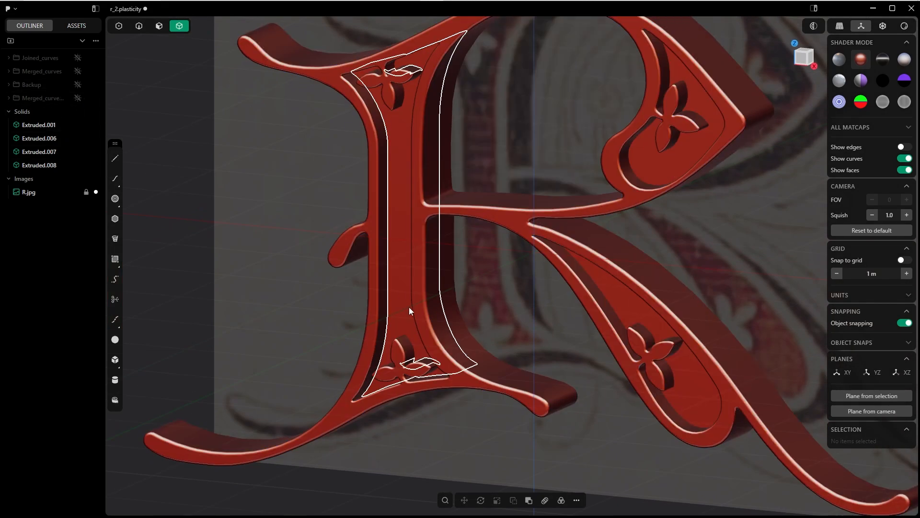
middle_drag(409, 308, 491, 330)
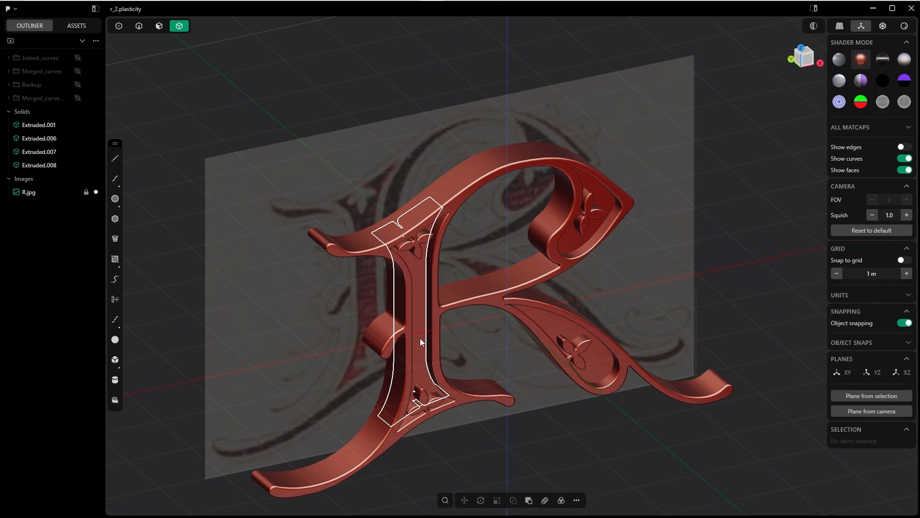
middle_drag(415, 301, 435, 330)
scroll(405, 219, down, 1)
scroll(394, 268, up, 4)
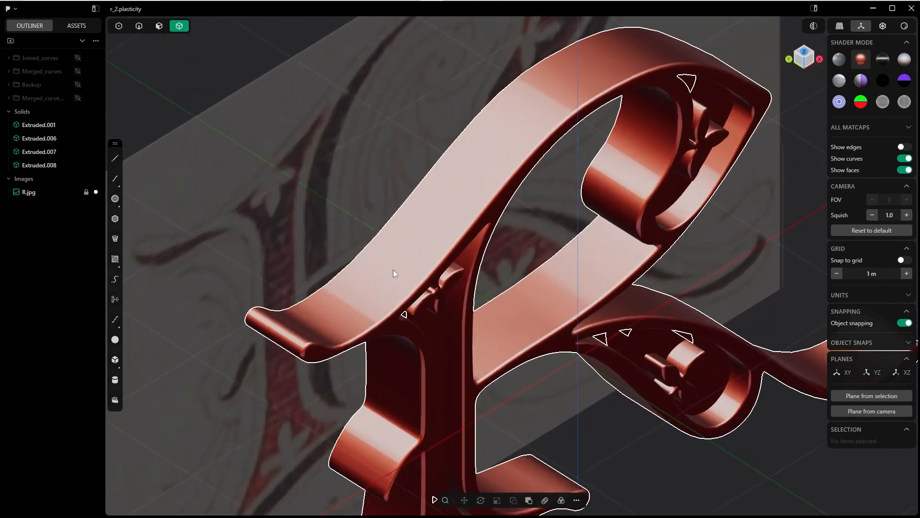
shift+middle_drag(393, 269, 597, 189)
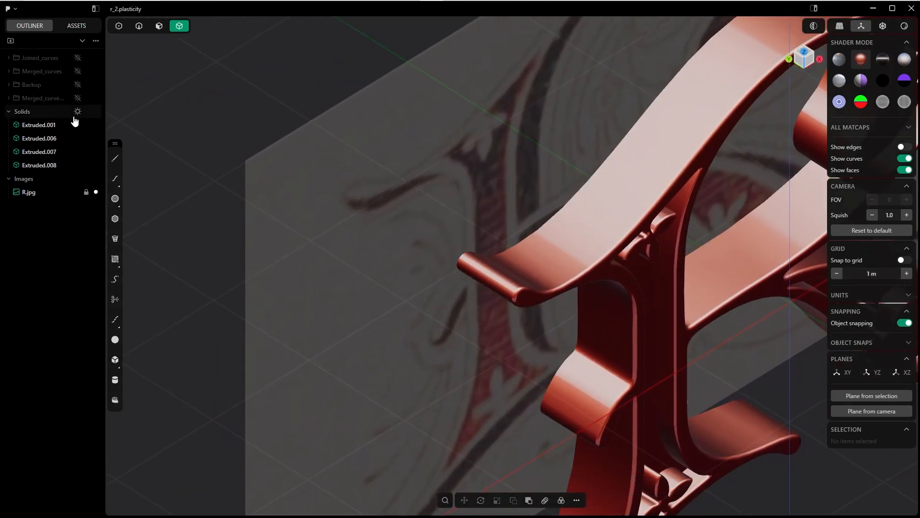
Hide all solids to examine the reference image from the front.
click(79, 113)
shift+middle_drag(499, 191, 398, 191)
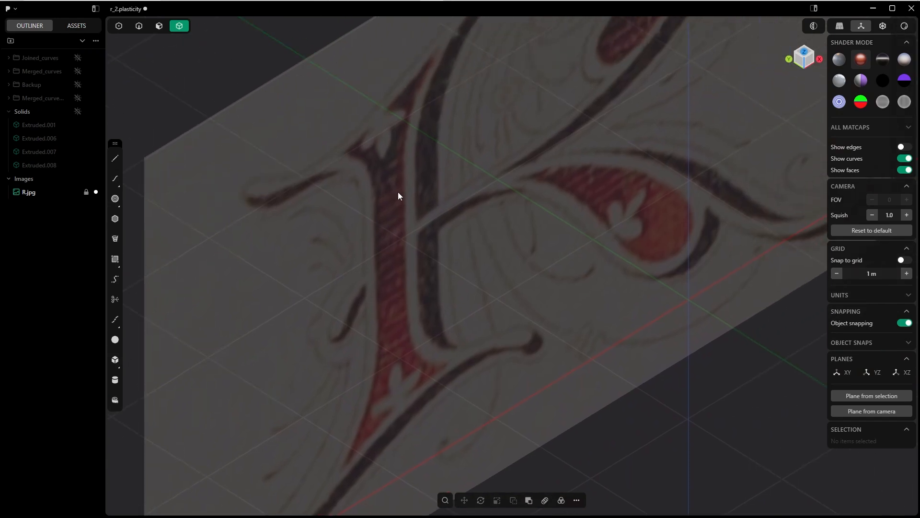
scroll(398, 192, down, 4)
key(KP_1)
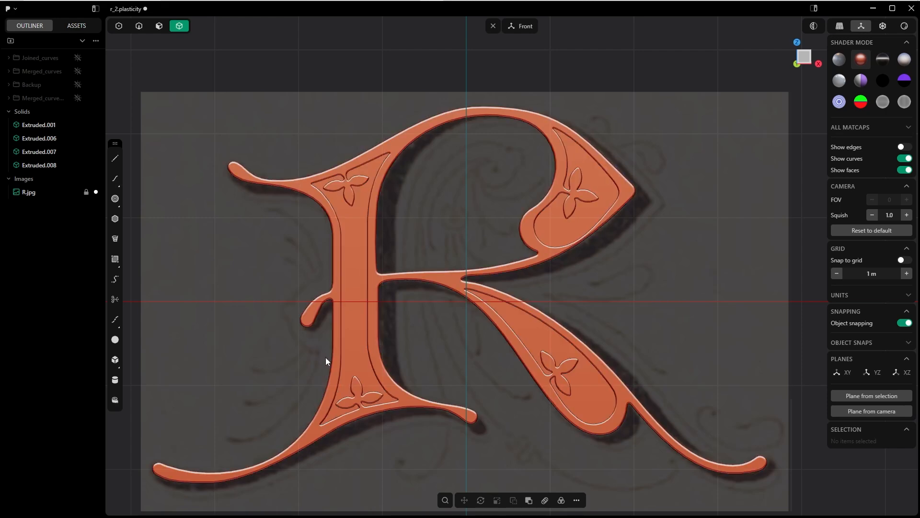
Create a cylinder above the letter, about 0.49 m in radius and 3.7 m long, extending backward along the Y axis.
scroll(558, 98, down, 1)
scroll(565, 87, down, 1)
shift+middle_drag(549, 107, 550, 177)
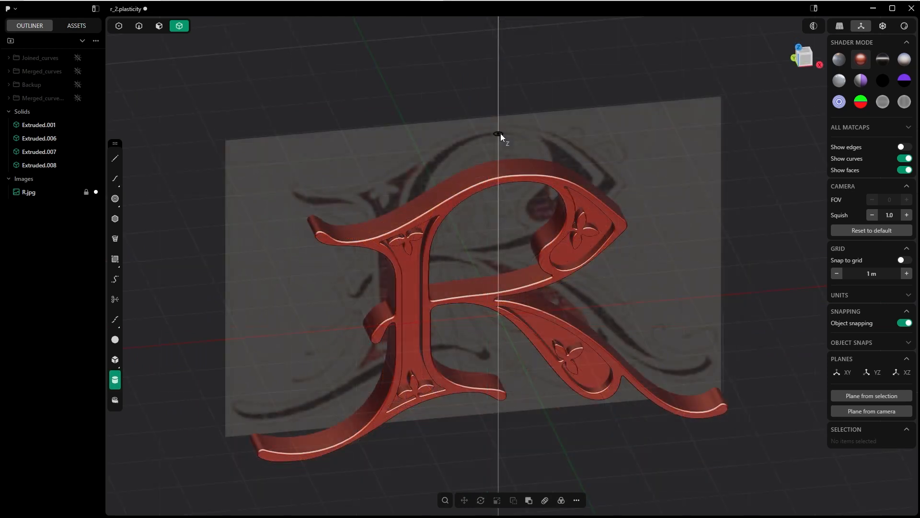
click(500, 133)
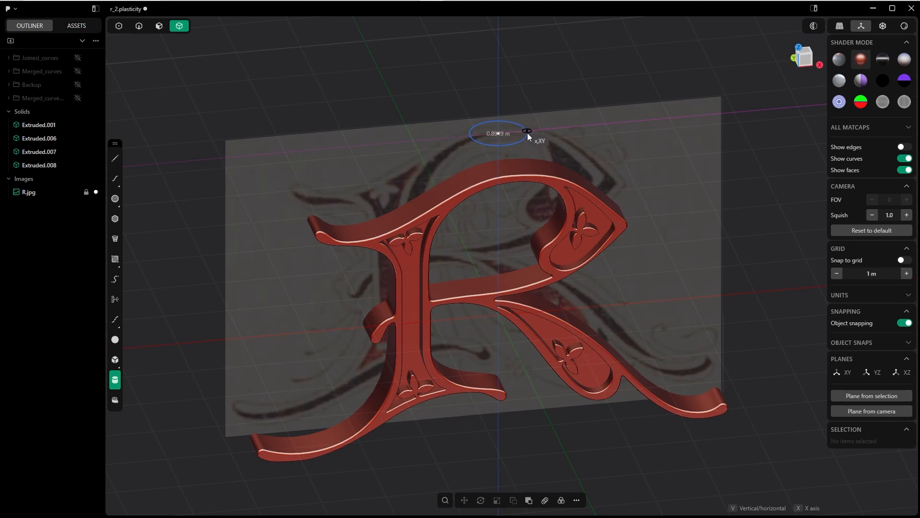
key(v)
click(531, 137)
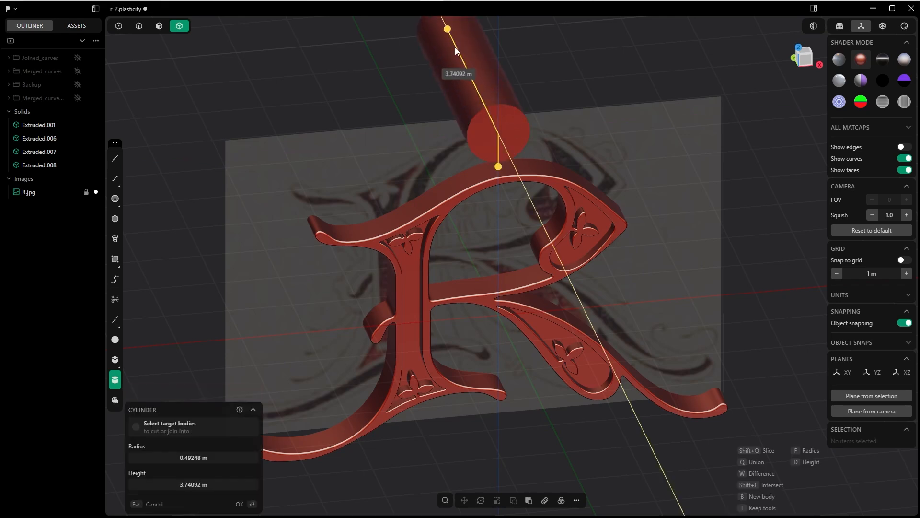
click(241, 504)
Rotate the cylinder 90° about the Z axis in the top view.
scroll(454, 143, down, 3)
text(7)
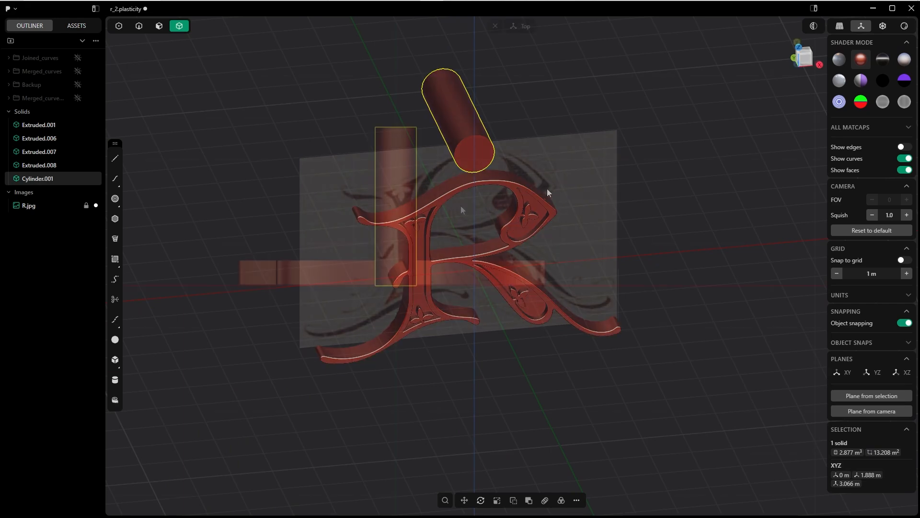
text(r)
text(90)
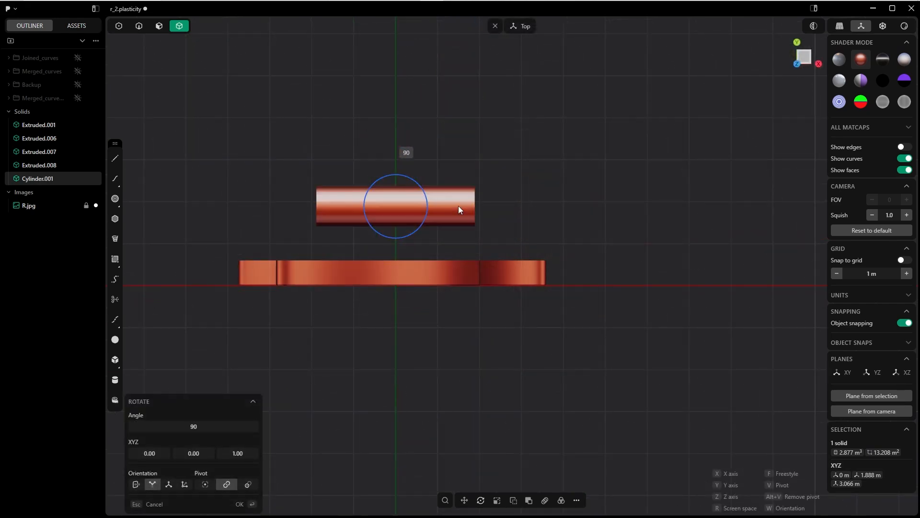
text(1)
key(Return)
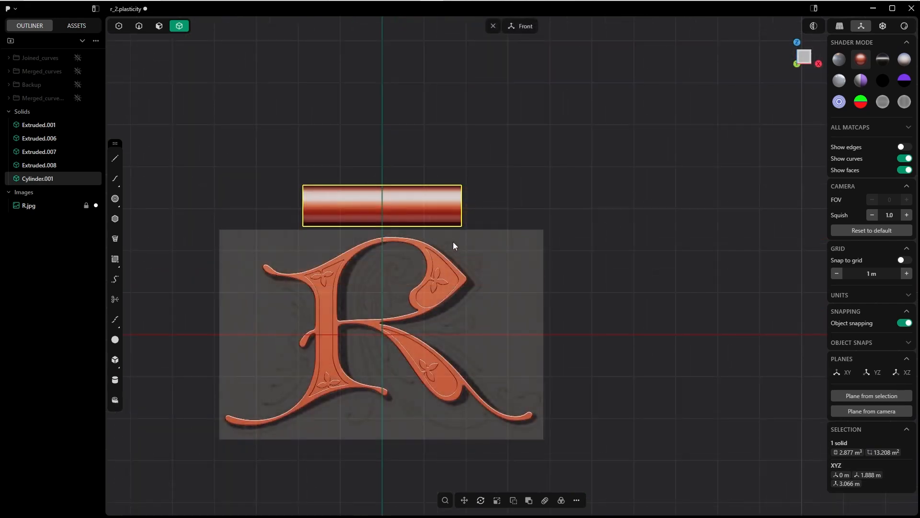
Scale up the cylinder above the letter uniformly.
key(s)
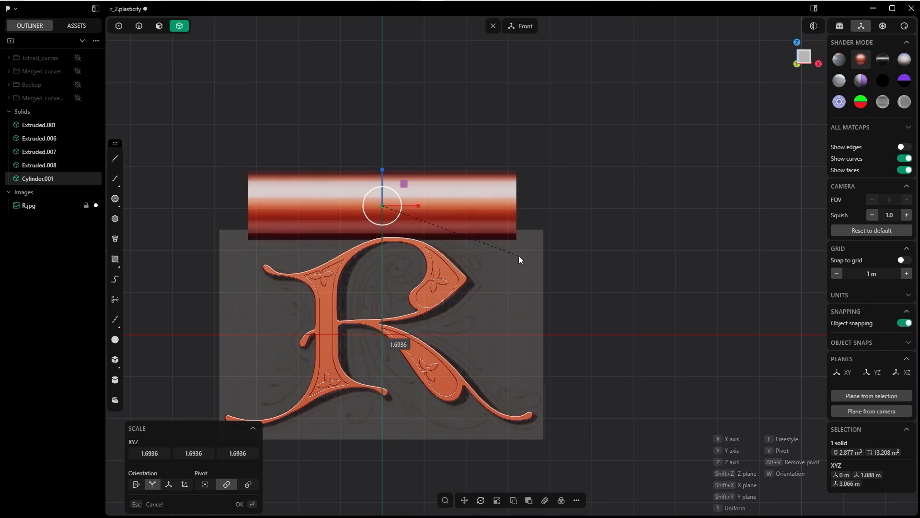
Enlarge the cylinder uniformly to roughly the letter R's width, and scale it to about 0.054 in Y and Z to make a thin rod.
click(533, 259)
shift+middle_drag(531, 258, 551, 259)
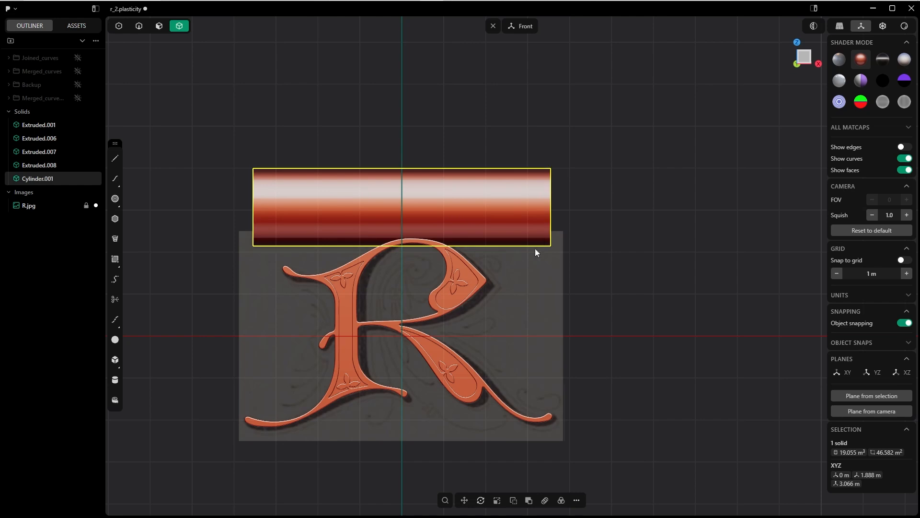
key(s)
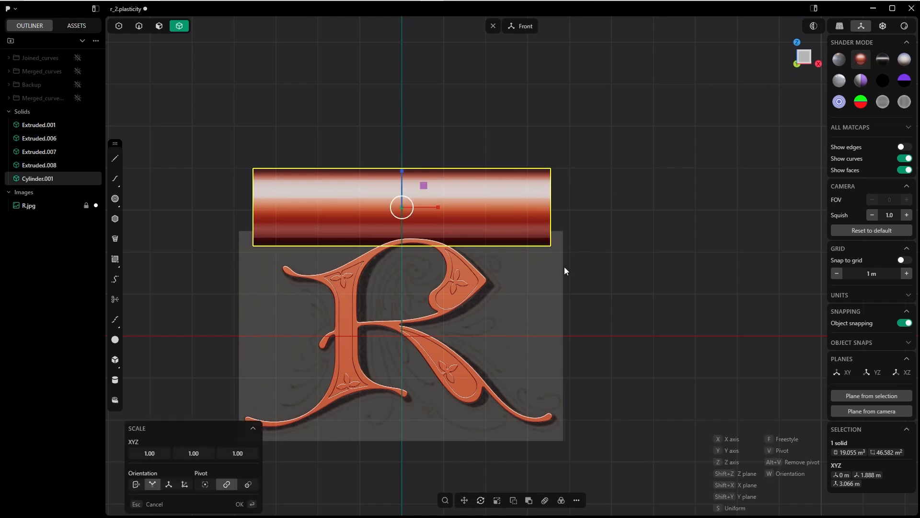
key(shift+x)
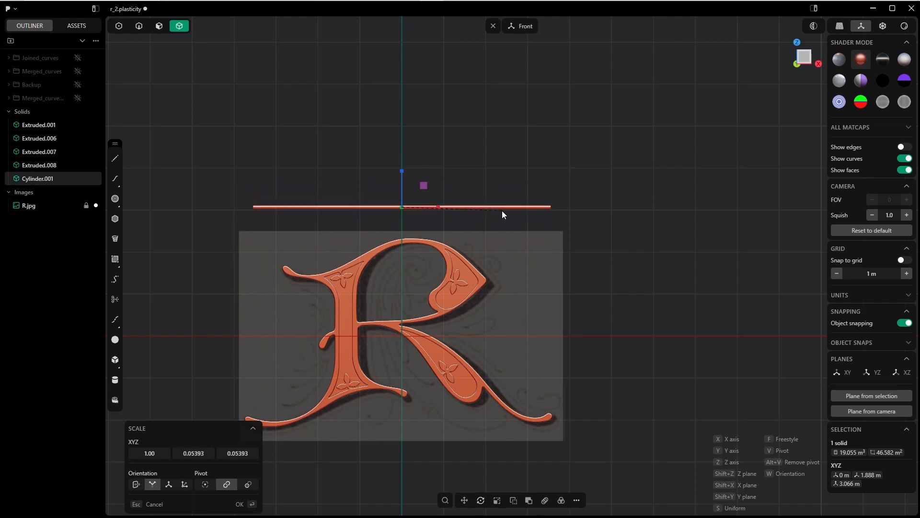
click(240, 504)
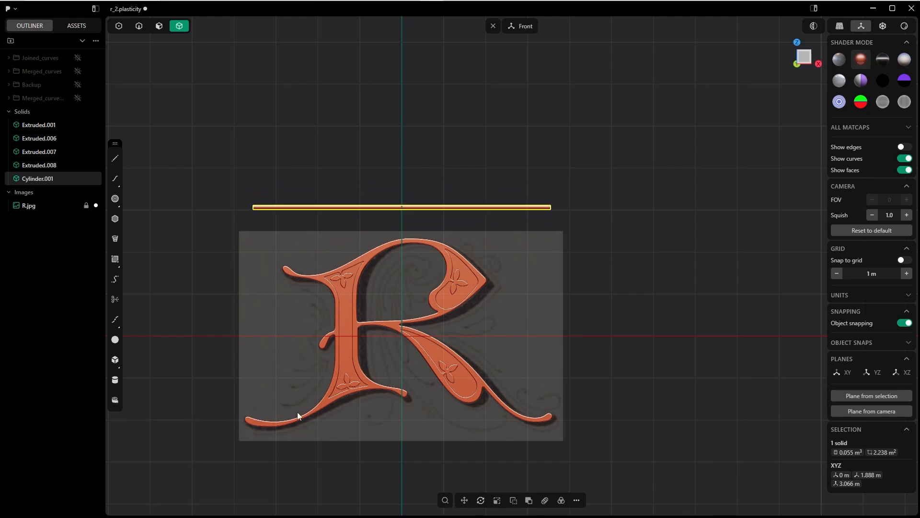
Move the thin rod down into the upper part of the letter and about -1.68 m along Y into its depth.
scroll(431, 239, up, 2)
scroll(517, 266, up, 1)
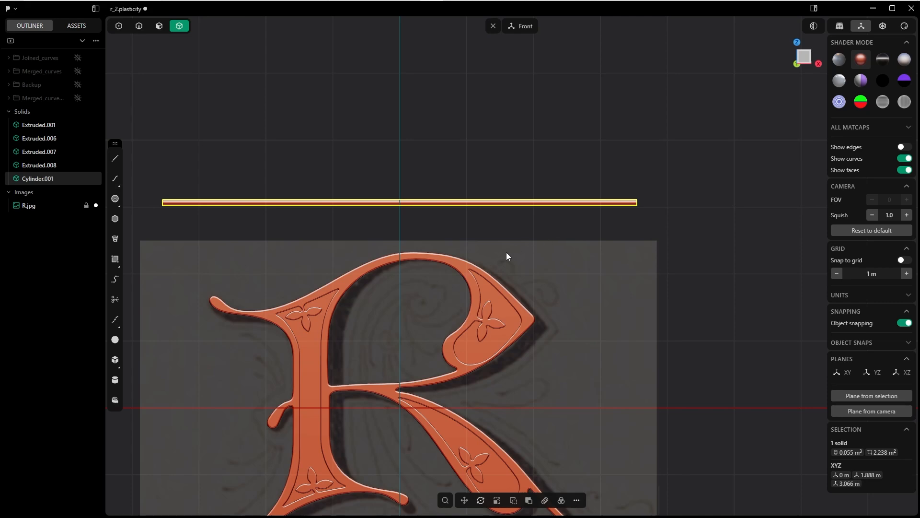
key(g)
drag(401, 164, 407, 251)
middle_drag(407, 252, 314, 302)
click(242, 503)
drag(410, 108, 400, 218)
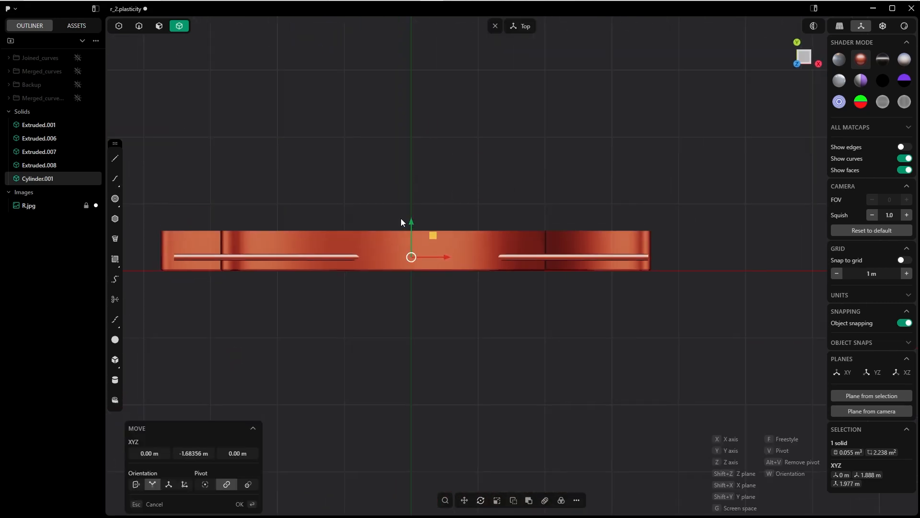
key(Return)
key(KP_1)
shift+middle_drag(454, 171, 425, 152)
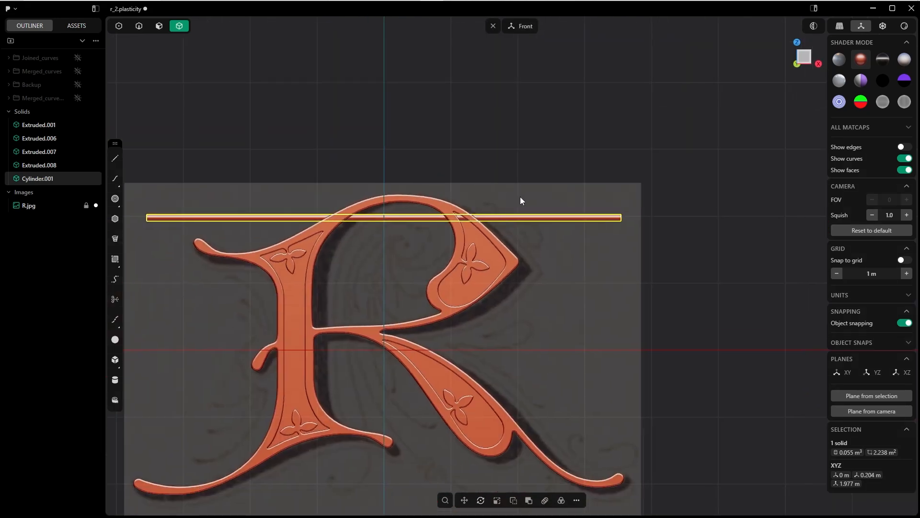
Shift the rod slightly along Y within the letter's depth, to a Y position of about 0.129 m.
key(s)
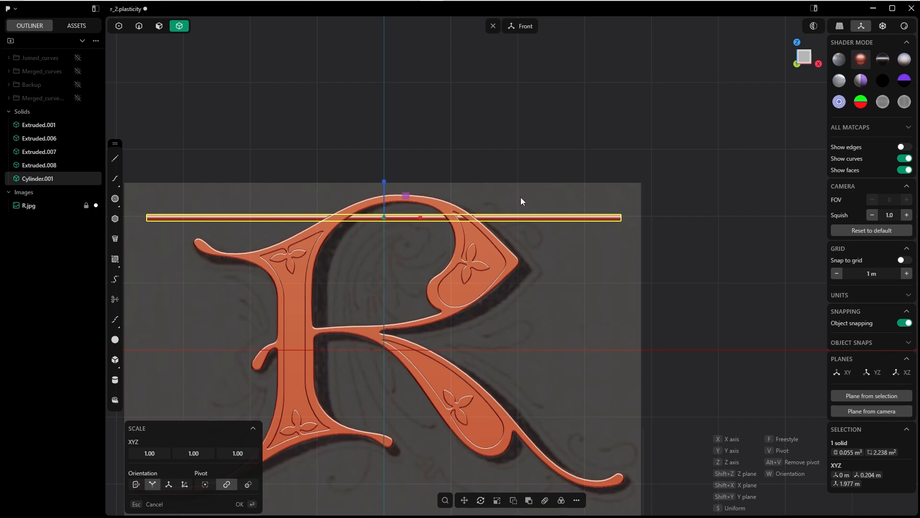
key(Escape)
key(Escape)
shift+middle_drag(479, 294, 484, 223)
middle_drag(556, 209, 481, 223)
click(493, 180)
key(KP_1)
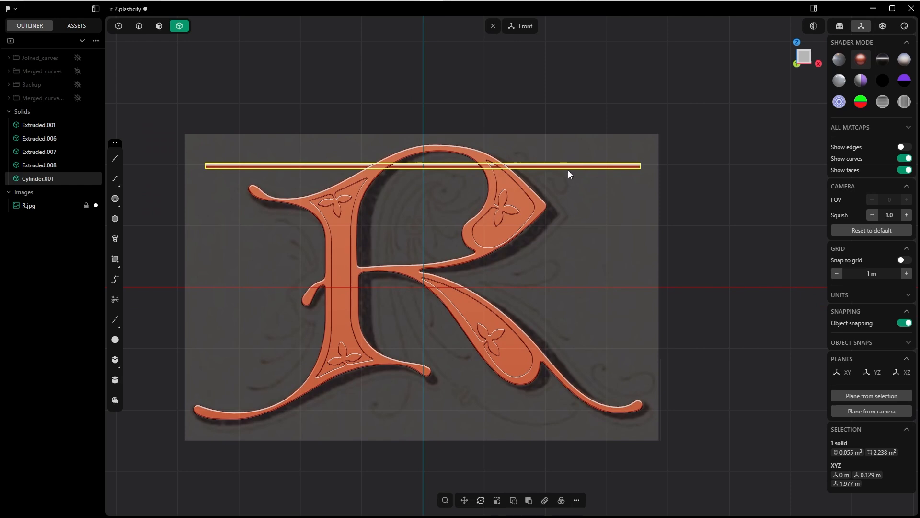
click(545, 500)
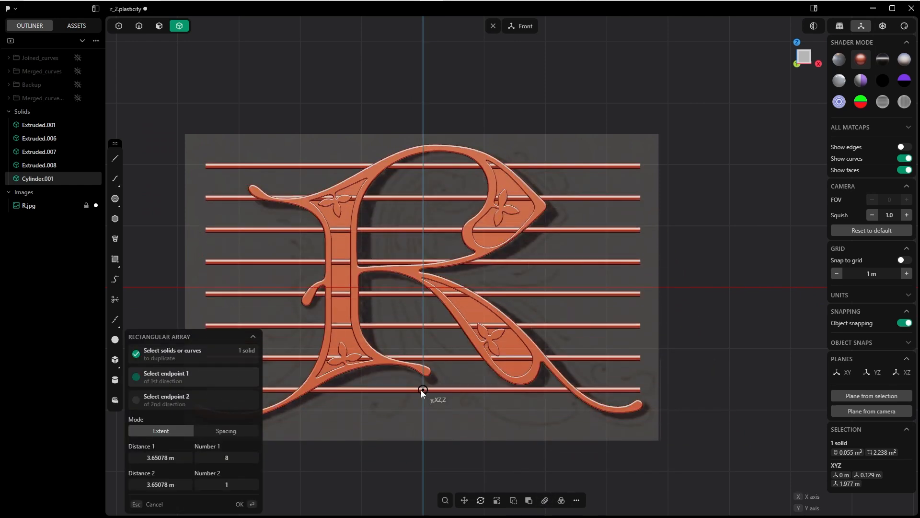
click(423, 387)
click(225, 459)
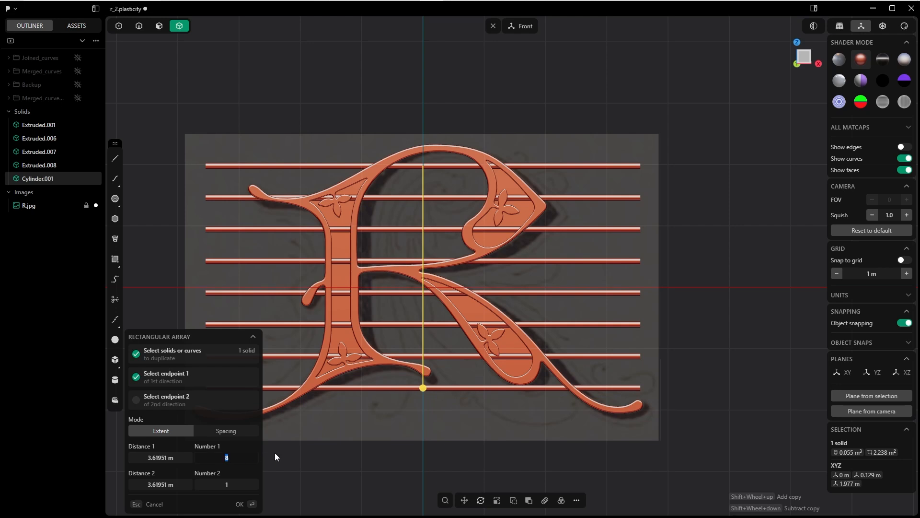
text(40)
key(Tab)
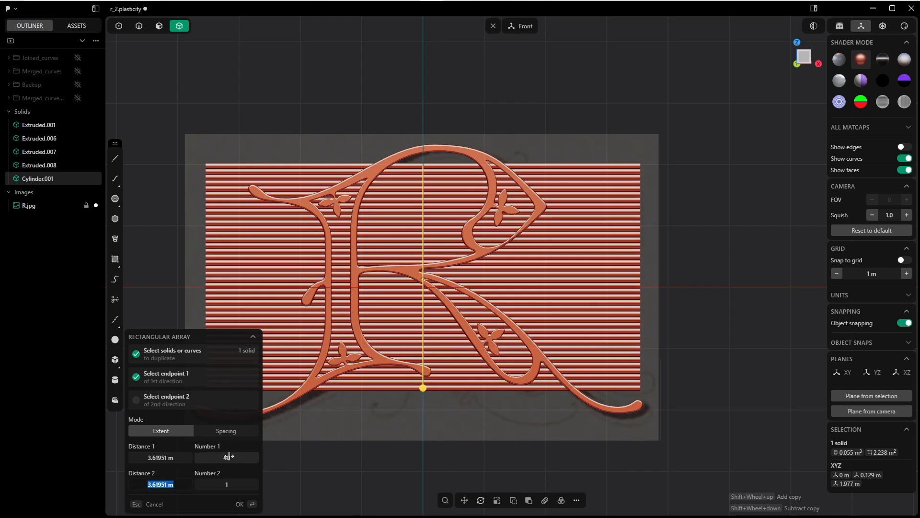
drag(229, 456, 244, 452)
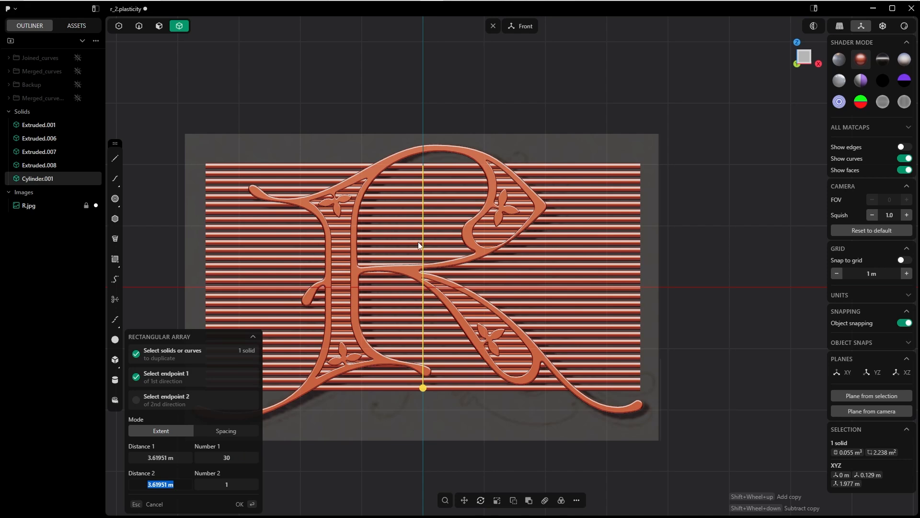
scroll(434, 243, up, 3)
shift+middle_drag(439, 243, 492, 215)
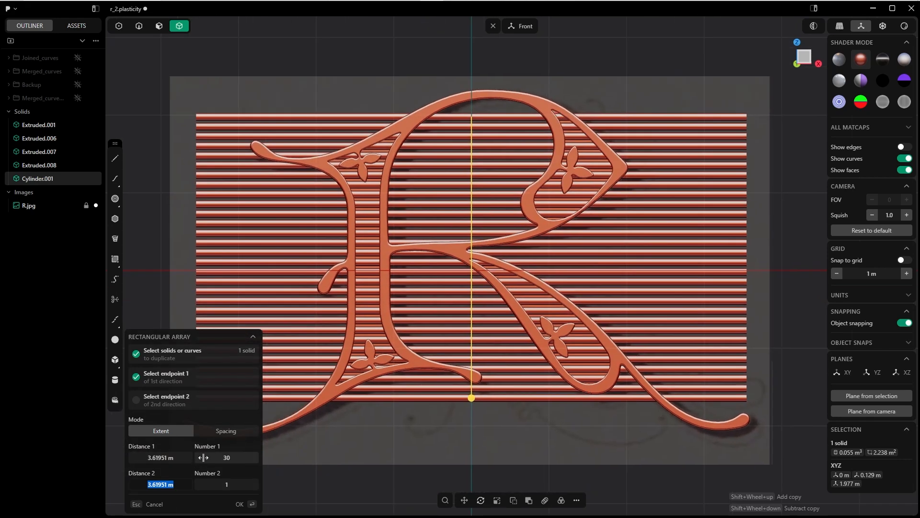
click(233, 456)
text(27)
key(Tab)
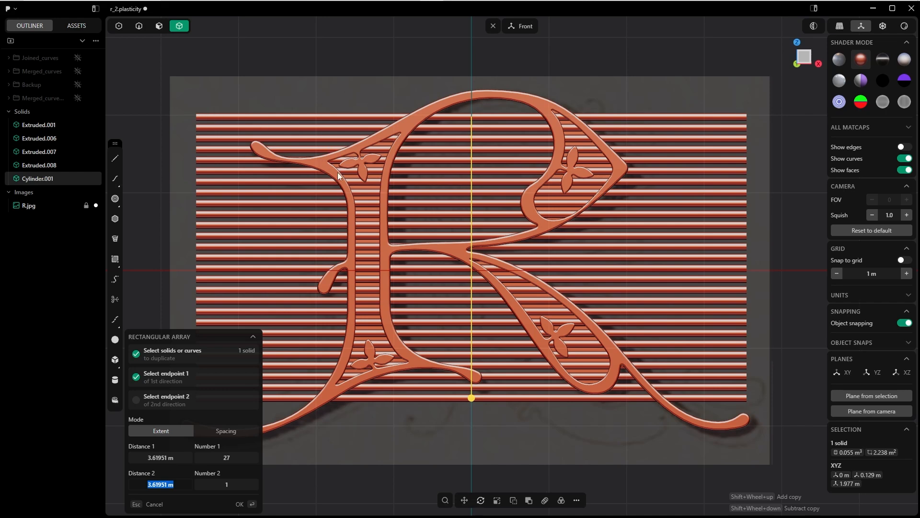
key(Return)
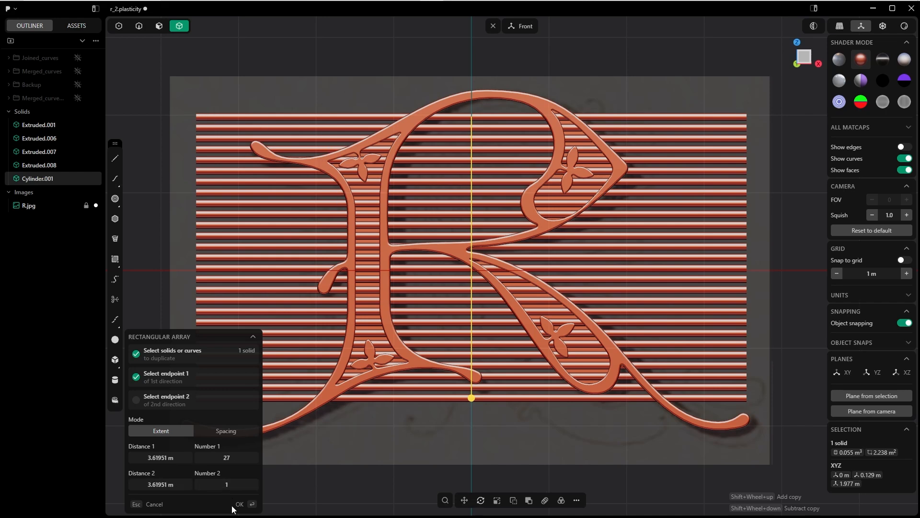
click(144, 504)
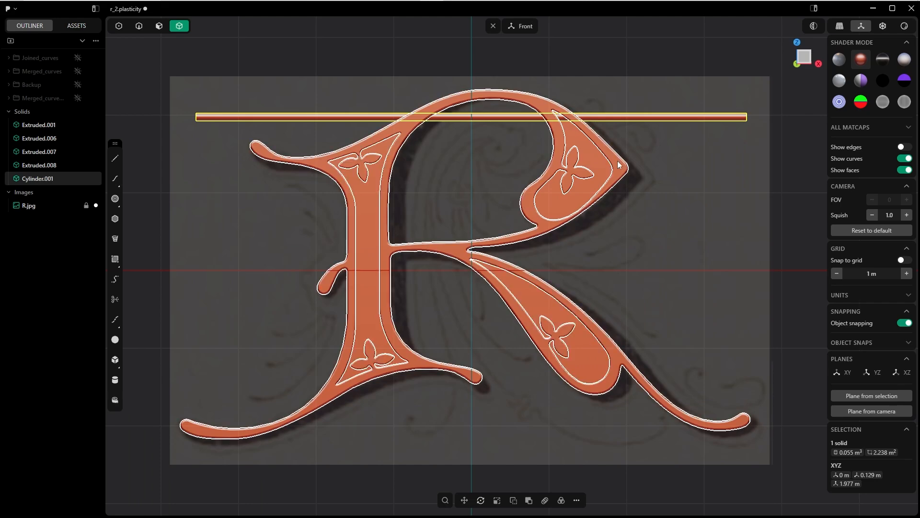
Scale the rod down to a thinner cross-section and raise it about 0.025 m along Z.
key(s)
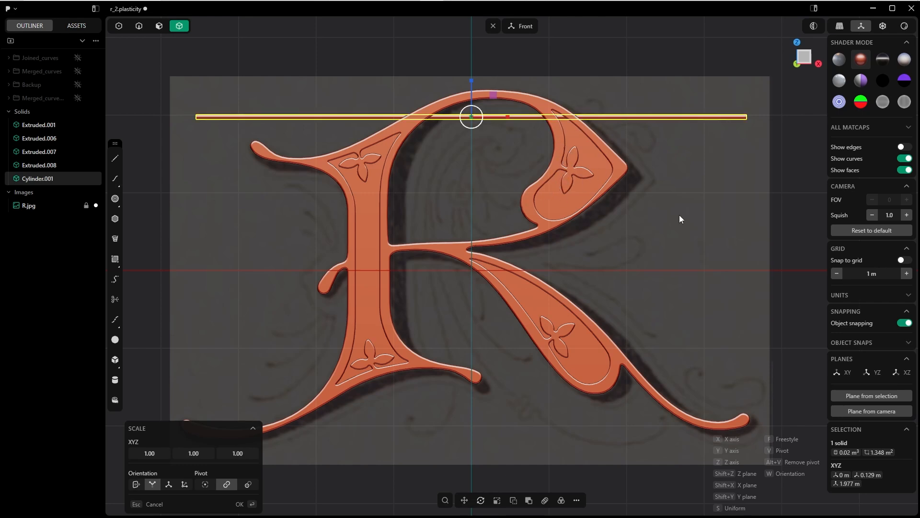
click(240, 503)
click(471, 81)
drag(472, 82, 473, 79)
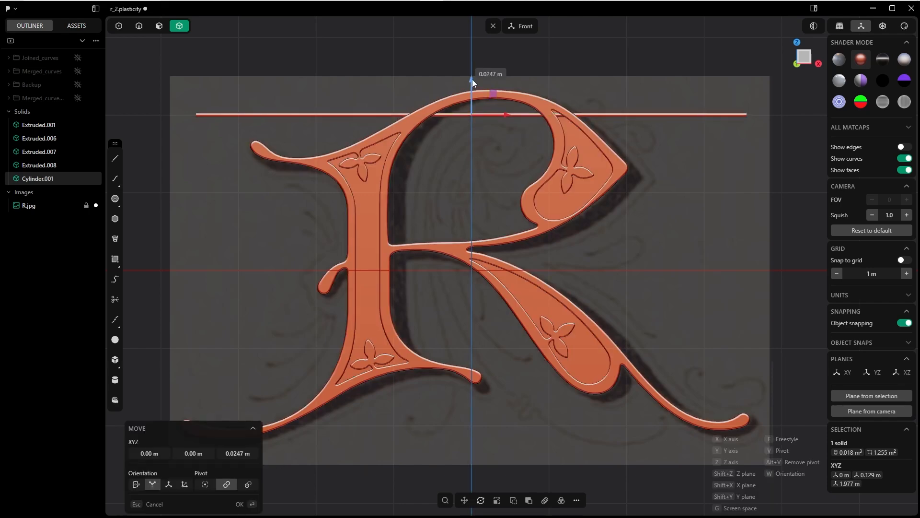
click(240, 504)
Create a rectangular array of 40 rods straight down along Z, ending near the bottom of the letter's leg inset.
click(545, 501)
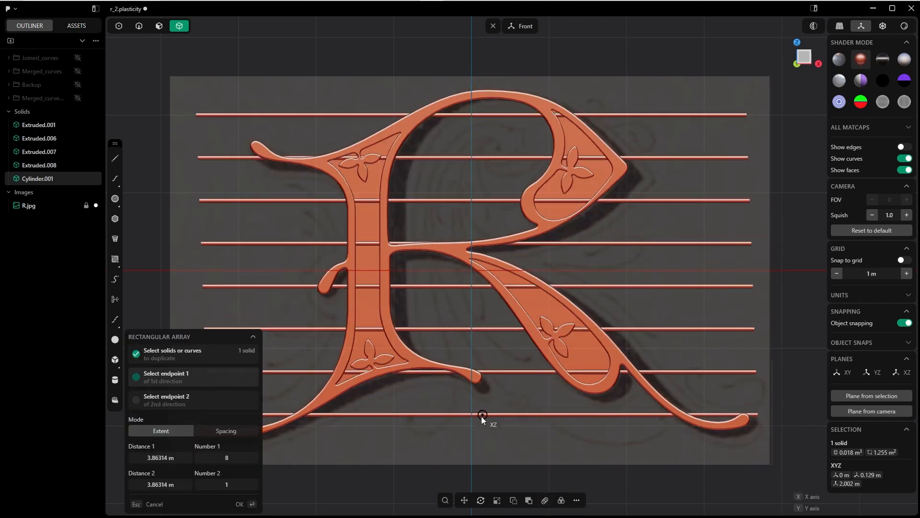
click(471, 398)
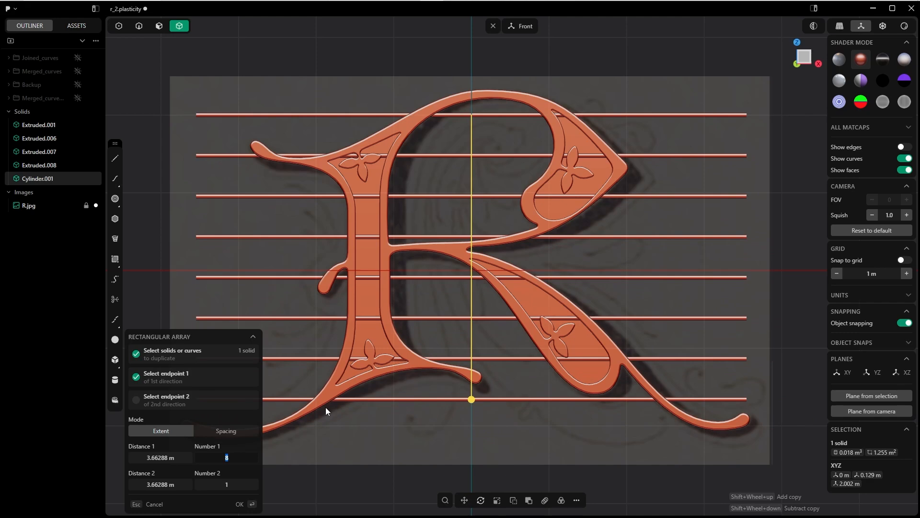
text(40)
key(Tab)
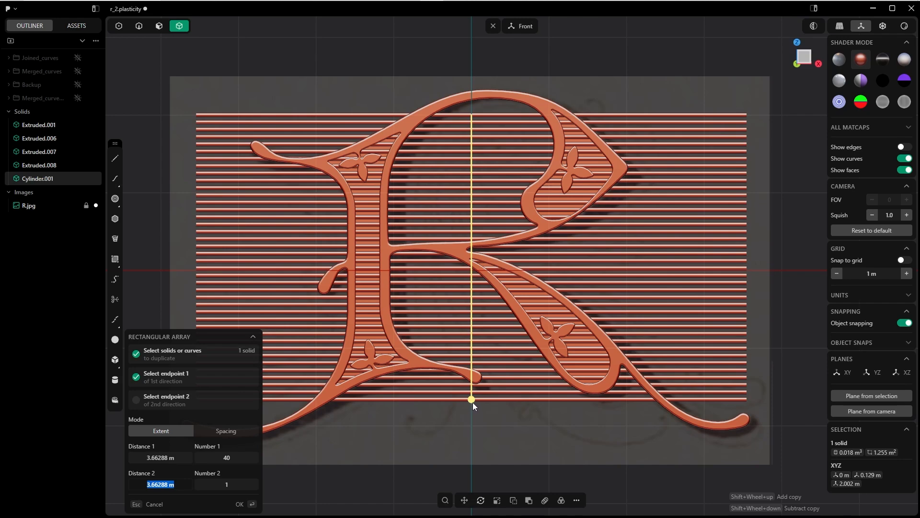
drag(473, 403, 467, 381)
click(240, 504)
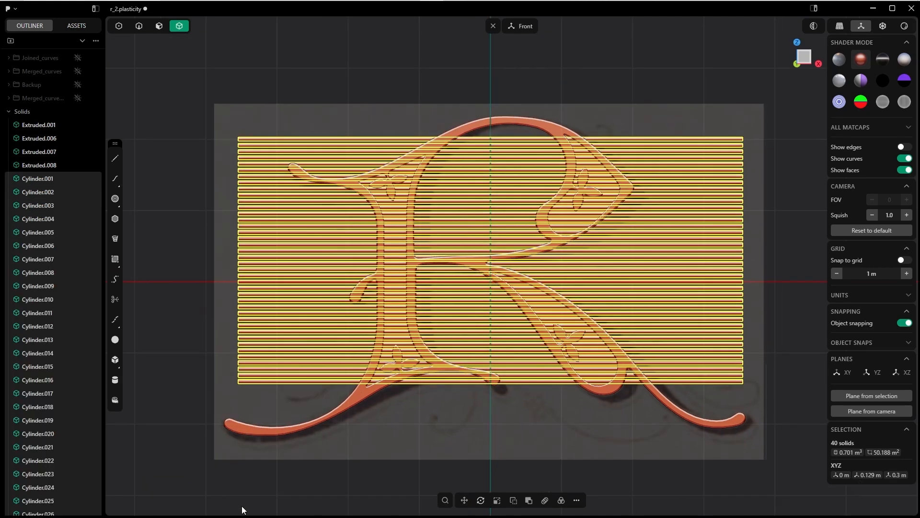
Clear the selection of arrayed rods and save the file.
click(390, 474)
scroll(308, 232, down, 3)
key(ctrl+s)
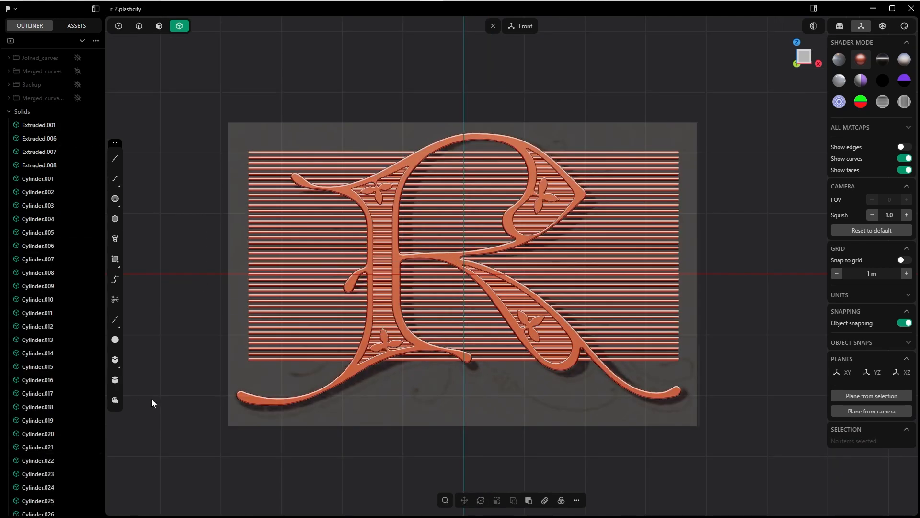
Select the letter's stem and bowl inset solids, and hide the R.jpg reference image.
middle_drag(384, 247, 548, 274)
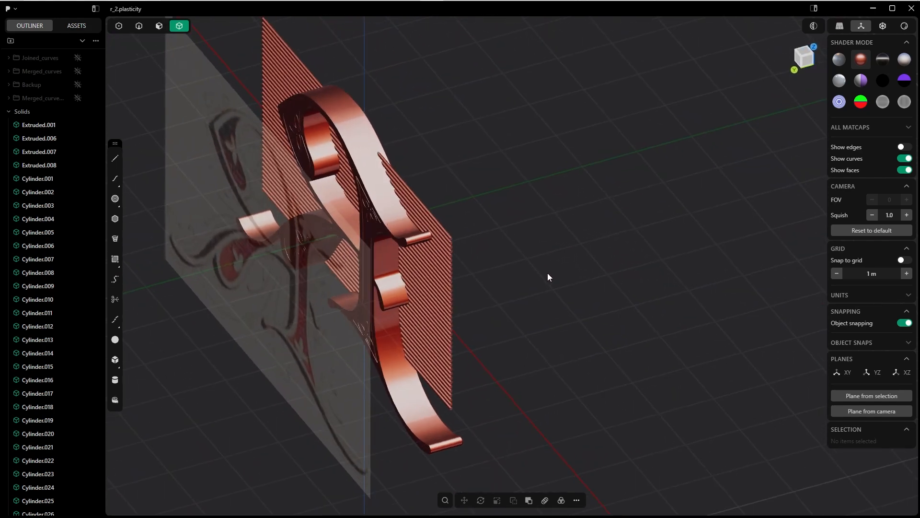
scroll(356, 243, up, 3)
click(355, 244)
scroll(432, 283, up, 2)
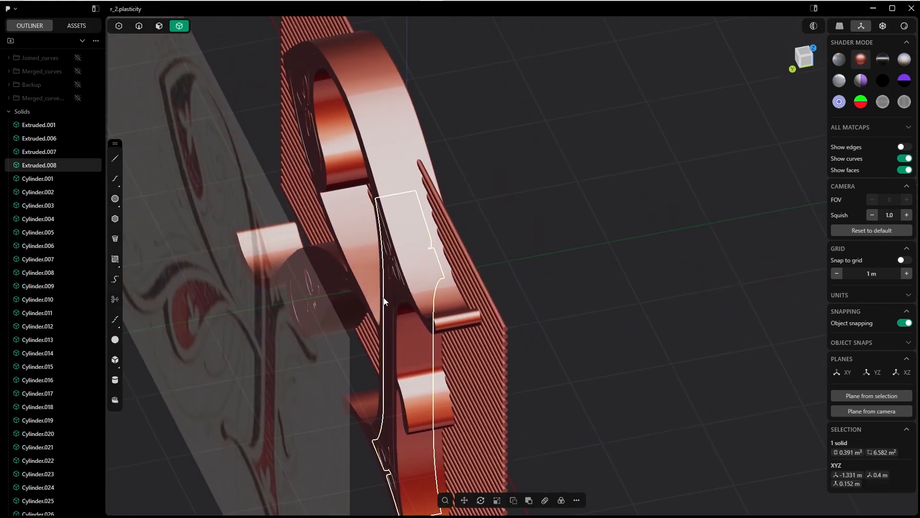
middle_drag(392, 271, 460, 296)
shift+click(283, 137)
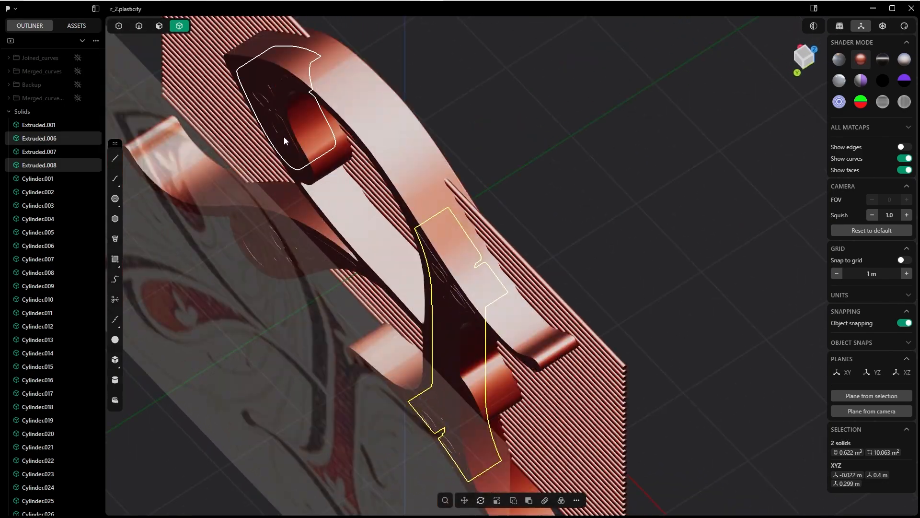
middle_drag(301, 203, 466, 184)
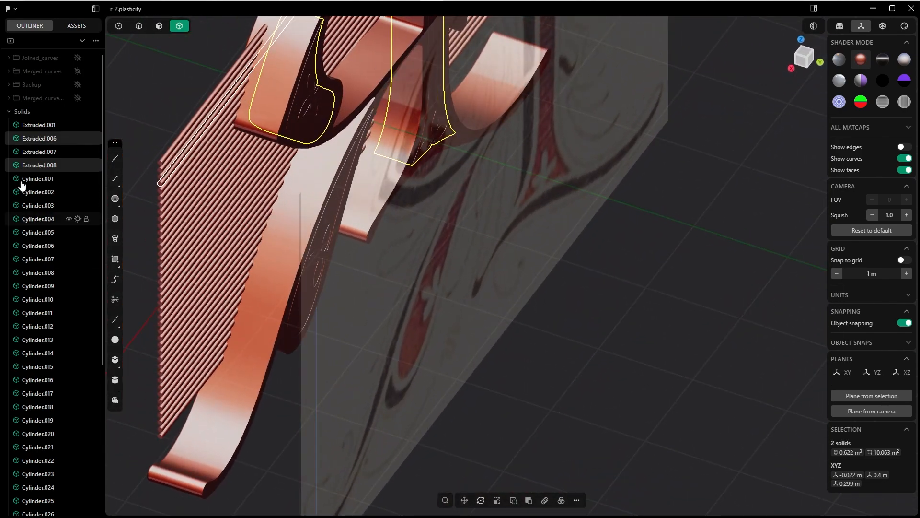
click(9, 113)
click(79, 138)
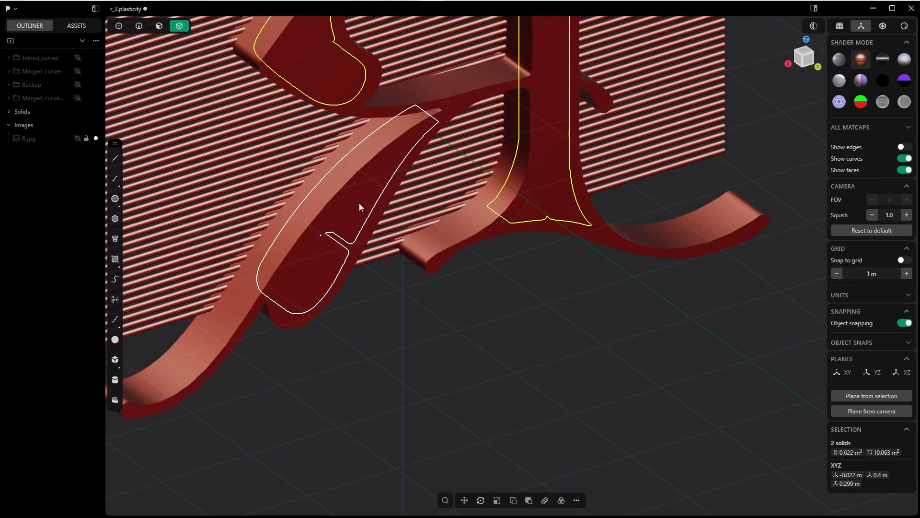
Add the leg inset to the selection and move duplicates of the three insets along Y, clear of the letter and rods.
shift+click(361, 206)
middle_drag(360, 206, 499, 159)
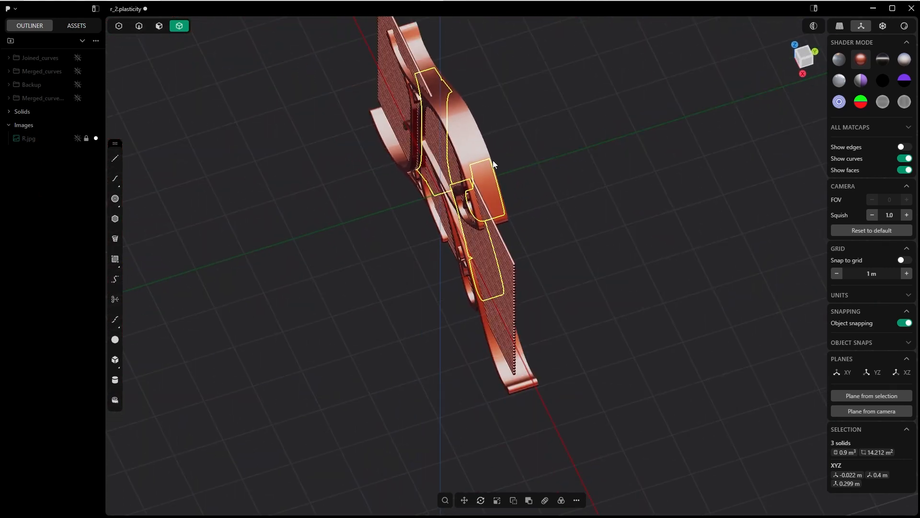
key(g)
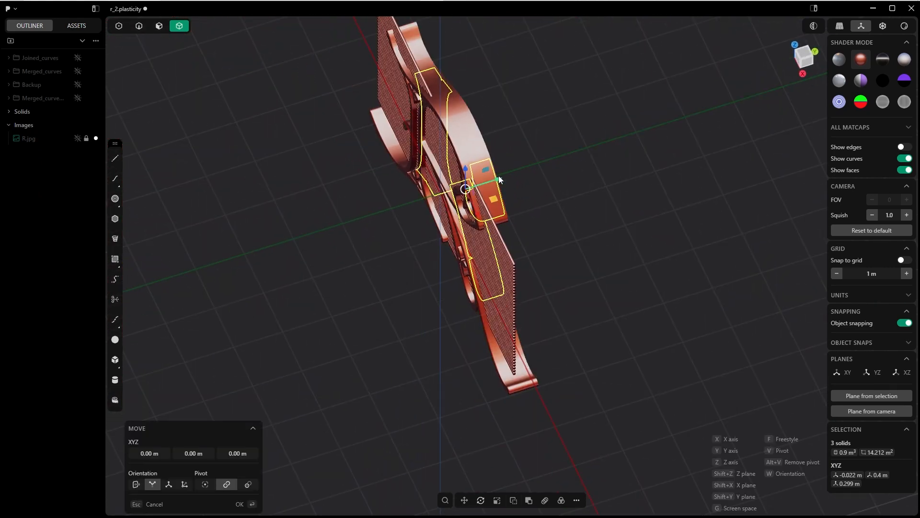
drag(494, 166, 384, 216)
click(240, 506)
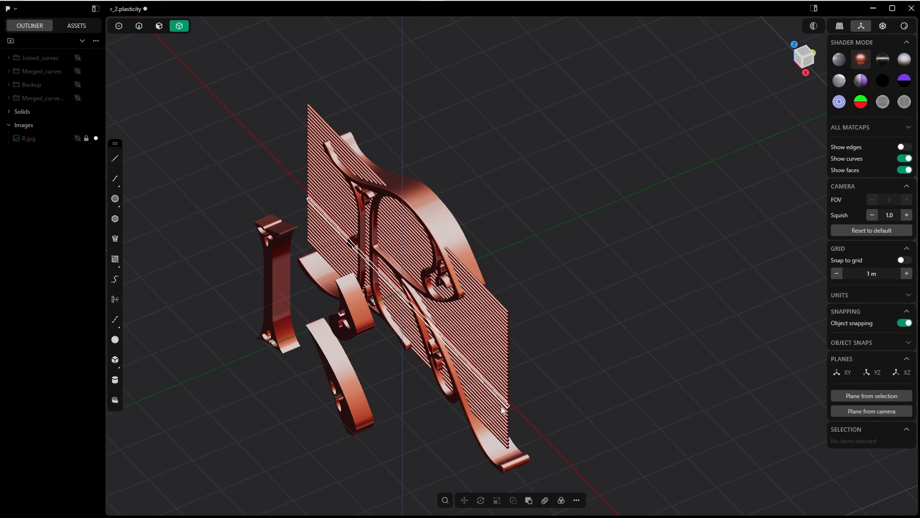
Hide the letter body and its original stem, bowl and leg insets, keeping the rods and the three duplicated insets in view.
click(434, 201)
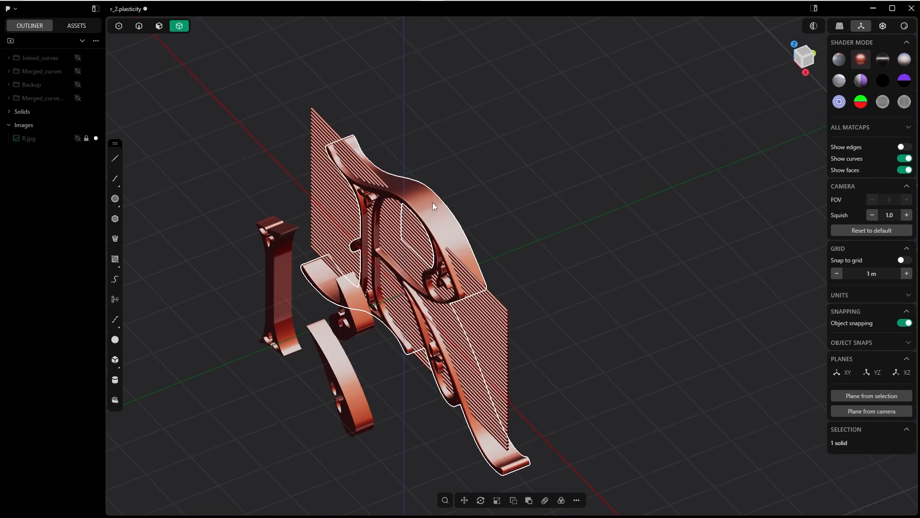
key(Delete)
click(454, 231)
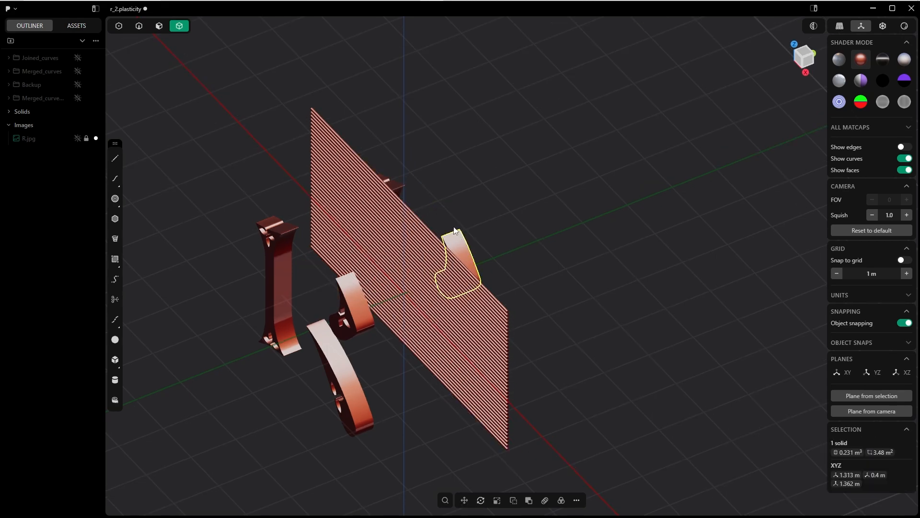
key(Delete)
middle_drag(396, 183, 346, 181)
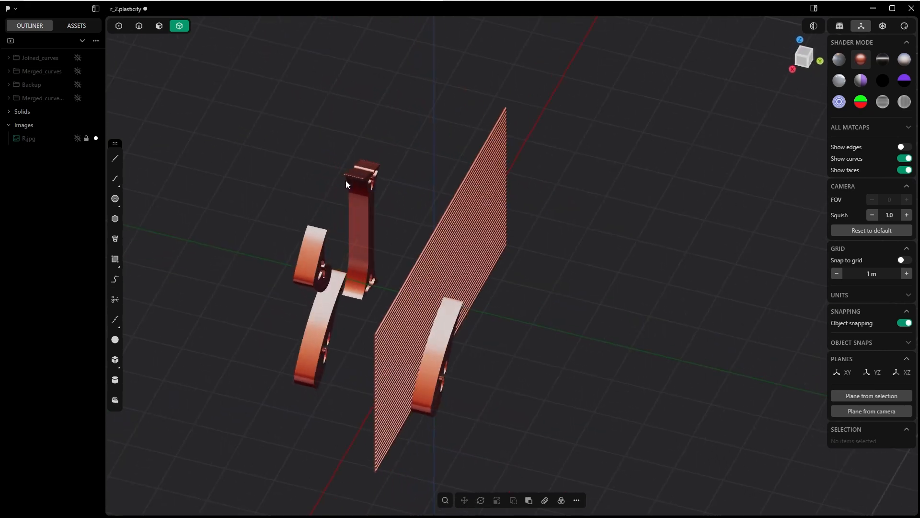
Create a tall vertical cylinder in the front view beside the rods' left ends, extending past the rod array above and below.
key(KP_1)
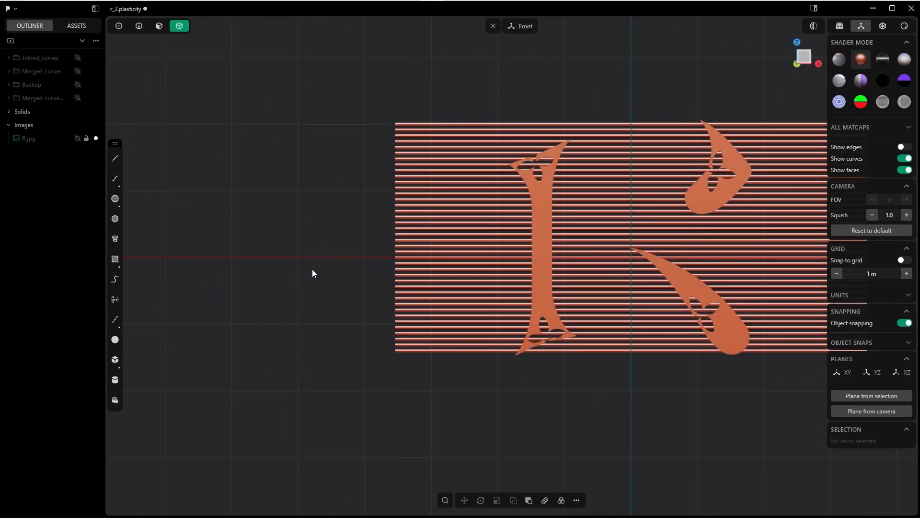
click(115, 380)
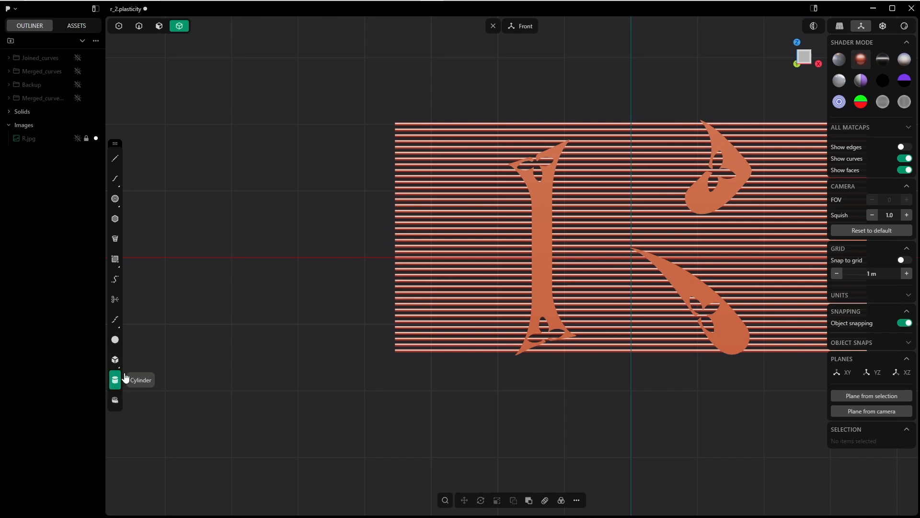
click(344, 363)
click(368, 363)
click(344, 93)
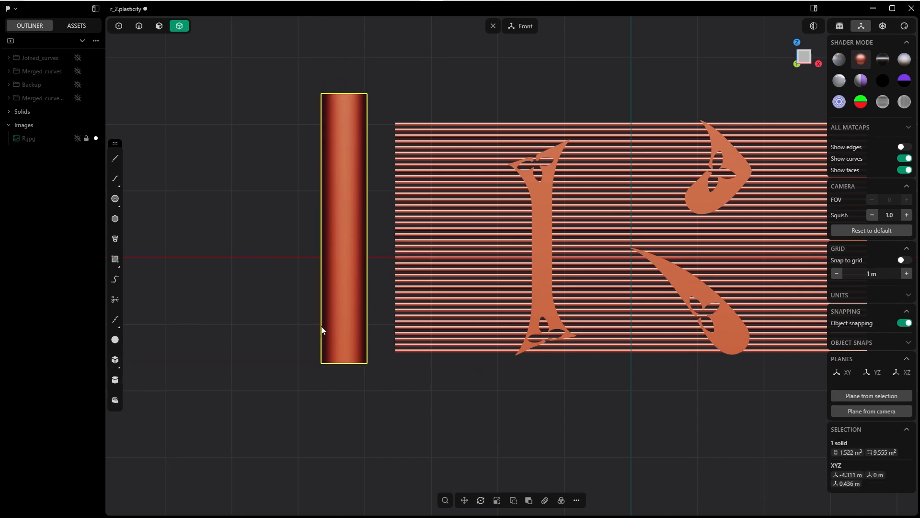
Move the cylinder along X to overlap the left rod ends and along Y to centre it on the rods.
key(g)
drag(380, 228, 415, 228)
click(242, 504)
key(KP_7)
key(g)
drag(279, 247, 320, 239)
Duplicate the cylinder 7.50414 m along X so the copy overlaps the opposite ends of the rods.
key(shift+d)
drag(315, 272, 773, 246)
middle_drag(766, 246, 448, 197)
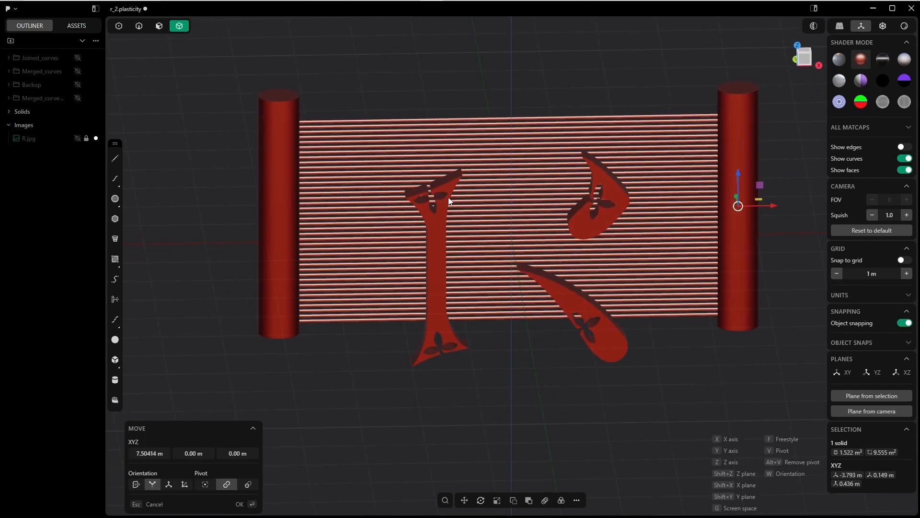
key(Return)
shift+middle_drag(402, 259, 347, 309)
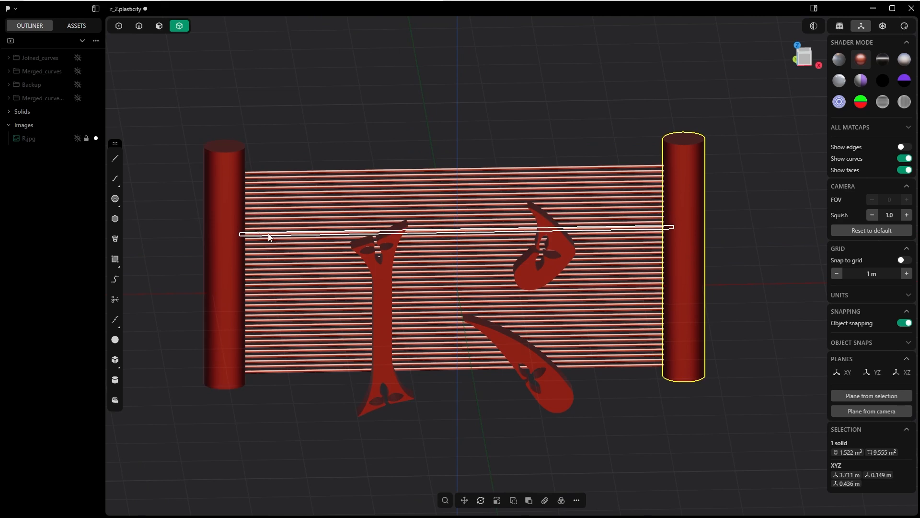
Join all the rods and both end cylinders into one solid with a Boolean union.
key(KP_1)
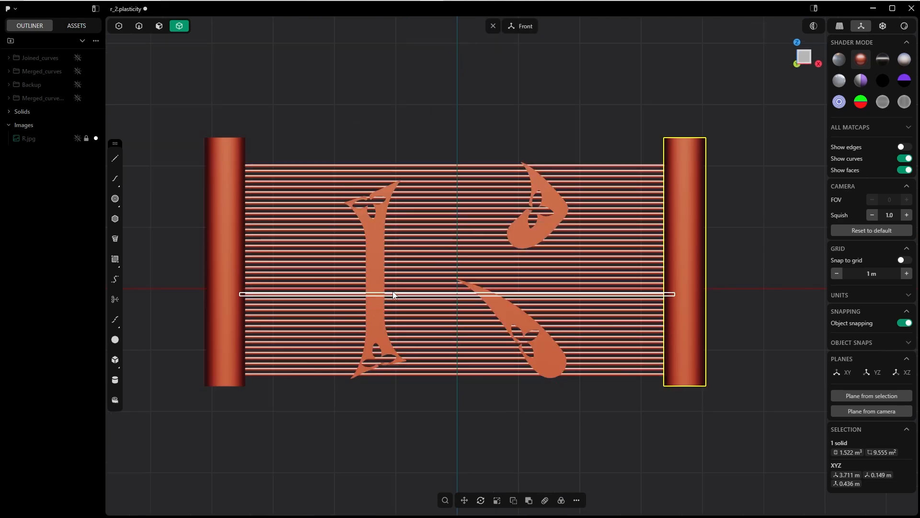
scroll(378, 247, down, 3)
drag(317, 368, 284, 172)
click(309, 382)
drag(281, 359, 306, 282)
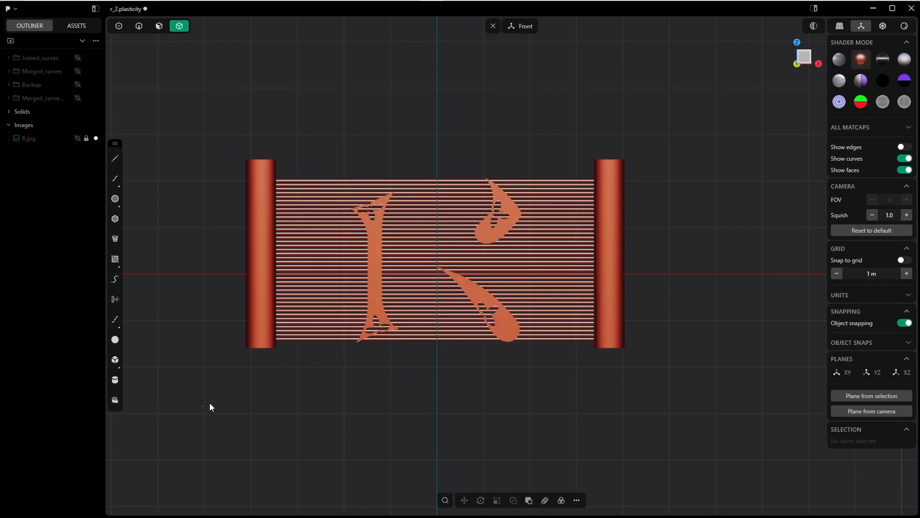
drag(203, 406, 310, 162)
drag(210, 390, 301, 151)
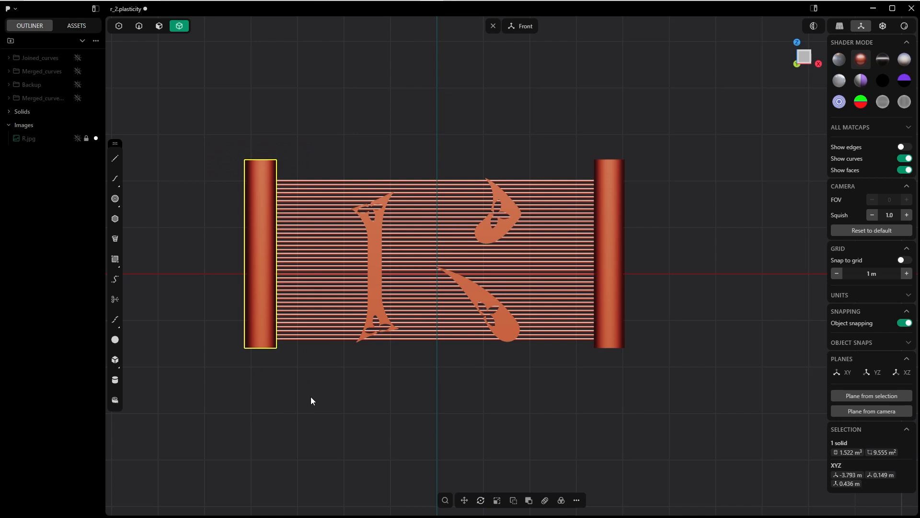
drag(281, 382, 283, 382)
drag(314, 411, 204, 132)
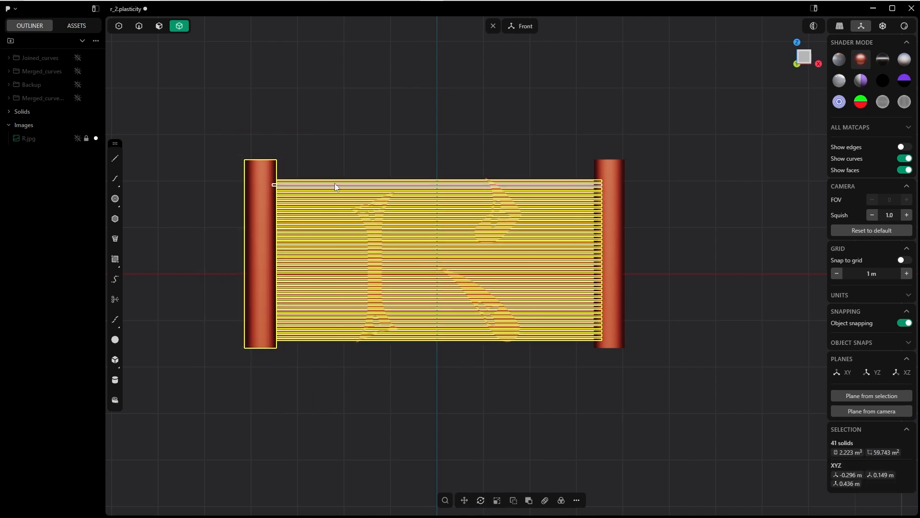
shift+click(617, 174)
middle_drag(509, 193, 490, 253)
key(q)
key(q)
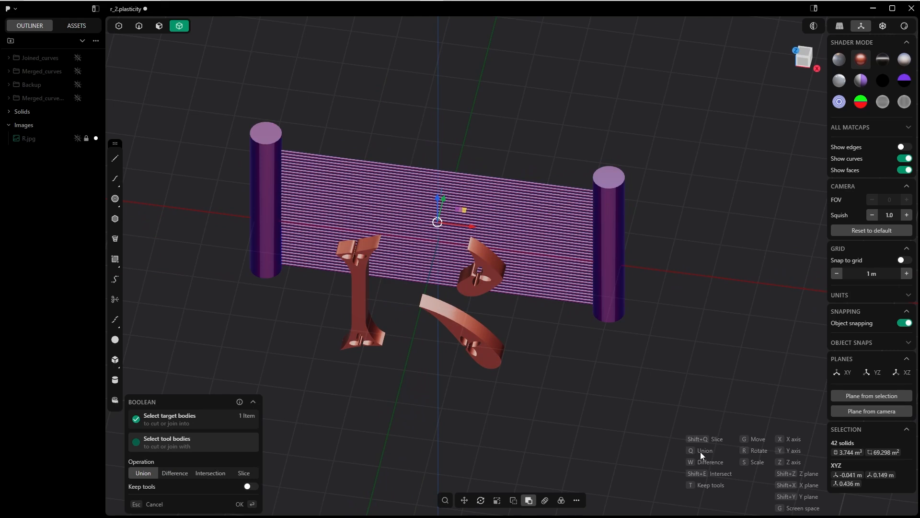
click(245, 505)
Move the three duplicated insets together along Y until the joined rods run through the middle of their thickness.
key(7)
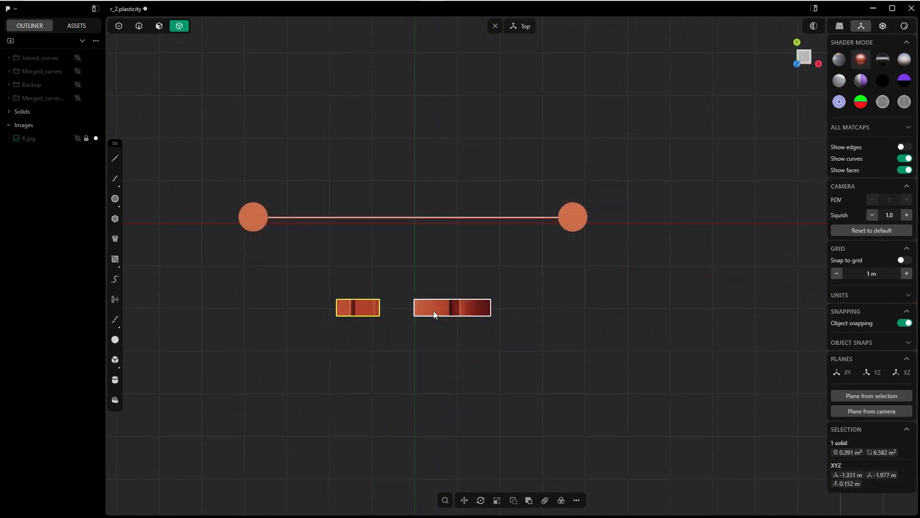
shift+click(467, 311)
key(g)
drag(425, 274, 422, 182)
click(239, 504)
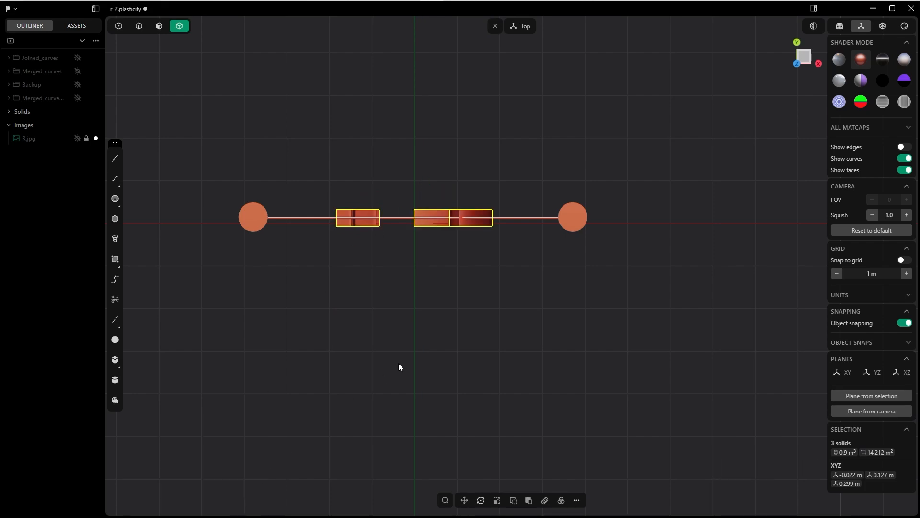
click(401, 364)
Duplicate the joined rod solid 9.65338 m along X as a spare beside the insets.
middle_drag(419, 271, 416, 197)
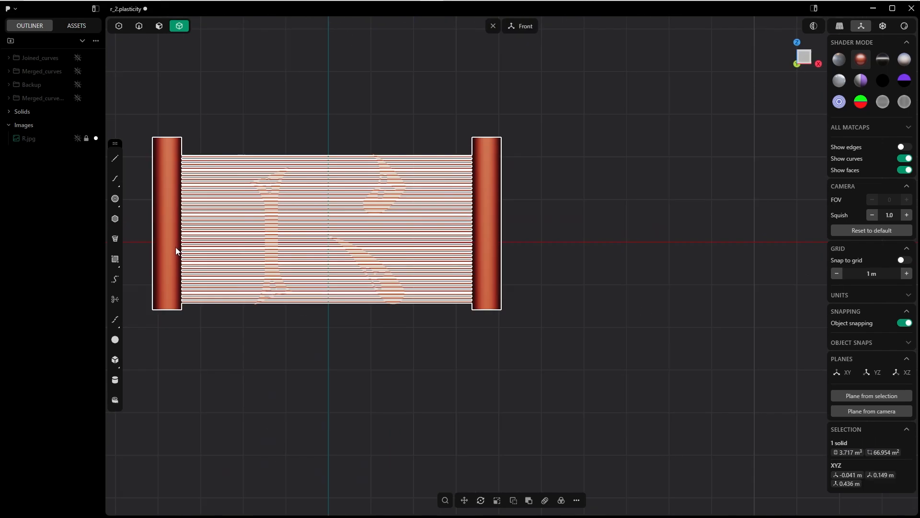
key(g)
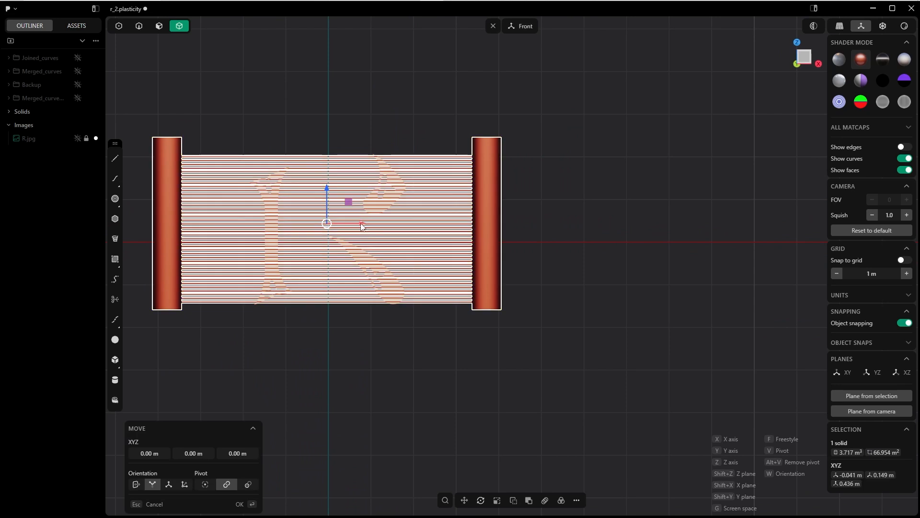
drag(361, 226, 772, 216)
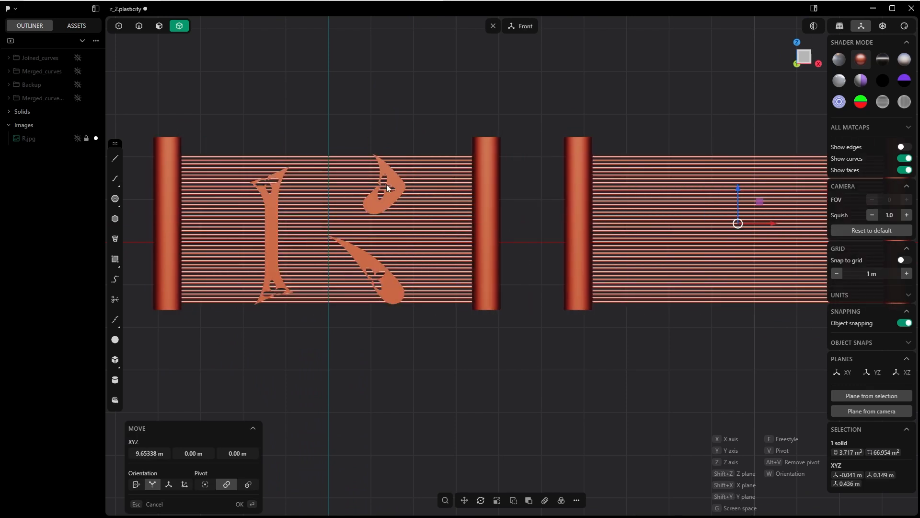
click(238, 503)
click(338, 400)
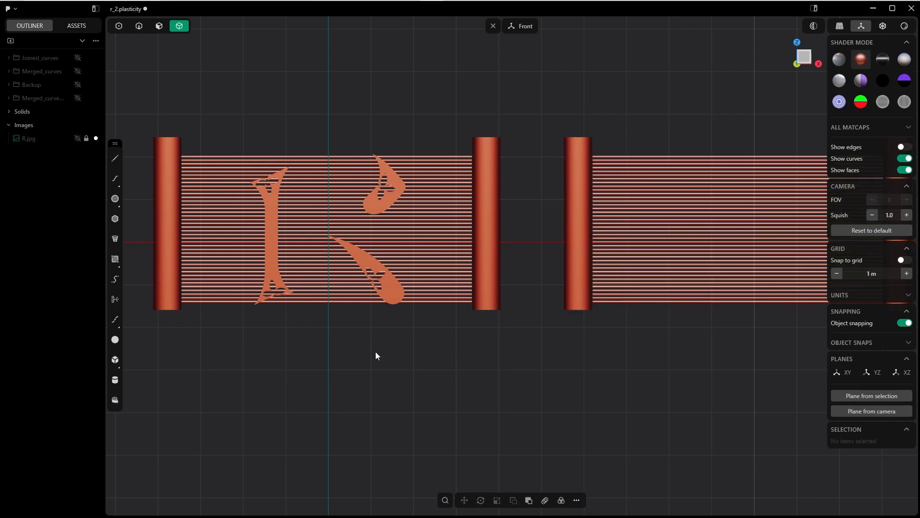
Apply a Boolean Intersection between the original rod solid and the stem inset to cut the rods to its shape.
shift+middle_drag(490, 316, 597, 334)
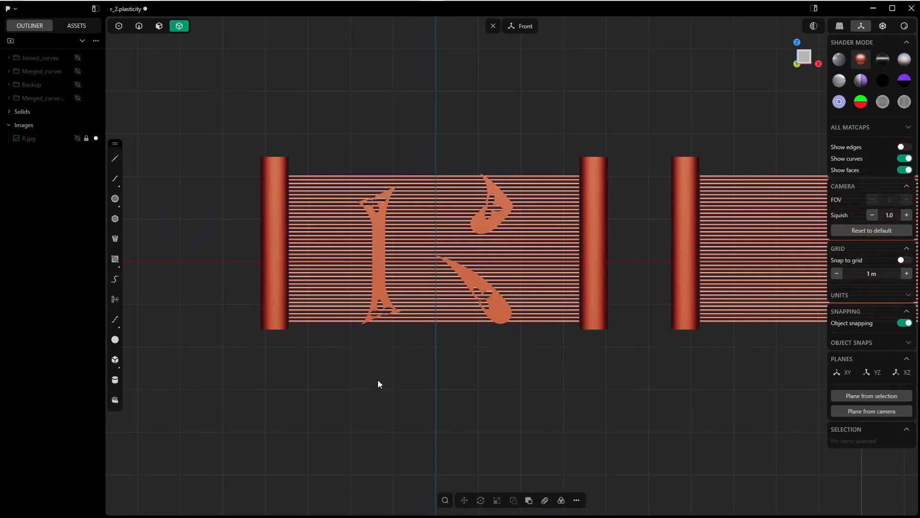
click(275, 296)
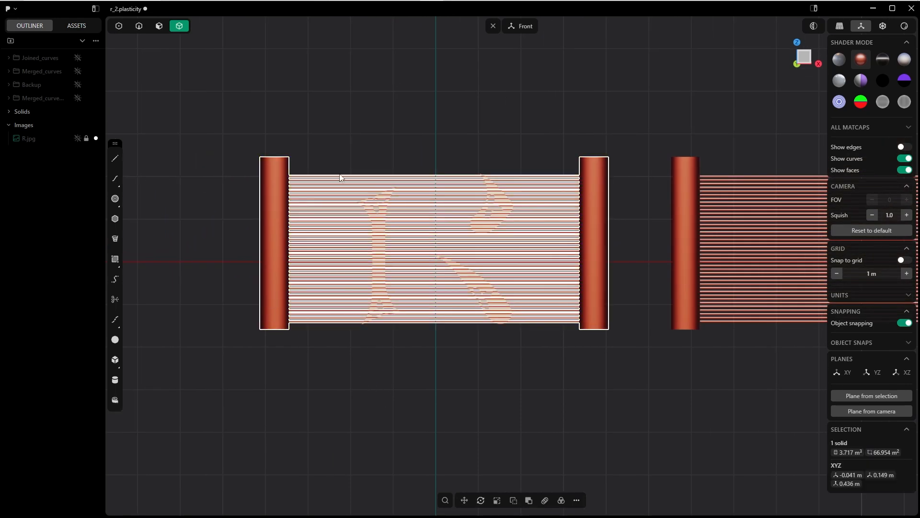
key(q)
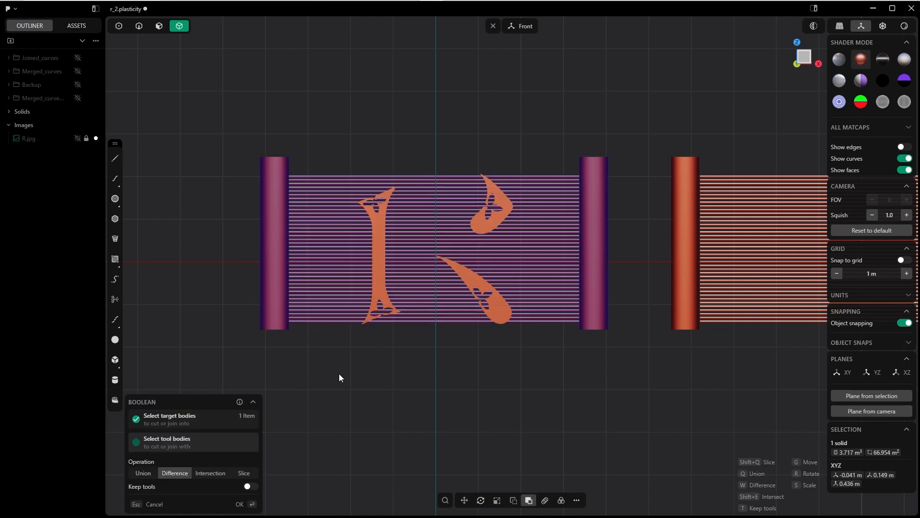
click(381, 293)
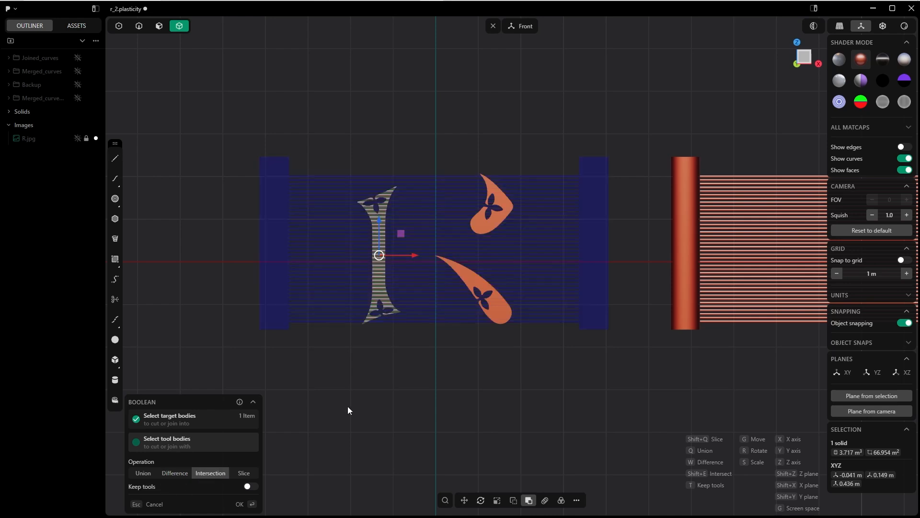
click(242, 504)
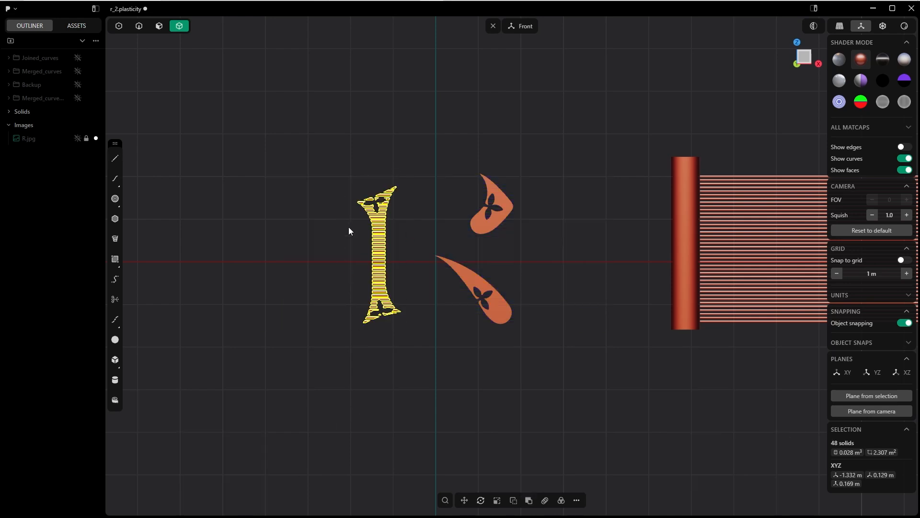
click(442, 323)
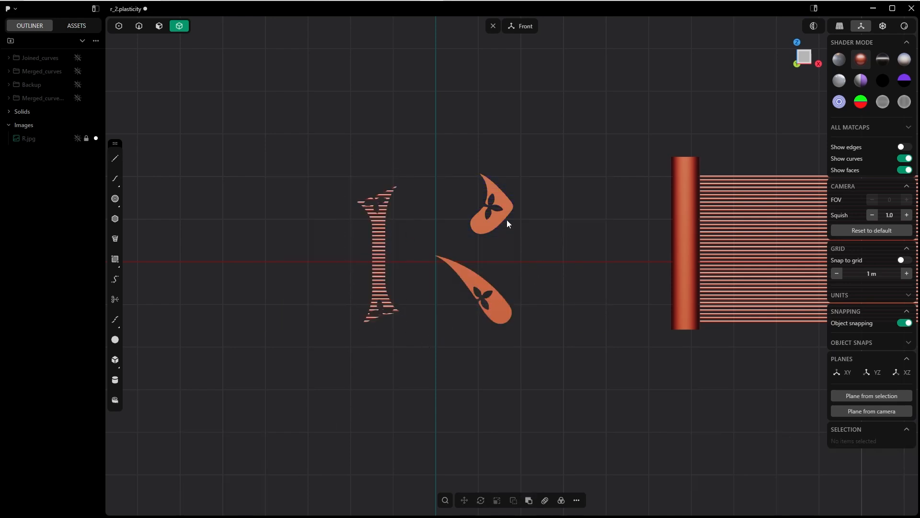
Duplicate the spare rod solid and move the copy back along X so it covers the bowl and leg insets.
click(694, 268)
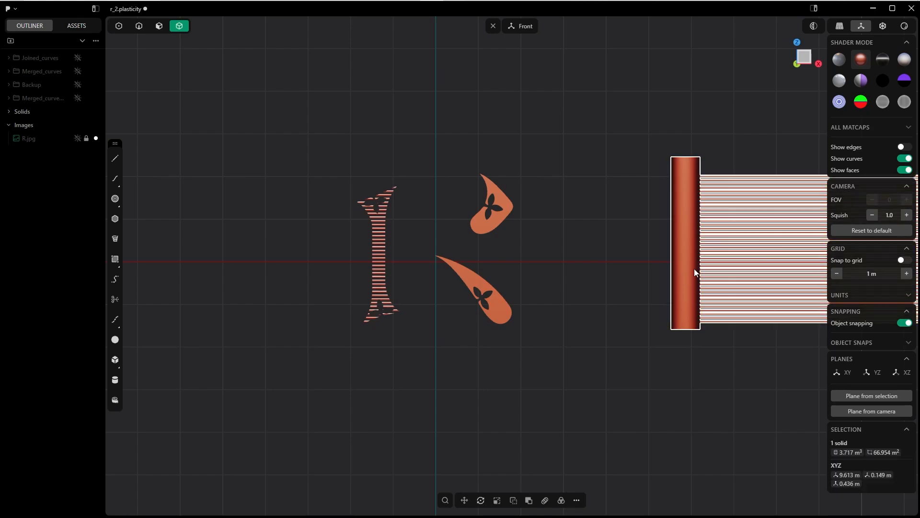
key(shift+d)
shift+middle_drag(709, 270, 551, 270)
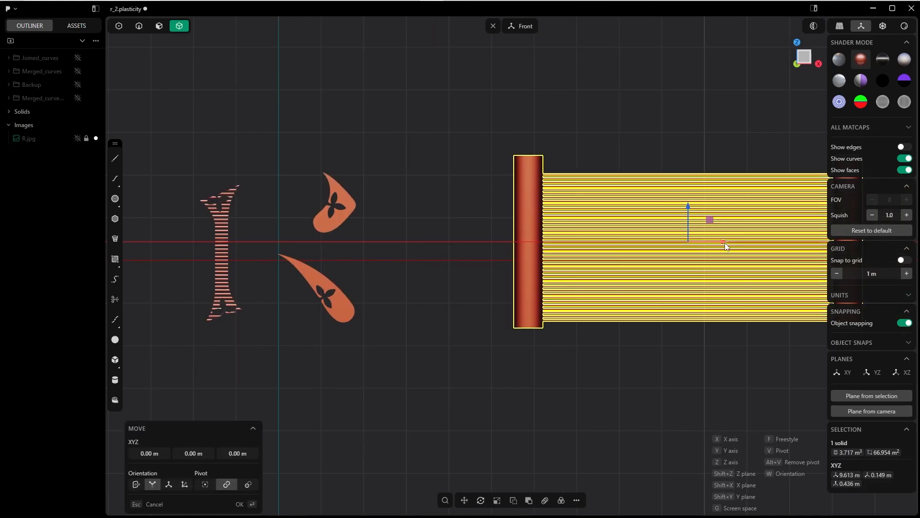
drag(724, 244, 328, 245)
click(245, 501)
Apply a Boolean Intersection between the copied rod solid and the bowl and leg insets, and clear the selection.
shift+middle_drag(290, 181, 358, 183)
middle_drag(397, 220, 389, 283)
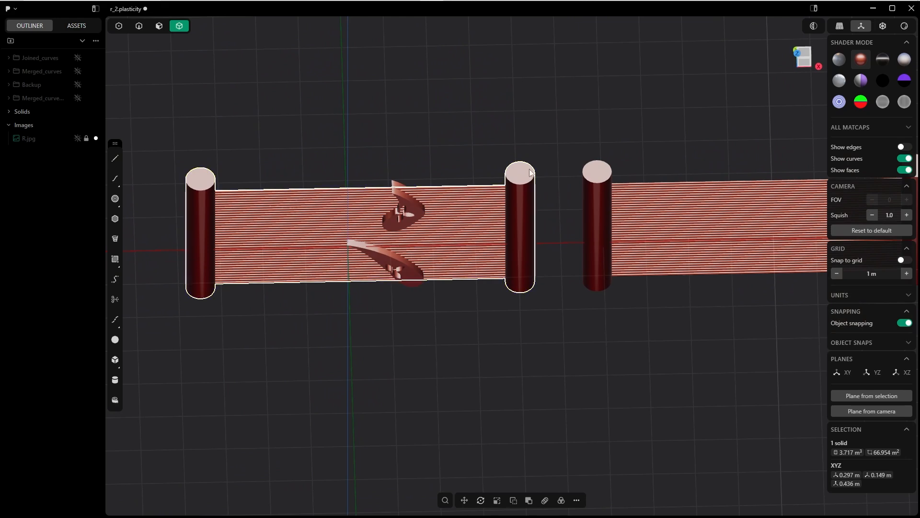
key(grave)
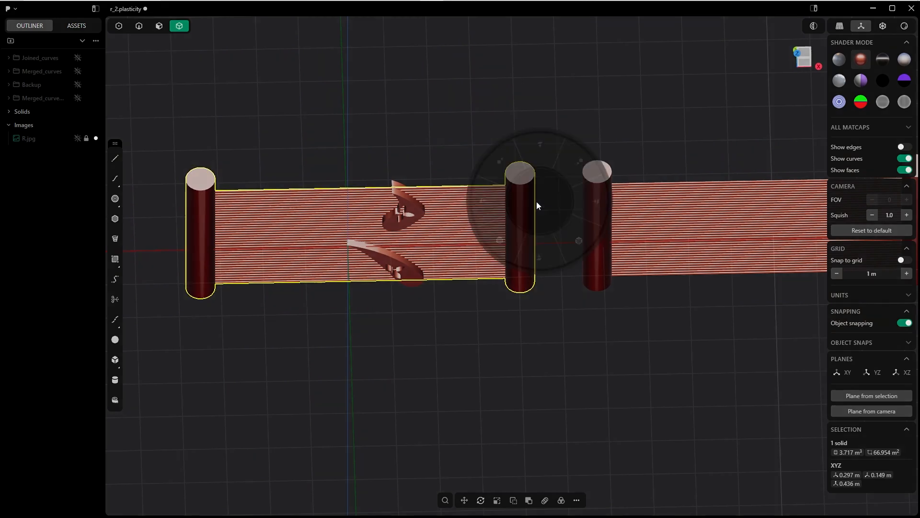
key(q)
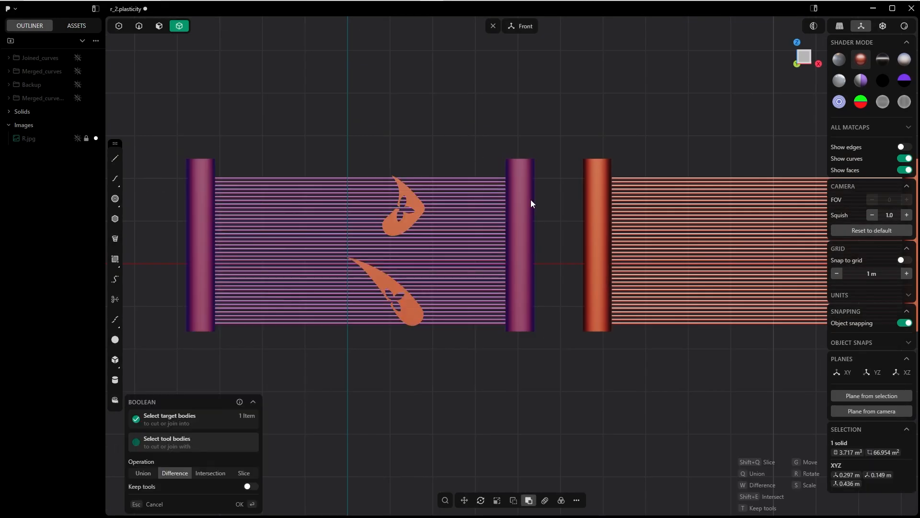
click(401, 233)
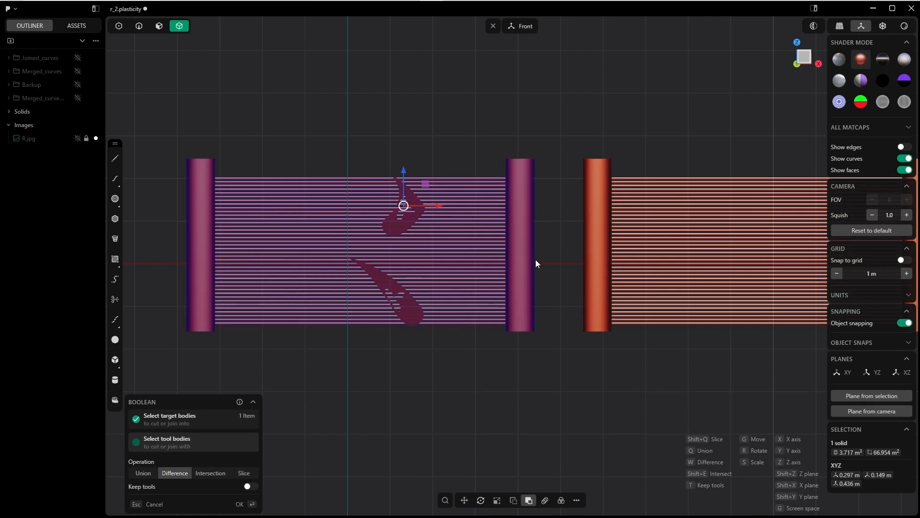
click(209, 476)
click(245, 505)
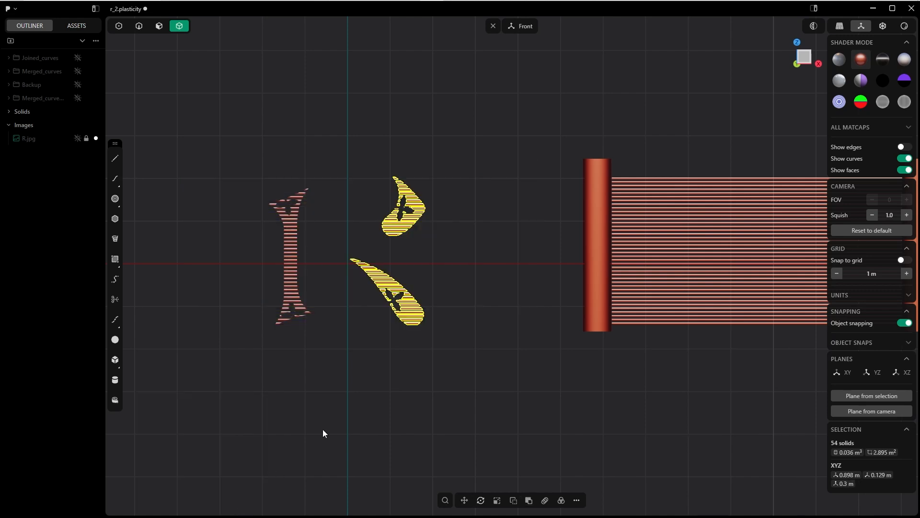
click(323, 429)
Delete the spare rod solid beside the trimmed ribs.
scroll(517, 244, down, 3)
click(576, 246)
key(Delete)
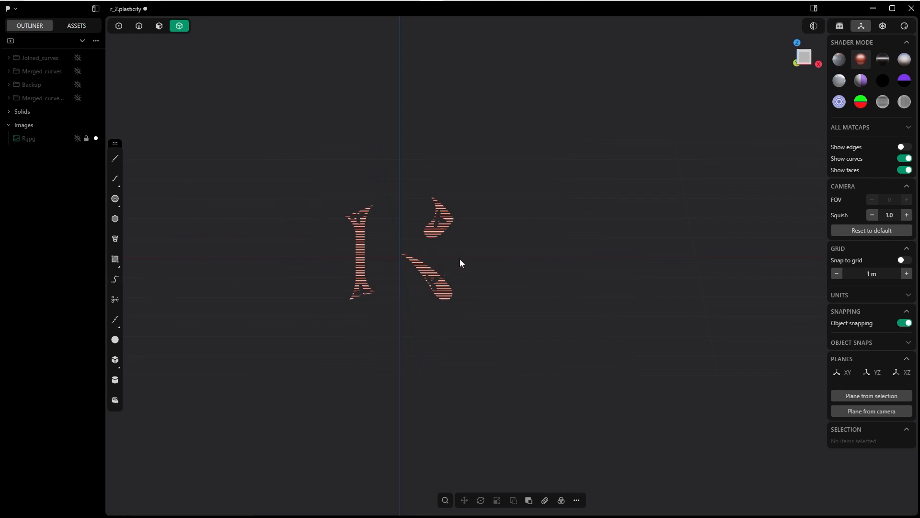
Unhide the letter body and its original insets and inspect the ribs in the stem, bowl and leg panels.
middle_drag(460, 263, 502, 242)
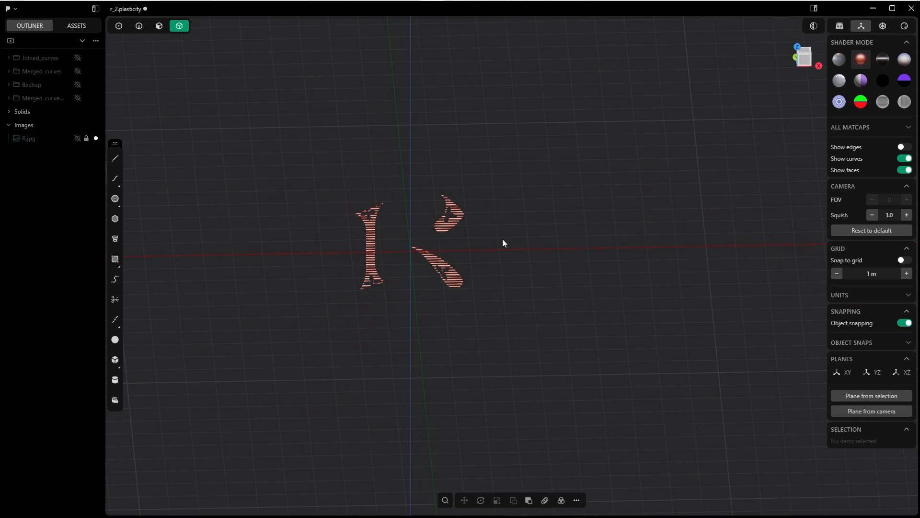
middle_drag(502, 242, 442, 206)
scroll(447, 225, up, 6)
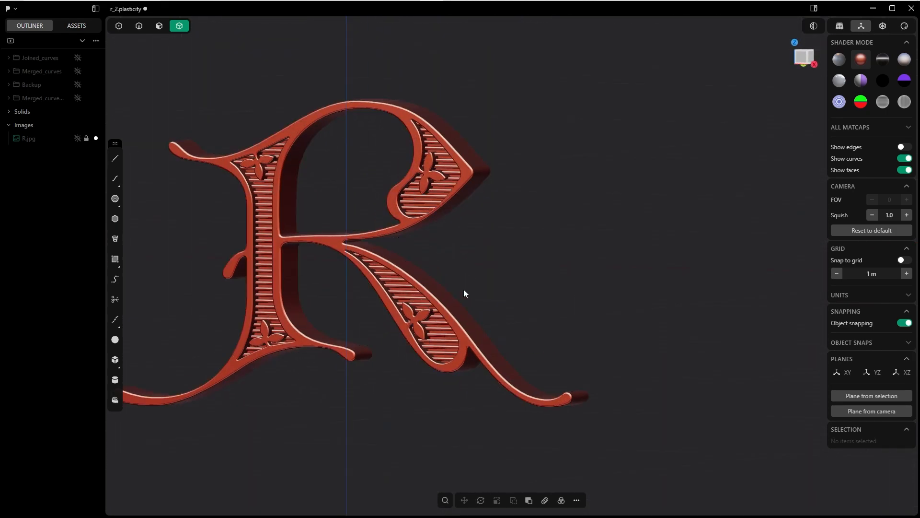
shift+middle_drag(464, 290, 604, 264)
scroll(508, 330, up, 2)
middle_drag(602, 337, 638, 266)
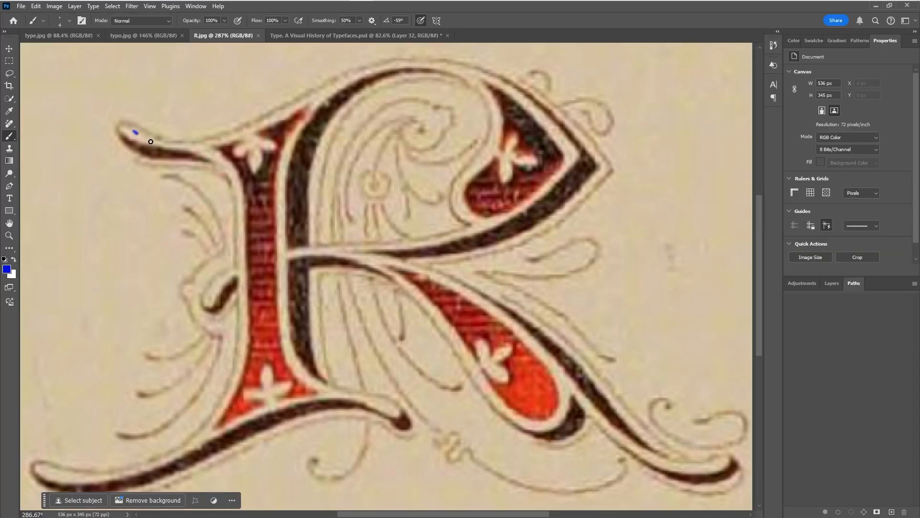
Switch to Photoshop and paint a blue brush stroke on R.jpg along the letter's upper-left serif and the outer side of its stem.
drag(233, 174, 244, 226)
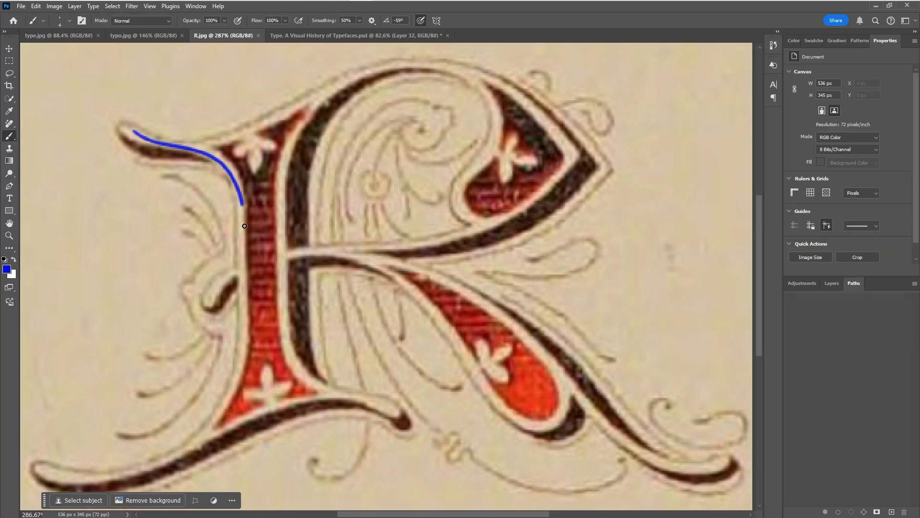
mouse_move(246, 287)
mouse_down()
mouse_move(240, 271)
mouse_move(212, 293)
mouse_up()
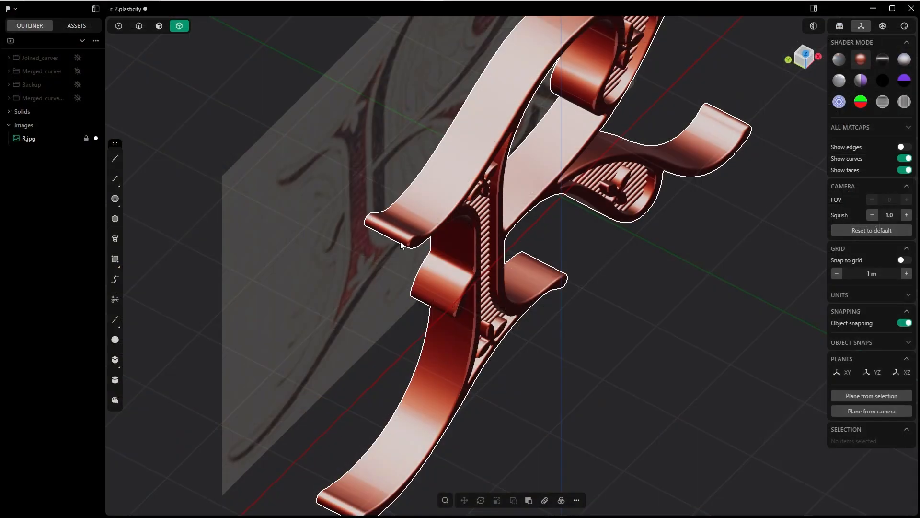
In Plasticity's Top view, draw a straight line about 9.04 m long along X, lengthwise across the letter's thickness and past both ends.
scroll(416, 270, up, 5)
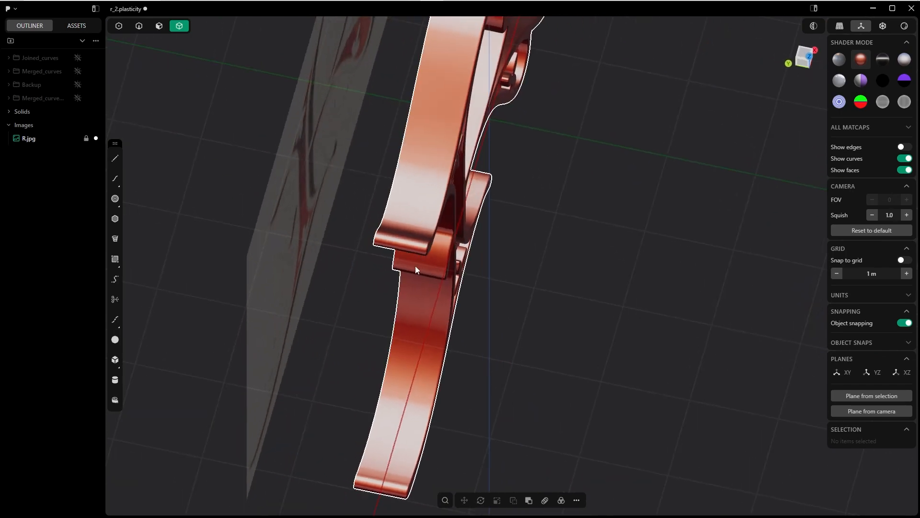
scroll(416, 208, down, 3)
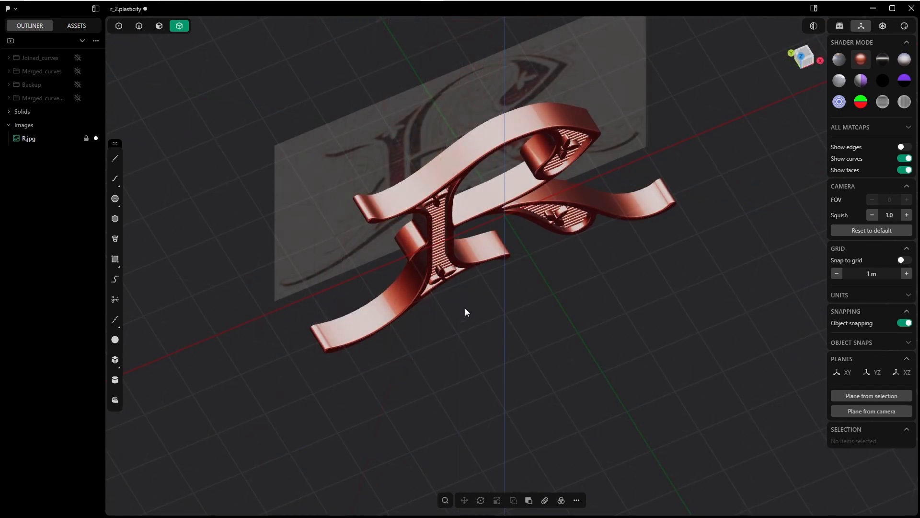
key(KP_7)
key(shift+a)
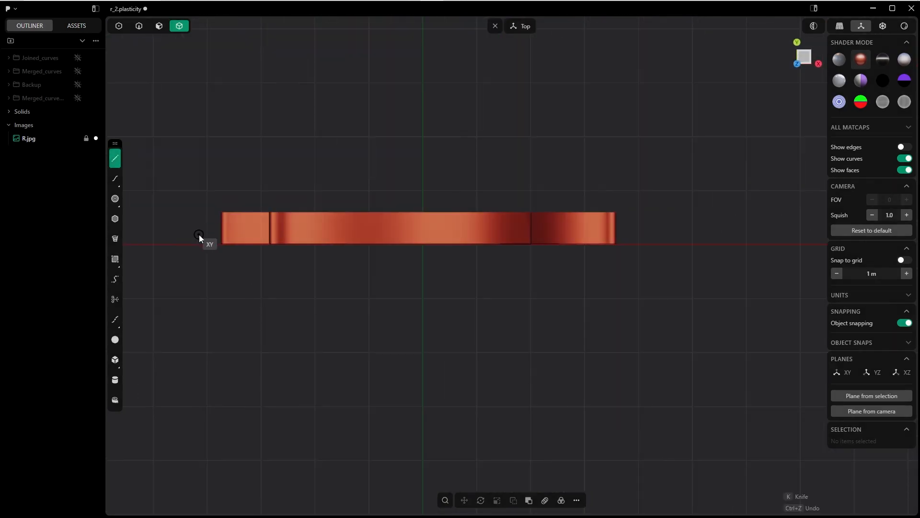
click(200, 237)
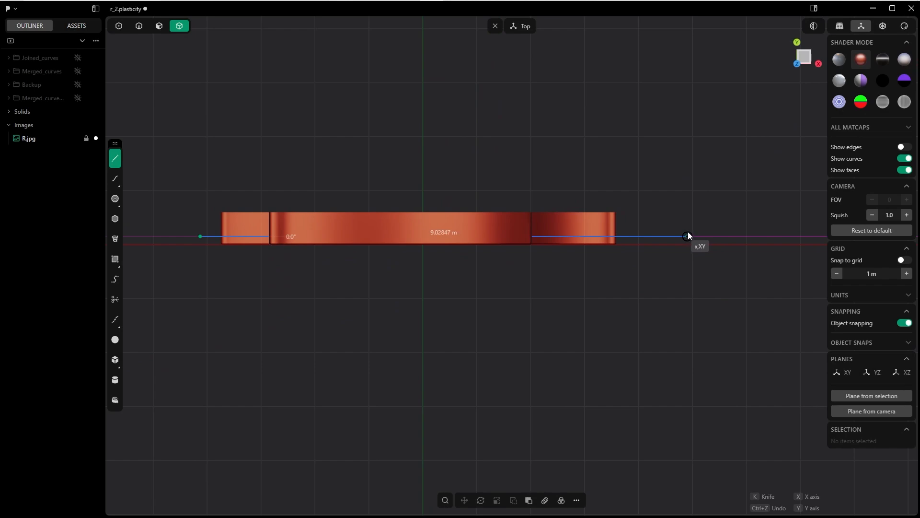
click(688, 236)
Move the straight line about 3.03 m up along Z so it sits above the letter.
middle_drag(610, 308, 447, 191)
key(Tab)
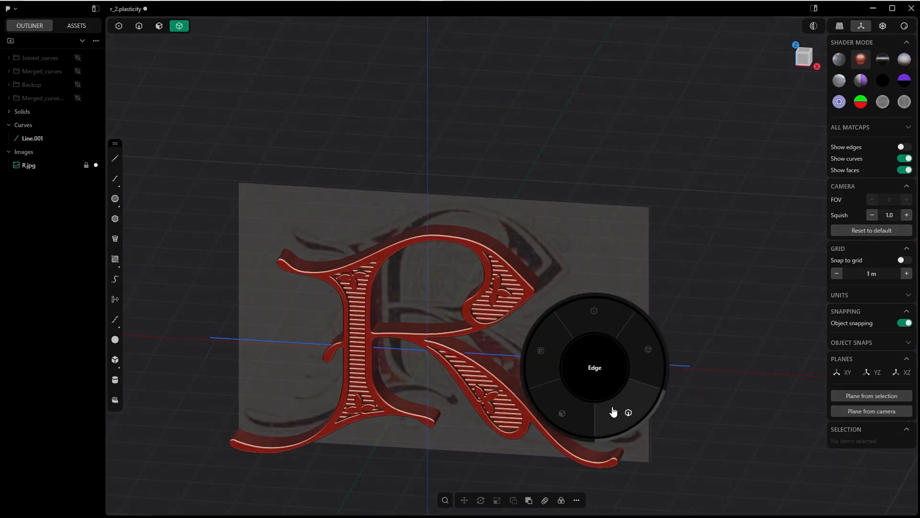
click(612, 410)
click(606, 373)
key(g)
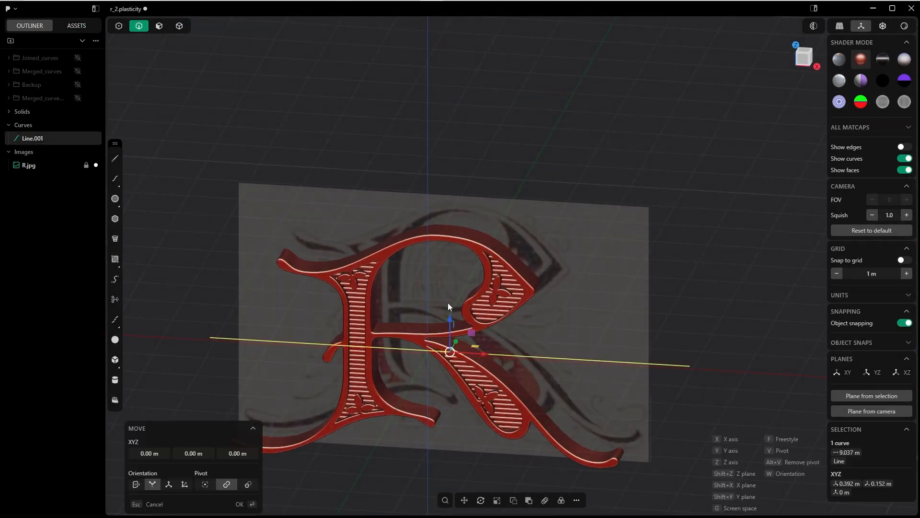
drag(448, 303, 449, 194)
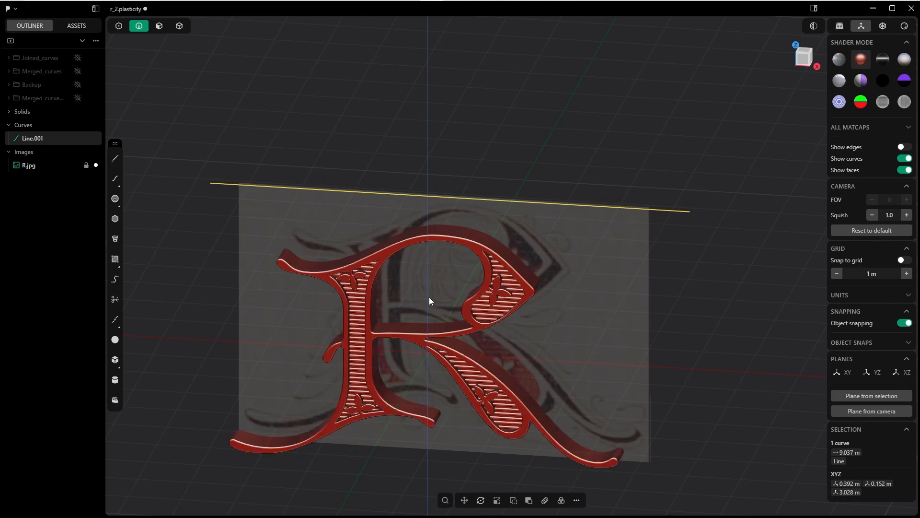
In Top view, cut the letter body with the straight line as the cutter.
mouse_move(429, 297)
middle_down()
mouse_move(453, 307)
mouse_move(465, 418)
middle_up()
key(KP_7)
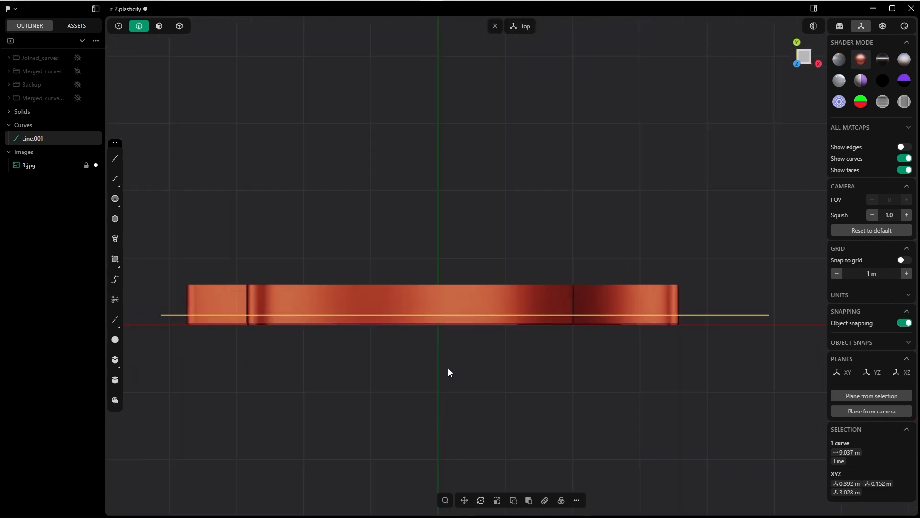
key(1)
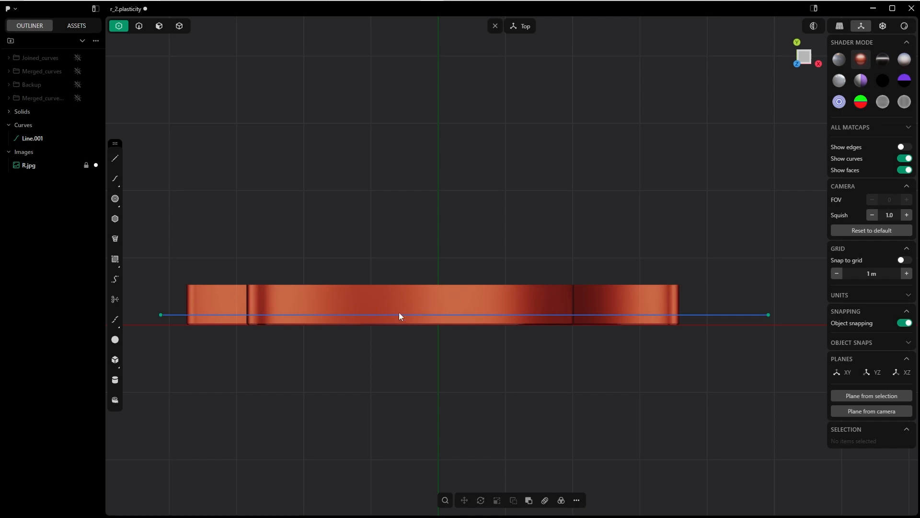
key(4)
click(455, 313)
key(alt+c)
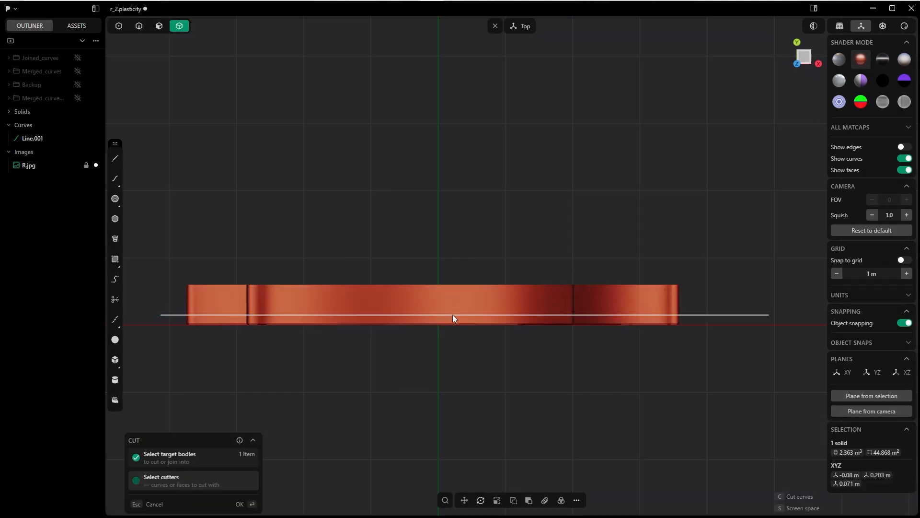
click(169, 318)
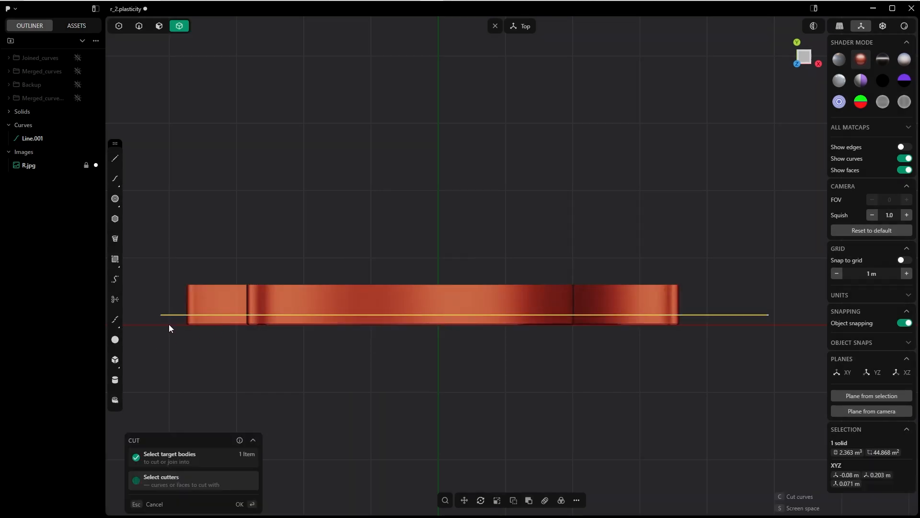
click(240, 507)
Turn on edge display to inspect where the letter body is split, and undo the cut.
middle_drag(367, 389, 437, 314)
shift+middle_drag(437, 314, 484, 252)
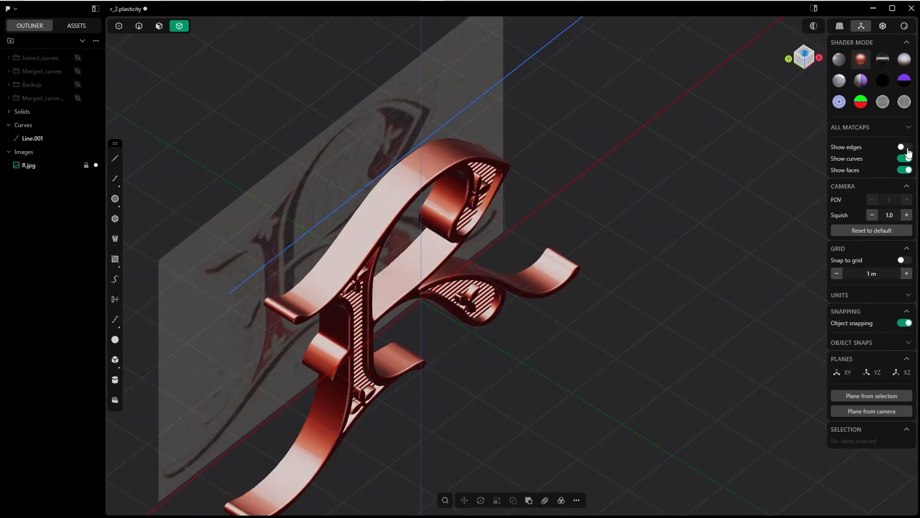
click(905, 148)
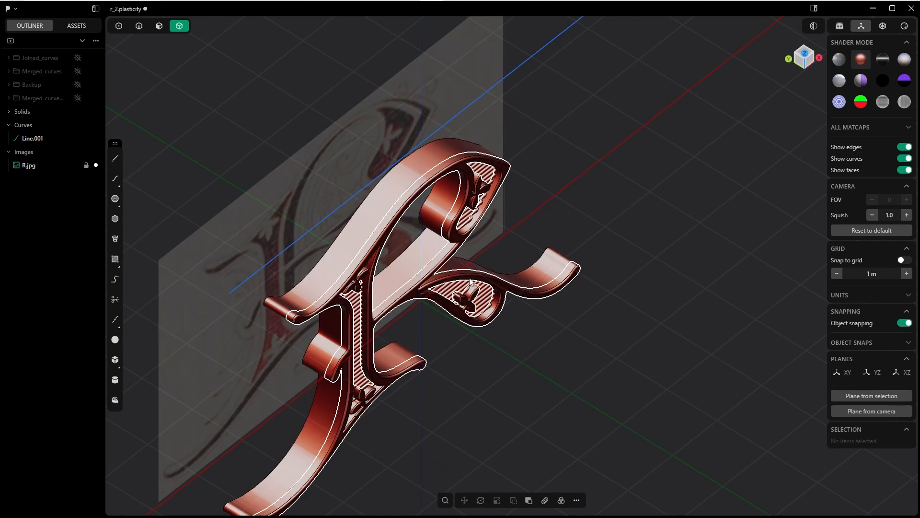
middle_drag(469, 282, 271, 244)
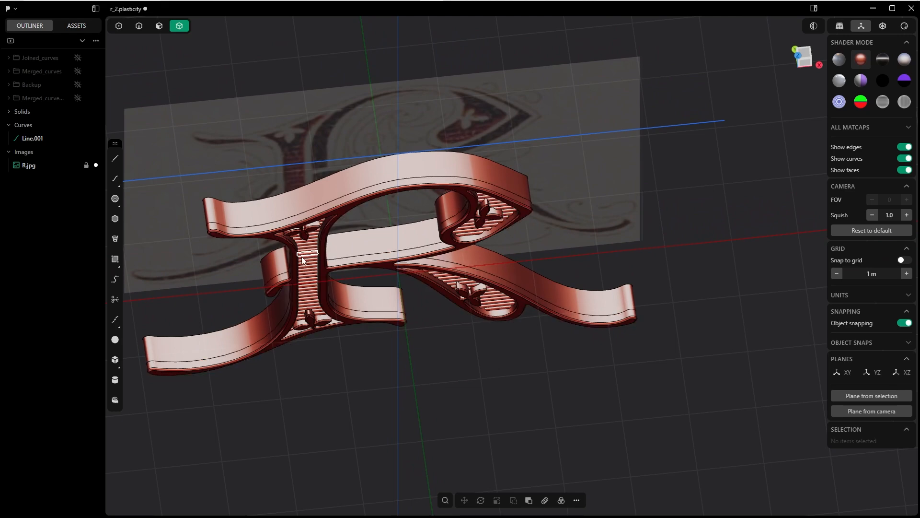
key(ctrl+a)
ctrl+click(312, 162)
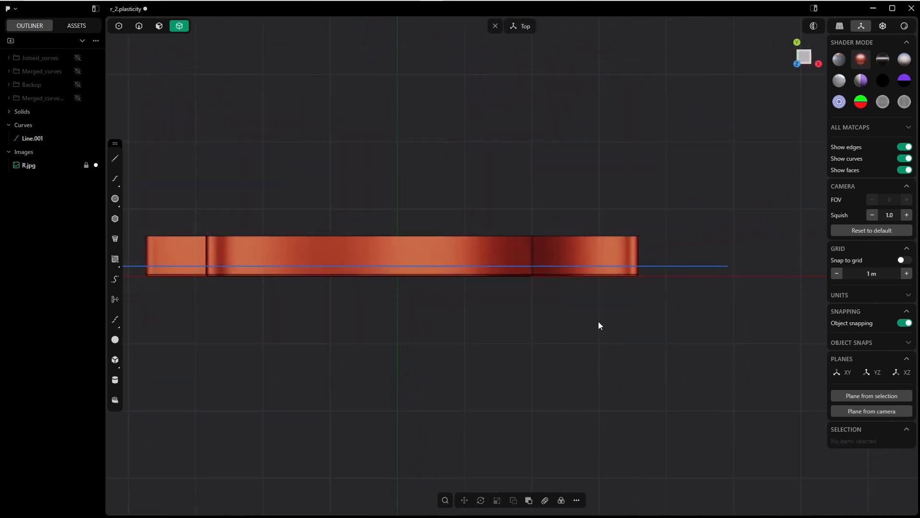
Move the straight line toward -Y by about 0.09 m and a further 0.03 m, close to the letter's front face.
key(Tab)
click(671, 266)
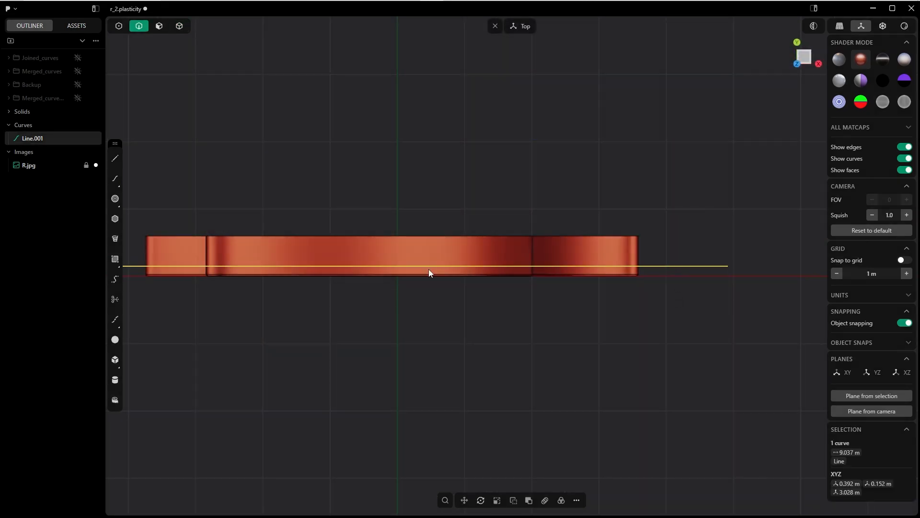
key(g)
drag(427, 228, 428, 234)
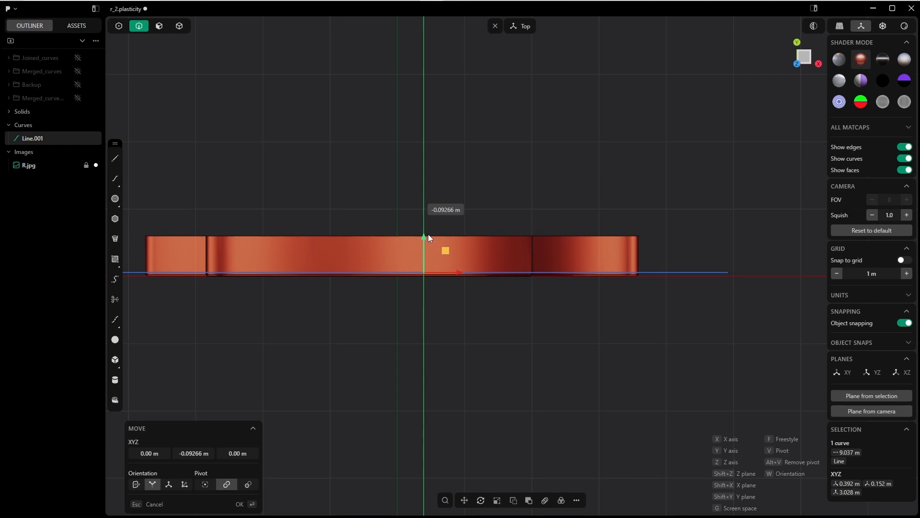
shift+middle_drag(425, 253, 470, 249)
scroll(272, 211, up, 8)
key(y)
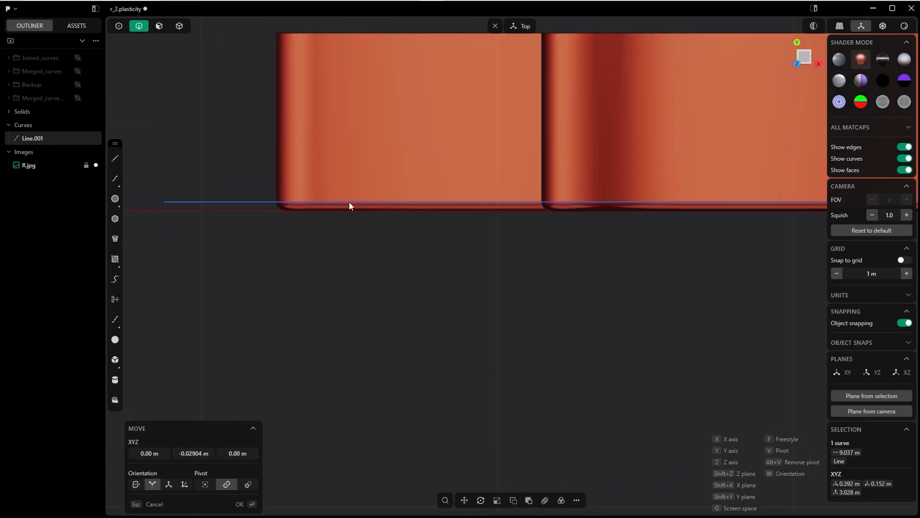
scroll(349, 202, down, 3)
middle_drag(421, 200, 480, 278)
Cut the letter body with the repositioned line to separate a thin front slice, and inspect the split from the front.
click(435, 217)
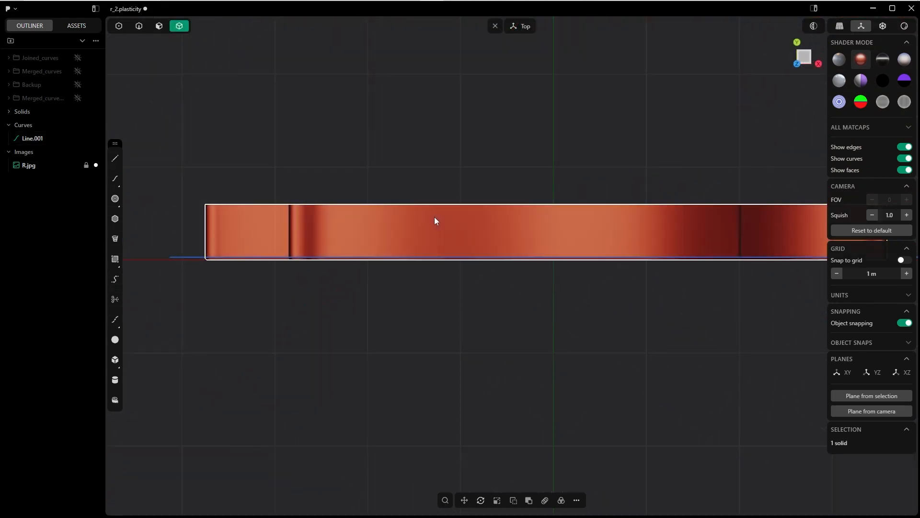
key(c)
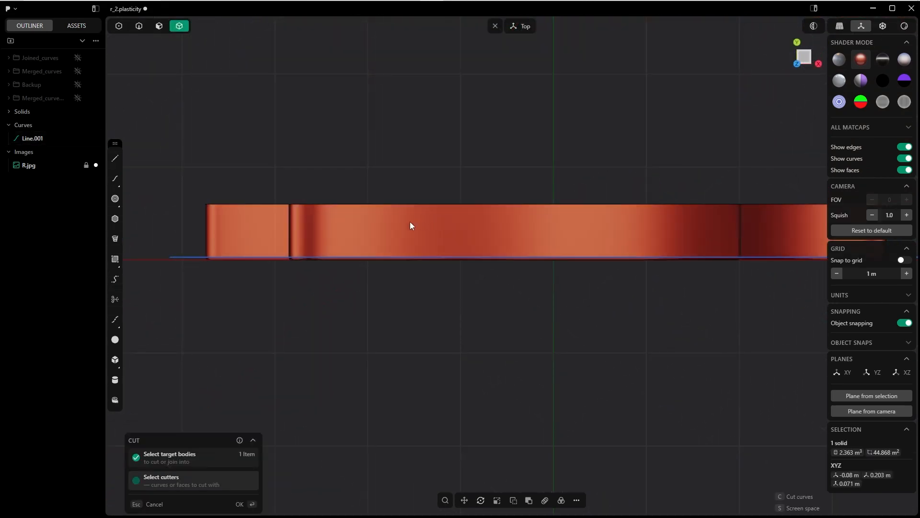
click(182, 258)
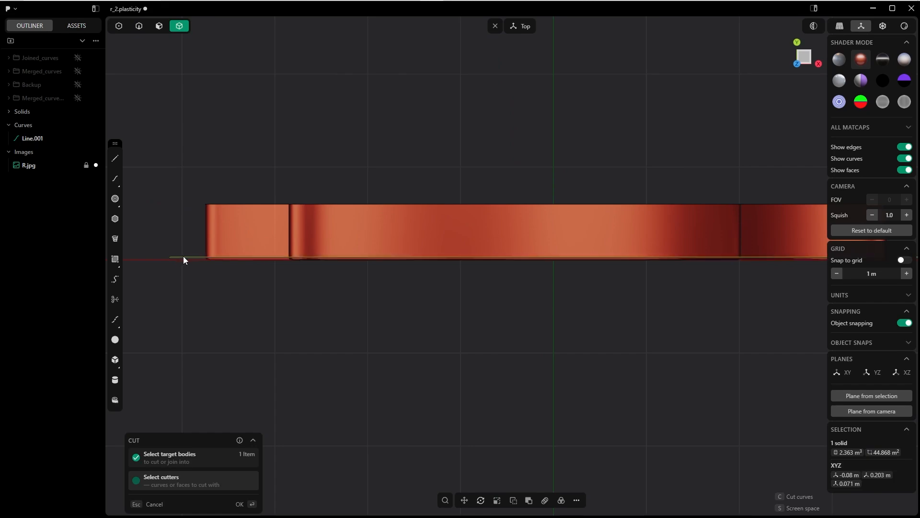
click(241, 504)
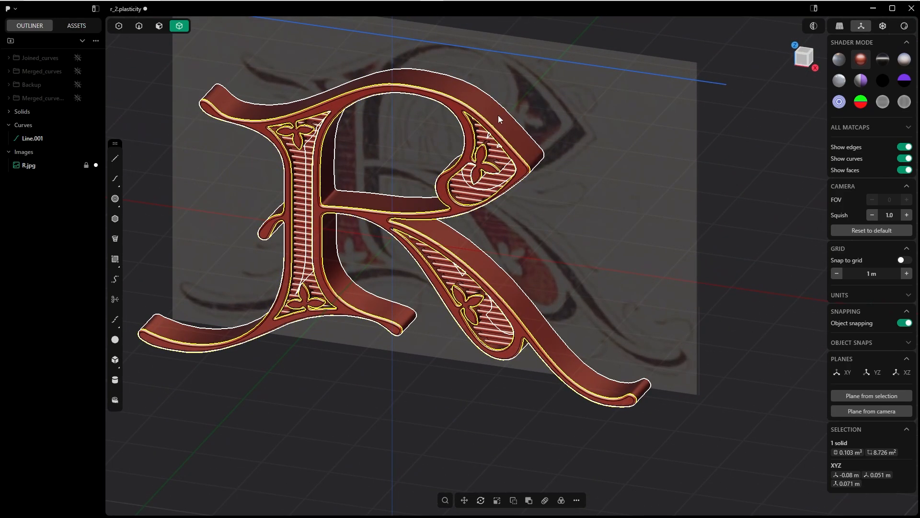
middle_drag(499, 120, 428, 154)
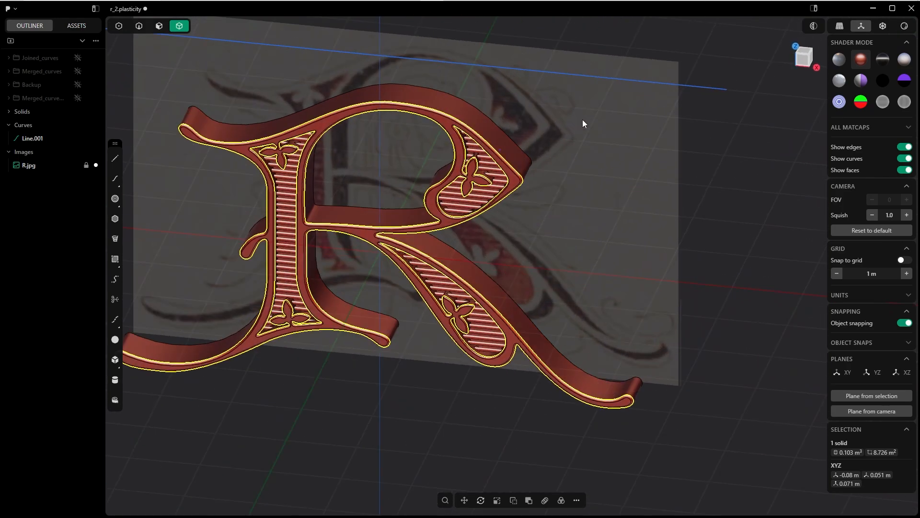
middle_drag(583, 123, 491, 155)
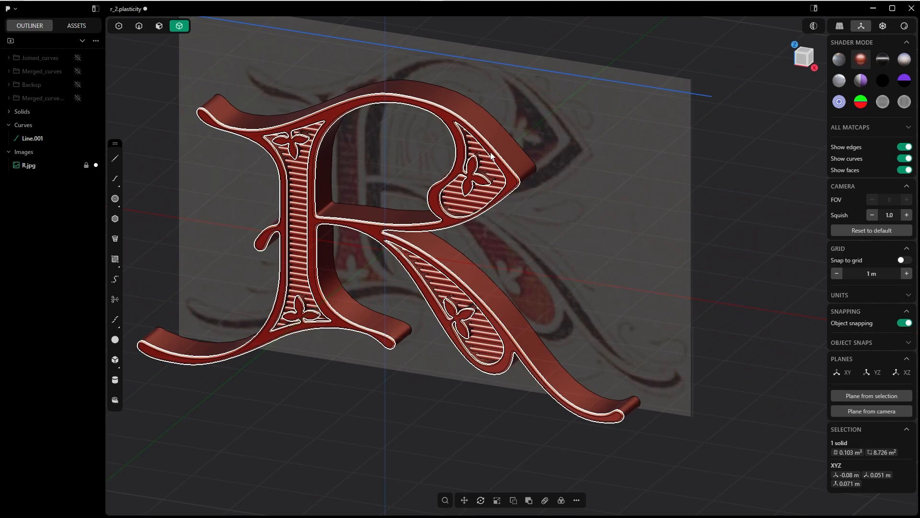
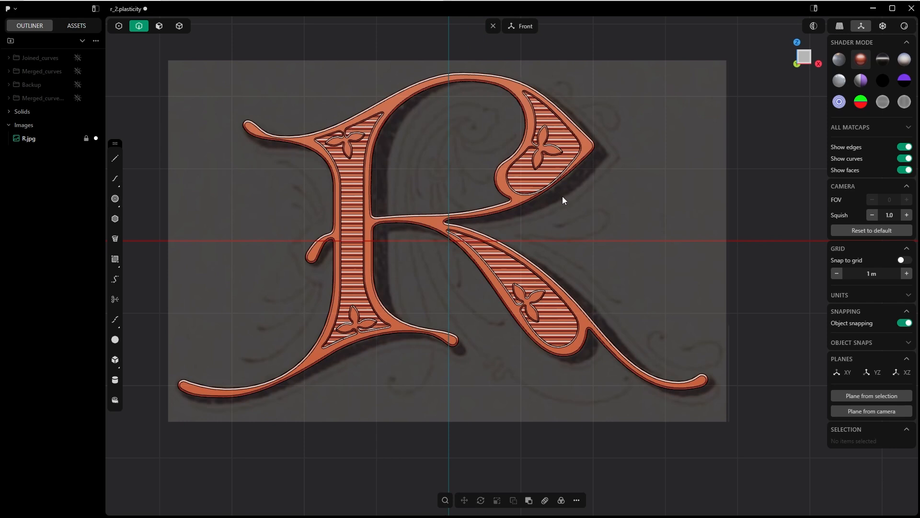
In Front view, draw a four-point curve beneath the lower swash, from its left tip to the stem's right foot.
click(115, 182)
click(187, 404)
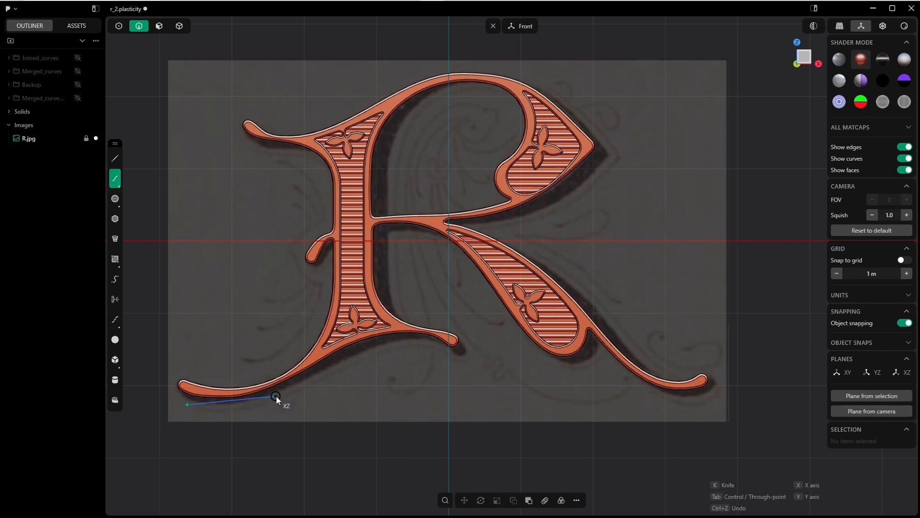
click(280, 396)
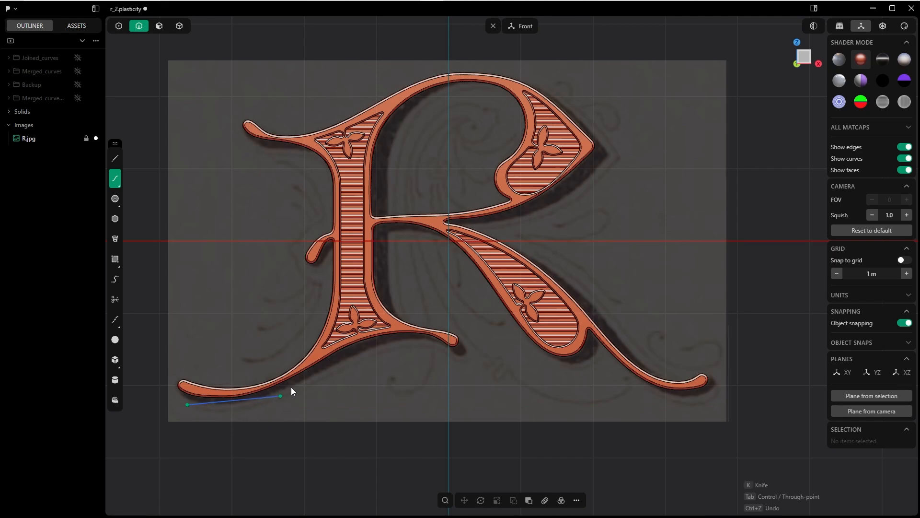
click(369, 346)
click(456, 355)
key(g)
key(Escape)
Move the curve's lower control point, the one beside the stem and its right endpoint to refine the curve beneath the swash.
scroll(197, 407, up, 5)
key(1)
click(344, 459)
key(g)
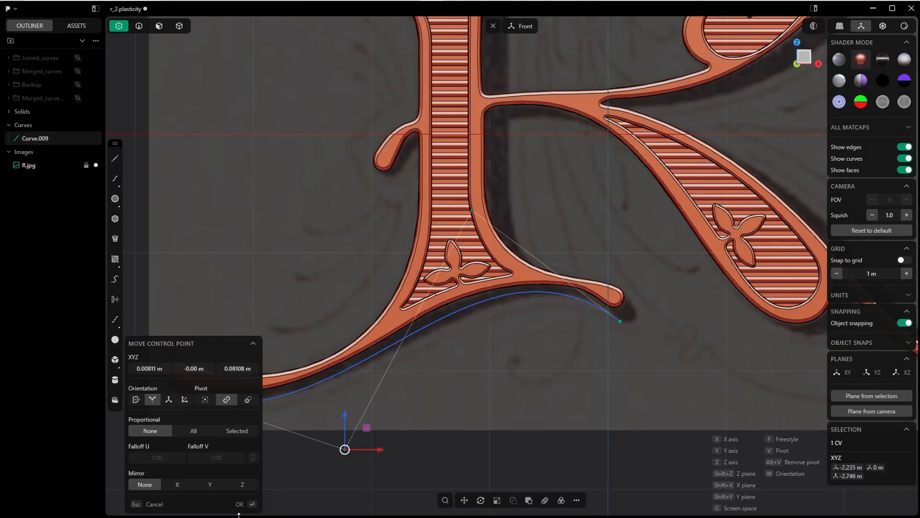
key(Return)
drag(487, 191, 482, 195)
key(Return)
drag(634, 302, 627, 298)
key(Return)
Draw a hooked five-point curve starting on the swash curve near its right end and curling below the foot along the reference scroll.
key(2)
scroll(642, 288, up, 3)
shift+middle_drag(624, 263, 606, 272)
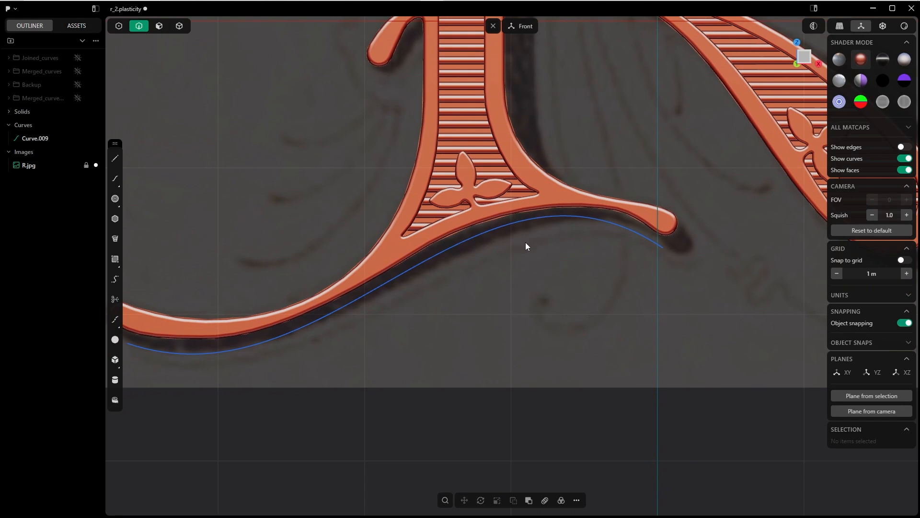
click(116, 185)
scroll(597, 328, up, 2)
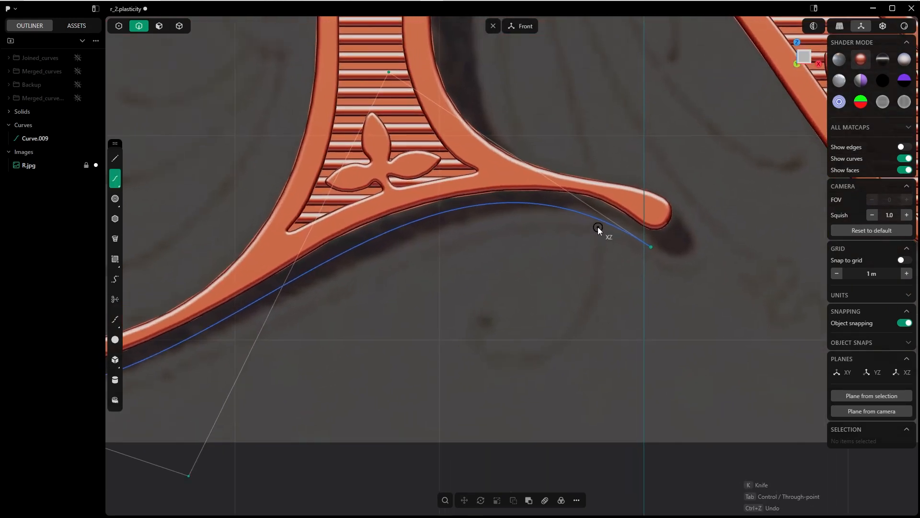
click(597, 226)
click(580, 332)
click(482, 356)
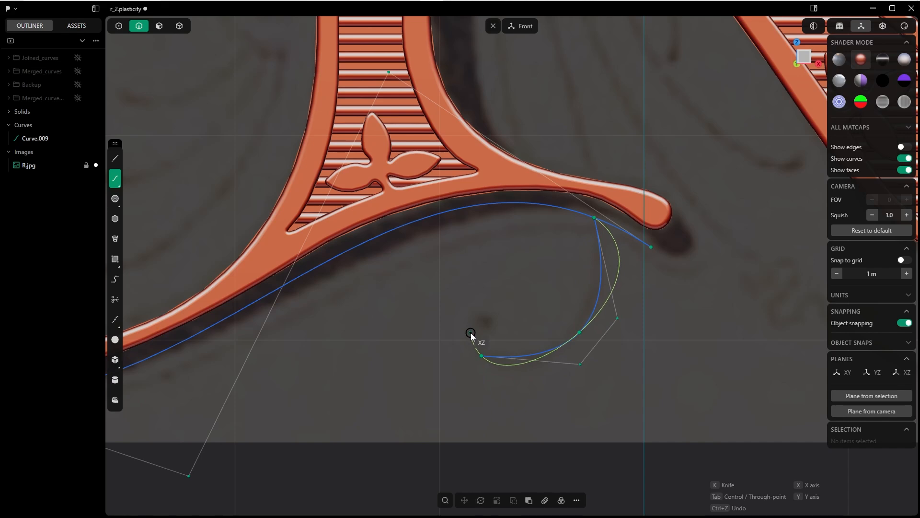
click(471, 333)
click(483, 317)
right_click(462, 304)
click(462, 304)
scroll(541, 319, up, 1)
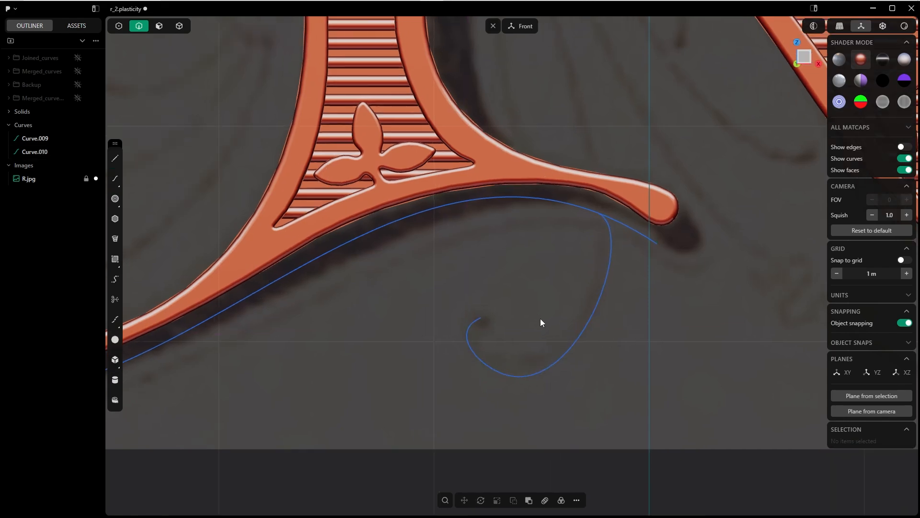
Raise the hooked curve's lowest control point about 0.12 m and shift the control point beside its curled tip about 0.04 m to the right.
scroll(540, 319, up, 2)
right_drag(600, 304, 553, 274)
key(Tab)
click(548, 223)
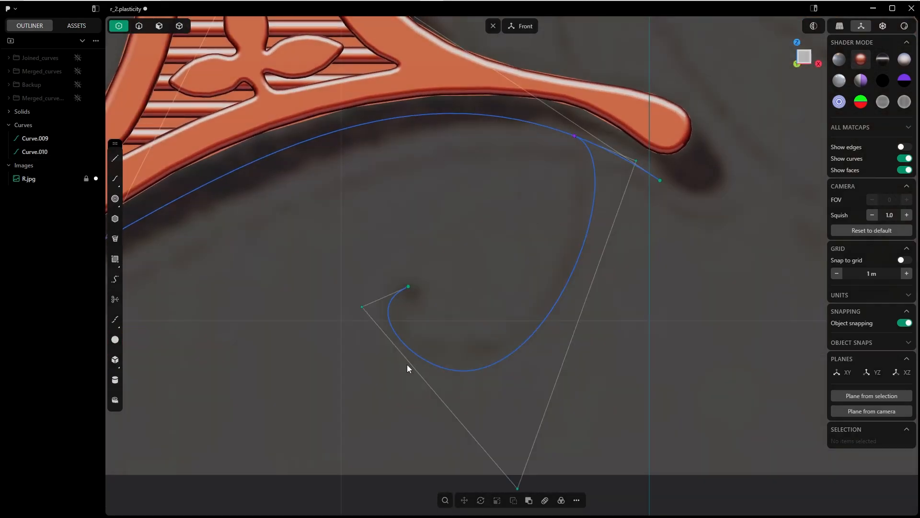
right_drag(407, 365, 411, 284)
click(522, 408)
key(g)
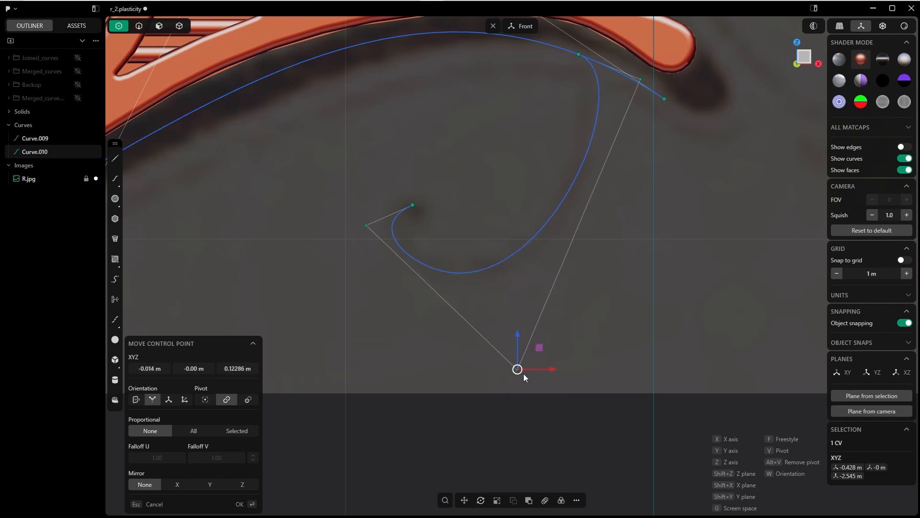
click(525, 372)
click(239, 504)
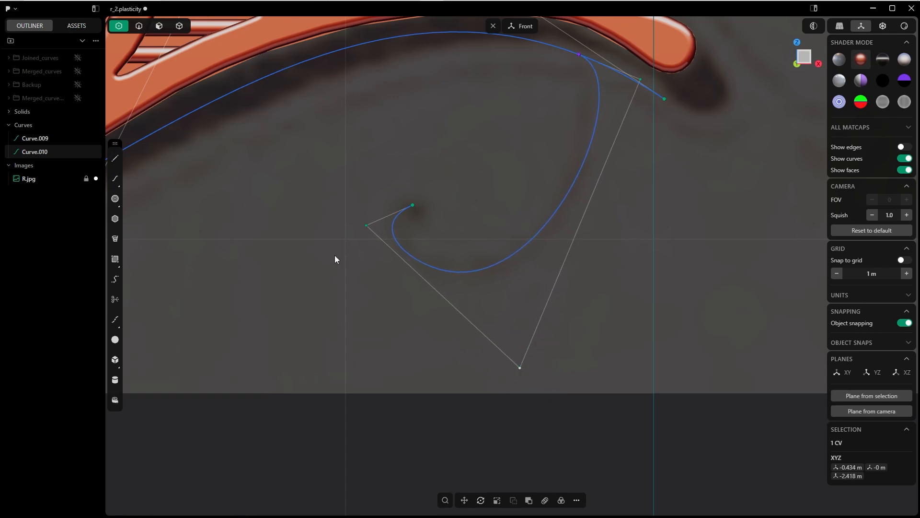
key(g)
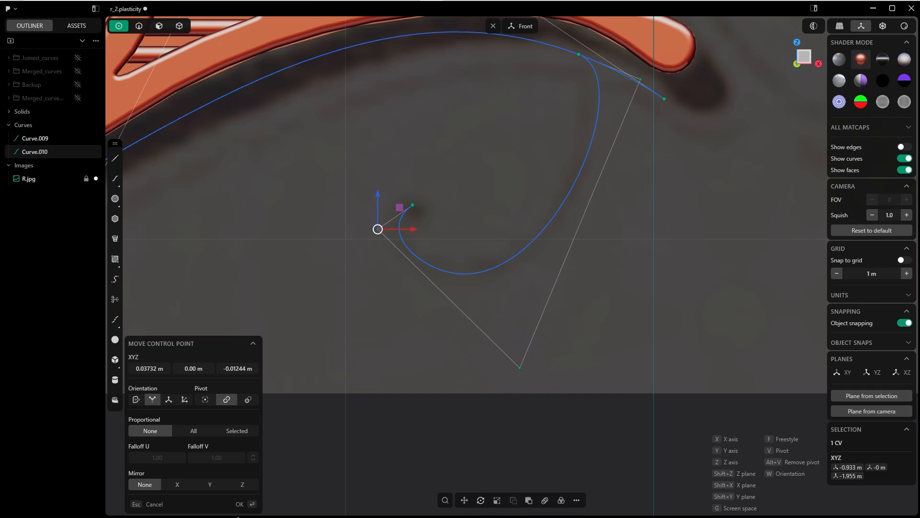
click(244, 502)
Move the hooked curve's upper control point about 0.11 m left and its lowest control point about 0.05 m right.
shift+middle_drag(593, 110, 545, 186)
click(592, 155)
key(g)
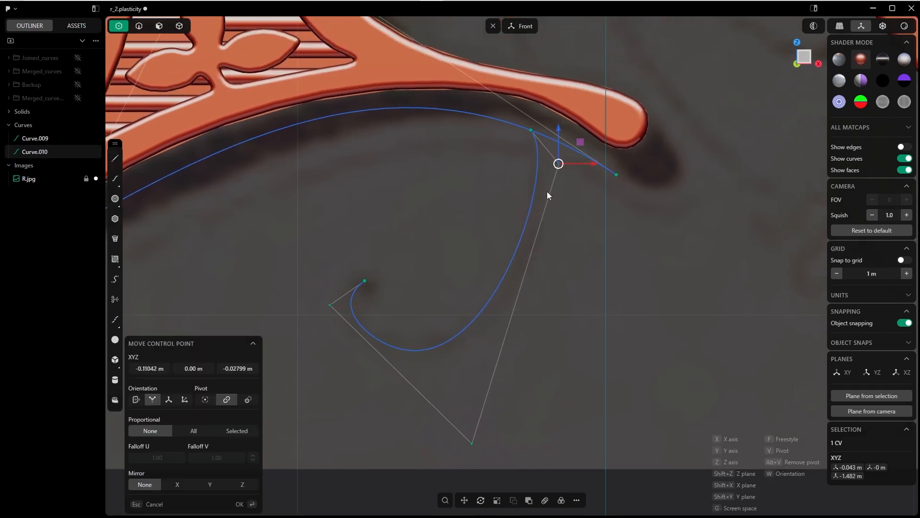
click(240, 505)
shift+middle_drag(390, 348, 409, 290)
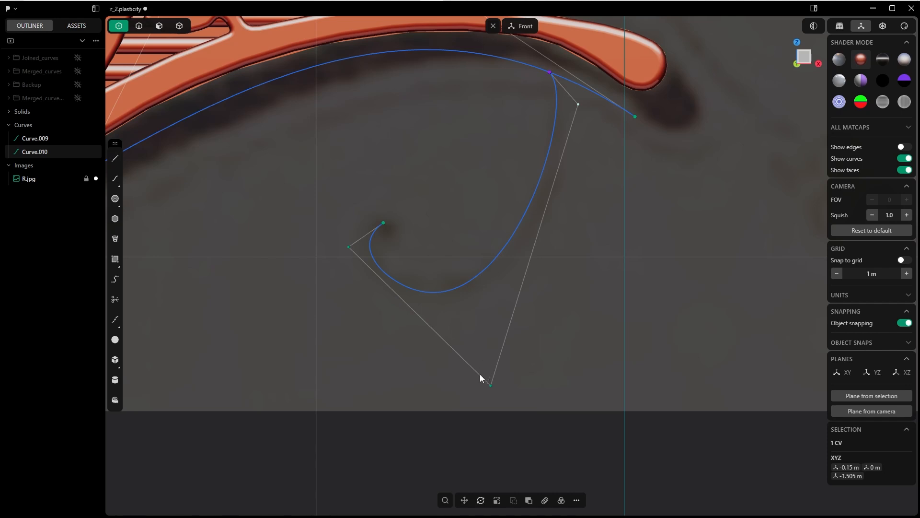
drag(508, 400, 501, 392)
key(g)
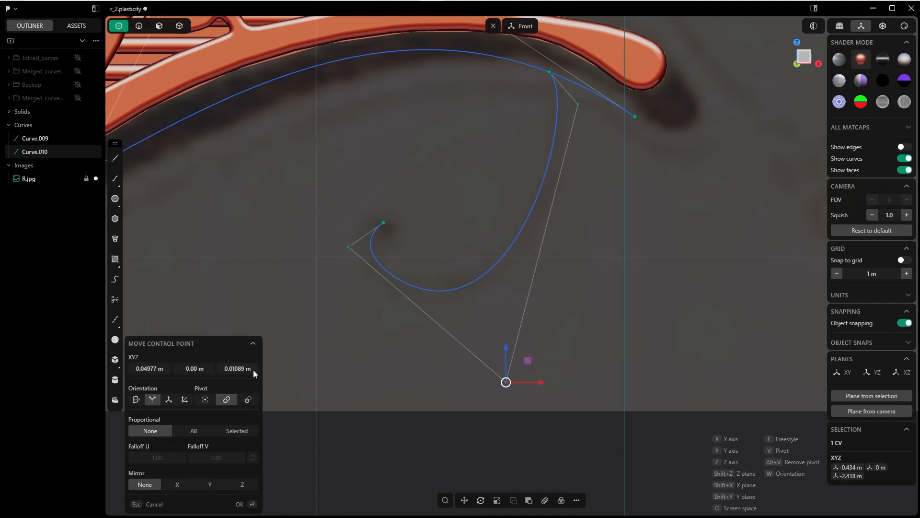
click(240, 504)
Fine-tune the control point beside the hook's tip and raise the lowest control point slightly up and to the right.
drag(327, 226, 355, 282)
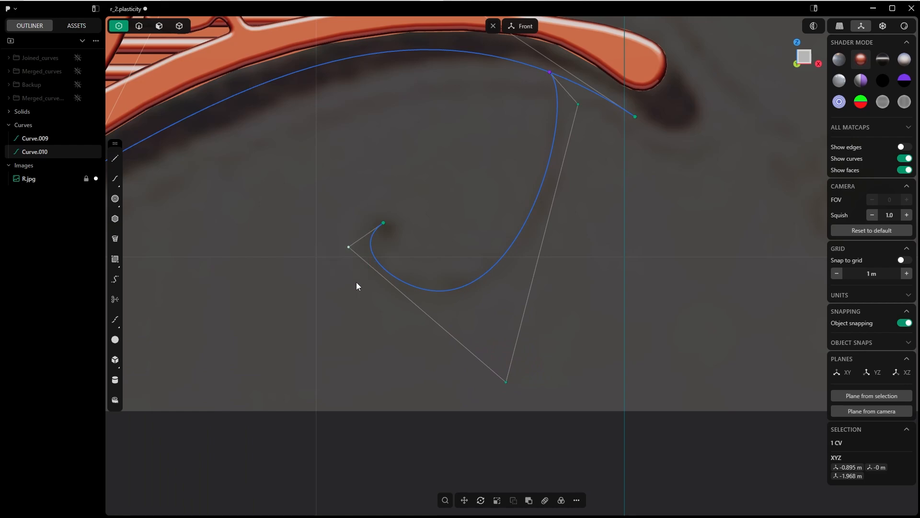
key(g)
scroll(361, 286, down, 3)
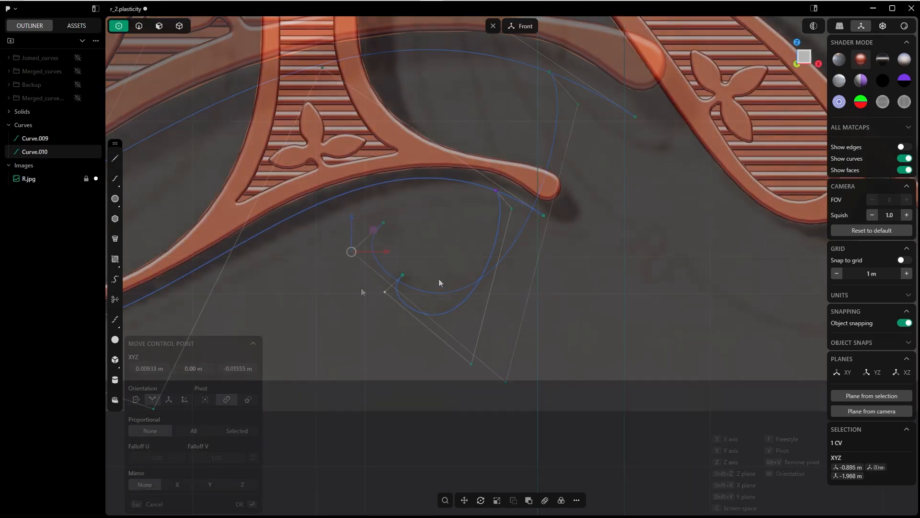
click(361, 287)
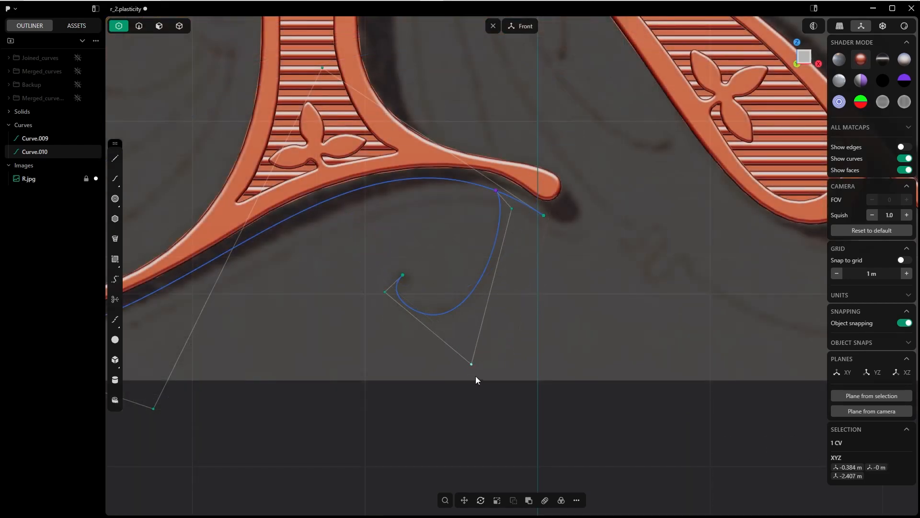
key(g)
click(243, 501)
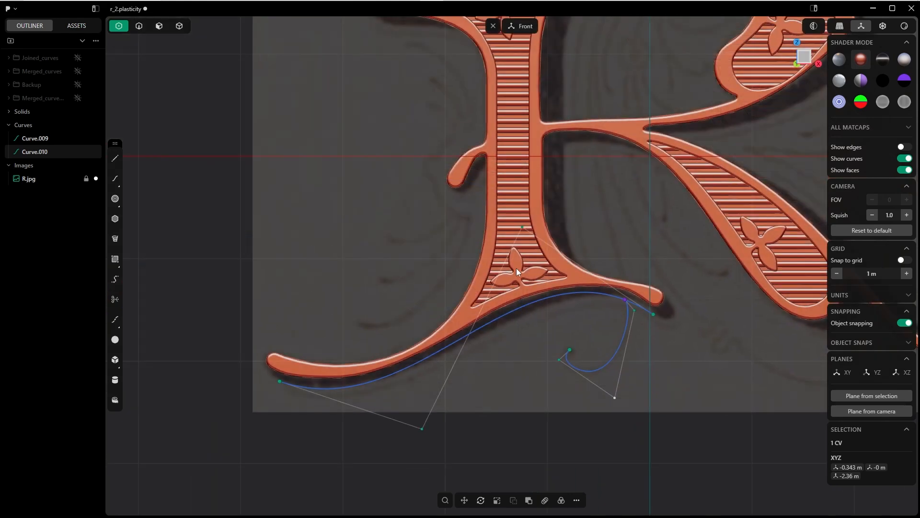
Rotate the outermost curve of the upper fan left of the stem, above the small side spur.
scroll(519, 292, up, 5)
shift+middle_drag(524, 309, 509, 312)
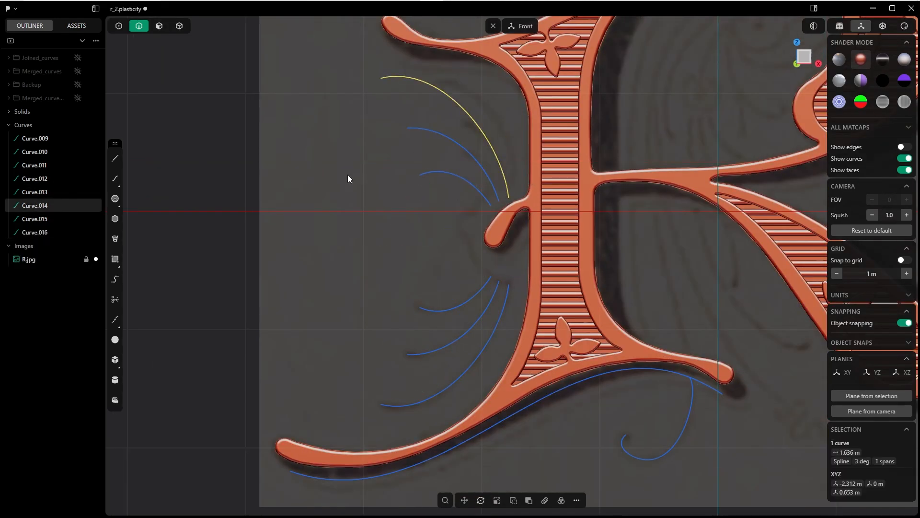
key(r)
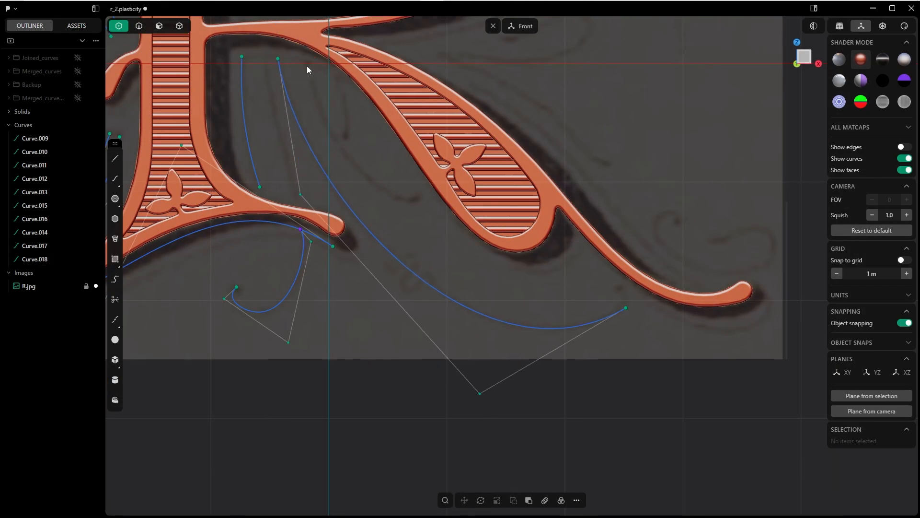
Draw a four-point curve from just below the crossbar down toward the ribbed leg, and adjust its control points to the reference.
click(306, 64)
click(325, 195)
key(g)
click(339, 157)
click(309, 118)
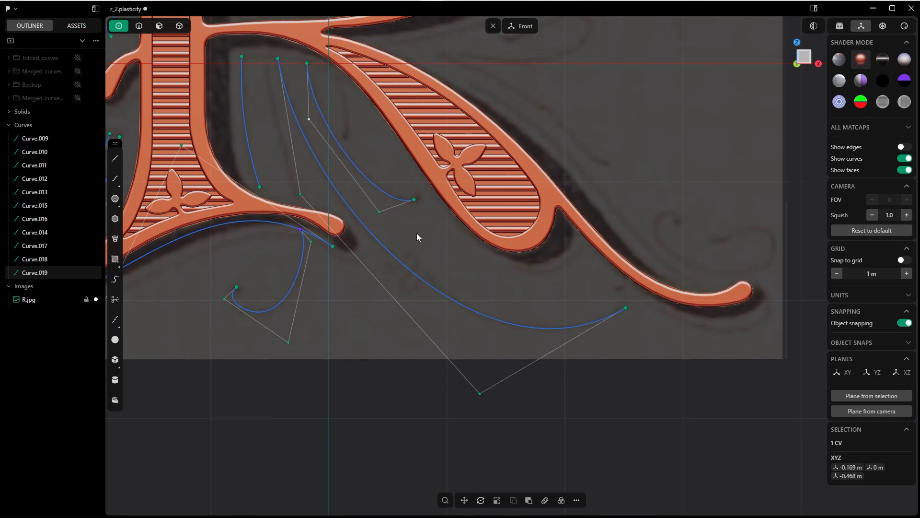
Duplicate the short curve beside the stem, rotate the copy into the gap before the long sweeping curve, and adjust its control points.
key(Tab)
click(245, 110)
key(shift+d)
key(r)
key(Tab)
key(g)
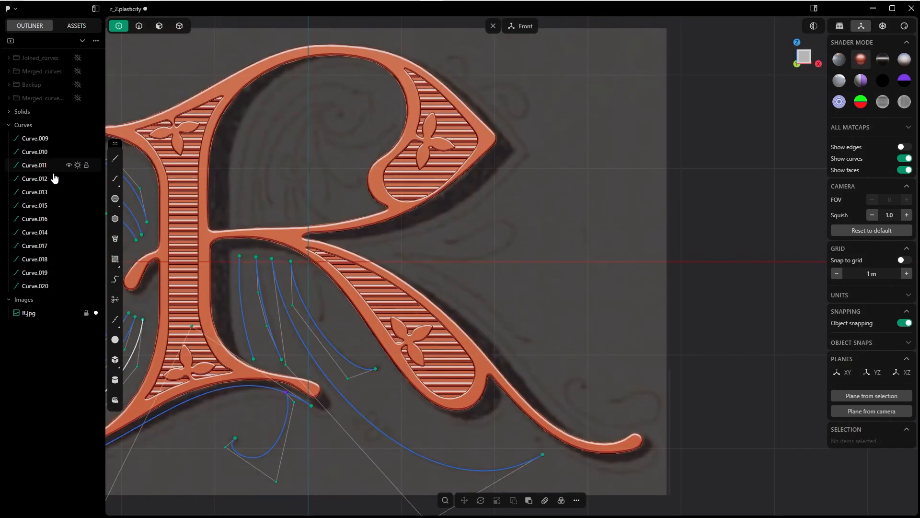
Draw a four-point curve beneath the bowl's lower edge, ending just outside its pointed tip, and adjust its control points.
click(116, 178)
click(358, 243)
click(473, 226)
click(540, 166)
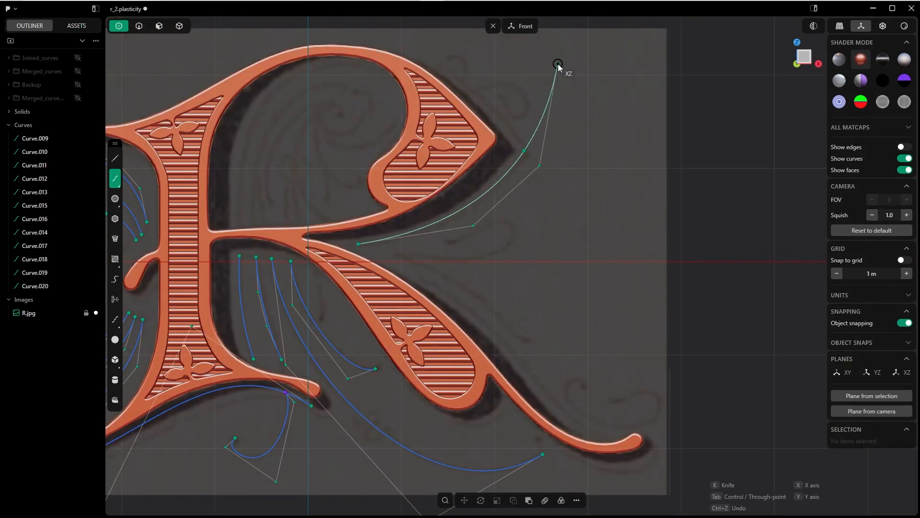
click(550, 49)
key(Return)
shift+middle_drag(570, 75, 602, 170)
click(584, 144)
key(g)
Add a matching curve from the bowl's outer tip along its upper right edge, and move its control points to follow the outline.
key(Tab)
click(432, 332)
key(r)
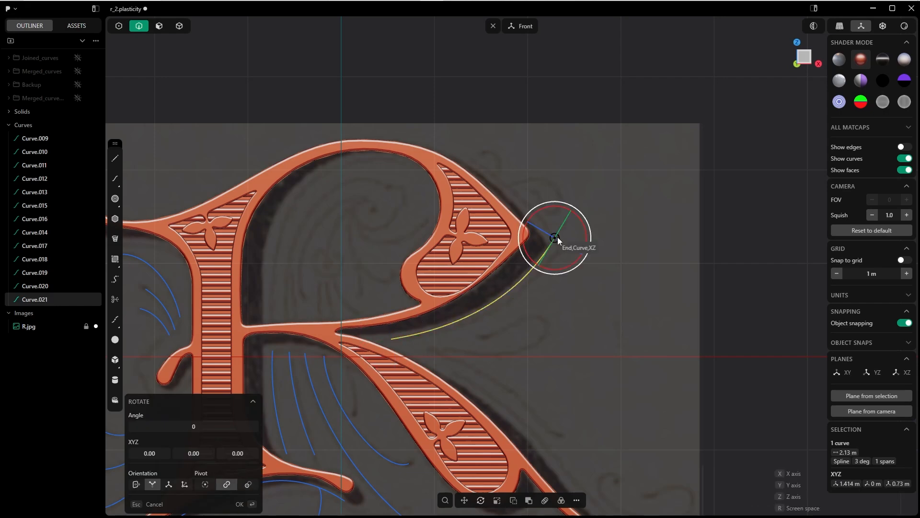
click(554, 238)
click(385, 334)
key(g)
shift+middle_drag(527, 202, 573, 249)
click(601, 285)
click(473, 190)
key(g)
shift+middle_drag(472, 239, 467, 169)
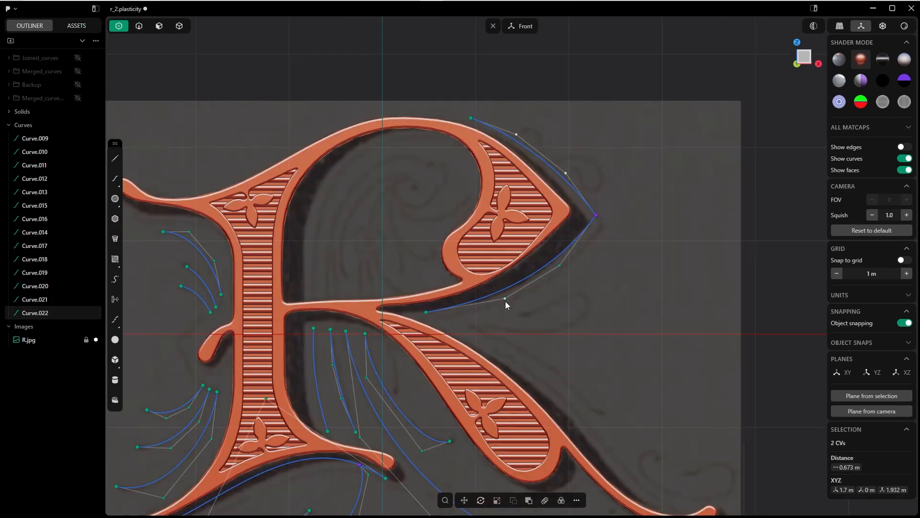
Draw a four-point curve along the leg's upper edge from near the crossbar to the foot, and adjust its control points.
shift+middle_drag(506, 301, 426, 172)
click(372, 203)
click(603, 377)
click(494, 251)
key(g)
click(497, 333)
click(570, 360)
Draw a short four-point curve beneath the leg's foot and adjust its control points.
mouse_move(606, 378)
shift+middle_down()
mouse_move(557, 322)
mouse_move(565, 341)
shift+middle_up()
click(600, 345)
key(Return)
click(564, 370)
key(g)
Draw a double-hooked scroll curve above the leg's foot and move its control points to match the reference scroll.
click(513, 280)
click(578, 322)
click(488, 286)
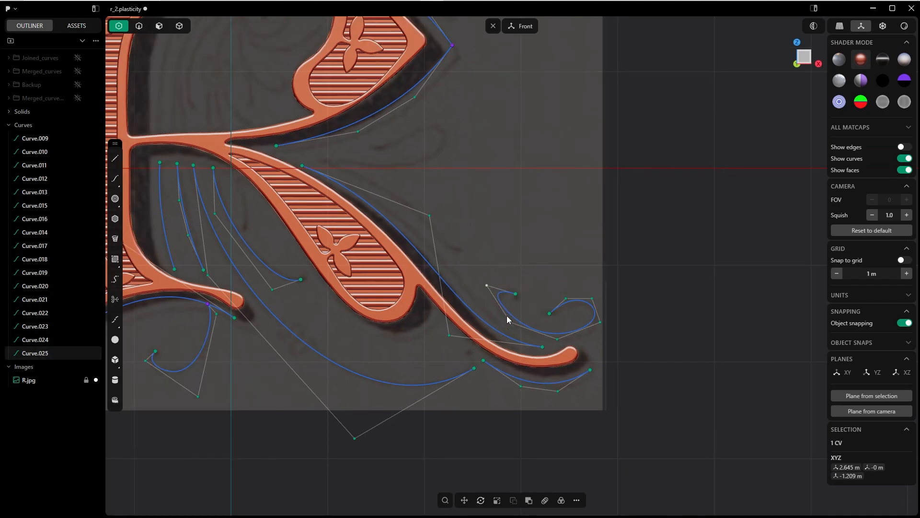
click(508, 324)
click(557, 339)
key(g)
click(487, 285)
shift+middle_drag(488, 94, 629, 173)
click(516, 227)
click(545, 218)
click(578, 203)
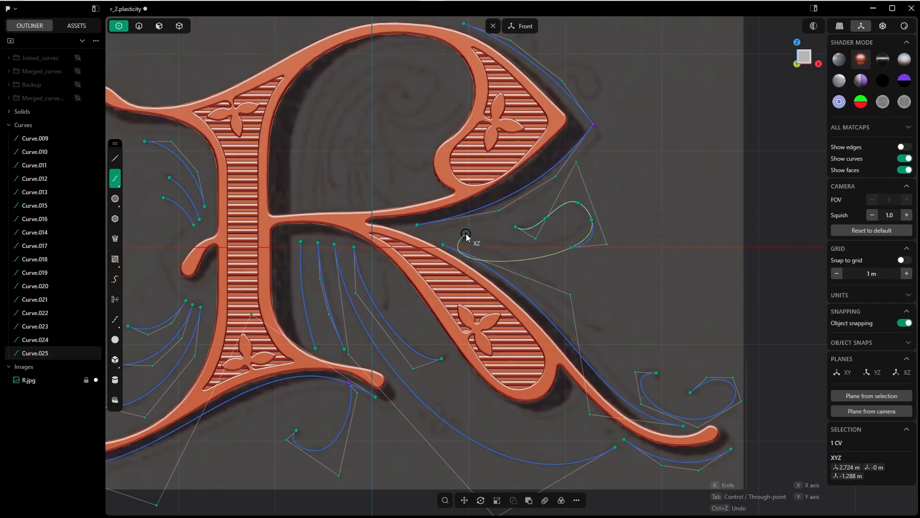
click(504, 247)
click(599, 335)
key(Return)
key(Delete)
Draw a long curve above the leg, and a looped curve from the same starting point toward the bowl's outer side.
scroll(483, 222, up, 3)
click(455, 244)
click(643, 386)
click(455, 244)
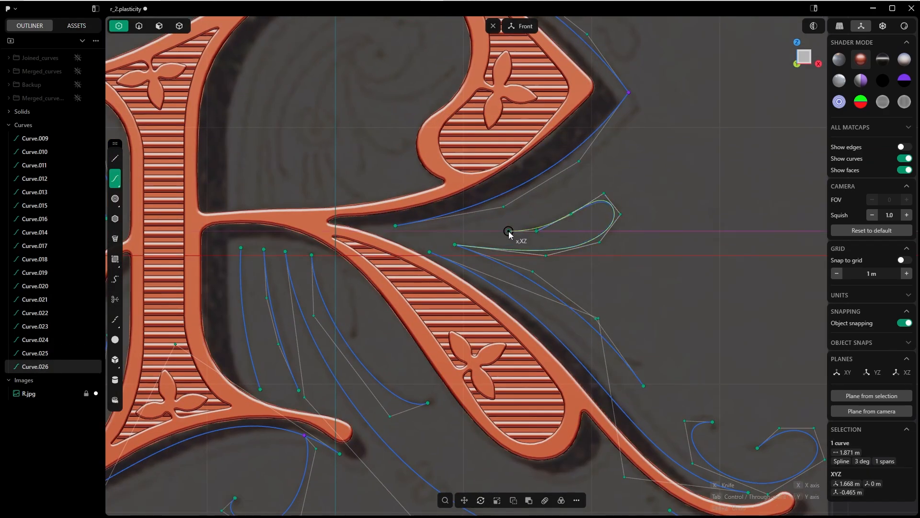
click(511, 232)
key(Return)
Inside the bowl, draw an outer curve rising along the stem to the top and a spiral curve beside it.
shift+middle_drag(407, 158, 511, 289)
click(340, 322)
click(525, 122)
click(364, 324)
click(489, 171)
Move the spiral curve's control points around its inner coil to match the reference spiral.
key(Tab)
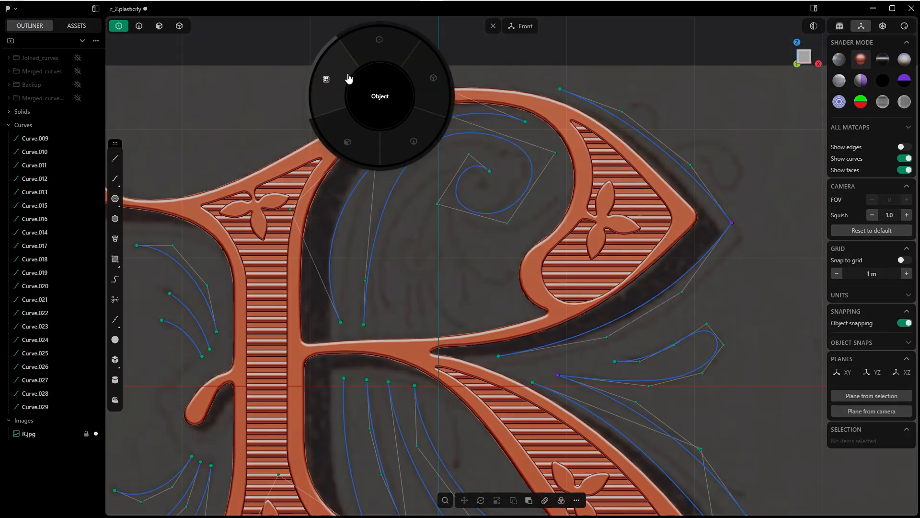
click(555, 152)
click(507, 223)
click(469, 155)
key(g)
Draw a curve inside the bowl from above the crossbar to the spiral's inner end, and move its side control point outward.
click(389, 307)
click(489, 171)
click(368, 230)
key(g)
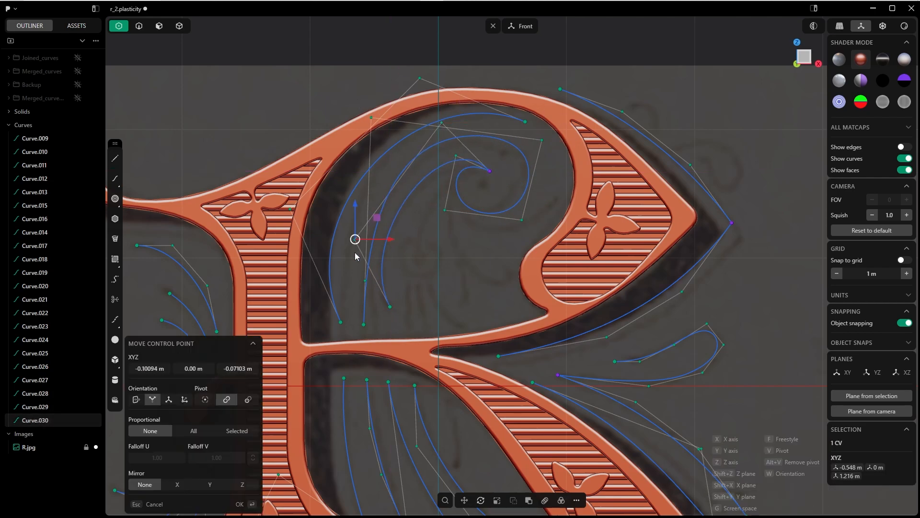
click(358, 251)
Draw three short curves fanning down from beside the spiral toward the crossbar.
click(397, 317)
click(427, 177)
click(446, 315)
click(427, 177)
shift+middle_drag(484, 210, 408, 246)
click(404, 308)
click(363, 227)
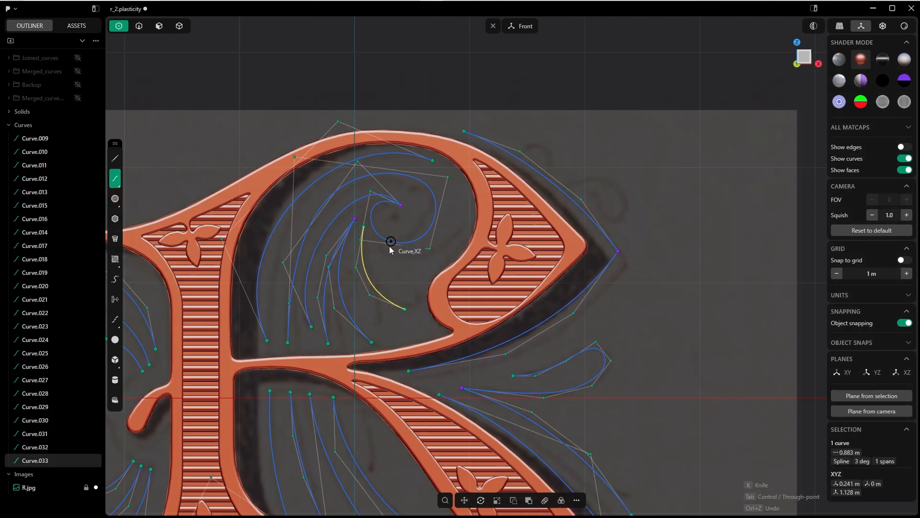
Draw a shallow curve cupping the spiral's underside toward the bowl's inner edge, and adjust its control points.
click(390, 244)
click(460, 230)
key(g)
click(388, 267)
drag(388, 275, 437, 254)
key(g)
click(454, 251)
Draw two small curled scrolls branching off the curve outside the bowl's upper right edge.
scroll(455, 252, down, 4)
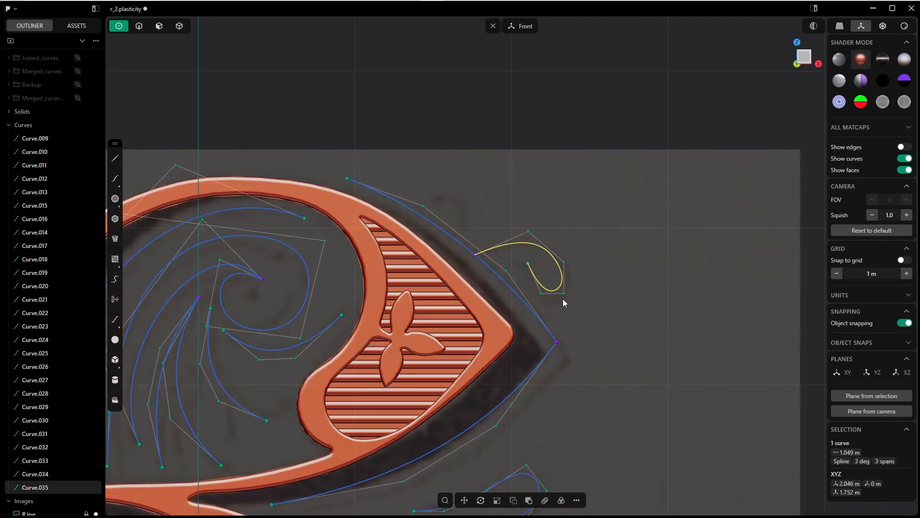
click(420, 164)
scroll(602, 168, down, 5)
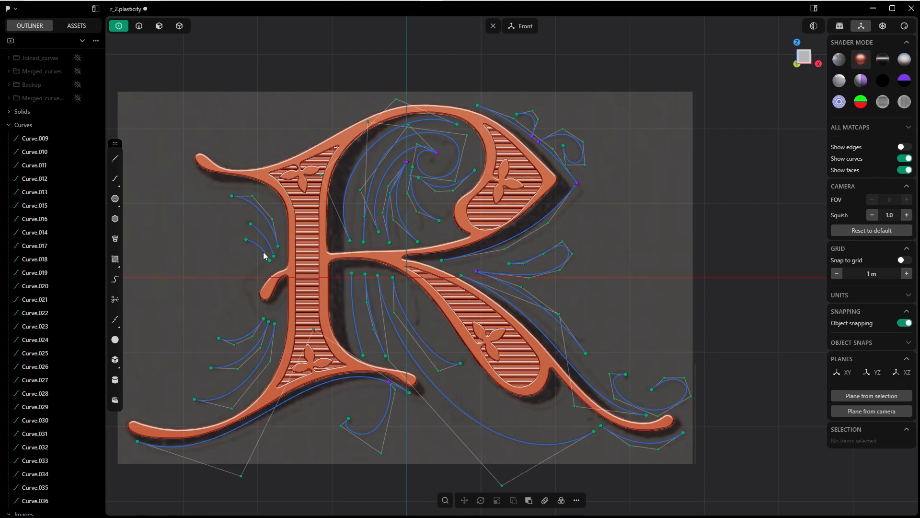
Collapse the curve list, hide the R.jpg reference image, and switch to edge selection.
click(9, 125)
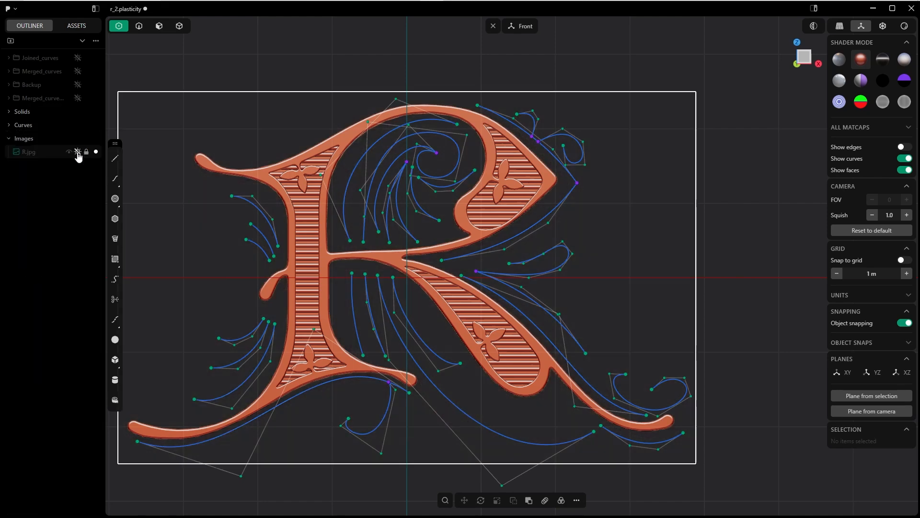
click(78, 151)
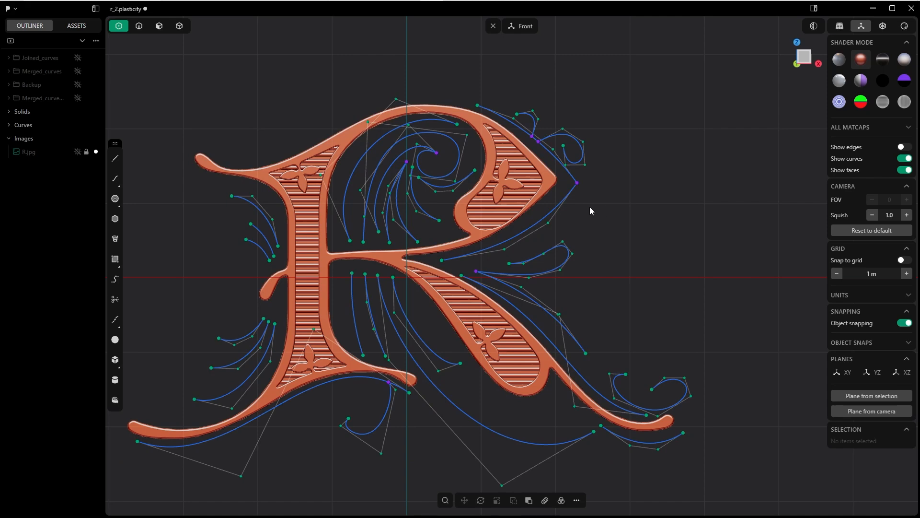
key(2)
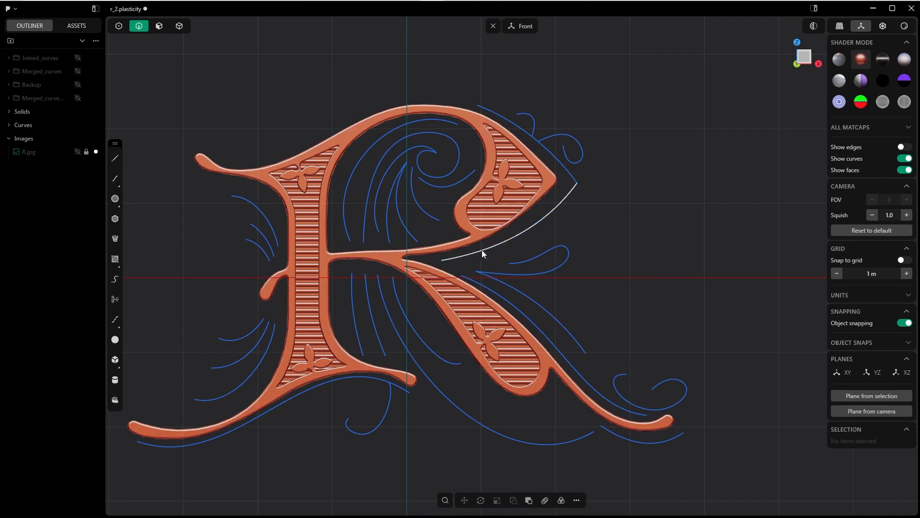
Move the inner endpoint and middle control points of the curve beneath the bowl to even its distance from the outline.
scroll(554, 272, up, 5)
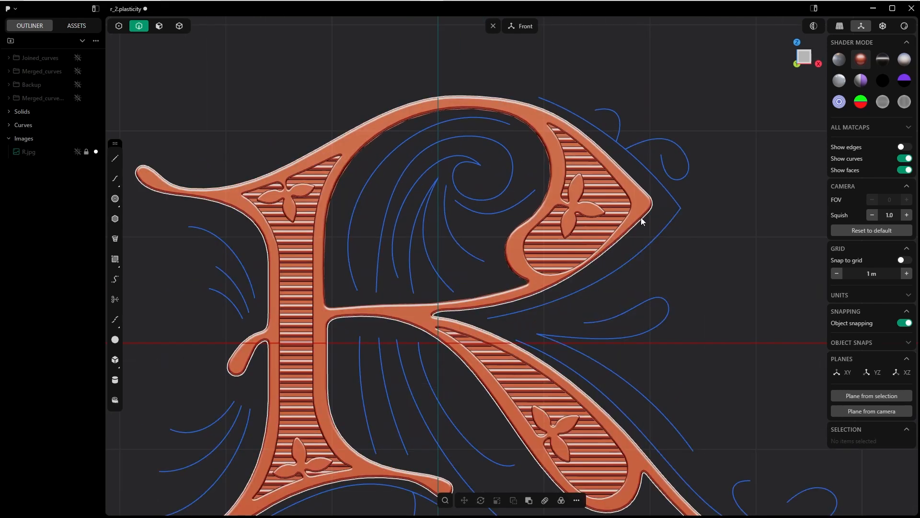
key(1)
drag(488, 318, 478, 316)
click(578, 303)
shift+click(643, 268)
drag(645, 271, 624, 275)
Shift the curve points around the bowl's outer tip and upper right edge closer to the letter outline.
click(430, 404)
shift+middle_drag(430, 404, 383, 435)
drag(657, 251, 479, 117)
drag(613, 159, 606, 156)
scroll(576, 141, down, 3)
shift+middle_drag(569, 137, 607, 67)
Inside the bowl, move the spiral's lower control point and the adjacent fan curve's upper control point to the left.
key(2)
shift+middle_drag(496, 205, 532, 265)
scroll(433, 250, up, 2)
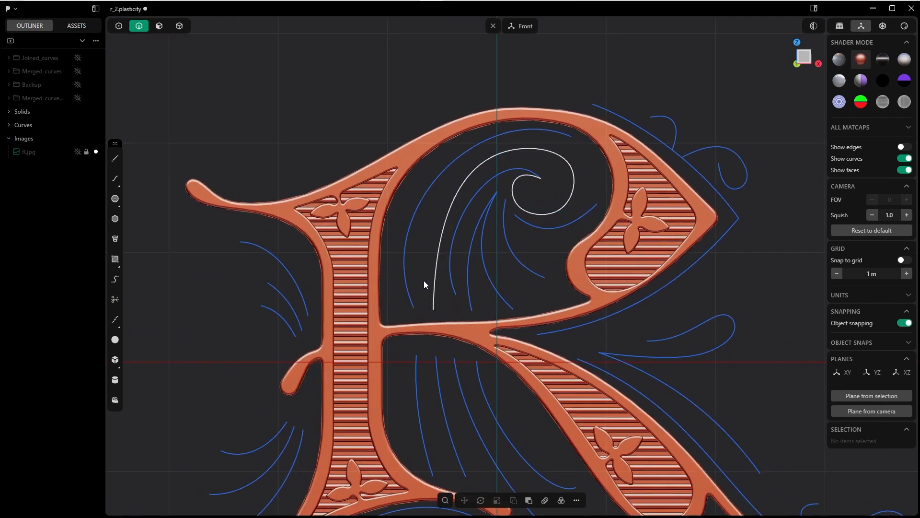
key(1)
click(435, 272)
key(g)
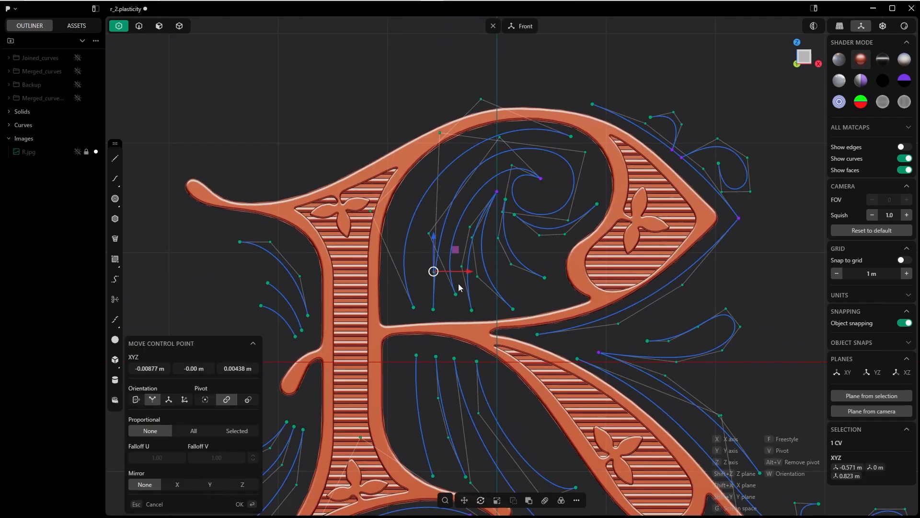
click(436, 279)
click(470, 227)
key(g)
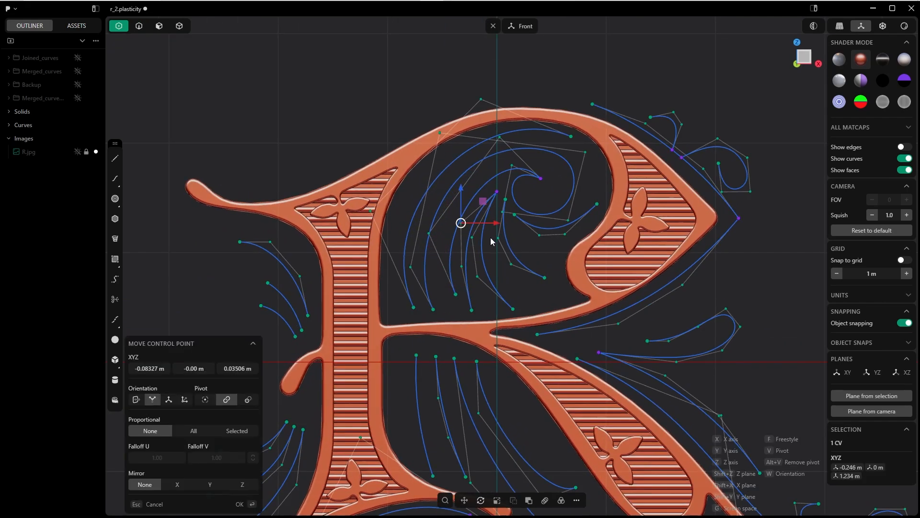
click(490, 239)
Inside the bowl, move a fan curve's top control point left and nudge the outermost fan curve's lower control point down and right.
key(2)
key(1)
click(490, 137)
key(g)
click(489, 138)
click(411, 268)
key(g)
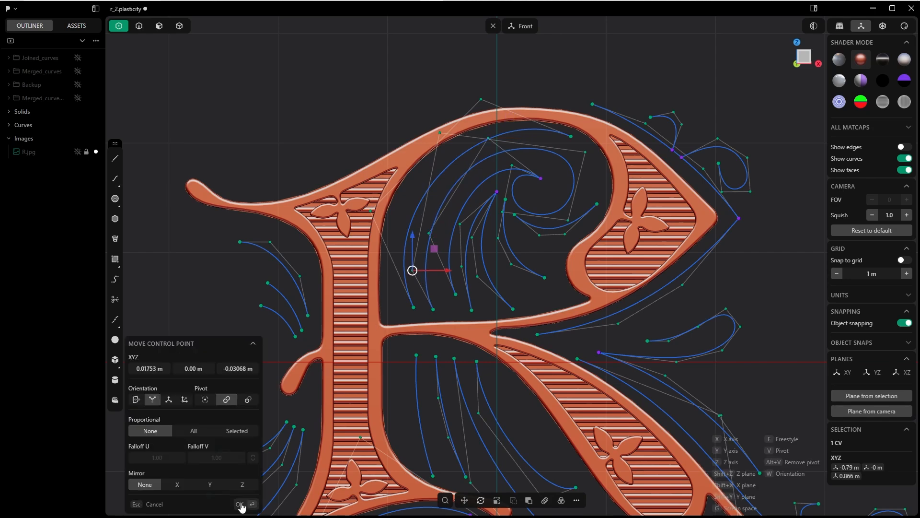
click(412, 270)
Adjust two control points of the inner fan curves below the spiral, shifting one down-left and the other right.
key(2)
key(1)
click(474, 232)
key(g)
click(469, 238)
click(509, 227)
key(g)
click(522, 232)
key(2)
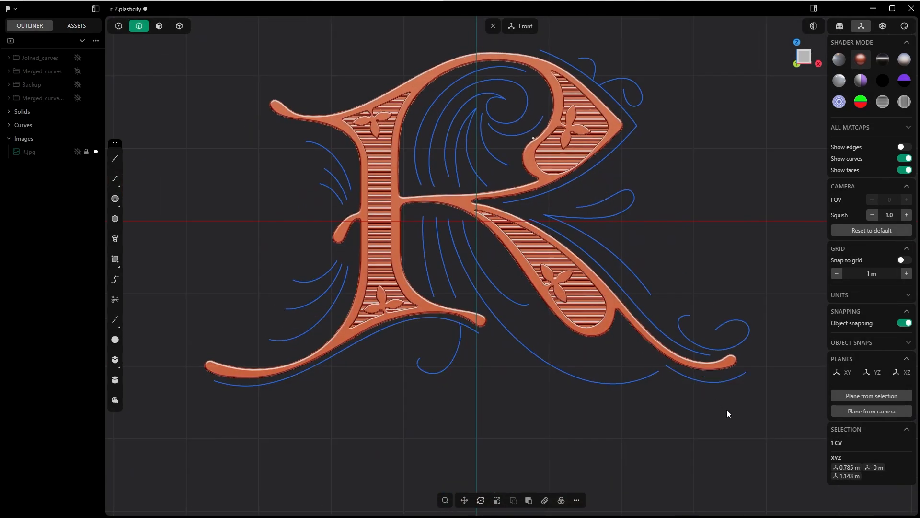
Raise the two middle control points of the short curve beneath the tail of the R's leg to bring it closer to the outline.
click(712, 384)
key(1)
shift+middle_drag(732, 396, 632, 380)
drag(583, 386, 652, 374)
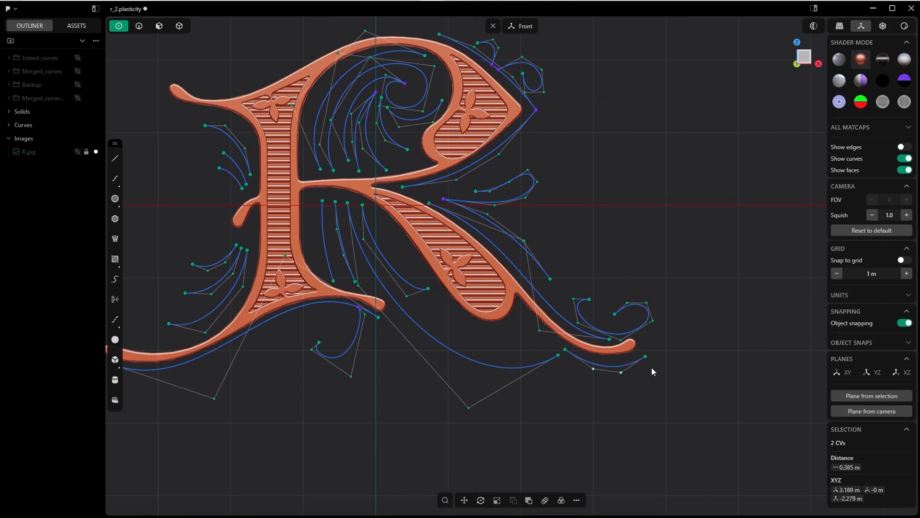
key(g)
click(650, 363)
shift+middle_drag(586, 242, 626, 286)
scroll(626, 286, up, 1)
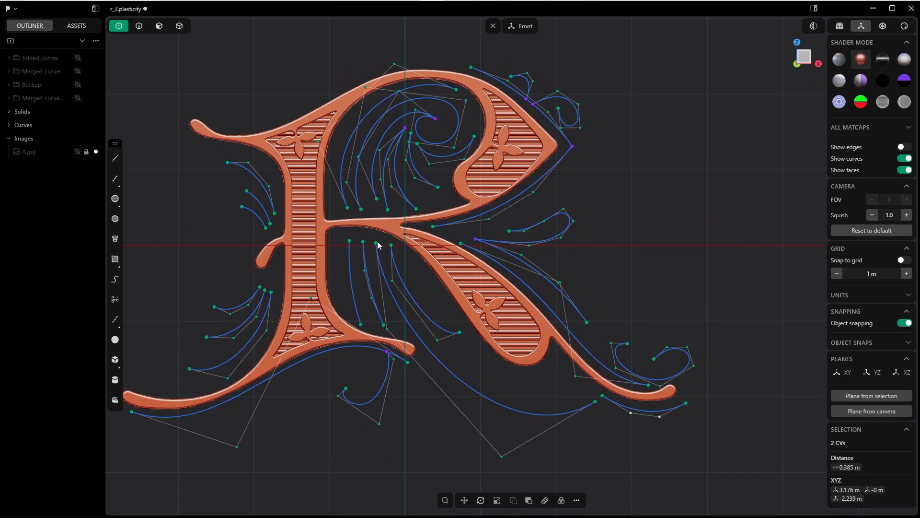
key(Tab)
click(630, 181)
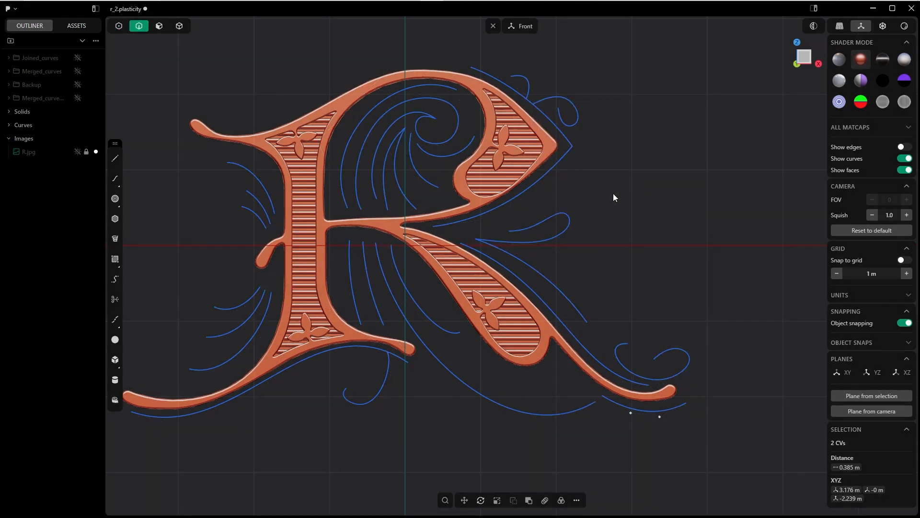
shift+middle_drag(613, 205, 627, 236)
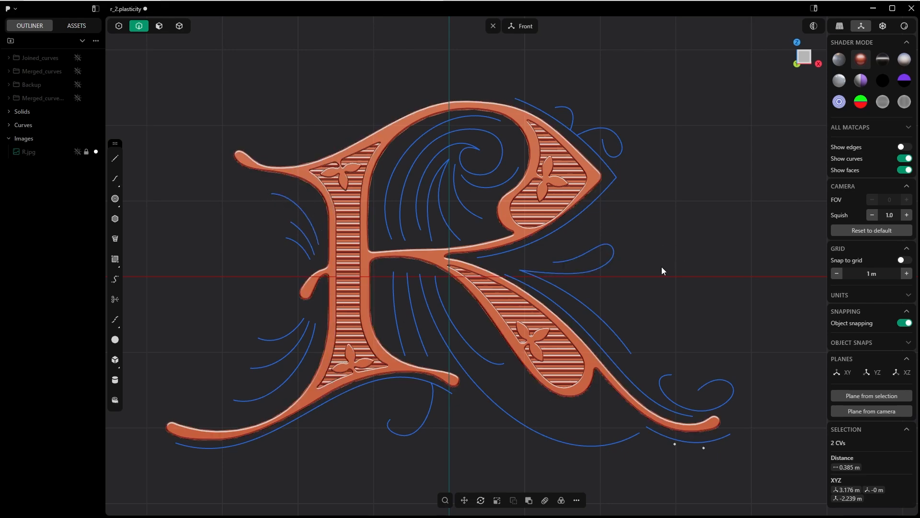
Move the spiral's upper right control point inside the bowl about 0.1 m left and slightly down.
scroll(484, 136, up, 4)
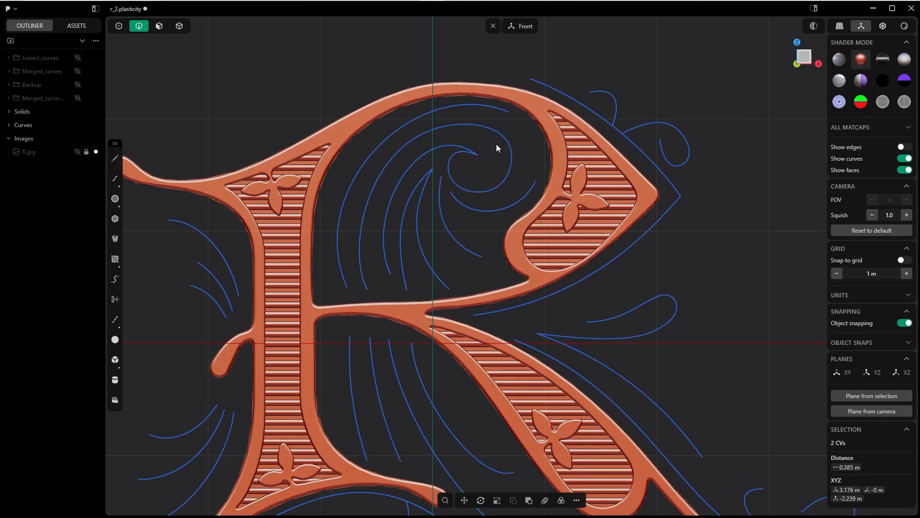
key(Tab)
click(497, 72)
shift+middle_drag(492, 115, 482, 192)
click(513, 202)
key(g)
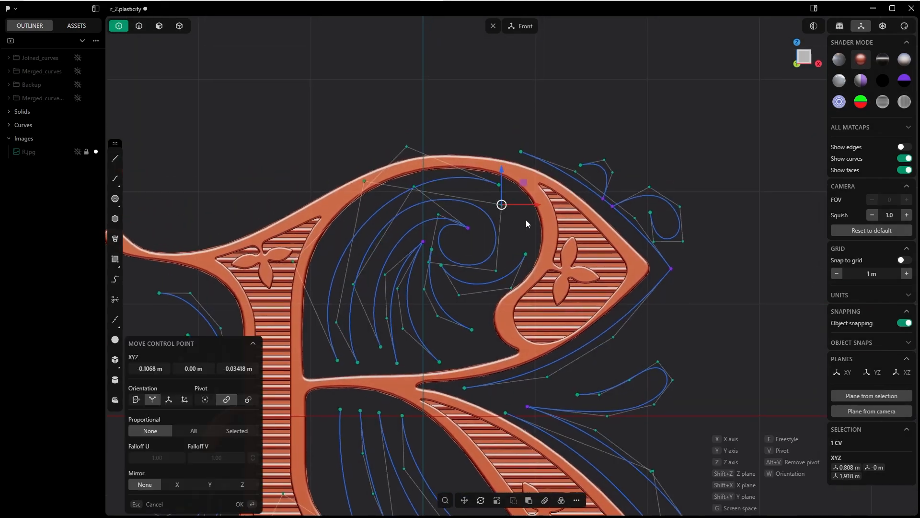
click(525, 220)
key(2)
scroll(537, 336, down, 4)
shift+middle_drag(537, 336, 479, 195)
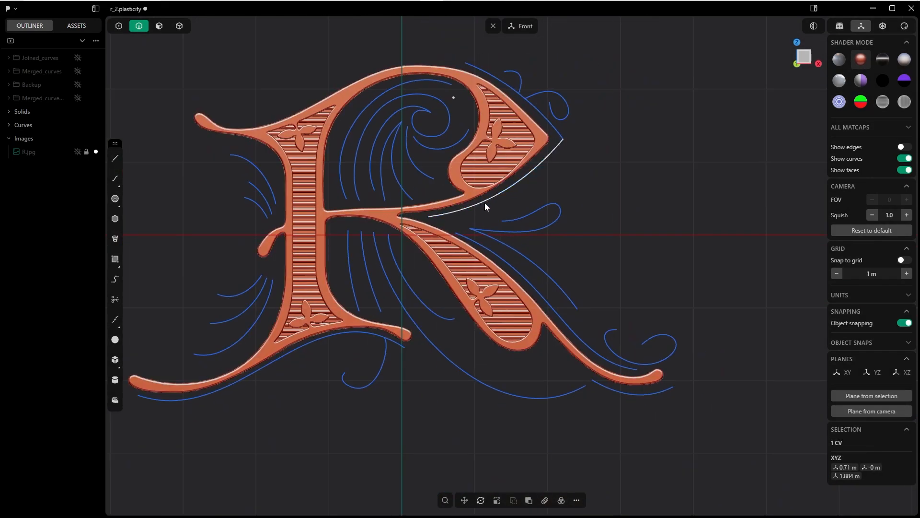
Start a Pipe along the long curve beneath the stem's foot with a section size of 0.03 m.
shift+middle_drag(328, 348, 387, 375)
scroll(393, 365, up, 2)
click(384, 339)
scroll(357, 355, down, 1)
scroll(358, 357, up, 1)
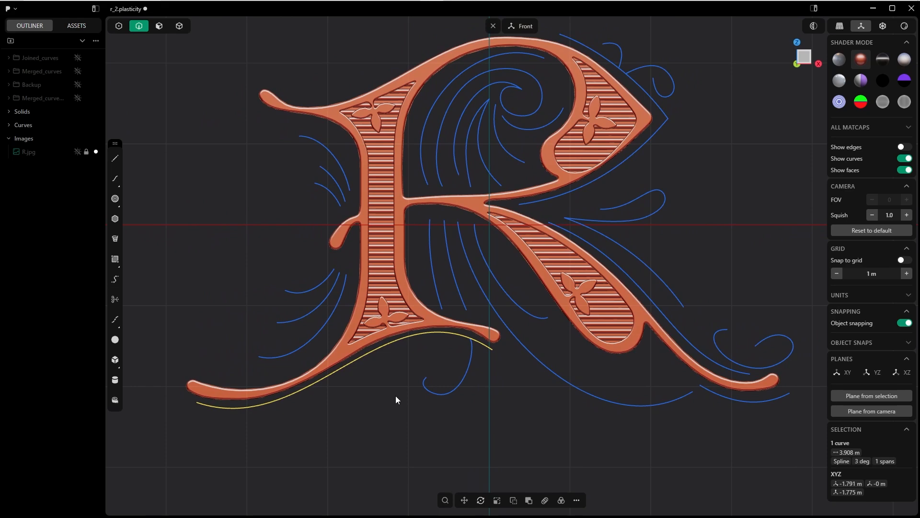
key(p)
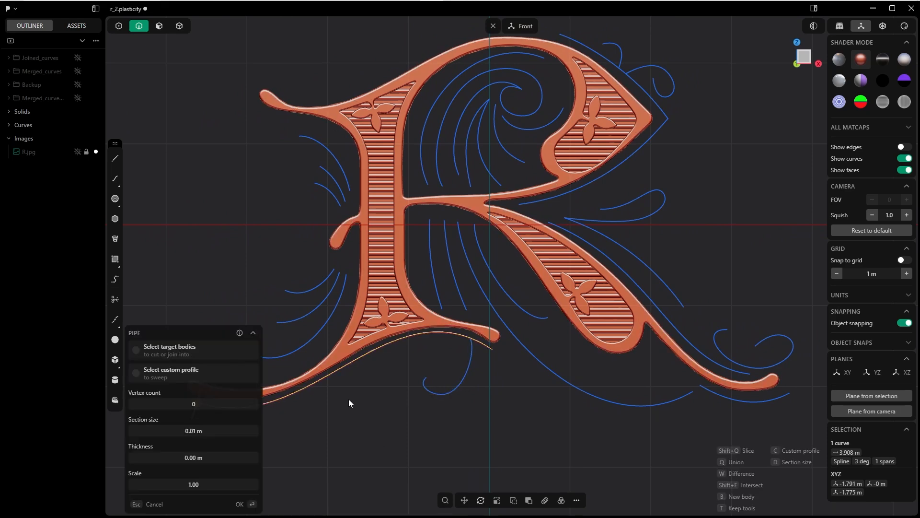
scroll(387, 349, up, 4)
right_drag(387, 349, 570, 230)
scroll(570, 230, down, 2)
drag(193, 430, 197, 431)
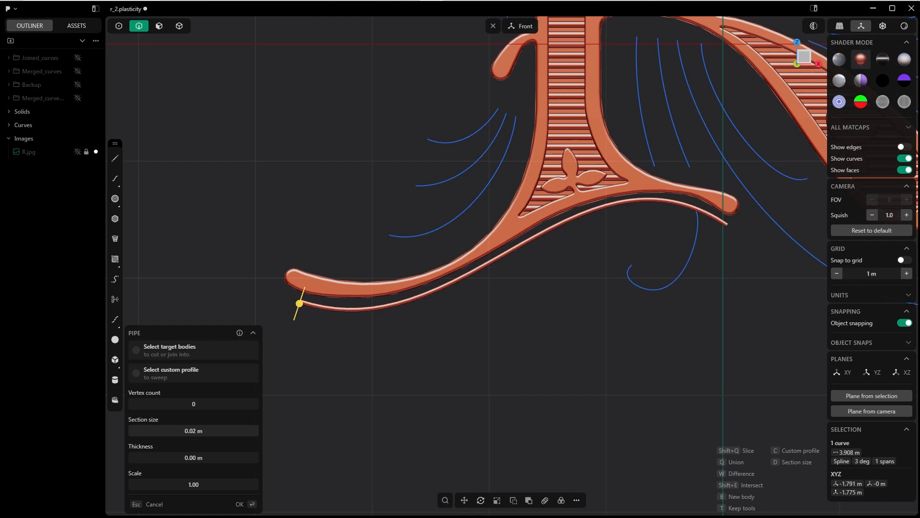
click(191, 432)
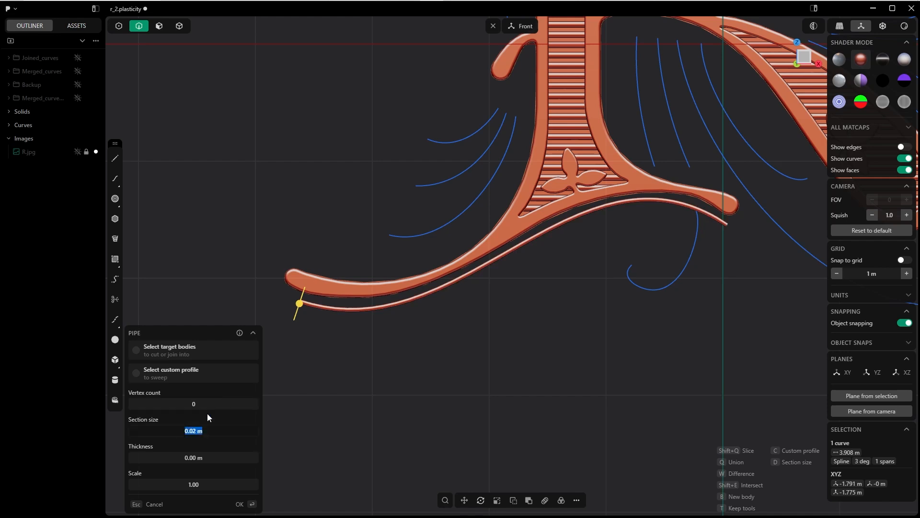
text(0.04)
key(Tab)
click(193, 431)
text(0.03)
key(Tab)
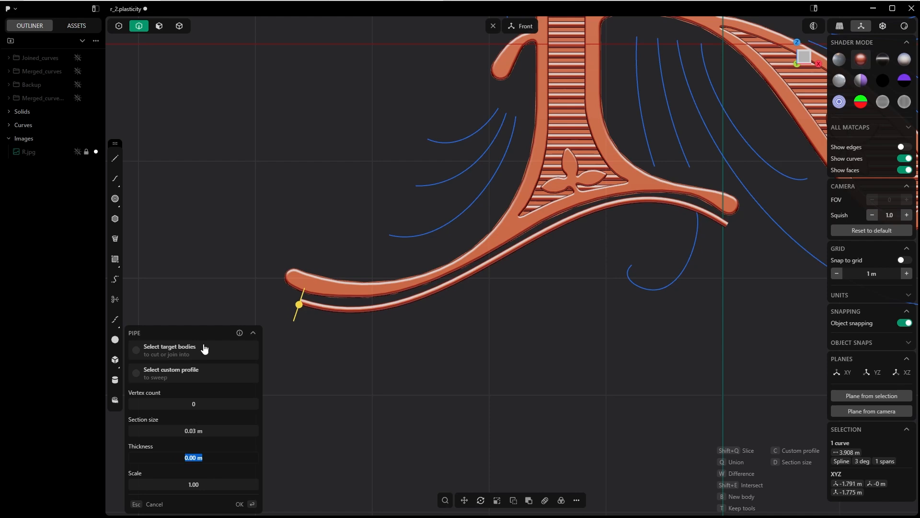
Try tapering the pipe with a scale of 2, followed by 0.5.
click(193, 485)
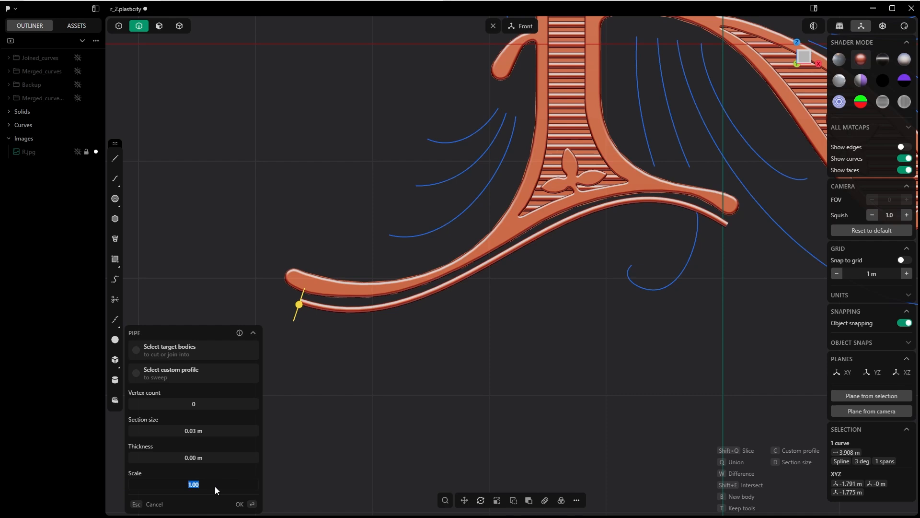
text(2)
key(Tab)
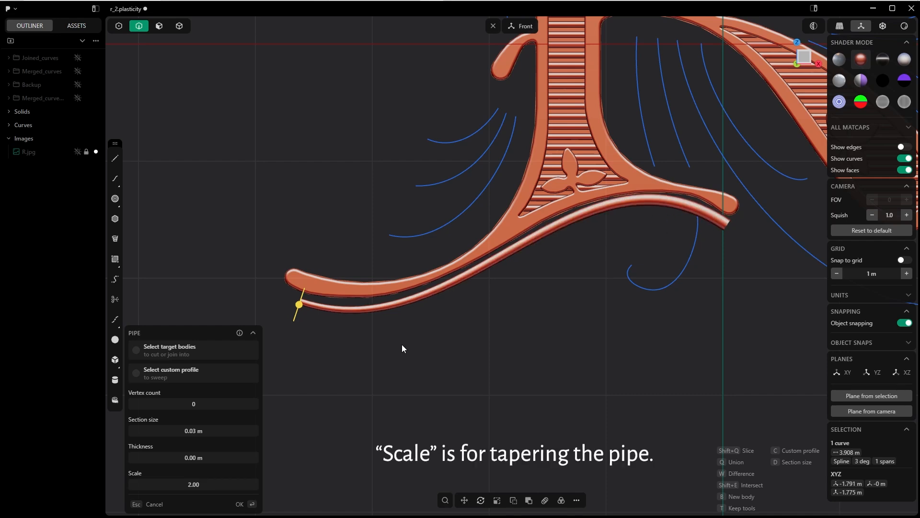
click(195, 484)
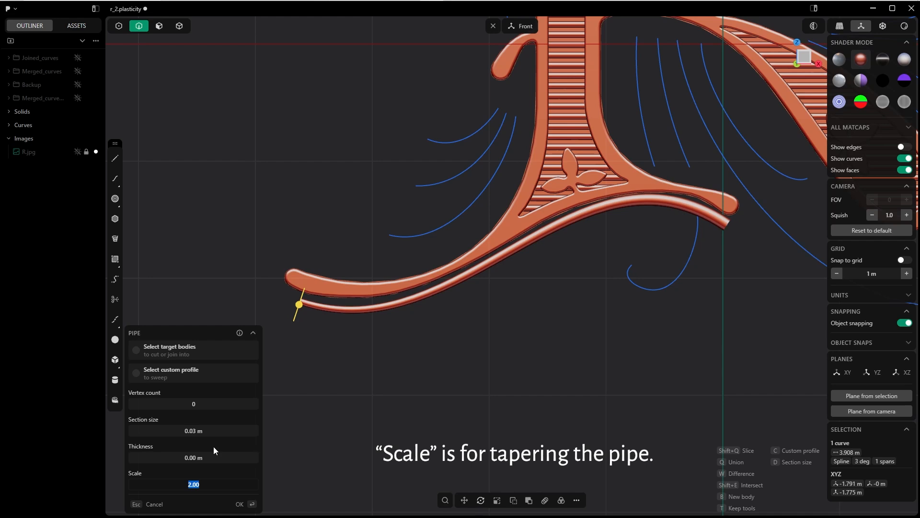
text(0.5)
key(Tab)
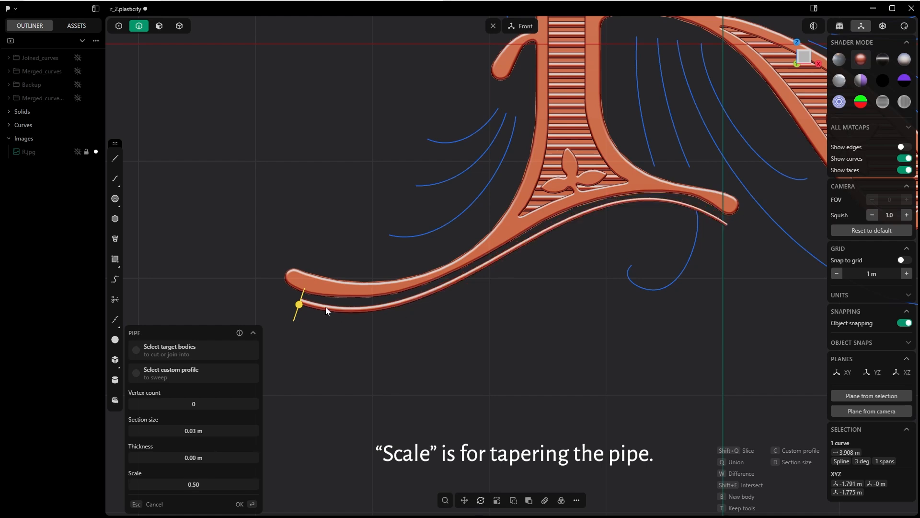
Set the pipe's taper scale to 1.5 and finish the pipe.
click(204, 486)
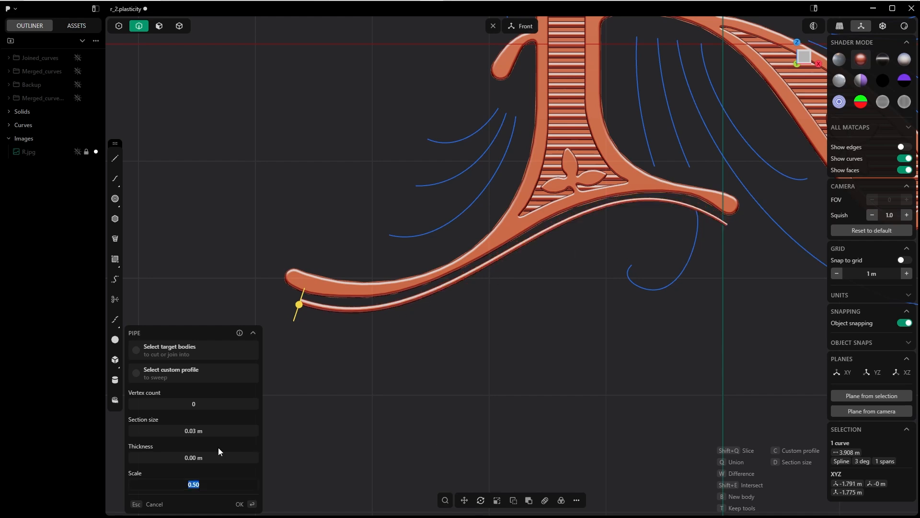
text(1.5)
key(Tab)
key(Return)
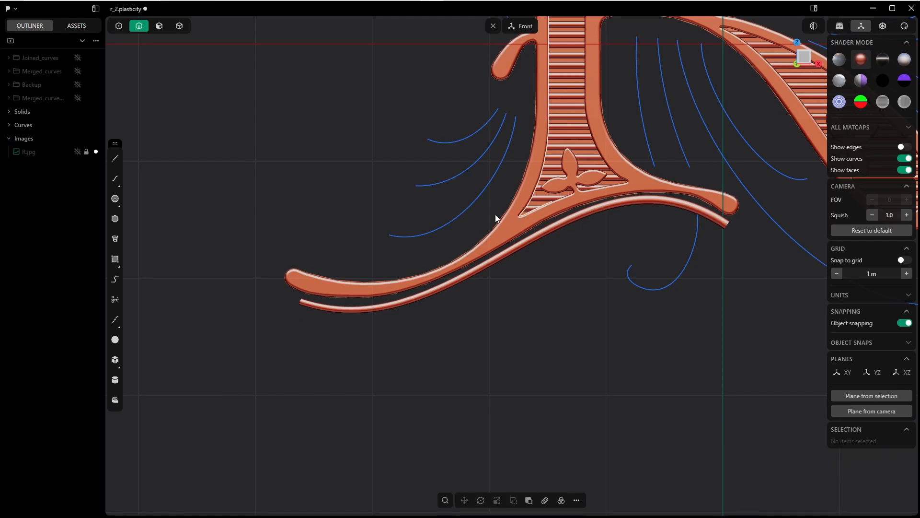
shift+middle_drag(614, 249, 505, 268)
shift+middle_drag(524, 234, 576, 228)
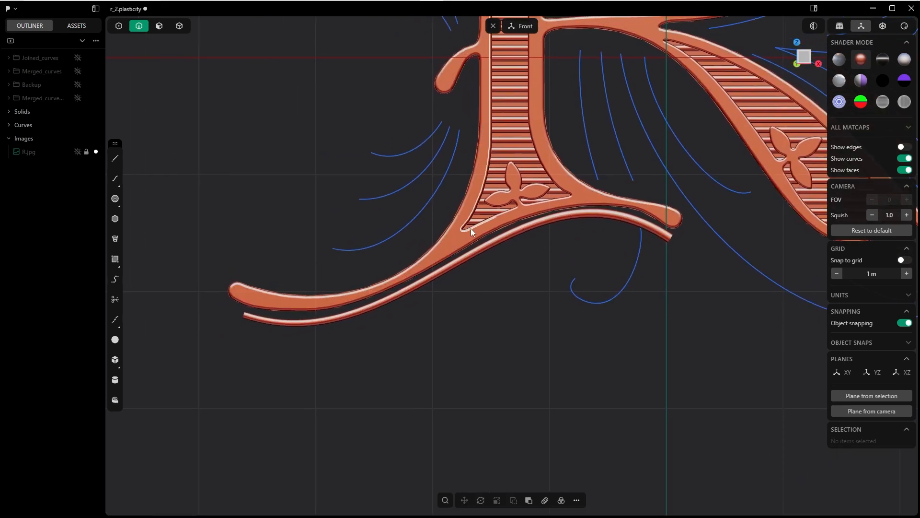
Select the new pipe, its source curve and the hook curve beneath it, and move them slightly down away from the letter.
key(5)
drag(450, 370, 368, 304)
drag(637, 341, 564, 269)
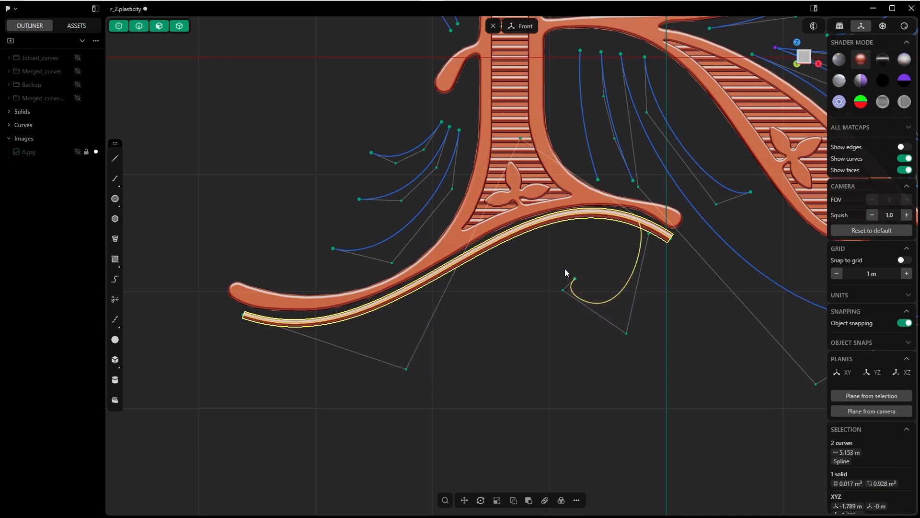
key(g)
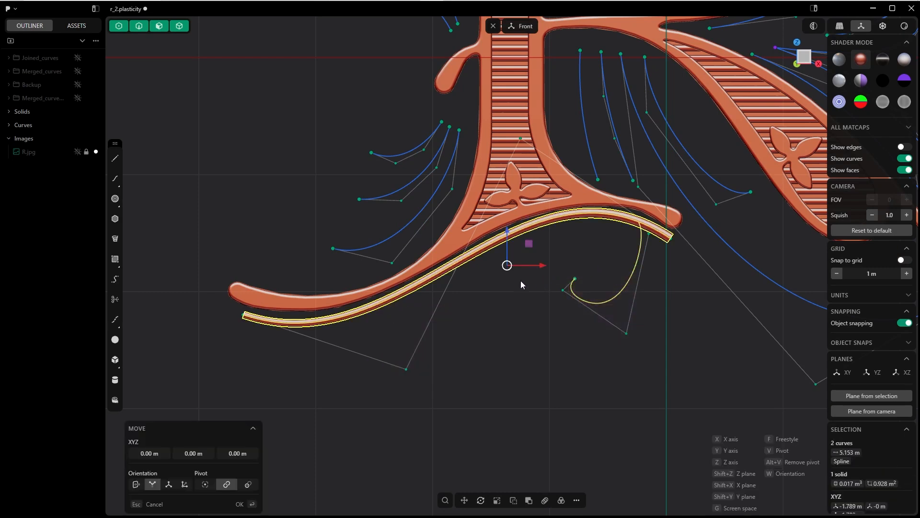
drag(509, 235, 508, 234)
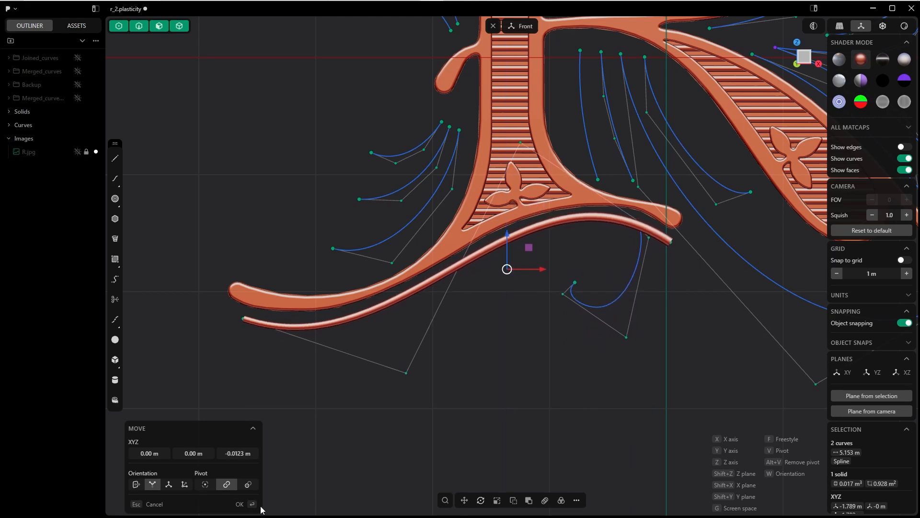
click(245, 504)
click(246, 499)
Draw a slanted straight line crossing the pipe near its thicker end, just before the tip of the stem's foot.
scroll(635, 243, up, 3)
right_drag(635, 243, 575, 274)
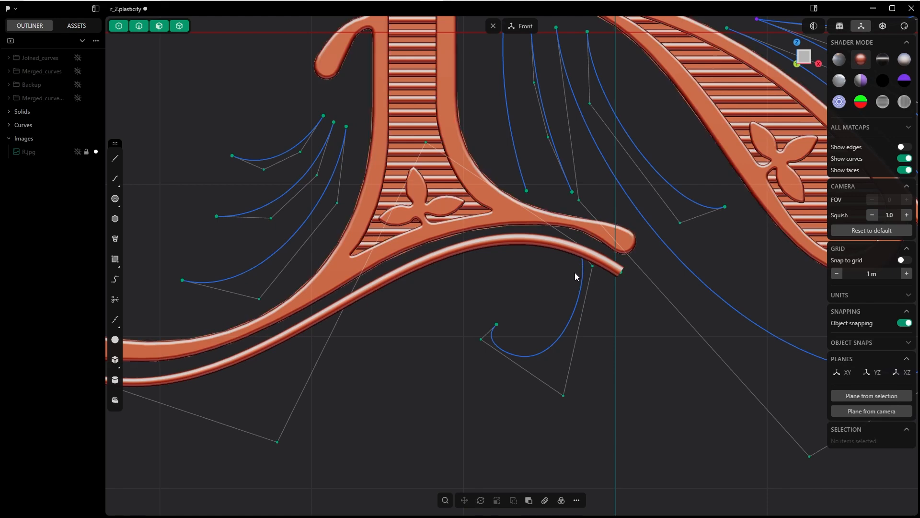
key(l)
click(615, 201)
click(562, 297)
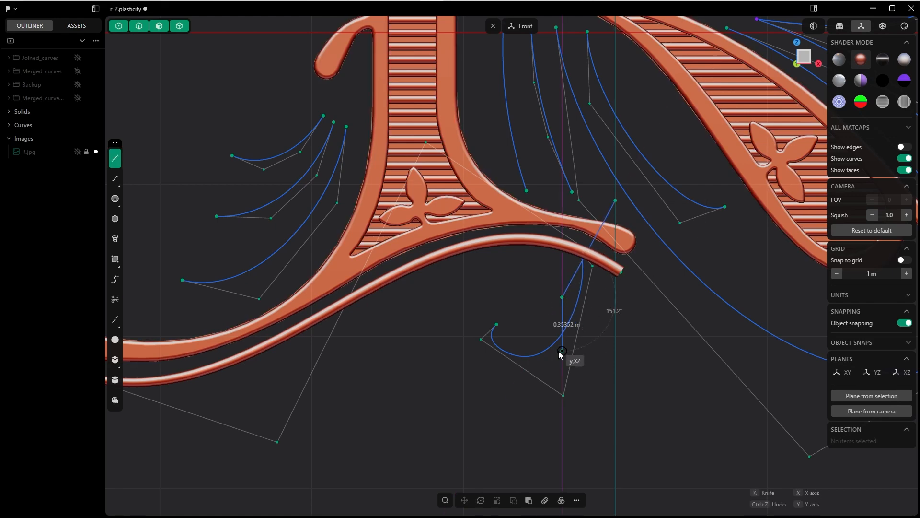
click(628, 313)
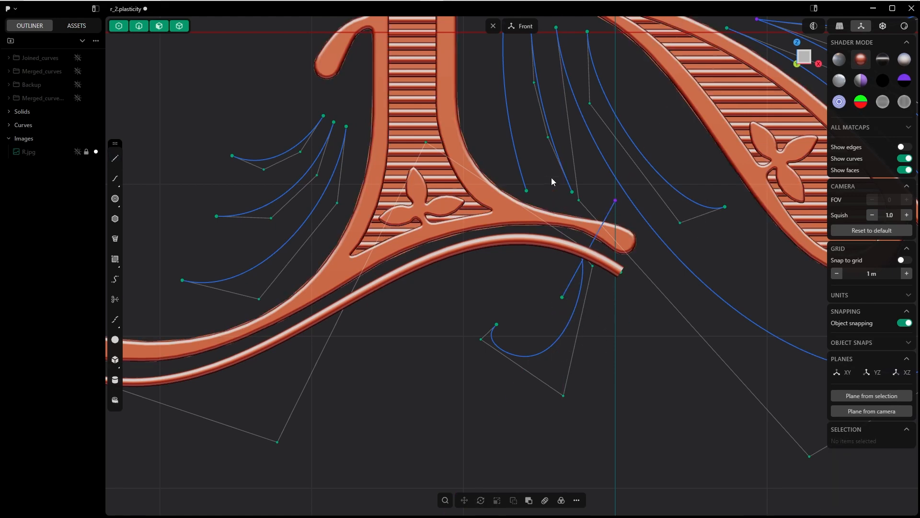
Cut the pipe with the slanted line and delete the short end piece.
key(Tab)
click(602, 165)
click(613, 269)
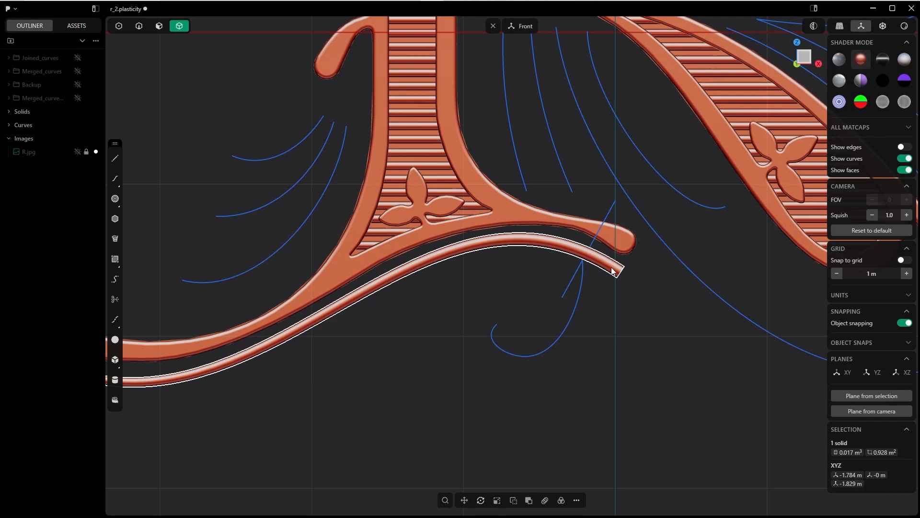
key(c)
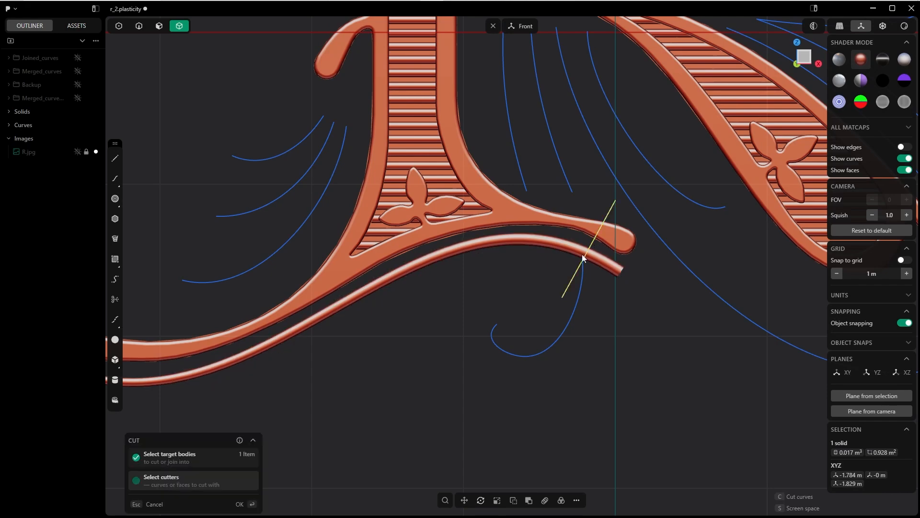
click(242, 504)
click(606, 269)
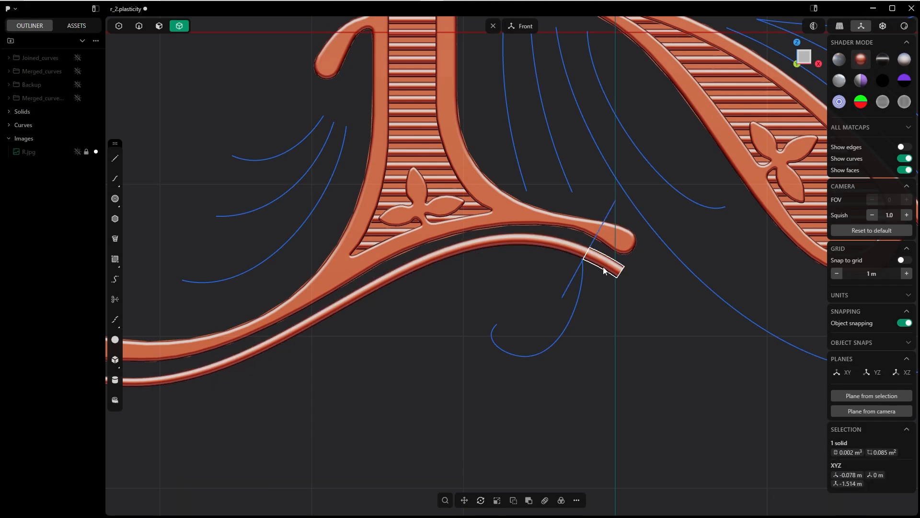
key(Delete)
Delete the slanted cutting line at the shortened end of the pipe.
key(Tab)
click(614, 304)
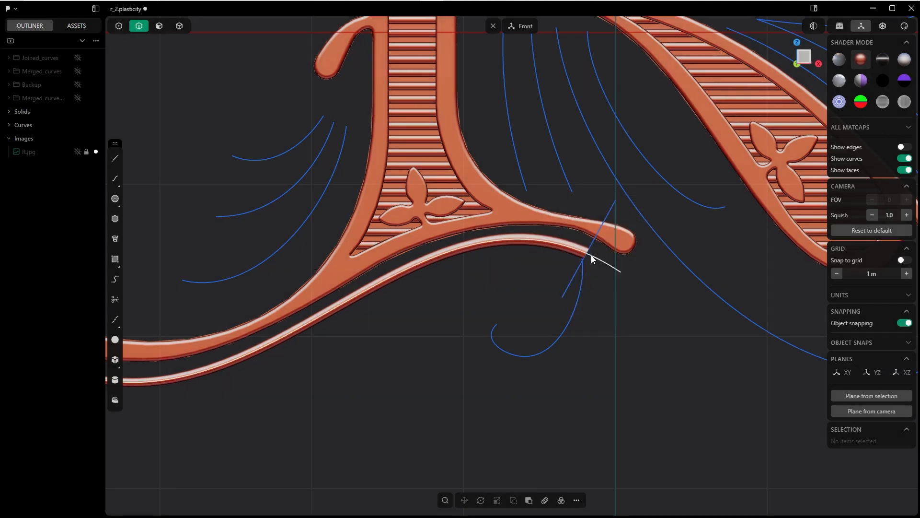
click(594, 240)
key(Delete)
Move the hook curve beneath the pipe about 0.14 m left and slightly up toward the pipe.
click(568, 335)
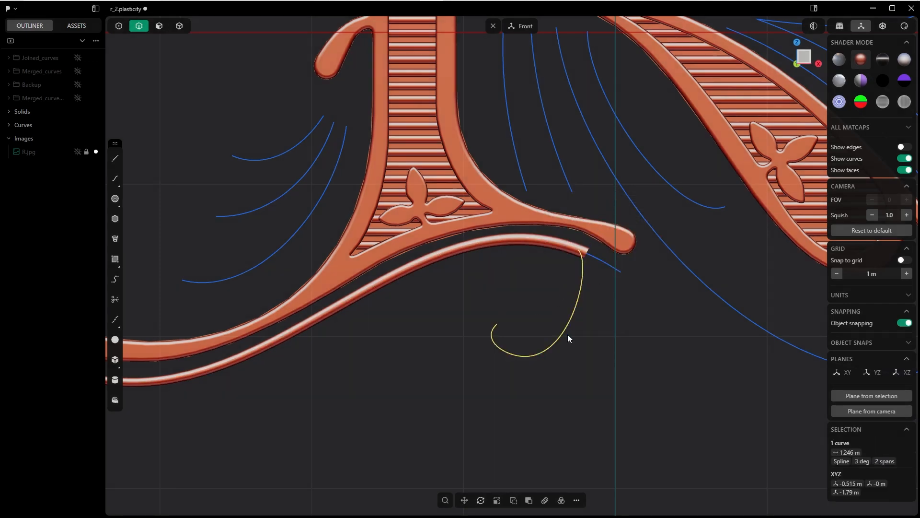
key(g)
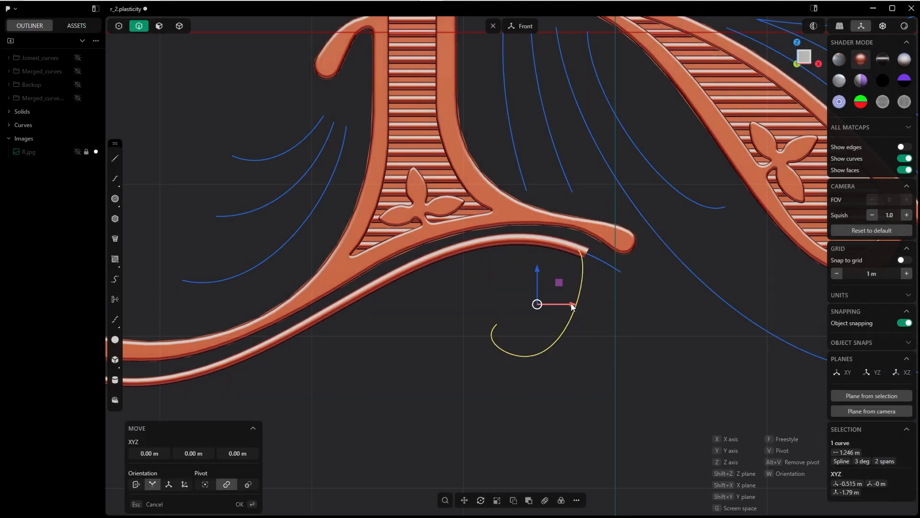
drag(572, 306, 549, 300)
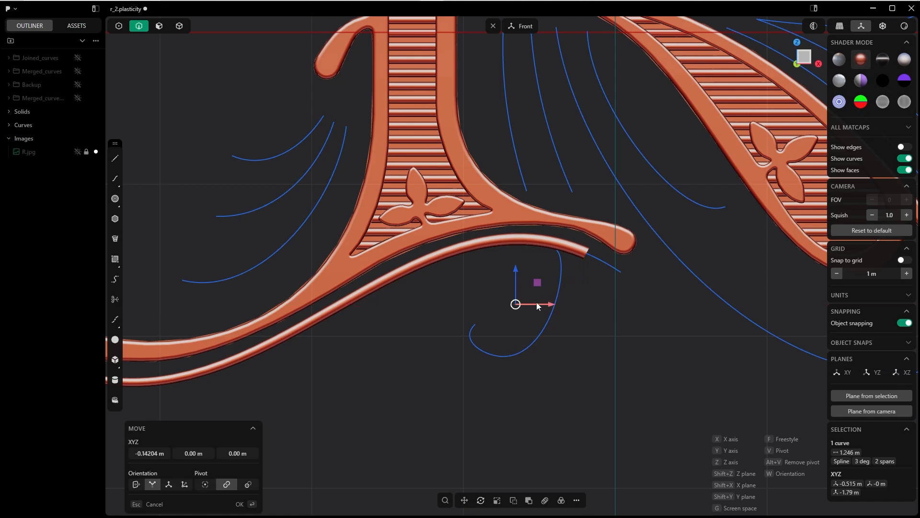
drag(516, 270, 515, 267)
right_click(550, 361)
click(580, 296)
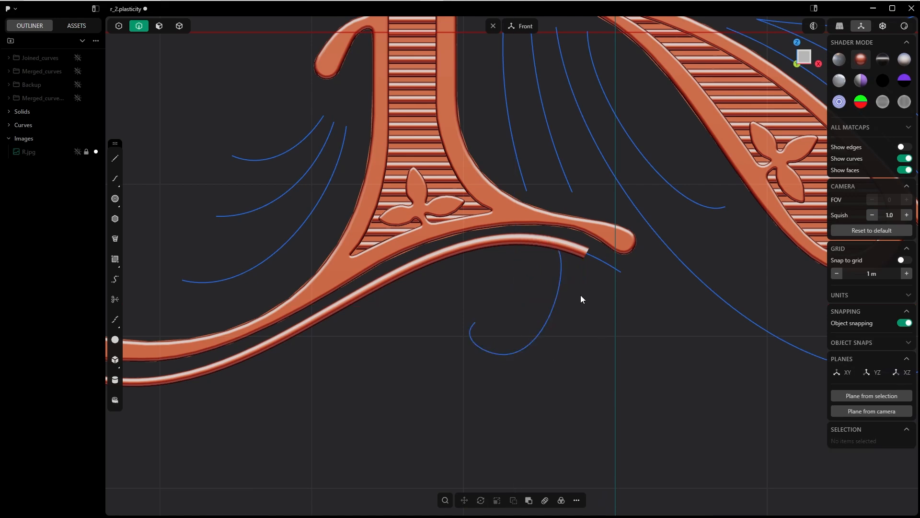
Delete the flat cap face at the cut end of the pipe beneath the stem's foot.
middle_drag(580, 295, 525, 235)
key(Tab)
click(522, 296)
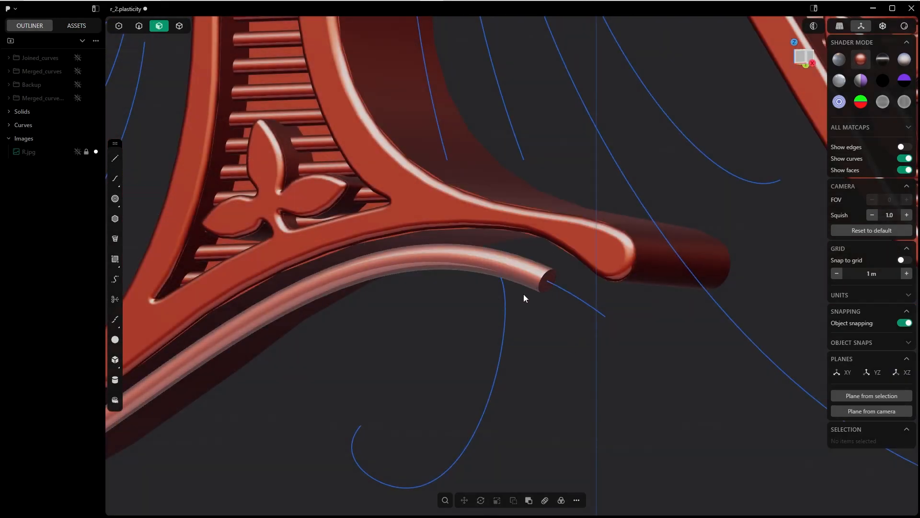
key(KP_1)
scroll(603, 226, down, 10)
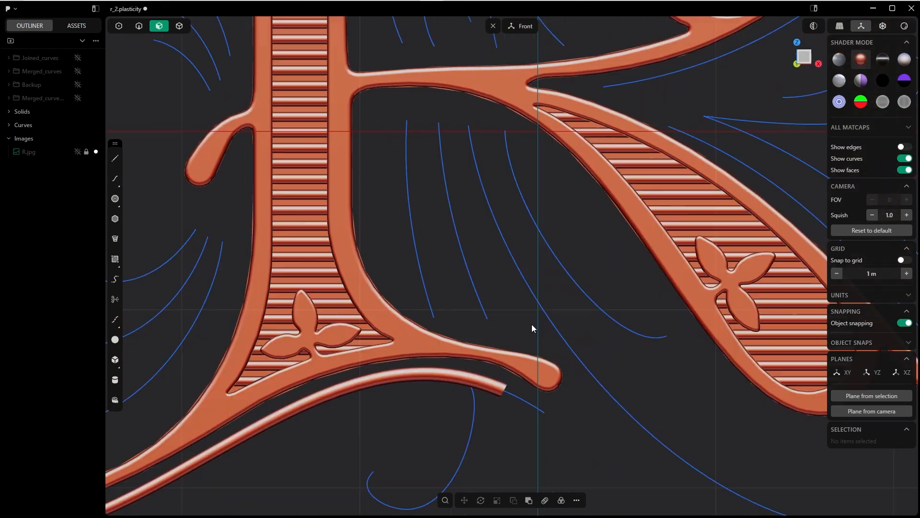
shift+middle_drag(505, 392, 590, 299)
scroll(555, 371, up, 3)
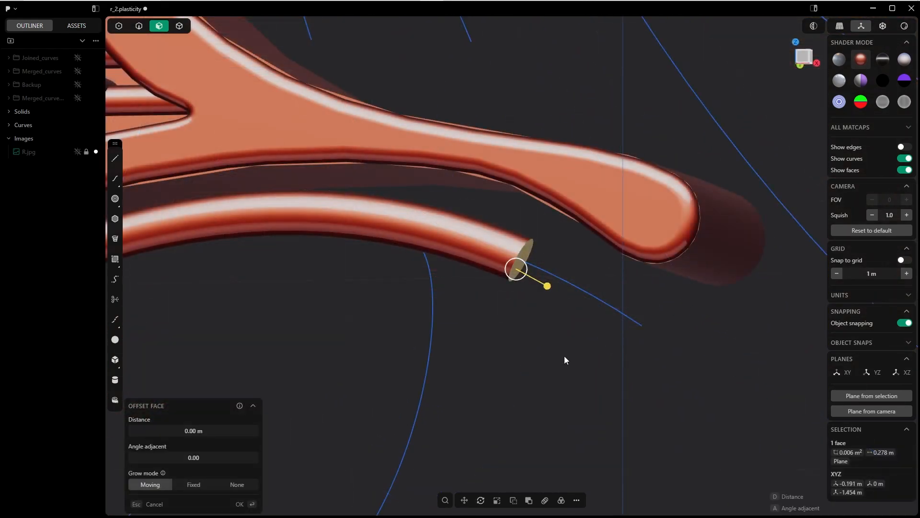
key(Delete)
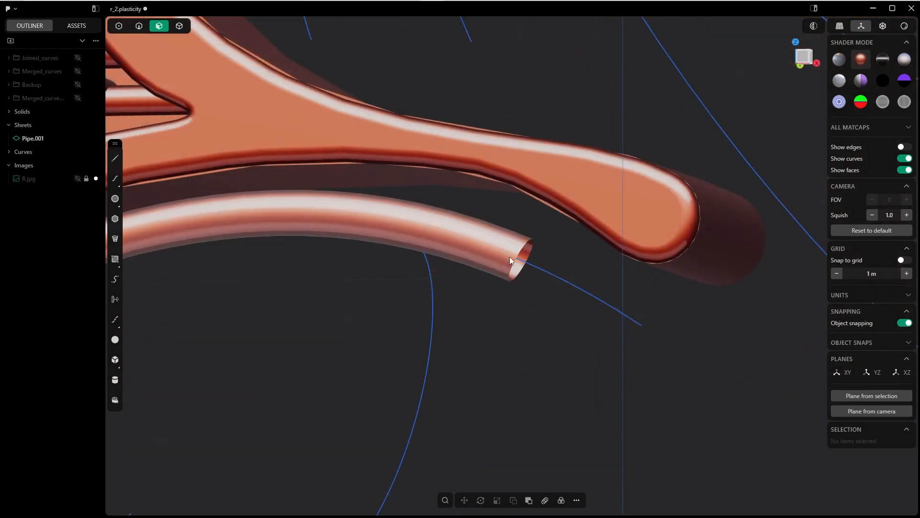
Close the pipe's open end with a rounded G1 hole patch and fillet the edge of its opposite flat end.
key(Tab)
click(531, 305)
click(521, 277)
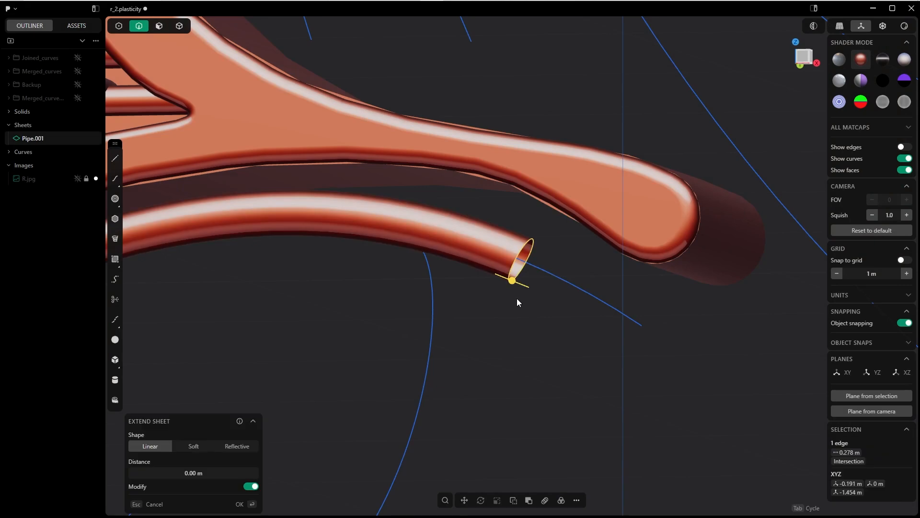
key(alt+p)
key(Tab)
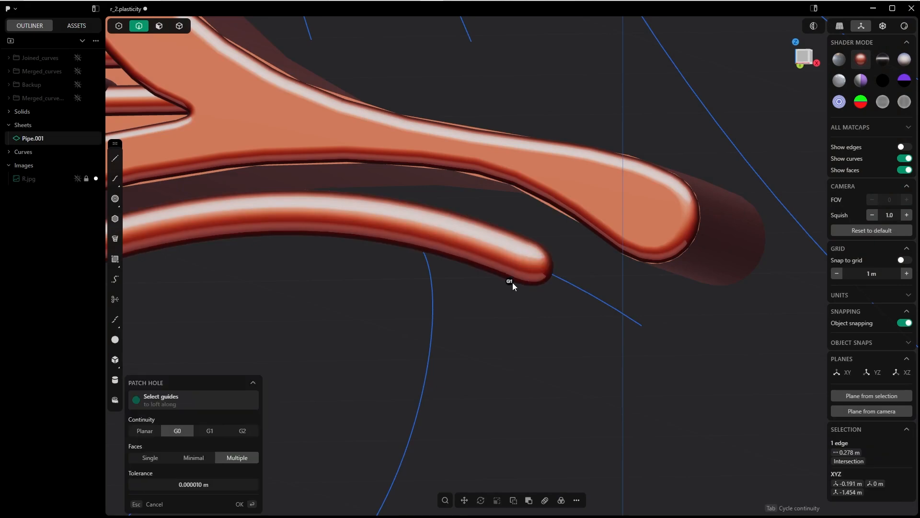
click(239, 503)
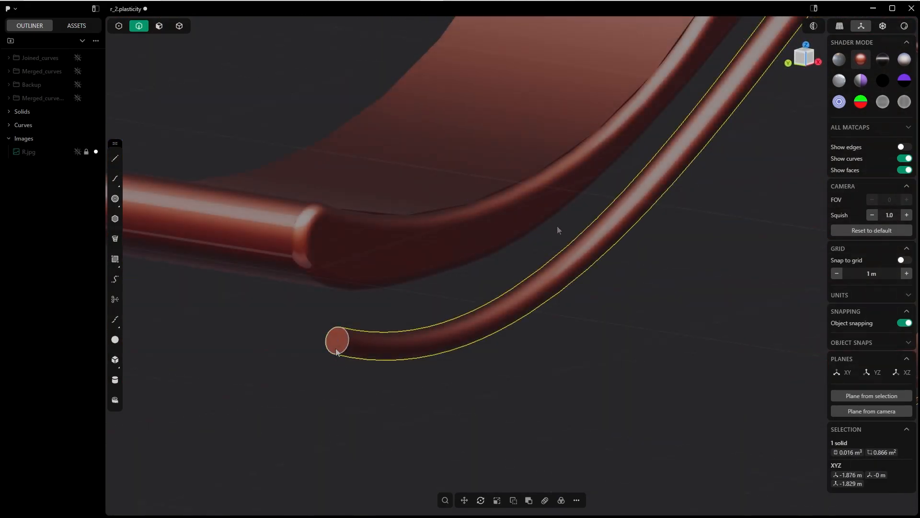
click(345, 350)
key(f)
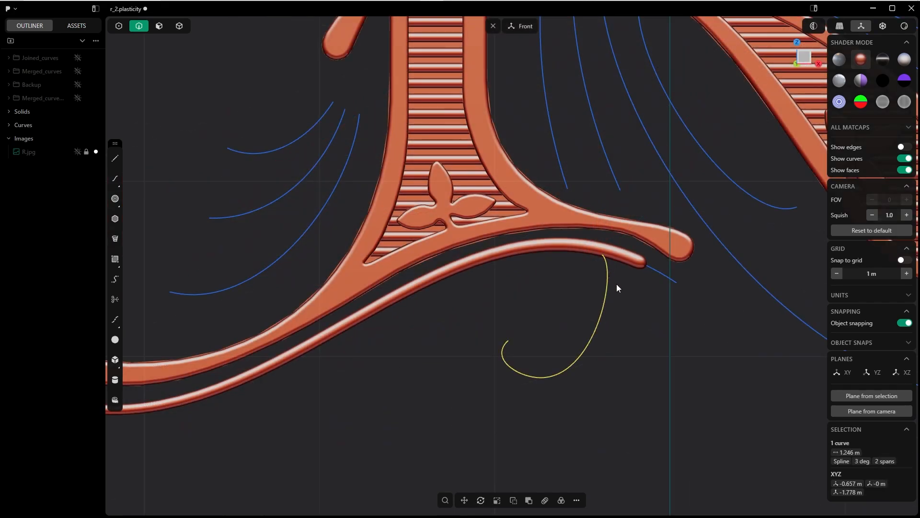
Start a Pipe along the hook curve beneath the long pipe with a section size of 0.035 m and zero thickness.
key(p)
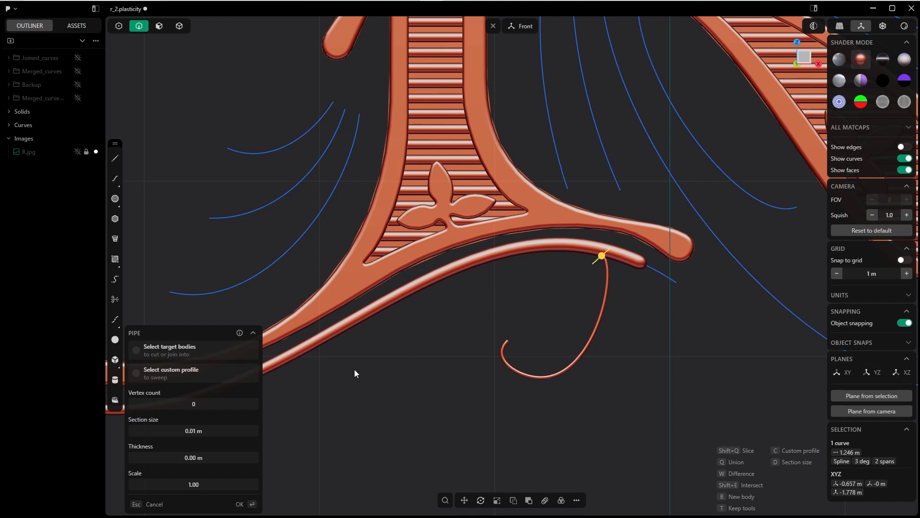
click(208, 431)
text(0.03)
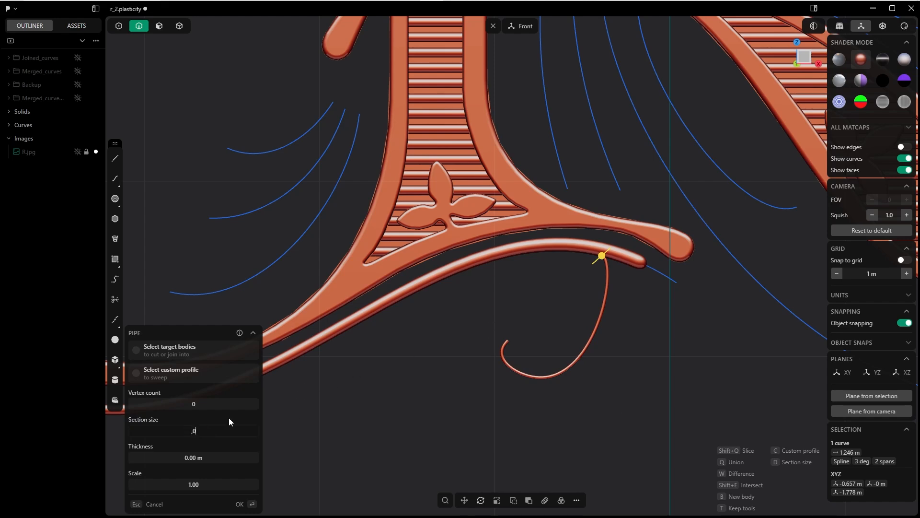
key(Tab)
scroll(548, 269, up, 3)
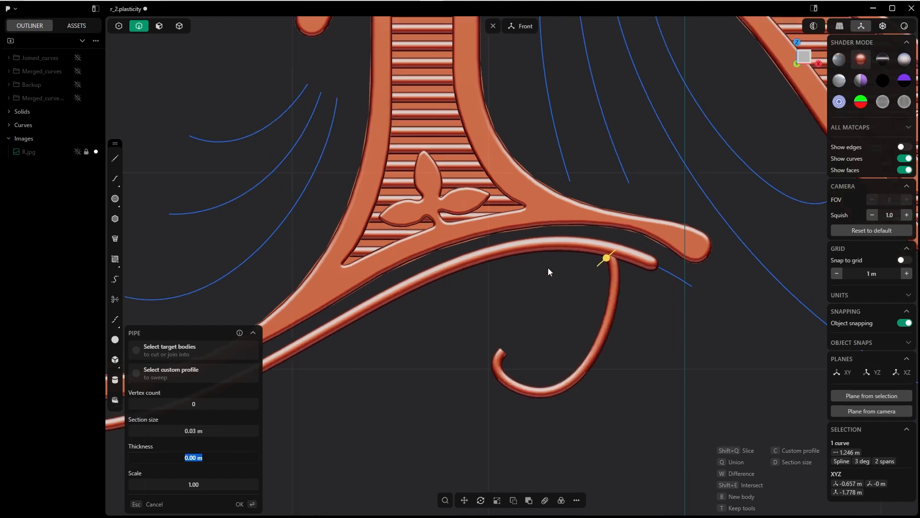
key(shift+Tab)
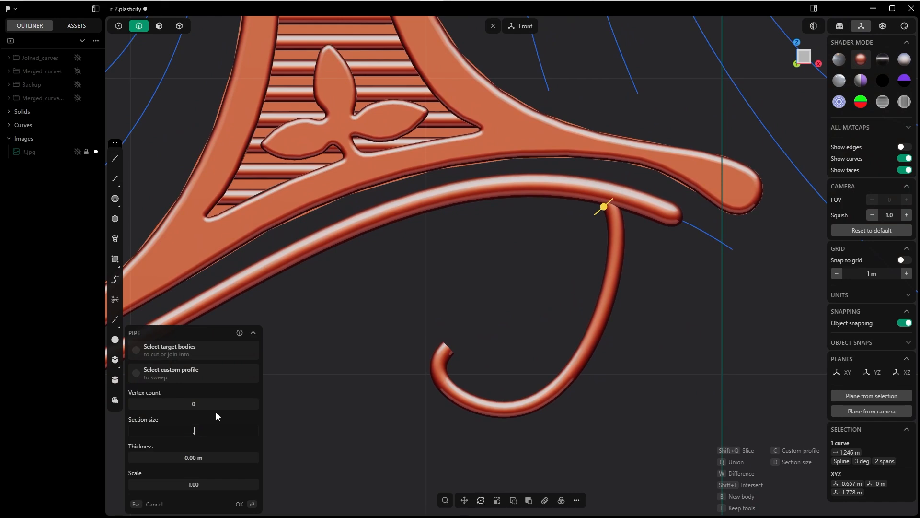
key(Tab)
text(²)
scroll(582, 312, down, 3)
middle_drag(537, 293, 556, 304)
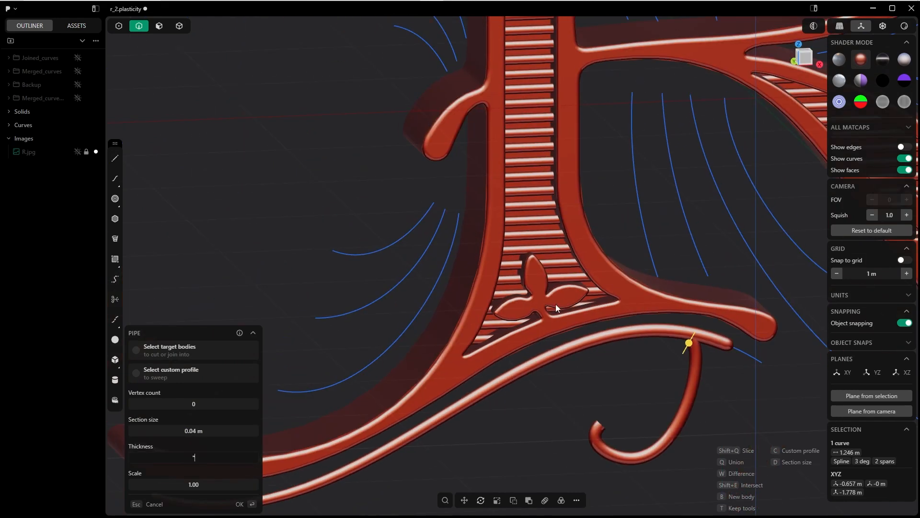
click(197, 430)
text(35)
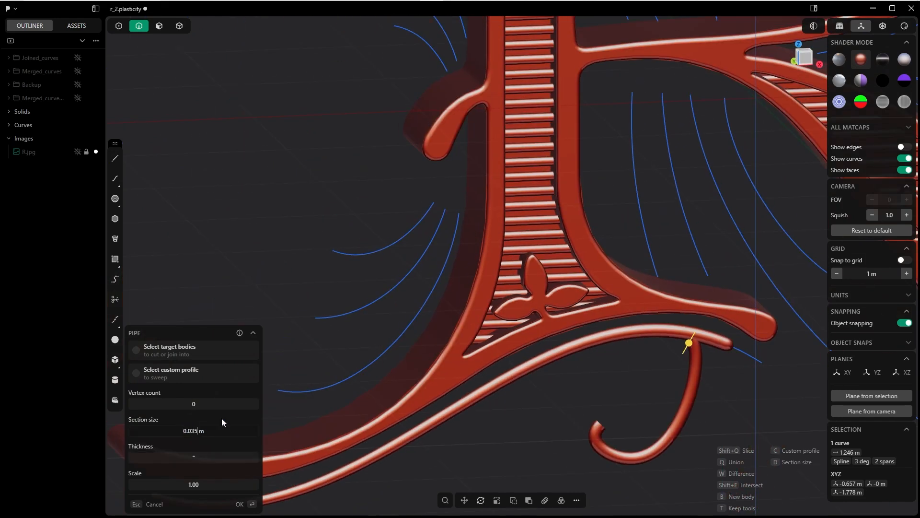
key(Tab)
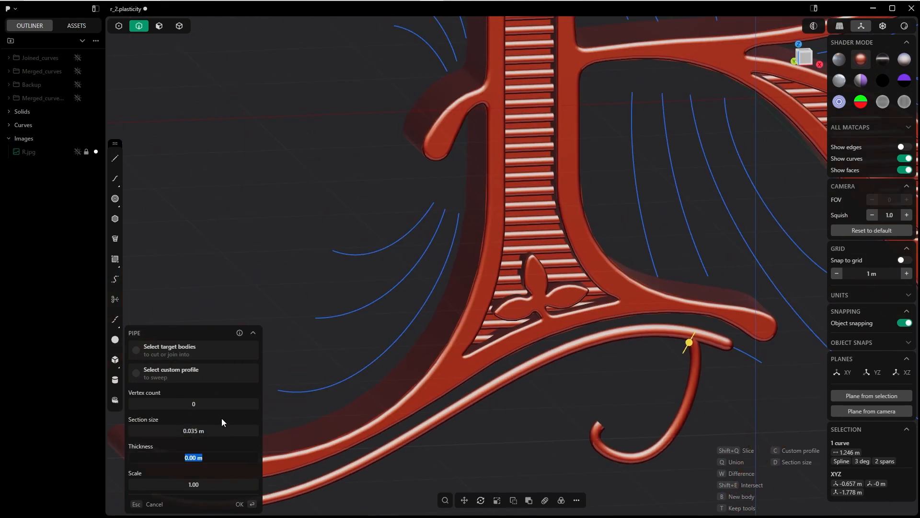
Taper the hook pipe with a scale of 1.5 so it thickens toward the curl, and finish the pipe.
click(209, 485)
text(2)
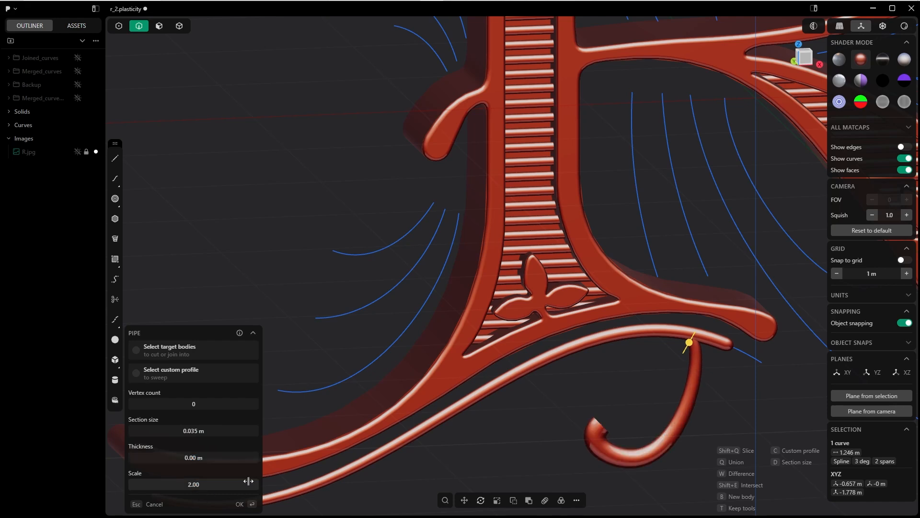
click(211, 484)
text(1.5)
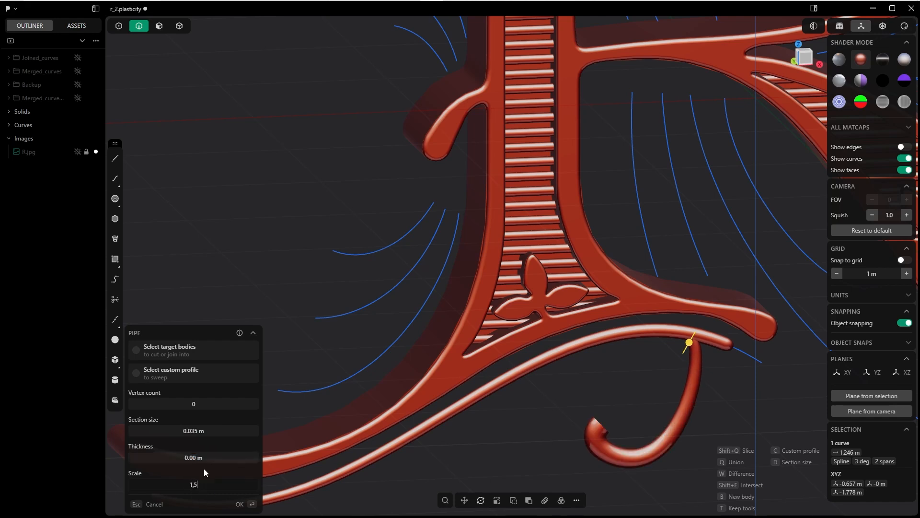
key(Return)
key(Return)
Rotate the hook pipe slightly clockwise and move it about 0.04 m left and 0.05 m up against the long pipe.
key(grave)
shift+middle_drag(524, 275, 443, 290)
scroll(510, 283, up, 4)
key(4)
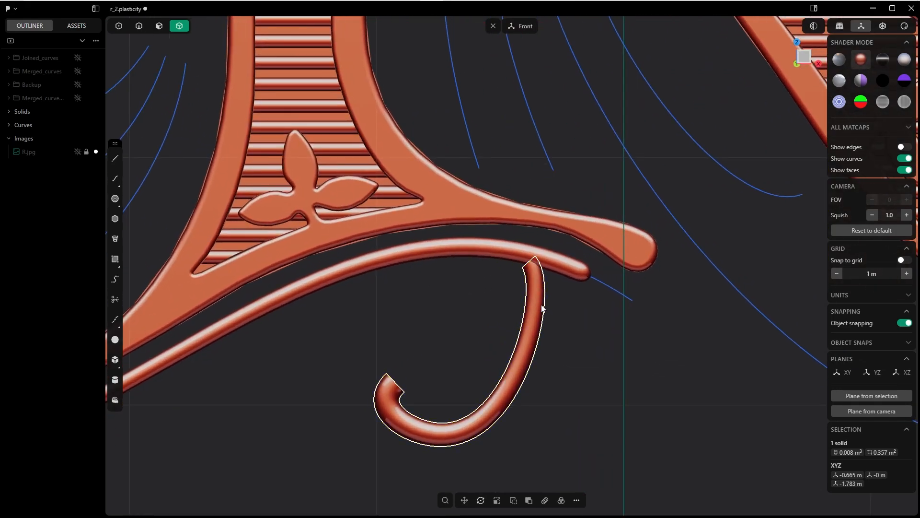
key(r)
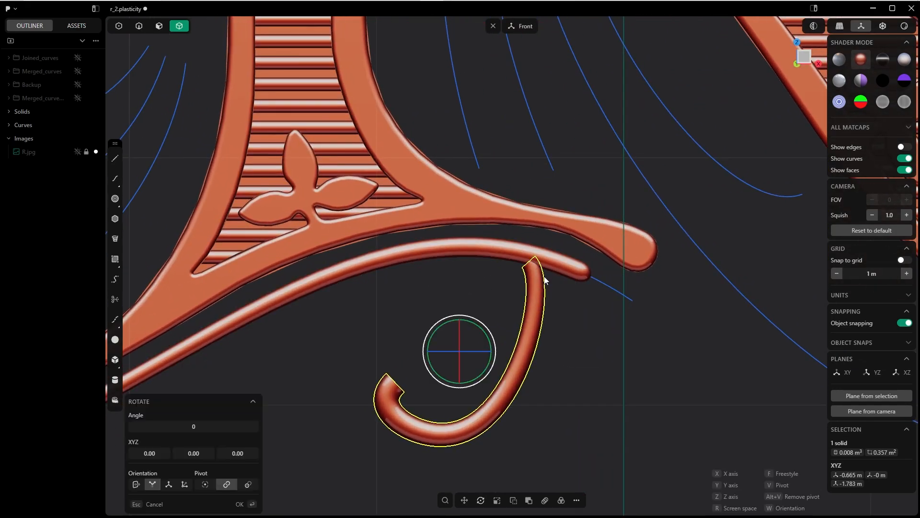
click(487, 335)
key(g)
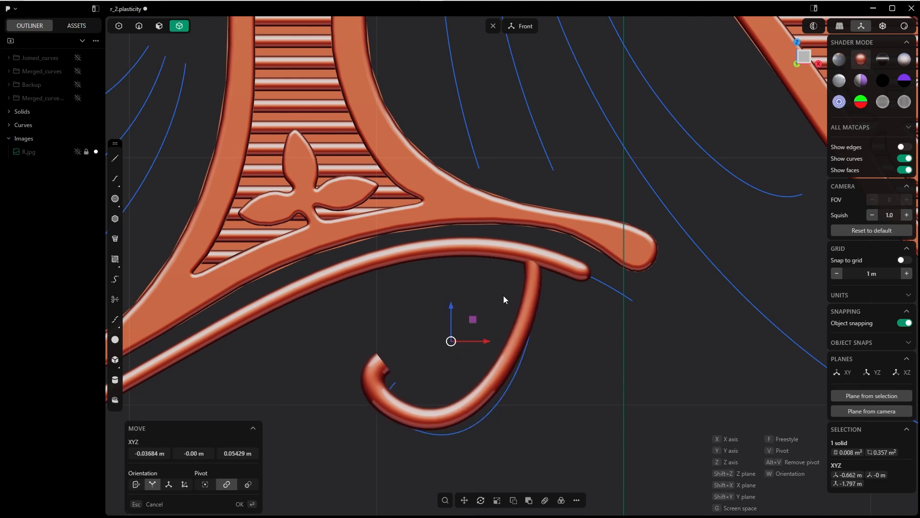
click(239, 503)
scroll(536, 269, down, 1)
shift+middle_drag(537, 269, 564, 224)
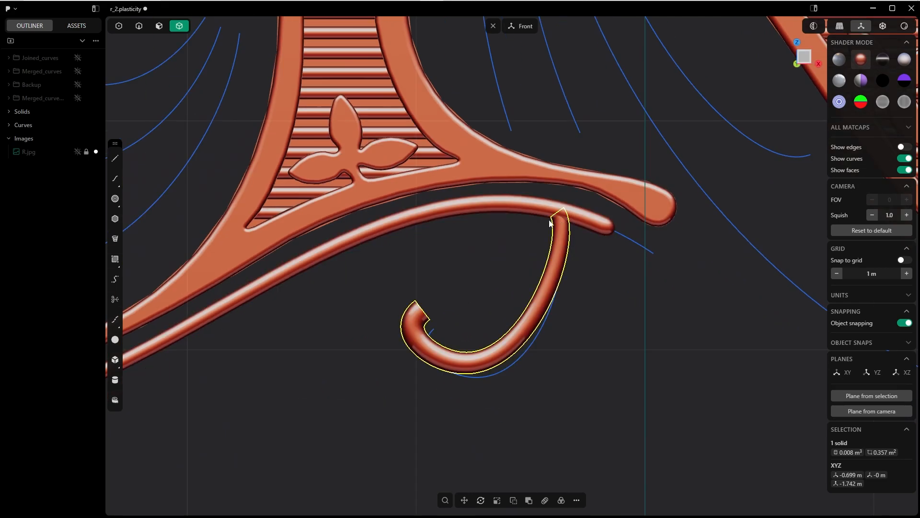
Join the hook pipe and the long pipe into one solid with a Boolean union.
click(608, 280)
key(grave)
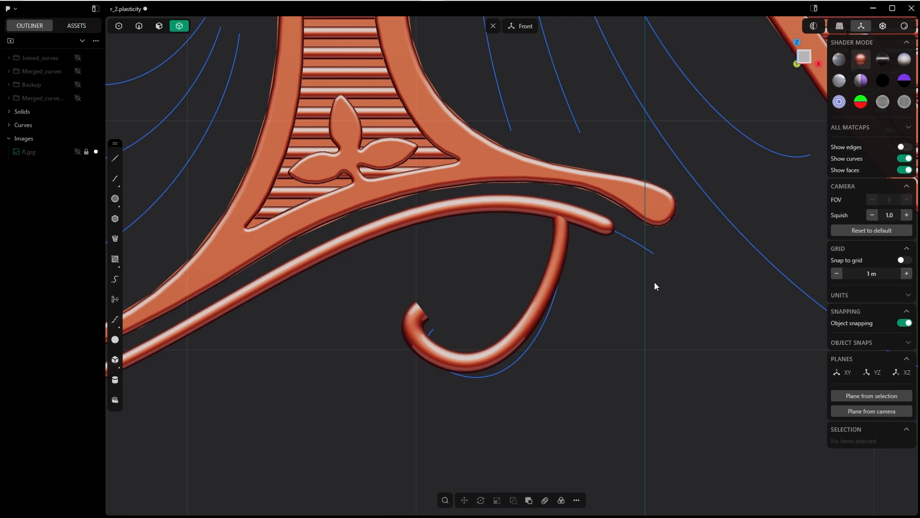
click(557, 269)
shift+click(513, 208)
key(q)
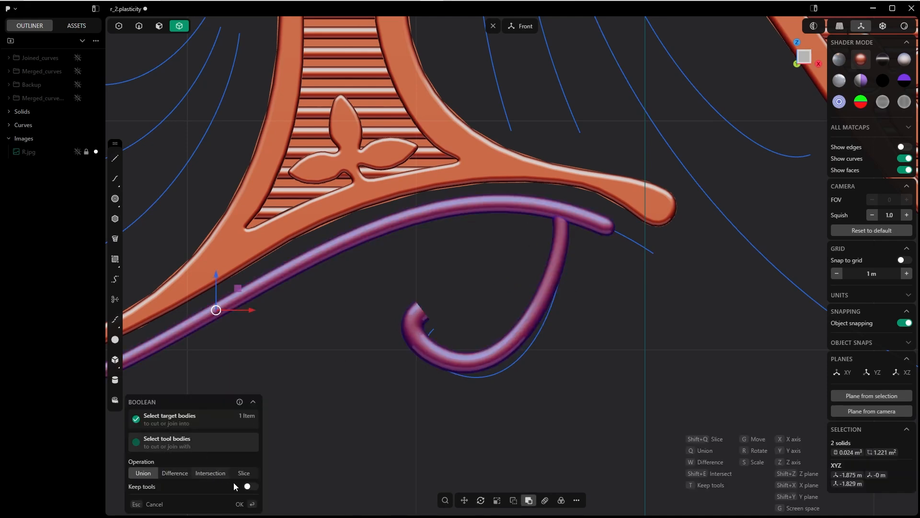
click(238, 503)
Fillet the intersection edge where the hook pipe meets the long pipe to blend the junction.
scroll(498, 302, up, 3)
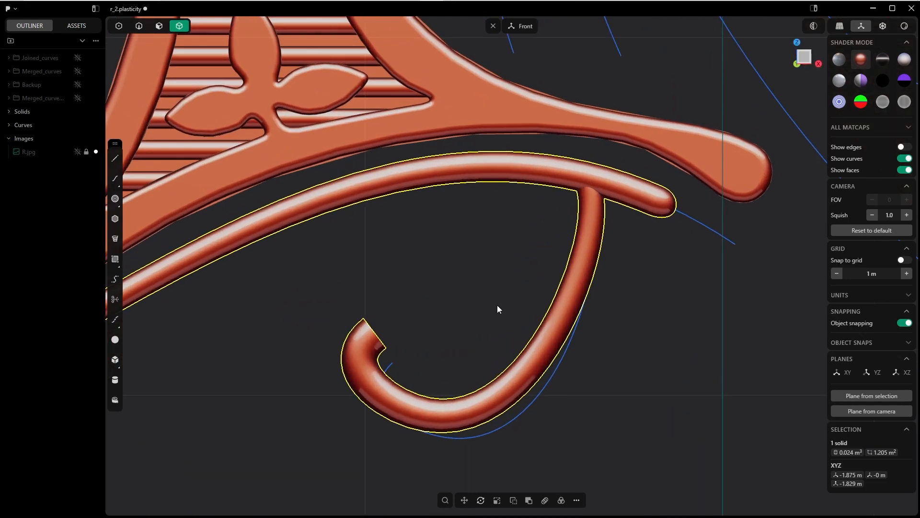
key(2)
click(597, 194)
key(f)
key(d)
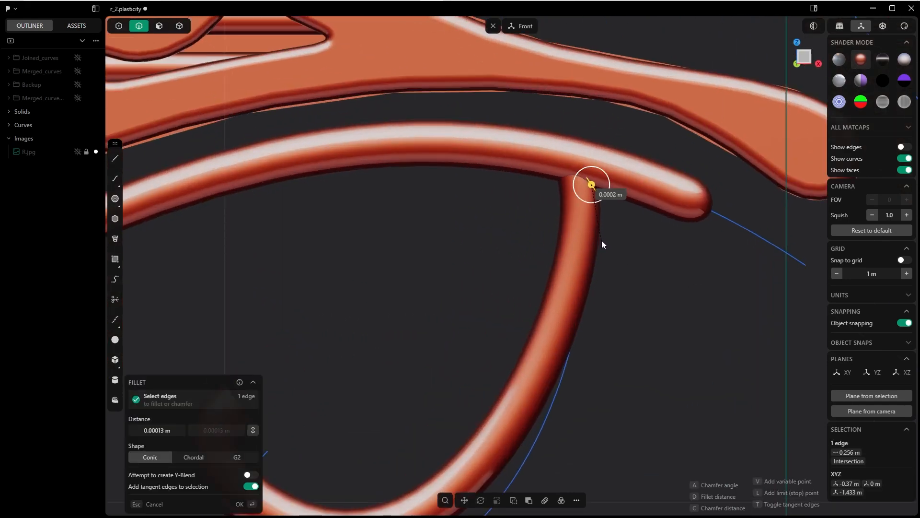
click(629, 257)
click(240, 504)
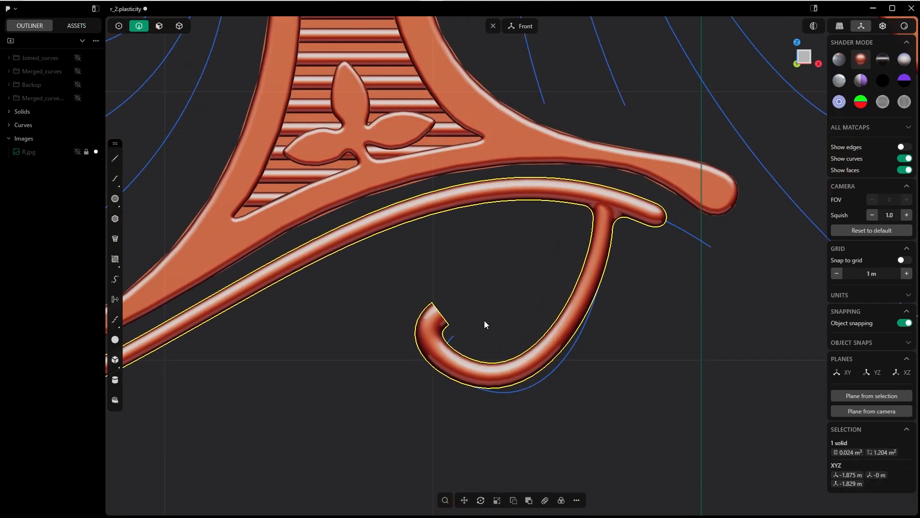
Isolate the joined pipe and create a sphere of about 0.08 m radius above it on the centre plane.
key(shift+h)
key(grave)
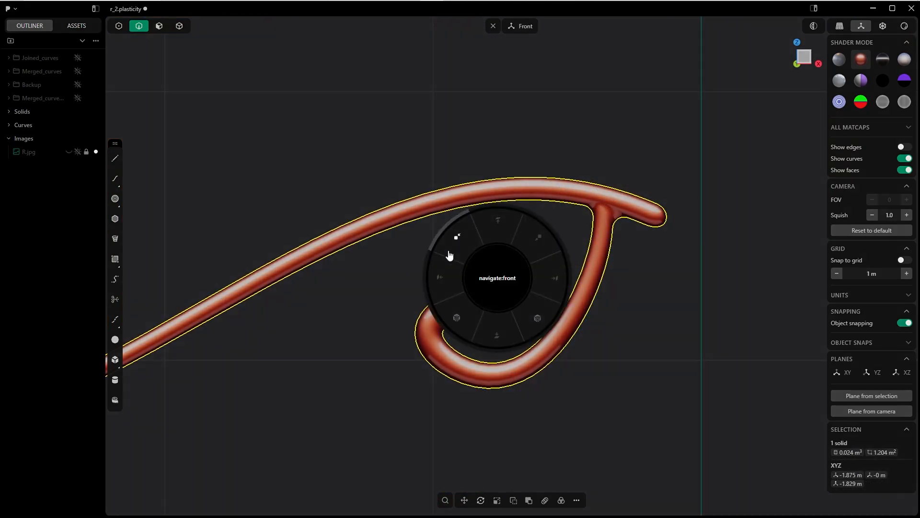
click(545, 280)
key(f)
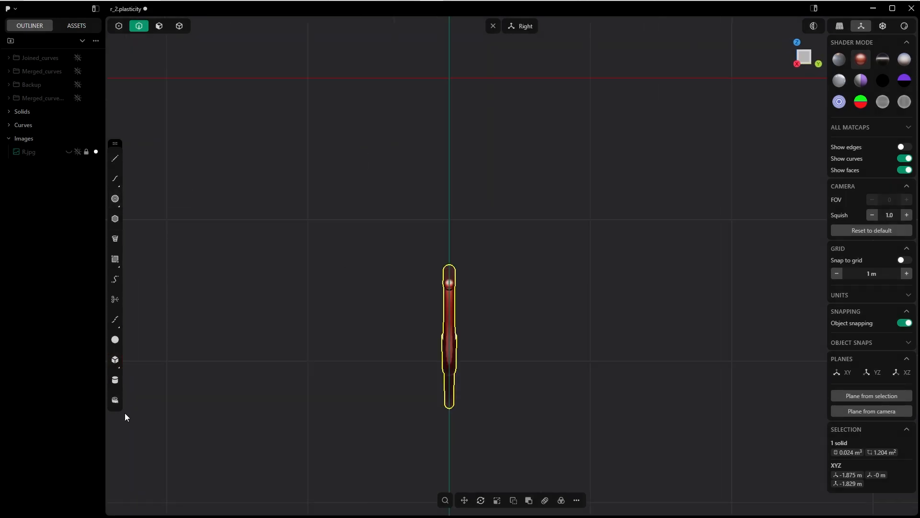
click(115, 340)
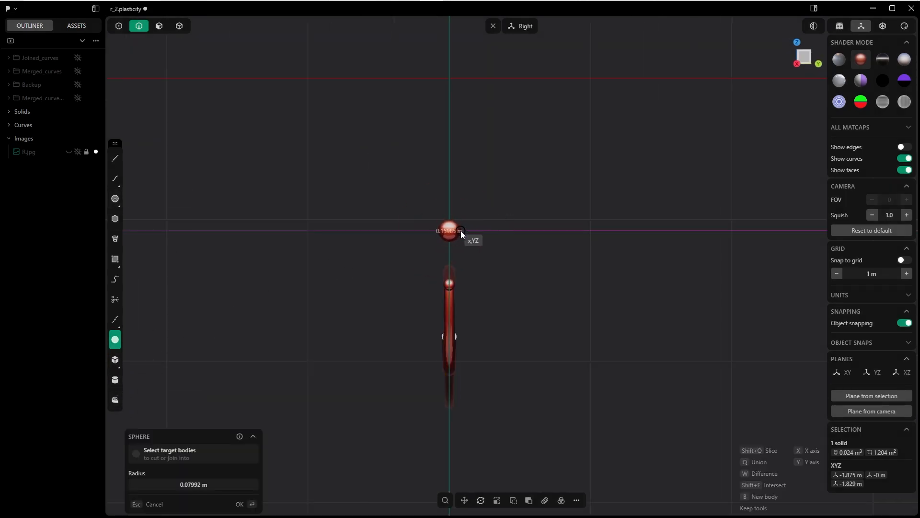
click(461, 231)
Move the sphere about 0.95 m left and 0.76 m down onto the open tip of the hook's curl.
key(KP_1)
scroll(529, 339, up, 6)
shift+middle_drag(599, 291, 587, 208)
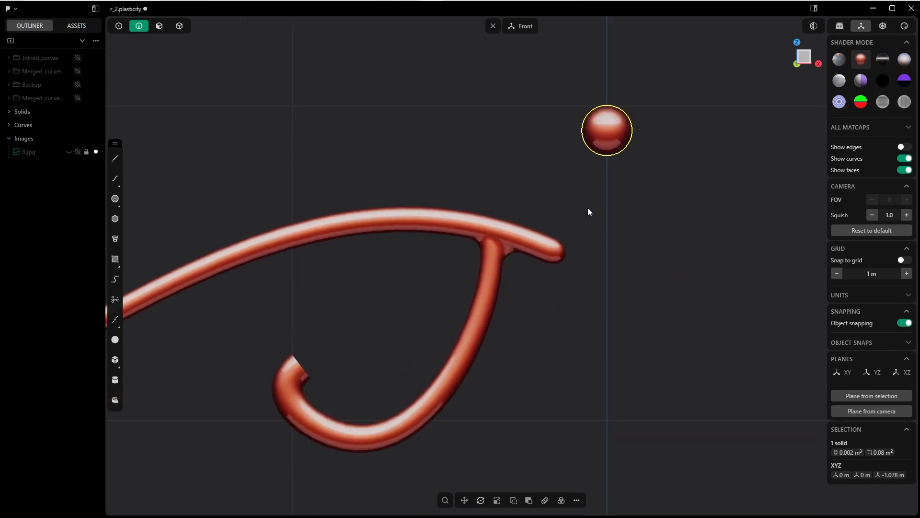
key(g)
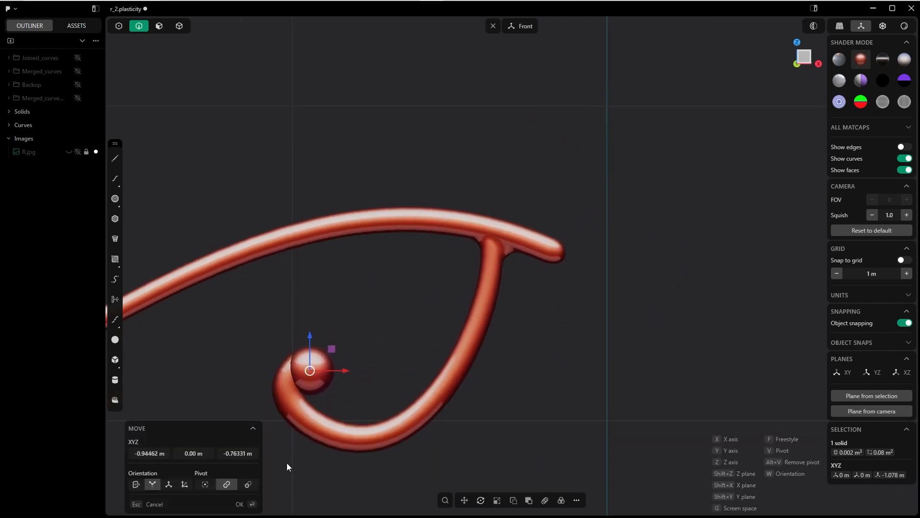
click(240, 505)
Join the sphere to the hooked pipe with a Boolean union.
key(4)
shift+click(298, 420)
key(q)
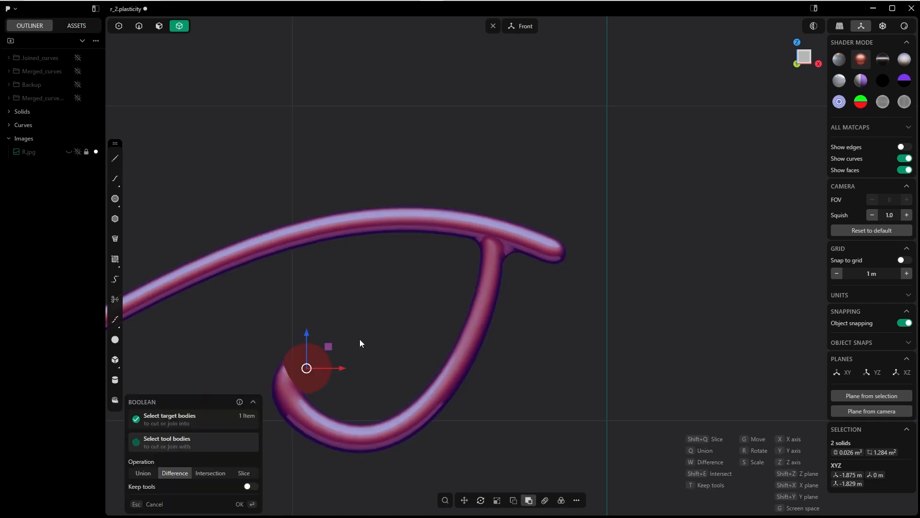
key(q)
click(241, 506)
Fillet the intersection edge between the sphere and the hook's curl with a distance of about 0.03 m.
scroll(347, 386, up, 5)
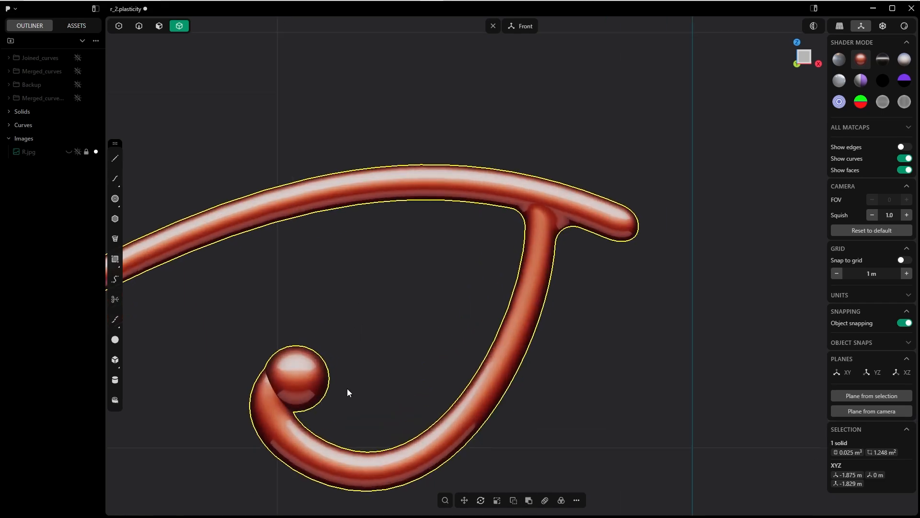
shift+middle_drag(370, 331, 451, 279)
key(2)
key(f)
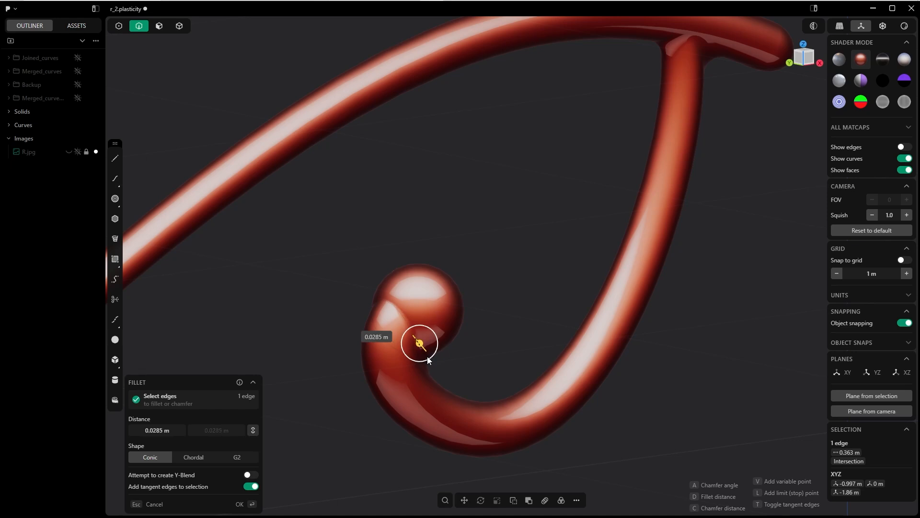
middle_drag(474, 363, 440, 357)
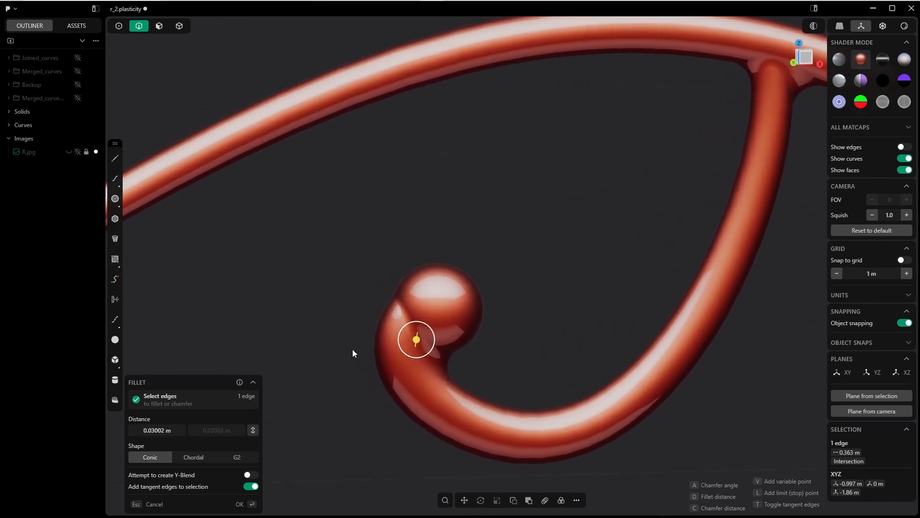
middle_drag(357, 310, 441, 289)
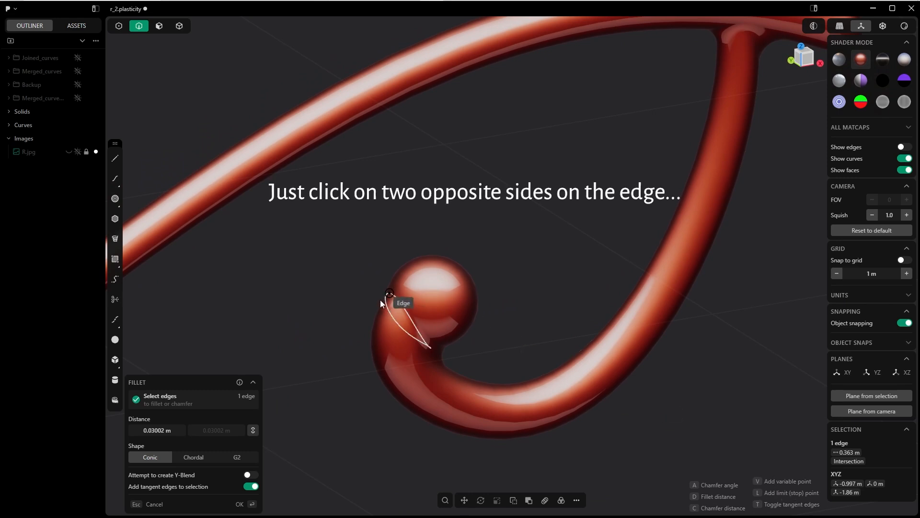
Make the sphere fillet variable with points on two opposite sides of the edge, widening the outer one to about 0.098 m.
middle_drag(398, 291, 452, 354)
click(438, 354)
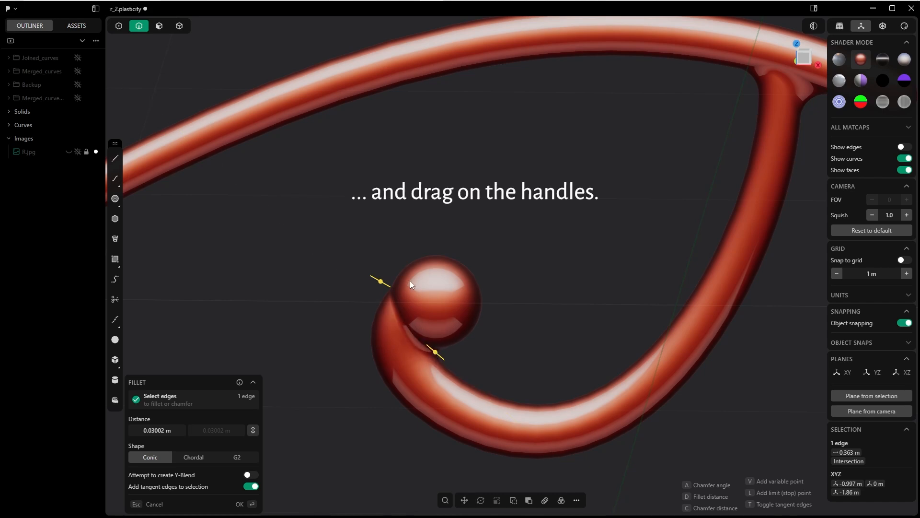
middle_drag(409, 281, 379, 277)
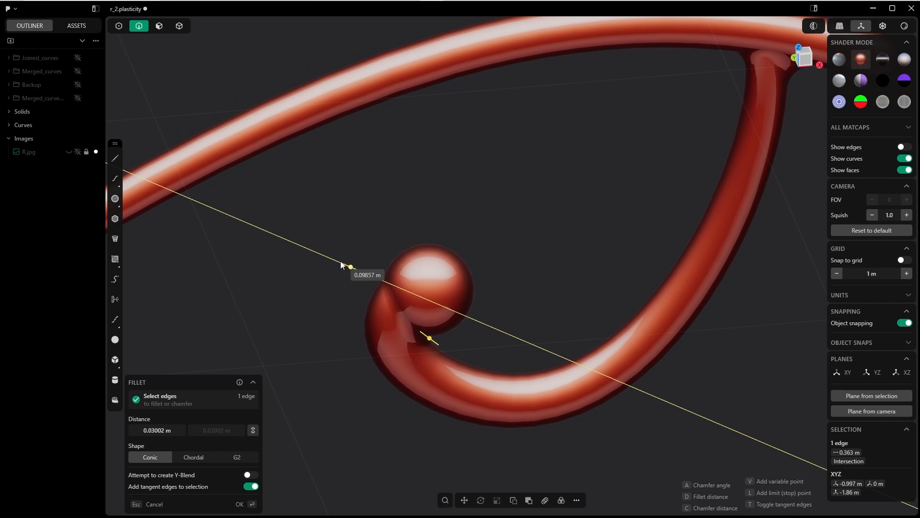
middle_drag(340, 261, 349, 231)
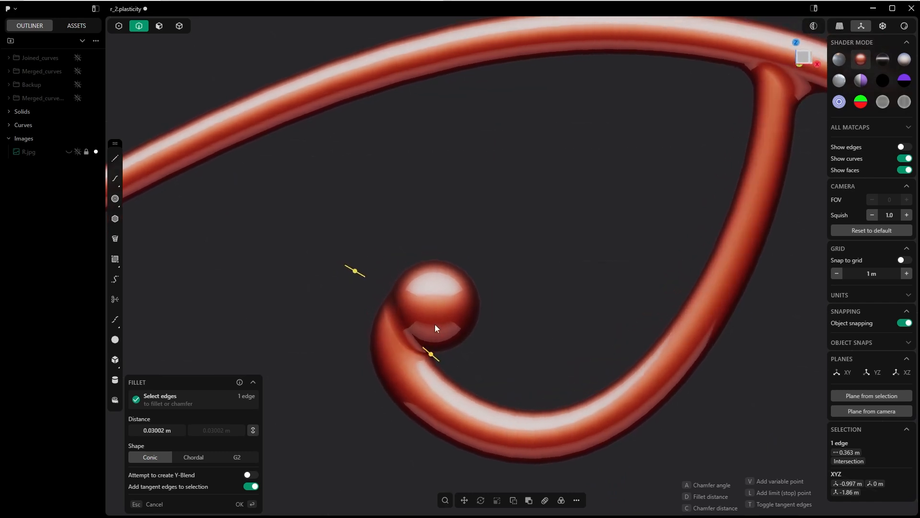
middle_drag(435, 324, 481, 330)
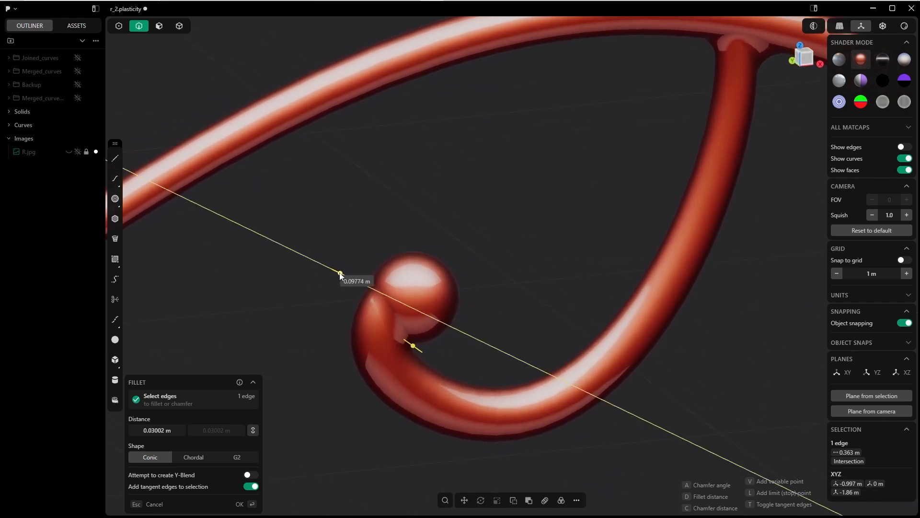
middle_drag(416, 318, 386, 300)
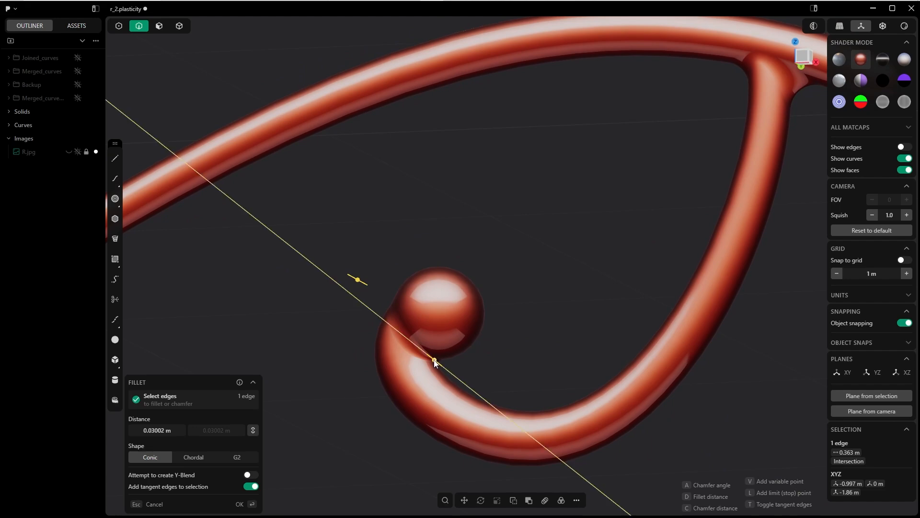
middle_drag(437, 364, 577, 332)
key(Return)
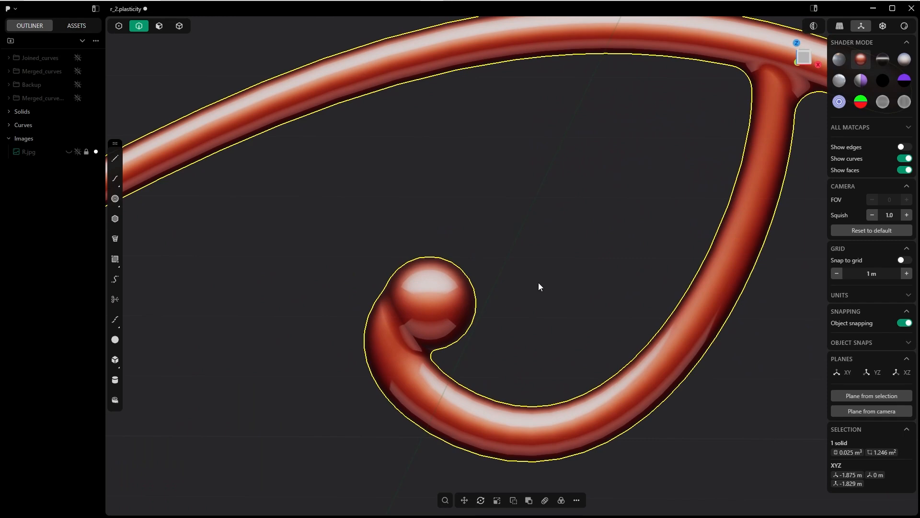
Bring back the whole letter from isolation and return to the front view.
key(grave)
click(487, 232)
scroll(488, 236, down, 5)
shift+middle_drag(502, 233, 483, 220)
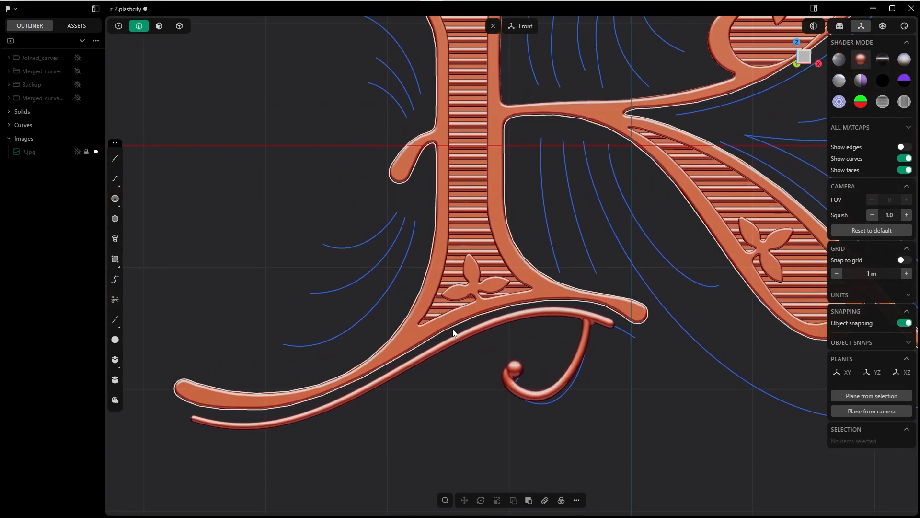
scroll(458, 320, down, 3)
shift+middle_drag(468, 293, 492, 298)
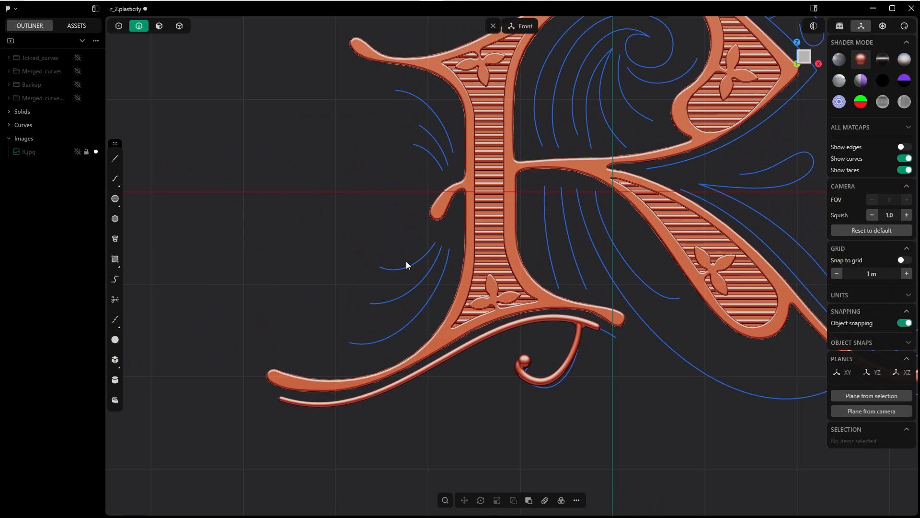
scroll(474, 268, up, 2)
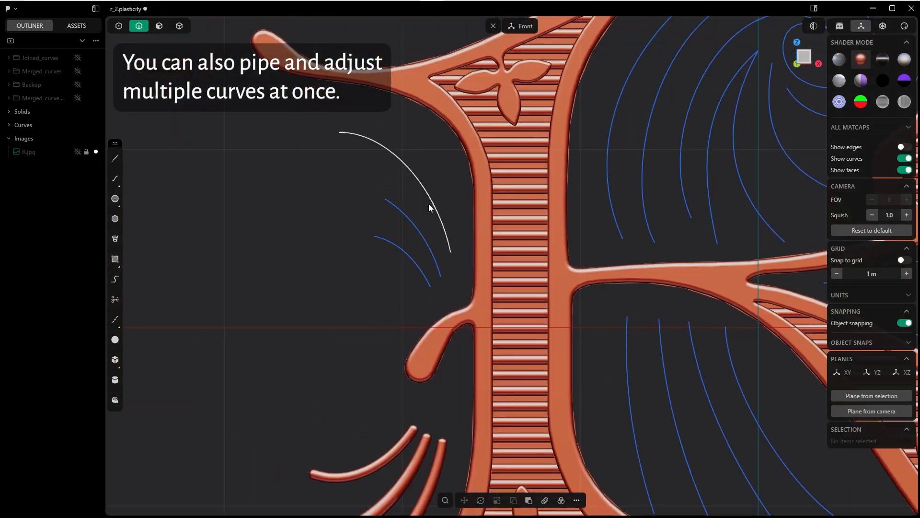
Pipe the three curves beside the upper part of the stem and fillet their end edges to round the tips.
key(p)
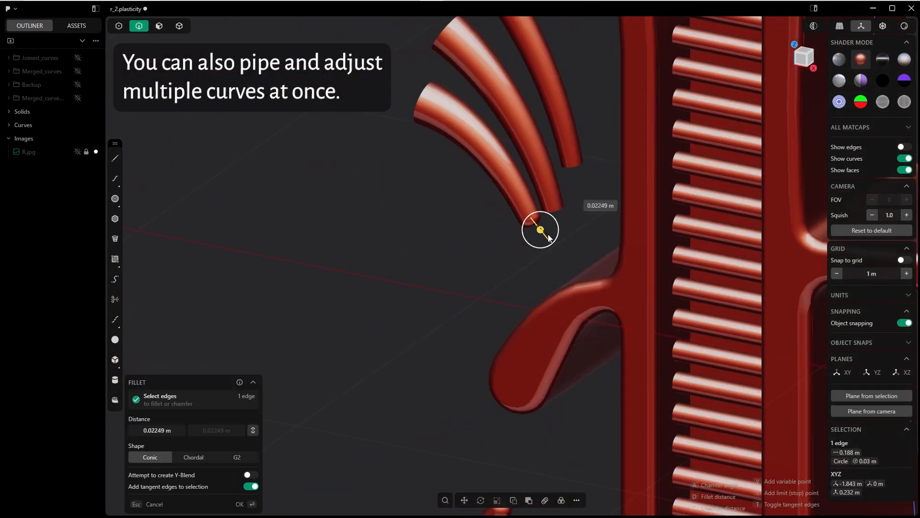
drag(542, 230, 587, 177)
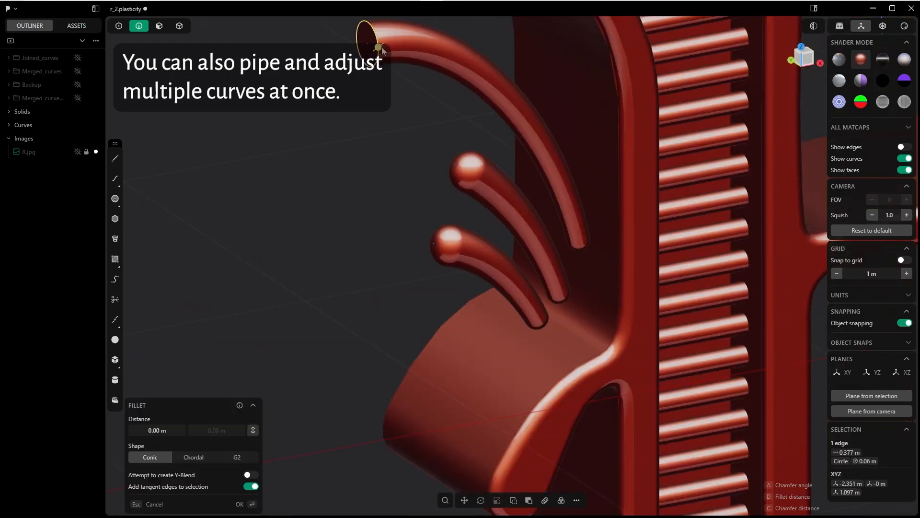
click(378, 46)
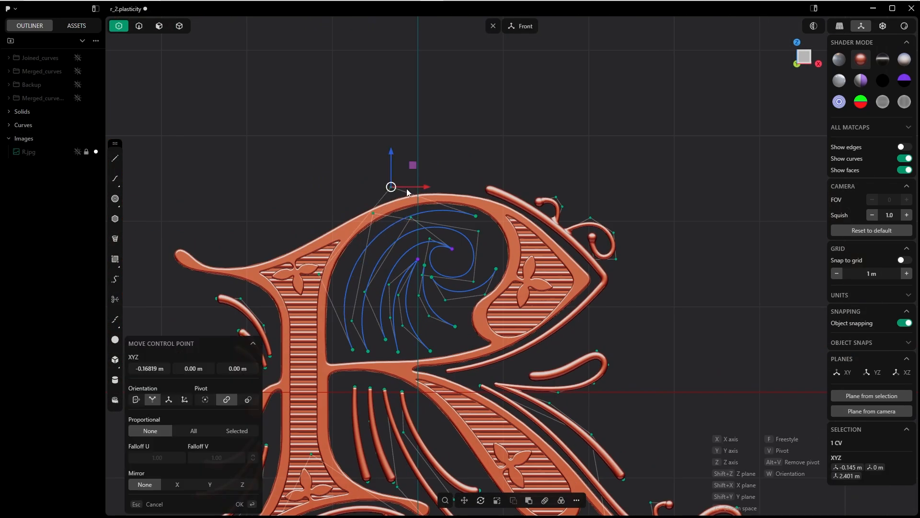
Reshape the outer scroll curve inside the bowl by moving its control point and pipe the curves in the bowl.
drag(406, 189, 431, 211)
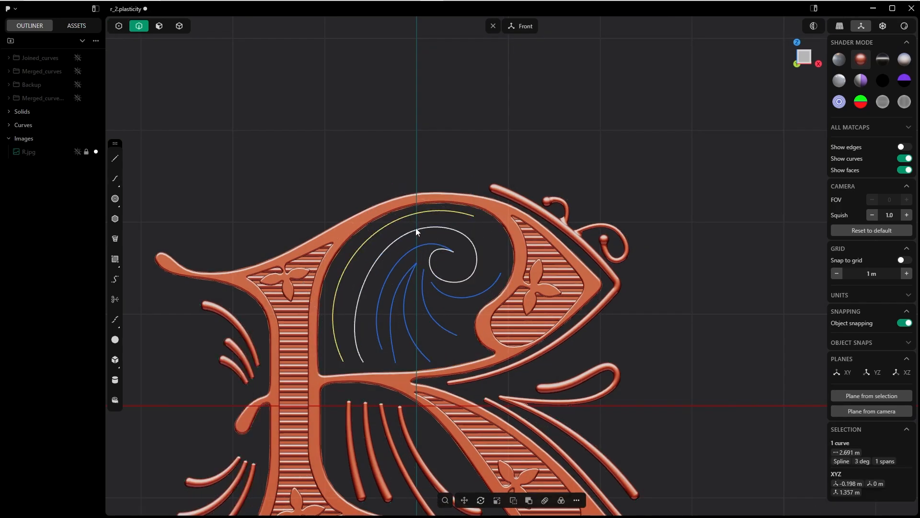
key(p)
click(204, 430)
text(,0)
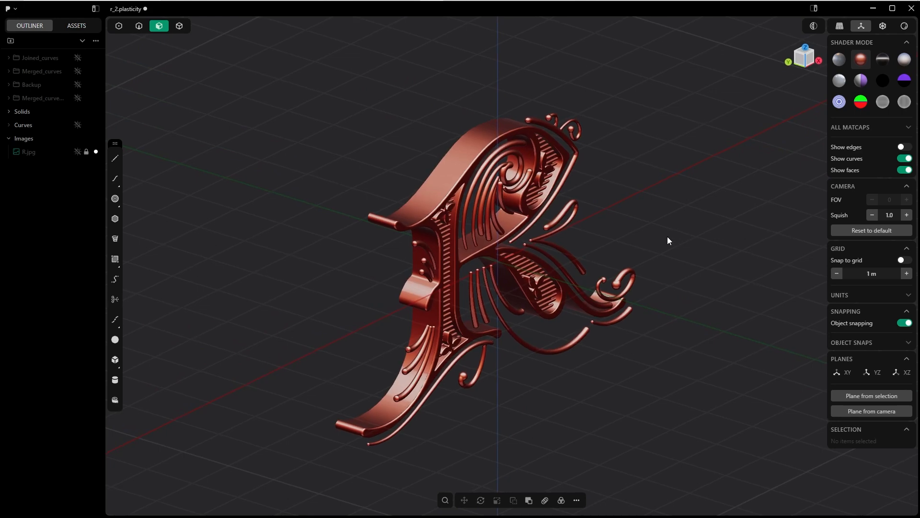
Examine the letter's side walls and the piped ornaments around the upper serif from several angles.
scroll(667, 239, up, 4)
middle_drag(635, 275, 643, 202)
scroll(630, 213, down, 3)
scroll(508, 257, up, 4)
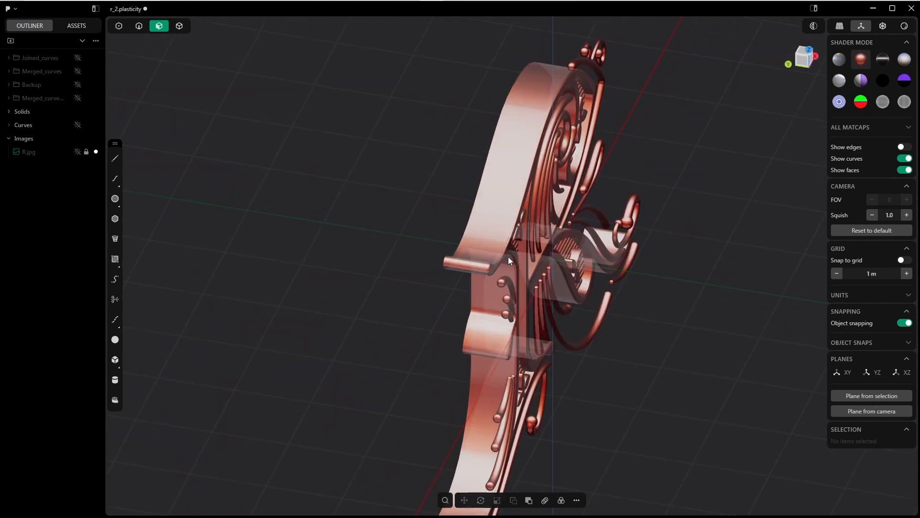
middle_drag(508, 257, 516, 277)
scroll(394, 332, up, 5)
mouse_move(526, 223)
middle_down()
mouse_move(393, 332)
mouse_move(422, 268)
mouse_move(427, 319)
mouse_move(432, 304)
middle_up()
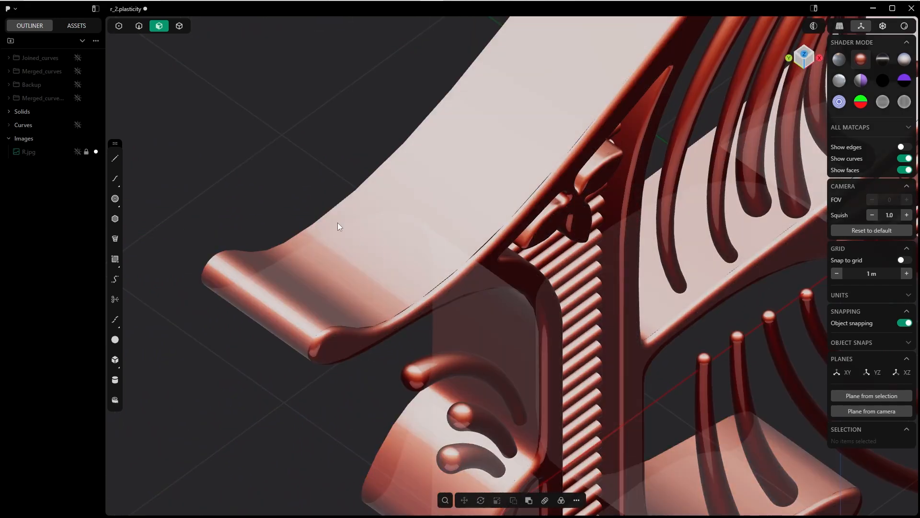
middle_drag(393, 272, 429, 287)
scroll(428, 286, up, 4)
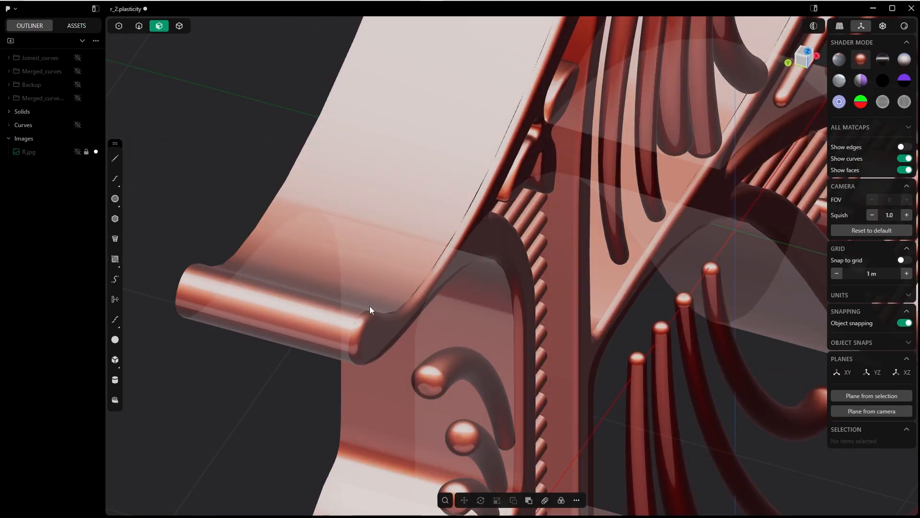
middle_drag(345, 350, 375, 287)
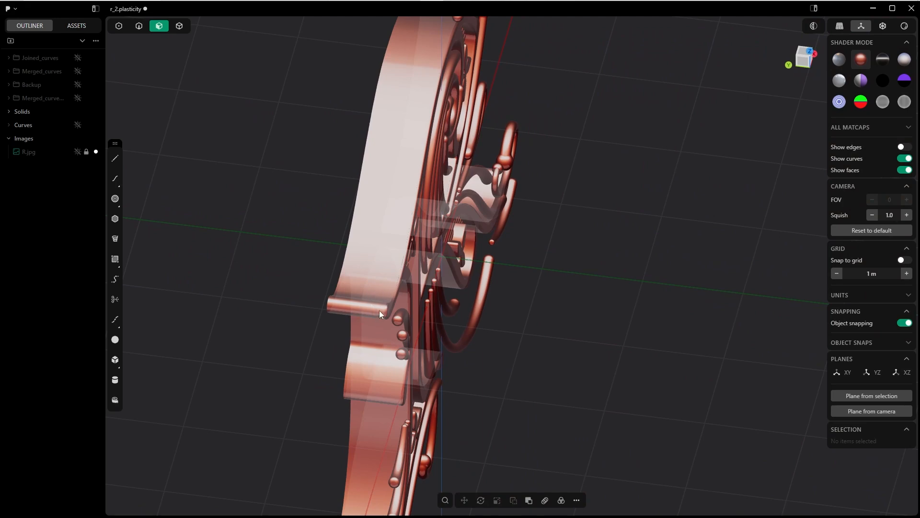
Isolate the main body of the letter R by hiding every other object.
mouse_move(252, 286)
alt+shift+right_down()
mouse_move(396, 263)
mouse_move(252, 287)
alt+shift+right_up()
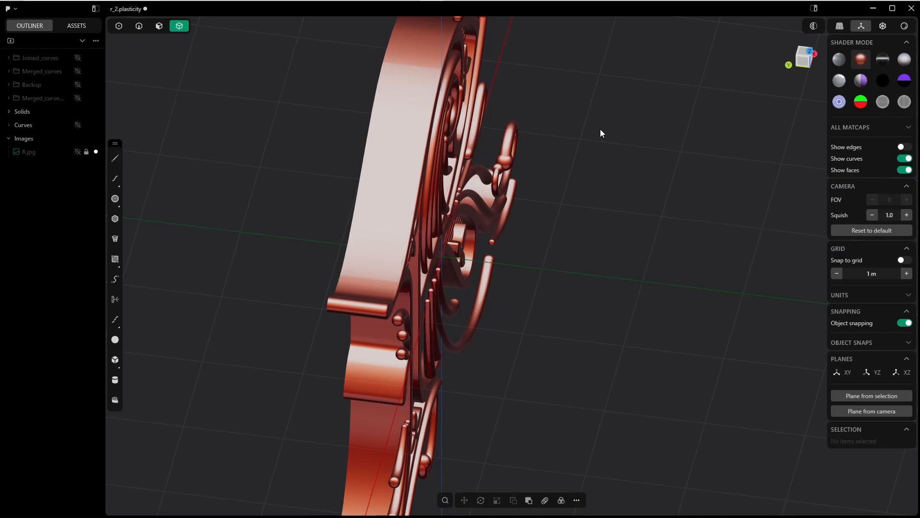
click(372, 249)
middle_drag(468, 246, 369, 246)
key(shift+h)
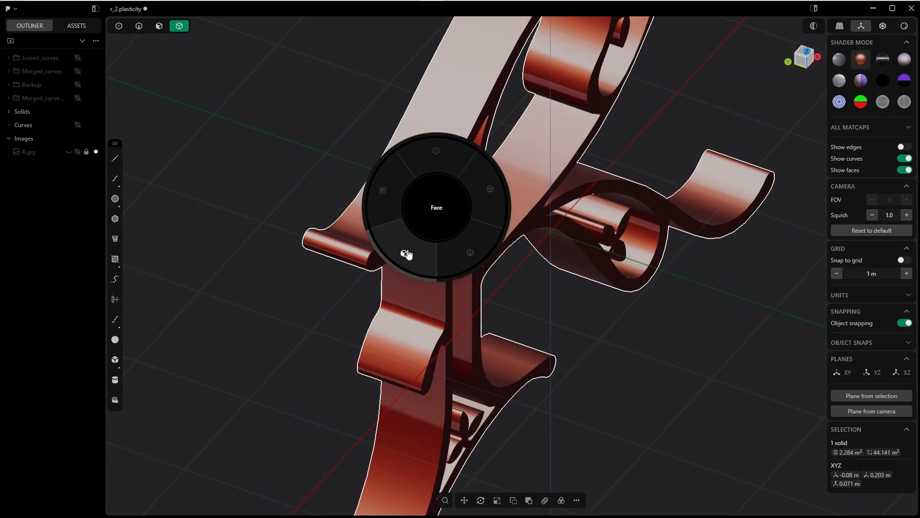
Cut the body's outer side face lengthwise with a single loop running close to its front rim.
click(406, 252)
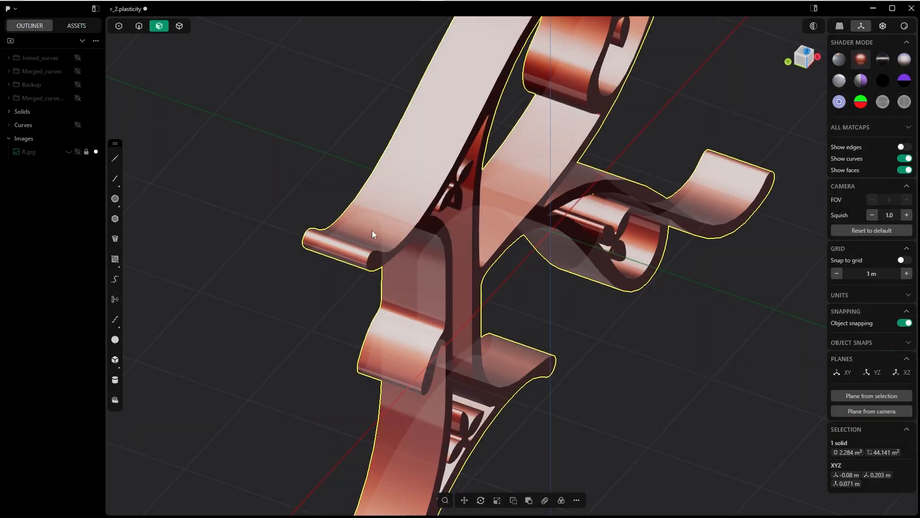
click(371, 231)
middle_drag(370, 231, 393, 271)
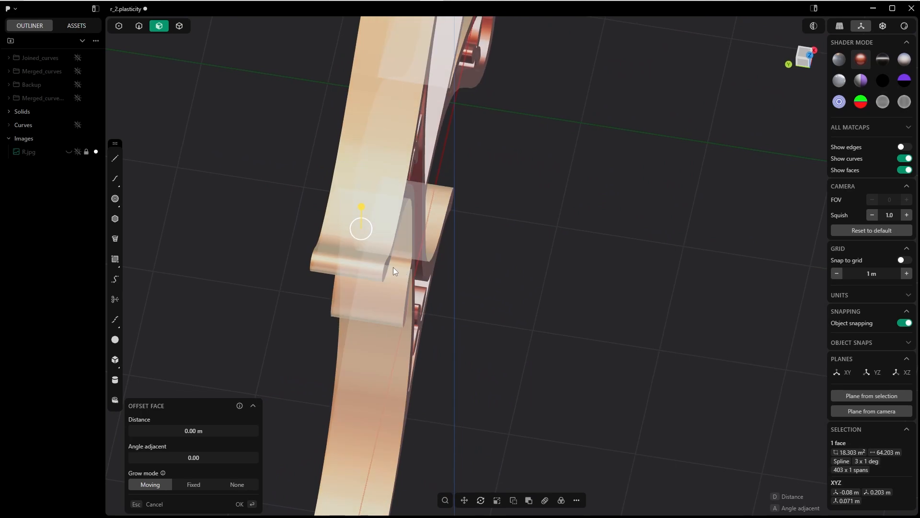
key(ctrl+r)
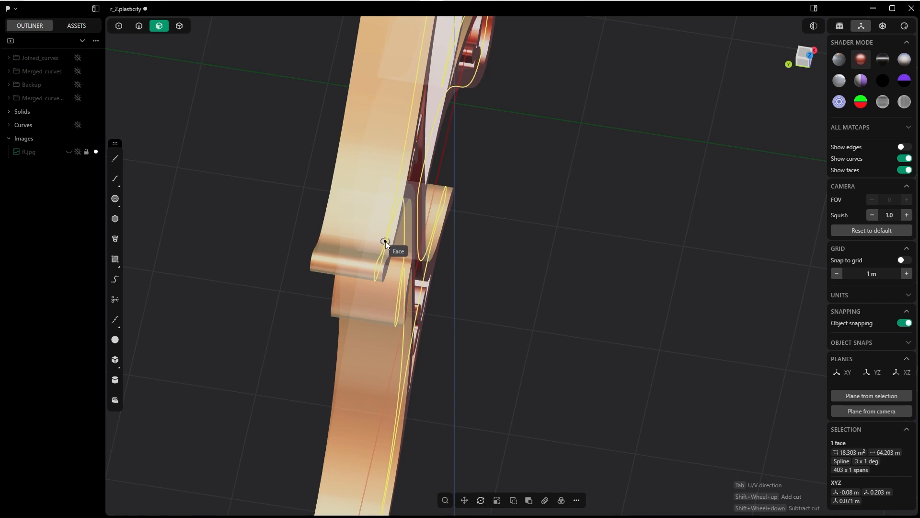
click(385, 242)
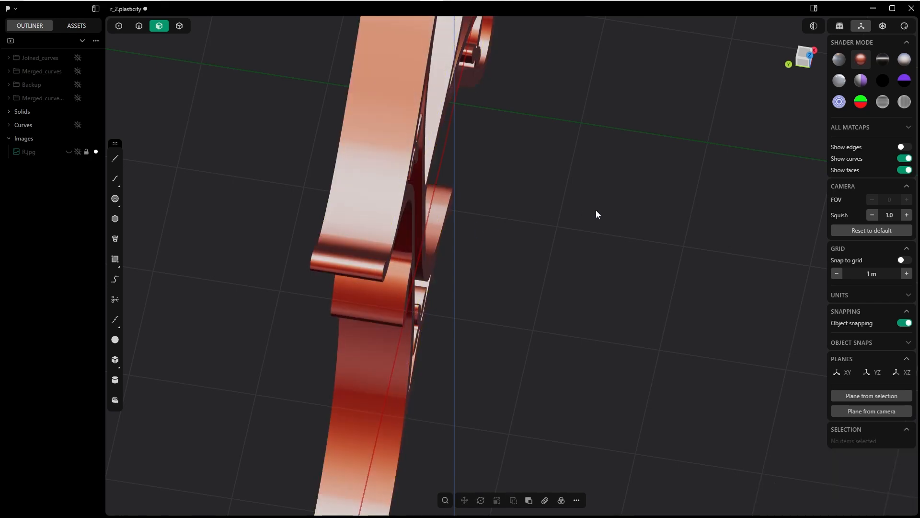
Turn on edge display for the isolated letter body.
click(905, 147)
middle_drag(478, 286, 407, 249)
scroll(407, 249, up, 3)
shift+middle_drag(419, 299, 340, 262)
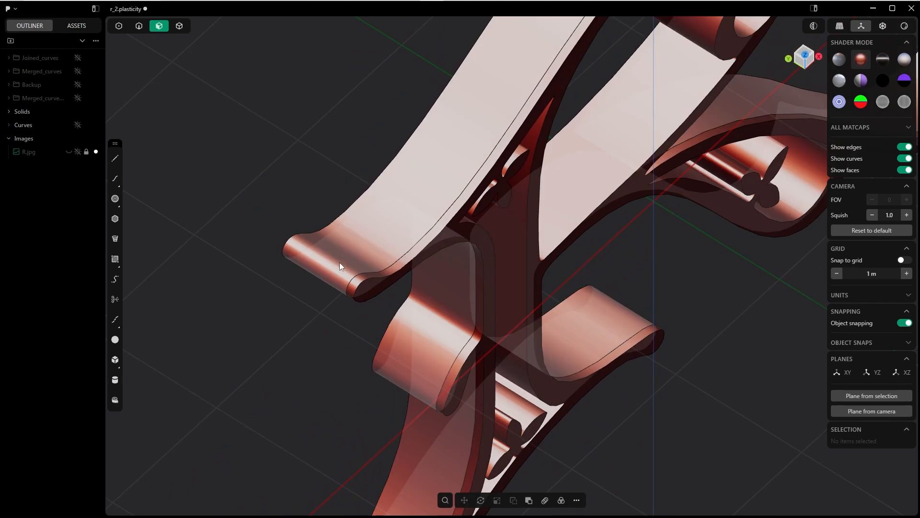
click(364, 283)
key(o)
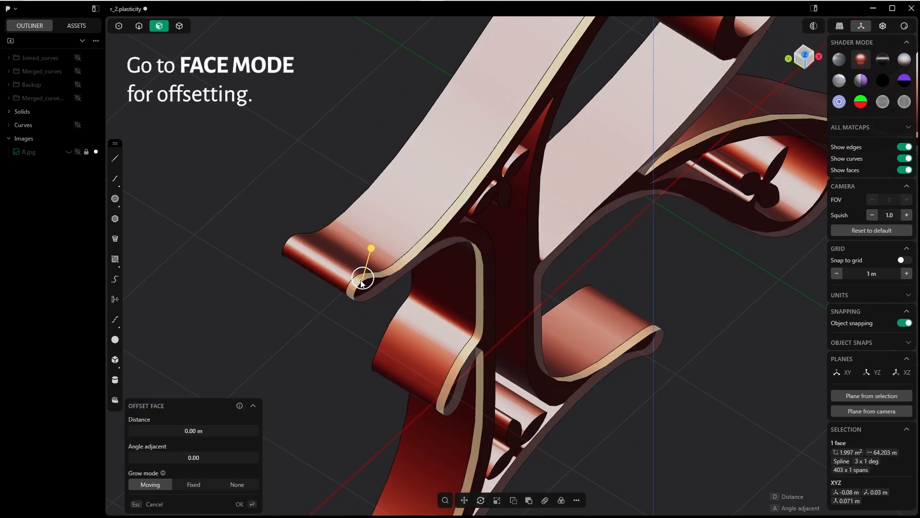
key(o)
key(Escape)
Offset the narrow strip face along the body's front rim outward by about 0.044 m.
click(365, 277)
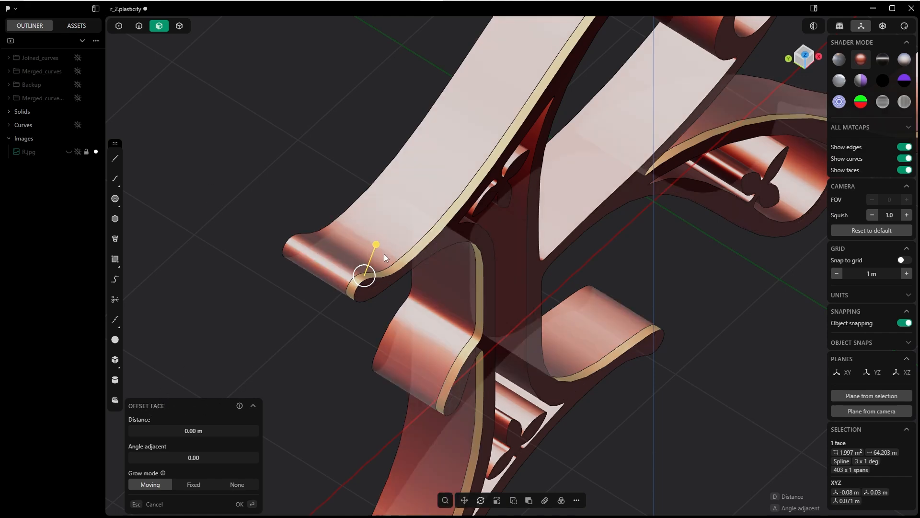
middle_drag(384, 254, 357, 215)
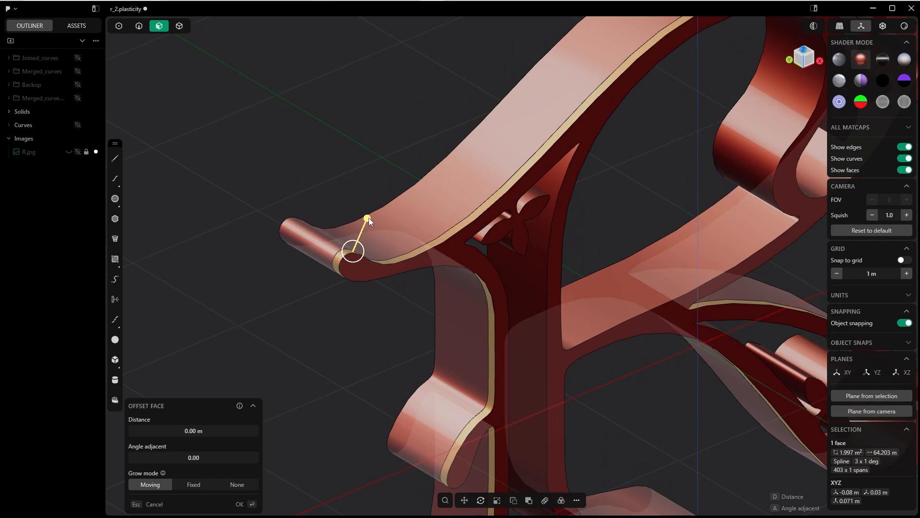
drag(368, 218, 370, 211)
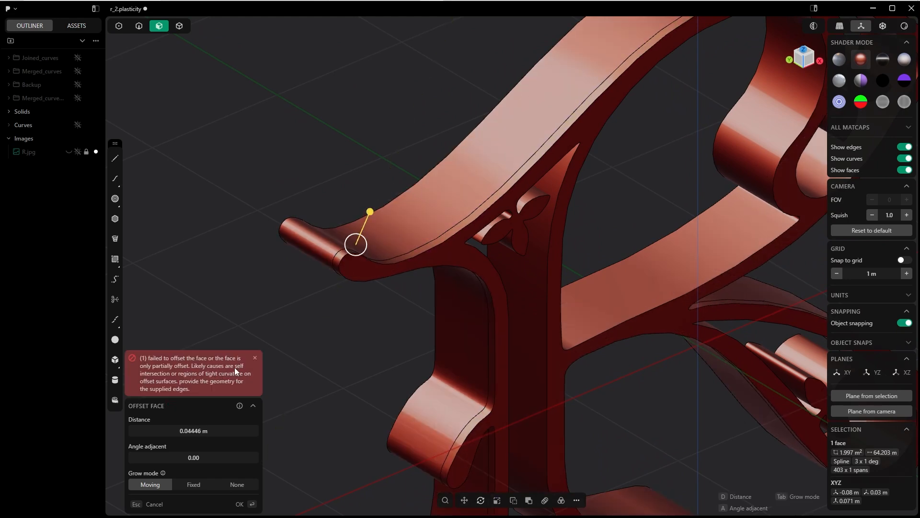
Set the strip face's offset distance to 0.02 m.
scroll(309, 352, down, 10)
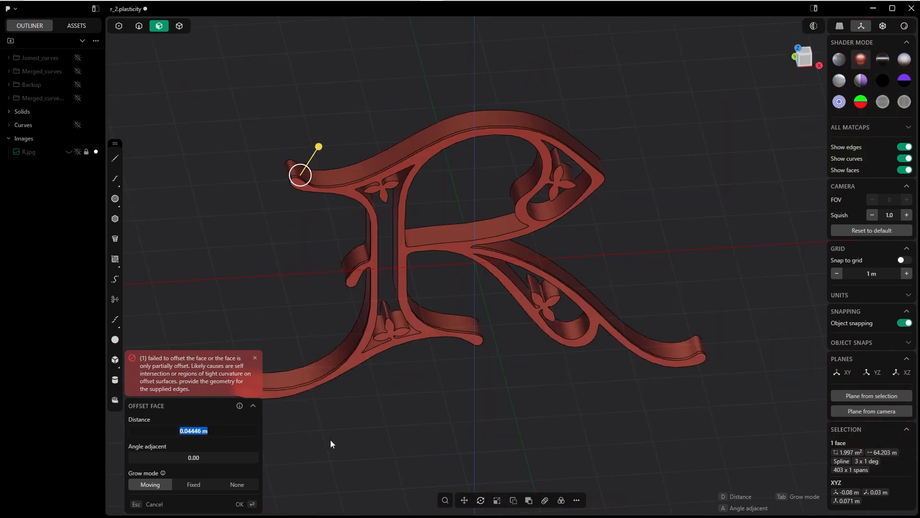
key(End)
key(shift+Left)
key(shift+Left)
key(shift+Left)
key(shift+Left)
text(2)
key(Tab)
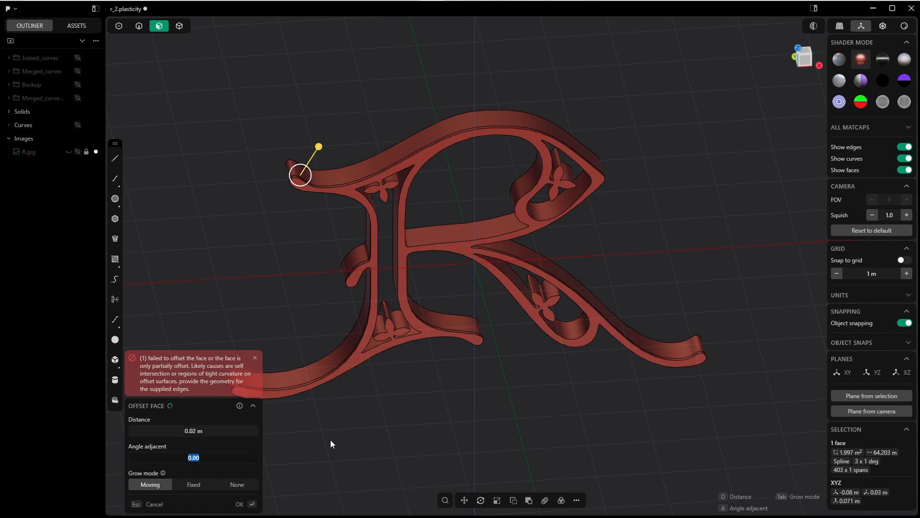
Set the strip face's offset distance to 0.015 m and check the rim at the serif ends.
scroll(433, 366, up, 6)
middle_drag(320, 277, 540, 315)
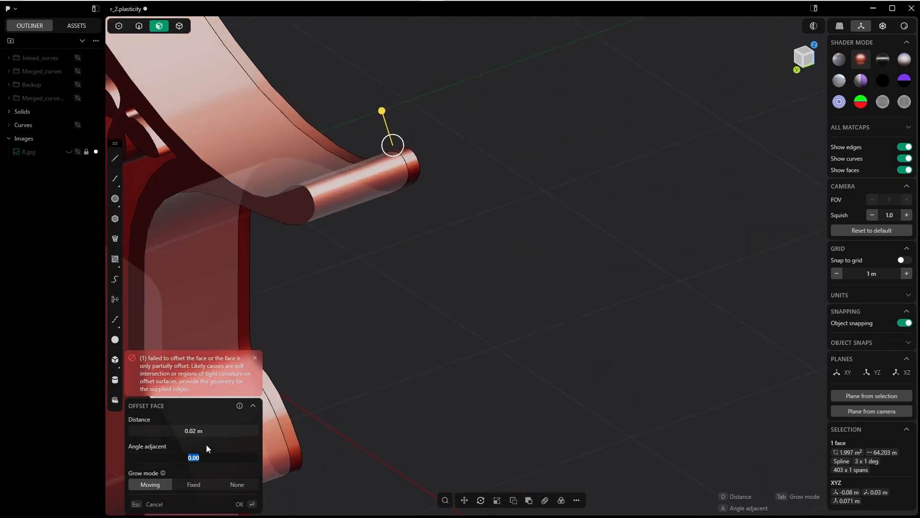
drag(195, 429, 190, 429)
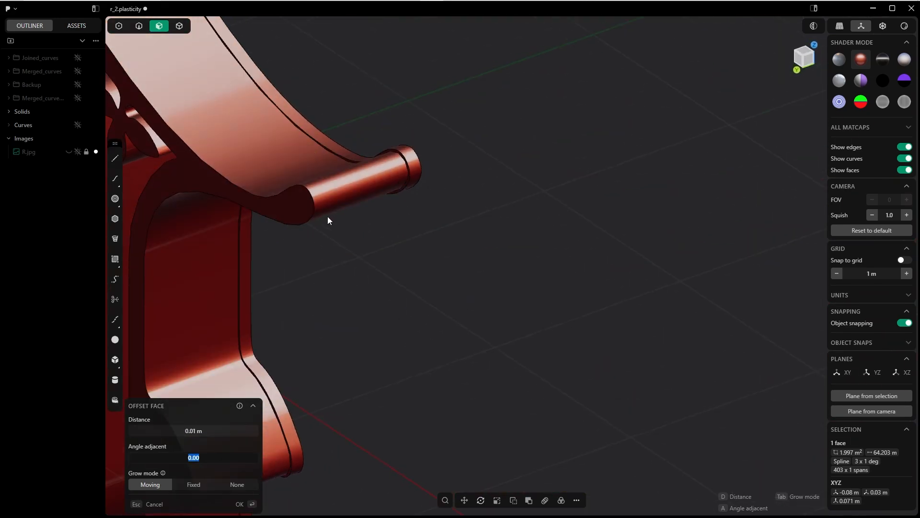
middle_drag(328, 220, 364, 225)
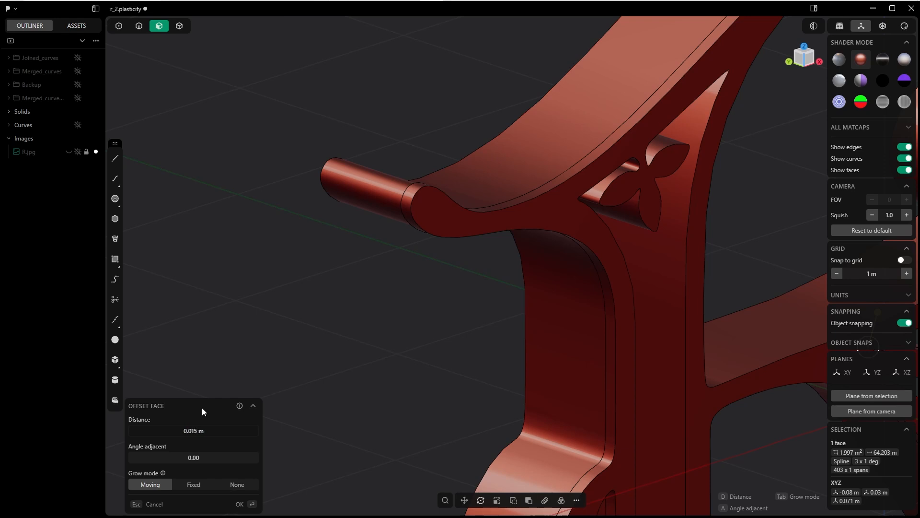
key(Tab)
scroll(386, 303, down, 6)
shift+middle_drag(406, 278, 356, 143)
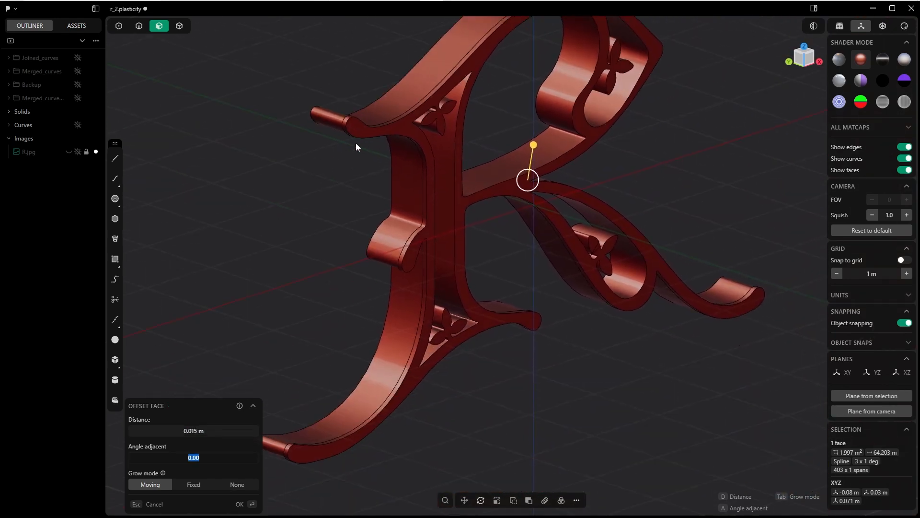
middle_drag(406, 209, 389, 197)
middle_drag(351, 254, 427, 207)
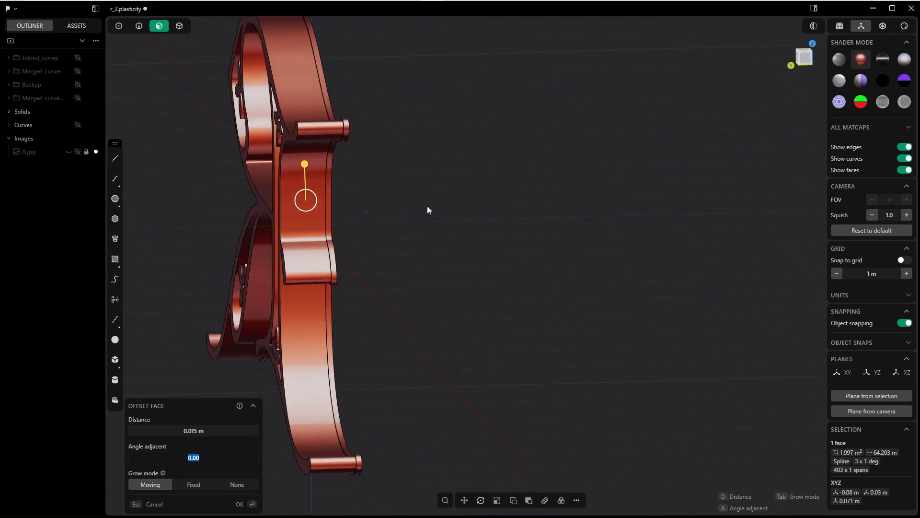
Set the strip face's offset distance to 0.017 m and apply the offset.
click(194, 431)
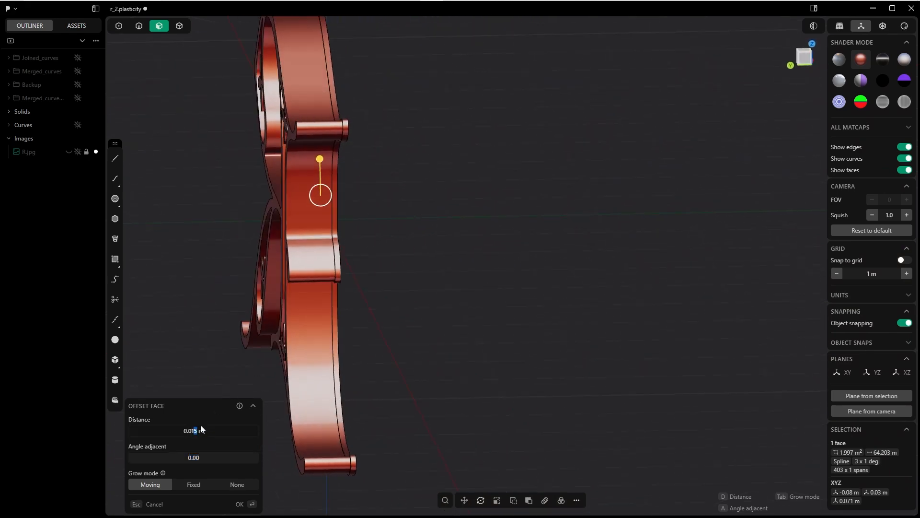
text(8)
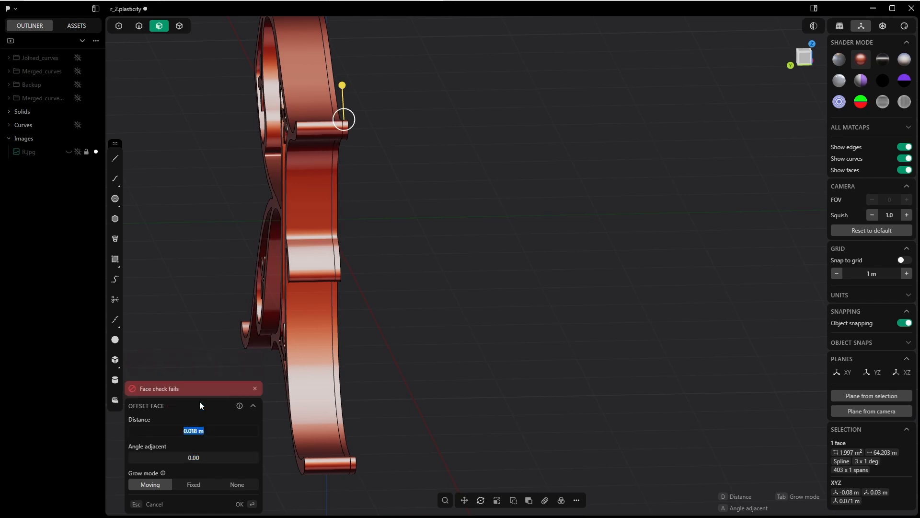
key(Tab)
middle_drag(385, 283, 338, 278)
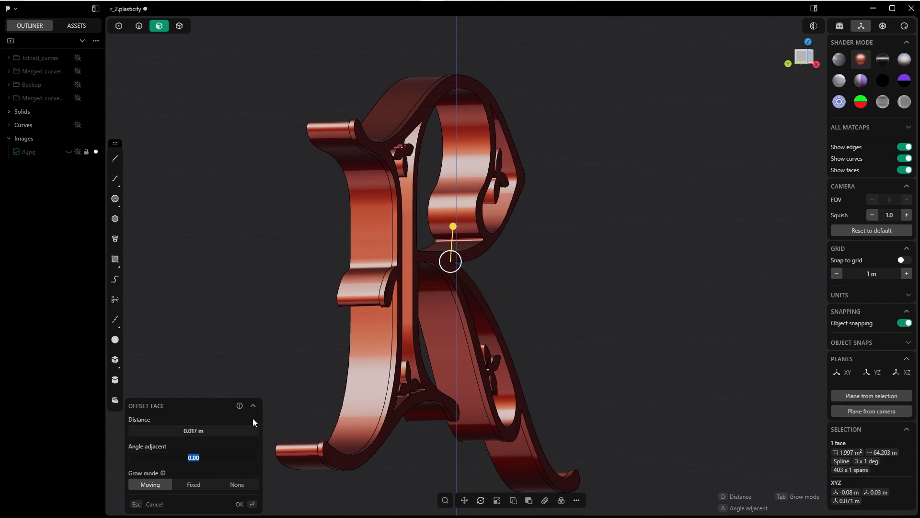
click(239, 504)
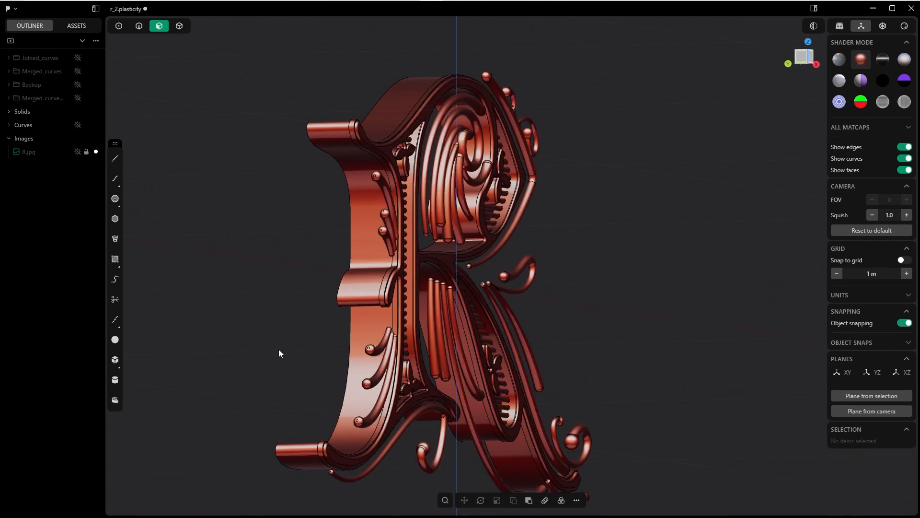
Fillet the front and back edges of the raised outer rim together by about 0.0148 m.
middle_drag(617, 142, 432, 297)
scroll(401, 297, up, 10)
shift+middle_drag(409, 353, 448, 415)
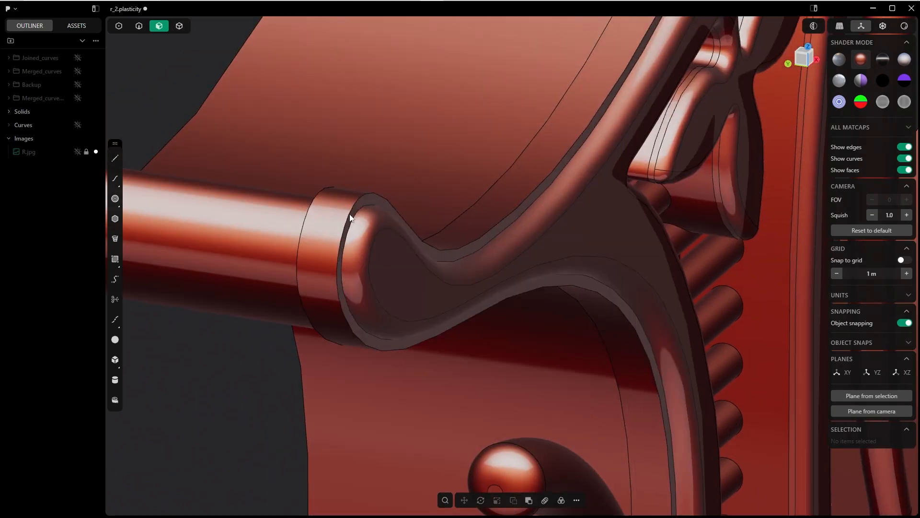
key(Tab)
click(384, 234)
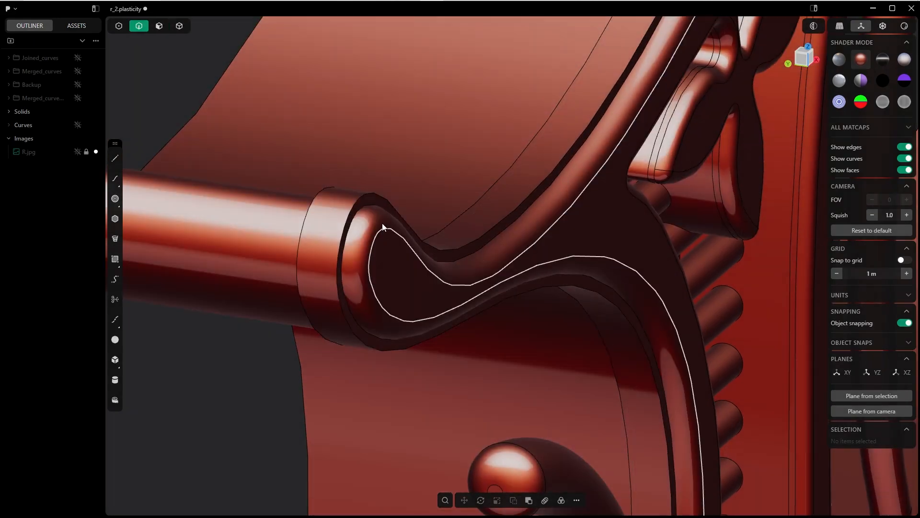
click(363, 197)
key(f)
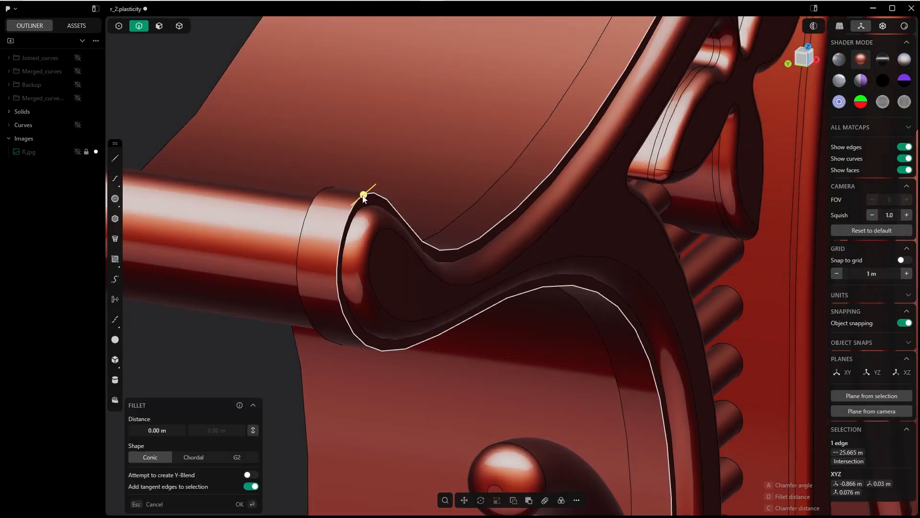
middle_drag(371, 199, 373, 230)
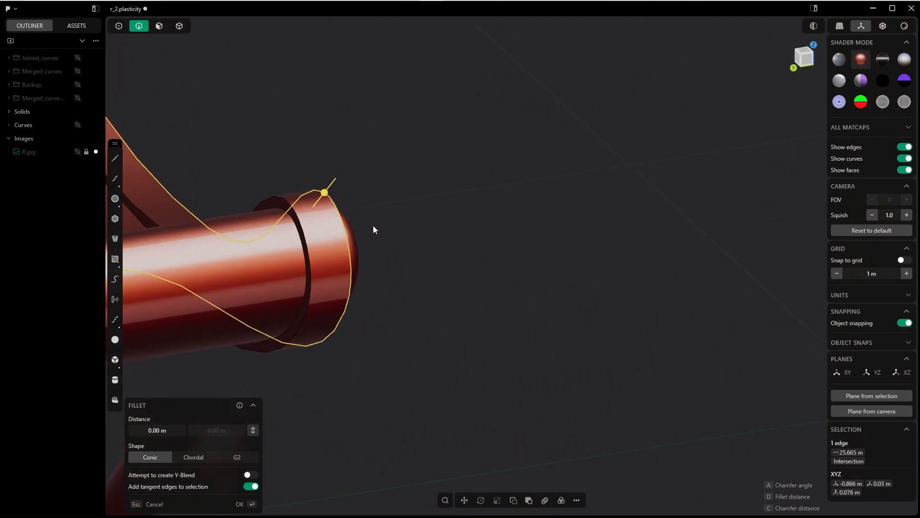
click(304, 227)
middle_drag(305, 227, 335, 221)
key(d)
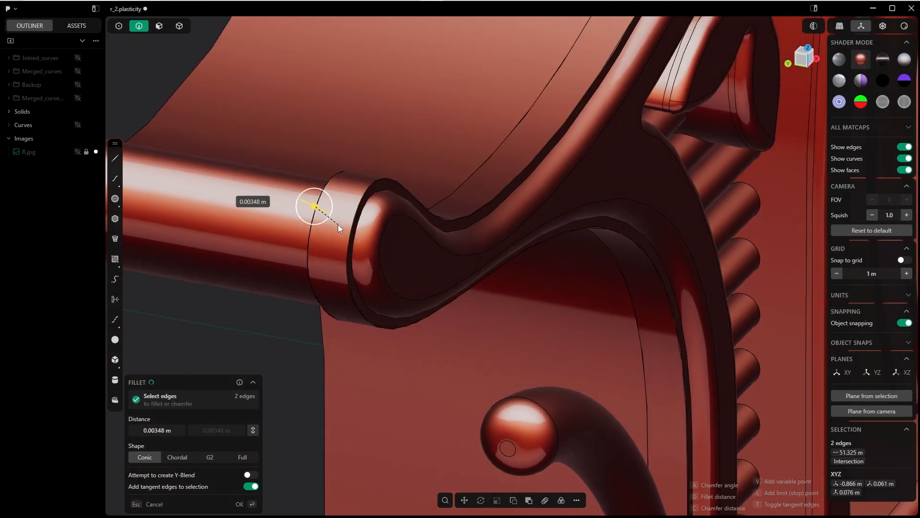
Set the outer rim's fillet distance to 0.015 m and apply it.
click(174, 432)
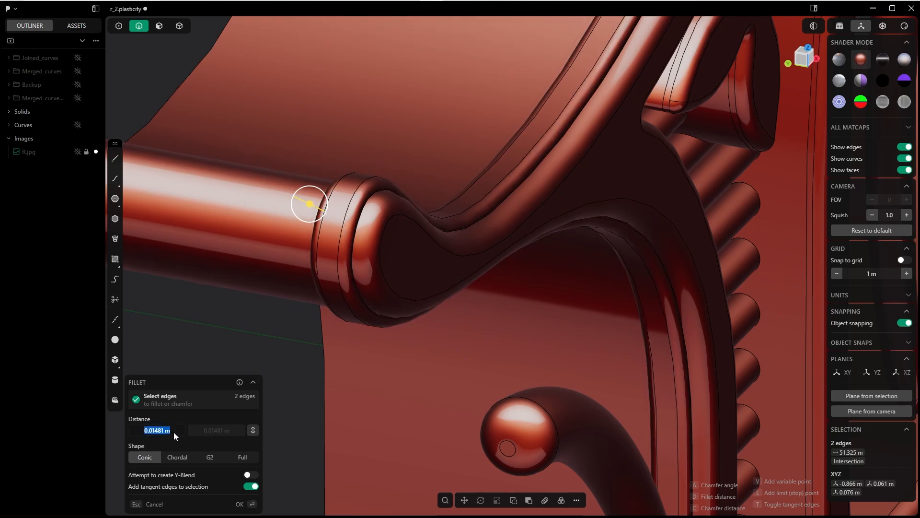
text(,015)
key(Return)
click(240, 504)
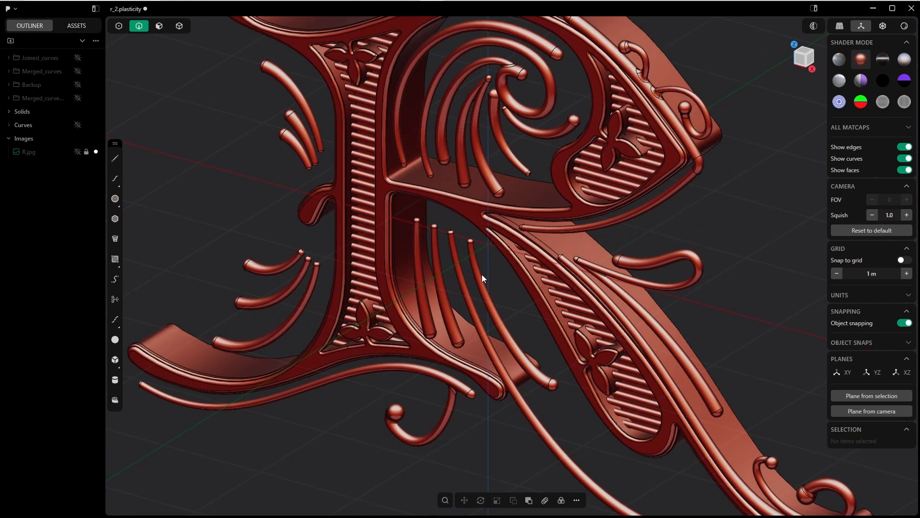
Isolate the letter body and offset the narrow strip face along the front of the upper counter opening.
middle_drag(413, 163, 388, 178)
scroll(389, 178, up, 3)
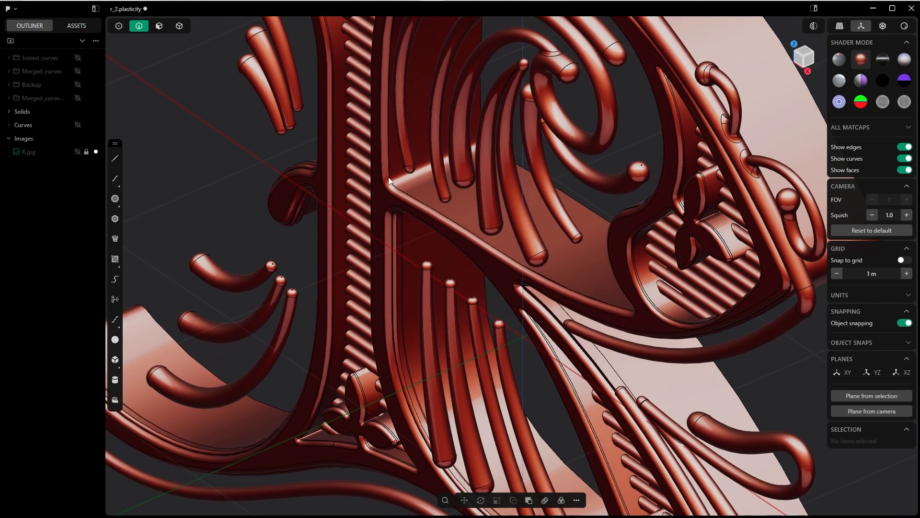
key(3)
click(384, 178)
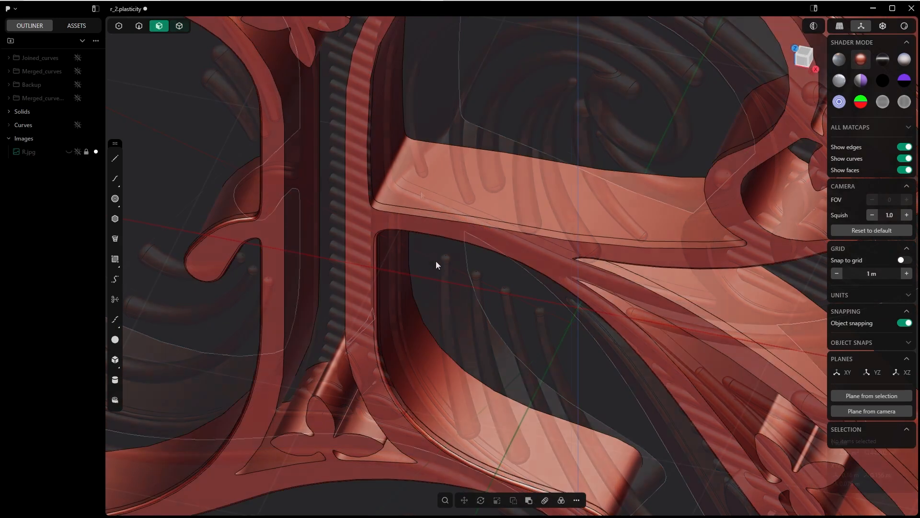
click(396, 209)
key(o)
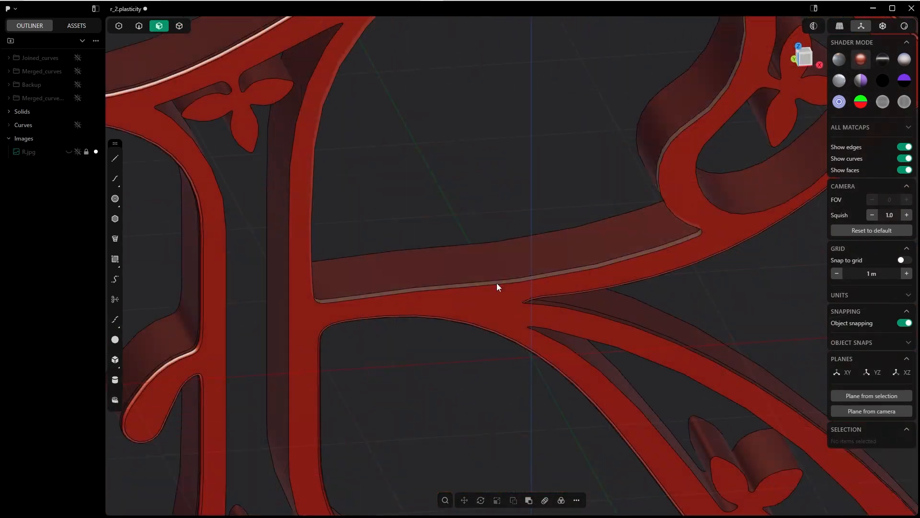
key(o)
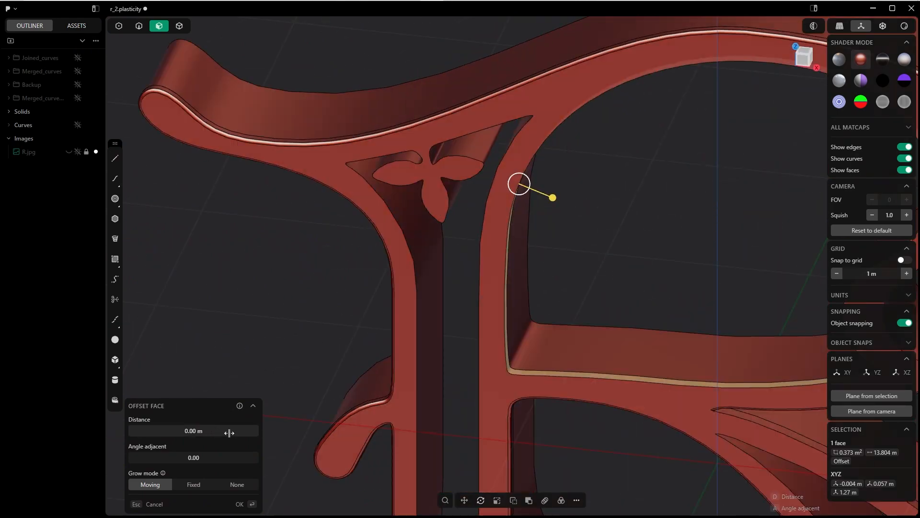
click(240, 505)
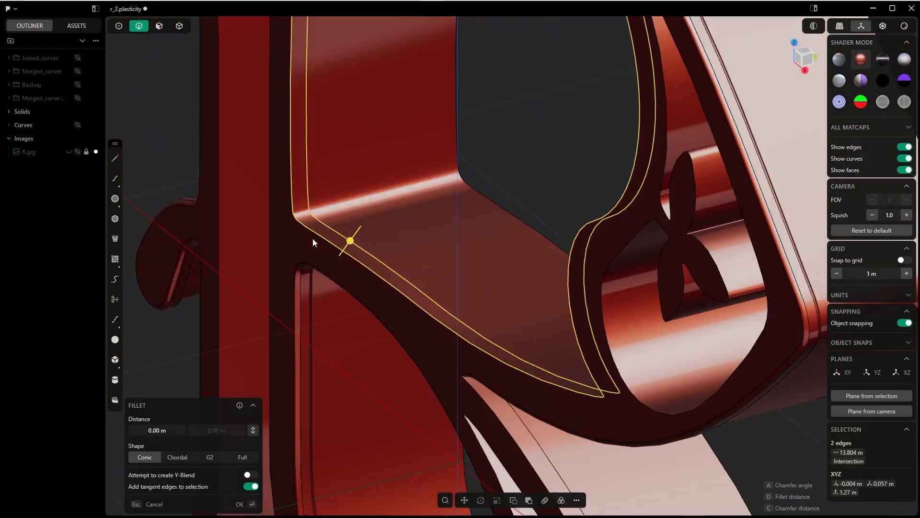
Fillet both long edges of the upper counter opening's raised rim by about 0.015 m.
middle_drag(313, 242, 270, 235)
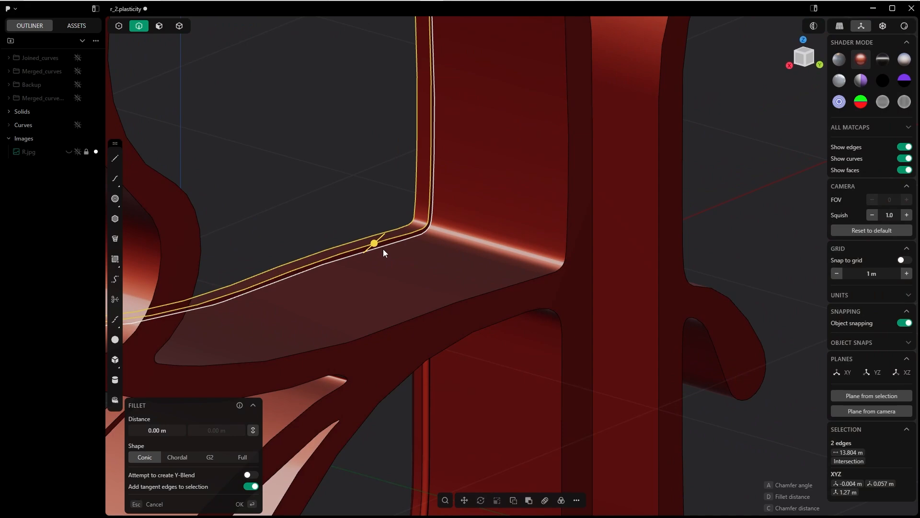
drag(381, 247, 385, 254)
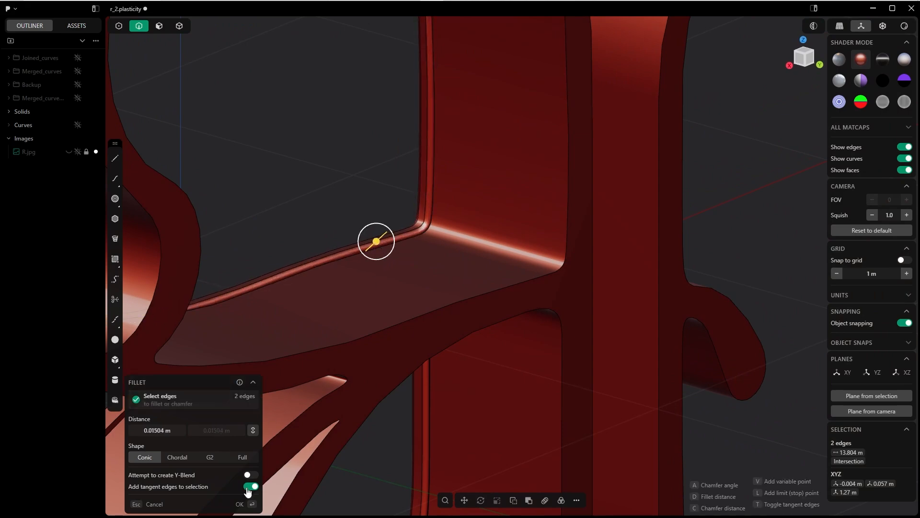
click(239, 504)
Offset the front strip face inside the bowl's inset opening by 0.015 m.
middle_drag(382, 220, 460, 258)
scroll(450, 270, up, 4)
key(Tab)
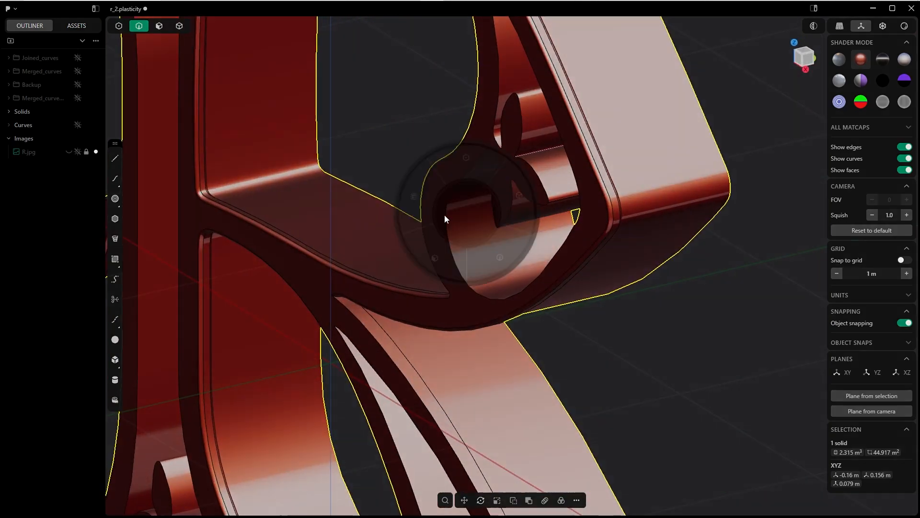
click(429, 260)
click(472, 228)
middle_drag(485, 224, 444, 234)
click(456, 239)
drag(465, 243, 467, 243)
text(0.015)
key(Tab)
middle_drag(515, 301, 451, 240)
key(Return)
click(443, 222)
key(Return)
Offset the front strip face inside the diagonal leg's inset opening by 0.015 m.
click(452, 241)
drag(454, 237, 467, 224)
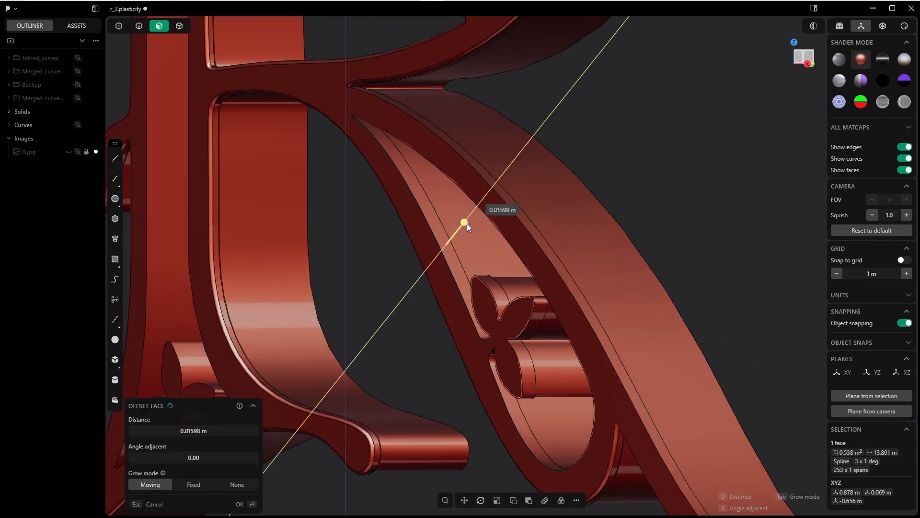
click(194, 430)
text(0.015)
key(Return)
click(527, 391)
click(240, 504)
Fillet the short sharp edge at the upper tip of the diagonal leg's inset opening.
middle_drag(470, 268, 360, 276)
click(361, 276)
scroll(351, 123, up, 4)
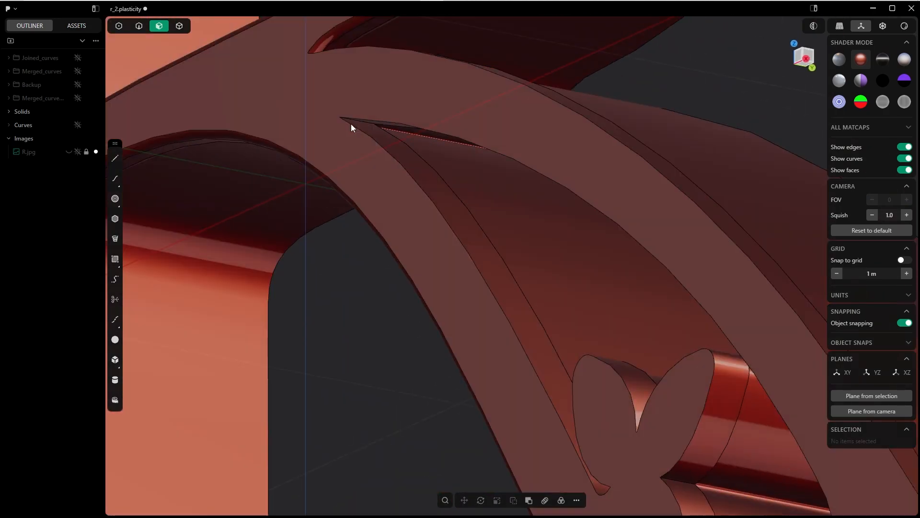
key(Tab)
key(Tab)
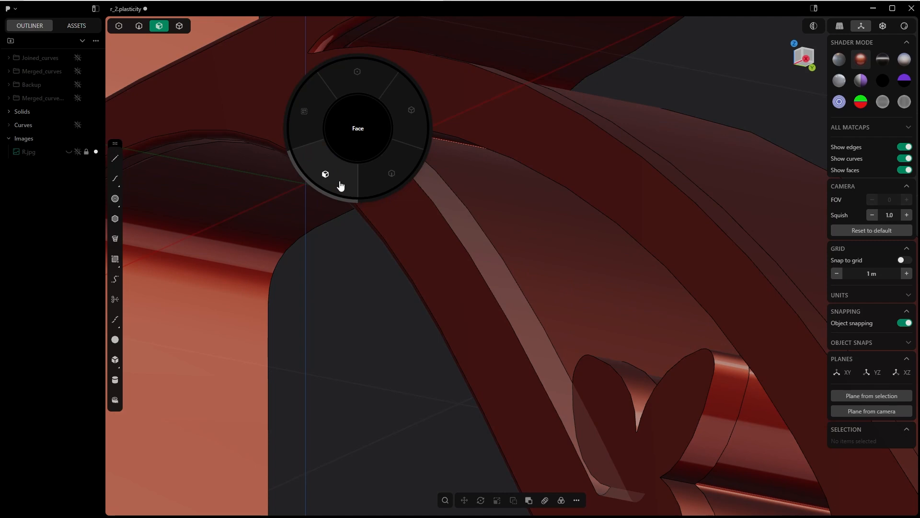
click(382, 180)
click(360, 120)
key(f)
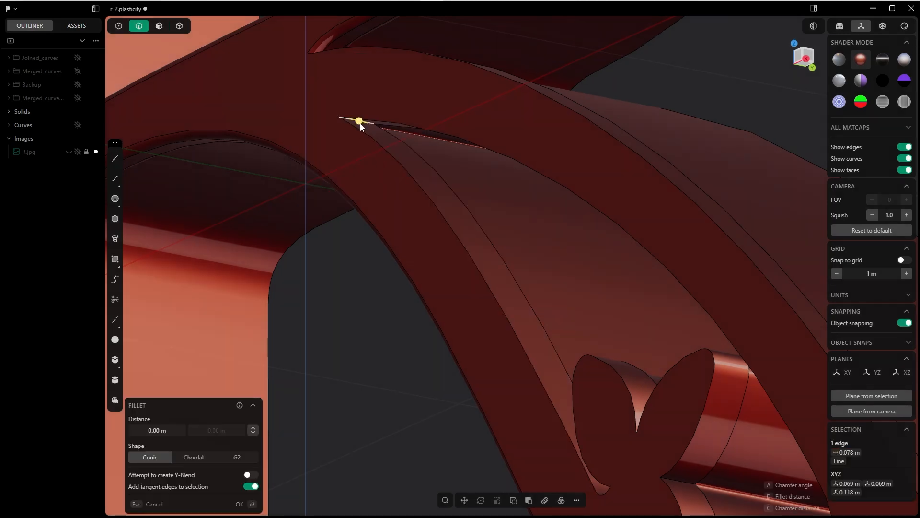
scroll(361, 123, up, 1)
key(d)
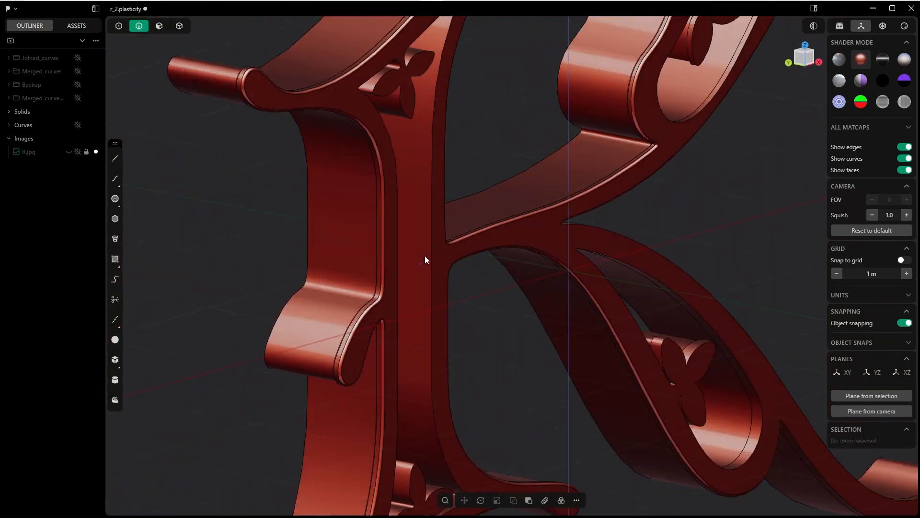
Offset the front strip face inside the vertical stem's inset opening by 0.015 m.
mouse_move(425, 257)
middle_down()
mouse_move(429, 227)
mouse_move(418, 269)
middle_up()
key(3)
click(431, 230)
scroll(418, 269, up, 3)
click(419, 256)
drag(419, 255, 407, 272)
click(193, 432)
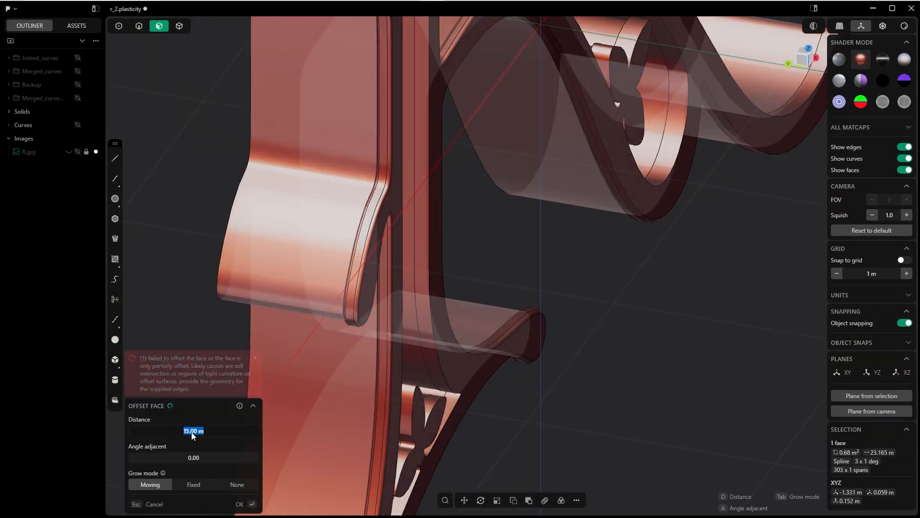
text(.015)
key(Tab)
click(240, 505)
Fillet the short sharp corner edge at the upper end of the vertical stem's inset opening.
scroll(425, 271, up, 3)
mouse_move(413, 306)
middle_down()
mouse_move(425, 271)
mouse_move(399, 307)
middle_up()
key(Tab)
click(459, 331)
click(429, 291)
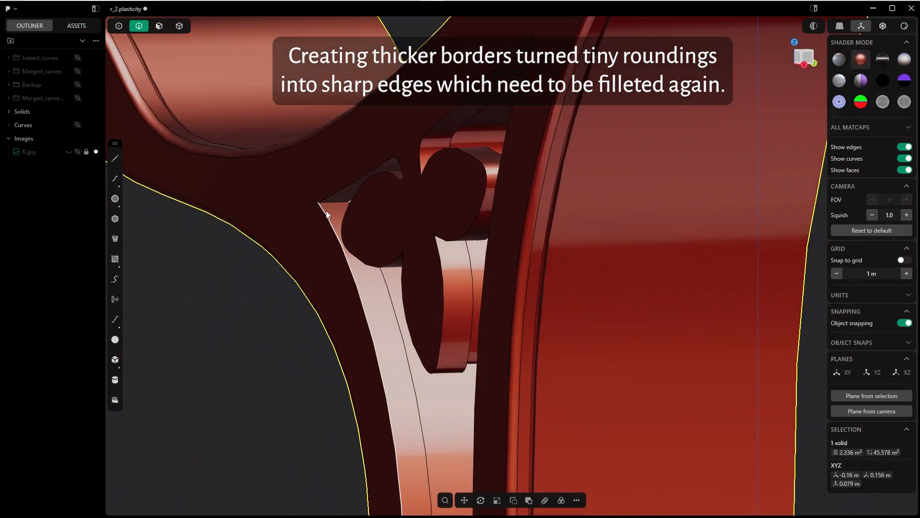
click(326, 211)
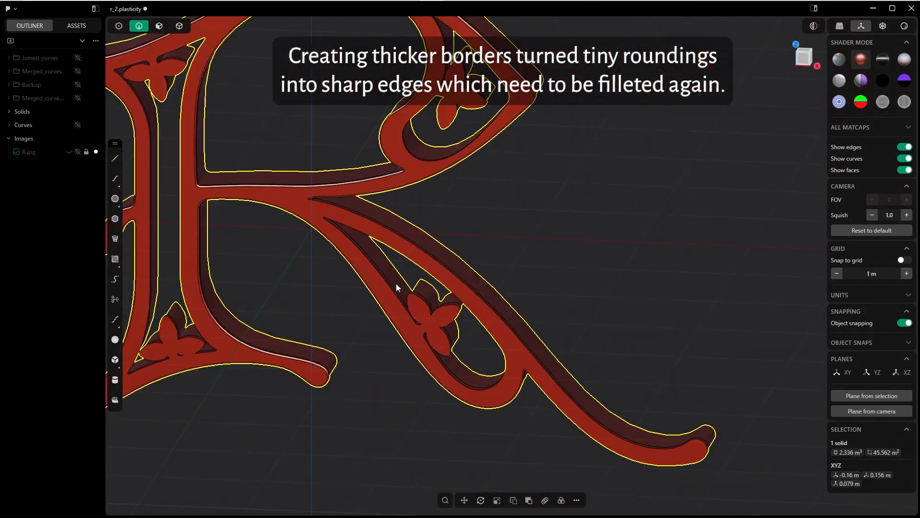
Check the filleted rims around the letter and switch the selection mode to whole solids.
scroll(412, 302, up, 4)
middle_drag(441, 334, 465, 321)
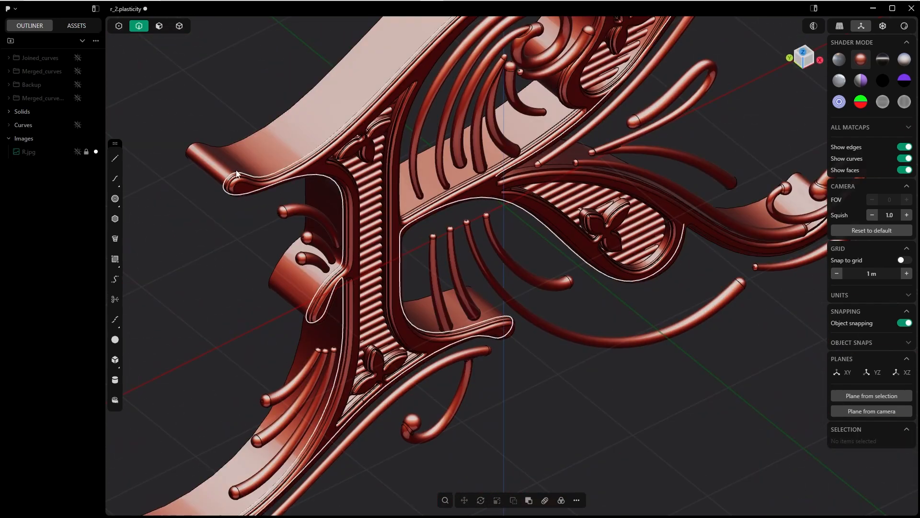
middle_drag(465, 296, 403, 280)
scroll(420, 261, down, 4)
mouse_move(434, 247)
middle_down()
mouse_move(398, 256)
mouse_move(444, 243)
middle_up()
middle_drag(475, 214, 338, 307)
key(Tab)
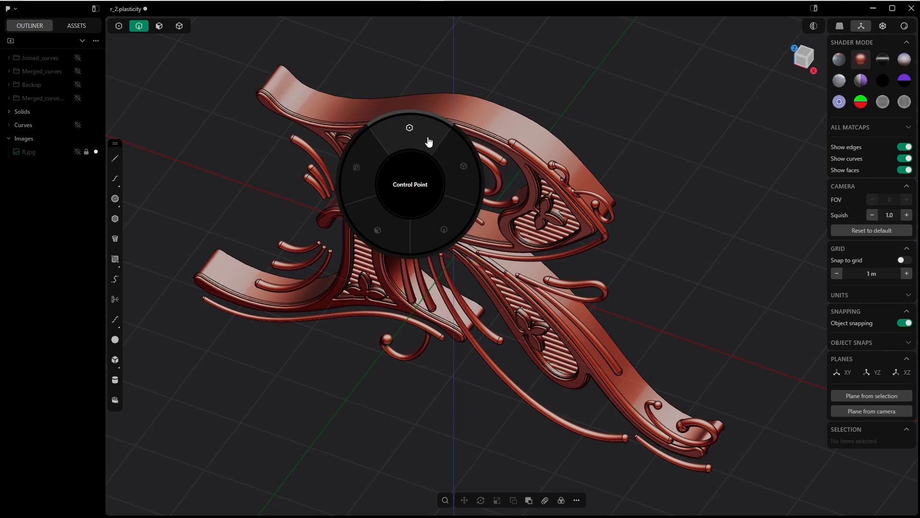
click(465, 168)
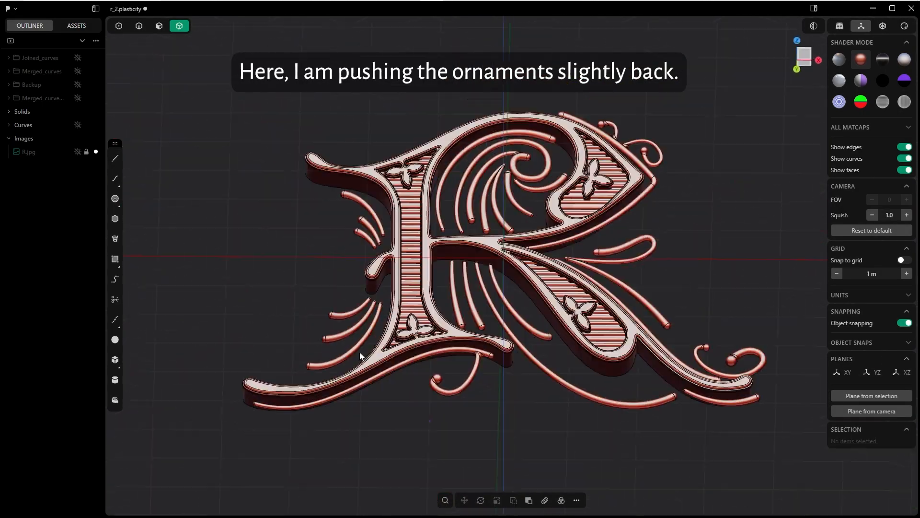
Turn off the edge display and viewport overlays and switch the camera to perspective projection.
click(904, 149)
middle_drag(723, 233, 741, 211)
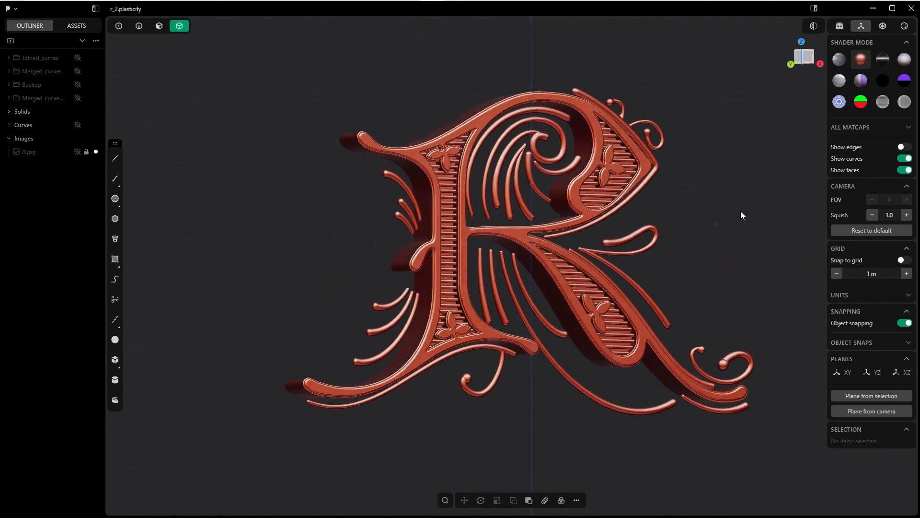
click(840, 26)
mouse_move(725, 152)
middle_down()
mouse_move(738, 153)
mouse_move(729, 151)
middle_up()
click(860, 28)
mouse_move(672, 243)
middle_down()
mouse_move(660, 229)
mouse_move(665, 240)
middle_up()
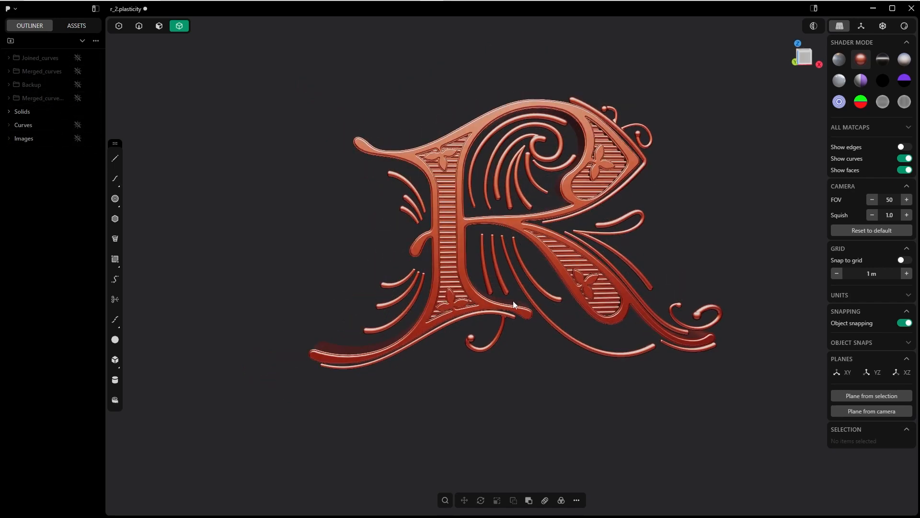
Rename the letter's raised front plate to R_Front and hide it.
middle_drag(524, 323, 581, 218)
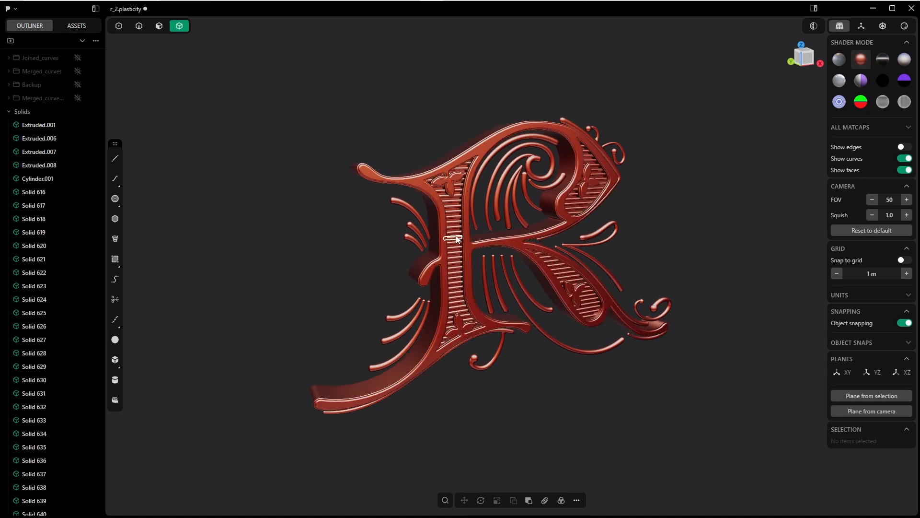
middle_drag(443, 244, 445, 217)
click(423, 202)
scroll(468, 122, up, 2)
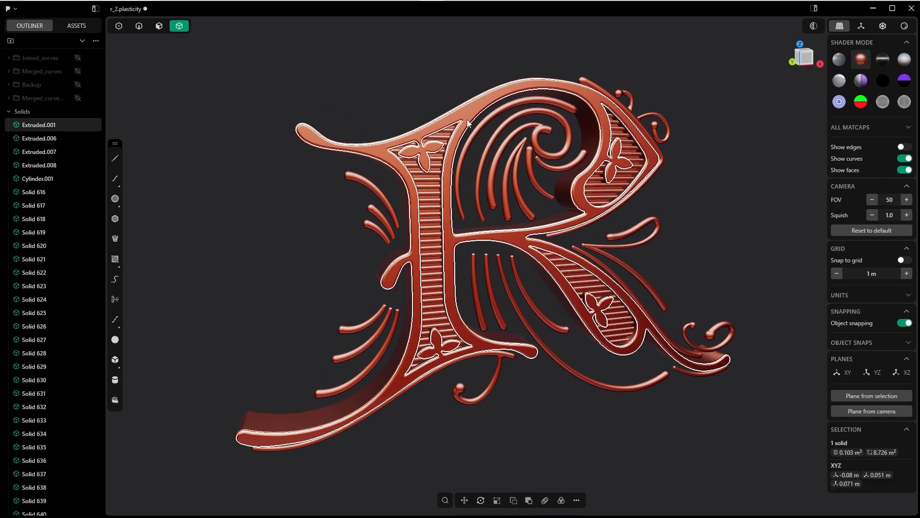
key(g)
key(g)
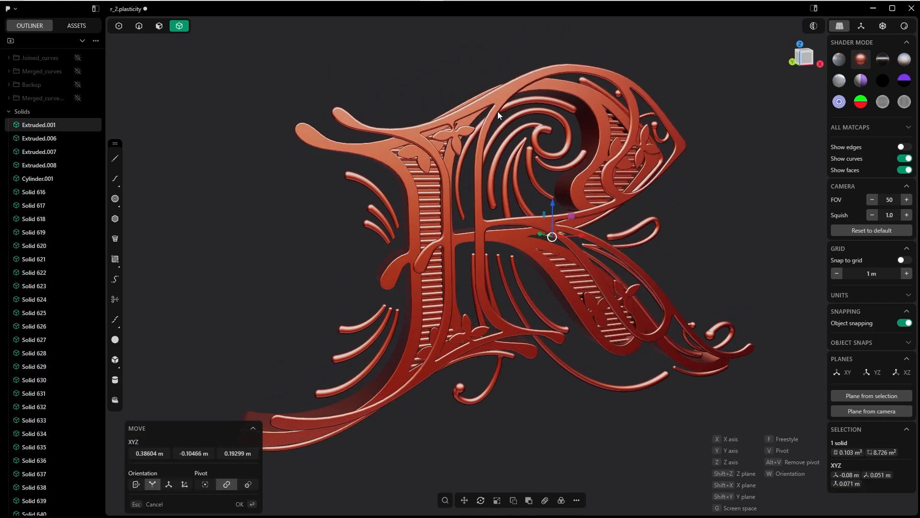
key(Escape)
shift+middle_drag(485, 127, 527, 113)
key(h)
Rename the letter's deep main body to R_Depth and hide it.
middle_drag(412, 230, 460, 235)
click(446, 234)
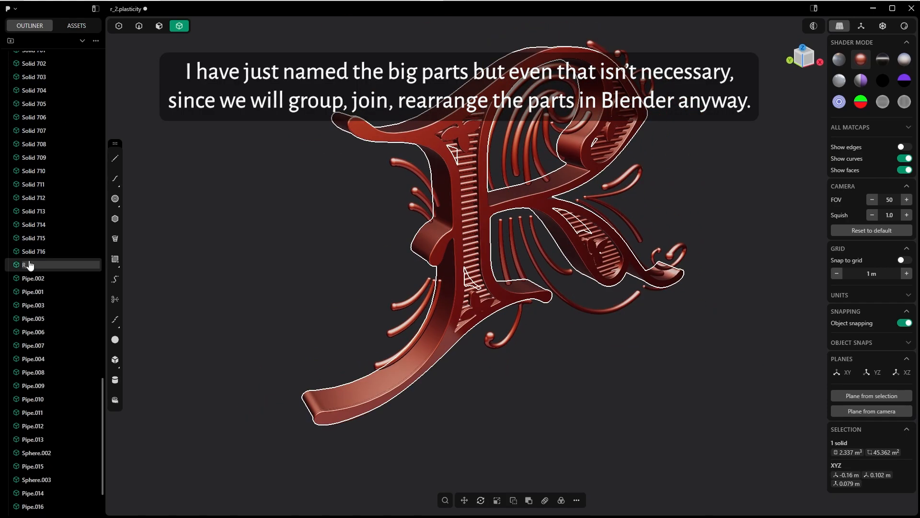
key(h)
Name the inset solids Cutter1 for the stem, Cutter3 for the diagonal leg and Cutter2 for the bowl, hiding the first two.
middle_drag(532, 266, 481, 270)
click(331, 228)
double_click(39, 164)
key(h)
click(417, 230)
double_click(40, 151)
key(h)
click(494, 91)
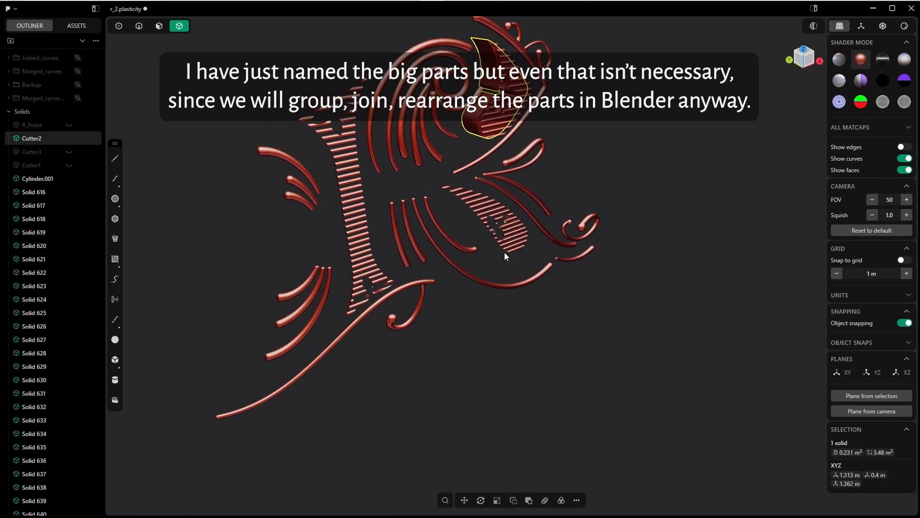
click(69, 244)
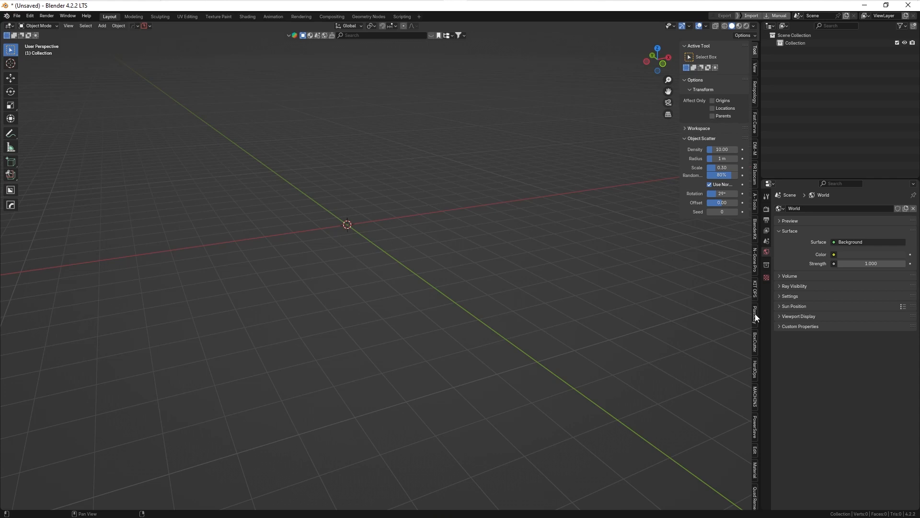
Switch to Blender, connect the Plasticity add-on to the local server and import only the visible solids.
click(755, 314)
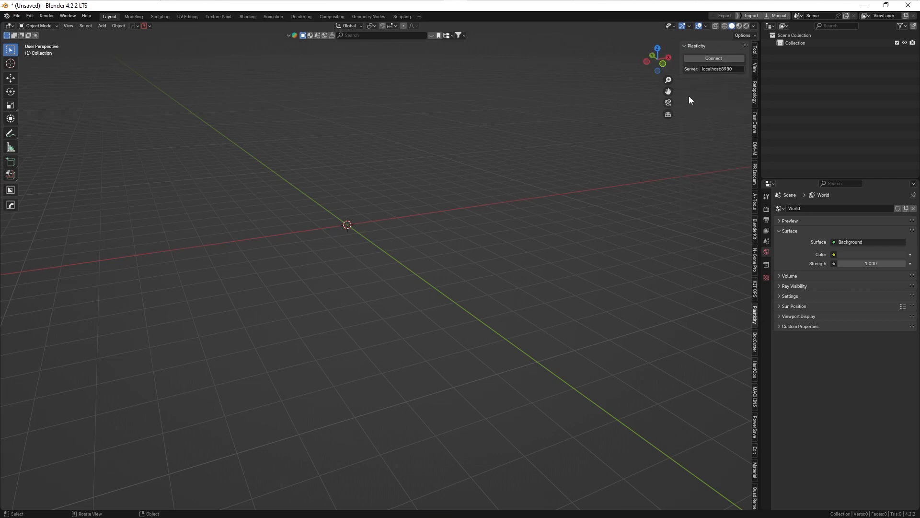
click(713, 59)
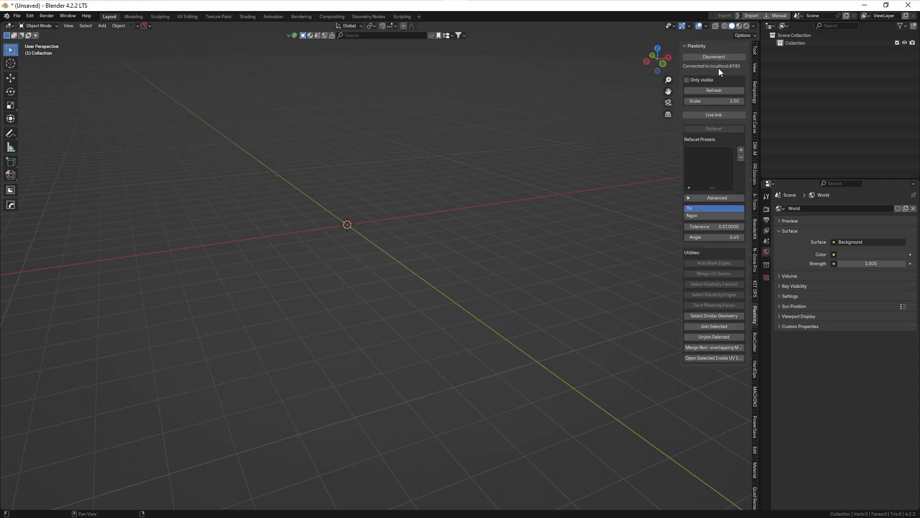
click(686, 80)
middle_drag(568, 235, 573, 240)
scroll(580, 197, up, 2)
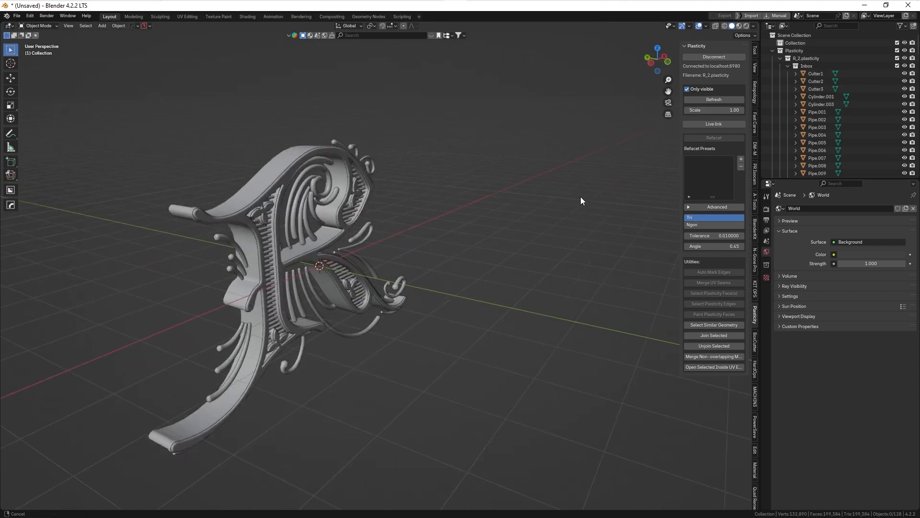
middle_drag(580, 196, 520, 276)
scroll(471, 230, down, 3)
scroll(544, 228, up, 5)
middle_drag(546, 224, 598, 225)
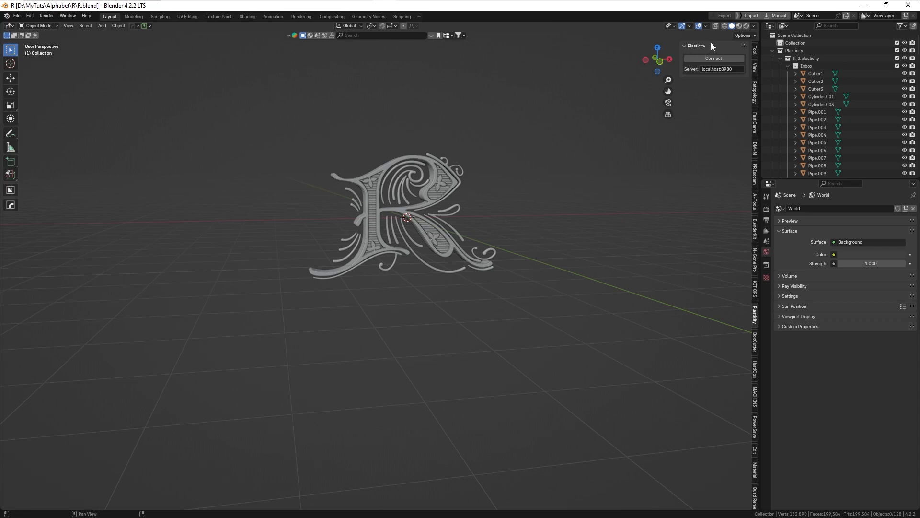
Enlarge the outliner, select every imported object and move them all to the Scene Collection.
click(816, 75)
drag(786, 178, 787, 424)
middle_drag(802, 379, 802, 144)
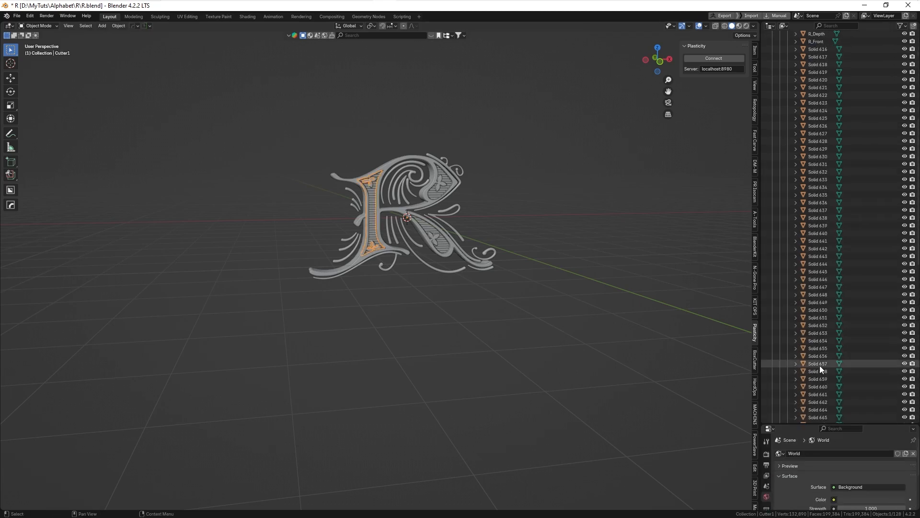
middle_drag(817, 373, 809, 316)
key(a)
middle_drag(821, 120, 829, 403)
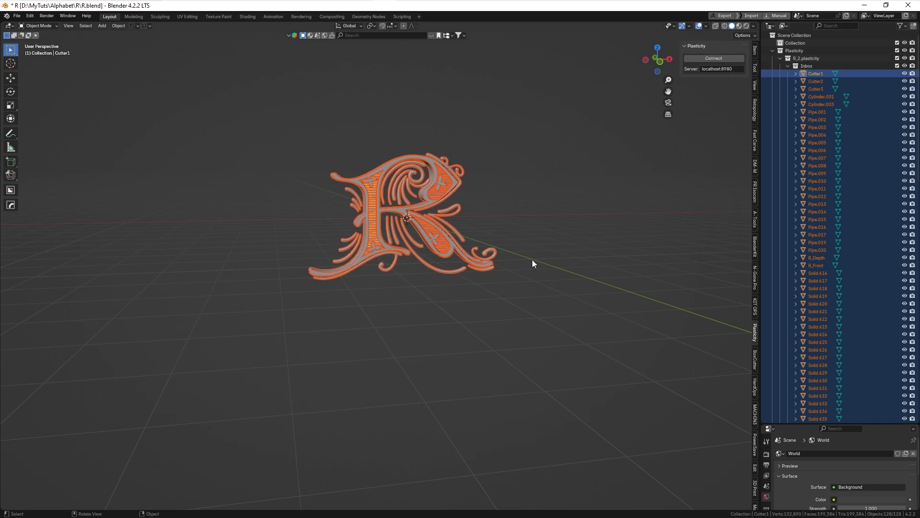
key(m)
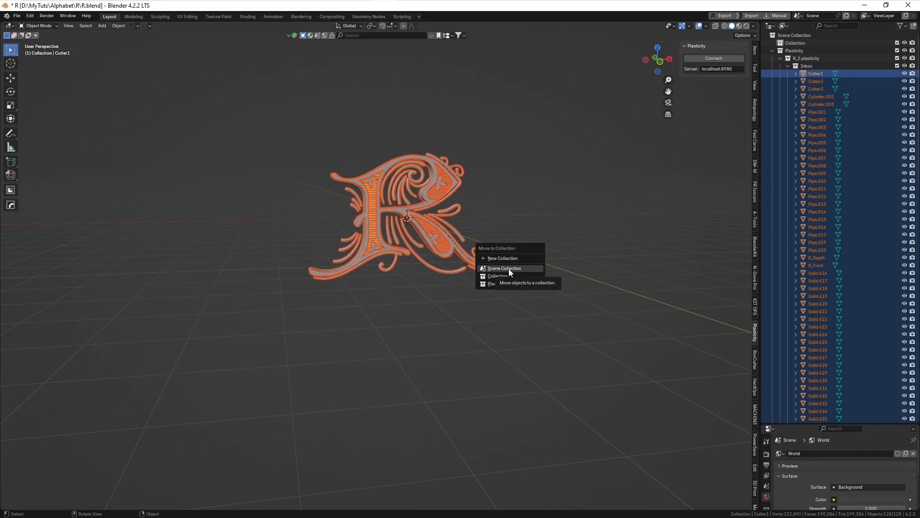
click(510, 268)
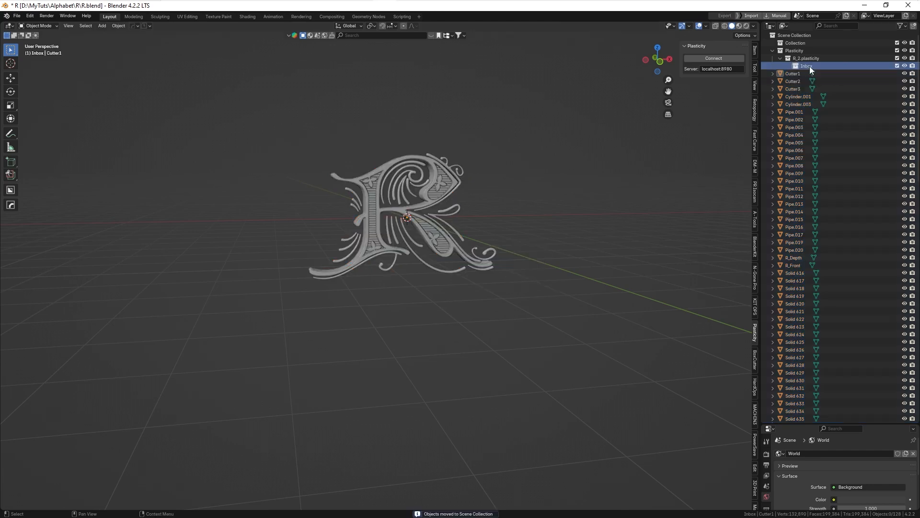
Delete the emptied Plasticity, R_2.plasticity and Inbox collections.
click(810, 66)
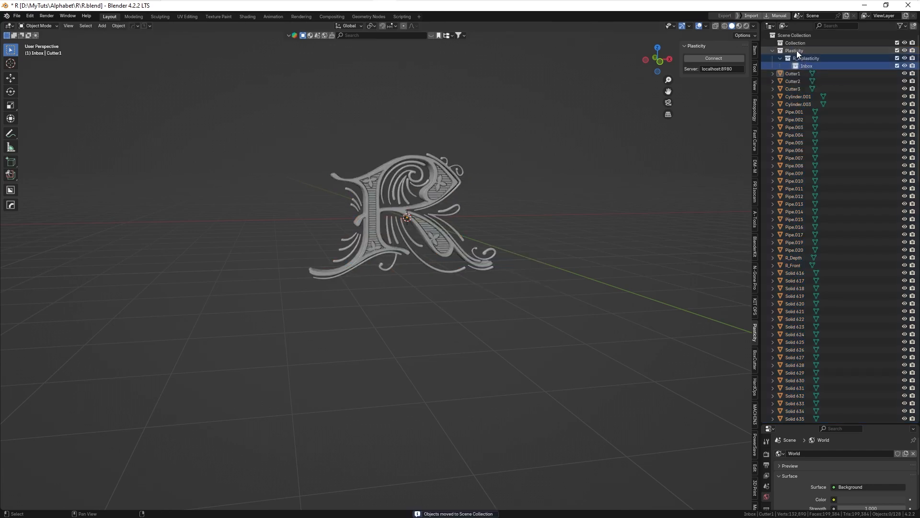
shift+click(797, 51)
key(x)
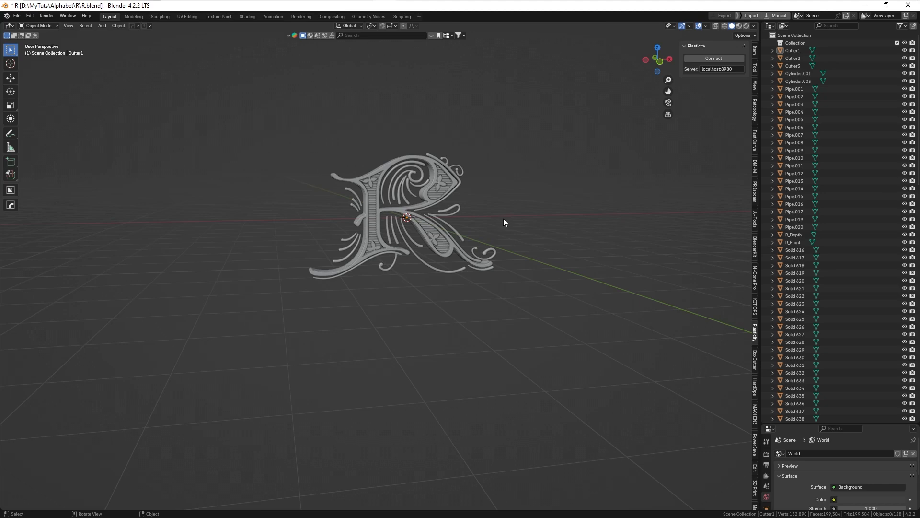
Check the front plate's object name, and hide both the R_Front and R_Depth objects.
scroll(383, 214, up, 8)
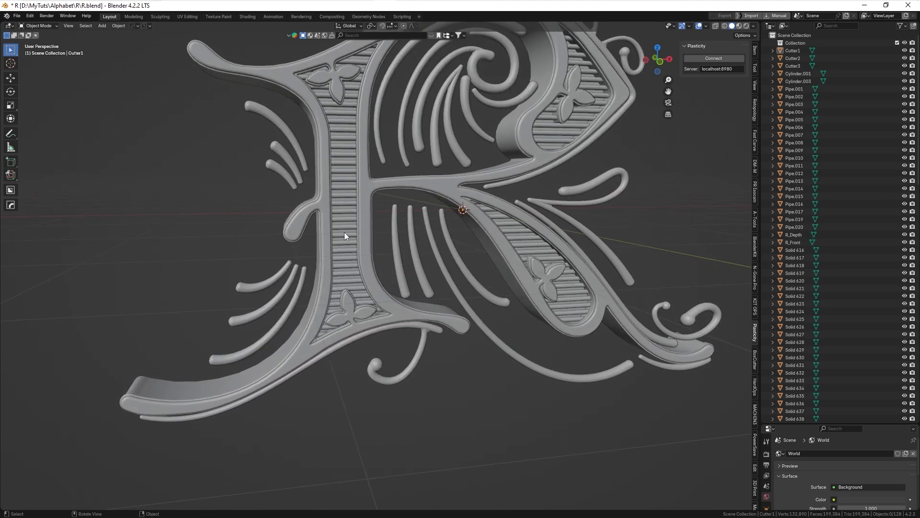
scroll(344, 236, down, 4)
middle_drag(424, 240, 451, 278)
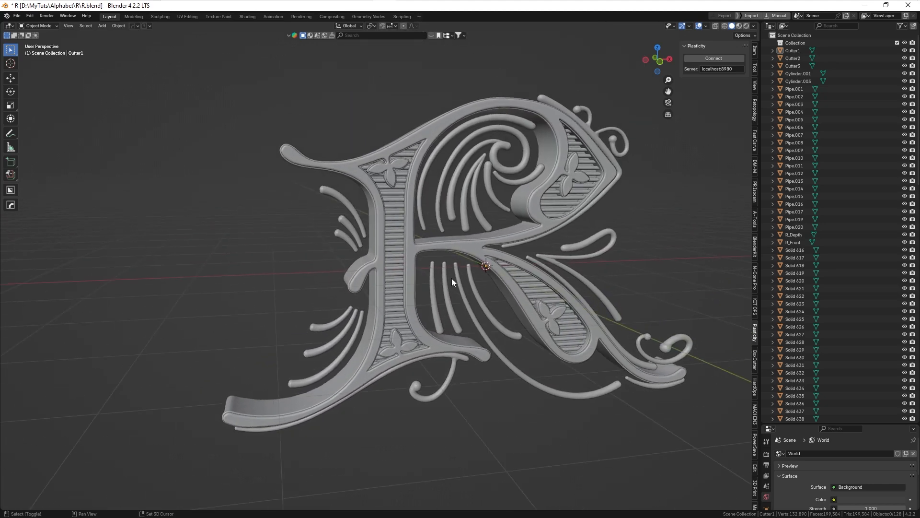
click(411, 247)
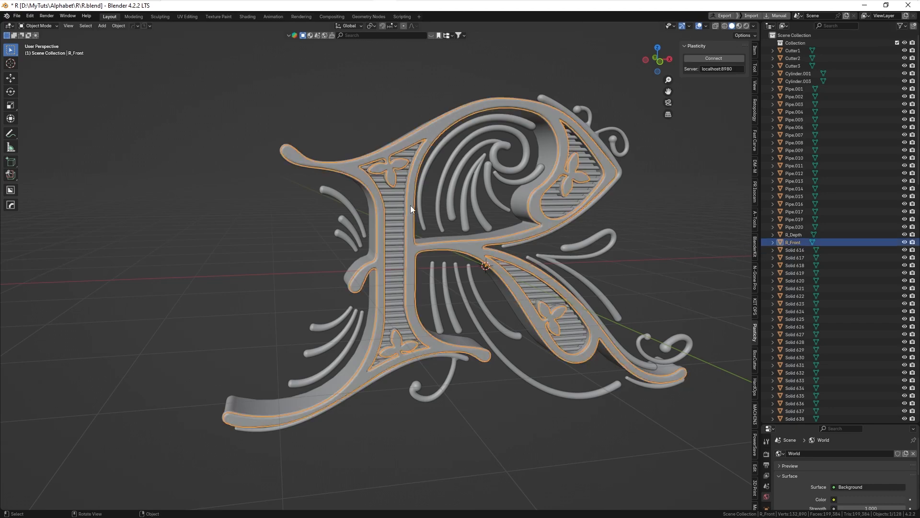
key(g)
right_click(442, 215)
key(F2)
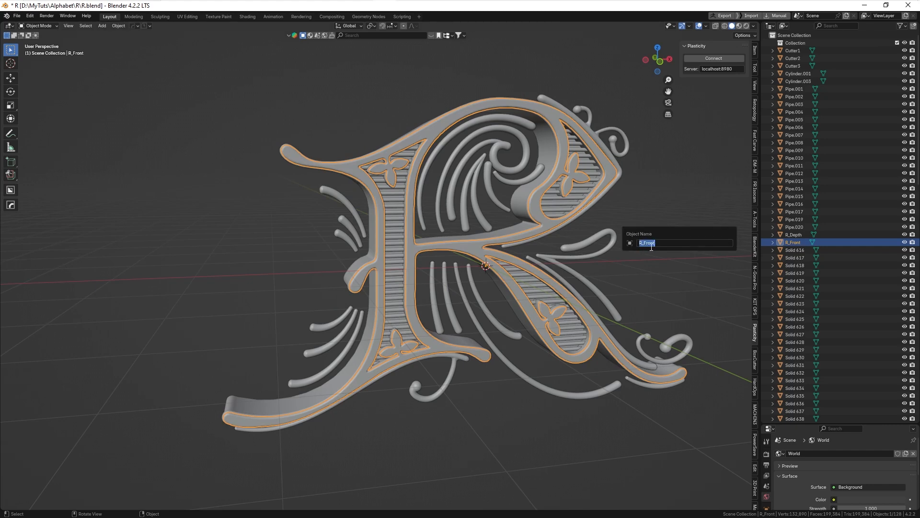
key(Escape)
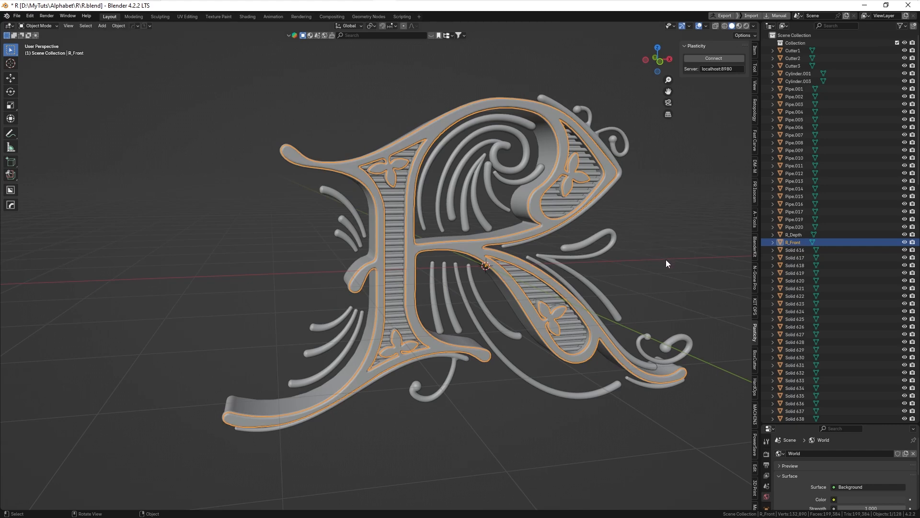
key(h)
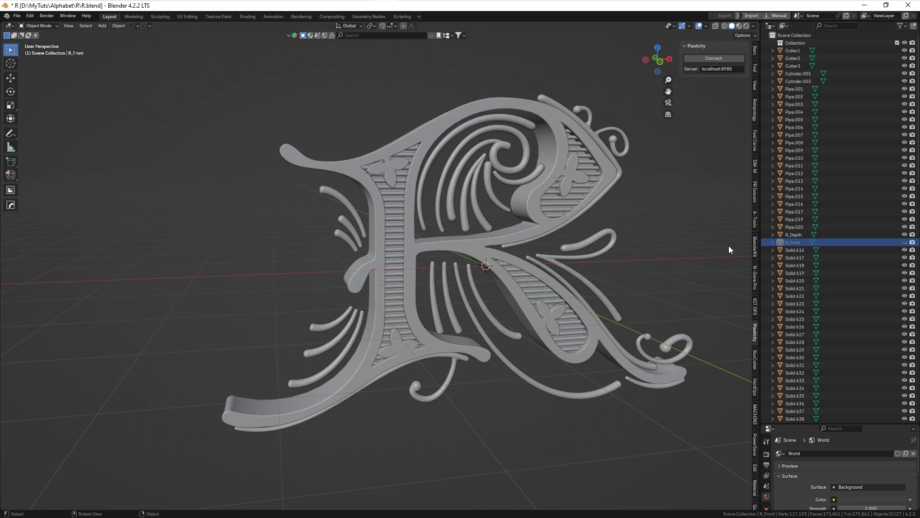
click(428, 129)
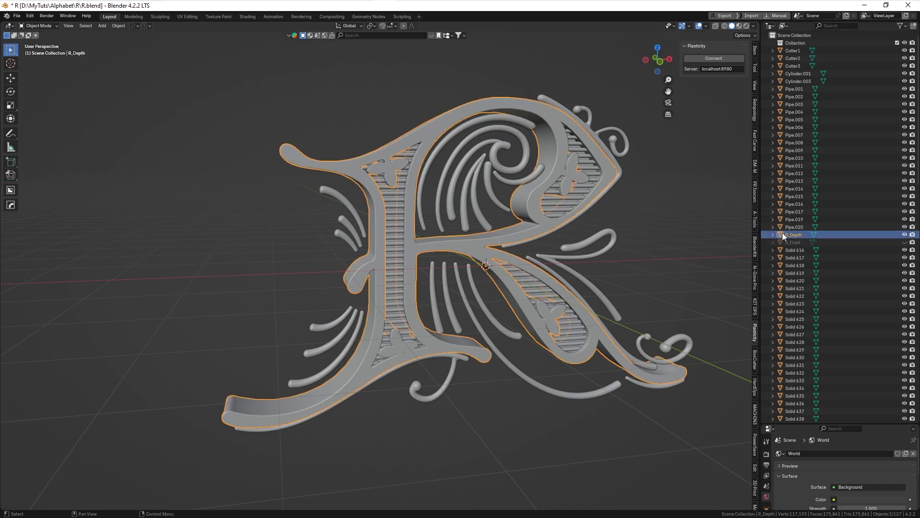
key(h)
Select the three inset backing pieces Cutter1, Cutter2 and Cutter3 together and hide them.
middle_drag(634, 216, 442, 208)
click(442, 208)
click(569, 183)
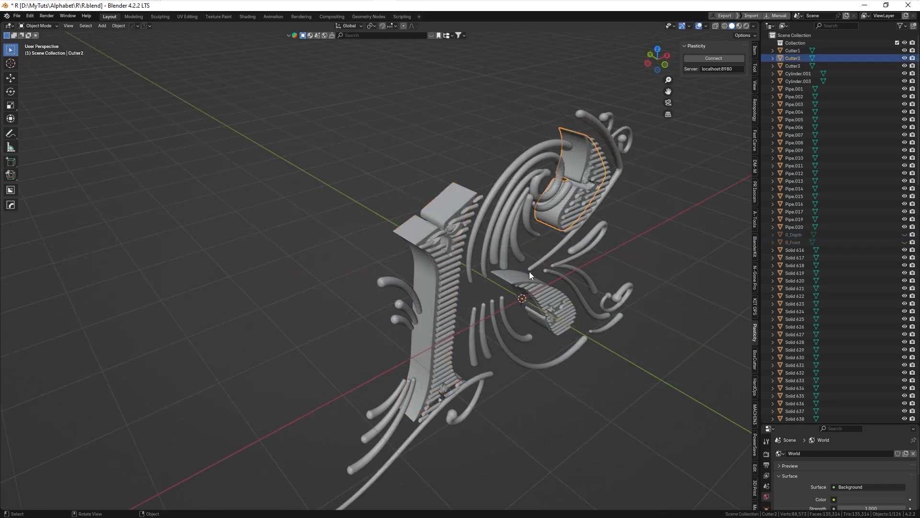
click(516, 278)
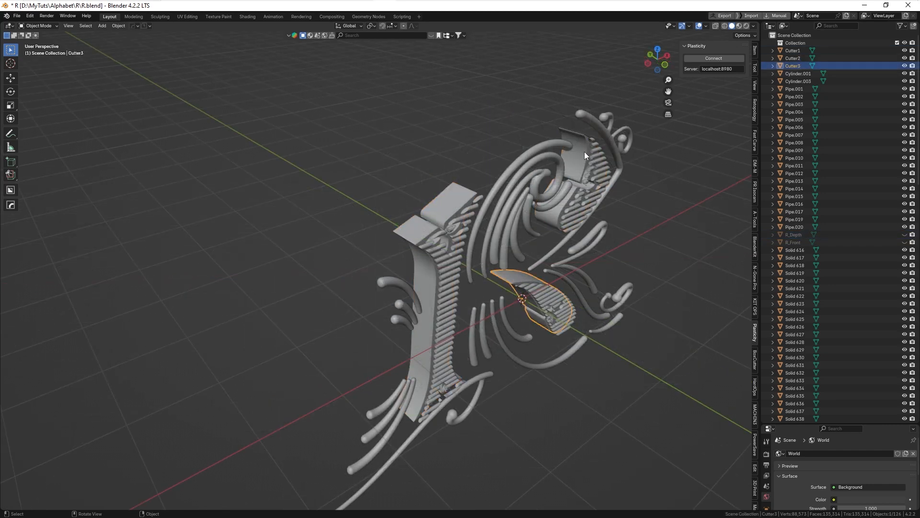
shift+click(582, 158)
shift+click(510, 278)
shift+click(444, 217)
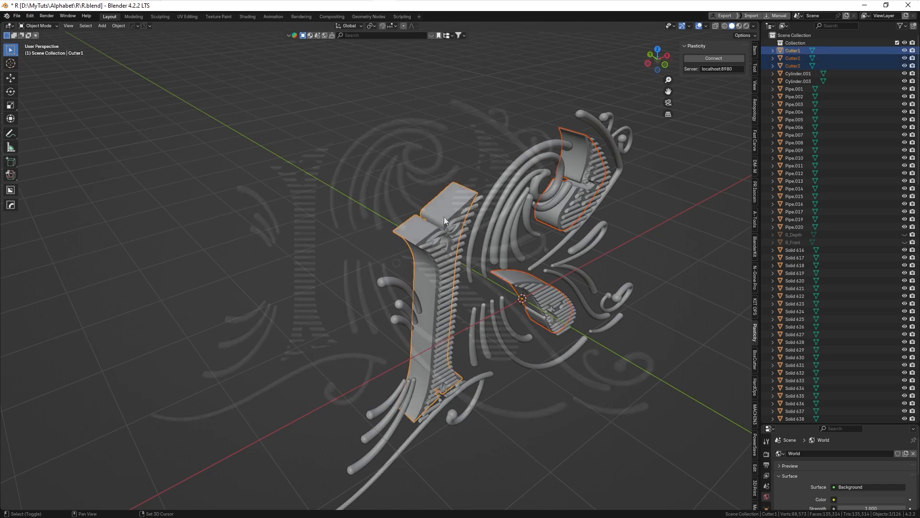
key(h)
In front orthographic view, select all the scroll pipes and join them into one object with Pipe.002 active.
key(KP_1)
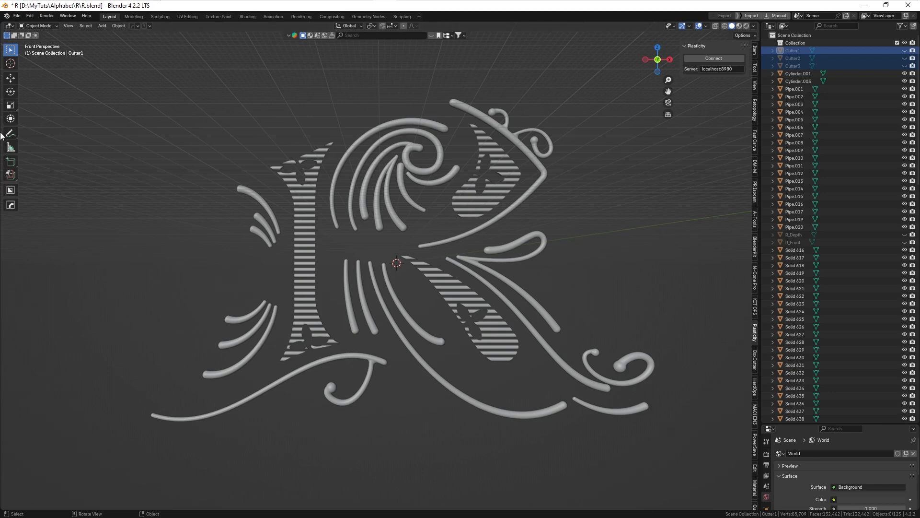
key(KP_5)
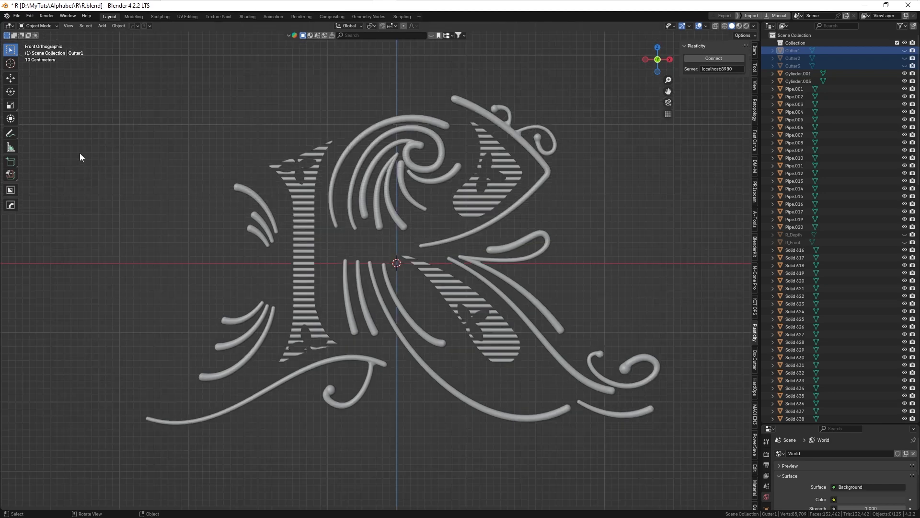
mouse_move(283, 180)
mouse_down()
mouse_move(232, 267)
mouse_move(248, 351)
mouse_up()
shift+drag(372, 428, 338, 402)
mouse_move(493, 421)
shift+mouse_down()
mouse_move(544, 245)
mouse_move(369, 221)
shift+mouse_up()
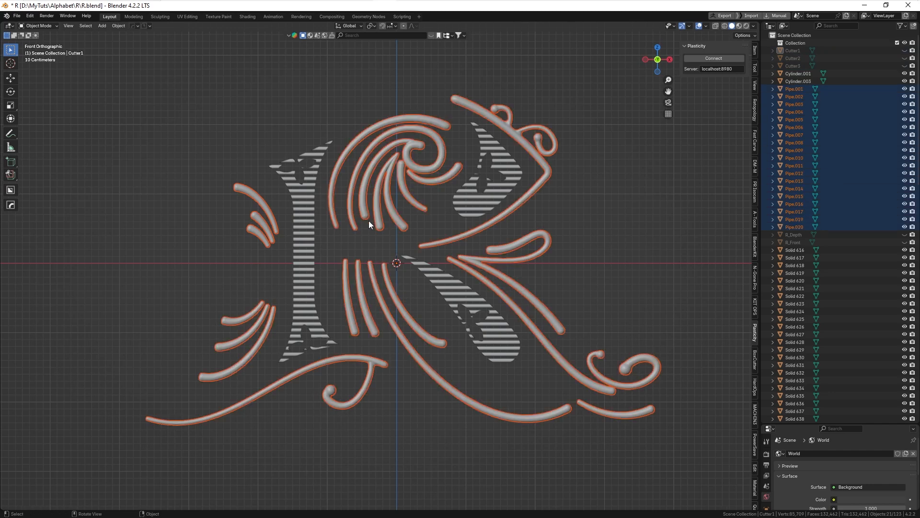
shift+click(367, 381)
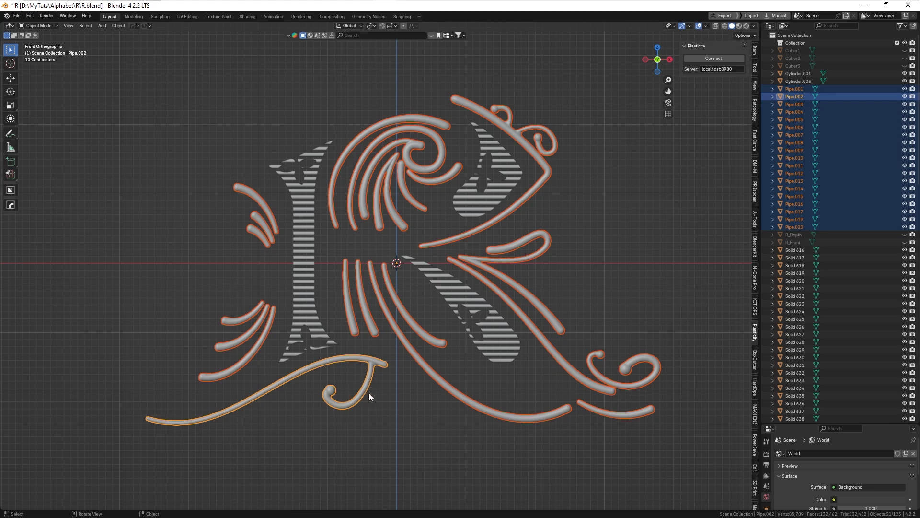
key(ctrl+j)
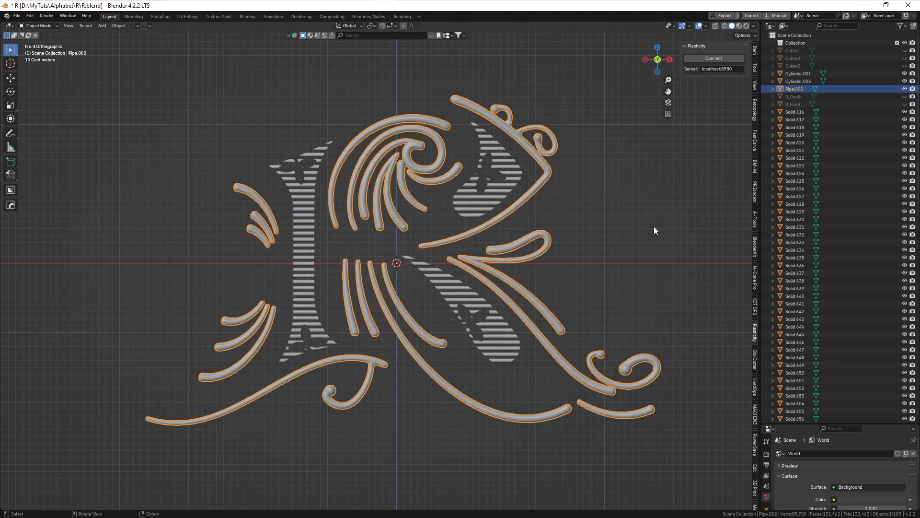
Rename the joined scroll pipes object to Ornament and return to the front view.
key(F2)
text(Ornament)
key(Return)
middle_drag(480, 249, 385, 280)
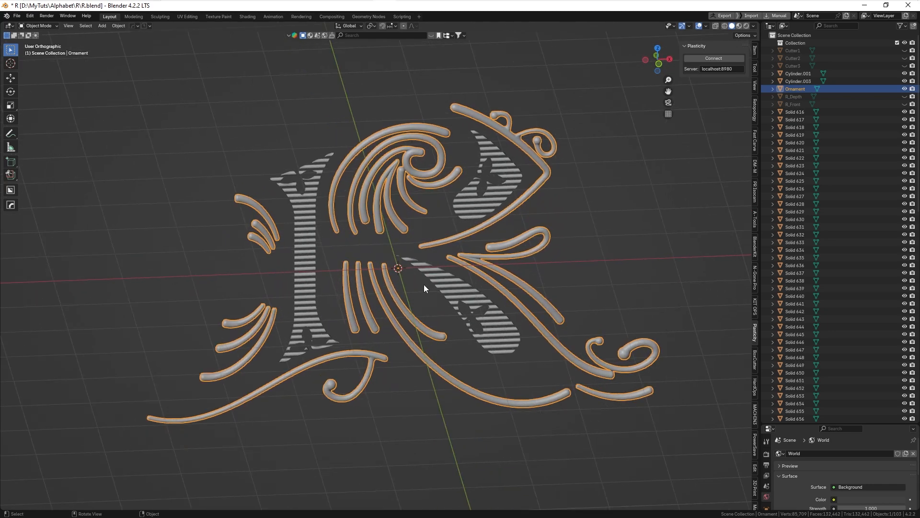
alt+middle_drag(379, 266, 343, 237)
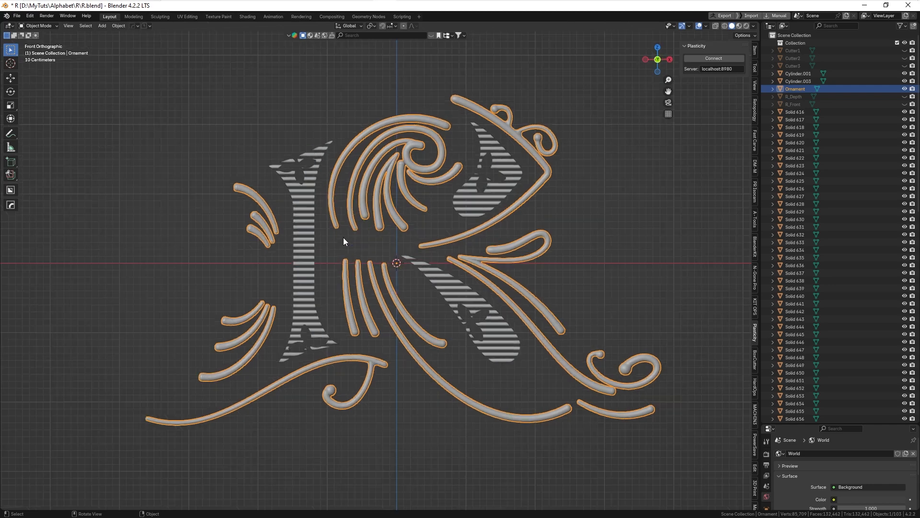
Set the Ornament object's origin to its geometry and hide the object.
key(shift+s)
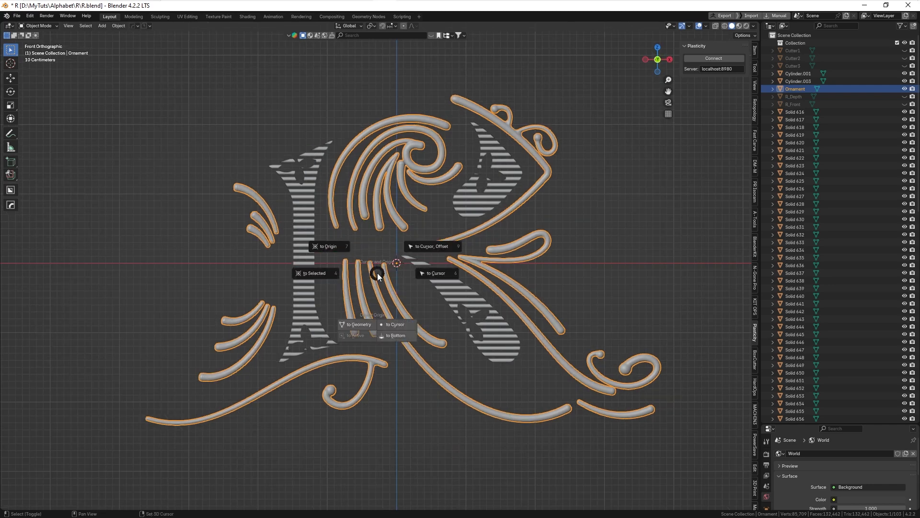
click(367, 324)
middle_drag(390, 275, 389, 328)
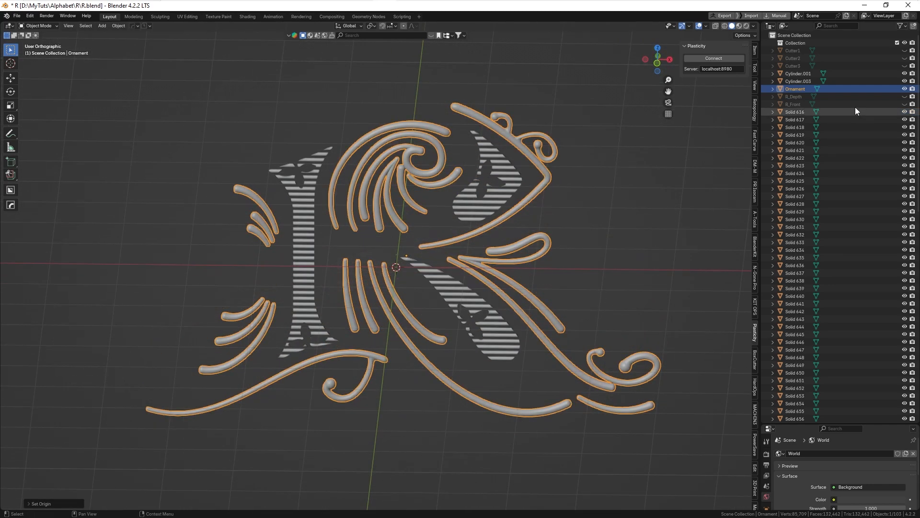
click(905, 89)
In front view, join all the horizontal strips with the stem's uppermost strip active, and set the joined object's origin to its geometry.
key(KP_1)
drag(614, 430, 225, 72)
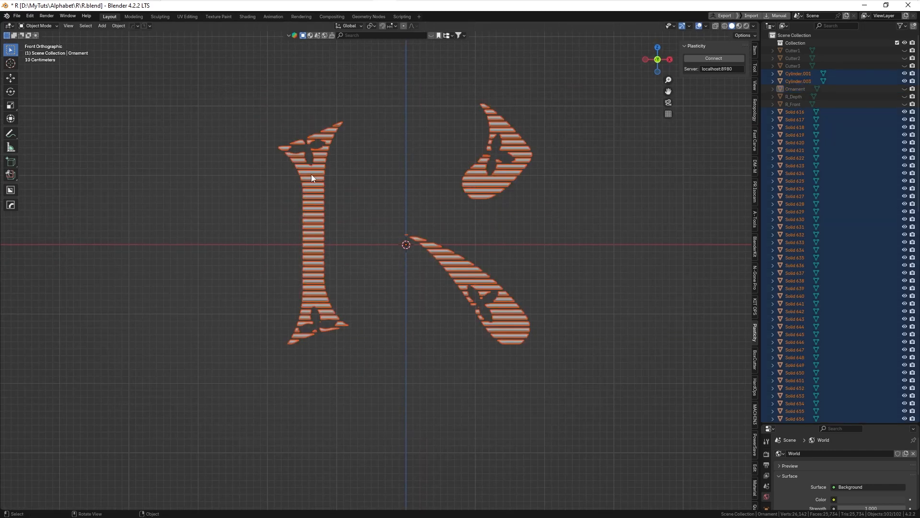
shift+click(340, 124)
key(ctrl+j)
key(shift+s)
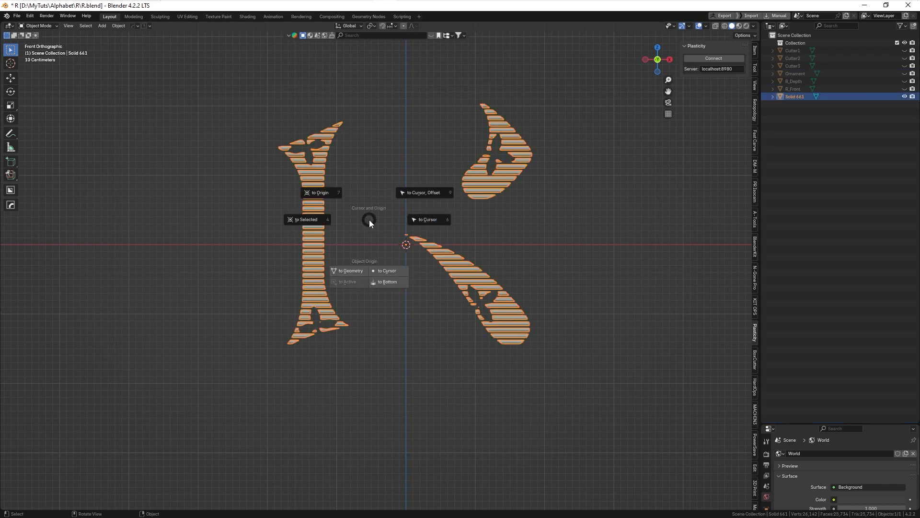
click(348, 272)
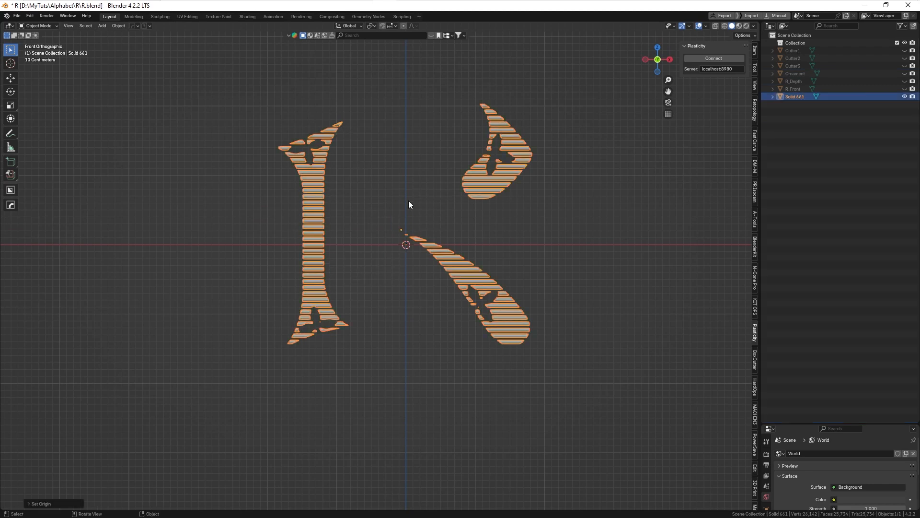
Rename the joined strips object to Detail.
key(F2)
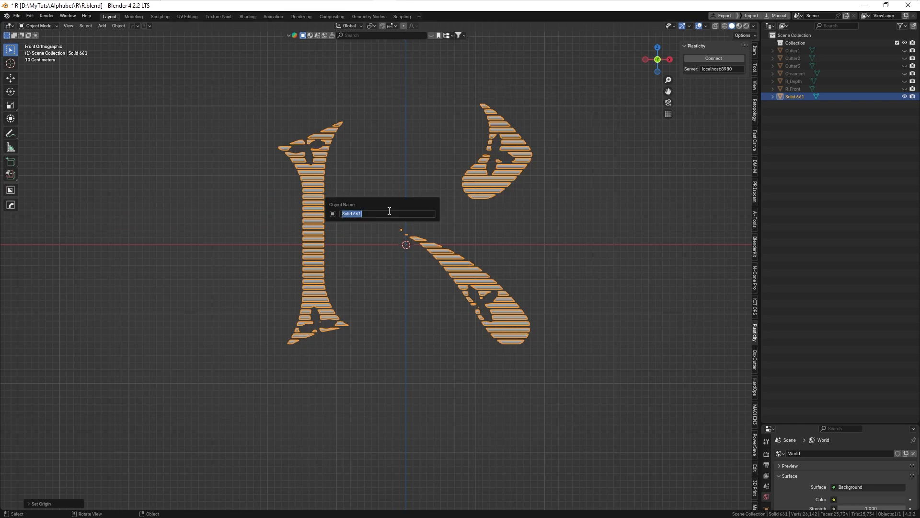
text(Detail)
key(Return)
Edit the Detail mesh with X-ray on and delete the tiny sliver near the world origin and the other small stray fragments.
scroll(388, 211, up, 5)
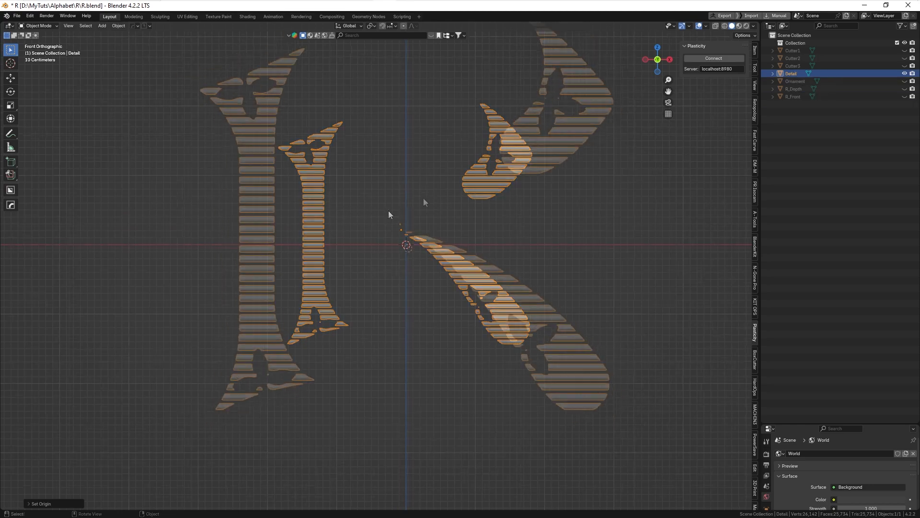
scroll(425, 191, down, 2)
scroll(425, 189, up, 2)
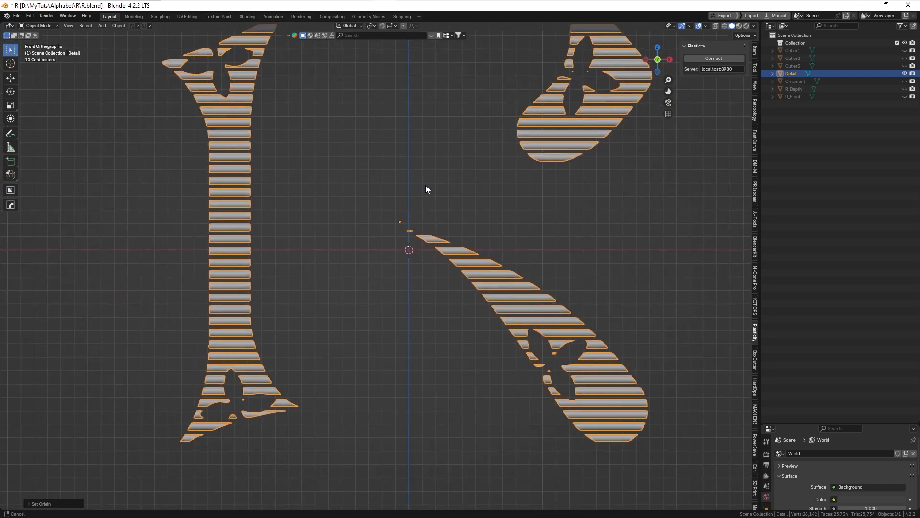
scroll(417, 216, down, 1)
key(Tab)
click(411, 164)
ctrl+middle_drag(410, 214, 423, 134)
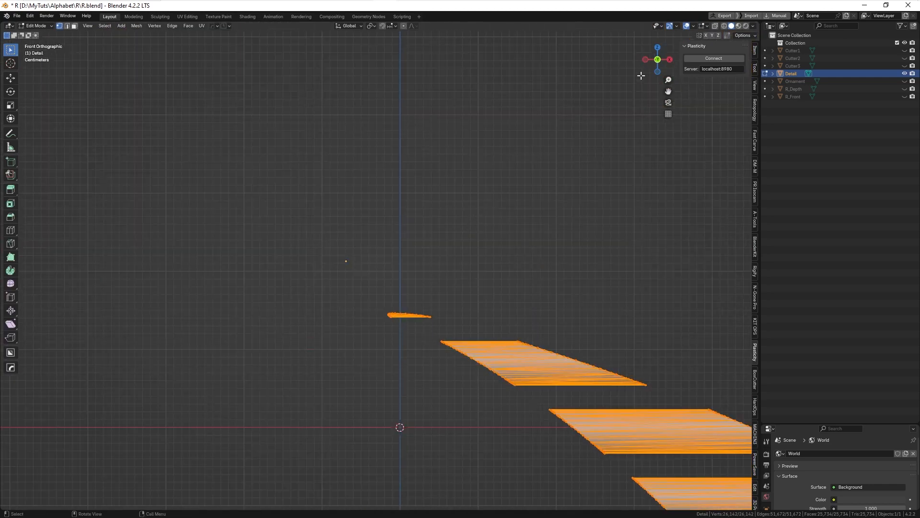
click(715, 27)
key(x)
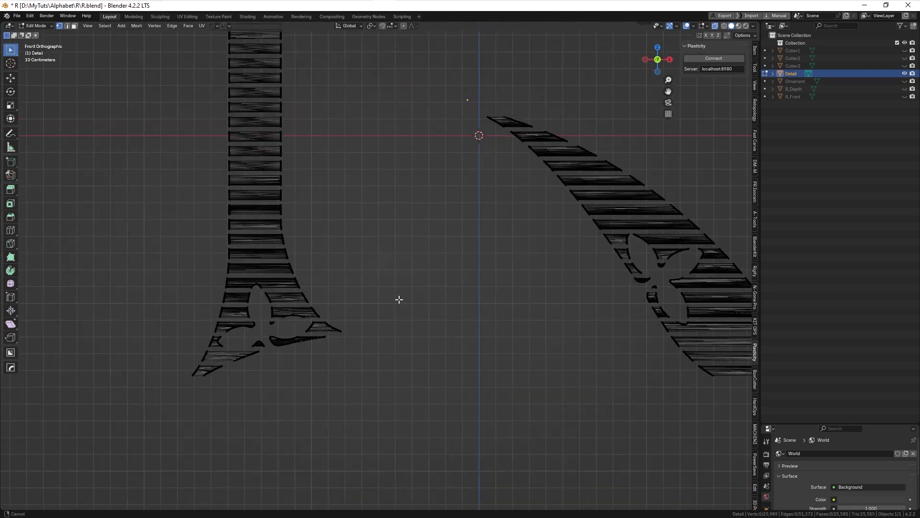
key(x)
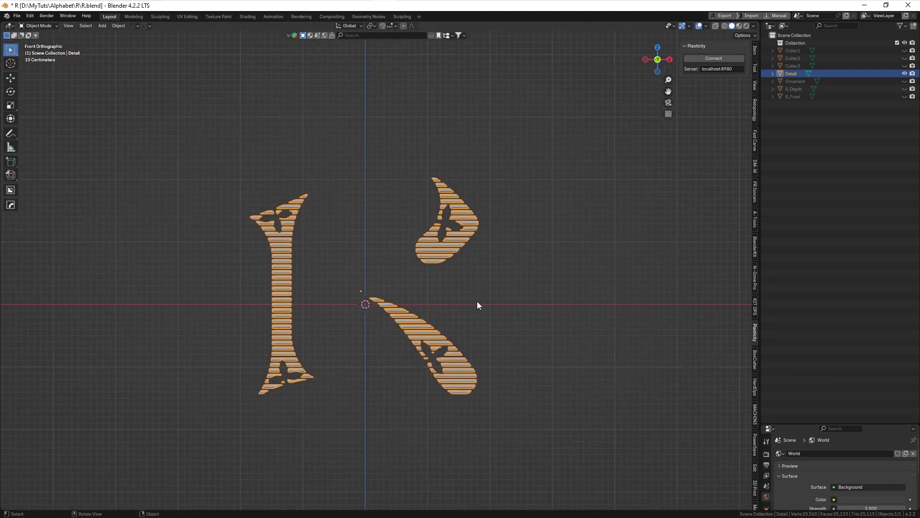
Reveal all hidden objects and clear the selection.
key(alt+a)
key(alt+h)
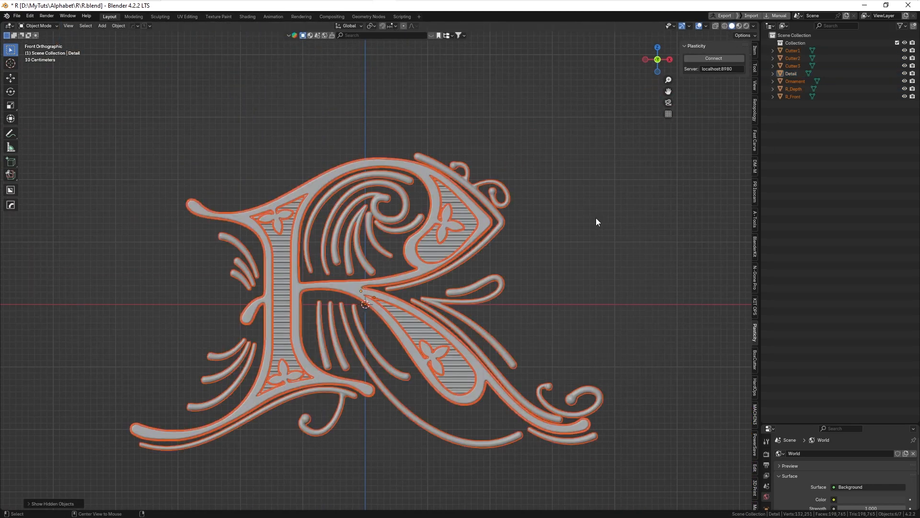
key(alt+a)
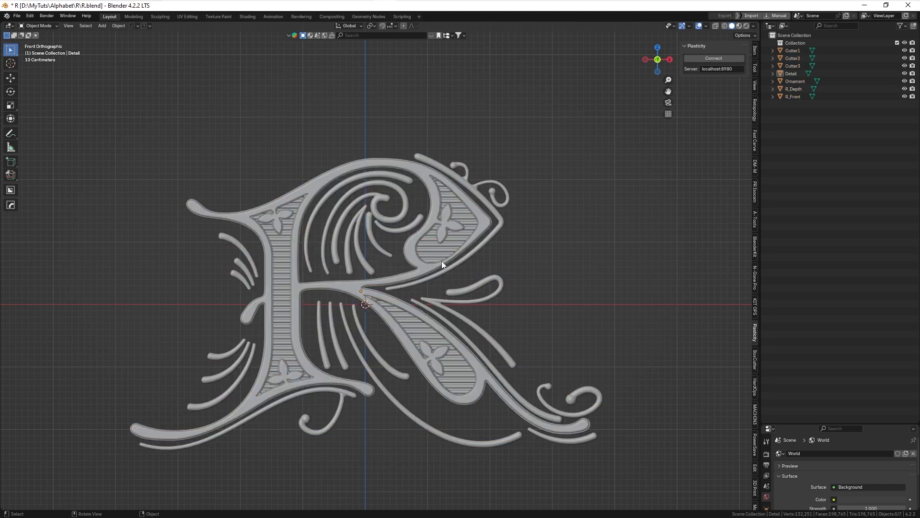
Set the origins of the R_Front and R_Depth objects to their own geometry.
click(341, 286)
key(ctrl+shift+alt+c)
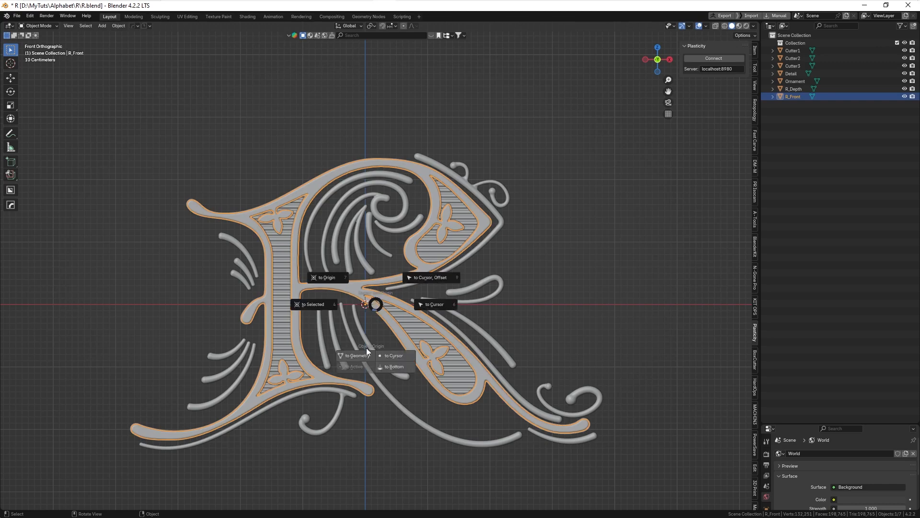
click(363, 358)
middle_drag(282, 264, 317, 272)
click(316, 272)
key(ctrl+shift+alt+c)
click(299, 326)
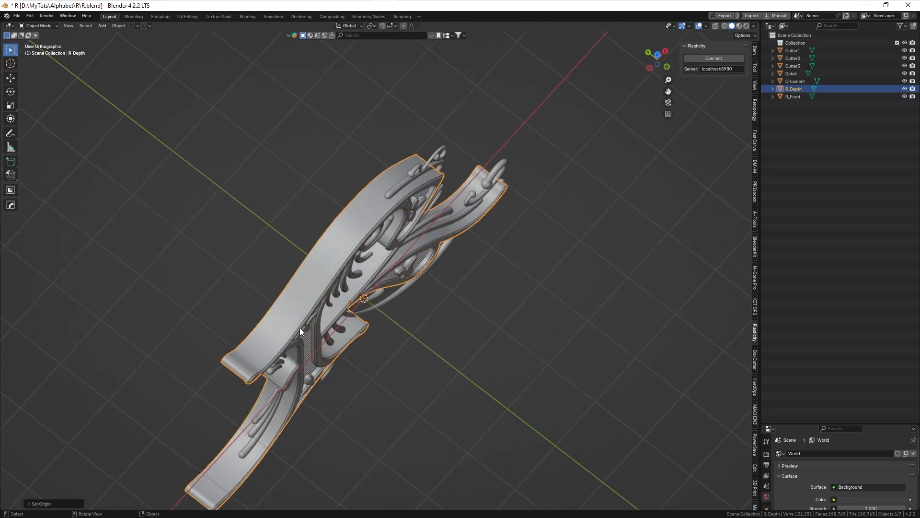
middle_drag(302, 324, 346, 281)
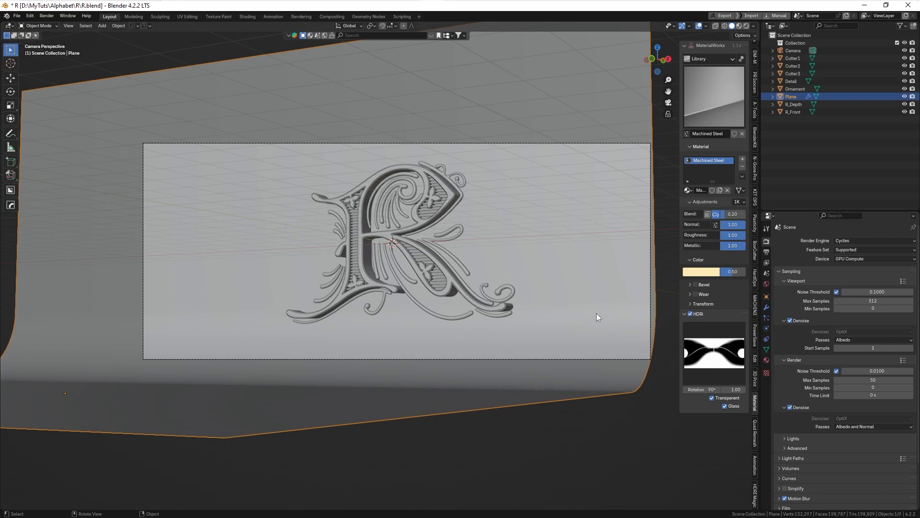
key(Tab)
key(Escape)
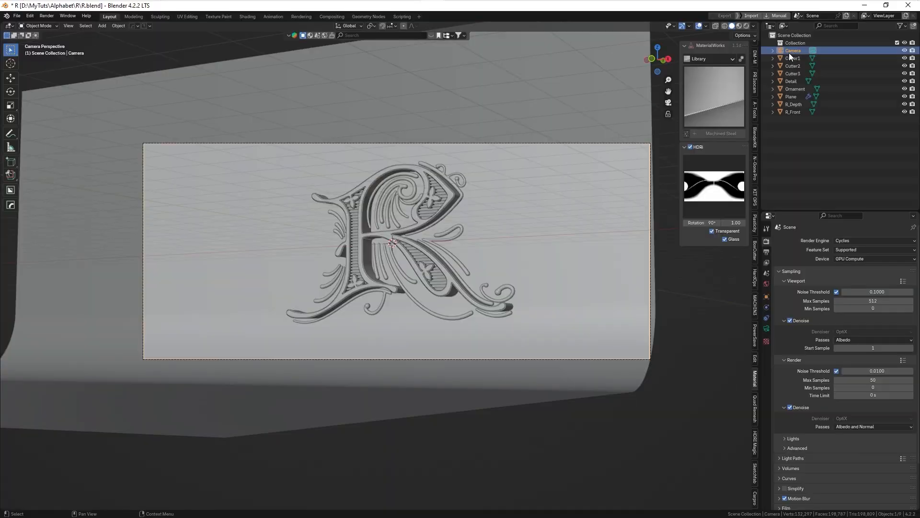
Try a focal length of 50 mm on the camera and undo the change.
click(766, 329)
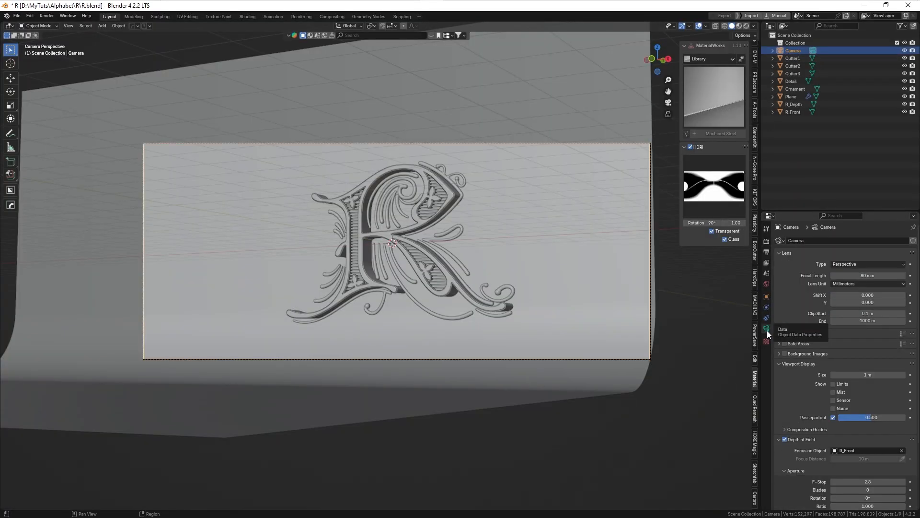
click(864, 276)
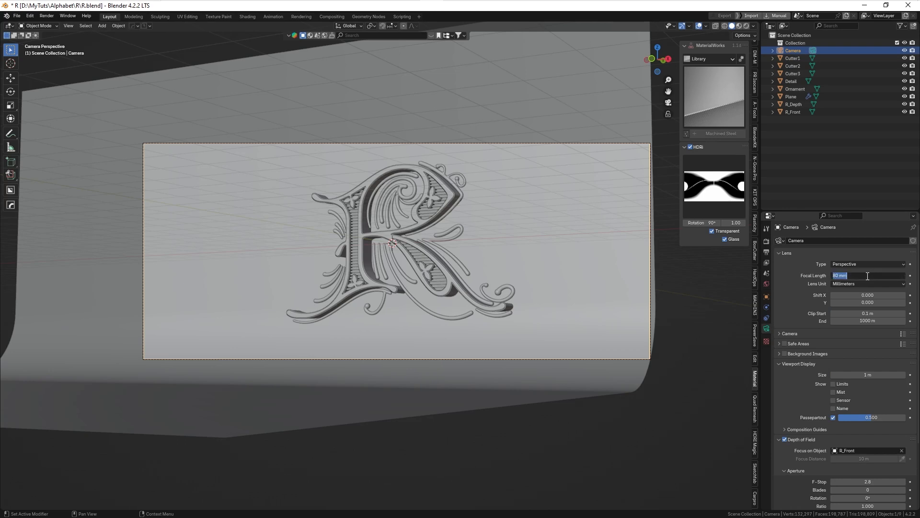
text(50)
key(Return)
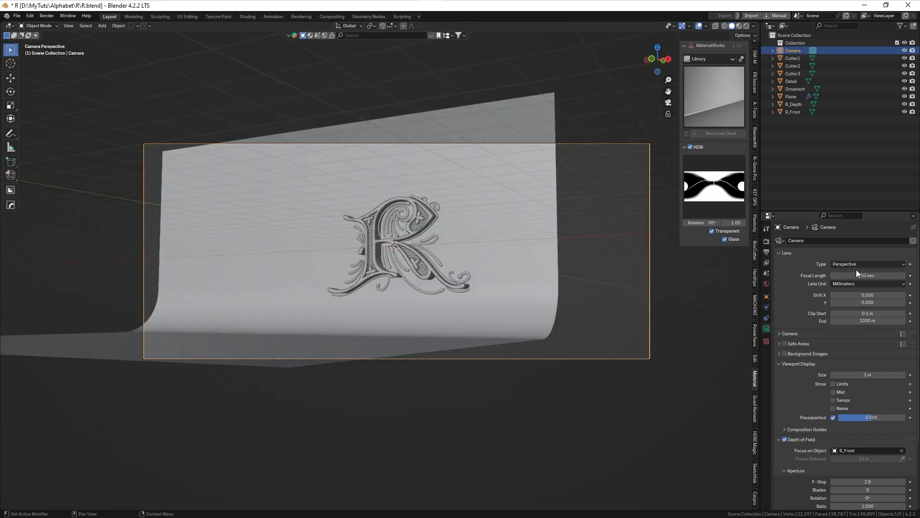
key(ctrl+z)
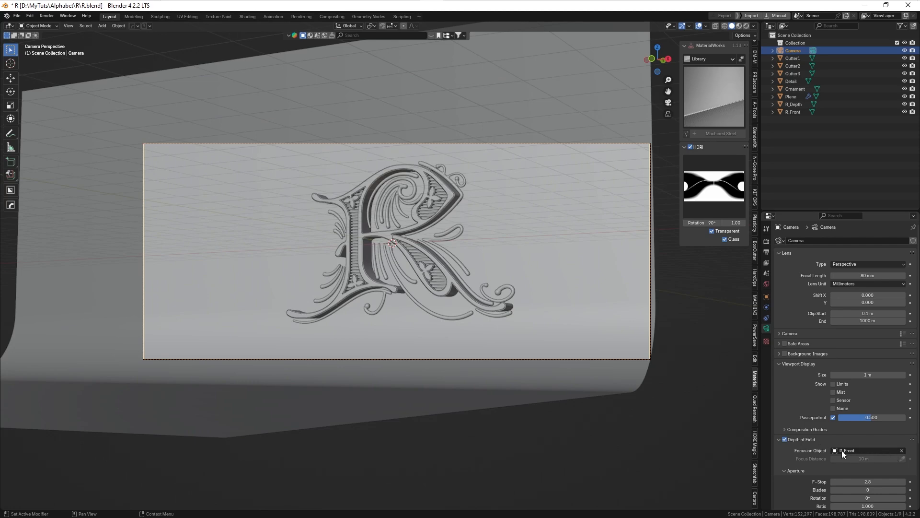
click(387, 238)
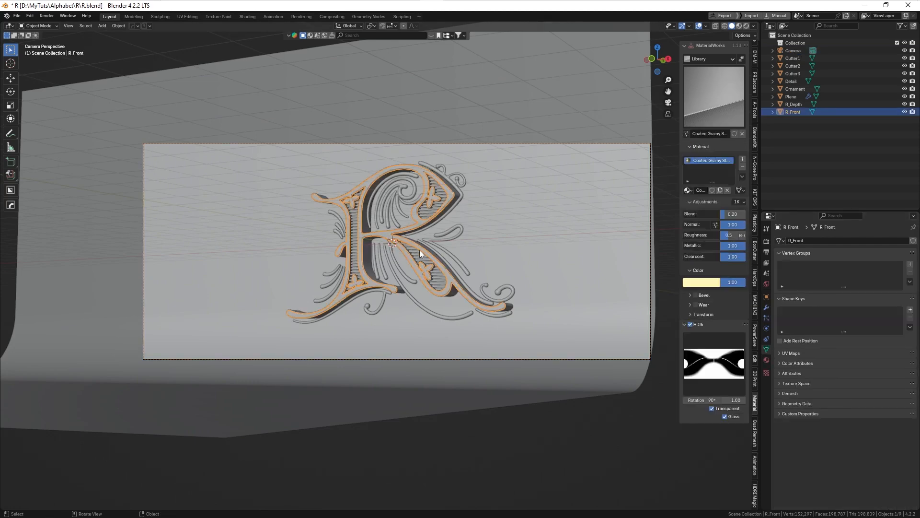
key(g)
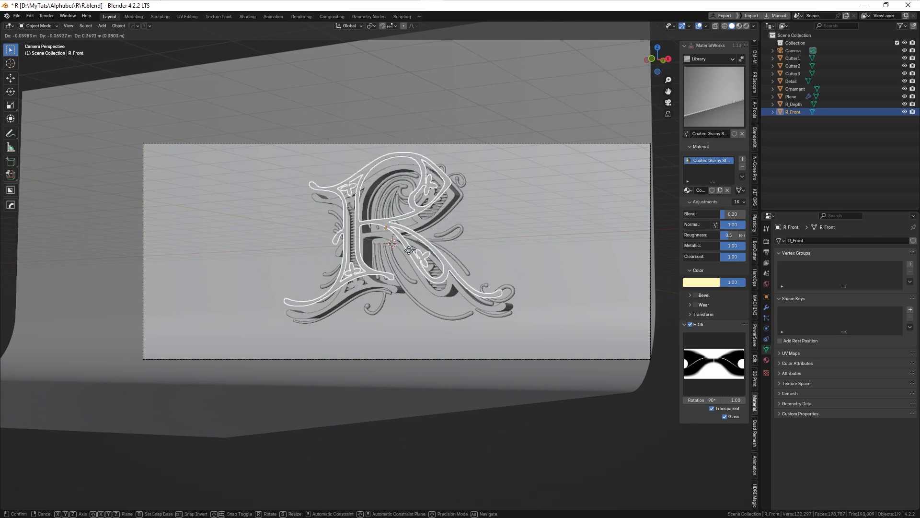
right_click(423, 254)
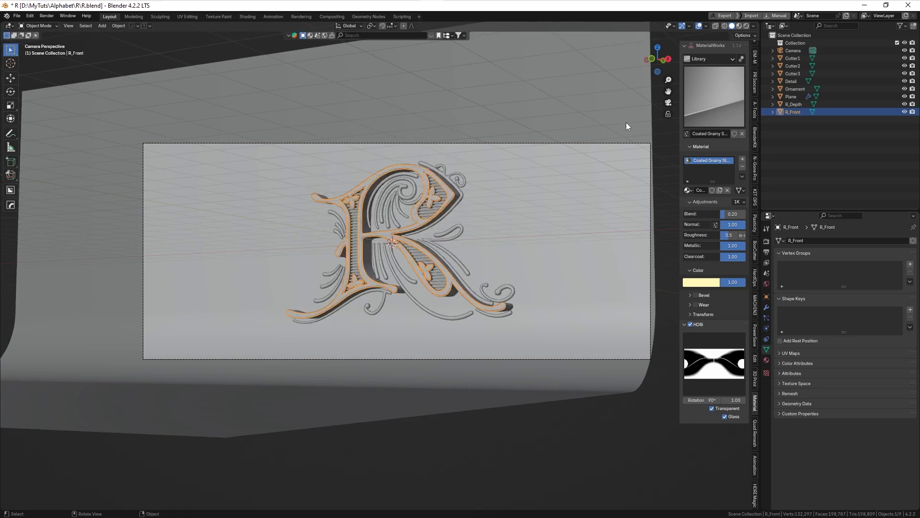
click(668, 188)
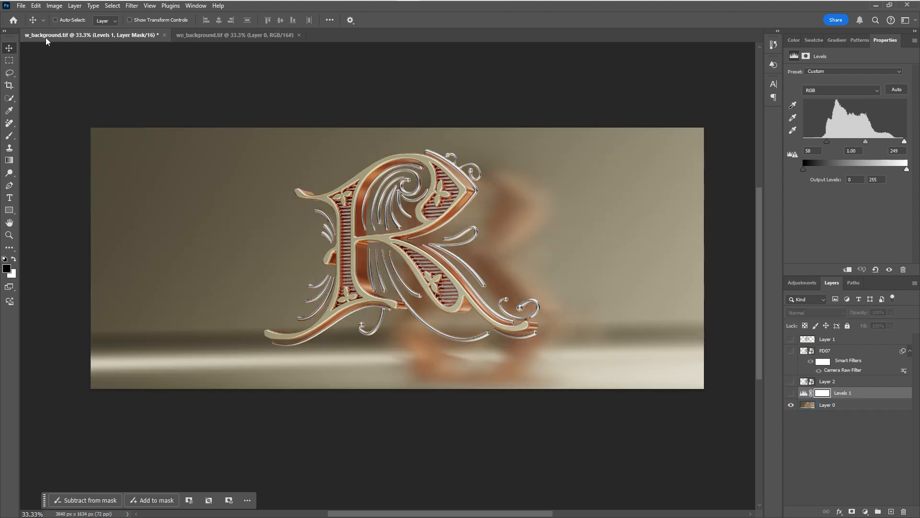
In Photoshop, compare the w_background.tif and wo_background.tif renders, and try to bring the isolated R layer into w_background.tif.
click(231, 34)
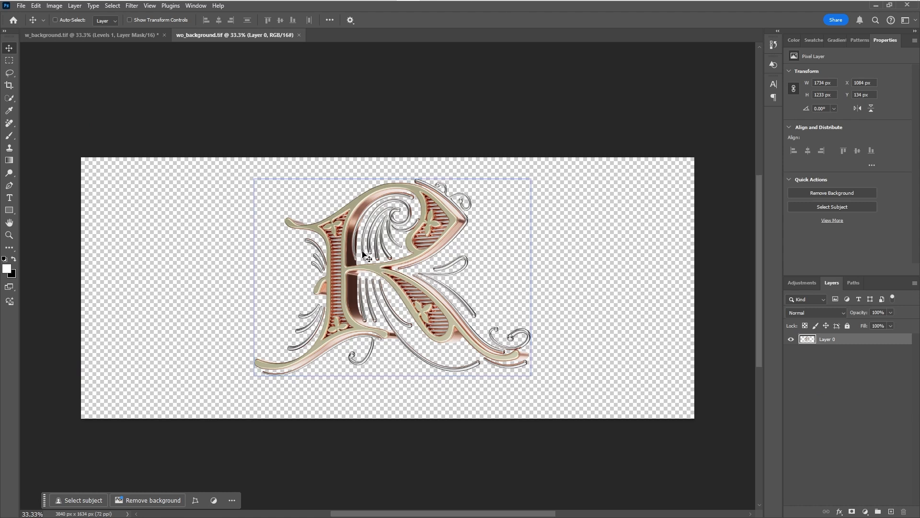
click(94, 36)
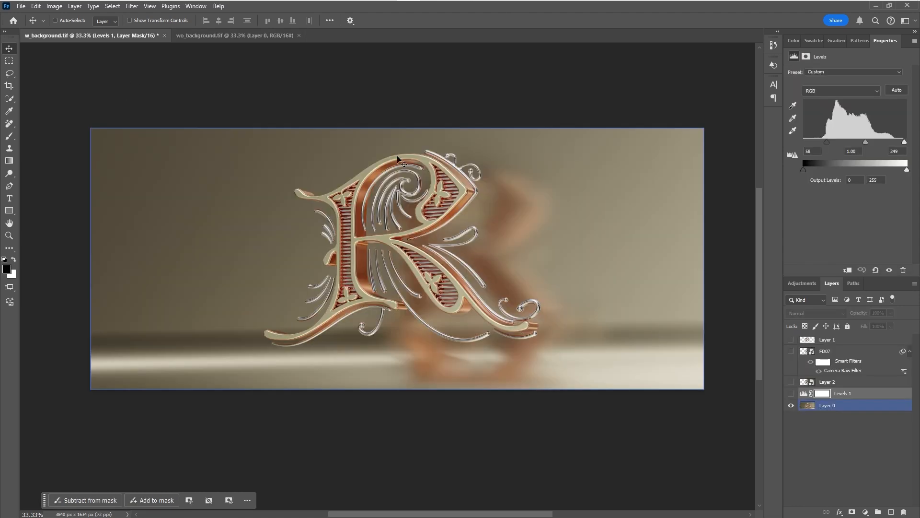
click(241, 35)
click(241, 36)
drag(371, 256, 117, 32)
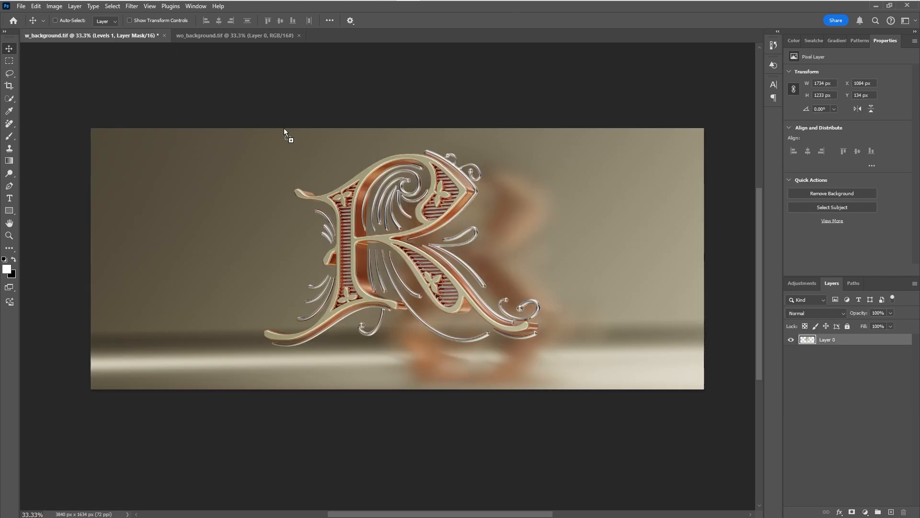
drag(365, 231, 365, 232)
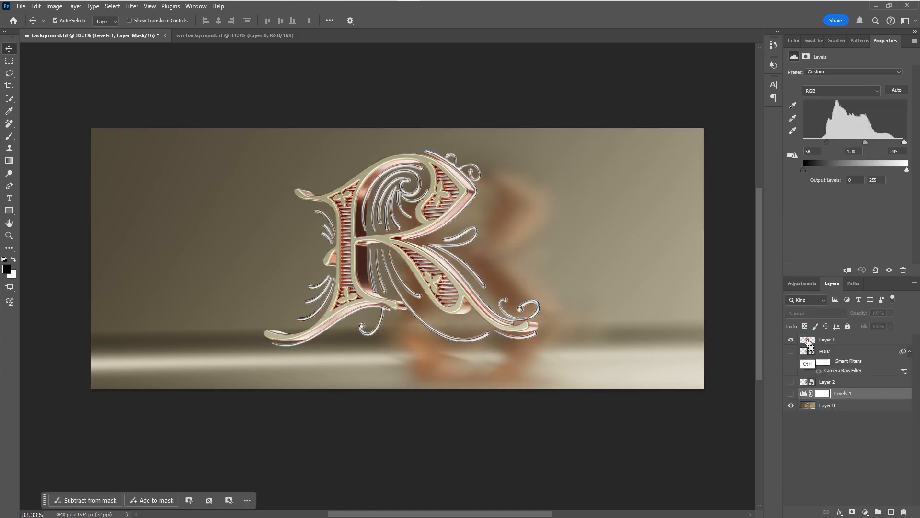
Load Layer 1's outline as a selection, hide Layer 1 and make Layer 0 active.
ctrl+click(809, 342)
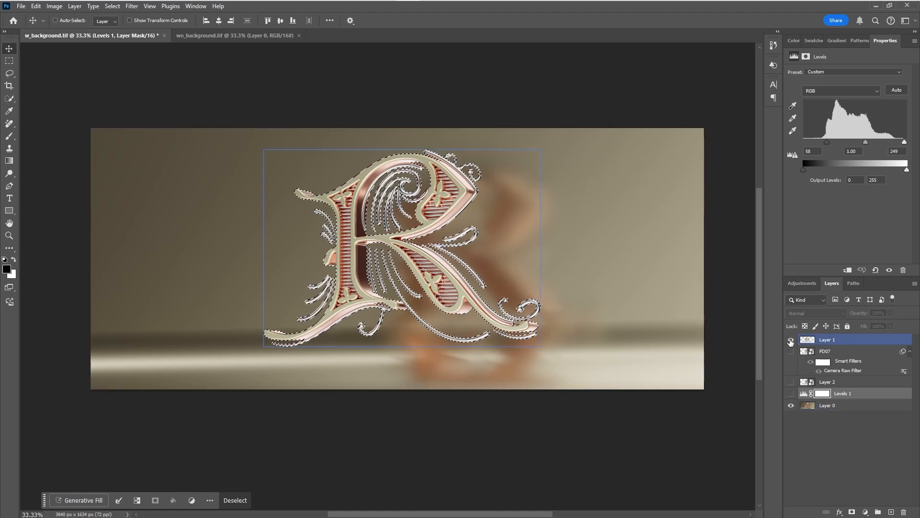
click(791, 339)
click(836, 408)
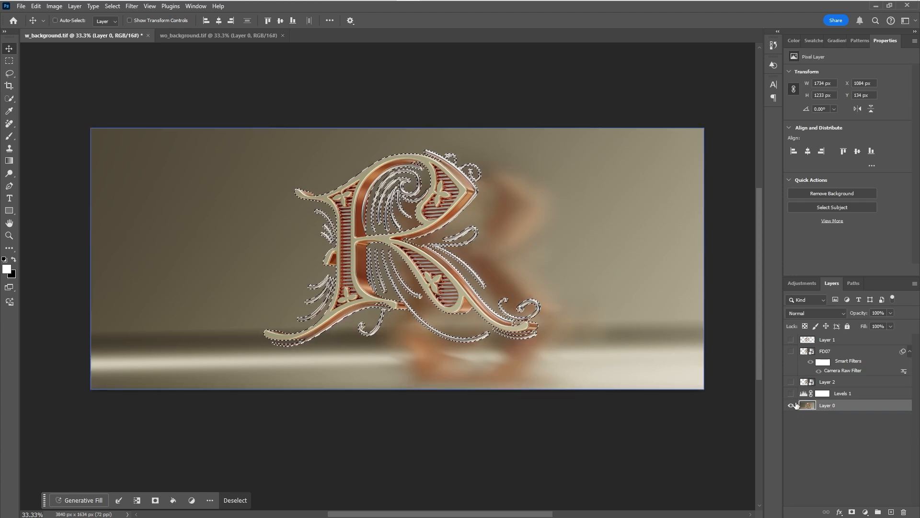
Clear the selection and make the Layer 2, FD07 and Levels 1 layers visible.
click(820, 431)
key(ctrl+d)
click(792, 382)
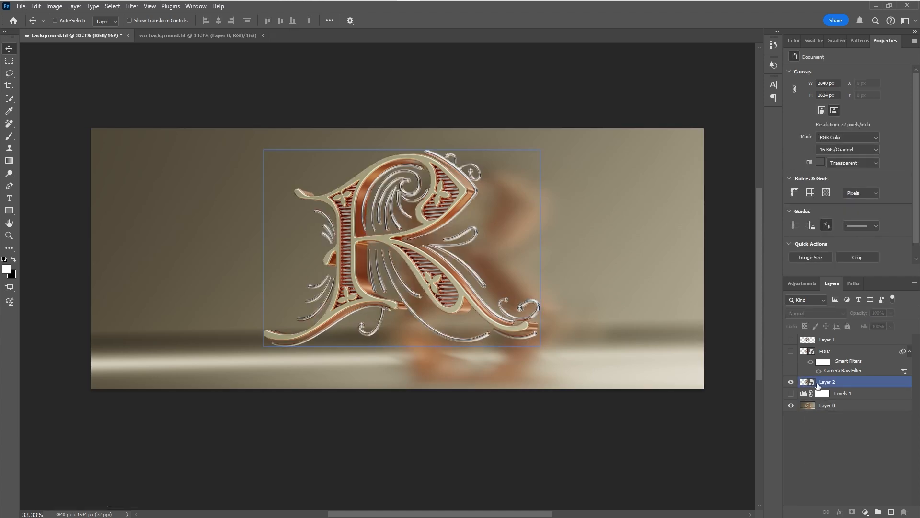
click(792, 352)
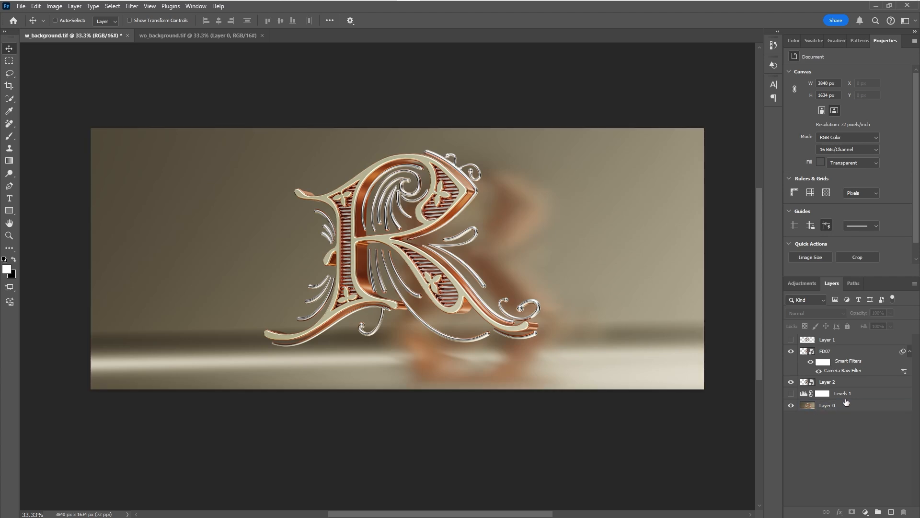
click(831, 405)
ctrl+click(800, 400)
click(790, 393)
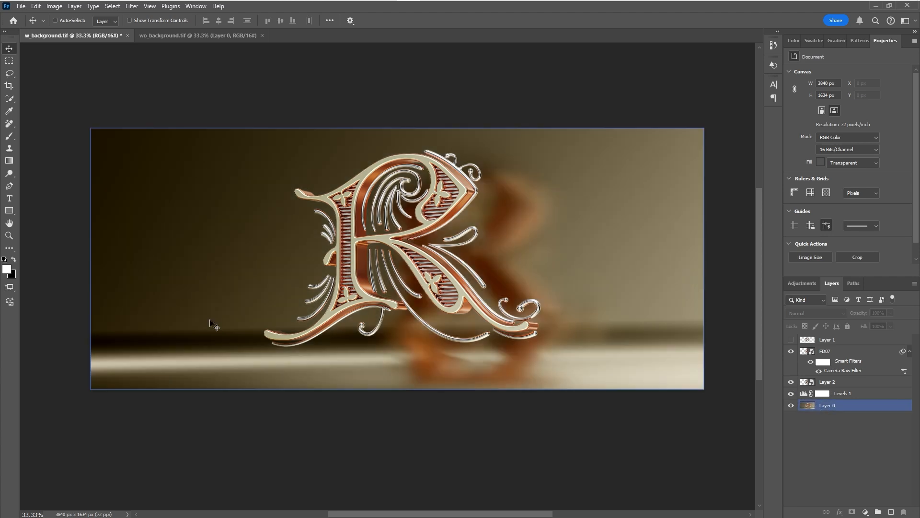